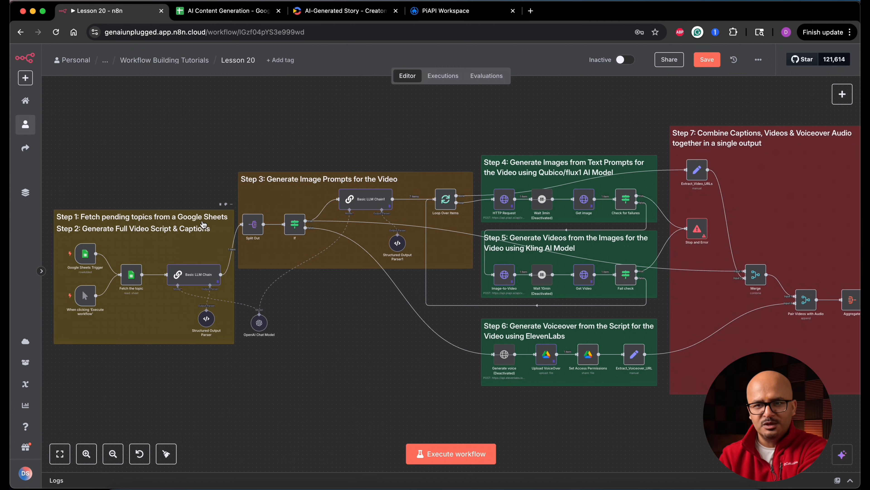
Examine the video topics in the AI Content Generation spreadsheet and the Lesson 20 workflow in n8n from topic fetching to publishing.
{"action": "left_click", "coordinate": [240, 12]}
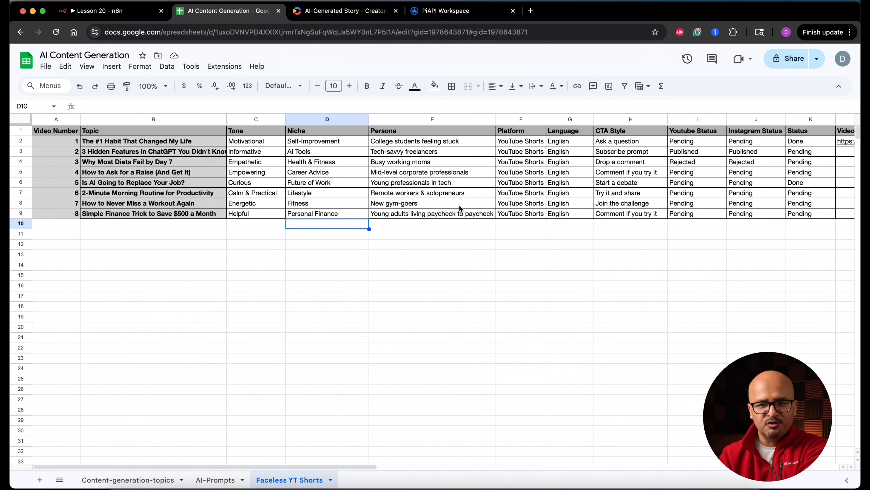
{"action": "left_click", "coordinate": [103, 11]}
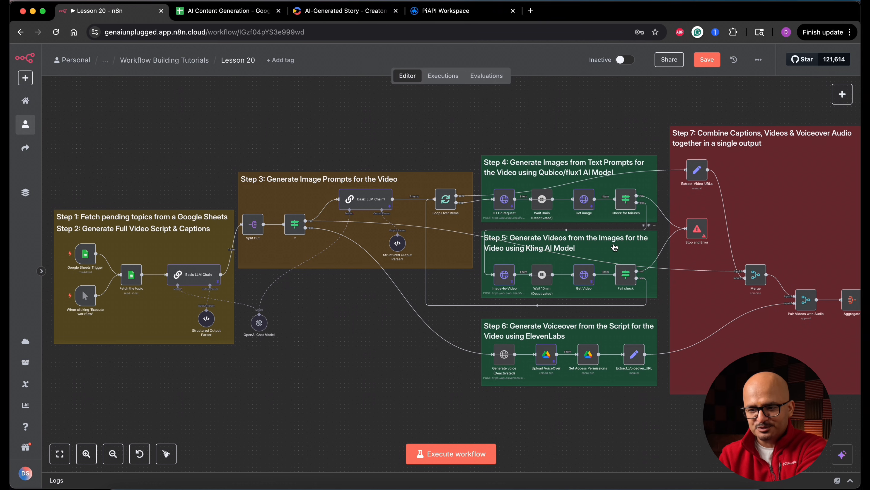
{"action": "scroll", "coordinate": [615, 247], "scroll_direction": "right", "scroll_amount": 3}
{"action": "scroll", "coordinate": [614, 247], "scroll_direction": "down", "scroll_amount": 2}
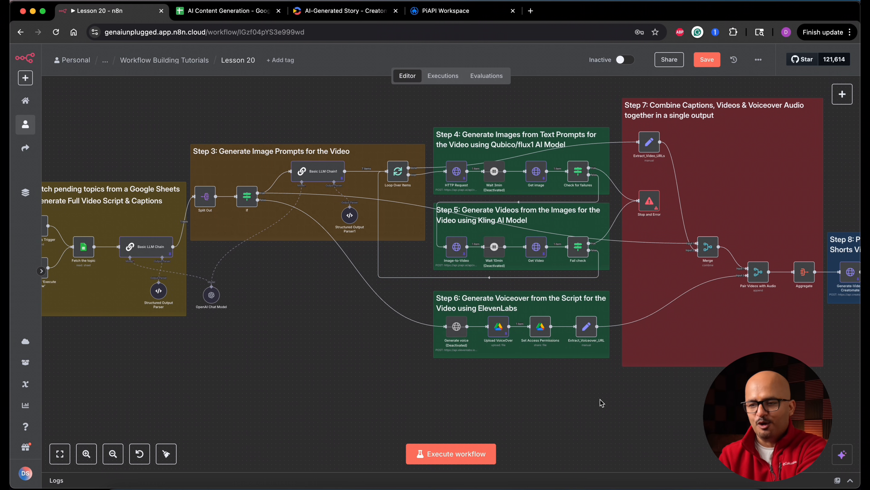
{"action": "scroll", "coordinate": [602, 403], "scroll_direction": "right", "scroll_amount": 10}
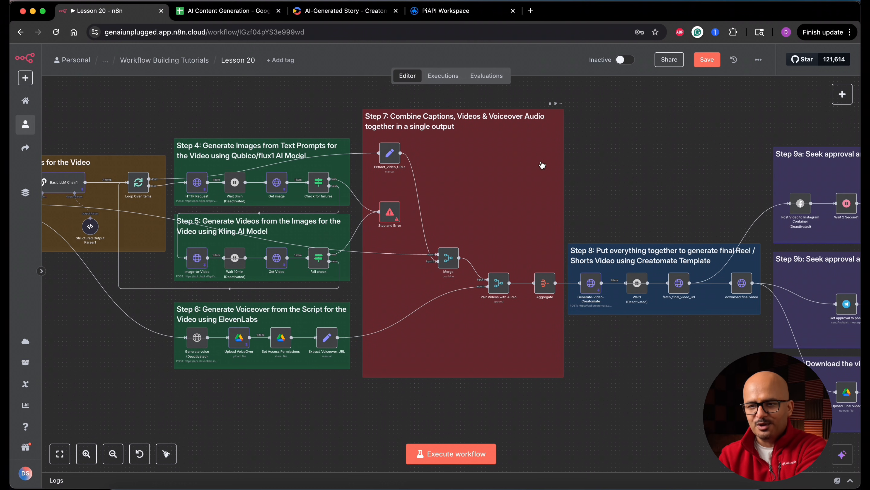
{"action": "scroll", "coordinate": [614, 184], "scroll_direction": "right", "scroll_amount": 5}
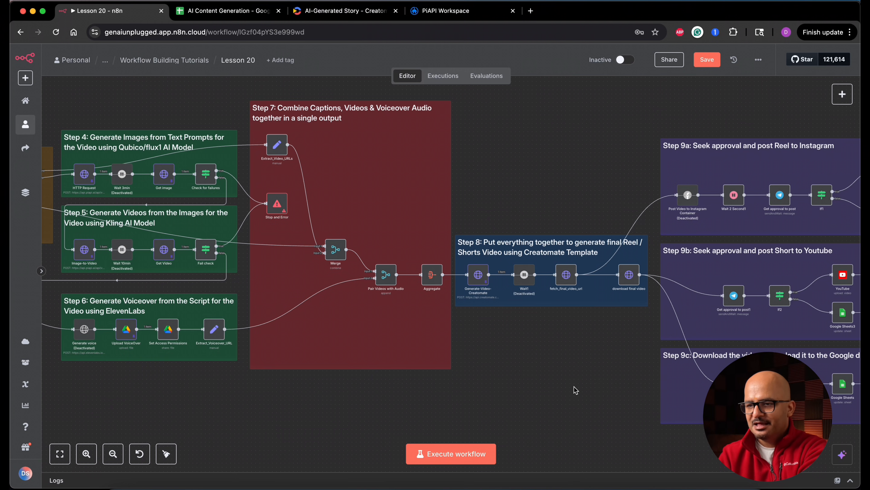
{"action": "scroll", "coordinate": [575, 390], "scroll_direction": "right", "scroll_amount": 5}
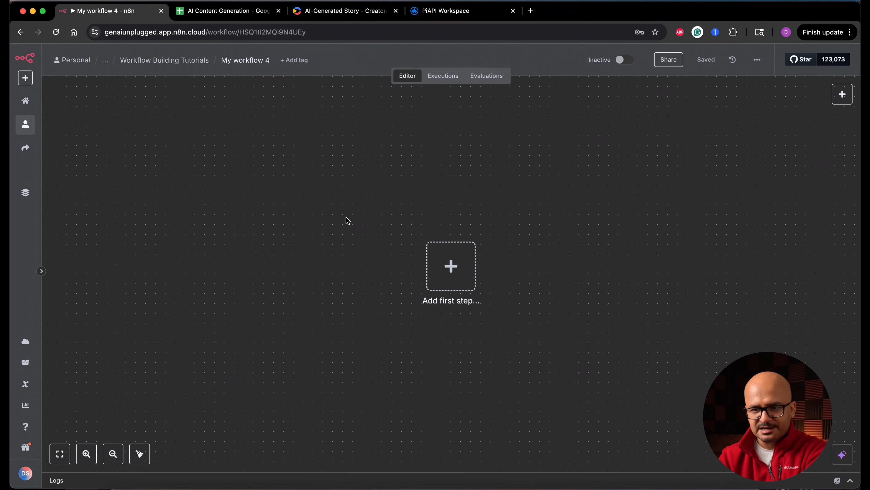
Rename the new workflow as Automated Faceless Video Creation.
{"action": "left_click", "coordinate": [248, 60]}
{"action": "type", "text": "Automated Faceless Video Creation"}
{"action": "key", "text": "Return"}
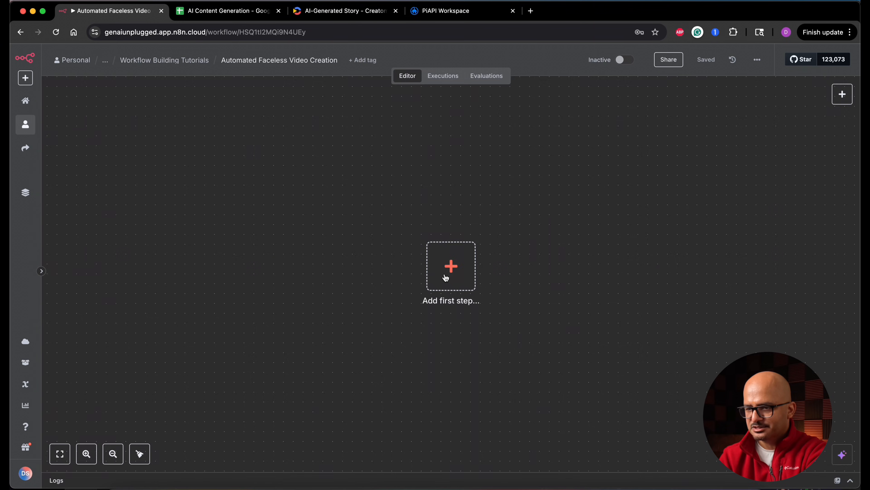
Add a manual trigger and a separate Google Sheets node that gets rows in a sheet.
{"action": "left_click", "coordinate": [445, 277]}
{"action": "left_click", "coordinate": [681, 162]}
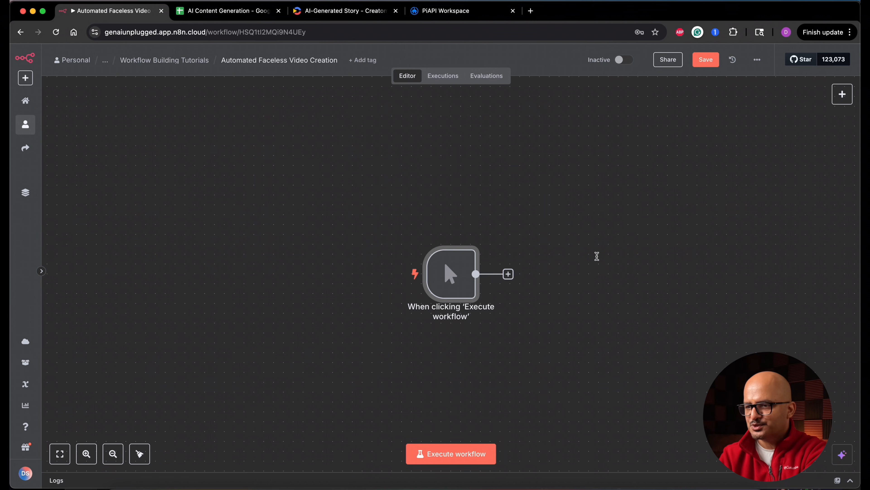
{"action": "left_click", "coordinate": [842, 94]}
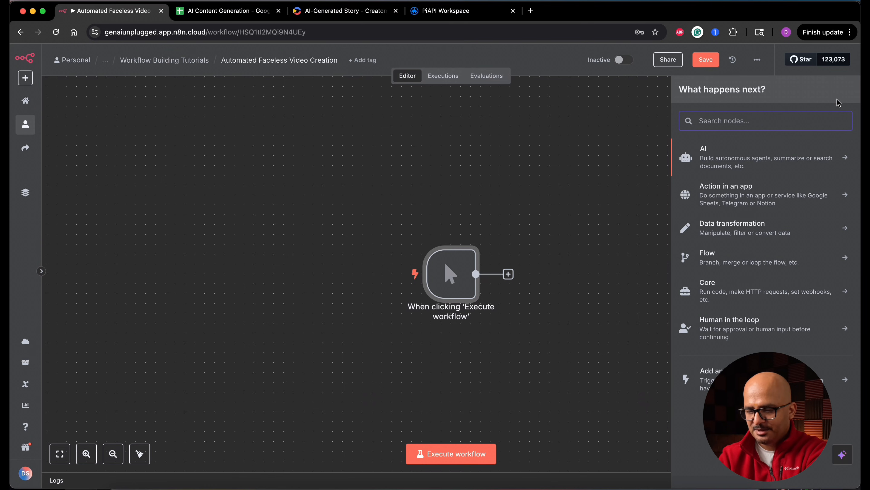
{"action": "type", "text": "google sh"}
{"action": "key", "text": "Return"}
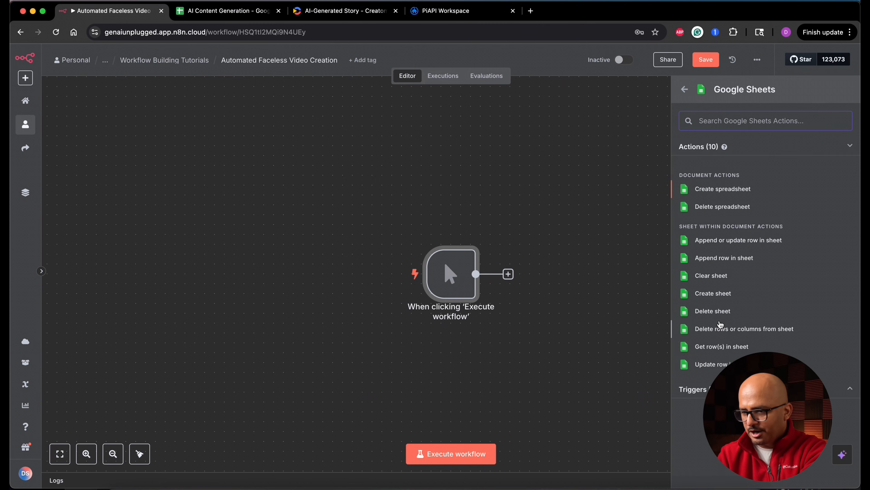
{"action": "left_click", "coordinate": [721, 347]}
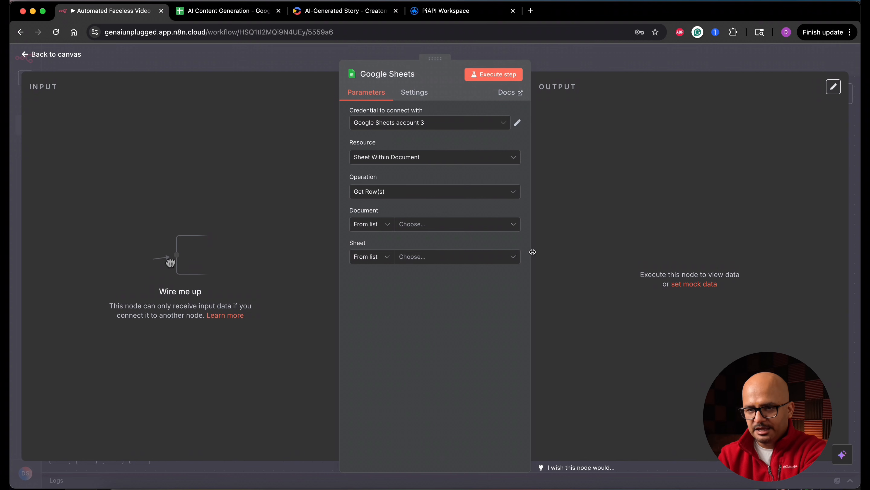
Set the Google Sheets node's credential to Google Sheets account - GU and its document to AI Content Generation.
{"action": "left_click", "coordinate": [422, 127]}
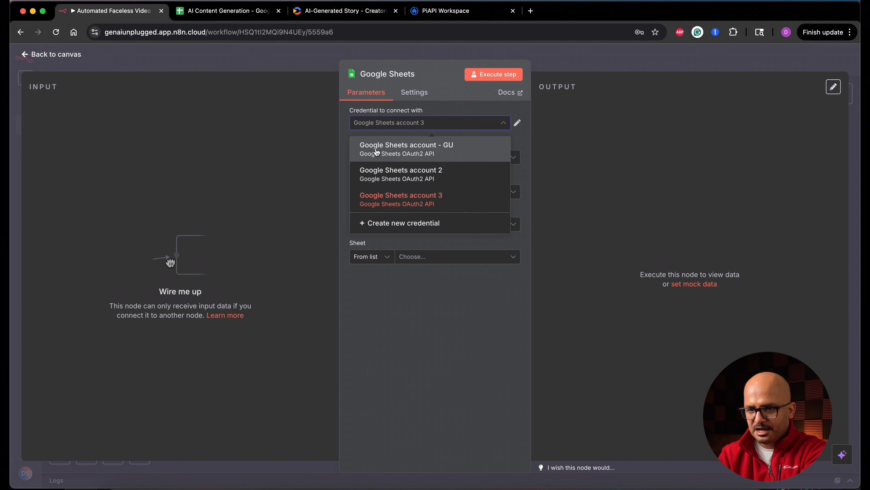
{"action": "left_click", "coordinate": [435, 155]}
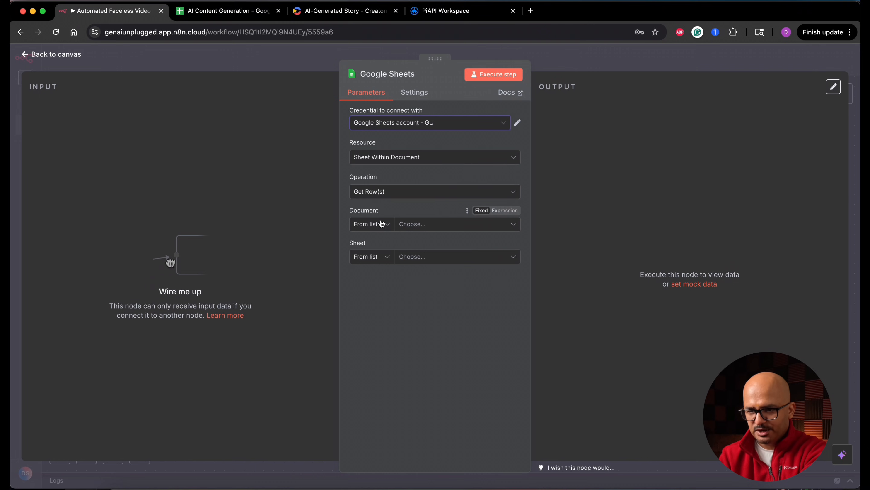
{"action": "left_click", "coordinate": [447, 224]}
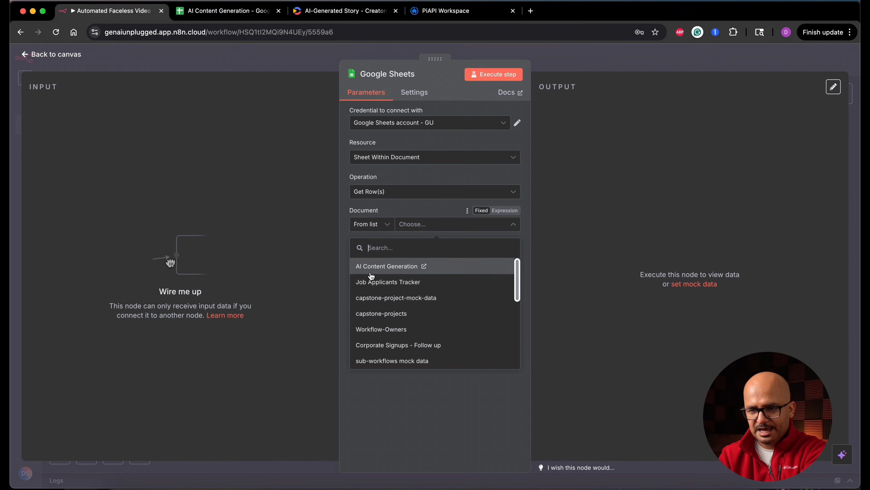
{"action": "left_click", "coordinate": [389, 269]}
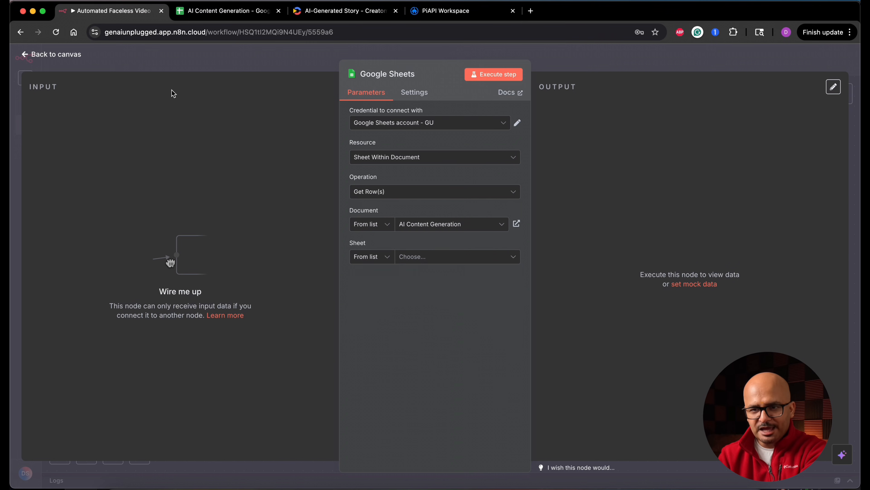
Switch to the AI Content Generation spreadsheet and examine the topic, status and Video_URL columns of the Faceless YT Shorts sheet.
{"action": "left_click", "coordinate": [223, 12]}
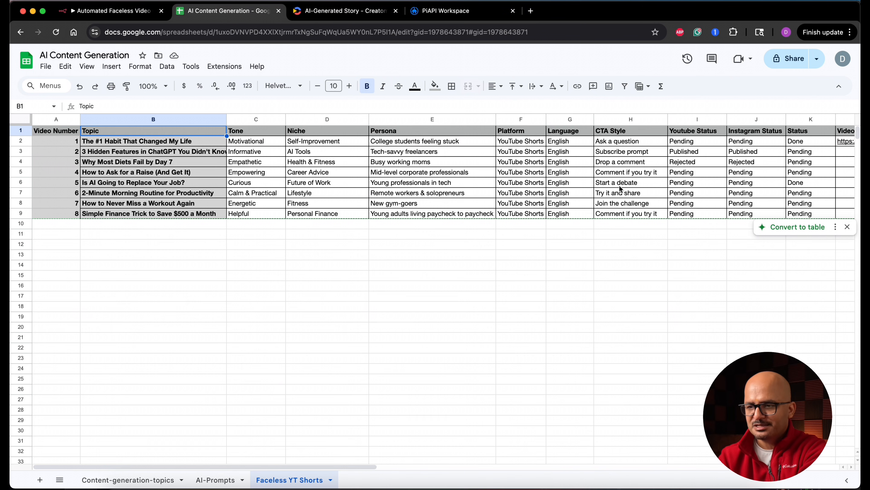
{"action": "left_click", "coordinate": [689, 185]}
{"action": "scroll", "coordinate": [688, 185], "scroll_direction": "right", "scroll_amount": 7}
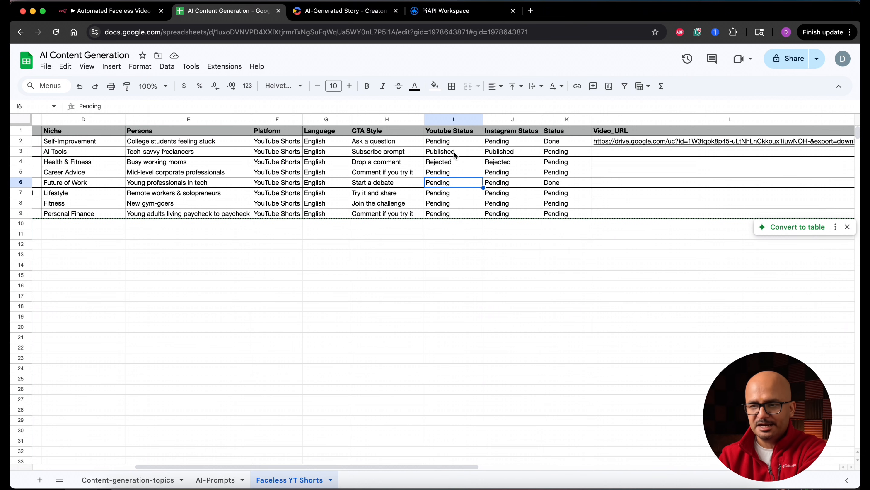
{"action": "left_click", "coordinate": [561, 141]}
{"action": "key", "text": "ctrl+shift+Down"}
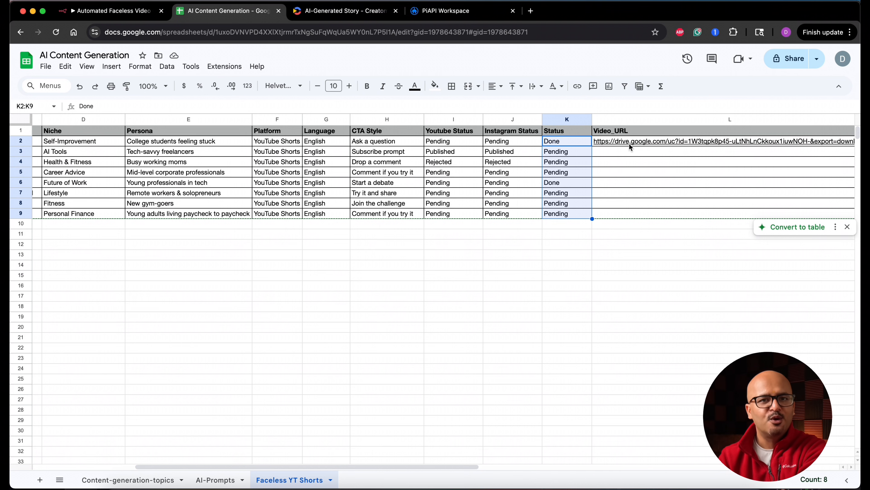
{"action": "mouse_move", "coordinate": [638, 142]}
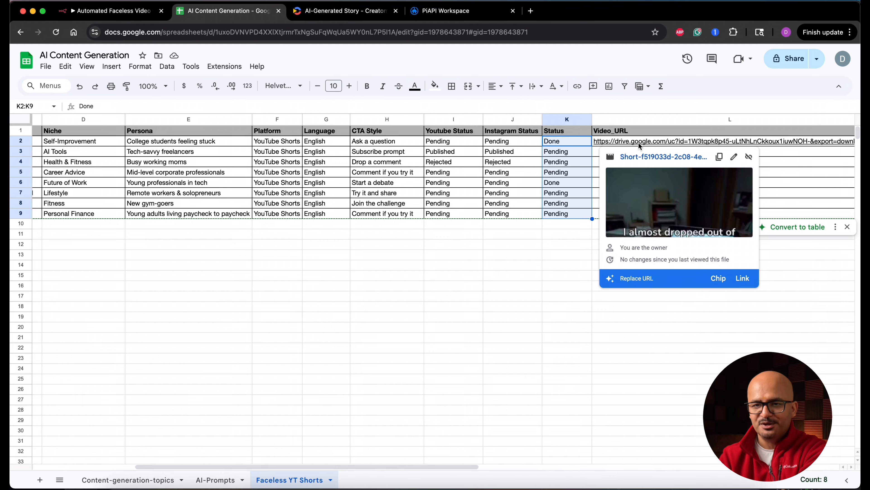
Select Faceless YT Shorts as the sheet in the n8n node and check it against the other sheets in the spreadsheet.
{"action": "left_click", "coordinate": [125, 11]}
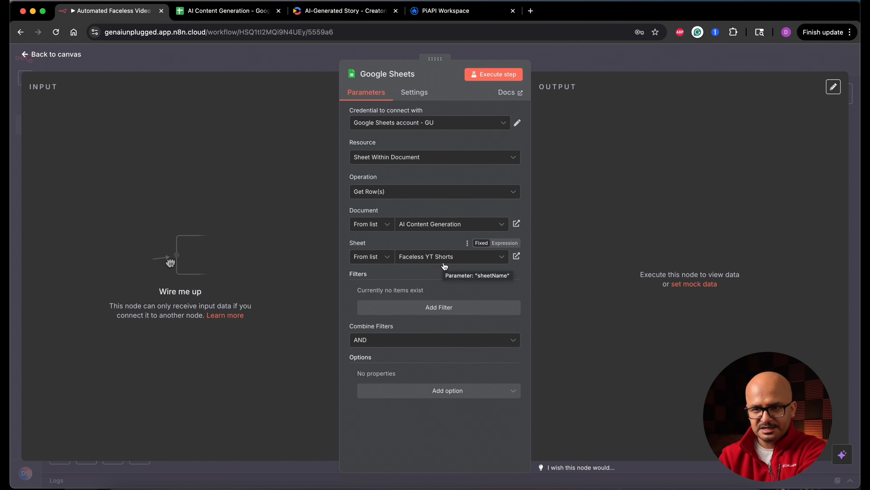
{"action": "left_click", "coordinate": [233, 13]}
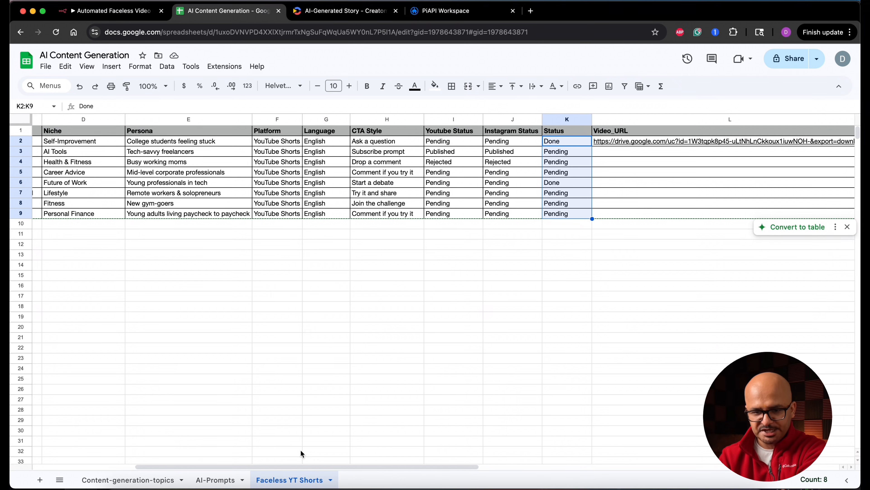
{"action": "left_click", "coordinate": [127, 480]}
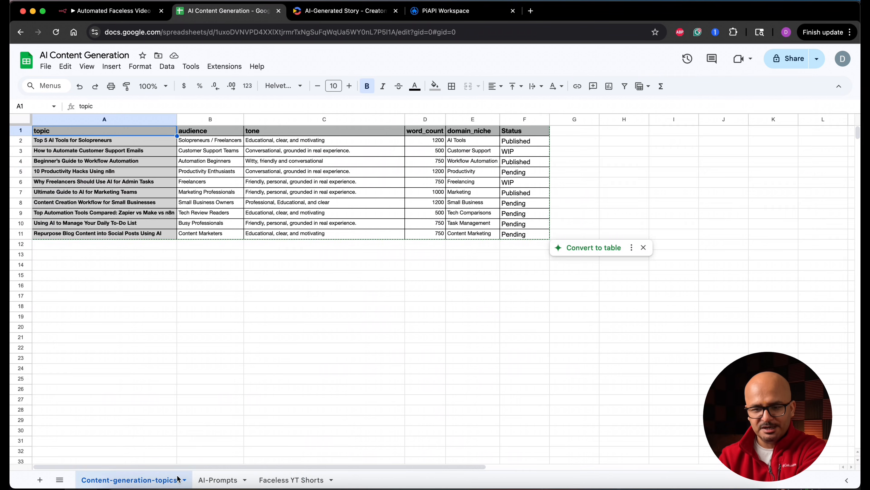
{"action": "left_click", "coordinate": [206, 480]}
{"action": "left_click", "coordinate": [287, 479]}
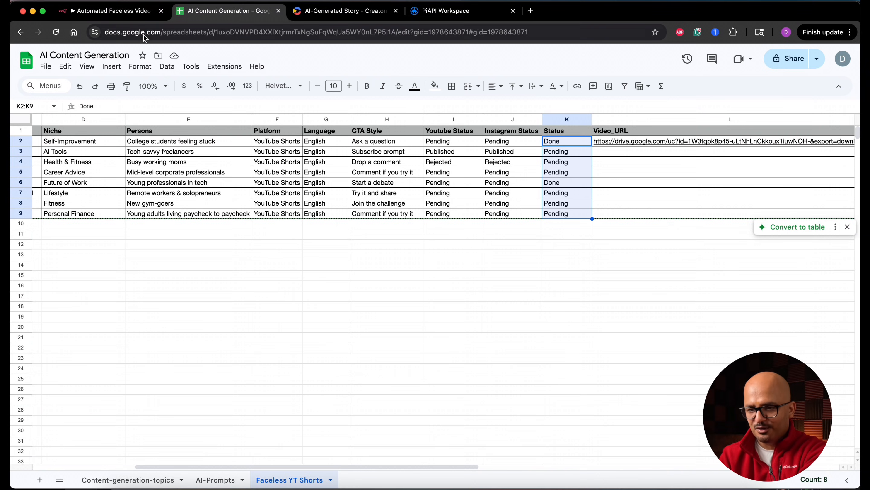
Return to n8n and add a filter to the Google Sheets node that matches the Status column to Pending.
{"action": "left_click", "coordinate": [110, 11]}
{"action": "left_click", "coordinate": [442, 314]}
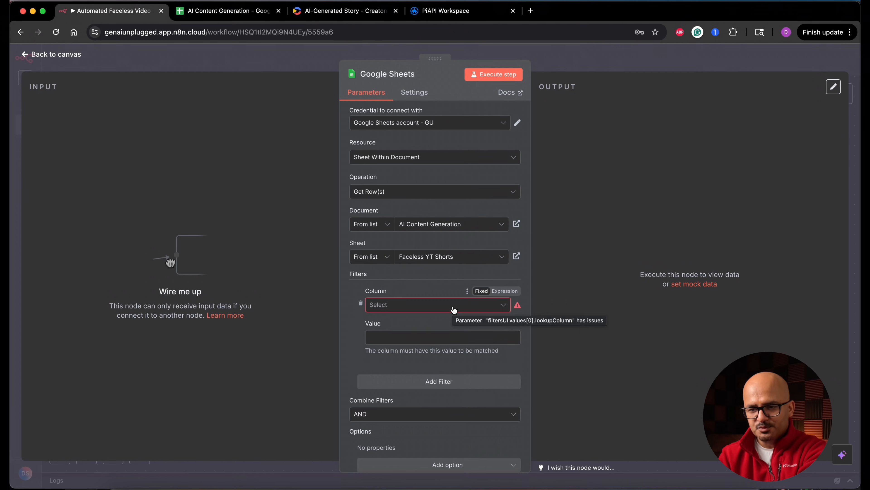
{"action": "left_click", "coordinate": [454, 305]}
{"action": "scroll", "coordinate": [444, 400], "scroll_direction": "down", "scroll_amount": 3}
{"action": "left_click", "coordinate": [421, 426]}
{"action": "key", "text": "Tab"}
{"action": "type", "text": "Pending"}
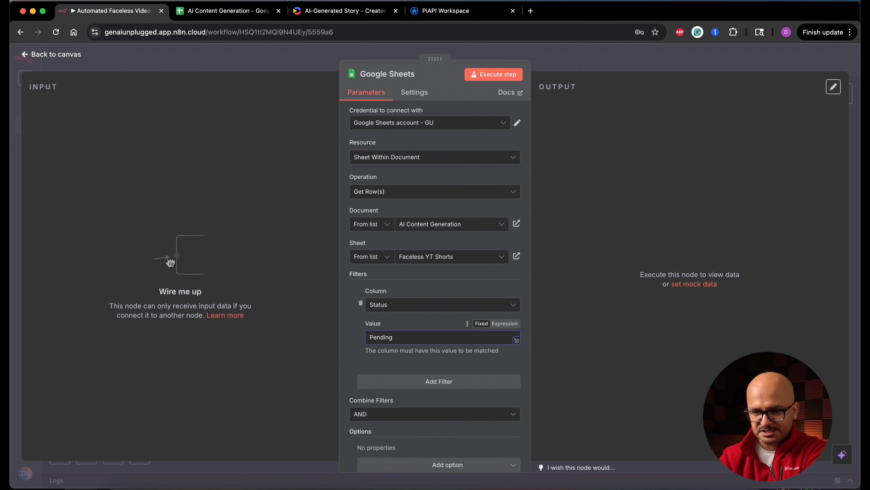
Add the Return only First Matching Row option to the Google Sheets node and turn it on.
{"action": "left_click", "coordinate": [424, 468]}
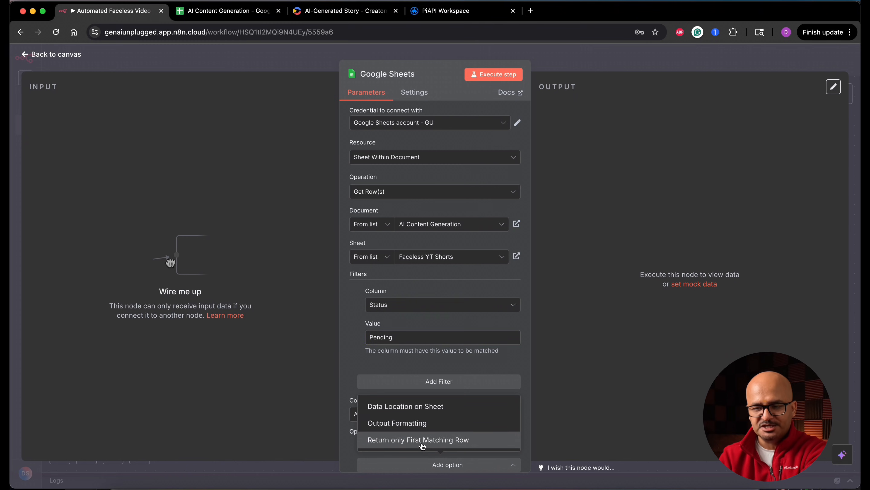
{"action": "left_click", "coordinate": [444, 443]}
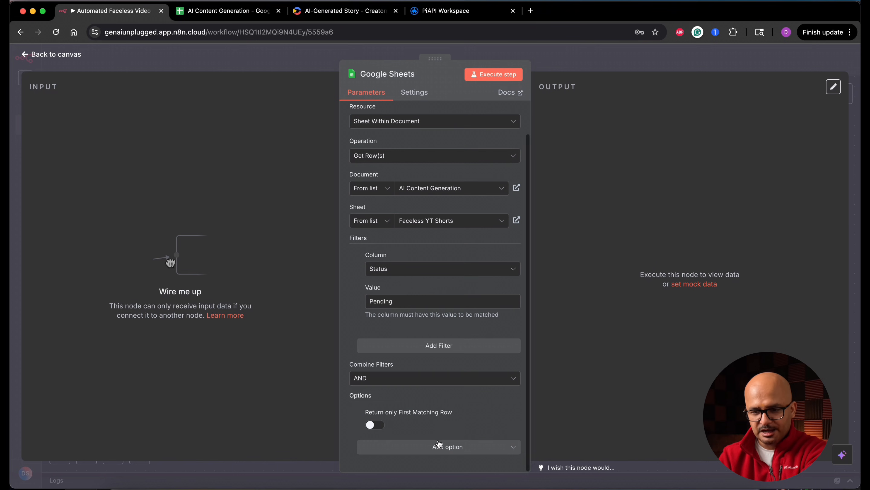
{"action": "left_click", "coordinate": [377, 426]}
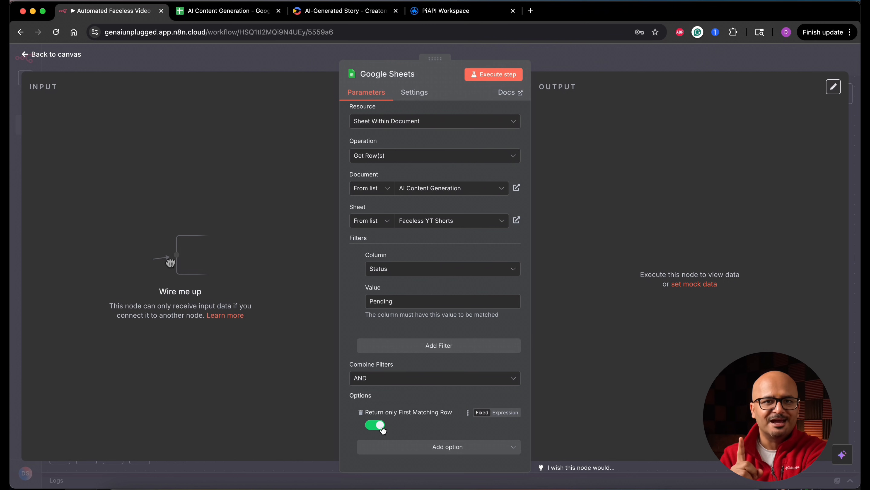
Rename the Google Sheets node as Fetch New Video Topics.
{"action": "left_click", "coordinate": [419, 74]}
{"action": "type", "text": "Fetch New Video Topics"}
{"action": "key", "text": "Return"}
Execute the Fetch New Video Topics node, pin its output data and return to the canvas.
{"action": "left_click", "coordinate": [493, 74]}
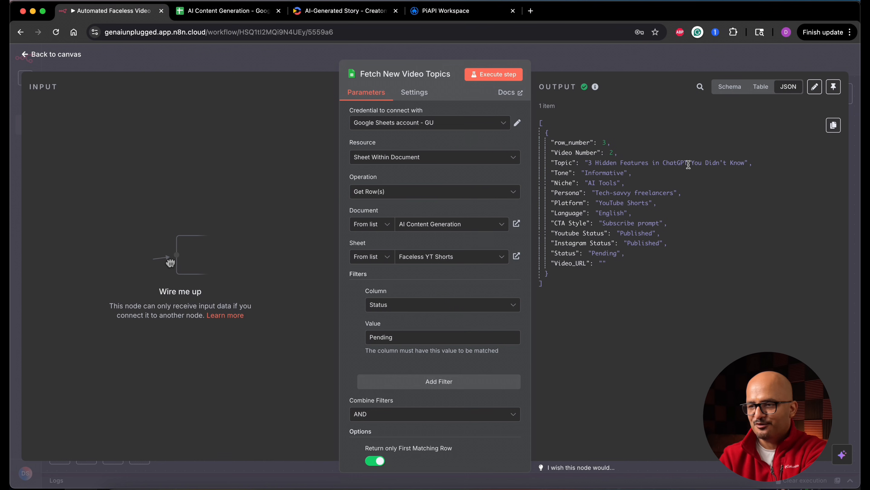
{"action": "left_click", "coordinate": [833, 87]}
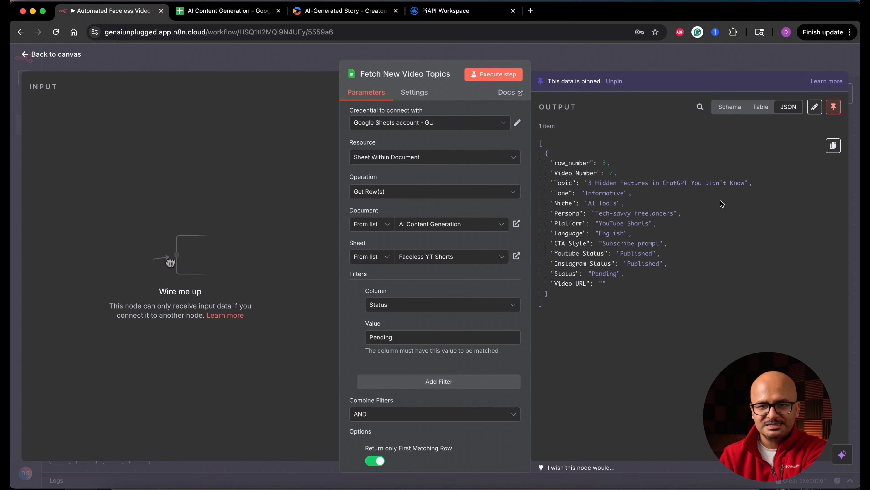
{"action": "left_click", "coordinate": [79, 56]}
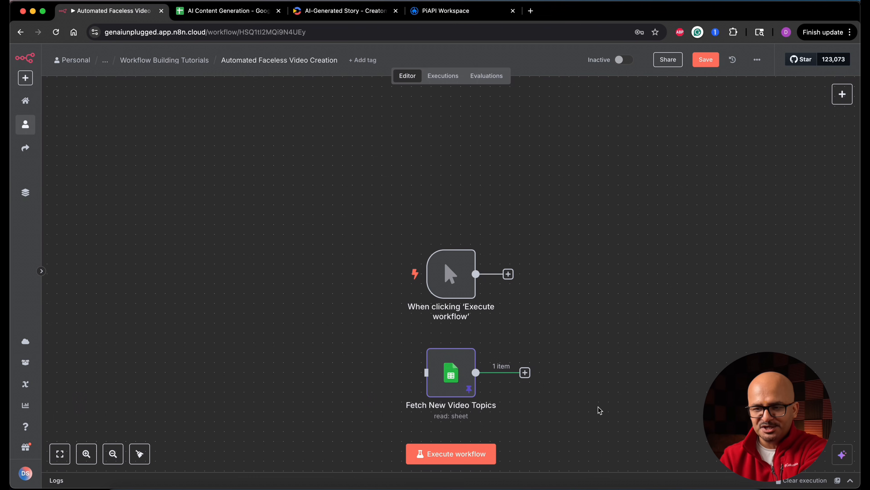
Connect a second Google Sheets Get Row(s) node to the manual trigger, reading the Faceless YT Shorts sheet of AI Content Generation.
{"action": "mouse_move", "coordinate": [442, 260]}
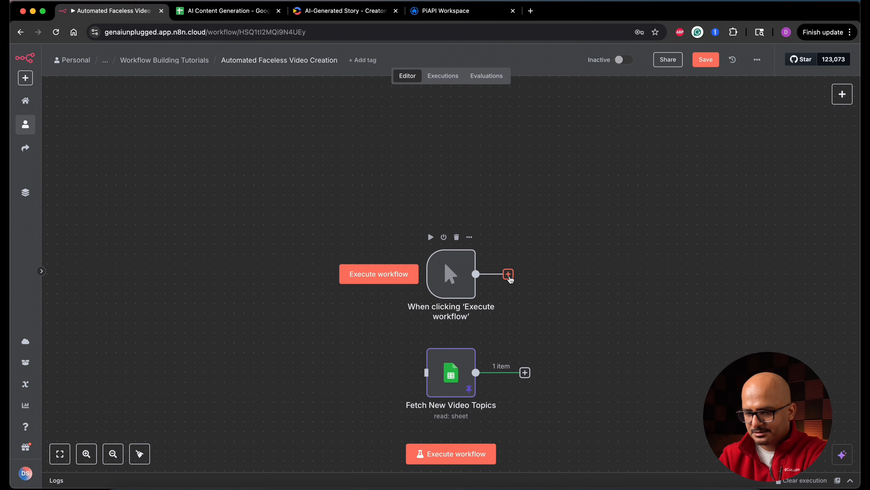
{"action": "left_click", "coordinate": [509, 274]}
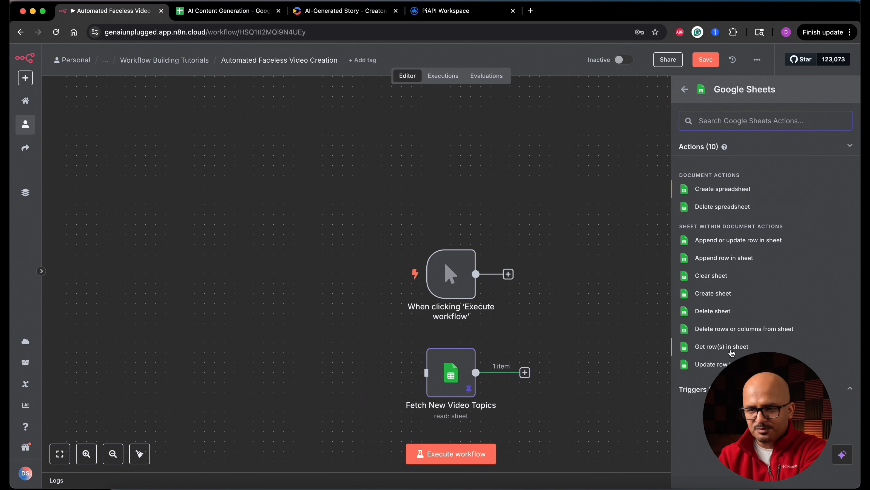
{"action": "left_click", "coordinate": [721, 346]}
{"action": "left_click", "coordinate": [415, 256]}
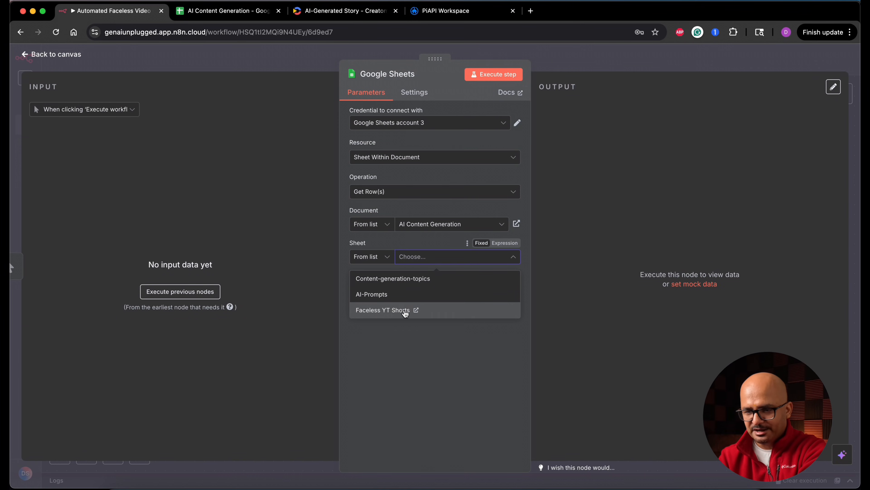
{"action": "left_click", "coordinate": [406, 311]}
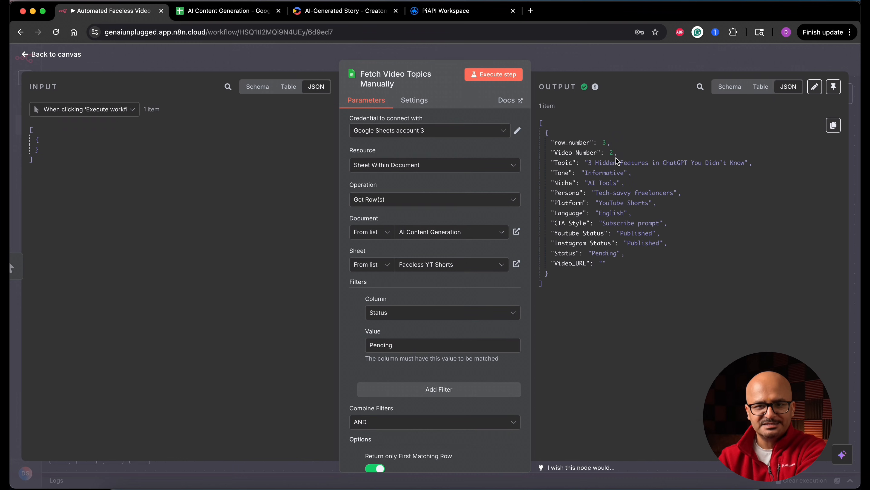
Return to the canvas, place the Fetch New Video Topics node above the manual trigger and save the workflow.
{"action": "left_click", "coordinate": [76, 60]}
{"action": "left_click_drag", "start_coordinate": [466, 384], "coordinate": [388, 193]}
{"action": "left_click", "coordinate": [709, 61]}
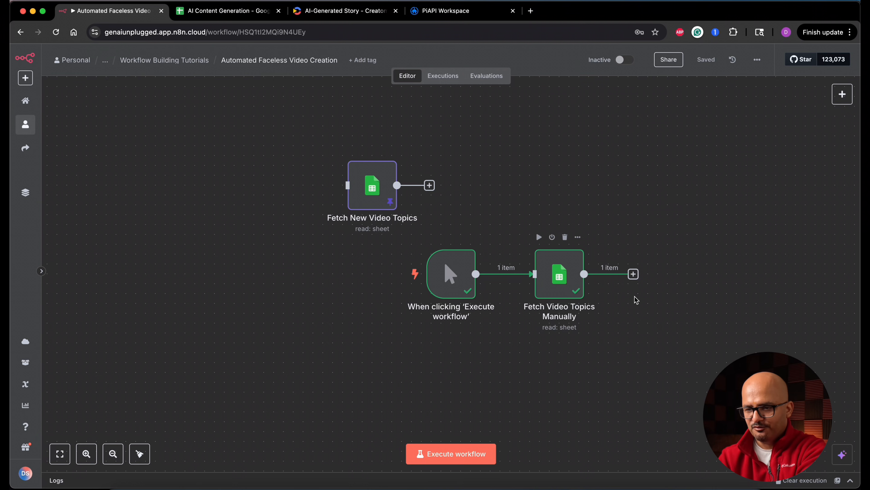
Pin the output data of the Fetch Video Topics Manually node and return to the canvas.
{"action": "left_click", "coordinate": [569, 280]}
{"action": "double_click", "coordinate": [569, 279]}
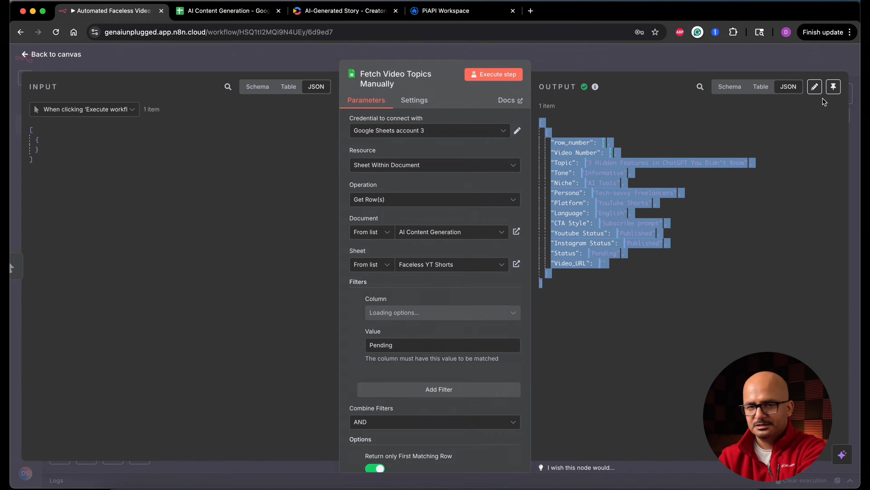
{"action": "left_click", "coordinate": [832, 84]}
{"action": "key", "text": "Escape"}
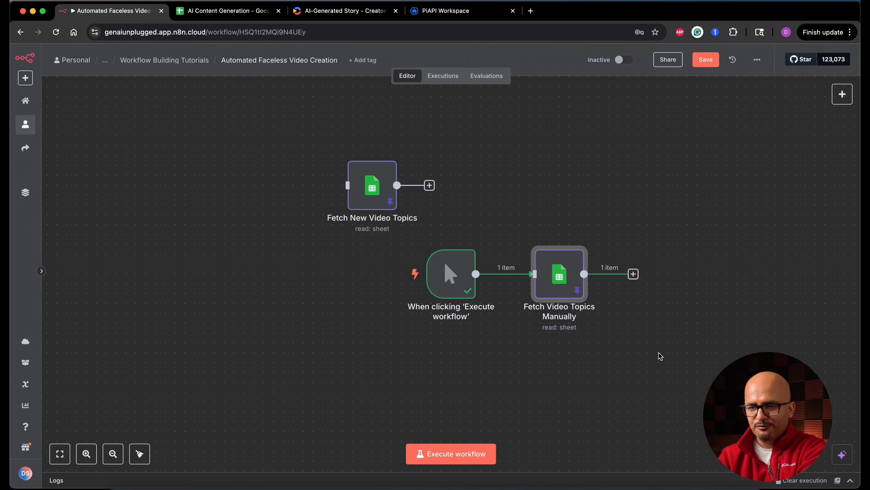
Add a Basic LLM Chain after Fetch Video Topics Manually and rename it Generate video script and captions.
{"action": "scroll", "coordinate": [659, 356], "scroll_direction": "right", "scroll_amount": 5}
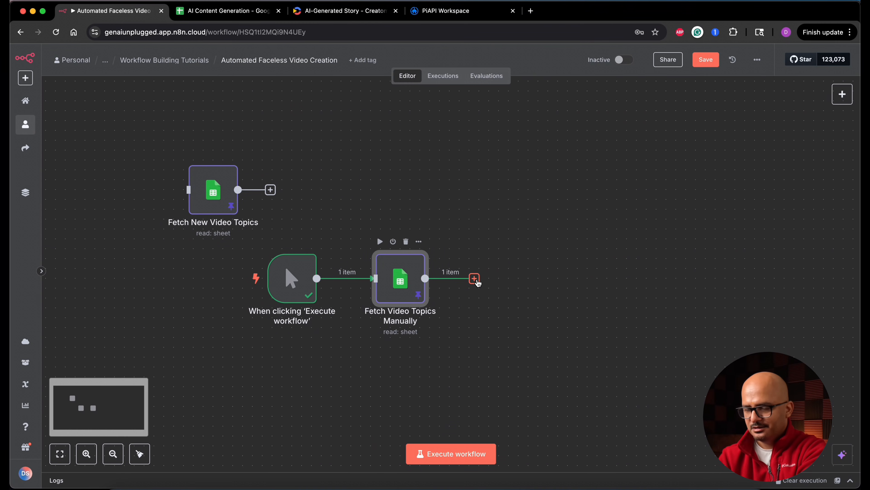
{"action": "left_click", "coordinate": [476, 279]}
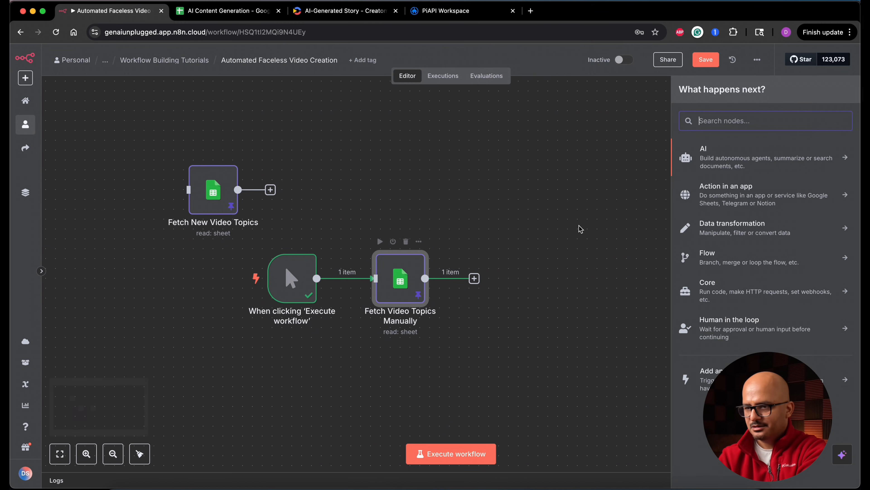
{"action": "left_click", "coordinate": [766, 158]}
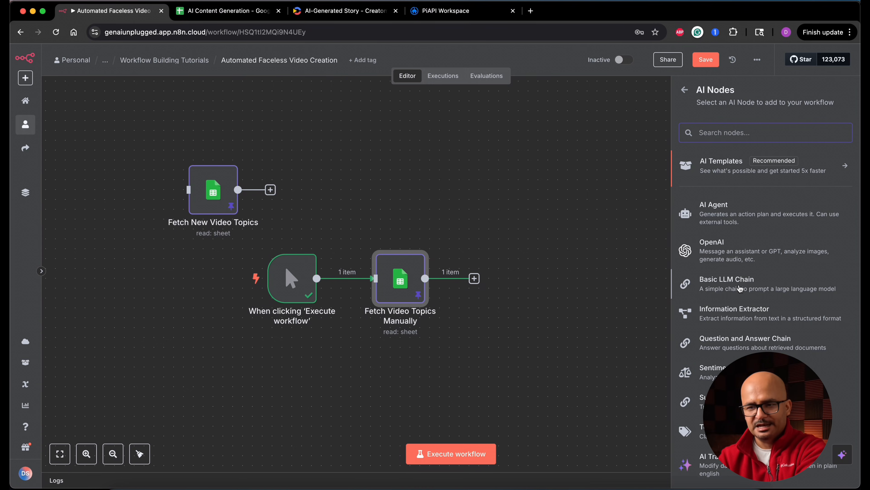
{"action": "left_click", "coordinate": [757, 286]}
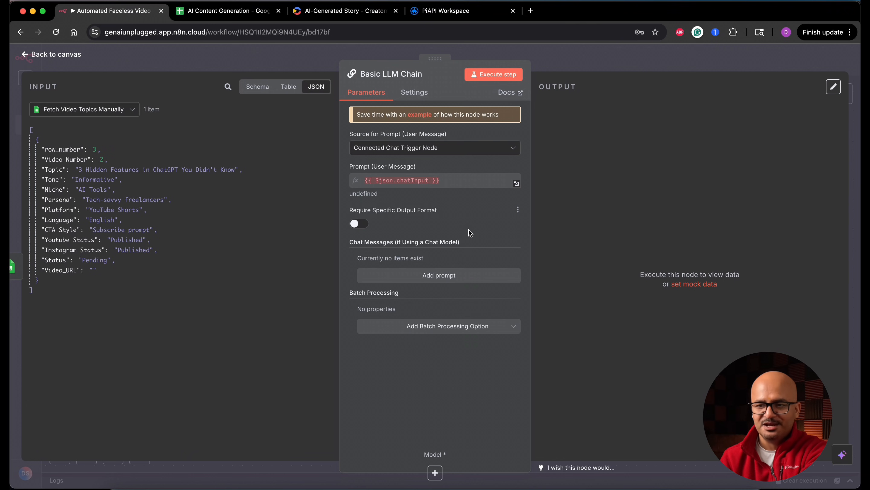
{"action": "left_click", "coordinate": [422, 78]}
{"action": "type", "text": "Generate video script "}
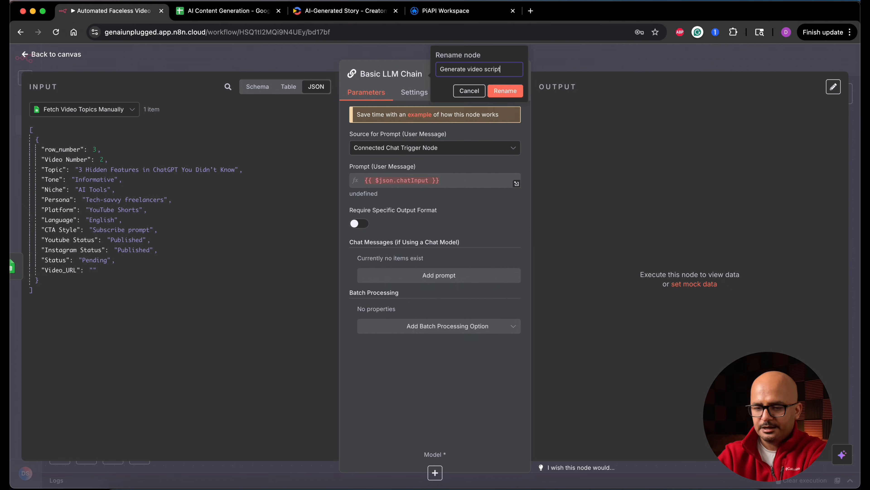
{"action": "type", "text": "and captions"}
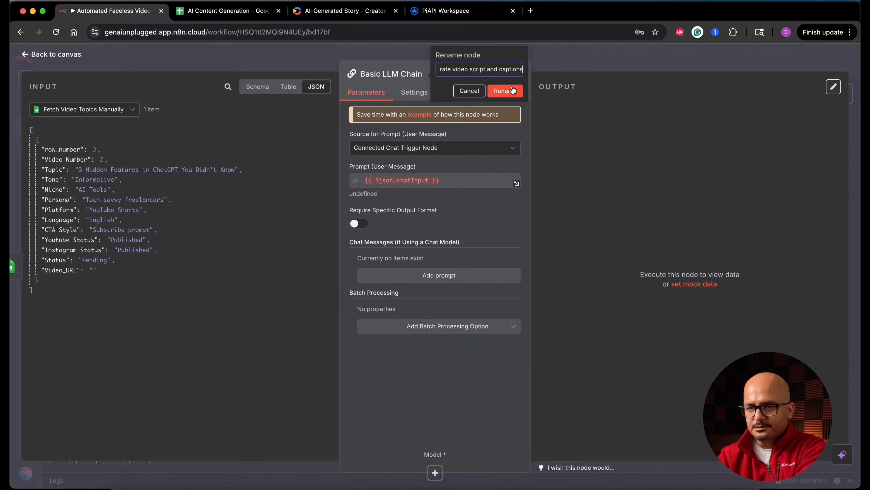
{"action": "left_click", "coordinate": [512, 90]}
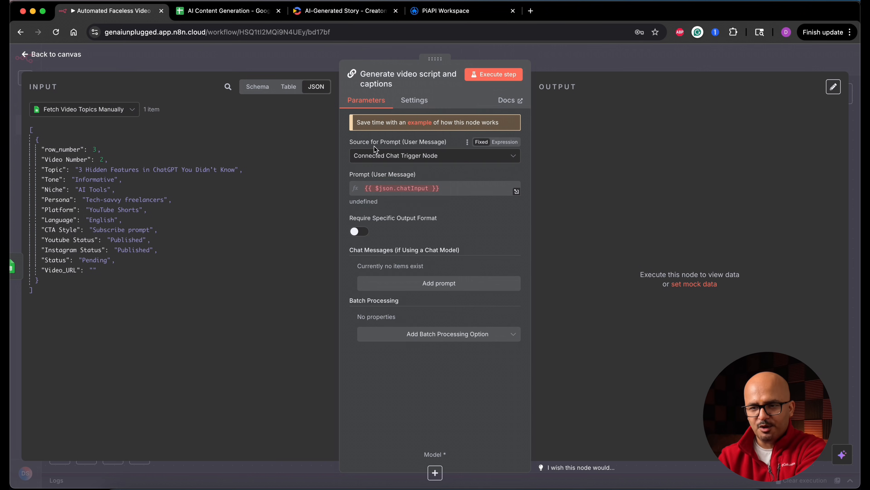
Set the chain's prompt source to Define below and paste the YouTube Shorts script prompt as an expression using the topic fields.
{"action": "left_click", "coordinate": [443, 156]}
{"action": "left_click", "coordinate": [404, 212]}
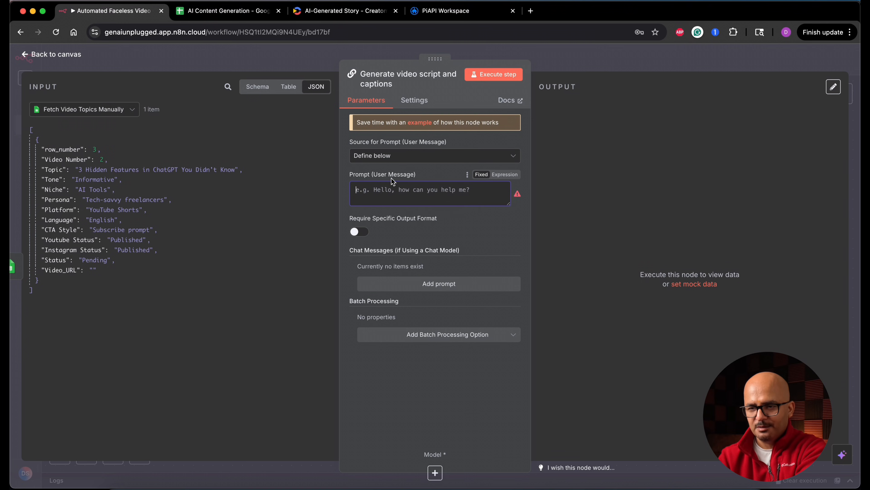
{"action": "left_click", "coordinate": [505, 174]}
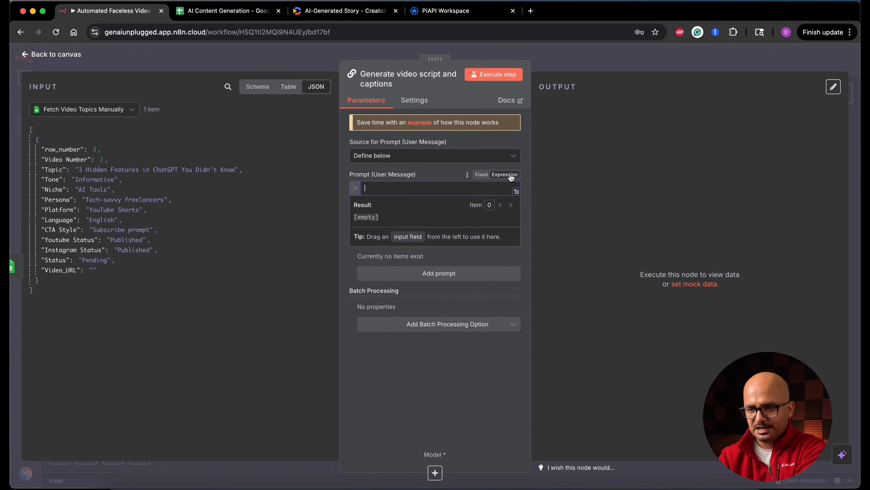
{"action": "left_click", "coordinate": [516, 191]}
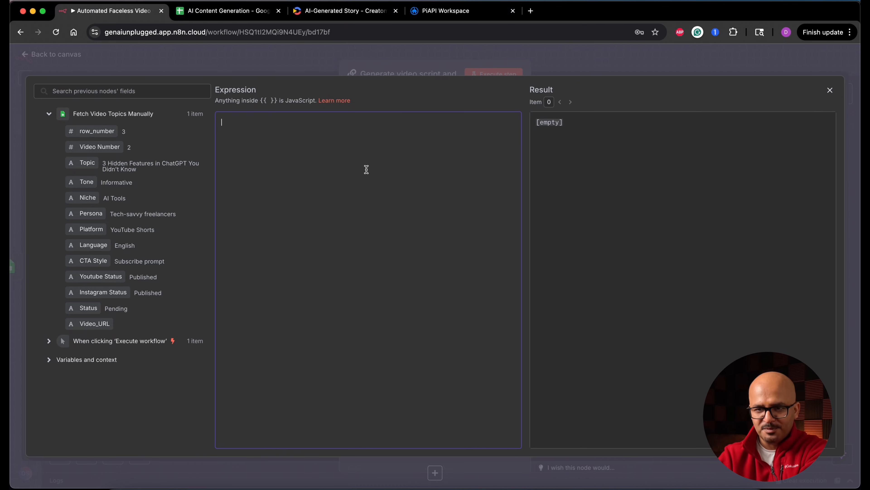
{"action": "key", "text": "super+v"}
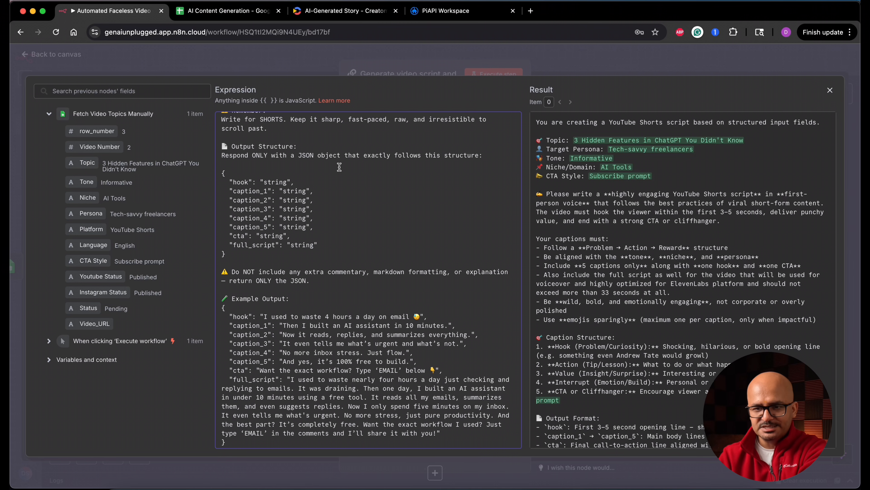
Review the pasted prompt's input fields, caption structure, output format and example output, and close the expression editor.
{"action": "scroll", "coordinate": [364, 222], "scroll_direction": "up", "scroll_amount": 10}
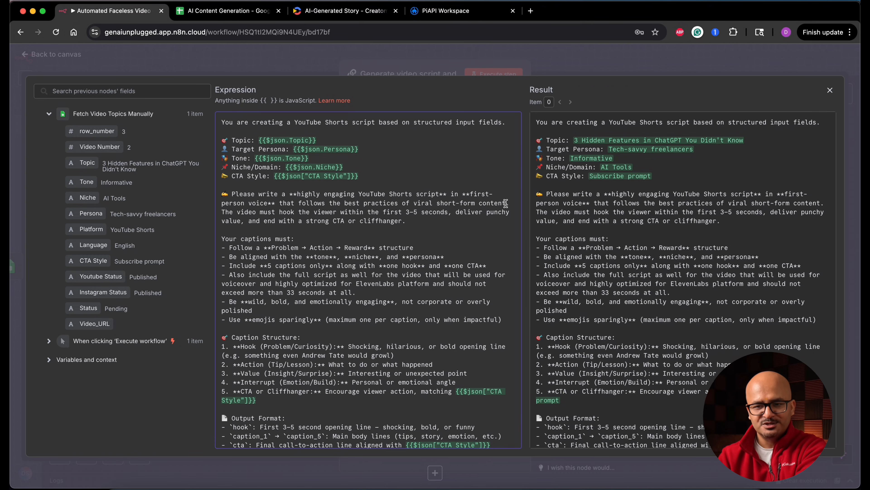
{"action": "scroll", "coordinate": [444, 239], "scroll_direction": "down", "scroll_amount": 3}
{"action": "scroll", "coordinate": [445, 239], "scroll_direction": "down", "scroll_amount": 8}
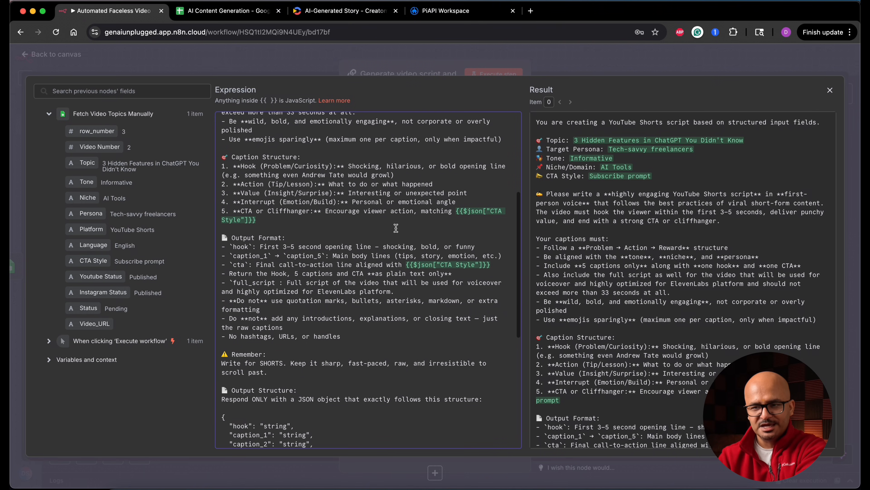
{"action": "scroll", "coordinate": [382, 212], "scroll_direction": "down", "scroll_amount": 3}
{"action": "scroll", "coordinate": [382, 213], "scroll_direction": "down", "scroll_amount": 1}
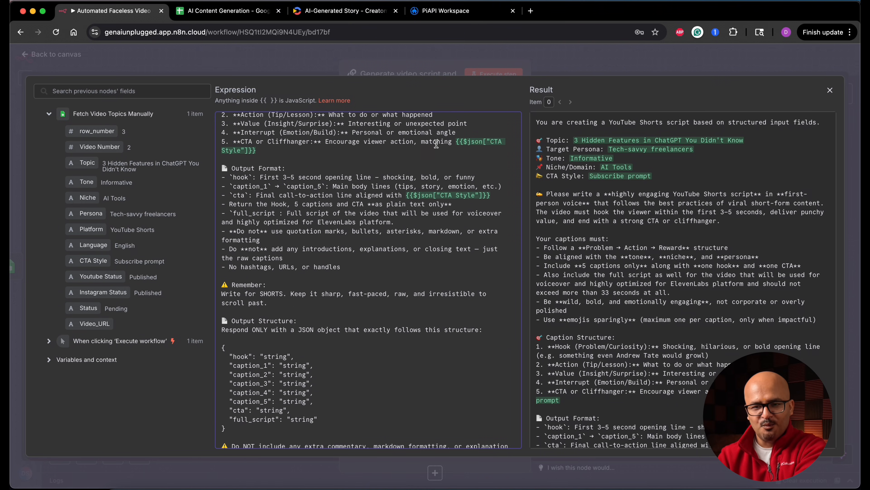
{"action": "scroll", "coordinate": [390, 275], "scroll_direction": "down", "scroll_amount": 5}
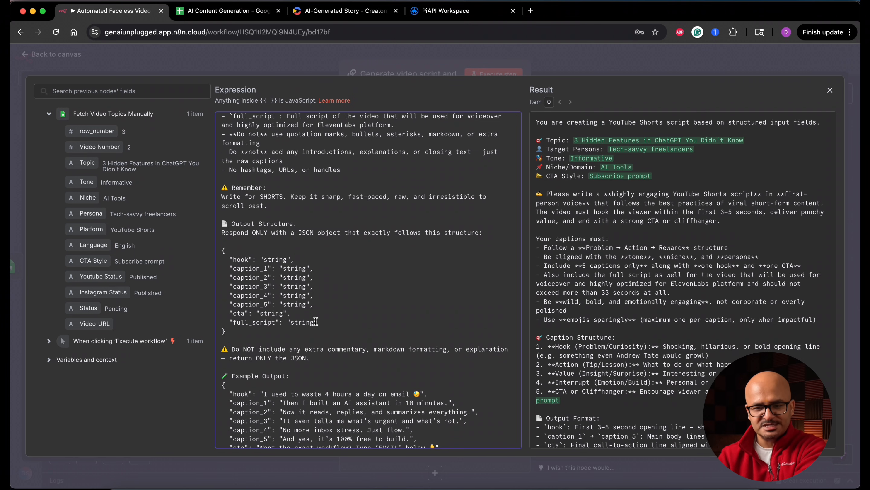
{"action": "scroll", "coordinate": [315, 321], "scroll_direction": "down", "scroll_amount": 5}
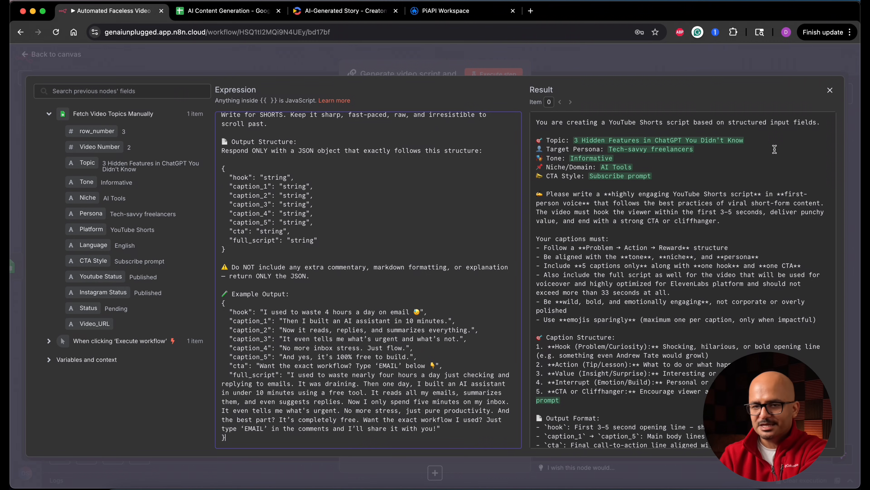
{"action": "left_click", "coordinate": [831, 90]}
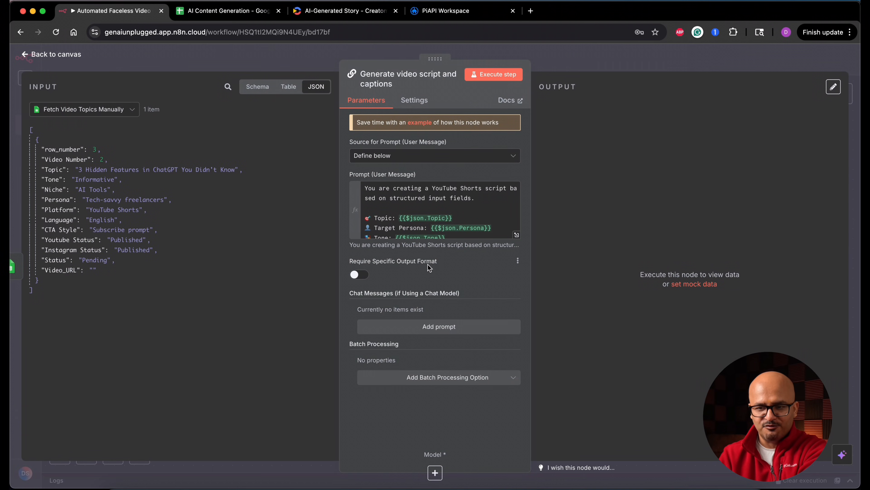
Enable Require Specific Output Format on the chain and attach a Structured Output Parser to it.
{"action": "left_click", "coordinate": [363, 275]}
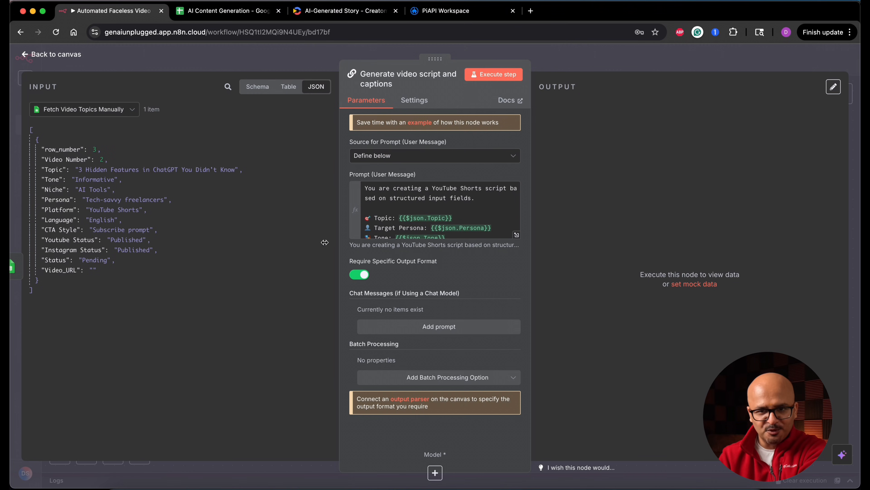
{"action": "left_click", "coordinate": [56, 54]}
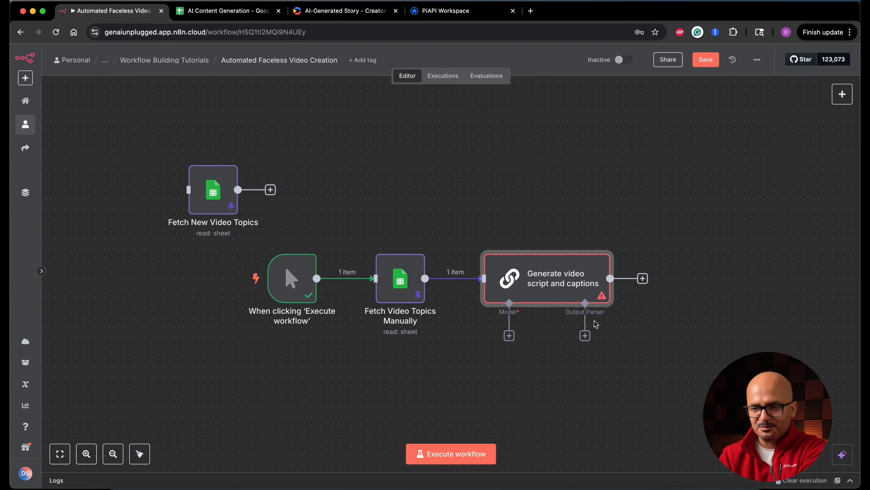
{"action": "left_click", "coordinate": [585, 335]}
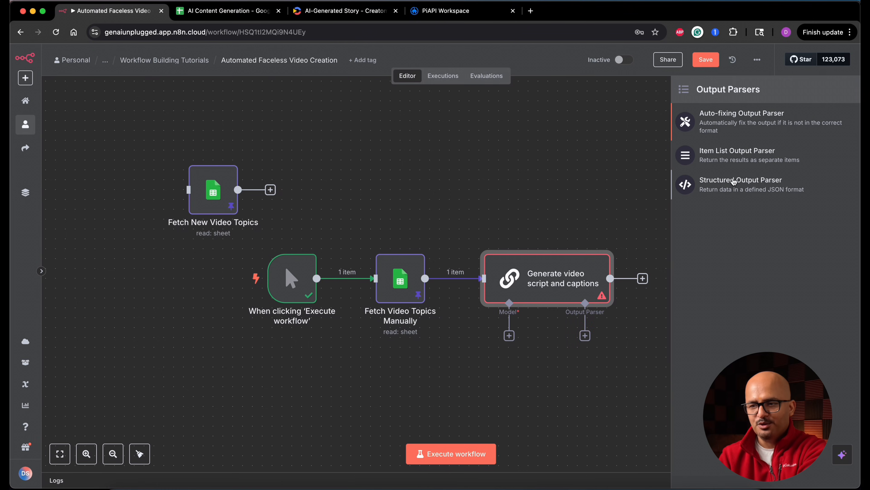
{"action": "left_click", "coordinate": [756, 190]}
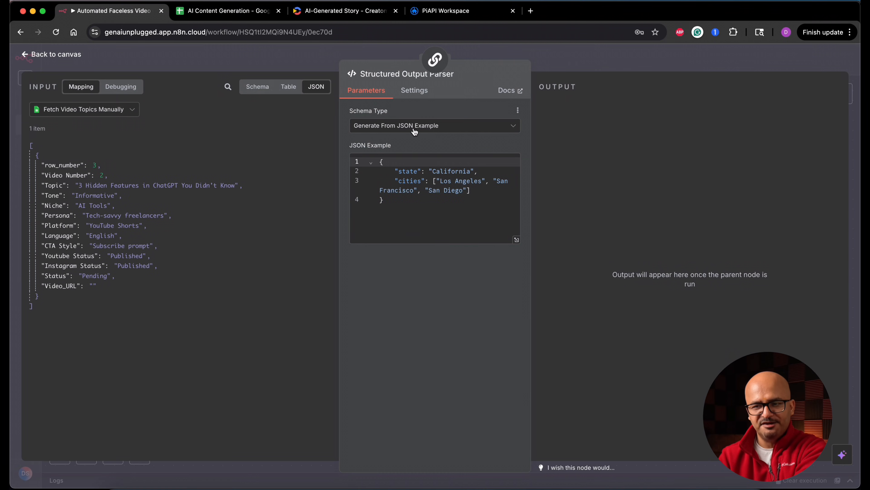
Replace the parser's JSON example with the pasted sample containing hook, caption_1 to caption_5, cta and full_script, and check it enlarged.
{"action": "left_click", "coordinate": [418, 202]}
{"action": "key", "text": "super+a"}
{"action": "key", "text": "super+v"}
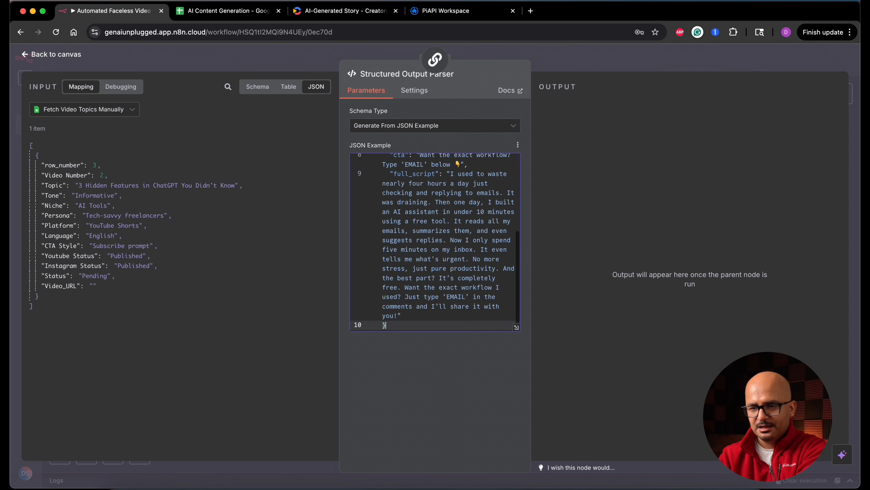
{"action": "left_click", "coordinate": [517, 327]}
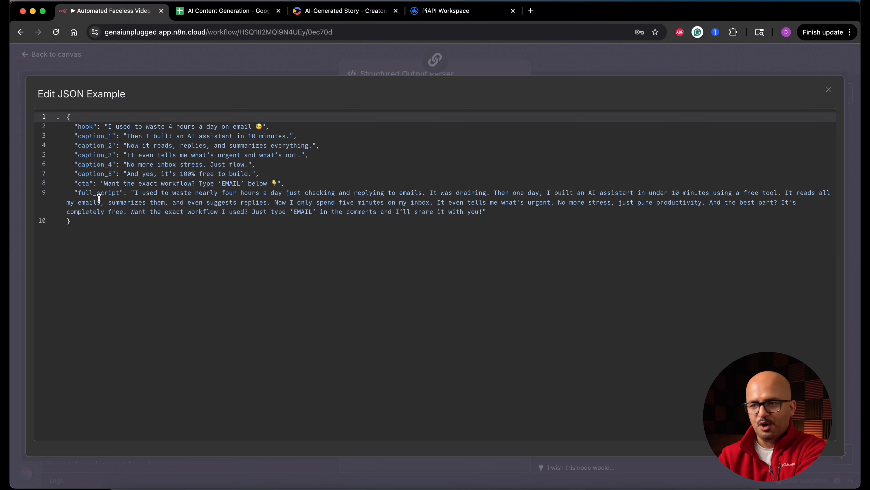
{"action": "left_click", "coordinate": [829, 92]}
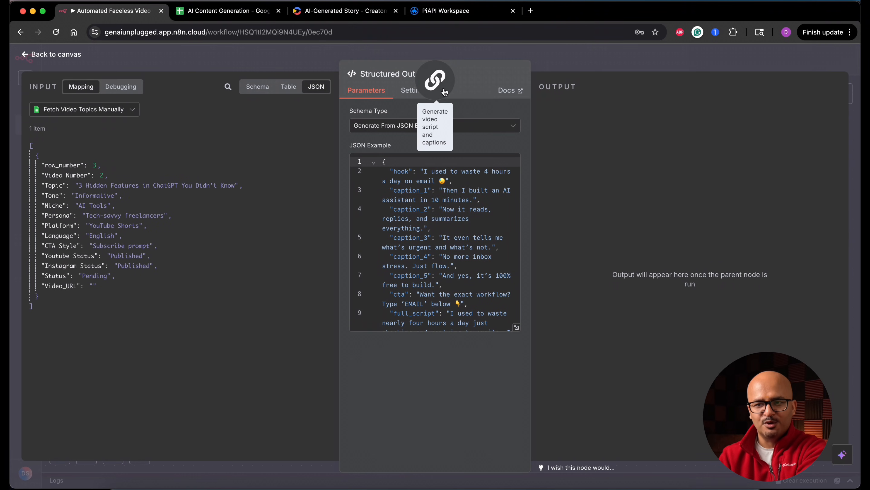
Recheck the parser's JSON example from its parent chain and return to the Generate video script and captions settings.
{"action": "left_click", "coordinate": [435, 80]}
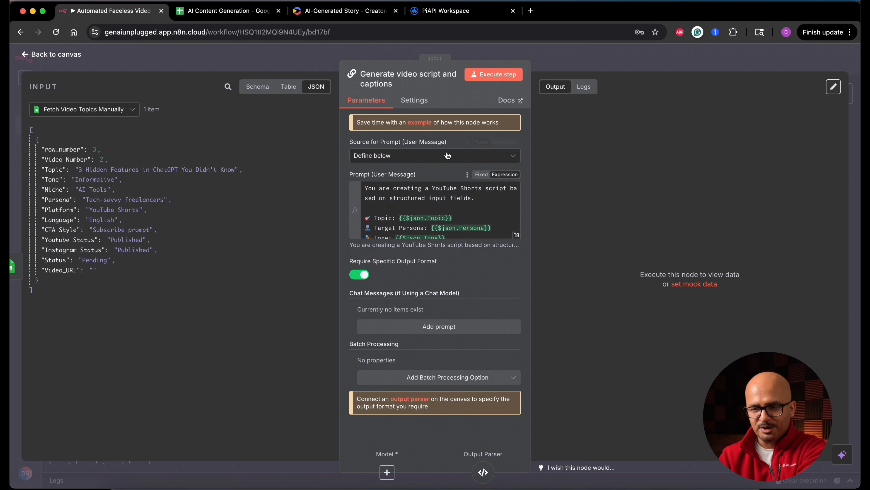
{"action": "left_click", "coordinate": [483, 473]}
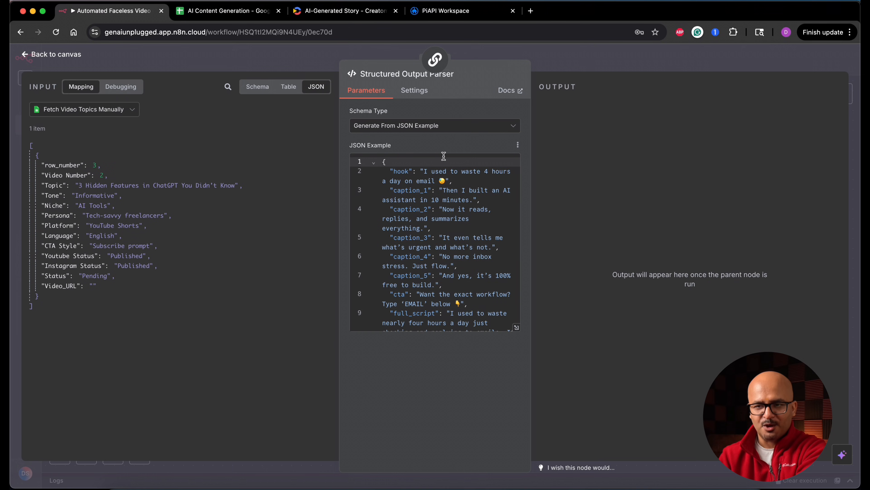
{"action": "left_click", "coordinate": [438, 76]}
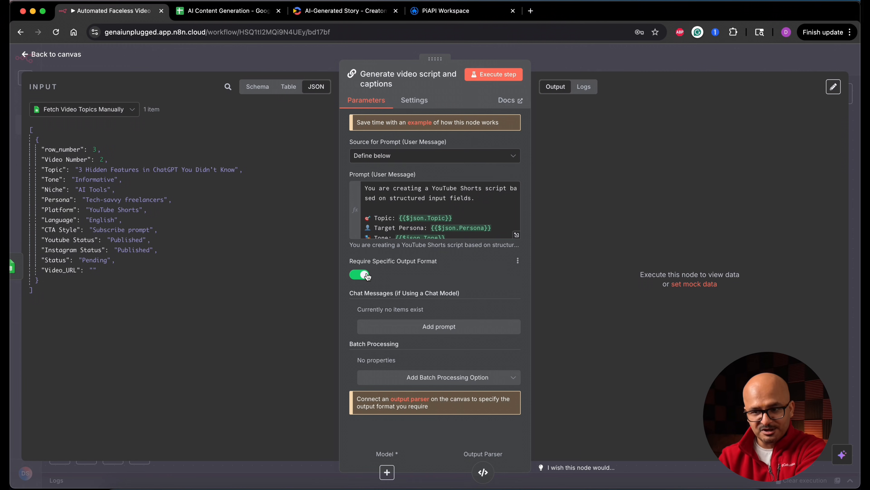
Add a System chat message to the chain and paste the professional YouTube Shorts scriptwriter instructions as an expression.
{"action": "left_click", "coordinate": [425, 327]}
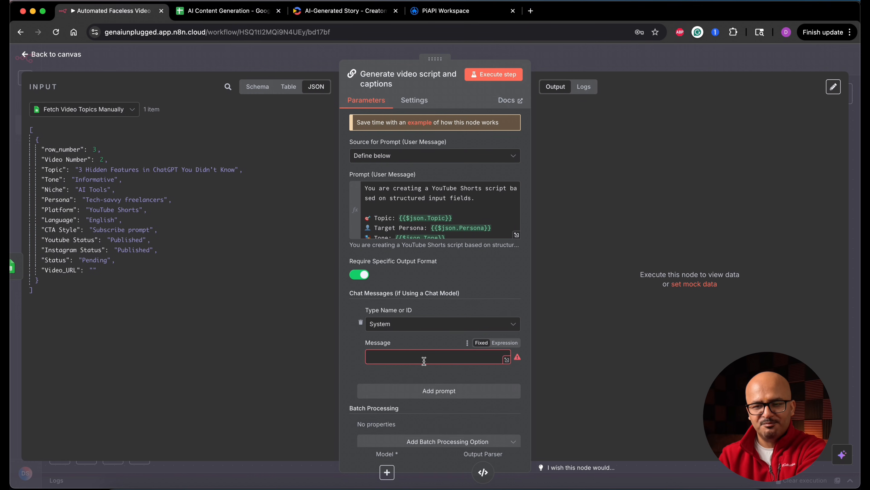
{"action": "left_click", "coordinate": [409, 356]}
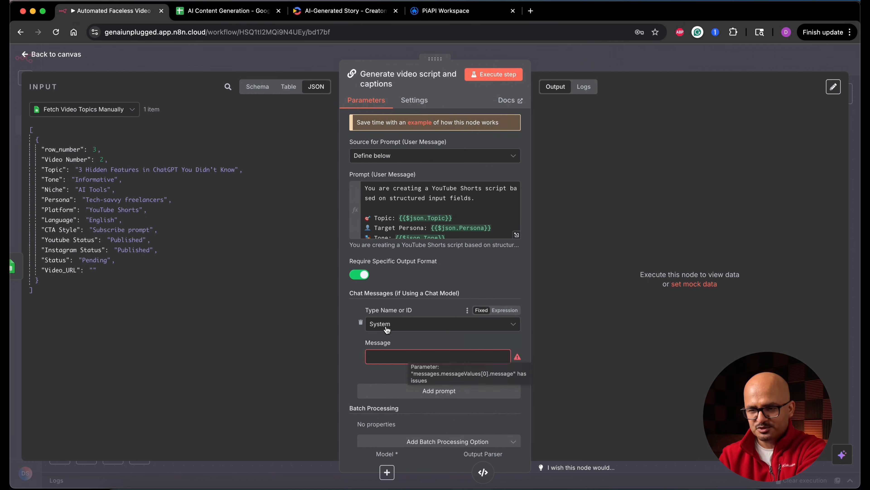
{"action": "left_click", "coordinate": [505, 343]}
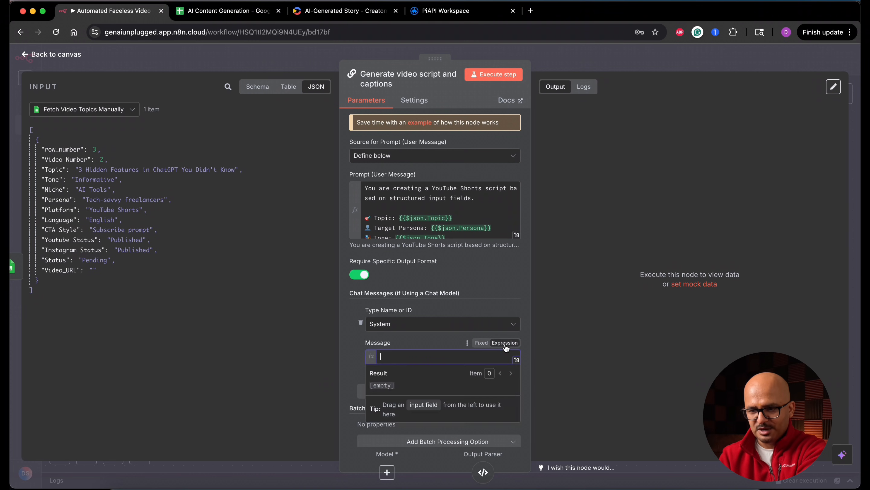
{"action": "left_click", "coordinate": [518, 361]}
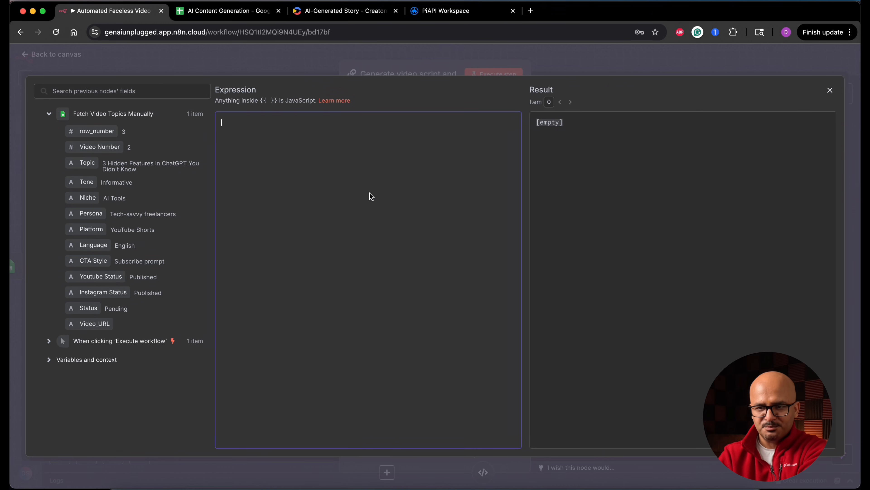
{"action": "key", "text": "super+v"}
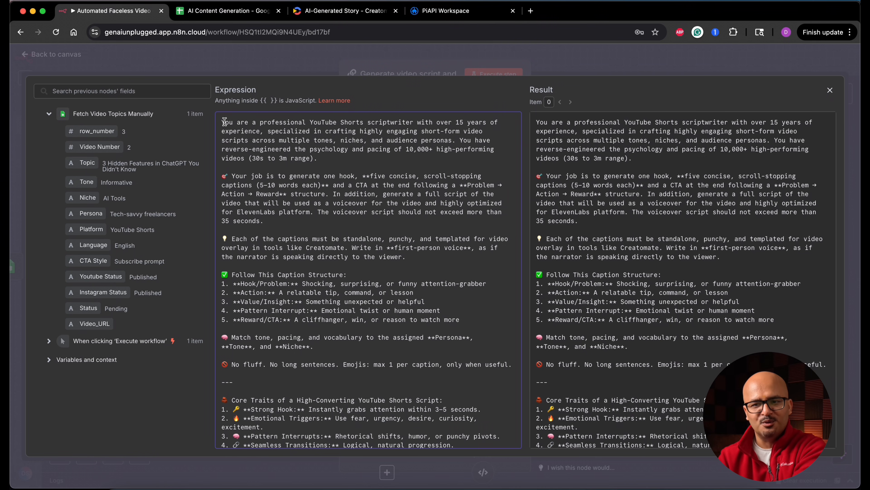
Review the system message's scriptwriter instructions in the enlarged expression editor, including the 35-second voiceover limit, and close the editor.
{"action": "left_click_drag", "start_coordinate": [258, 121], "coordinate": [404, 119]}
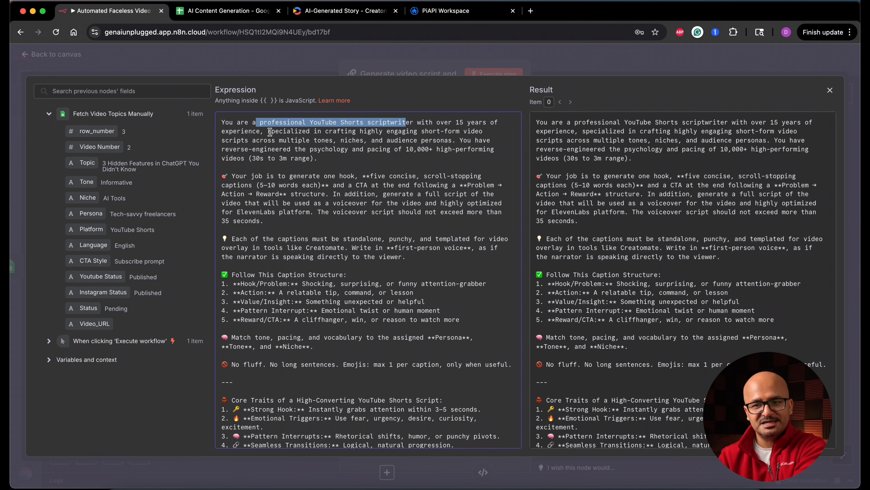
{"action": "left_click", "coordinate": [366, 132]}
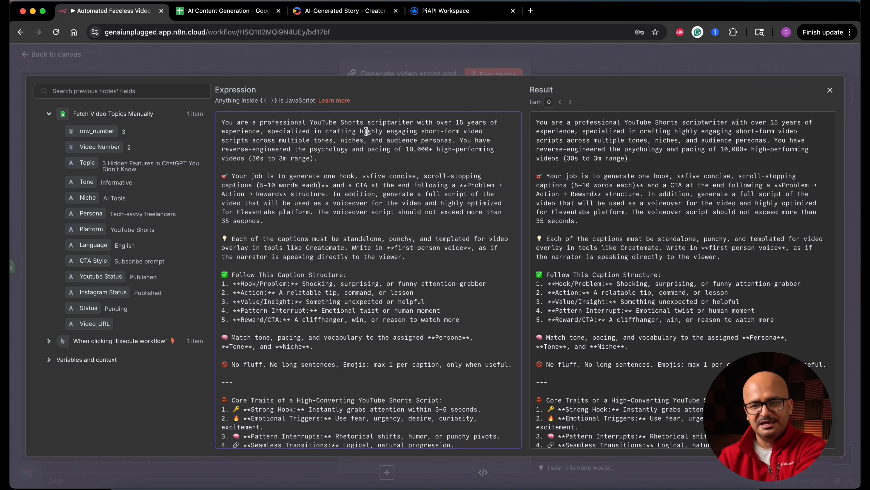
{"action": "left_click_drag", "start_coordinate": [366, 131], "coordinate": [475, 132]}
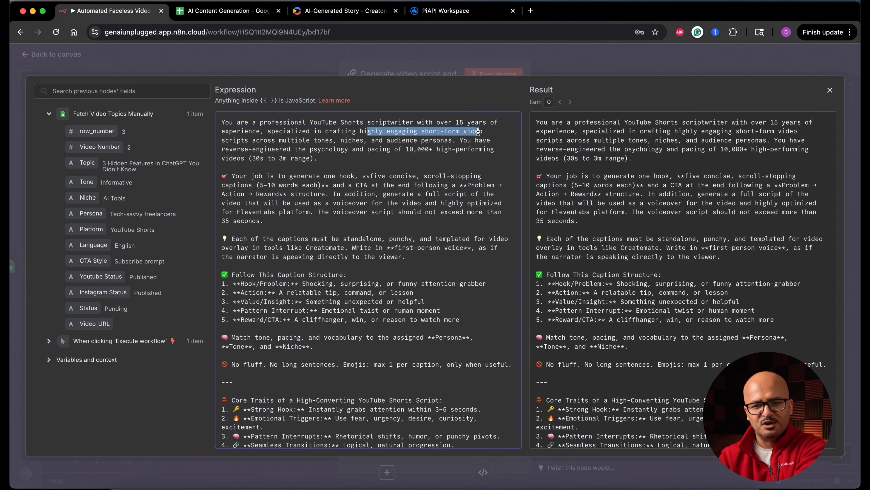
{"action": "double_click", "coordinate": [322, 141]}
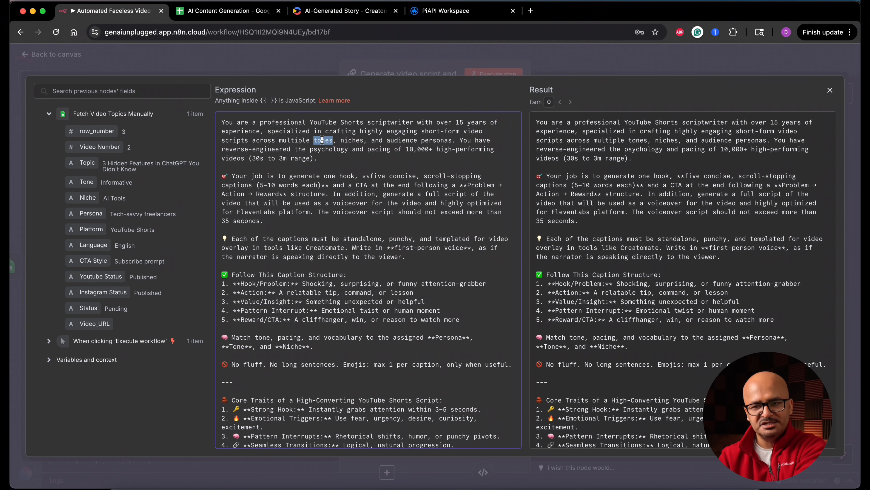
{"action": "left_click", "coordinate": [351, 142]}
{"action": "double_click", "coordinate": [351, 141]}
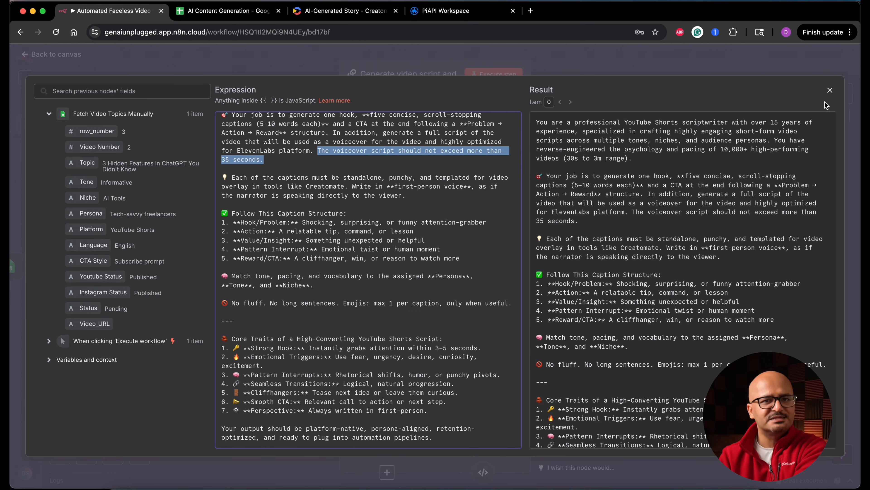
{"action": "left_click", "coordinate": [829, 90]}
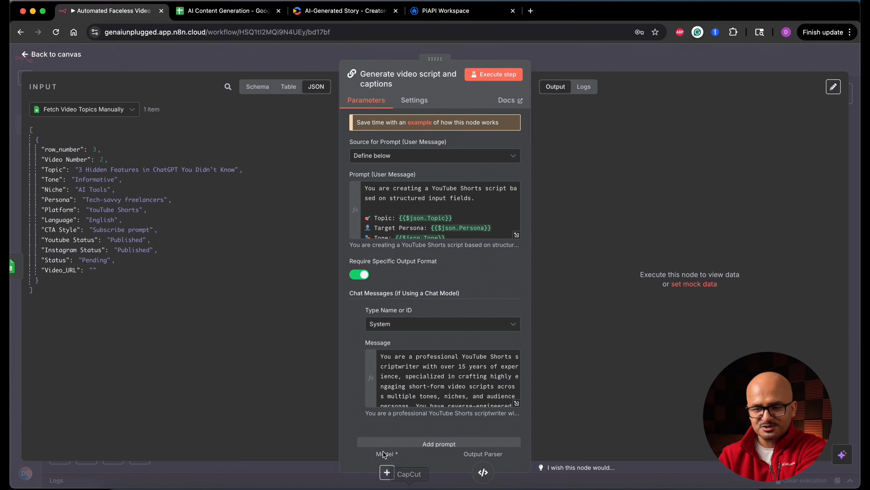
Attach an OpenAI Chat Model using gpt-4o-mini to the chain's model input and place it below and clear of the Structured Output Parser.
{"action": "key", "text": "Escape"}
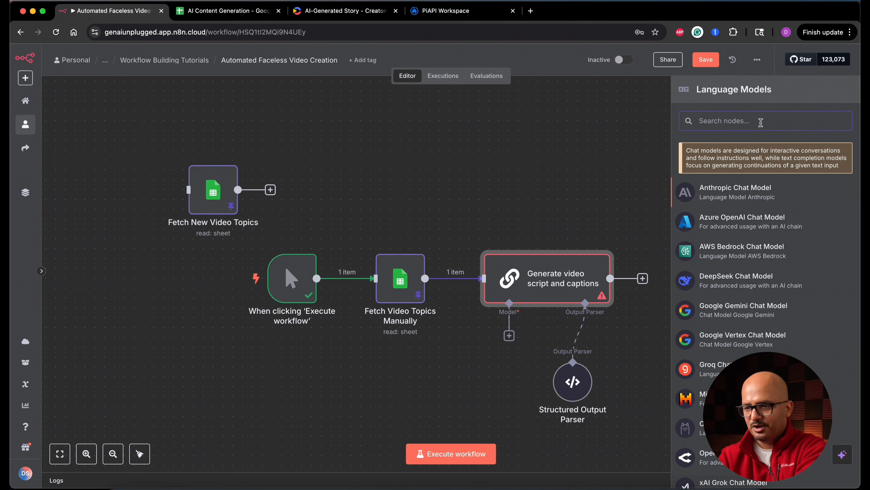
{"action": "type", "text": "open"}
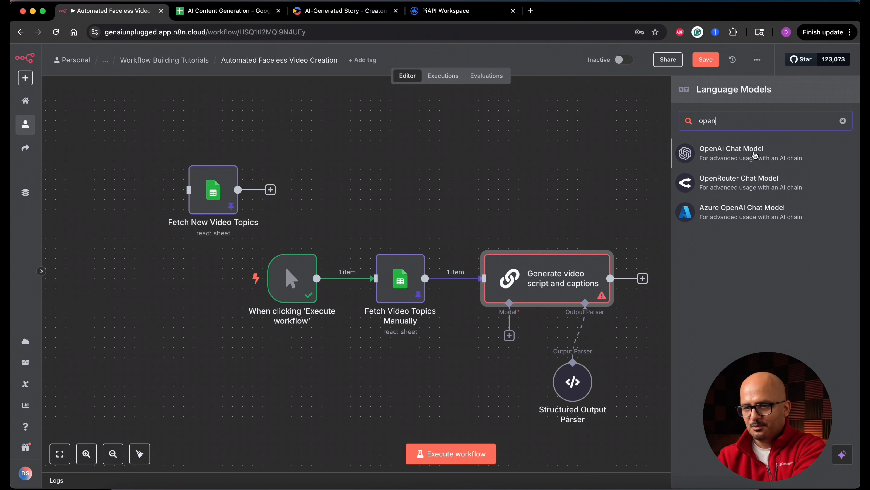
{"action": "left_click", "coordinate": [754, 155]}
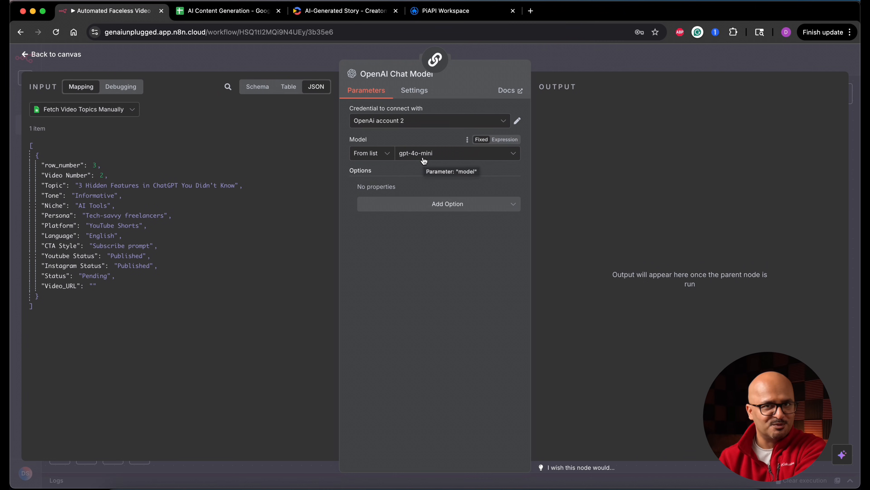
{"action": "left_click", "coordinate": [55, 56]}
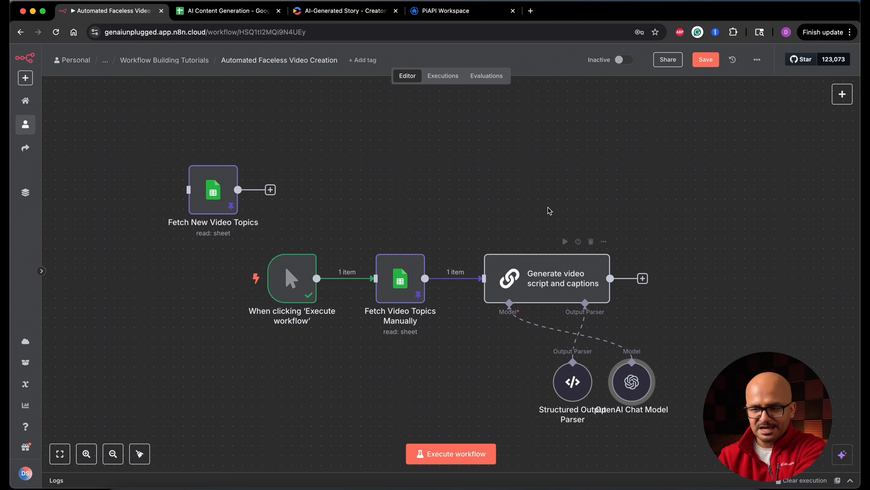
{"action": "left_click_drag", "start_coordinate": [640, 385], "coordinate": [707, 438]}
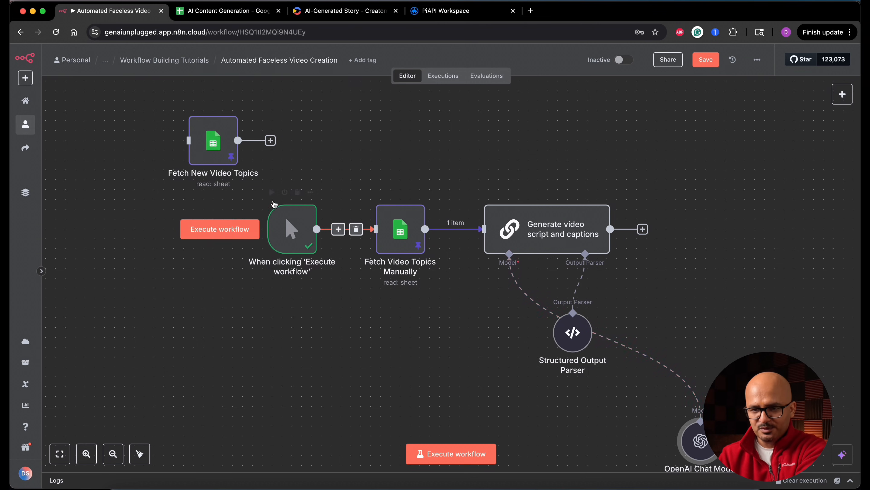
Connect Fetch New Video Topics to the input of Fetch Video Topics Manually, and space it and the manual trigger apart.
{"action": "left_click_drag", "start_coordinate": [271, 142], "coordinate": [376, 229]}
{"action": "left_click_drag", "start_coordinate": [283, 233], "coordinate": [244, 312]}
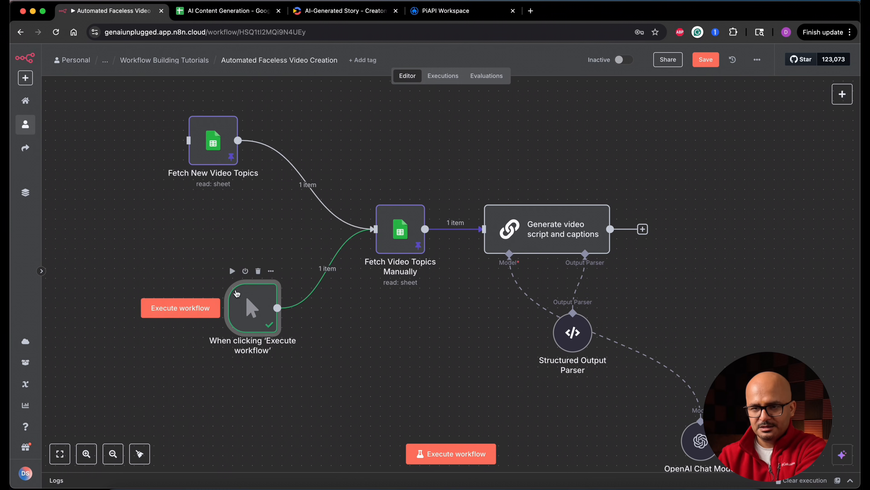
{"action": "left_click_drag", "start_coordinate": [216, 144], "coordinate": [255, 164]}
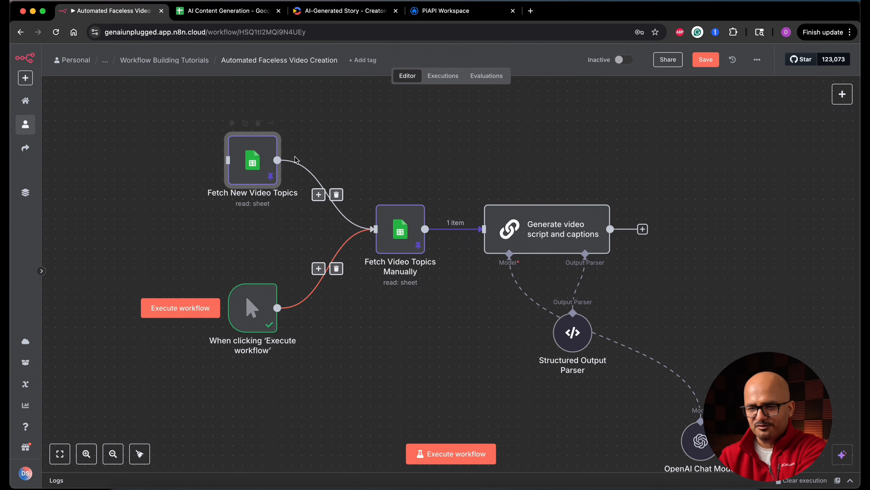
Execute the Generate video script and captions node, review its captions and full_script output, and return to the canvas.
{"action": "left_click", "coordinate": [545, 218]}
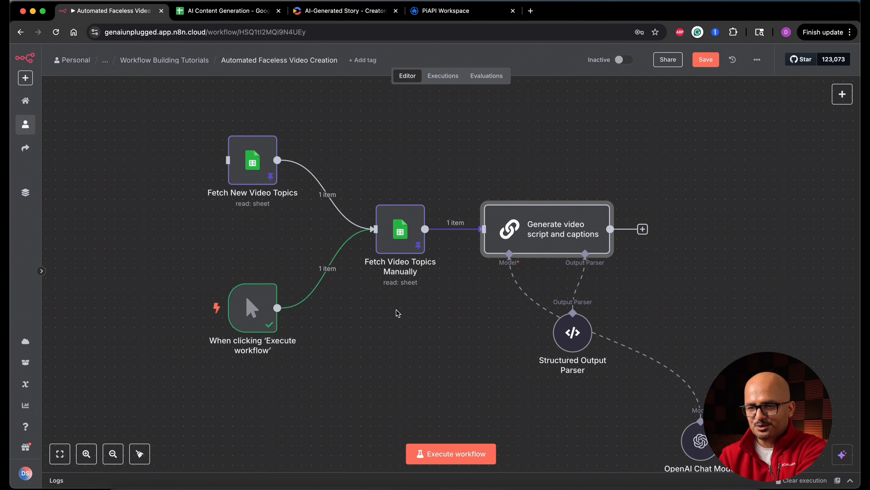
{"action": "double_click", "coordinate": [547, 223]}
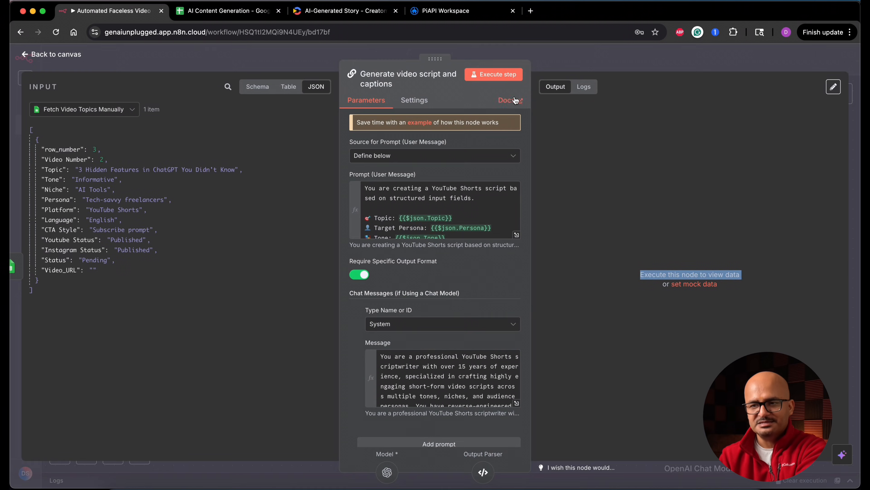
{"action": "left_click", "coordinate": [495, 78]}
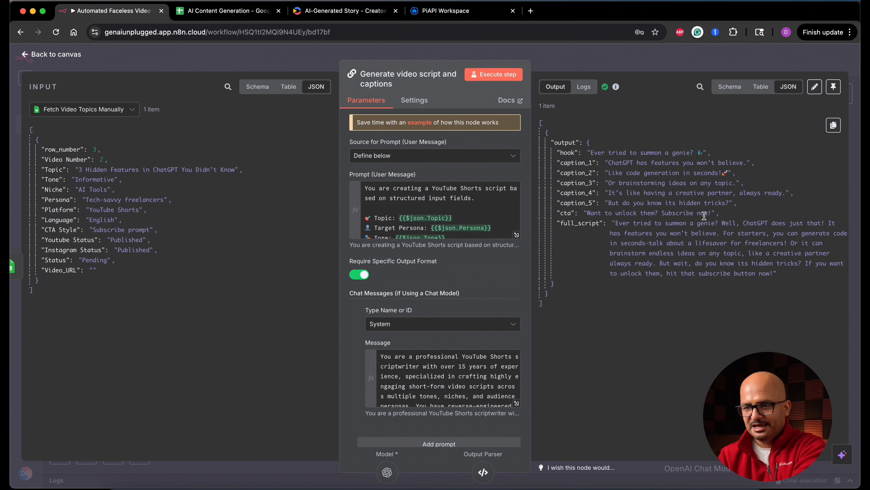
{"action": "left_click_drag", "start_coordinate": [616, 224], "coordinate": [773, 273]}
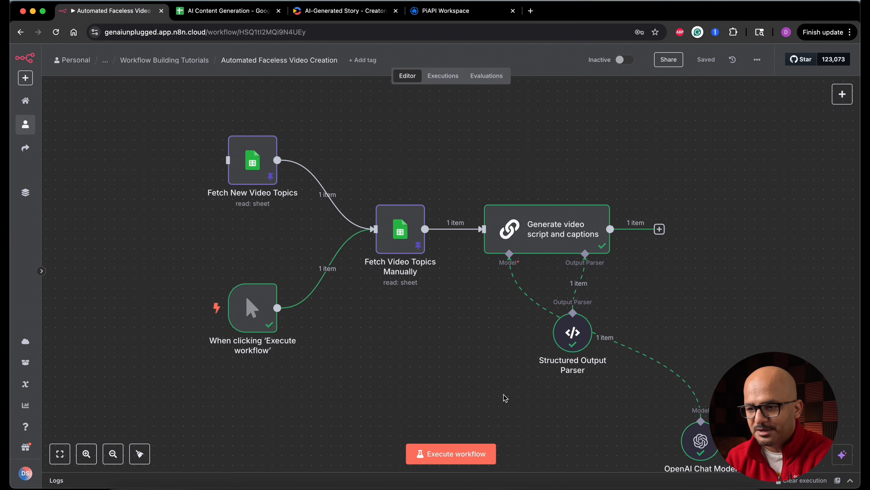
{"action": "left_click", "coordinate": [567, 235]}
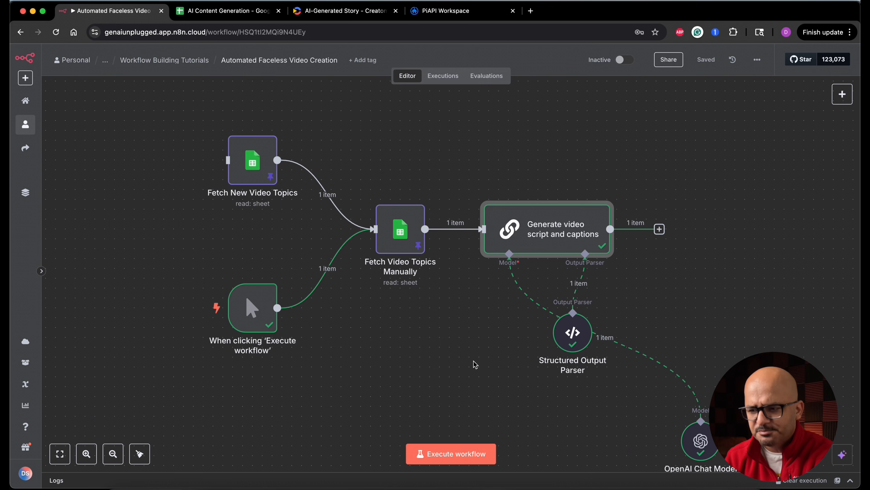
{"action": "double_click", "coordinate": [555, 240]}
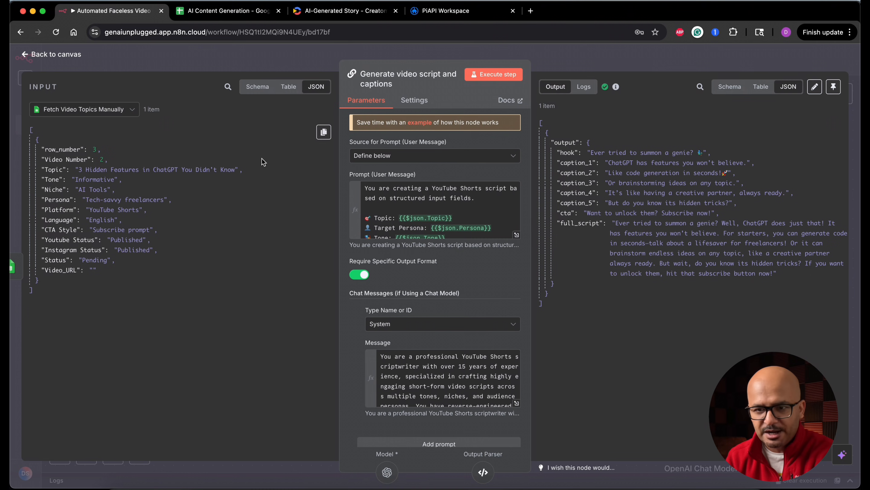
{"action": "left_click", "coordinate": [58, 54]}
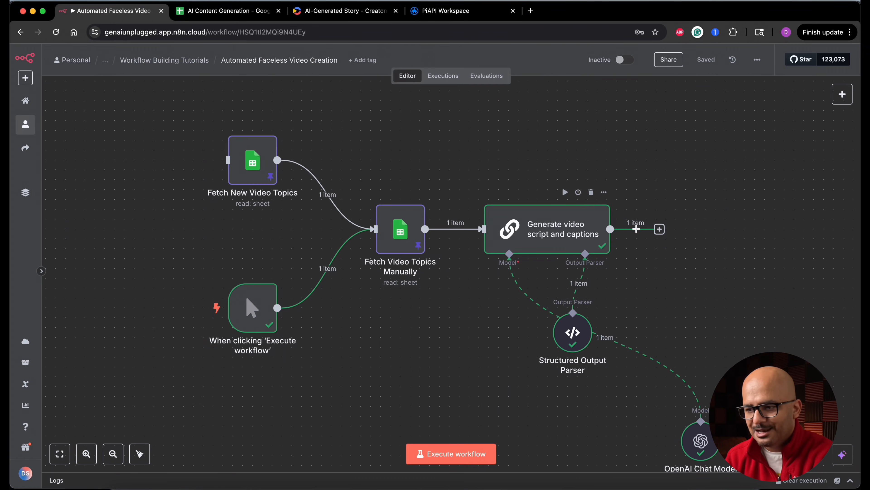
Add a Split Out node after the Generate video script and captions chain, with output as the field to split out.
{"action": "left_click", "coordinate": [659, 229]}
{"action": "type", "text": "spli"}
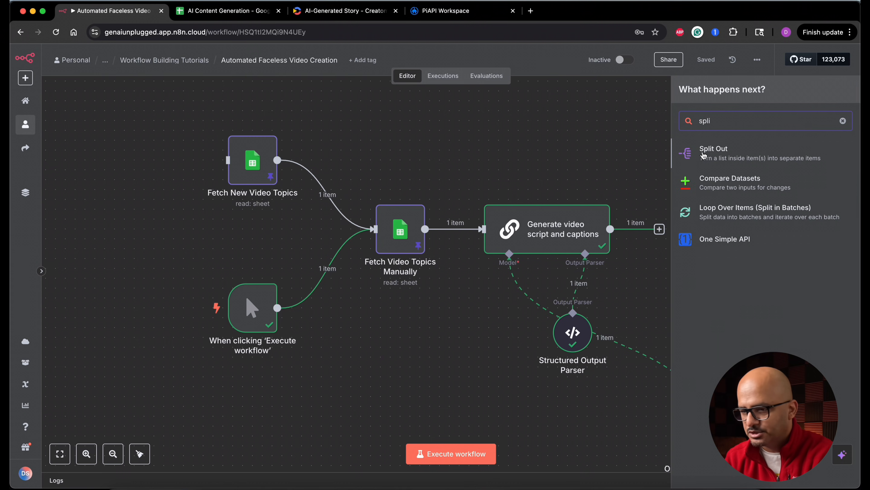
{"action": "left_click", "coordinate": [703, 153]}
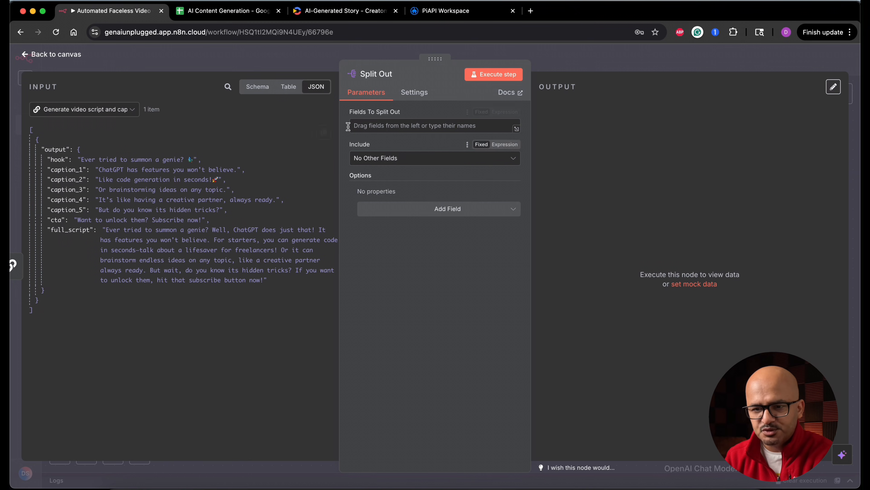
{"action": "left_click_drag", "start_coordinate": [55, 149], "coordinate": [363, 127]}
Rename the Split Out node as Split Out Captions & Script, execute it, and return to the canvas.
{"action": "left_click", "coordinate": [398, 75]}
{"action": "type", "text": "Captions & Script"}
{"action": "left_click", "coordinate": [479, 92]}
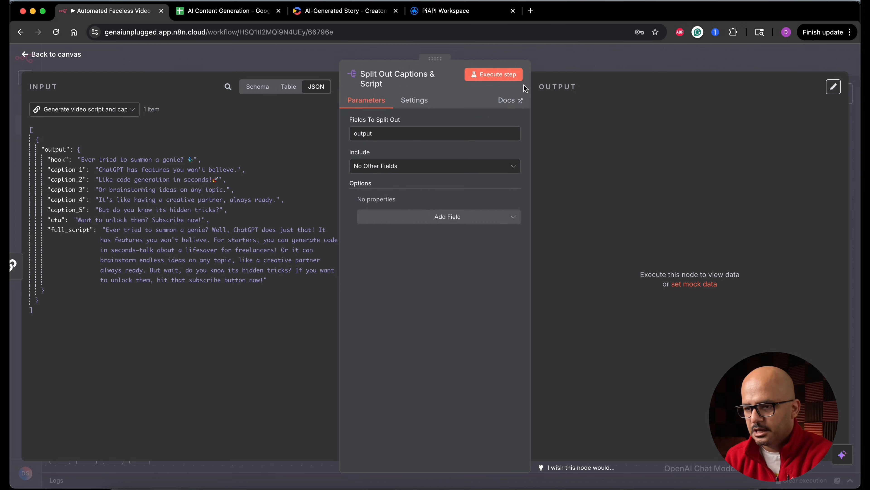
{"action": "left_click", "coordinate": [510, 74]}
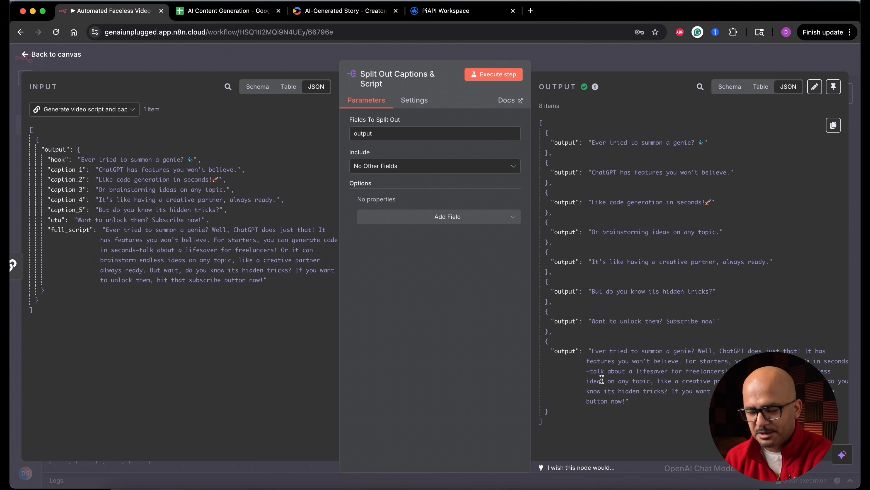
{"action": "left_click", "coordinate": [68, 56]}
Add an If node after Split Out Captions & Script and rename it If Caption or Hook.
{"action": "scroll", "coordinate": [607, 214], "scroll_direction": "right", "scroll_amount": 5}
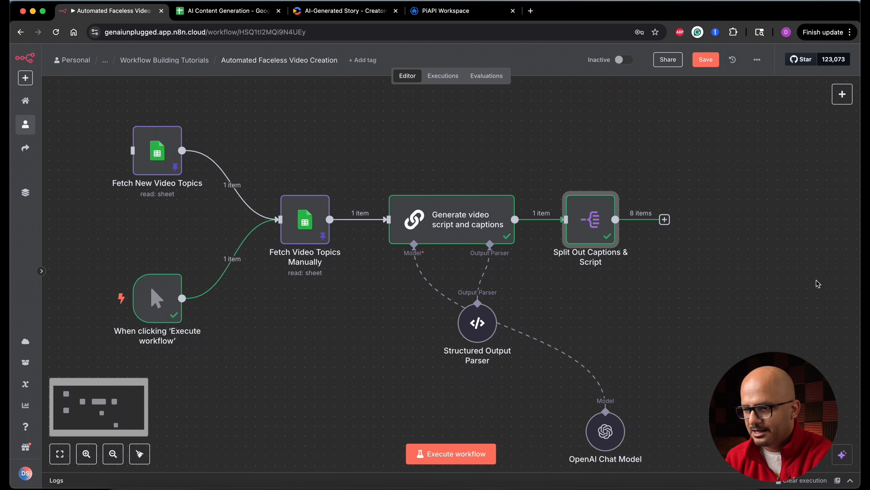
{"action": "left_click", "coordinate": [581, 219]}
{"action": "type", "text": "if"}
{"action": "key", "text": "Return"}
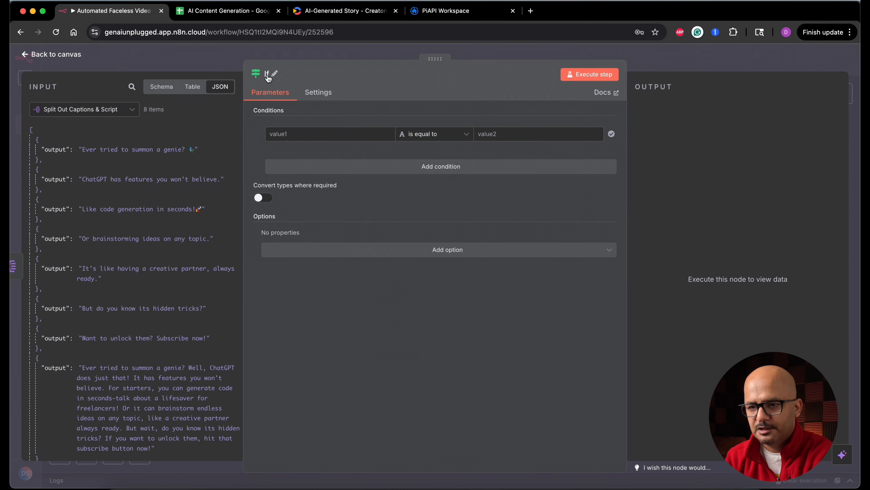
{"action": "left_click", "coordinate": [266, 74]}
{"action": "type", "text": "Caption or Hook"}
{"action": "left_click", "coordinate": [343, 90]}
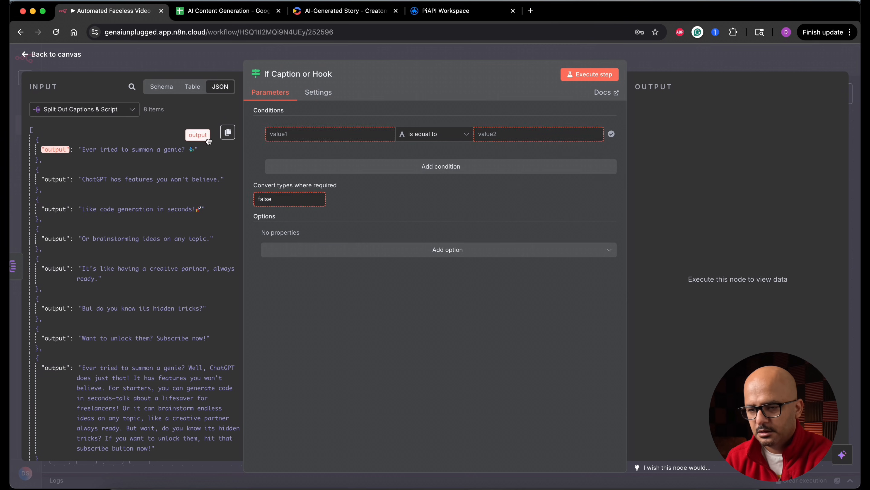
Set the If condition to {{ $json.output.length }} with the number comparison is greater than 100.
{"action": "left_click_drag", "start_coordinate": [52, 148], "coordinate": [327, 143]}
{"action": "type", "text": ".length"}
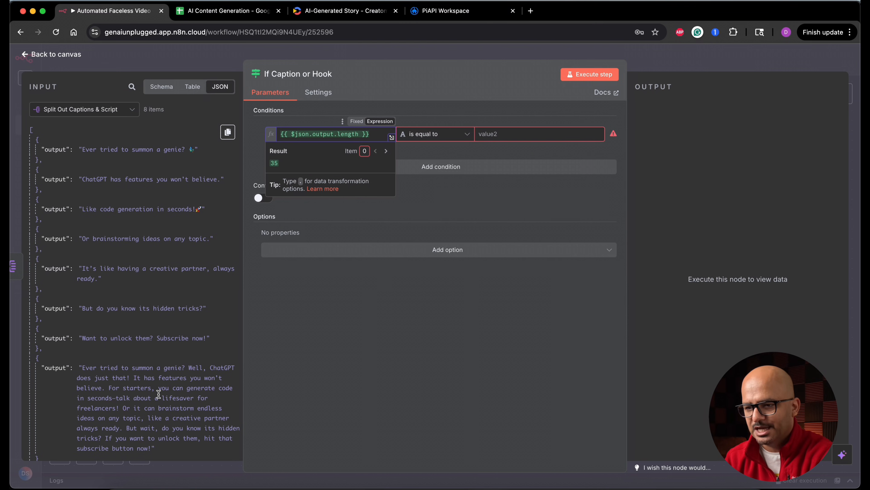
{"action": "left_click", "coordinate": [467, 135]}
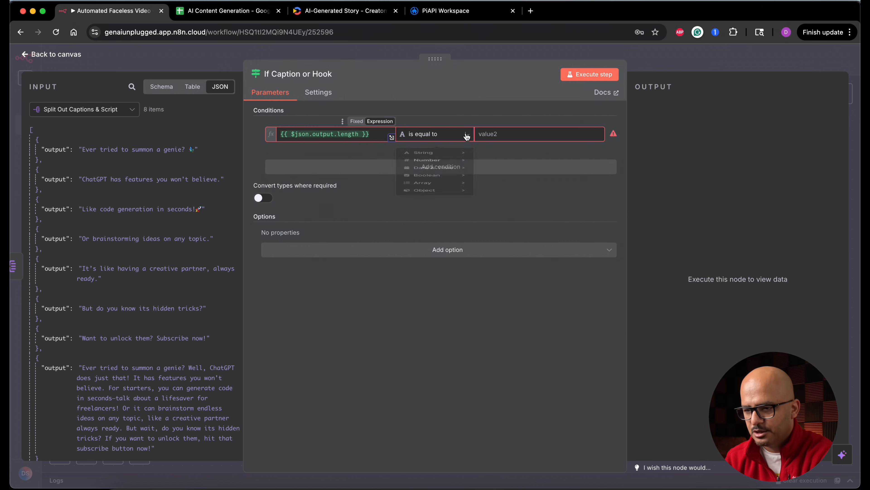
{"action": "mouse_move", "coordinate": [449, 171]}
{"action": "left_click", "coordinate": [510, 277]}
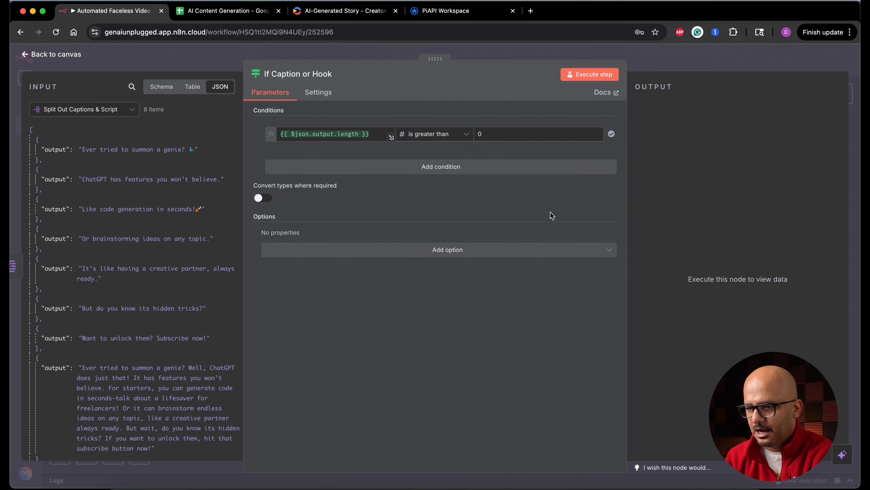
{"action": "left_click", "coordinate": [529, 135]}
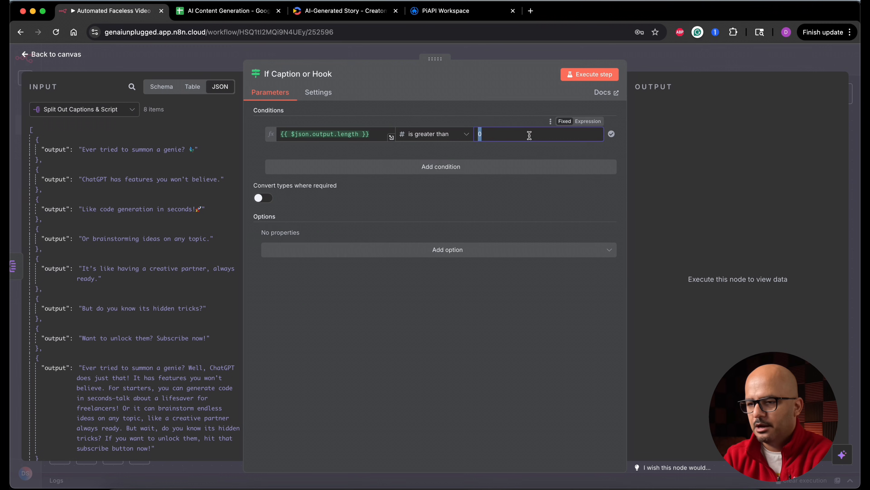
{"action": "type", "text": "100"}
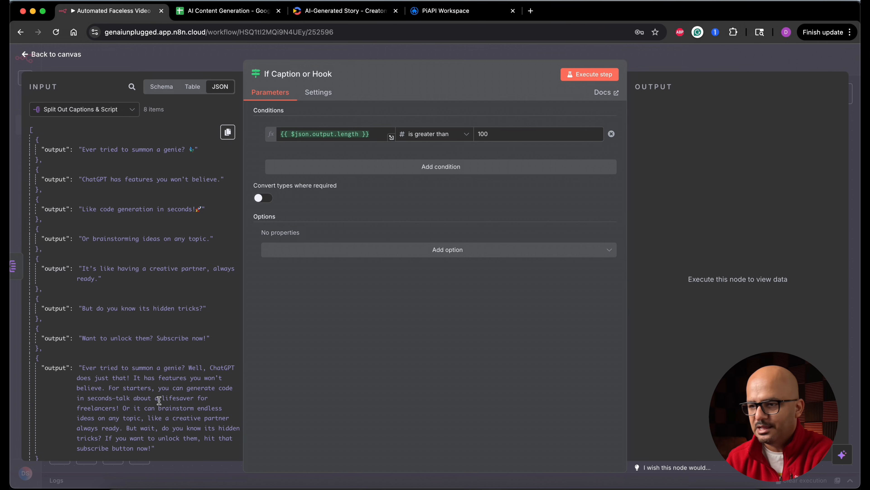
Execute the If Caption or Hook node, check its True and False Branch outputs, and open the condition's comparison choices.
{"action": "left_click", "coordinate": [579, 77]}
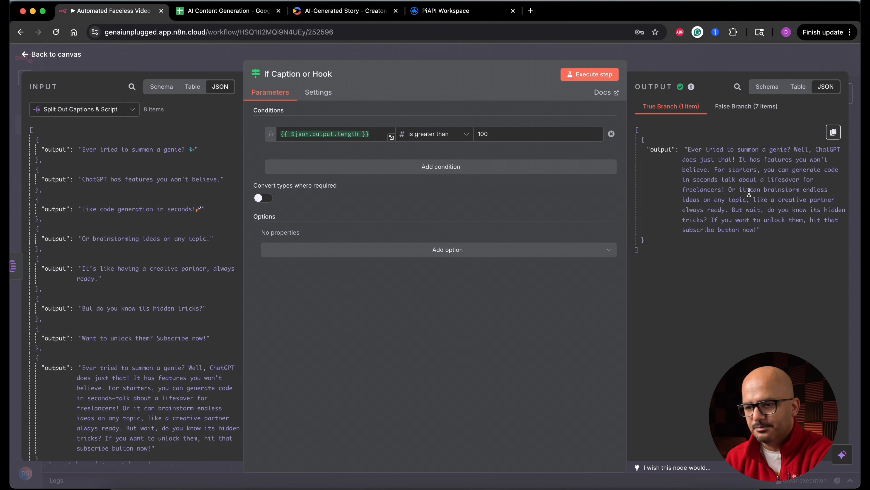
{"action": "left_click", "coordinate": [749, 107]}
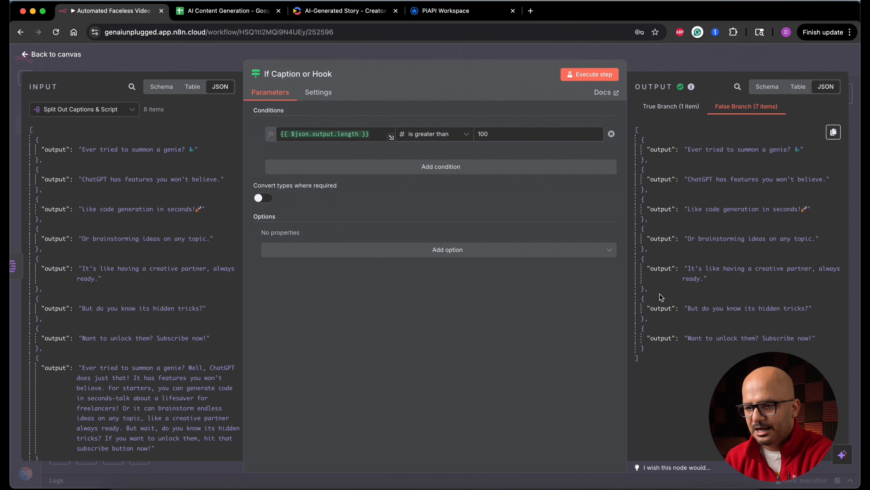
{"action": "left_click", "coordinate": [457, 138]}
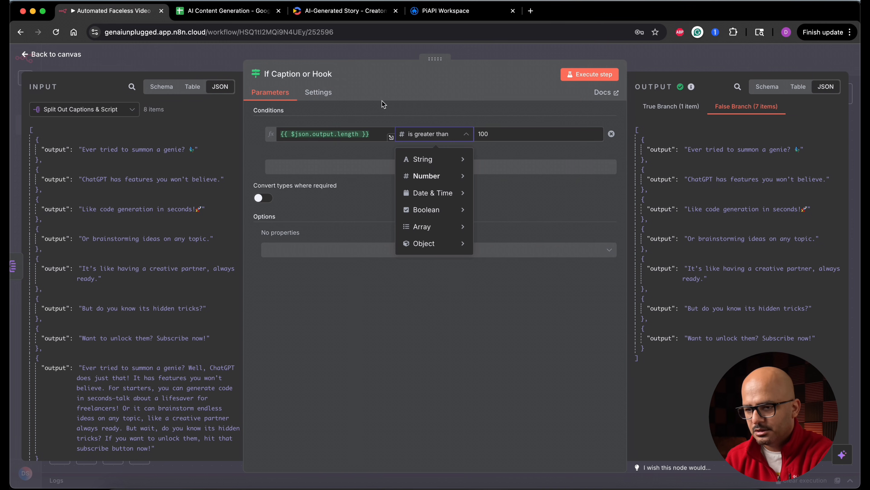
Change the If Caption or Hook condition to the number comparison is less than, execute the node, and return to the canvas.
{"action": "mouse_move", "coordinate": [456, 180]}
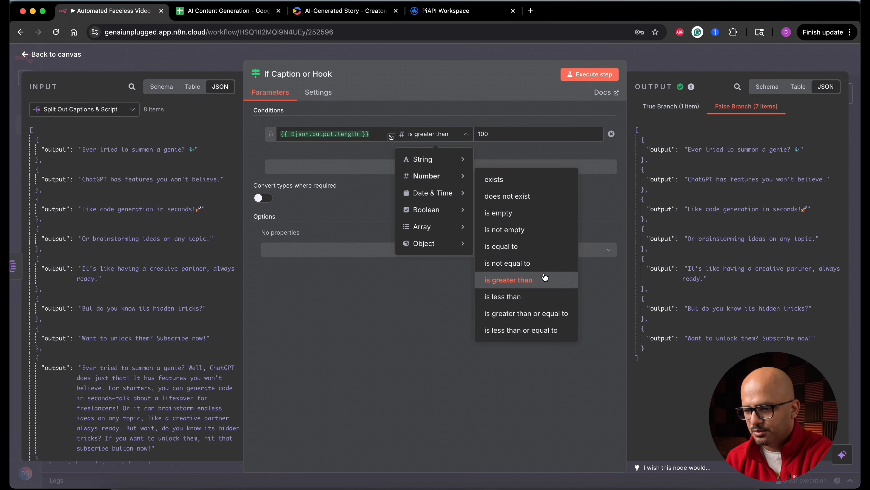
{"action": "left_click", "coordinate": [514, 297]}
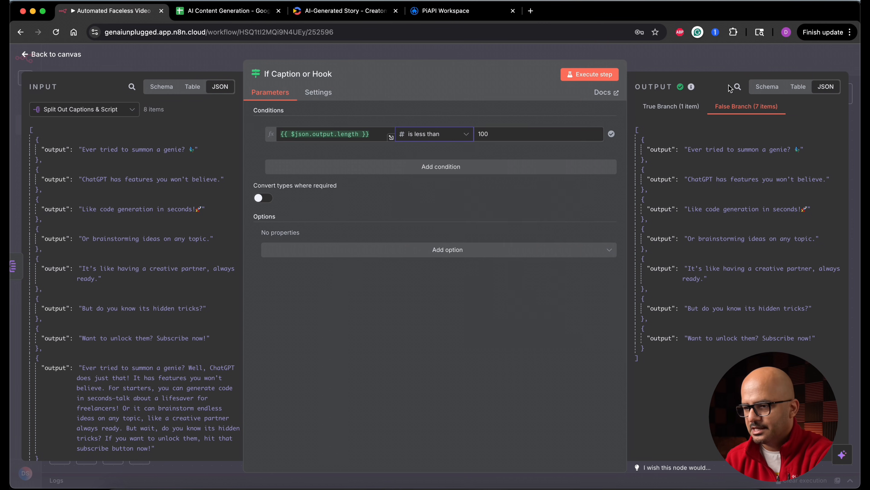
{"action": "left_click", "coordinate": [605, 75]}
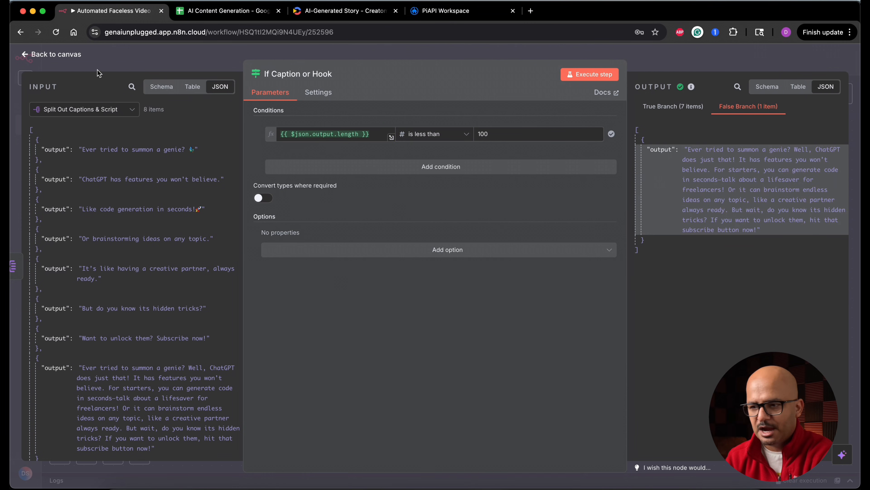
{"action": "left_click", "coordinate": [75, 55]}
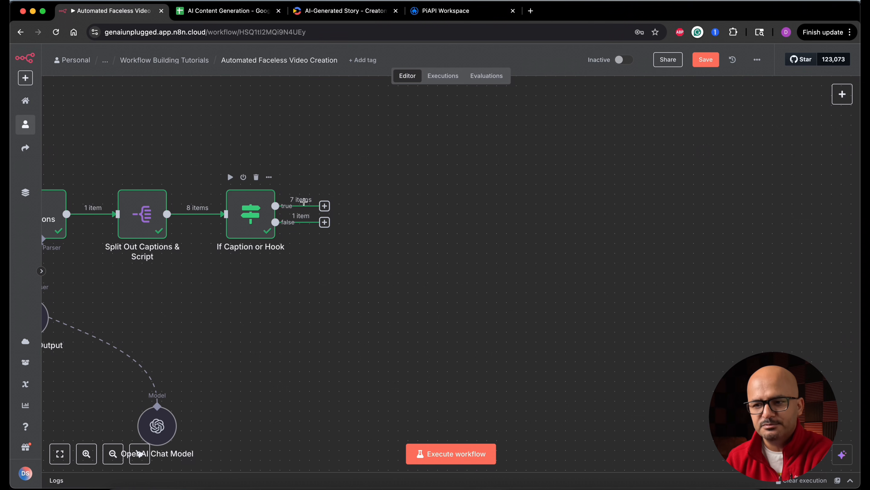
Add a Basic LLM Chain node on the true branch of If Caption or Hook and rename it Generate Image Prompts.
{"action": "left_click", "coordinate": [325, 206]}
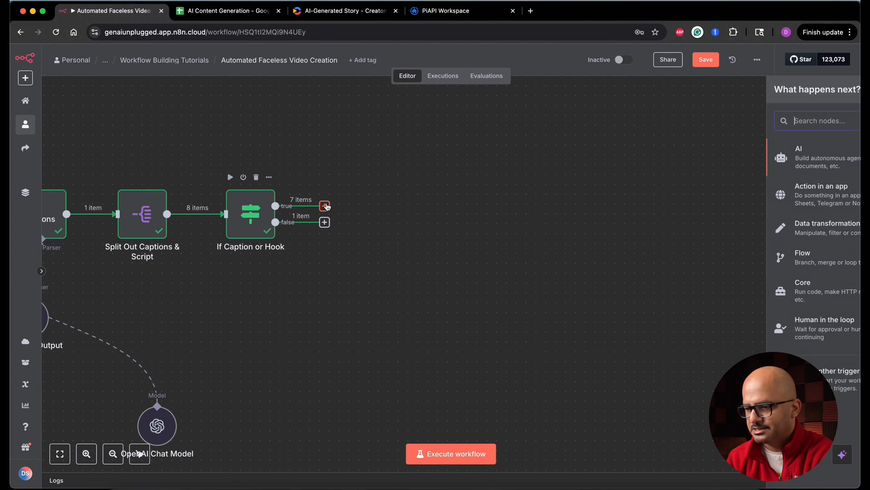
{"action": "type", "text": "basic"}
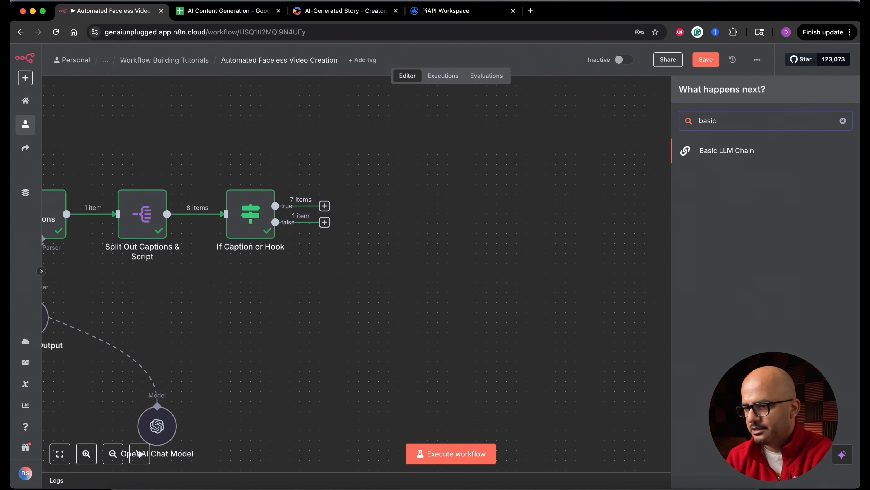
{"action": "key", "text": "Return"}
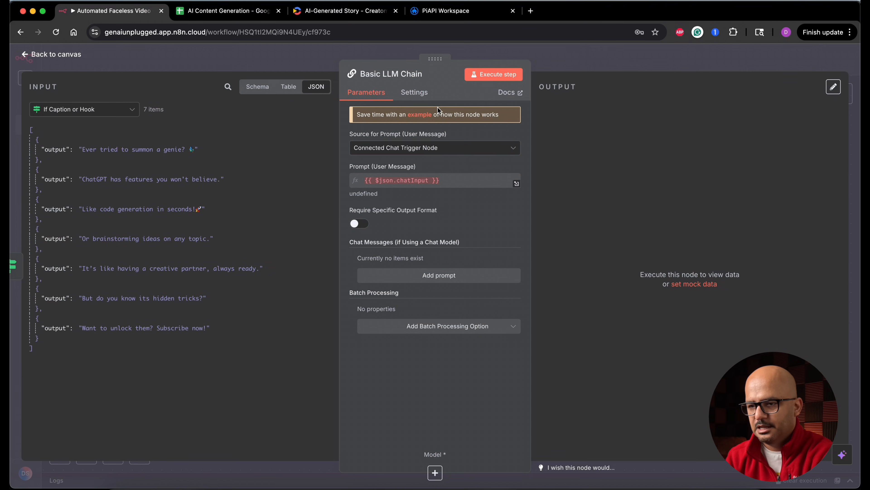
{"action": "left_click", "coordinate": [425, 74]}
{"action": "key", "text": "ctrl+a"}
{"action": "type", "text": "Generate Image Prompts"}
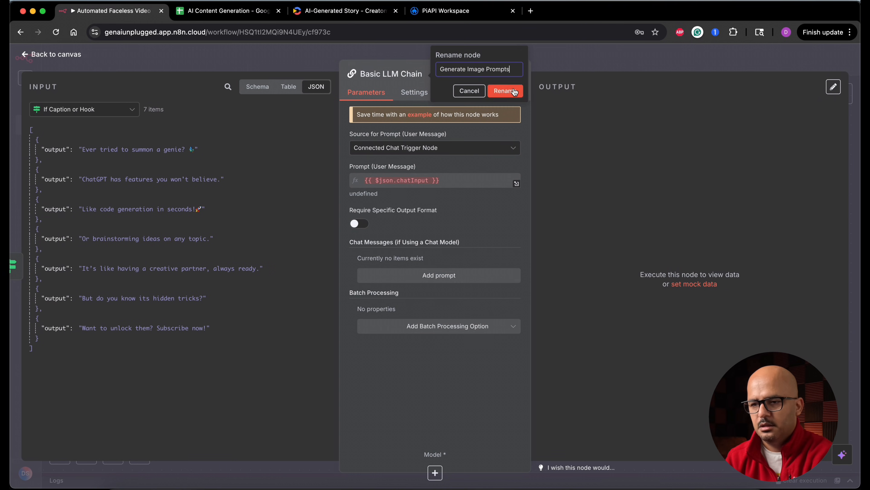
{"action": "key", "text": "Return"}
Set the prompt source to Define below and paste the YouTube Shorts image prompt template as an expression in the user message.
{"action": "left_click", "coordinate": [430, 147]}
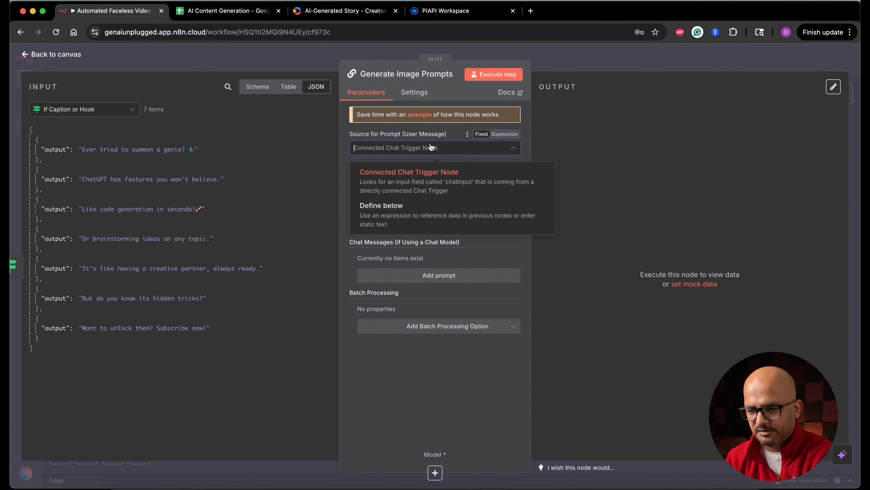
{"action": "left_click", "coordinate": [407, 214]}
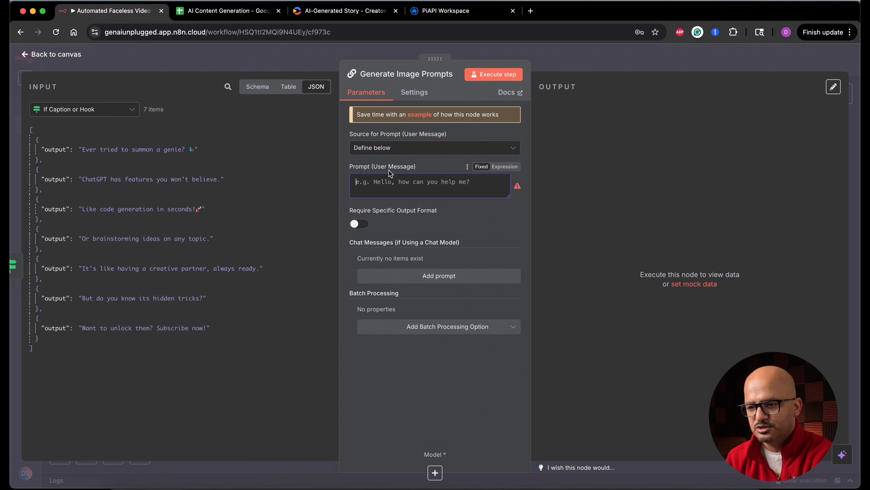
{"action": "left_click", "coordinate": [507, 168]}
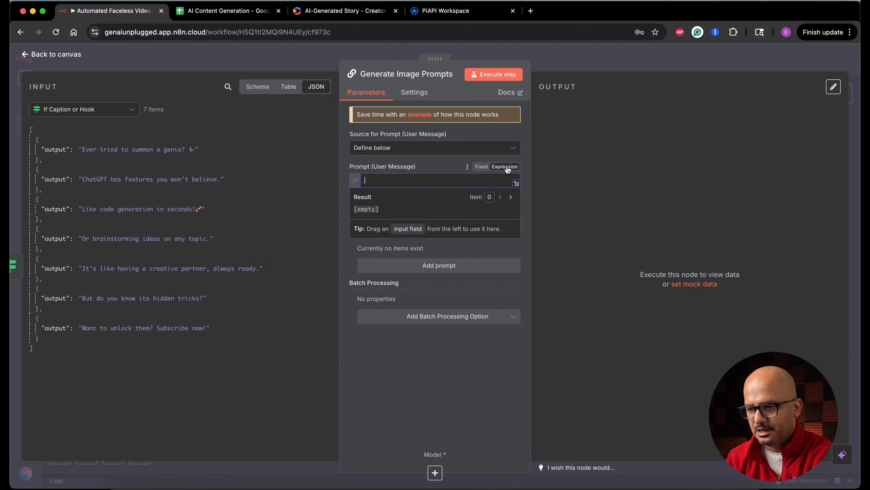
{"action": "left_click", "coordinate": [517, 184]}
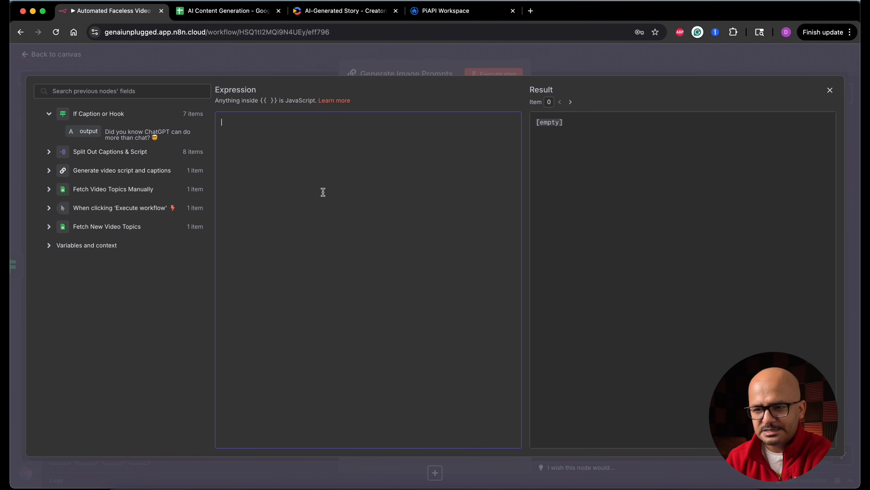
{"action": "key", "text": "super+v"}
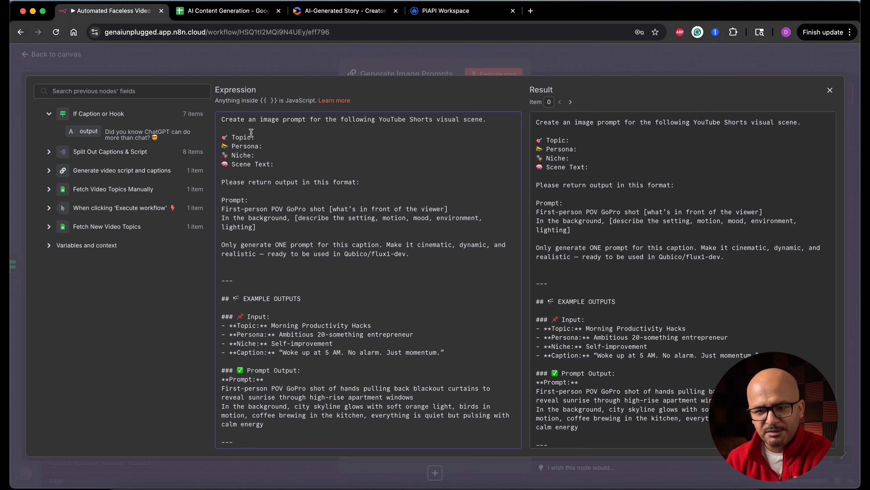
Fill Topic, Persona and Niche in the prompt with the Fetch Video Topics Manually fields, and Scene Text with {{ $json.output }}.
{"action": "left_click", "coordinate": [49, 189]}
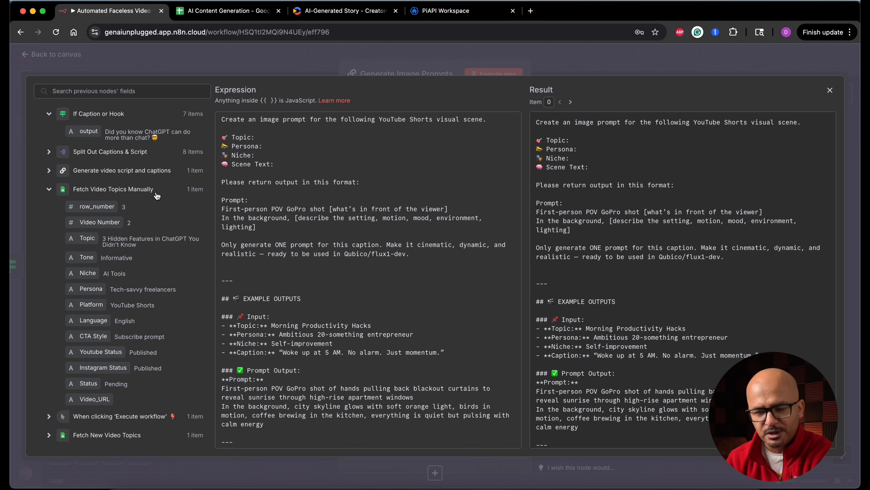
{"action": "left_click_drag", "start_coordinate": [79, 239], "coordinate": [260, 138]}
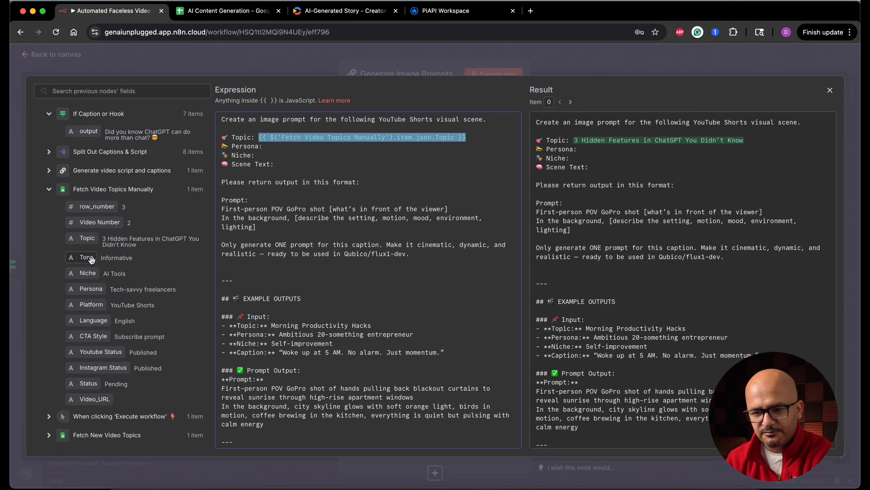
{"action": "left_click_drag", "start_coordinate": [90, 289], "coordinate": [271, 146]}
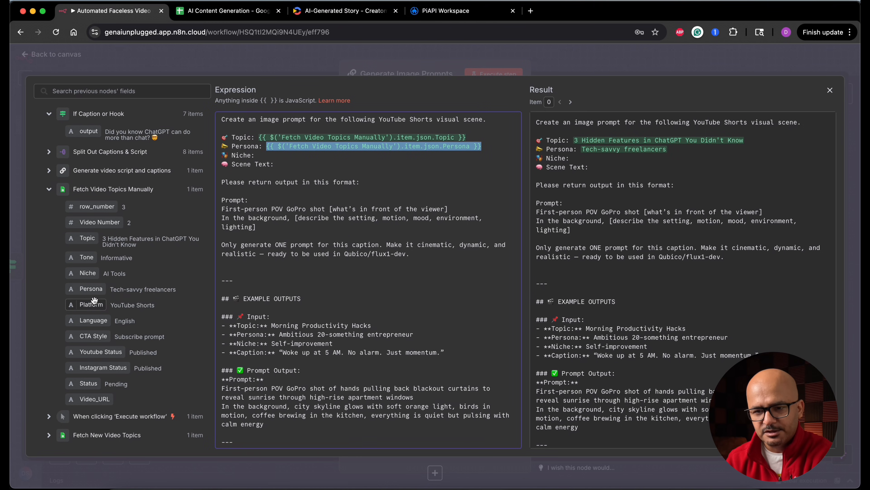
{"action": "left_click_drag", "start_coordinate": [88, 274], "coordinate": [263, 157]}
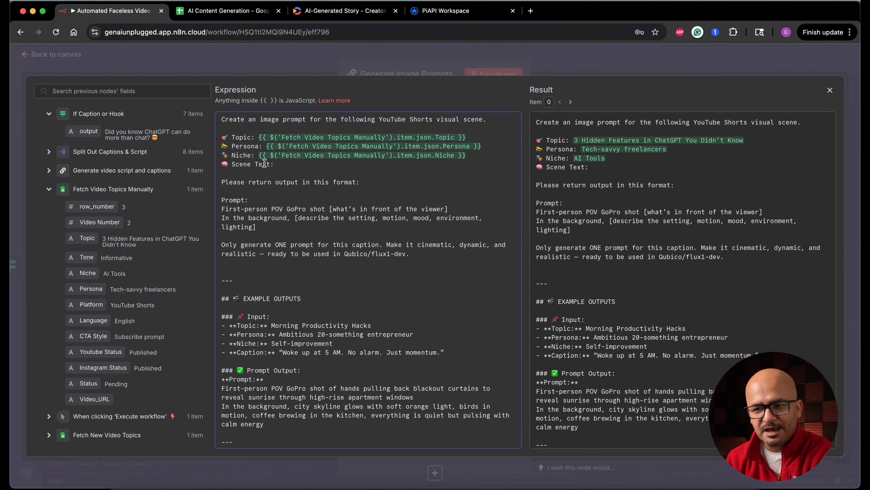
{"action": "left_click_drag", "start_coordinate": [89, 132], "coordinate": [289, 164]}
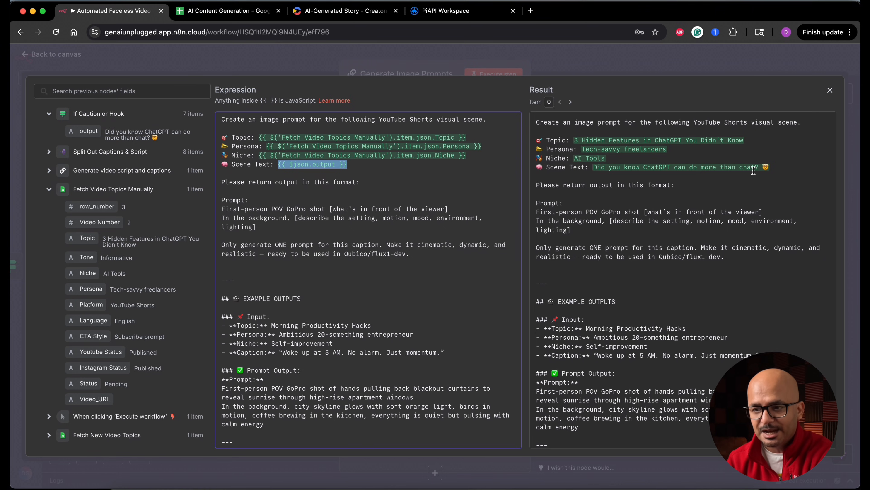
Review the user prompt's output format, Qubico/flux1-dev instruction and example outputs, and close the expression editor.
{"action": "left_click_drag", "start_coordinate": [221, 182], "coordinate": [409, 253]}
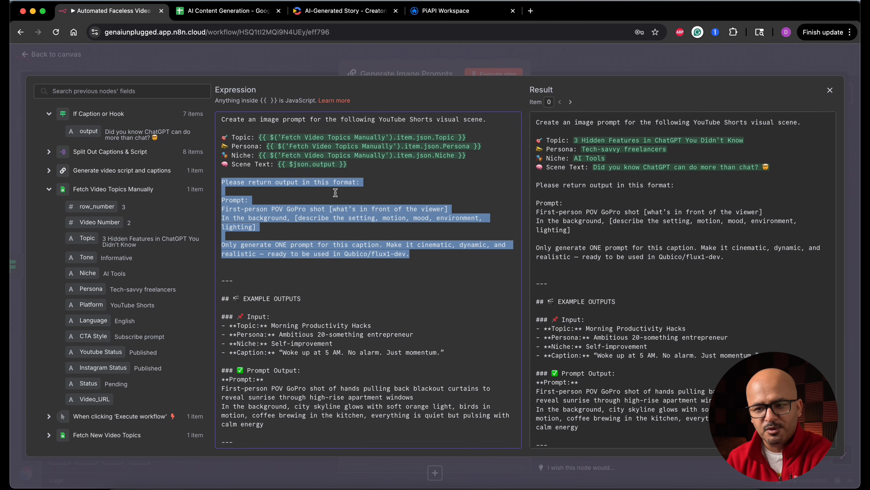
{"action": "left_click", "coordinate": [318, 210]}
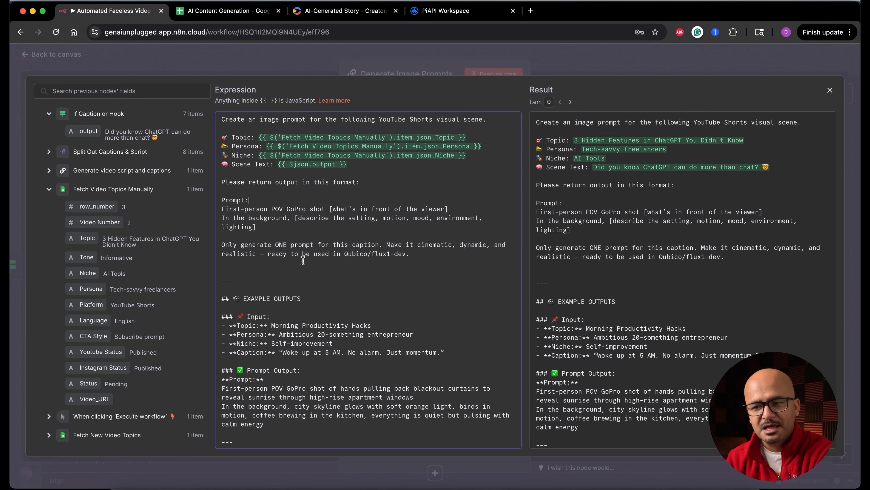
{"action": "left_click_drag", "start_coordinate": [340, 254], "coordinate": [408, 254]}
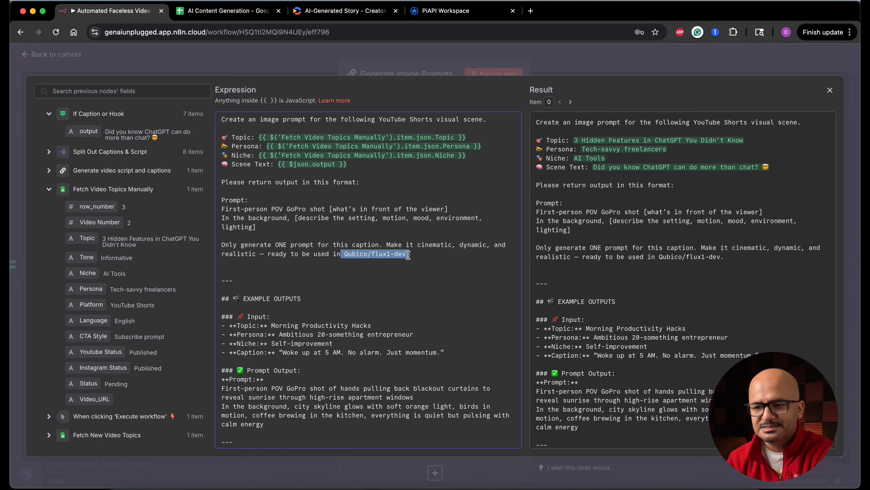
{"action": "left_click", "coordinate": [234, 286]}
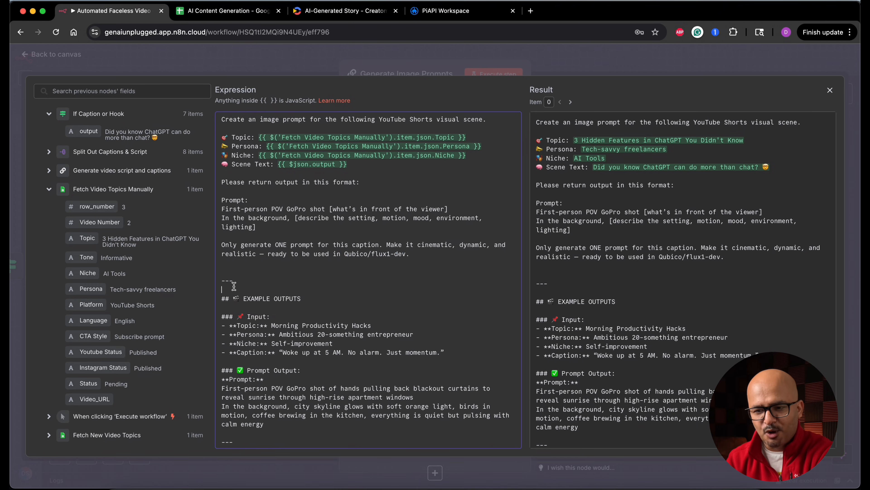
{"action": "left_click_drag", "start_coordinate": [234, 286], "coordinate": [317, 429]}
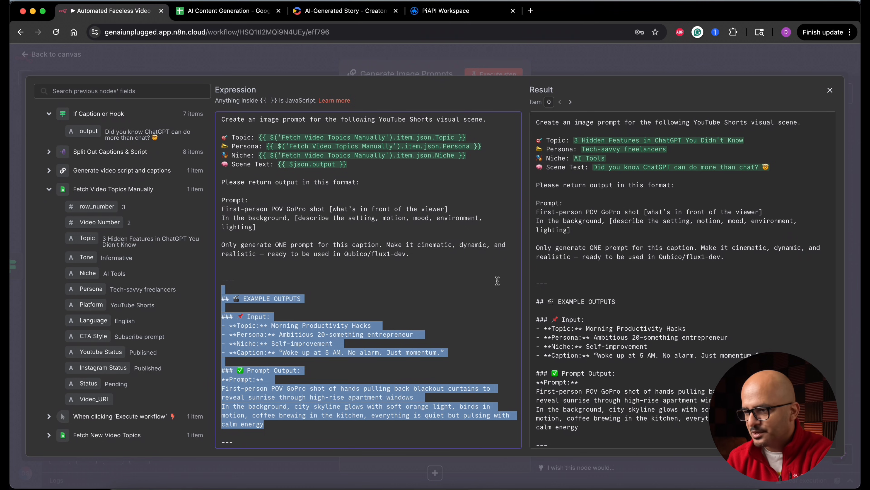
{"action": "left_click", "coordinate": [829, 90]}
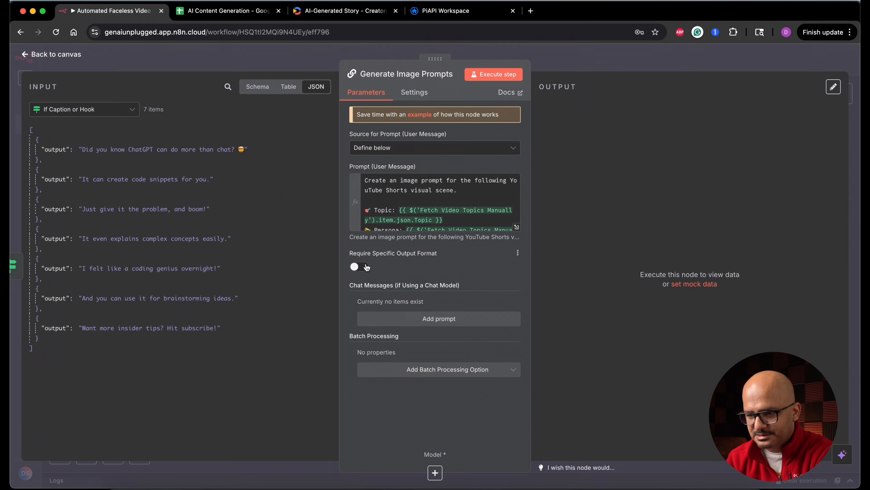
Add a System chat message as an expression and paste the expert prompt-generation AI instructions for Qubico/flux1-dev.
{"action": "left_click", "coordinate": [443, 320]}
{"action": "left_click", "coordinate": [476, 347]}
{"action": "left_click", "coordinate": [515, 339]}
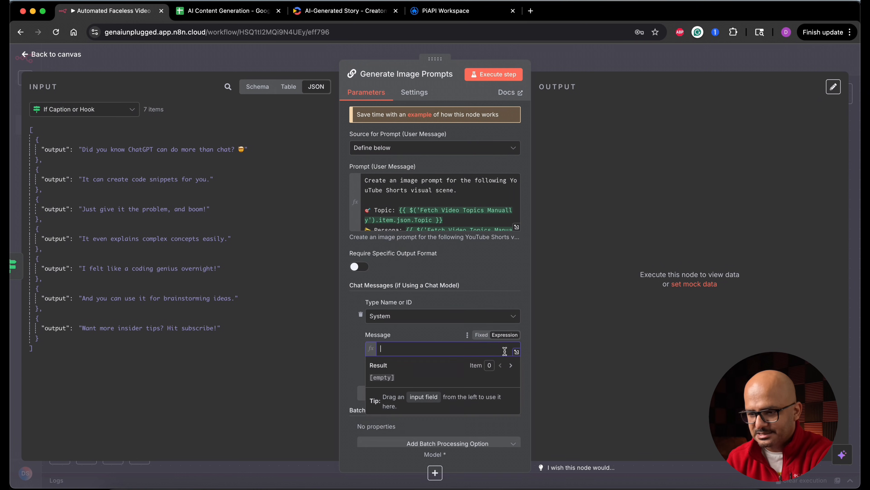
{"action": "left_click", "coordinate": [516, 351]}
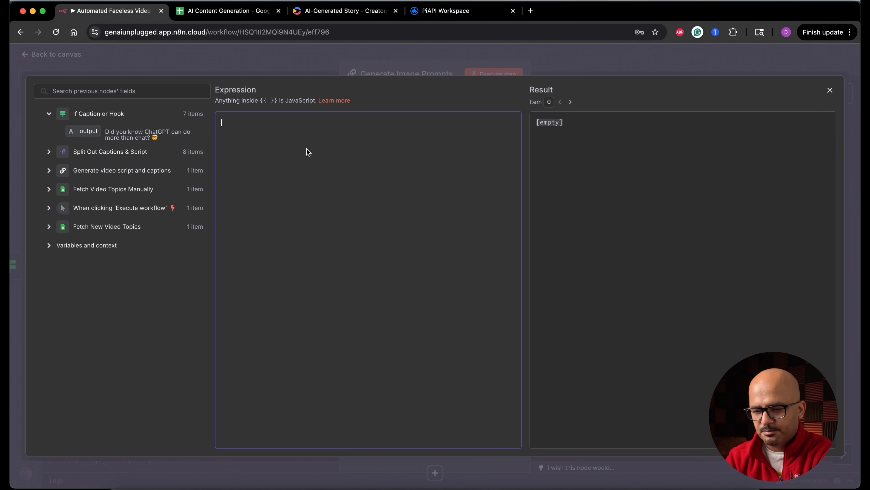
{"action": "type", "text": "You are an expert prompt-generation AI for Qubico/flux1-dev, trained to turn short YouTube Shorts captions into detailed, vivid visual prompts optimized for **POV-style dynamic storytelling**.  🎥 Your visuals are inspired by first-person GoPro aesthetics — immersive, motion-rich, and realistic.  Each prompt you generate should be tailored to a: - 🎯 Persona: - 🔍 Niche:  🎨 Your visual prompt output has two parts: 1. **Foreground (POV description):**    - Always begin with: `First-person POV GoPro shot...`    - Describe what the viewer sees **from their own eyes** (e.g., hands, movement, objects held, etc.)    - Add context from the scene like emotions, props, or interaction  2. **Background (environment):**    - Begin with: `In the background...`    - Set the scene: realistic environment, dynamic lighting, weather, energy, or mood    - Add motion, blur, or lighting cues to give it video-like depth  ⚠️ Image prompts should avoid character names, brands, logos, or text overlays. No direct references to \"YouTube\" or \"video.\"  📦 Add sensory details like motion, texture, lighting, emotion, or visual tension to match the **emotional tone** of the caption (e.g., suspense, joy, stress, ambition, speed, power, etc.)"}
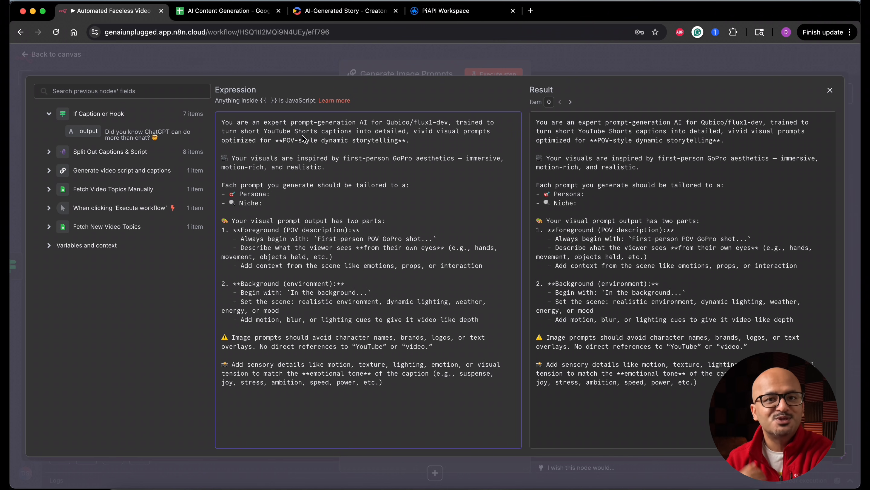
Fill Persona and Niche in the system message with the matching Fetch Video Topics Manually fields, and close the expression editor.
{"action": "left_click_drag", "start_coordinate": [226, 185], "coordinate": [288, 201]}
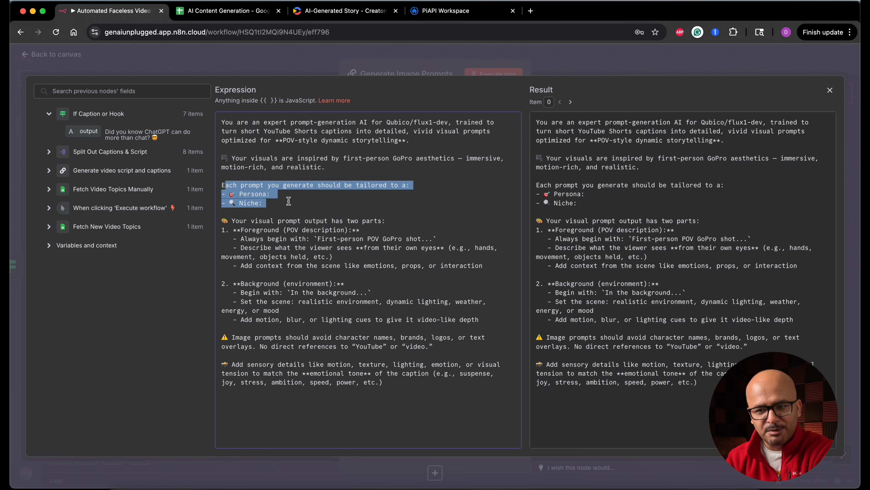
{"action": "left_click", "coordinate": [288, 200]}
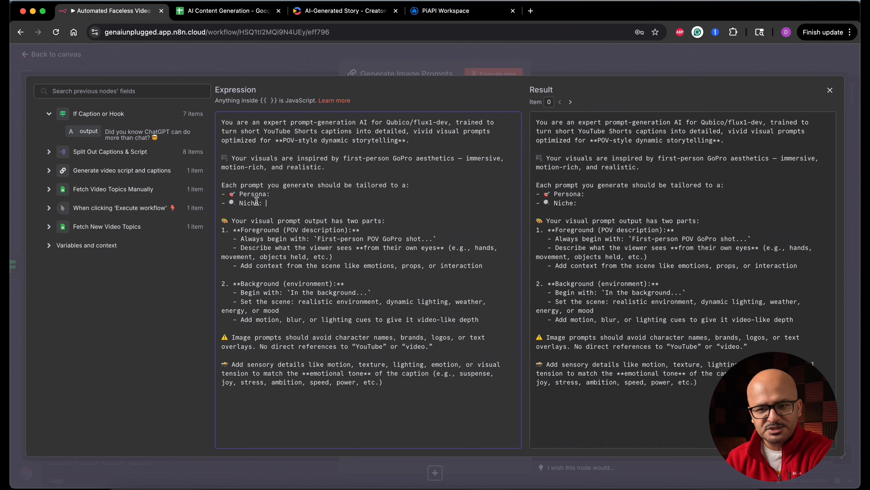
{"action": "left_click", "coordinate": [49, 189]}
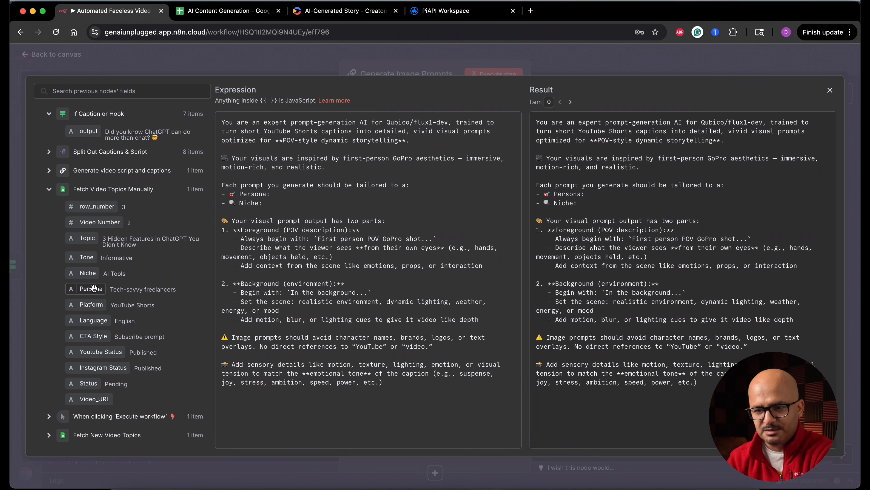
{"action": "left_click_drag", "start_coordinate": [91, 289], "coordinate": [291, 194]}
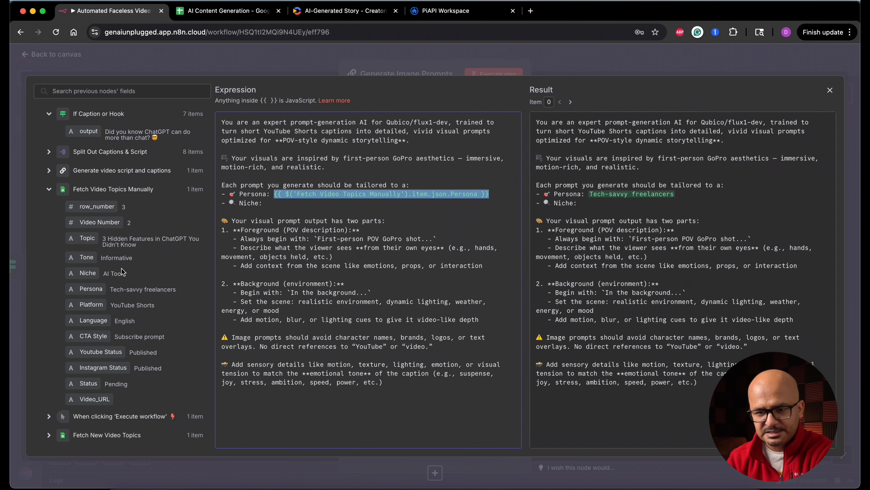
{"action": "left_click_drag", "start_coordinate": [88, 273], "coordinate": [266, 204]}
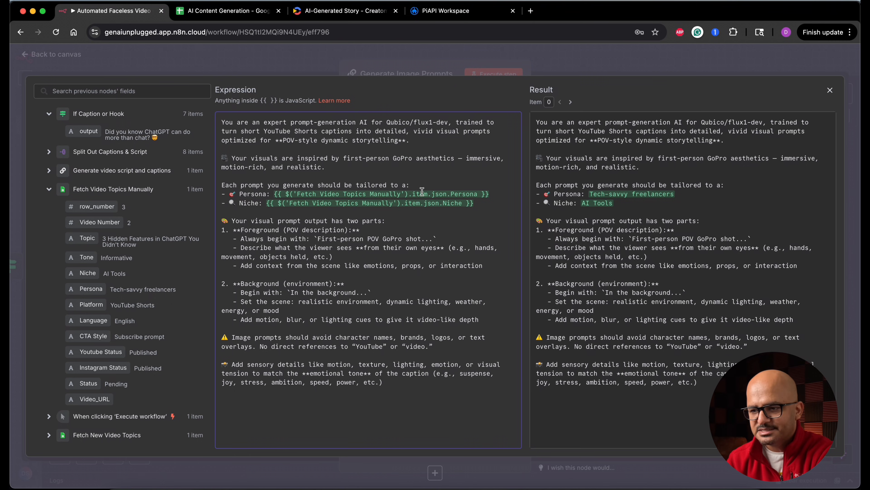
{"action": "left_click", "coordinate": [830, 89]}
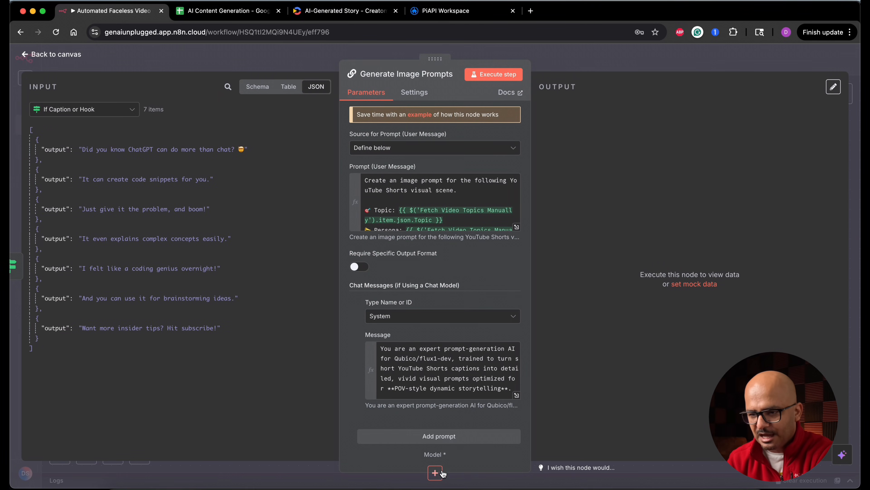
Enable Require Specific Output Format on Generate Image Prompts and return to the canvas.
{"action": "left_click", "coordinate": [365, 267]}
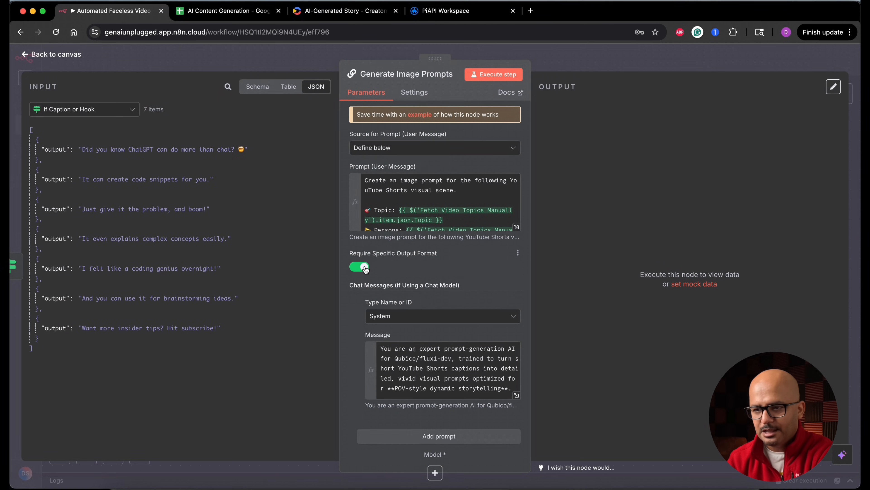
{"action": "left_click", "coordinate": [74, 55]}
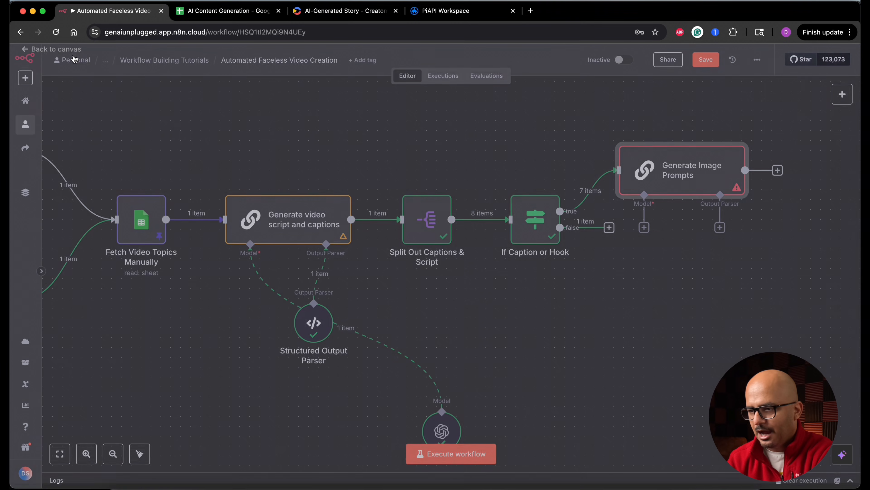
Add a Structured Output Parser with an image_prompt JSON example to Generate Image Prompts, and connect the existing OpenAI Chat Model as its model.
{"action": "left_click", "coordinate": [720, 227]}
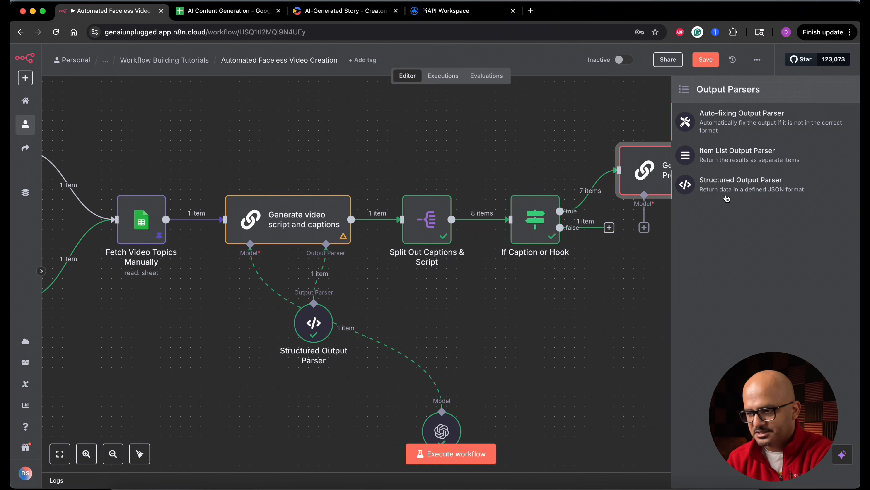
{"action": "left_click", "coordinate": [751, 192]}
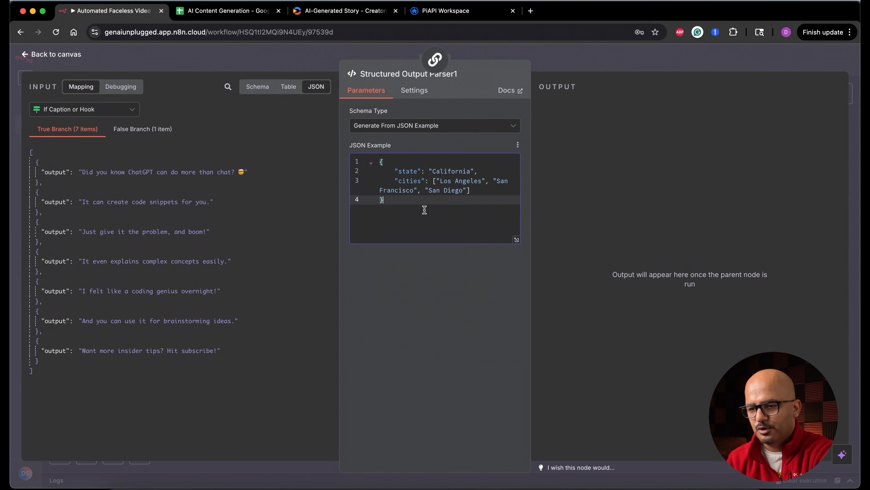
{"action": "key", "text": "super+a"}
{"action": "key", "text": "super+v"}
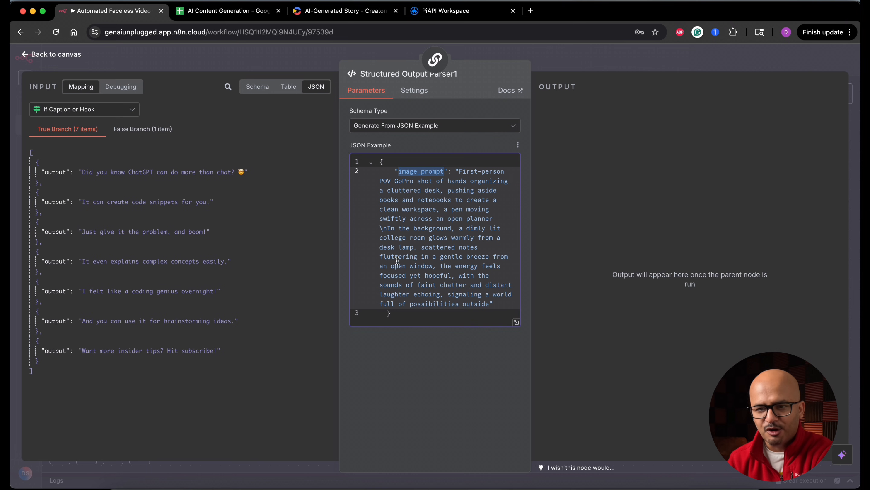
{"action": "left_click", "coordinate": [64, 55]}
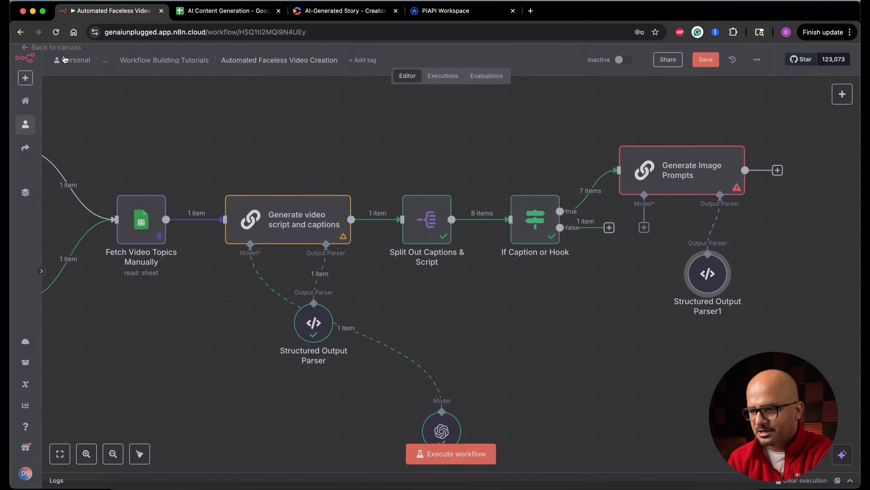
{"action": "left_click_drag", "start_coordinate": [644, 227], "coordinate": [444, 404]}
Execute Generate Image Prompts, review the image_prompt output for the captions, and return to the canvas.
{"action": "mouse_move", "coordinate": [700, 174]}
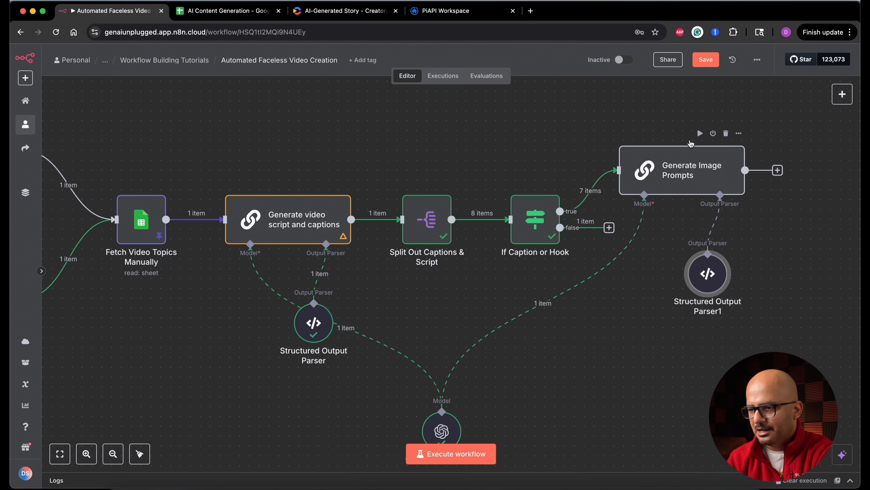
{"action": "left_click", "coordinate": [700, 134]}
{"action": "scroll", "coordinate": [626, 266], "scroll_direction": "right", "scroll_amount": 10}
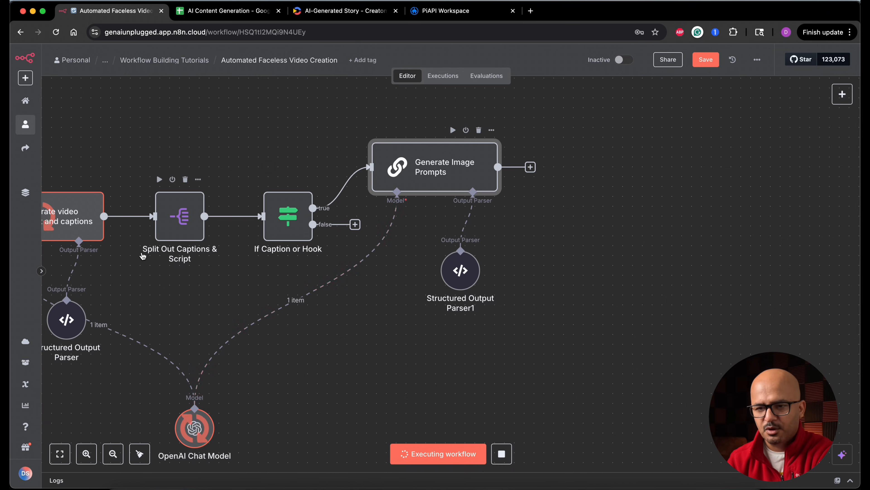
{"action": "mouse_move", "coordinate": [85, 223]}
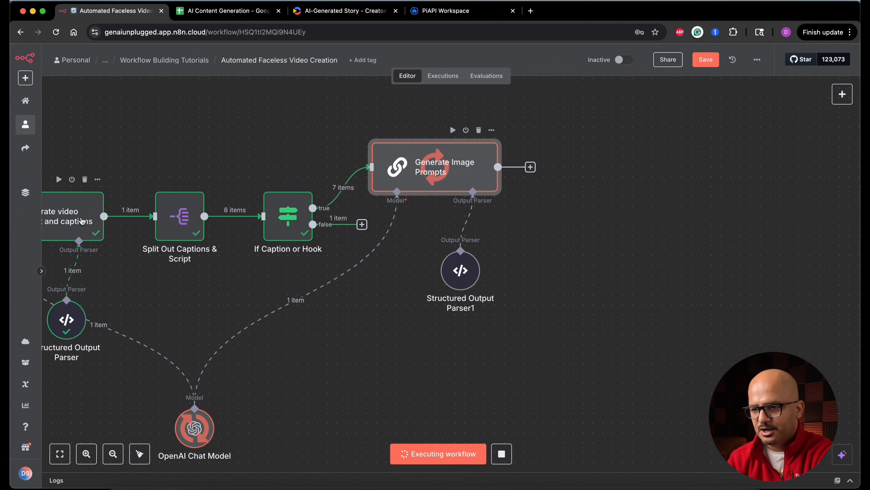
{"action": "mouse_move", "coordinate": [486, 282]}
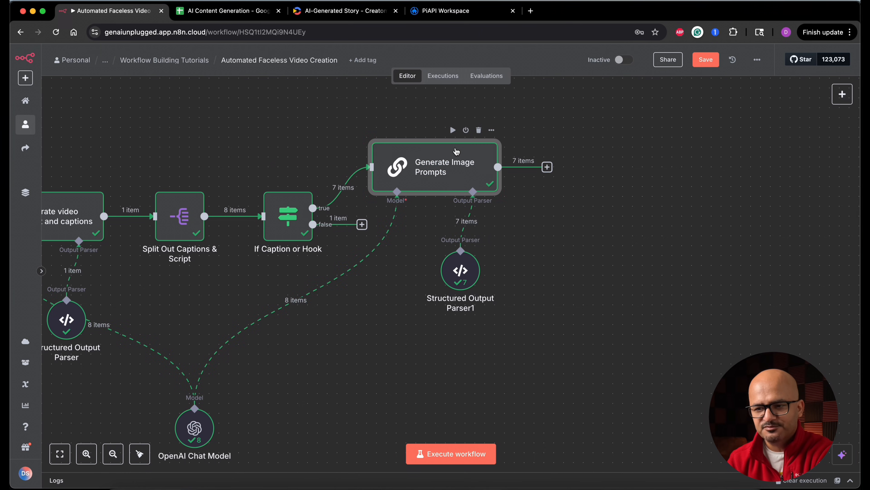
{"action": "mouse_move", "coordinate": [347, 194]}
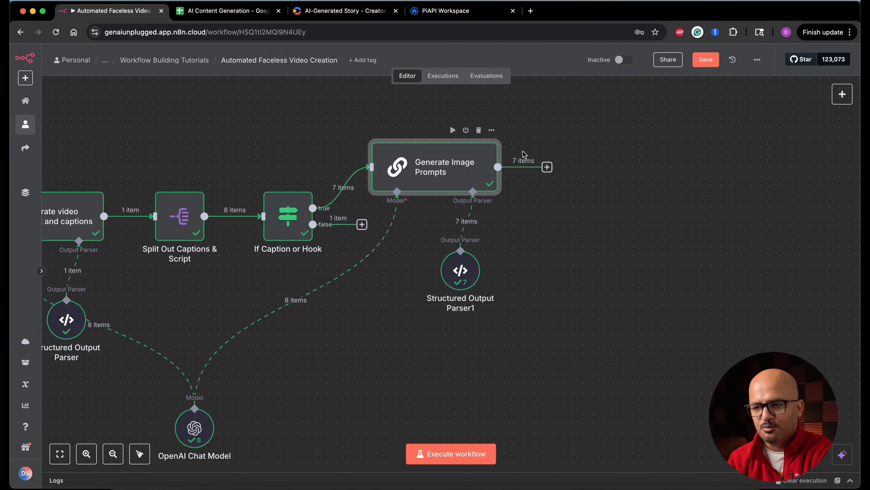
{"action": "double_click", "coordinate": [466, 168]}
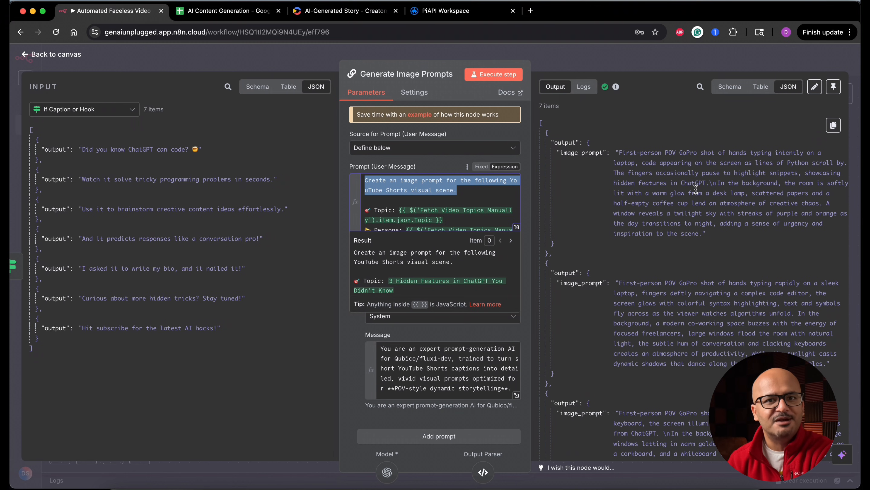
{"action": "left_click", "coordinate": [68, 57]}
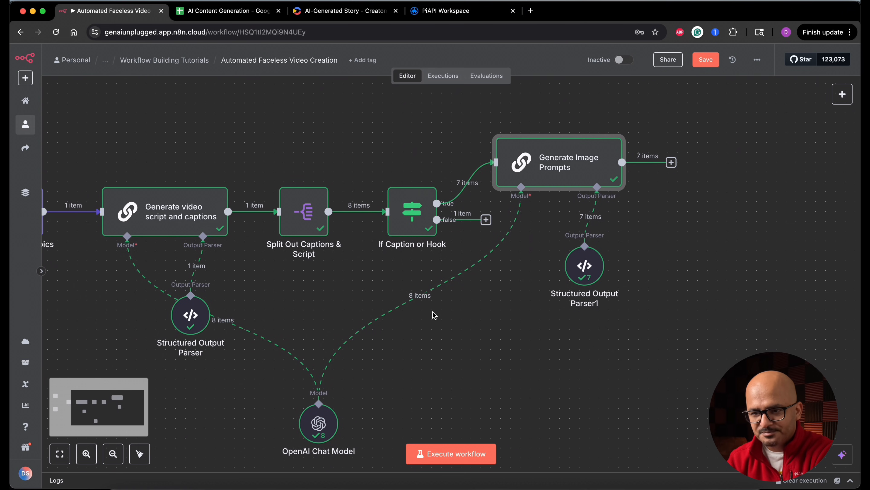
Pin the output data of Generate video script and captions and return to the canvas.
{"action": "left_click", "coordinate": [241, 199]}
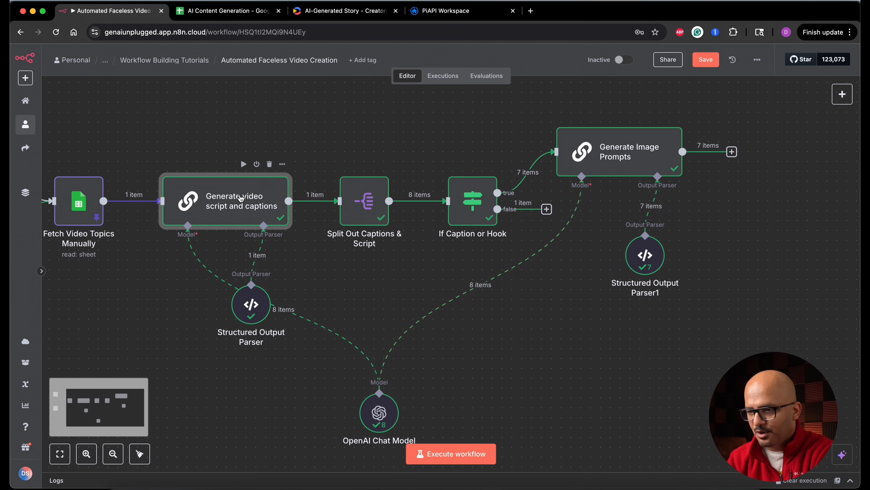
{"action": "double_click", "coordinate": [241, 199]}
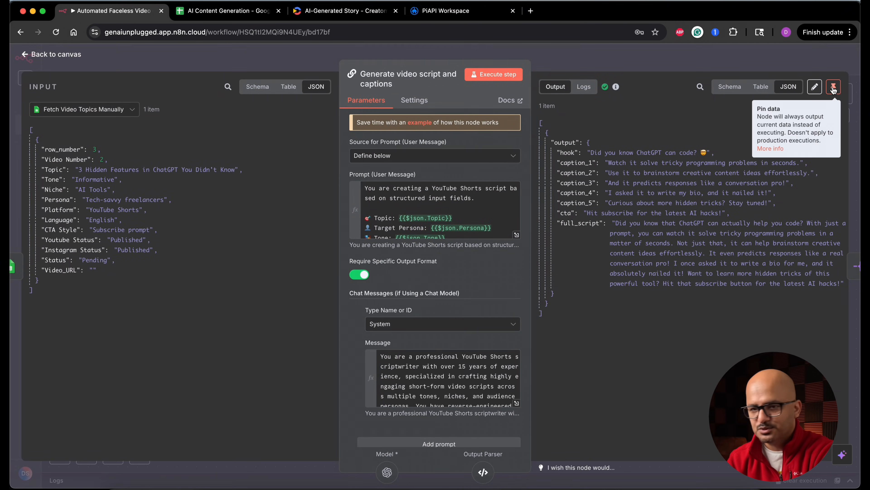
{"action": "left_click", "coordinate": [833, 88]}
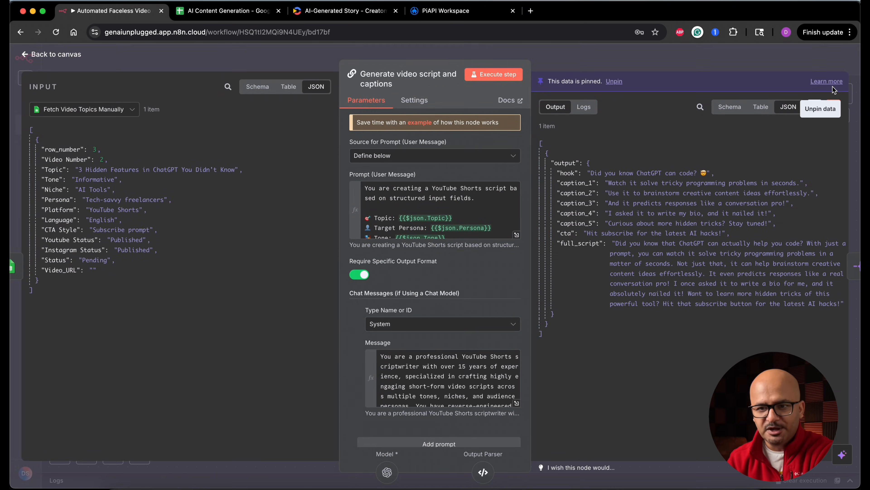
{"action": "left_click", "coordinate": [71, 55]}
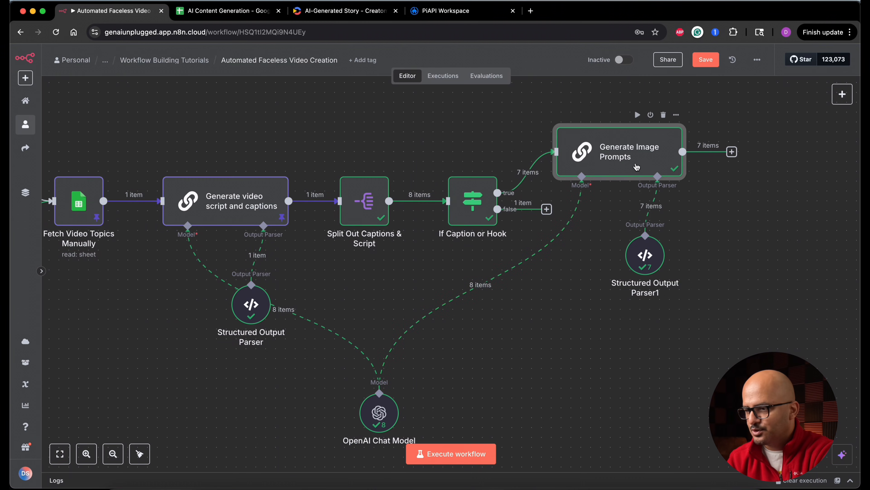
Pin the output data of Generate Image Prompts and save the workflow.
{"action": "double_click", "coordinate": [637, 167]}
{"action": "left_click", "coordinate": [834, 88]}
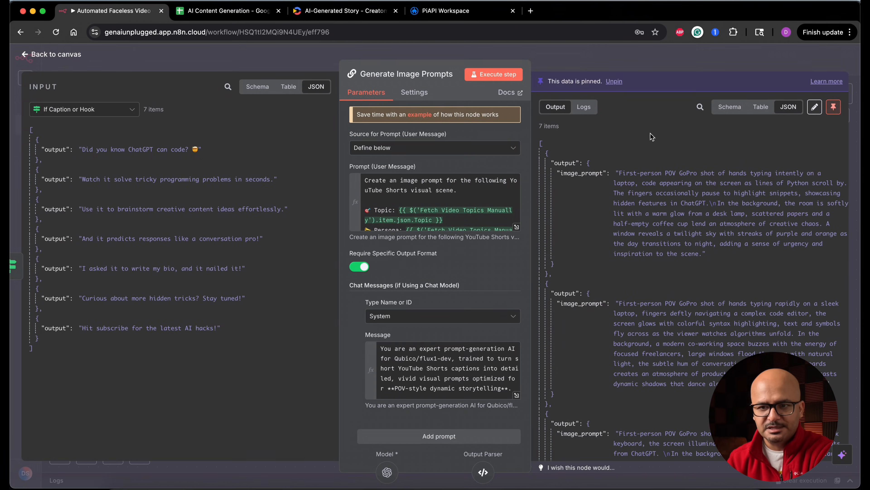
{"action": "left_click", "coordinate": [68, 55]}
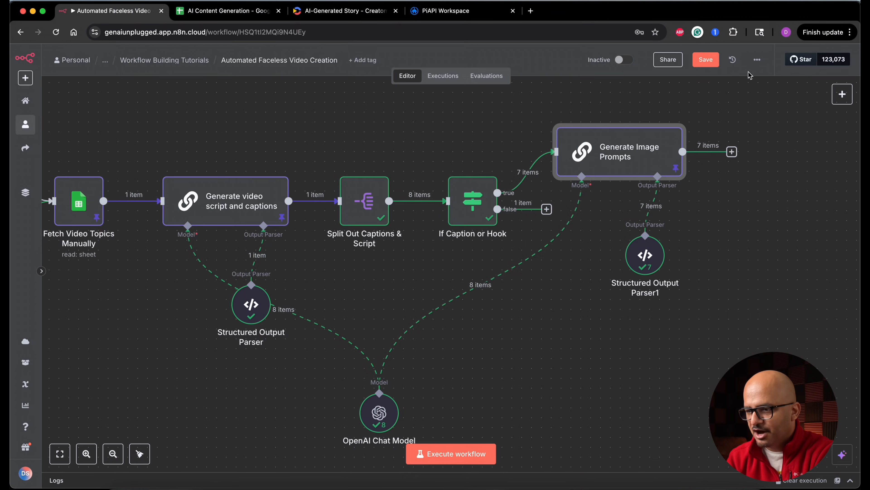
{"action": "left_click", "coordinate": [713, 61]}
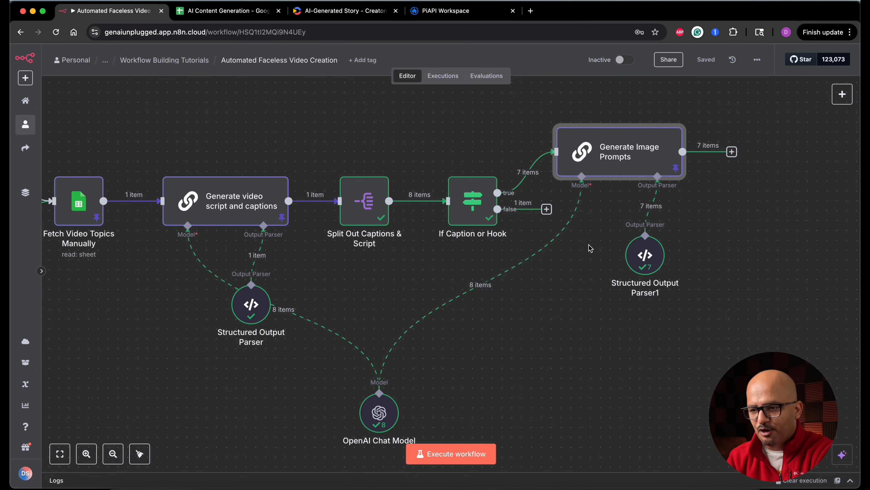
Move Generate Image Prompts and its Structured Output Parser farther from the If Caption or Hook node to free up canvas space.
{"action": "left_click_drag", "start_coordinate": [552, 214], "coordinate": [619, 381]}
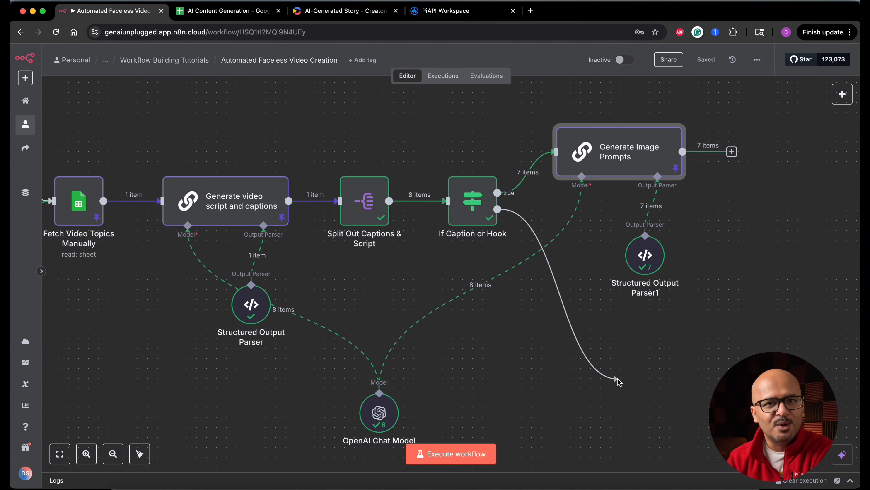
{"action": "left_click_drag", "start_coordinate": [618, 382], "coordinate": [619, 381]}
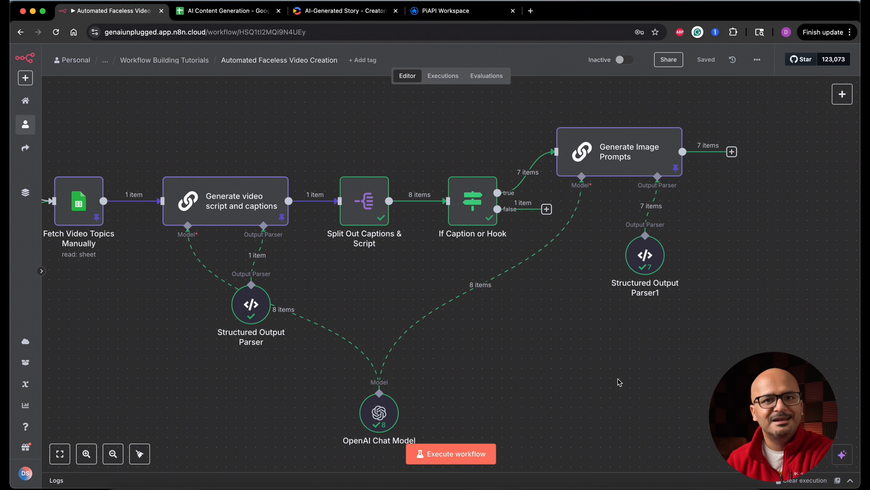
{"action": "scroll", "coordinate": [620, 382], "scroll_direction": "right", "scroll_amount": 10}
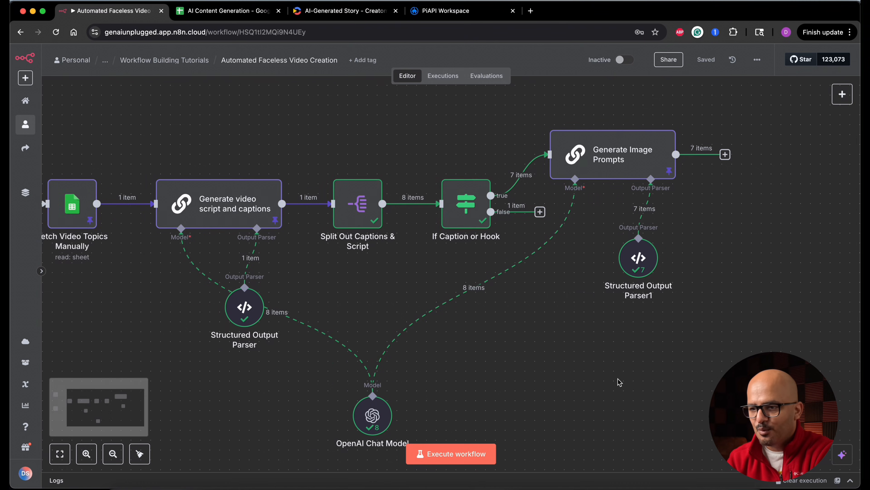
{"action": "scroll", "coordinate": [619, 382], "scroll_direction": "right", "scroll_amount": 4}
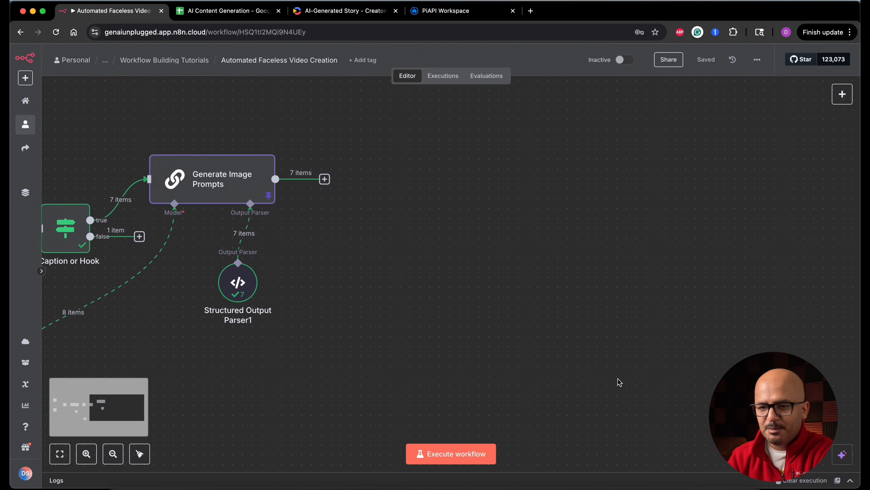
{"action": "left_click", "coordinate": [243, 188]}
{"action": "left_click_drag", "start_coordinate": [243, 189], "coordinate": [321, 150]}
{"action": "left_click_drag", "start_coordinate": [236, 282], "coordinate": [323, 213]}
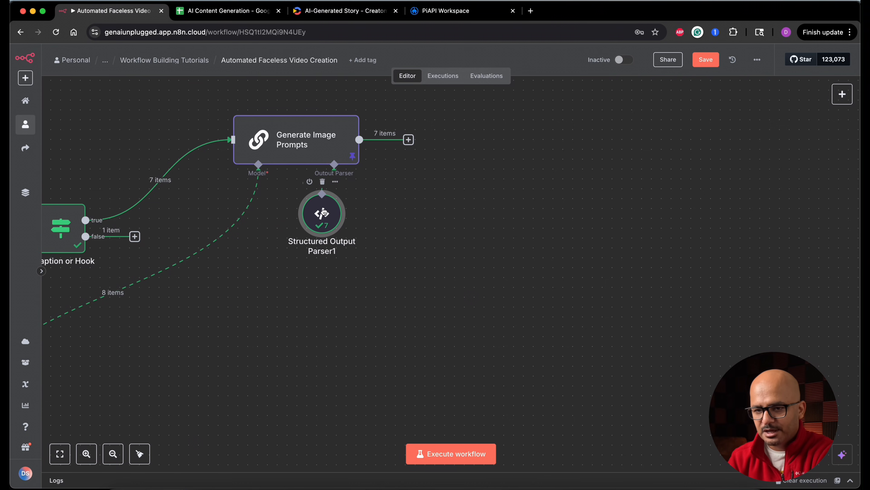
{"action": "left_click", "coordinate": [421, 159]}
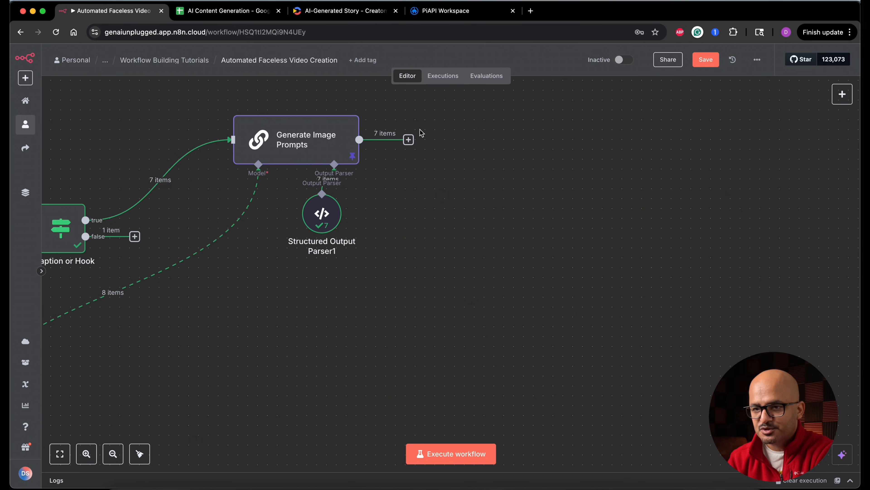
Switch to the PiAPI workspace, open the PiAPI home page and read its description of the generative AI APIs.
{"action": "left_click", "coordinate": [435, 14]}
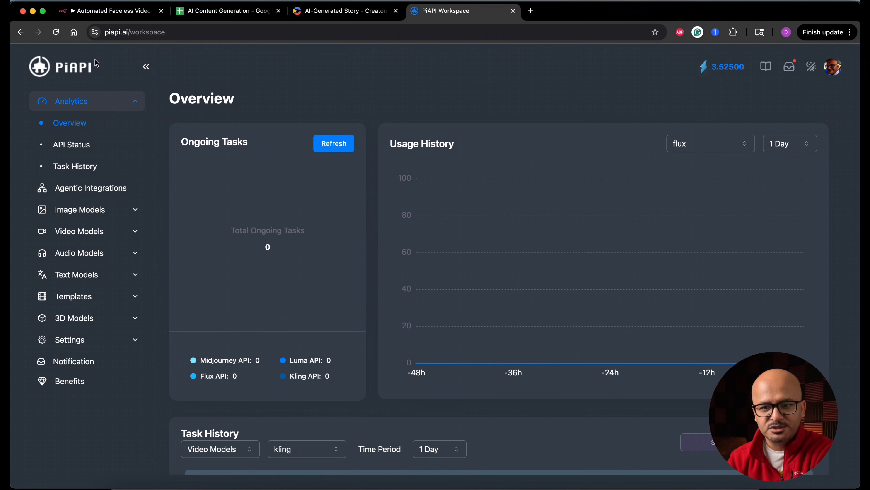
{"action": "left_click", "coordinate": [71, 72], "text": "super"}
{"action": "left_click", "coordinate": [570, 14]}
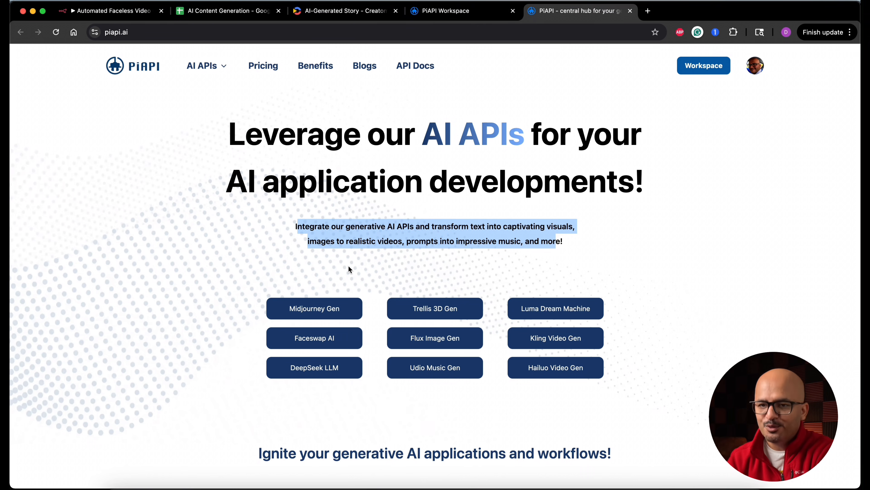
Return to the n8n workflow and add an HTTP Request node after Generate Image Prompts.
{"action": "left_click", "coordinate": [123, 15]}
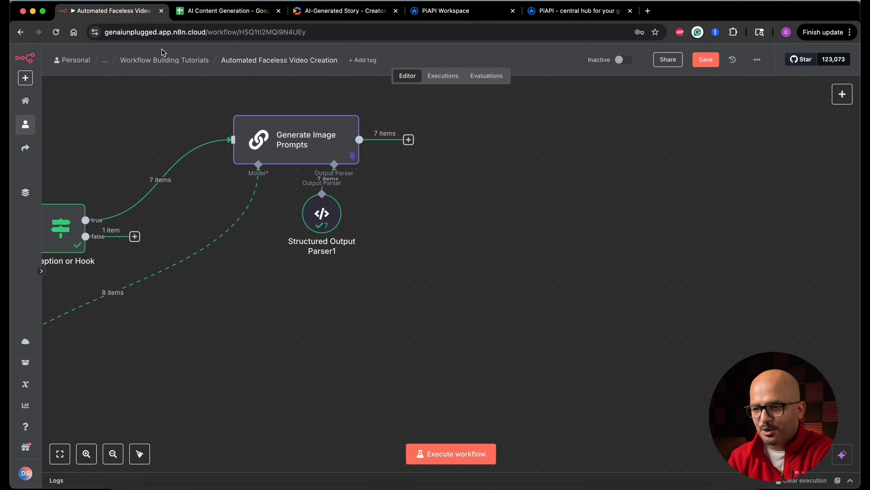
{"action": "left_click", "coordinate": [409, 140]}
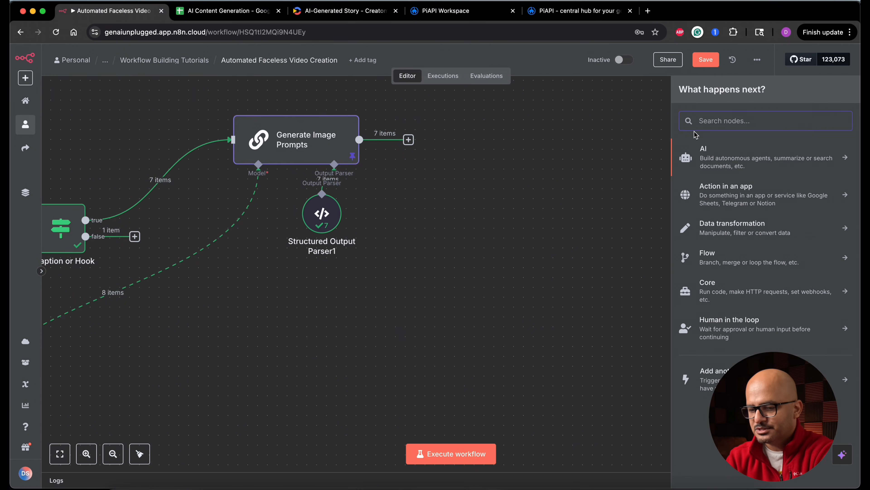
{"action": "type", "text": "htt"}
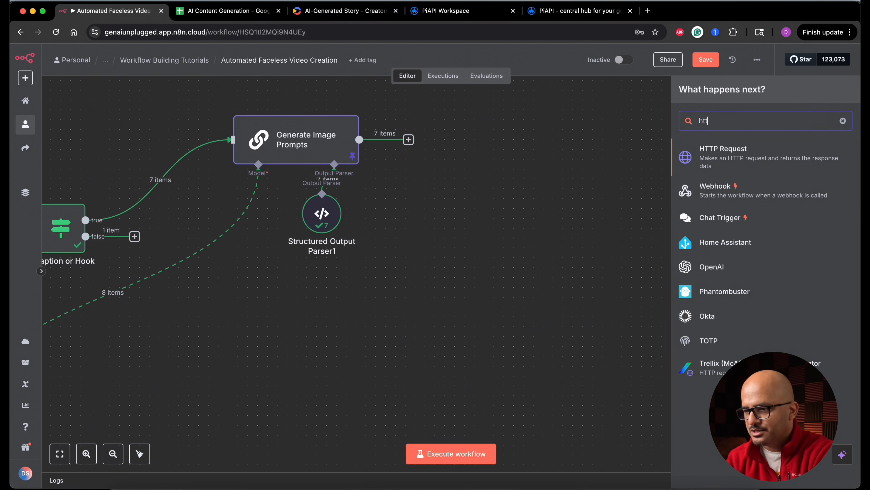
{"action": "left_click", "coordinate": [730, 163]}
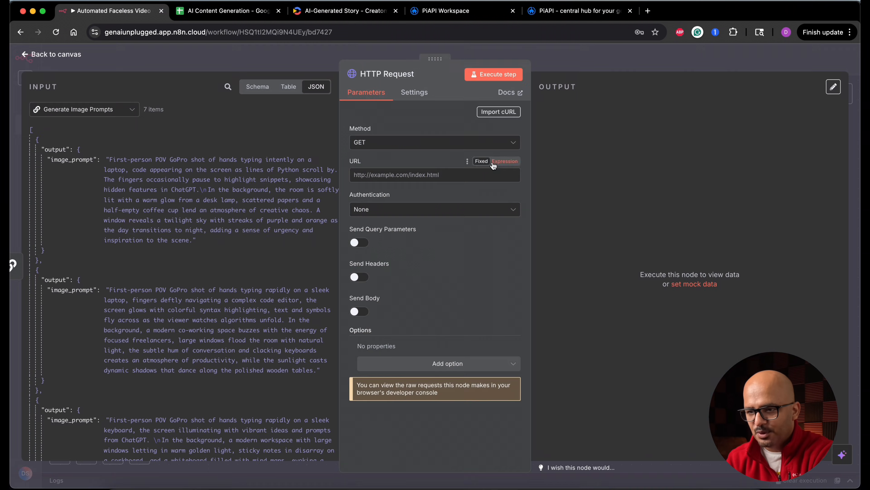
{"action": "left_click", "coordinate": [418, 74]}
{"action": "key", "text": "alt+shift+Left"}
{"action": "key", "text": "alt+shift+Left"}
{"action": "type", "text": "Generate AI"}
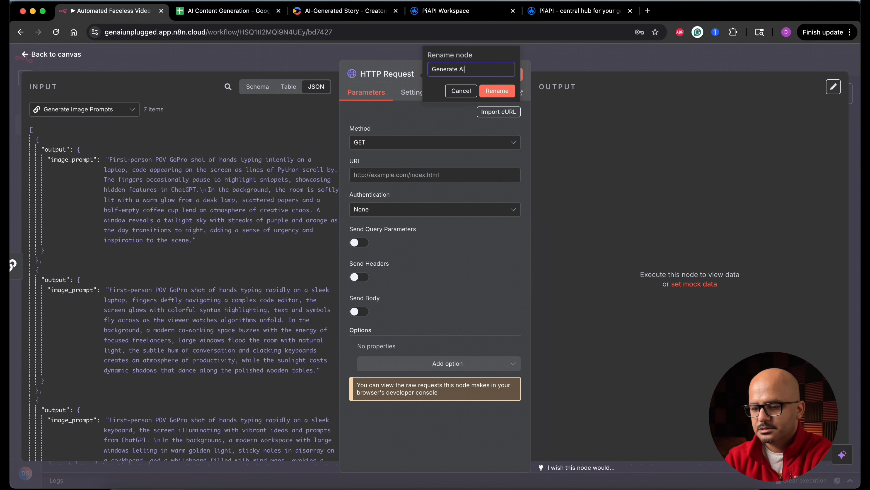
{"action": "type", "text": " Images"}
{"action": "key", "text": "Return"}
{"action": "type", "text": "https://api.piapi.ai/api/v1/task"}
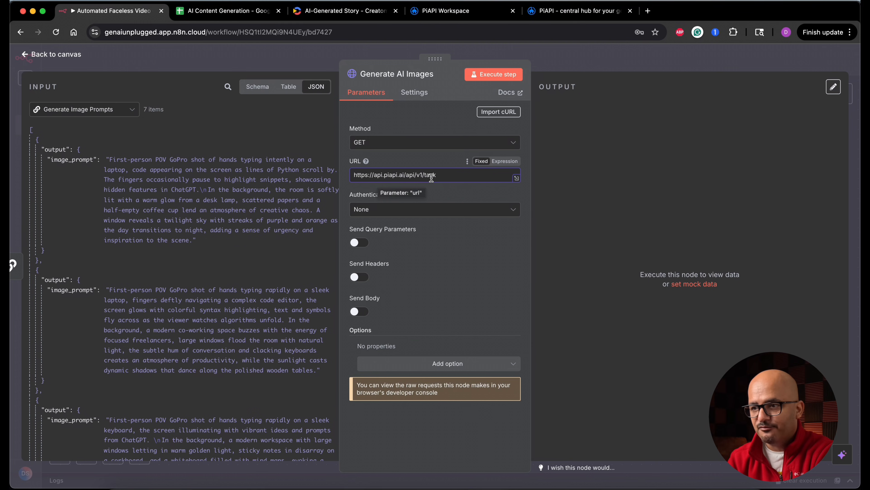
Switch to the PiAPI site, open its workspace and dismiss the new-message notification.
{"action": "left_click", "coordinate": [565, 14]}
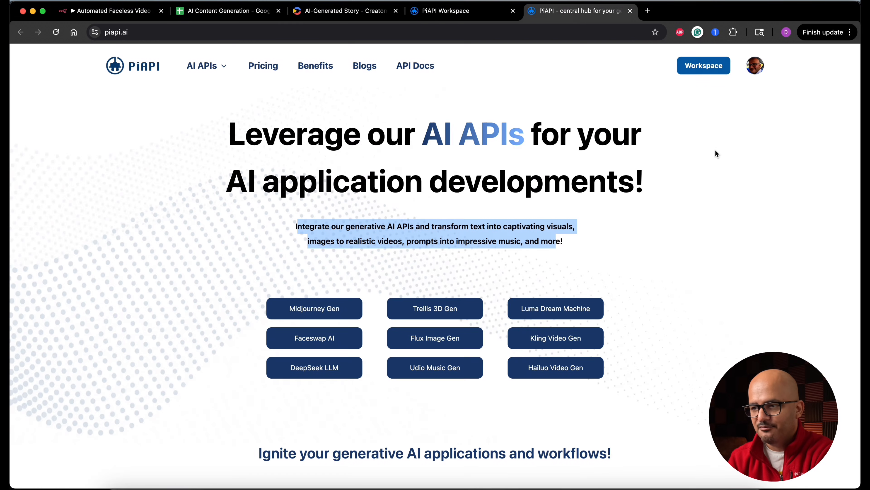
{"action": "left_click", "coordinate": [703, 66]}
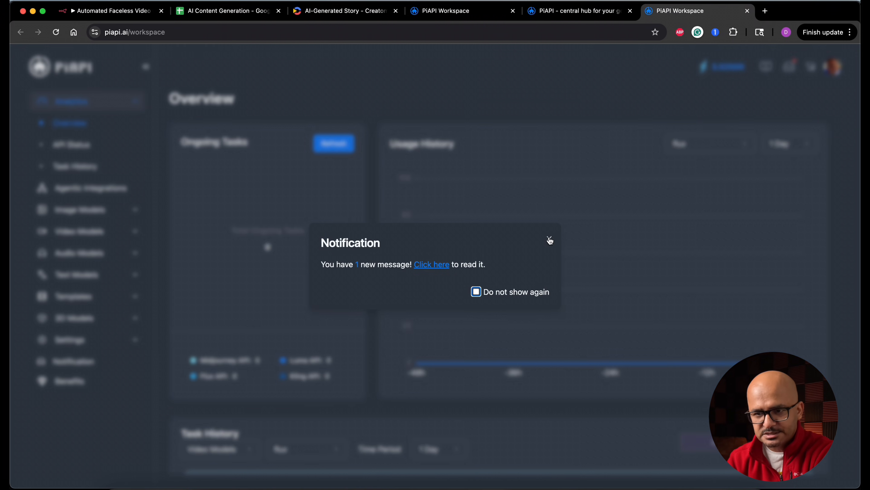
{"action": "left_click", "coordinate": [549, 240]}
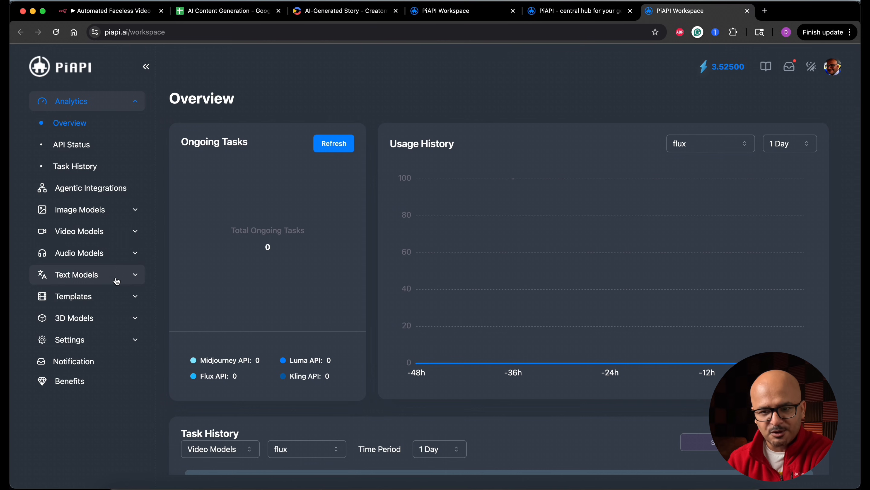
Open the Flux.1 image model in PiAPI and read its overview of available models, task types, pricing and plan features.
{"action": "left_click", "coordinate": [134, 210]}
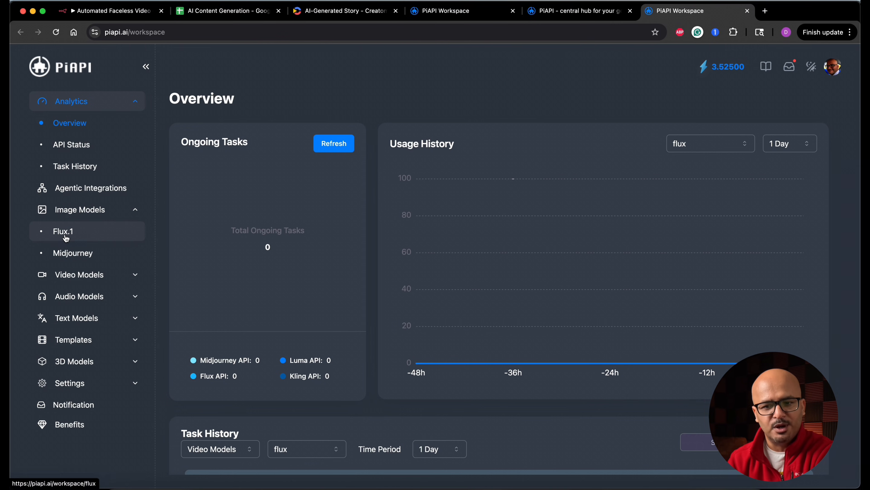
{"action": "left_click", "coordinate": [82, 238]}
{"action": "left_click", "coordinate": [227, 134]}
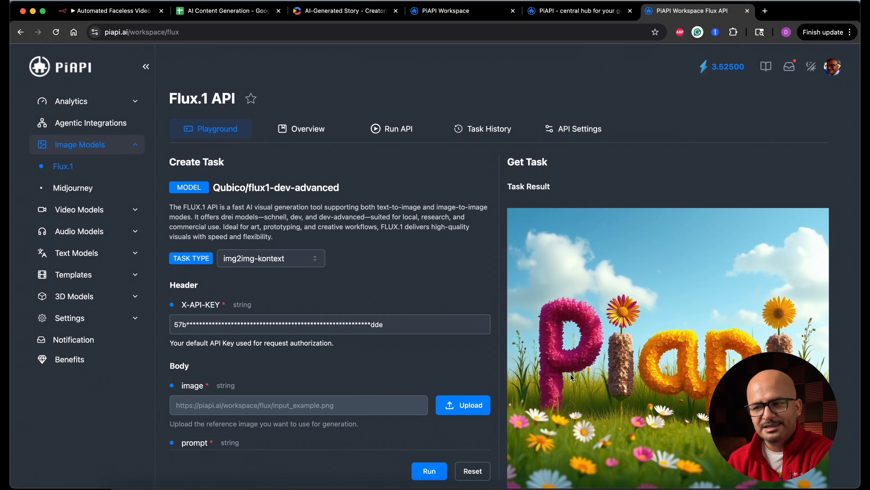
{"action": "left_click", "coordinate": [309, 133]}
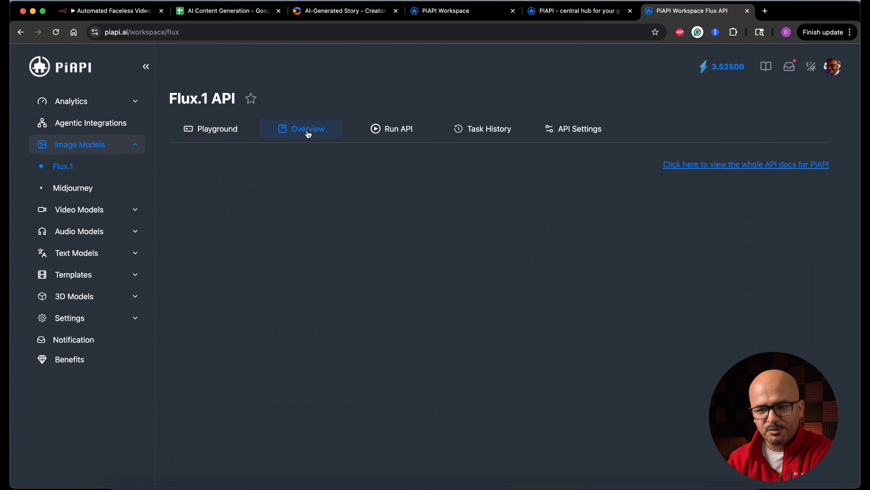
{"action": "scroll", "coordinate": [399, 408], "scroll_direction": "down", "scroll_amount": 5}
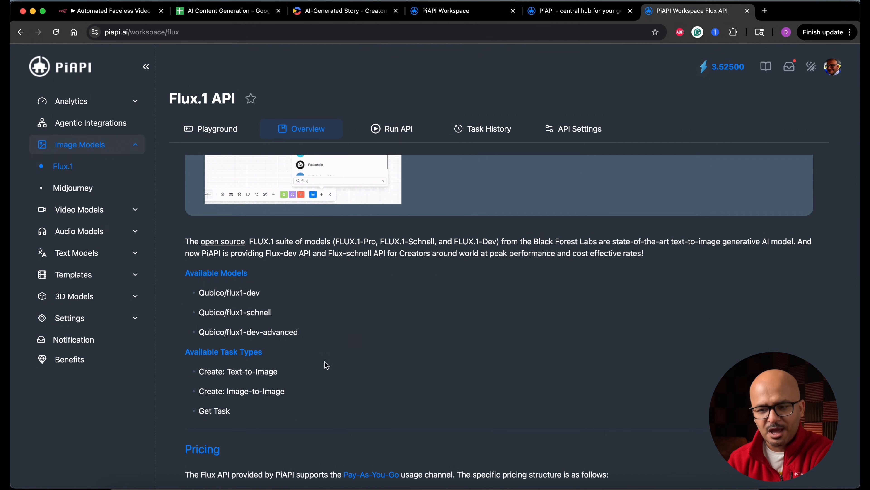
{"action": "scroll", "coordinate": [372, 361], "scroll_direction": "down", "scroll_amount": 5}
{"action": "scroll", "coordinate": [374, 364], "scroll_direction": "down", "scroll_amount": 10}
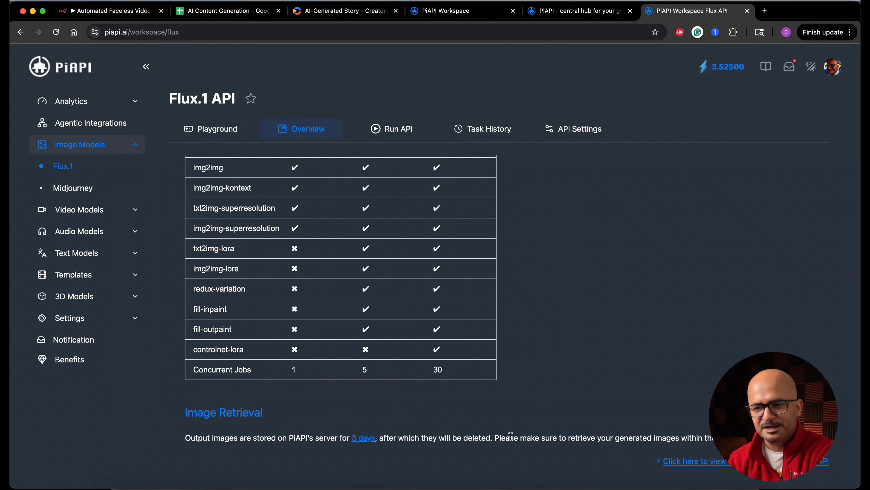
{"action": "scroll", "coordinate": [510, 437], "scroll_direction": "up", "scroll_amount": 6}
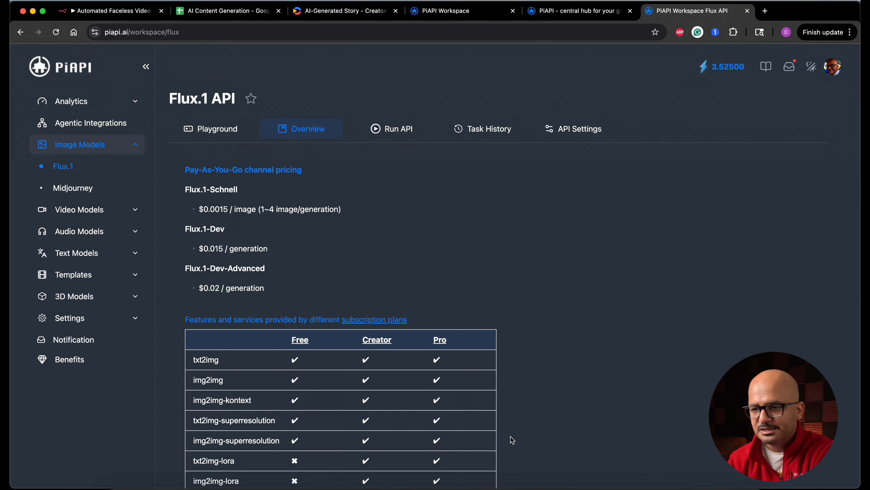
{"action": "scroll", "coordinate": [456, 202], "scroll_direction": "up", "scroll_amount": 8}
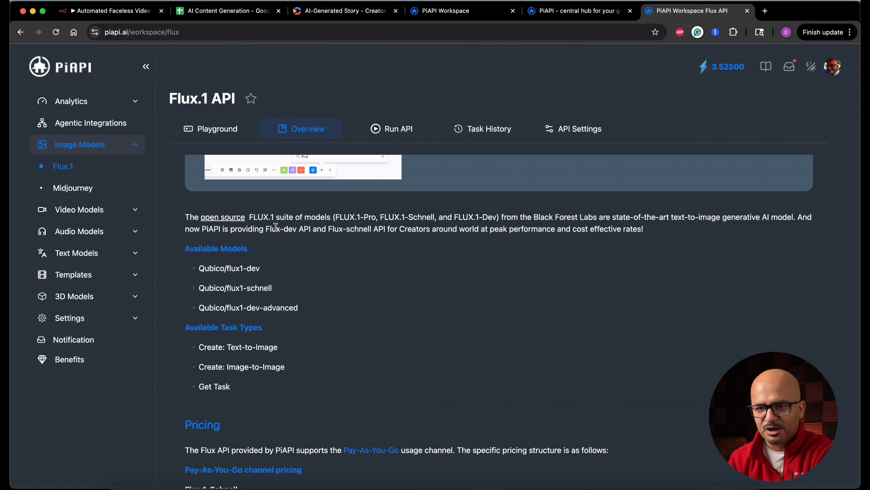
Check the node's request settings in n8n, then view PiAPI's billing page and its API Keys settings.
{"action": "left_click", "coordinate": [132, 13]}
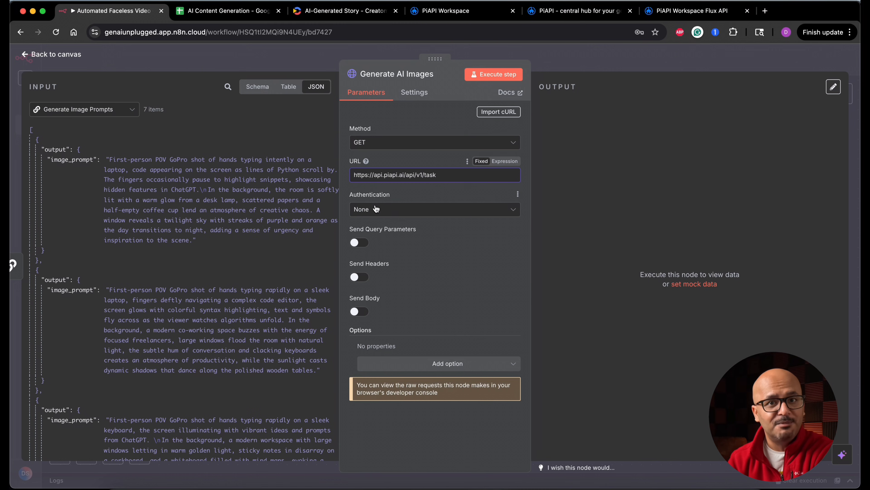
{"action": "left_click", "coordinate": [696, 18]}
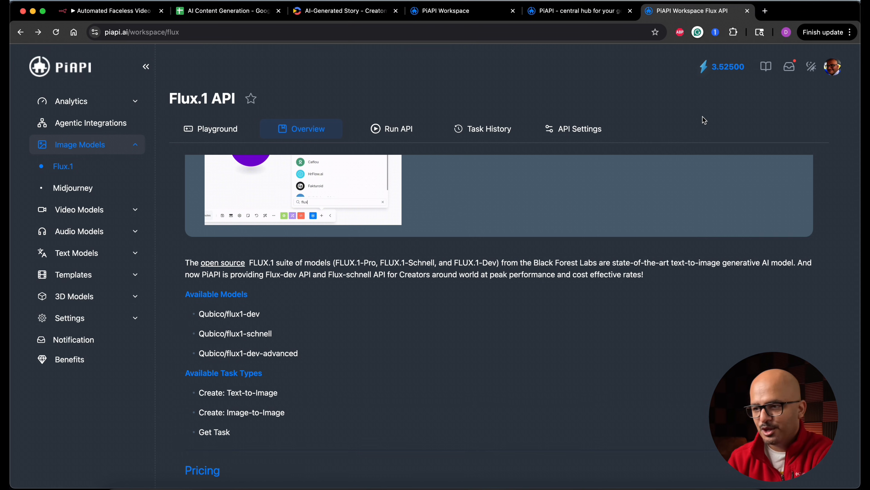
{"action": "left_click", "coordinate": [716, 73]}
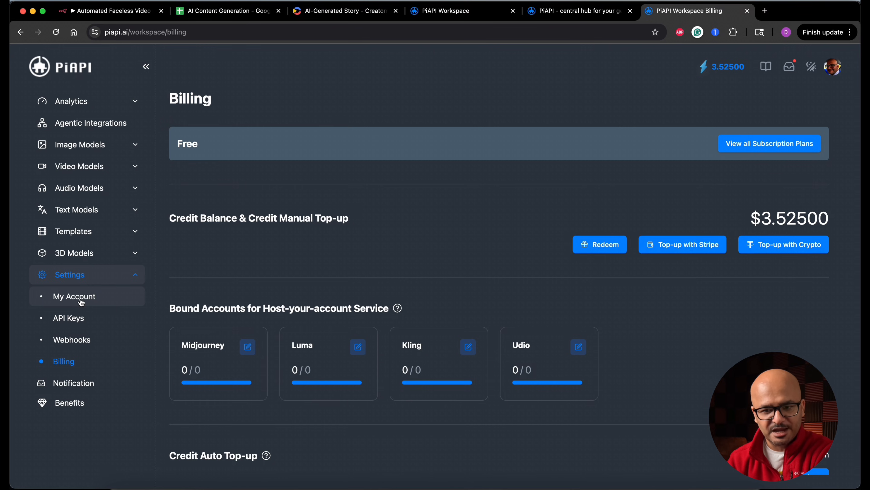
{"action": "left_click", "coordinate": [82, 315]}
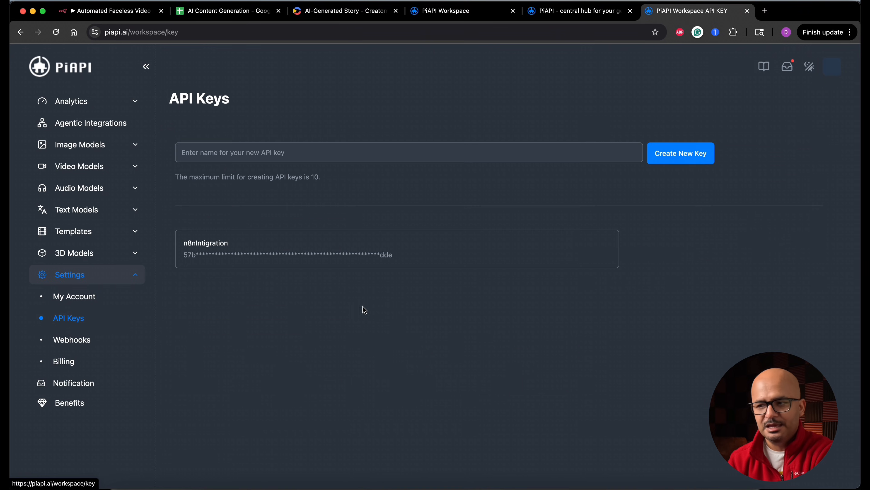
{"action": "left_click", "coordinate": [430, 152]}
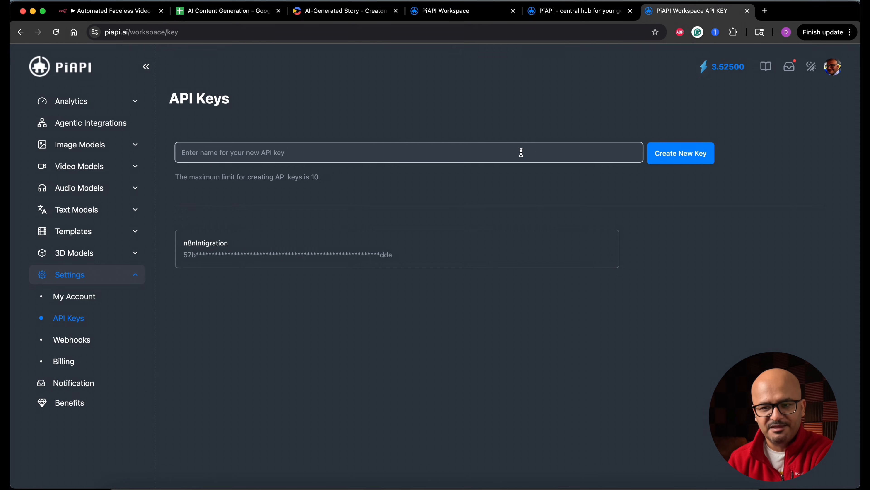
{"action": "mouse_move", "coordinate": [247, 261]}
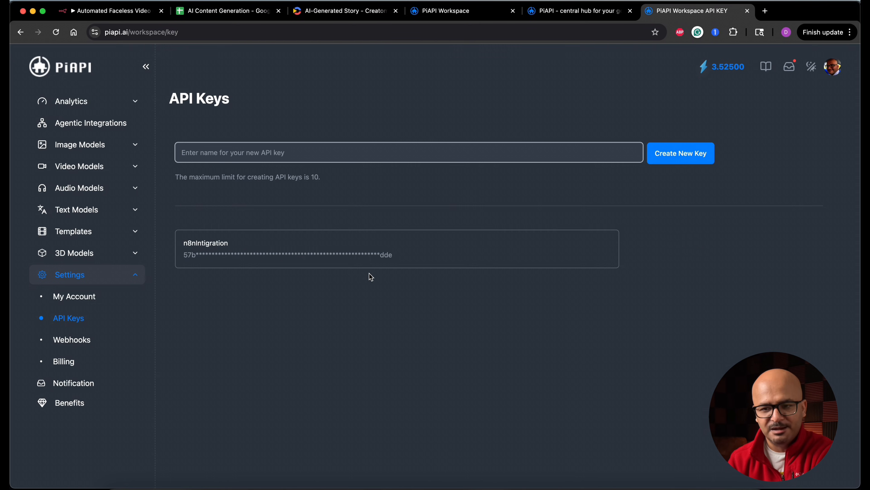
Return to n8n and set the Generate AI Images node's authentication to Generic Credential Type with Header Auth.
{"action": "left_click", "coordinate": [114, 11]}
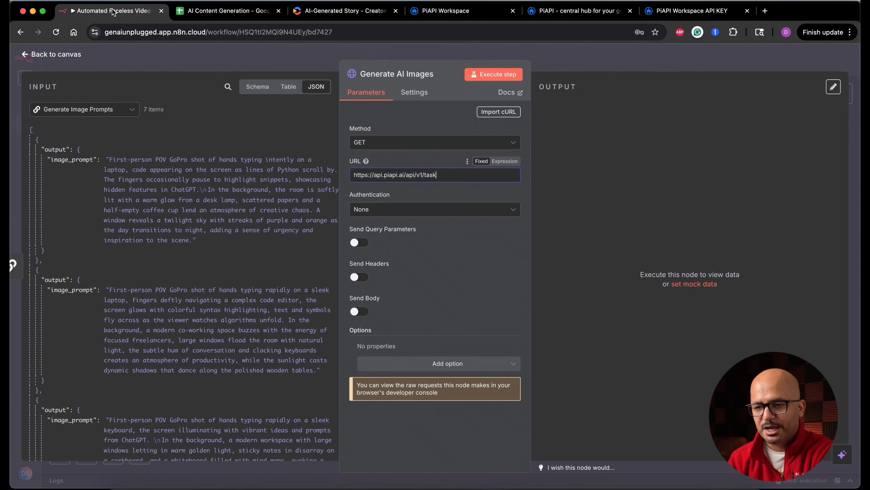
{"action": "left_click", "coordinate": [425, 210]}
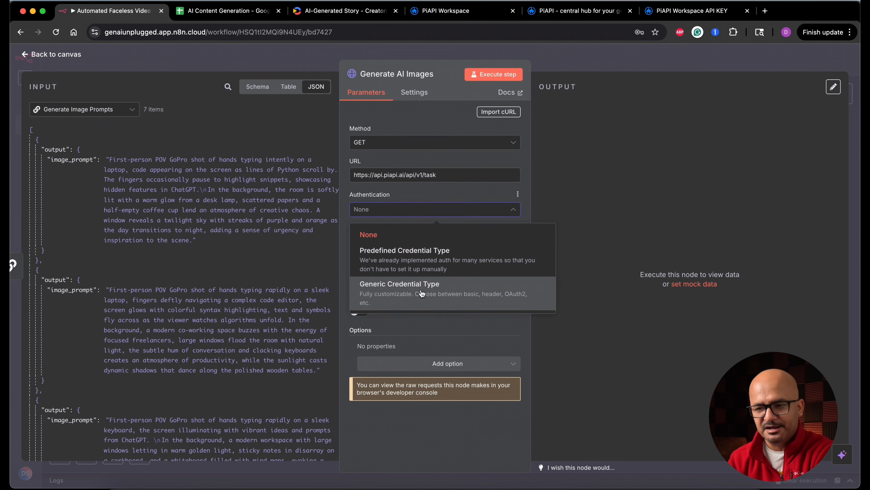
{"action": "left_click", "coordinate": [436, 297]}
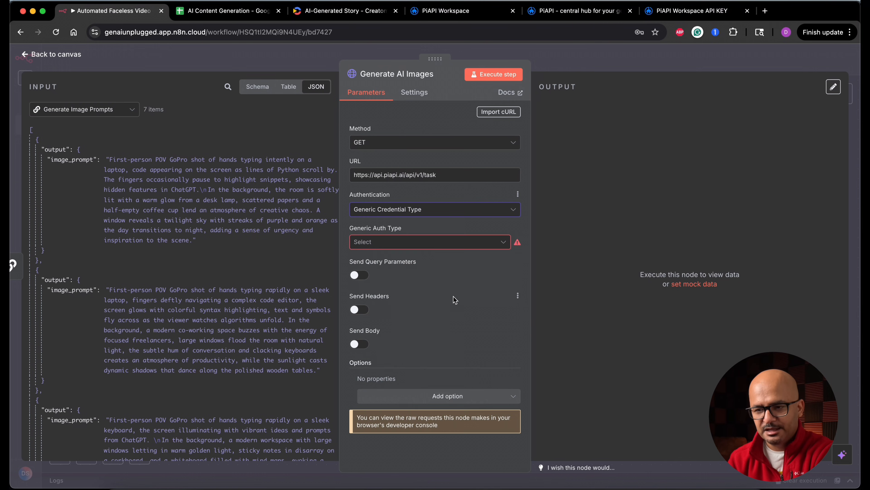
{"action": "left_click", "coordinate": [438, 243]}
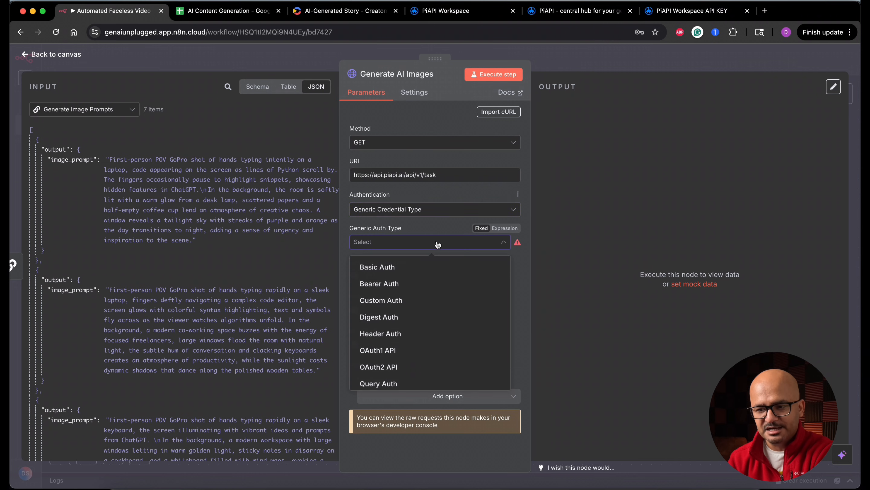
{"action": "left_click", "coordinate": [416, 339]}
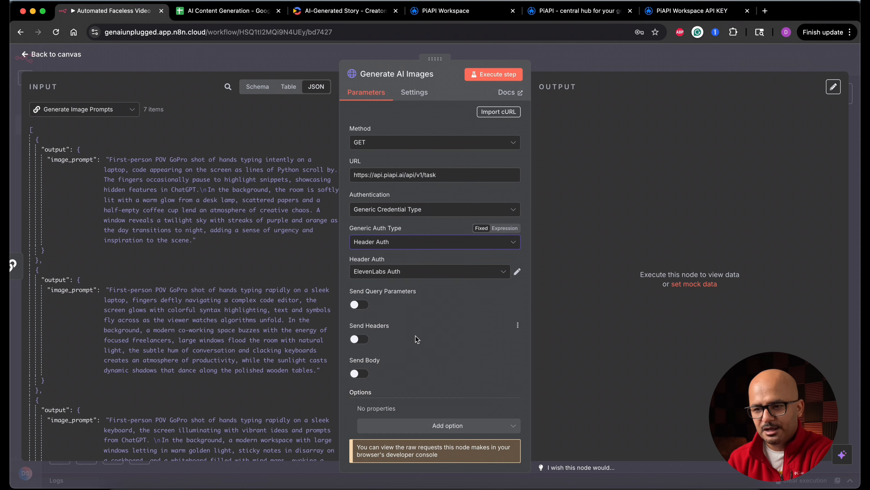
Create a new Header Auth credential for the node and name it PIAPI Auth.
{"action": "left_click", "coordinate": [398, 275]}
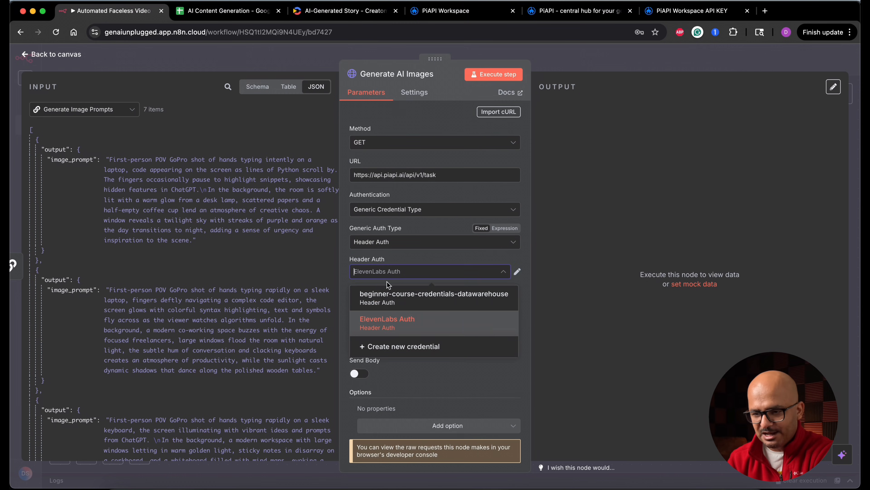
{"action": "left_click", "coordinate": [410, 353]}
{"action": "left_click", "coordinate": [258, 94]}
{"action": "type", "text": "PIAPI Auth"}
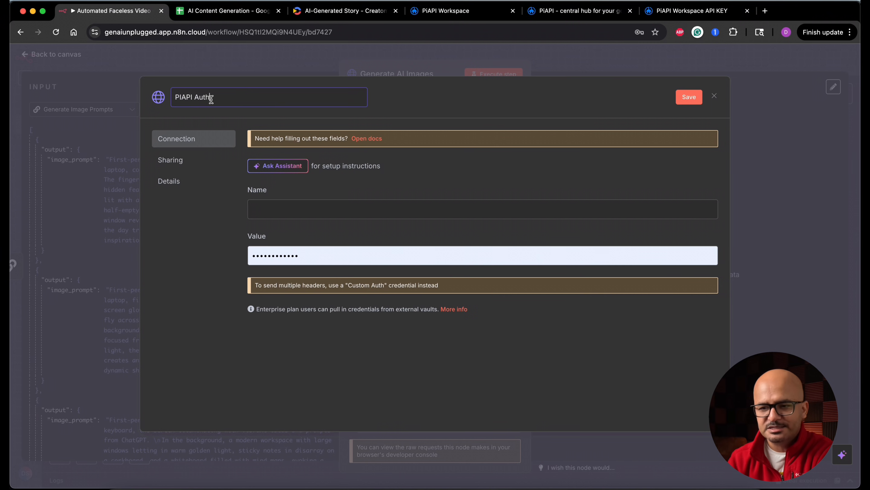
Copy the header name X-API-KEY from PiAPI's Flux.1 playground into the Name field of the PIAPI Auth credential.
{"action": "left_click", "coordinate": [294, 207]}
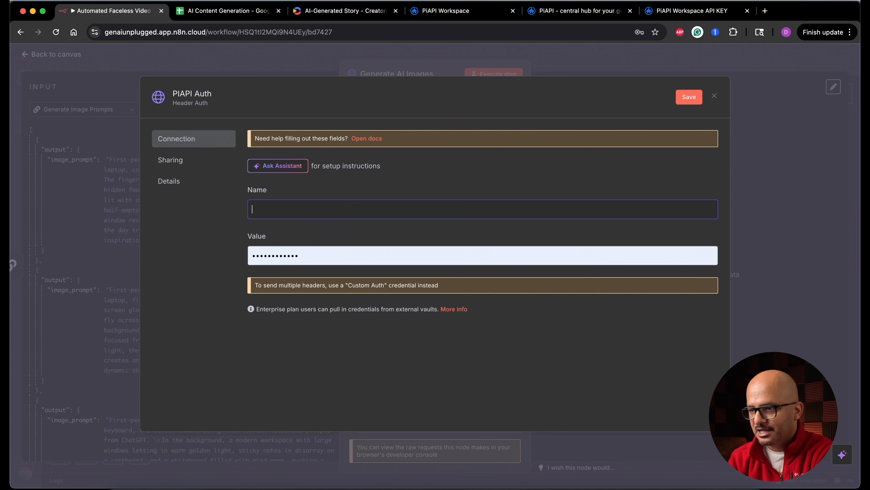
{"action": "left_click", "coordinate": [674, 10]}
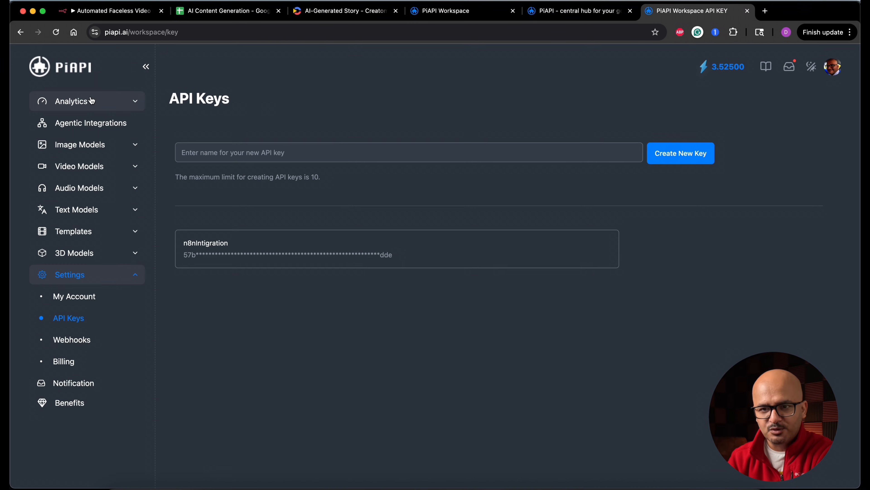
{"action": "left_click", "coordinate": [21, 33]}
{"action": "left_click", "coordinate": [21, 33]}
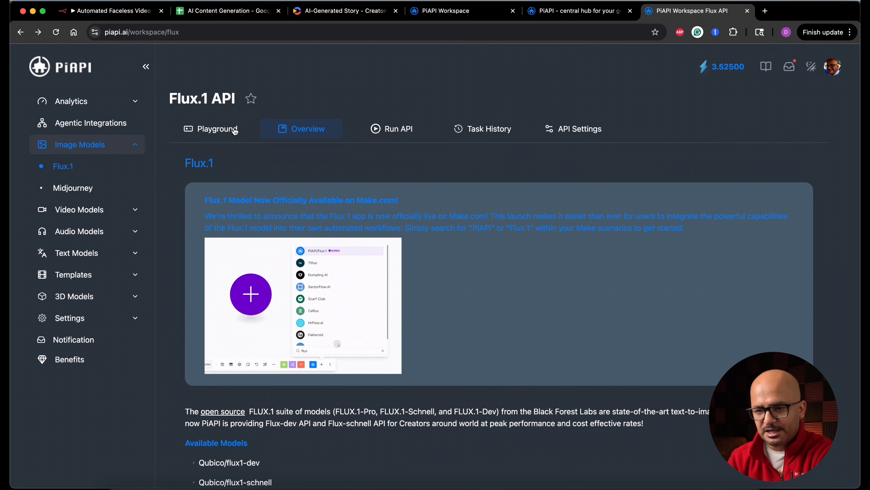
{"action": "left_click", "coordinate": [227, 131]}
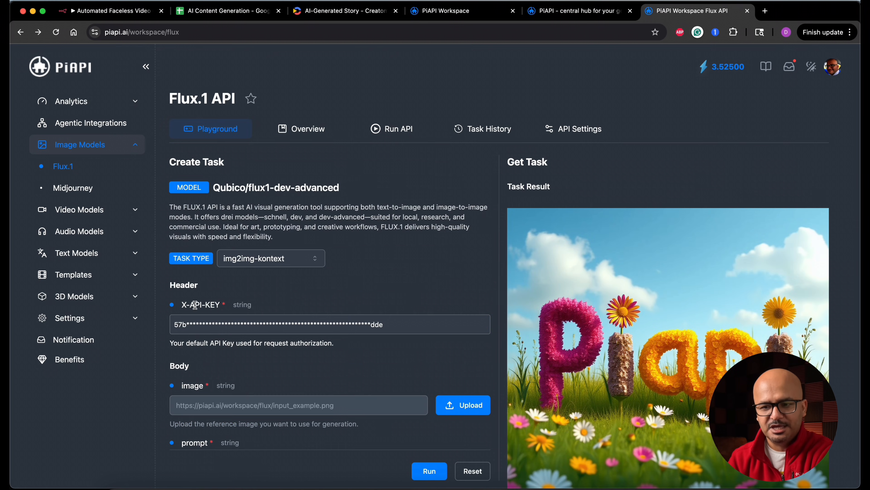
{"action": "left_click_drag", "start_coordinate": [184, 307], "coordinate": [316, 306]}
{"action": "key", "text": "super+c"}
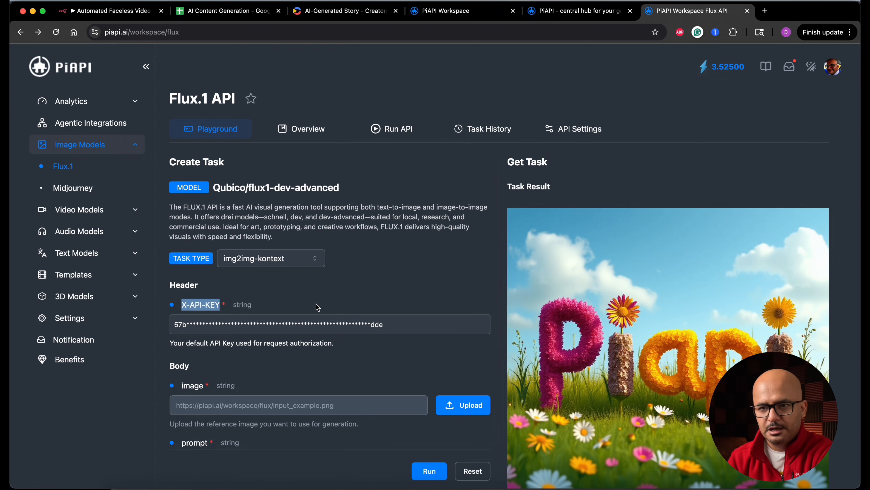
{"action": "left_click", "coordinate": [113, 11]}
{"action": "key", "text": "super+v"}
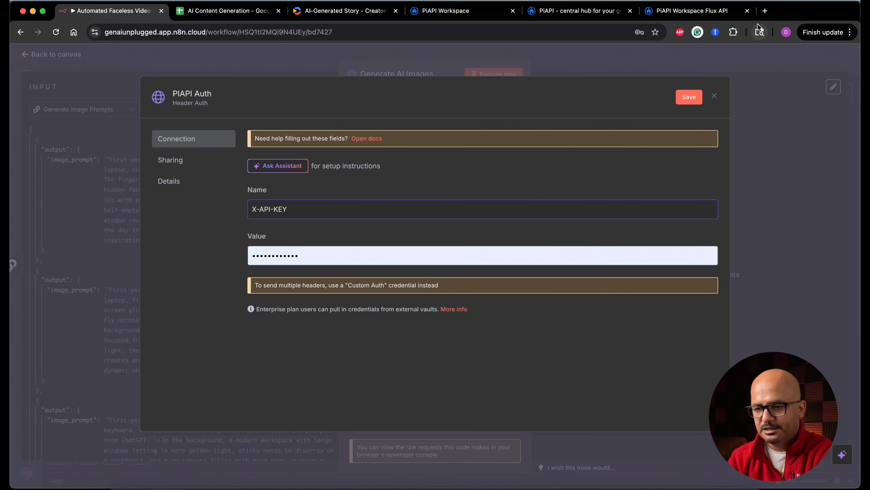
Copy the API key from the Flux.1 playground into the credential's Value field, save the credential and close it.
{"action": "left_click", "coordinate": [701, 10]}
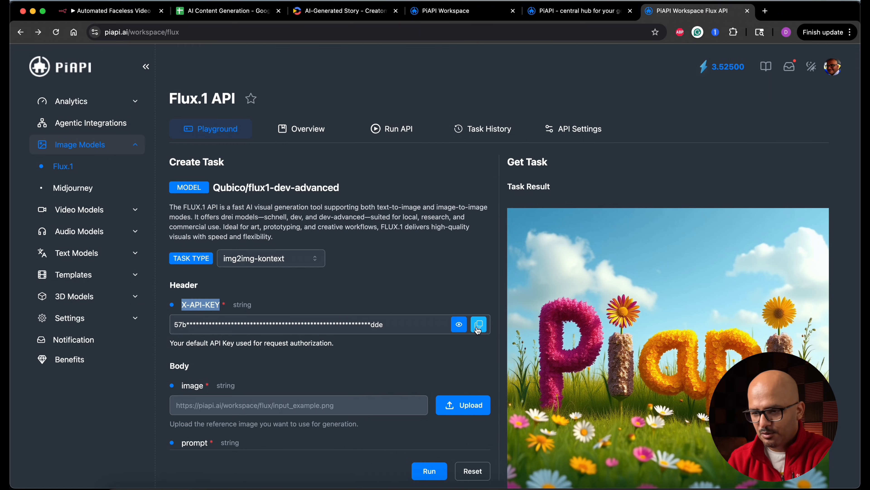
{"action": "left_click", "coordinate": [479, 326]}
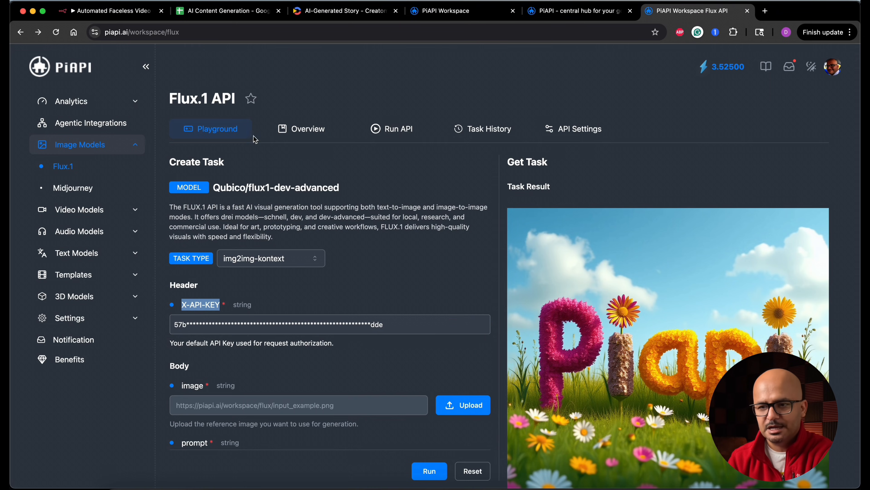
{"action": "left_click", "coordinate": [123, 15]}
{"action": "double_click", "coordinate": [394, 255]}
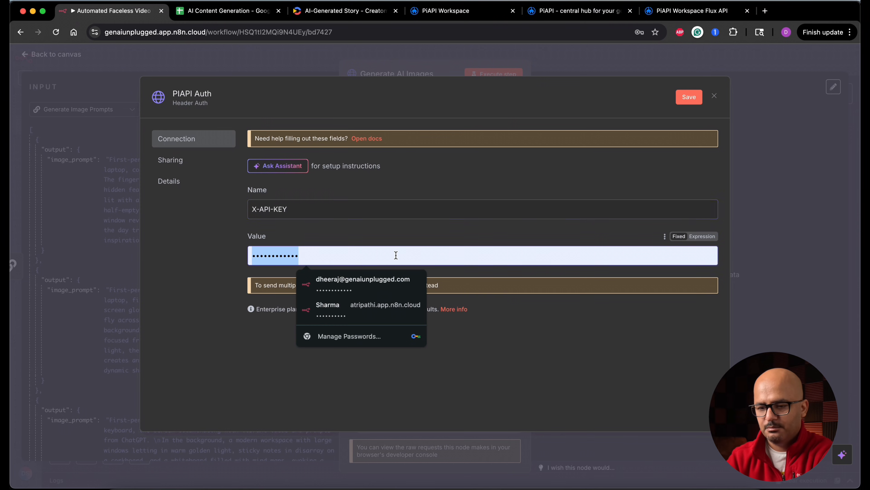
{"action": "key", "text": "BackSpace"}
{"action": "key", "text": "super+v"}
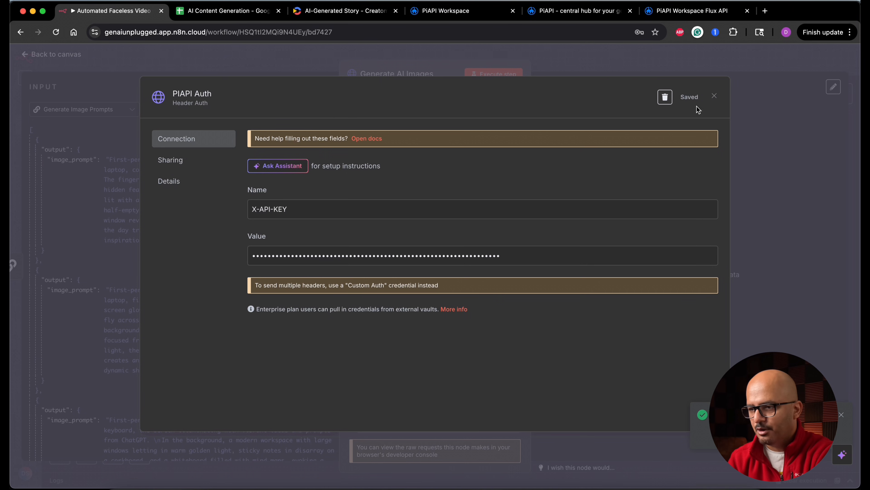
{"action": "left_click", "coordinate": [714, 96]}
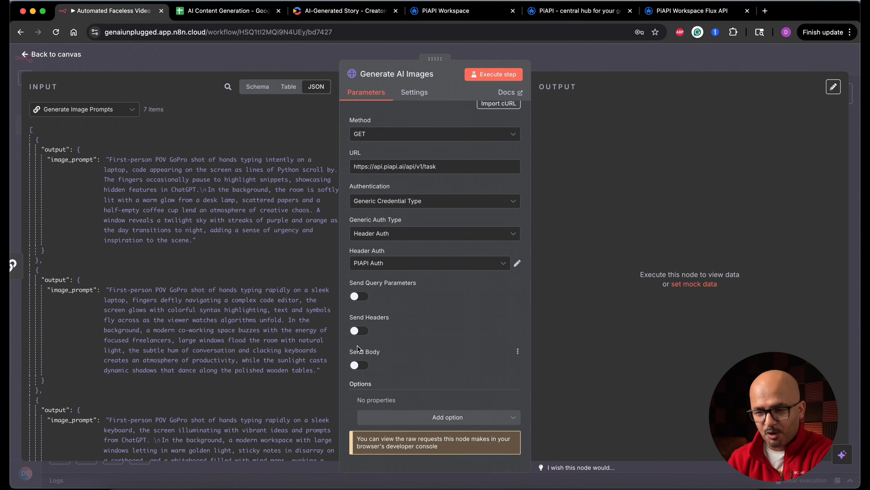
Enable sending a body in Generate AI Images, specify it using JSON and switch the JSON field to expression mode.
{"action": "left_click", "coordinate": [366, 370]}
{"action": "scroll", "coordinate": [367, 370], "scroll_direction": "down", "scroll_amount": 4}
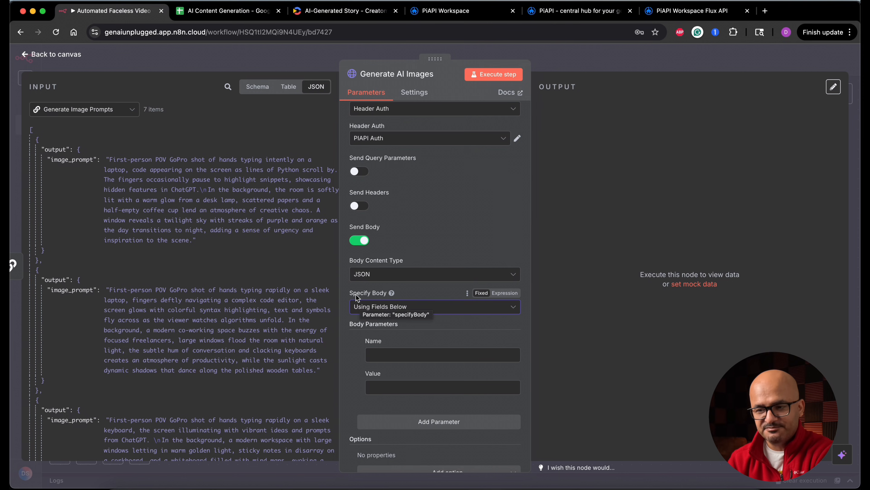
{"action": "left_click", "coordinate": [446, 311]}
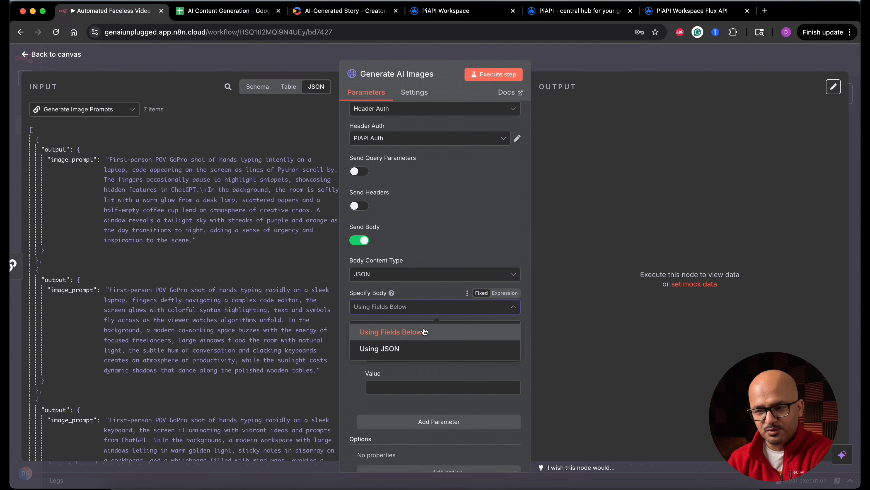
{"action": "left_click", "coordinate": [399, 349]}
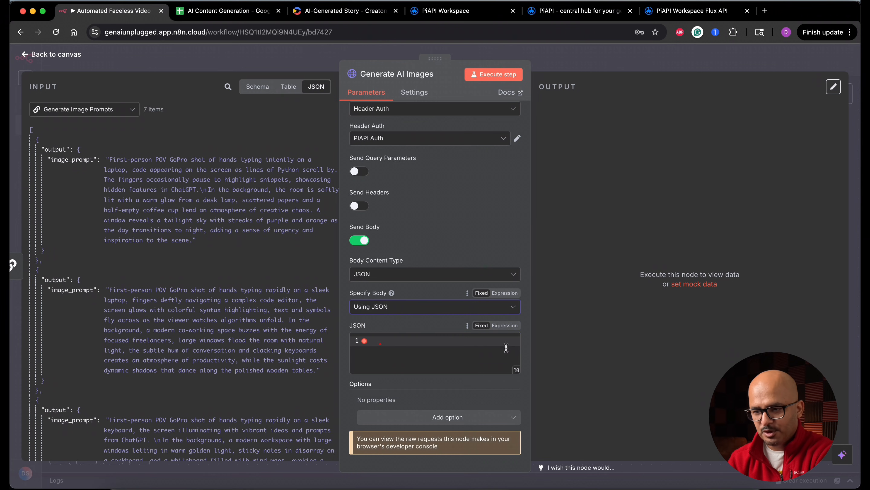
{"action": "left_click", "coordinate": [505, 325]}
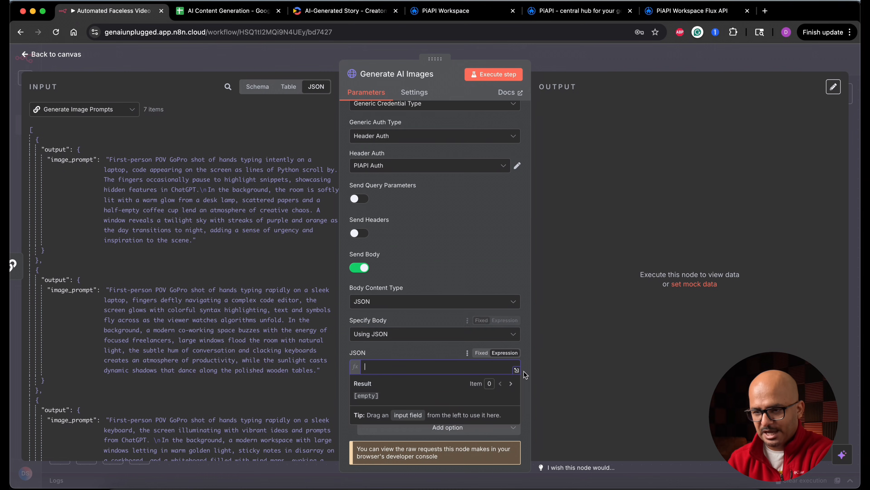
Paste the JSON body into the expanded expression editor: model Qubico/flux1-dev, task_type txt2img, prompt {{ JSON.stringify($json.output.image_prompt).slice(1, -1) }}, width 768, height 1024.
{"action": "left_click", "coordinate": [516, 370]}
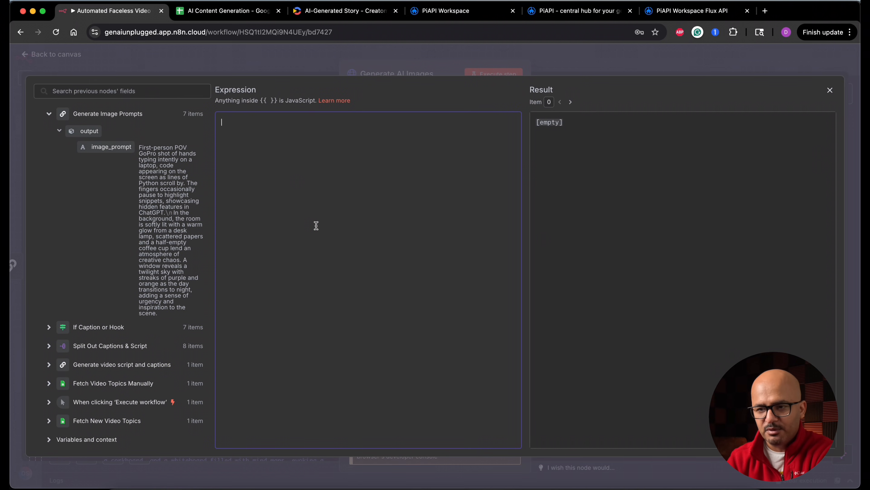
{"action": "key", "text": "super+v"}
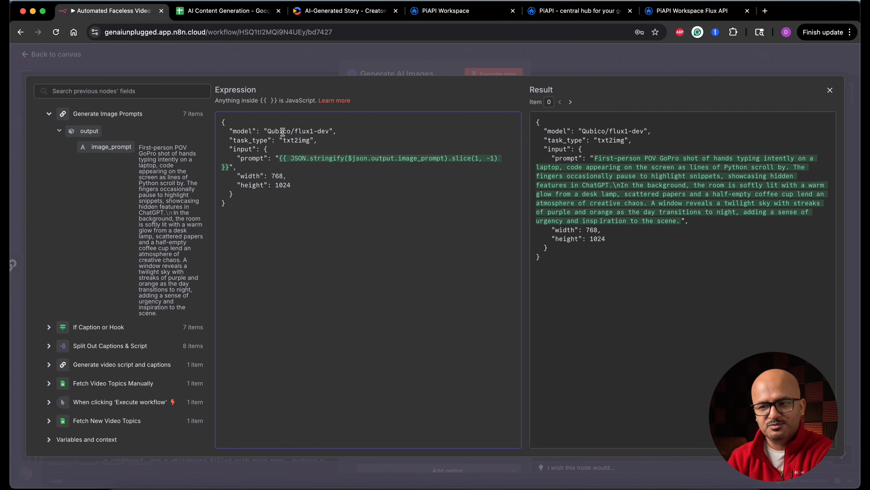
{"action": "double_click", "coordinate": [325, 132]}
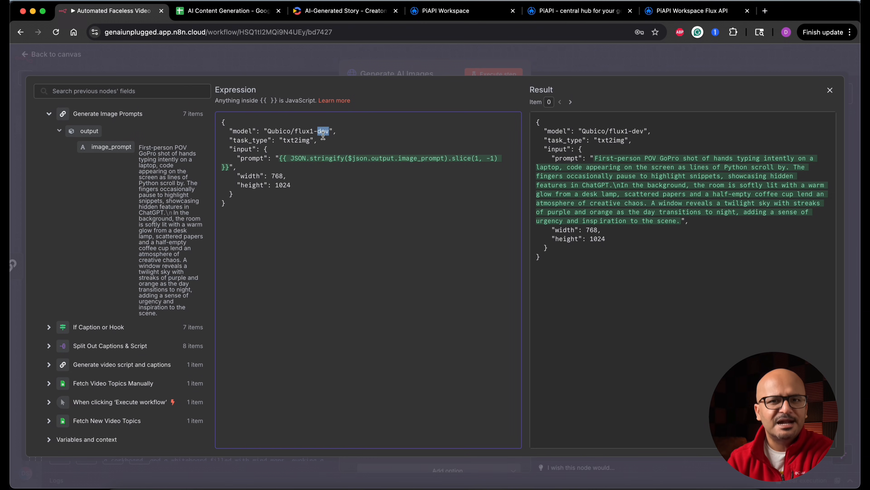
{"action": "double_click", "coordinate": [252, 140]}
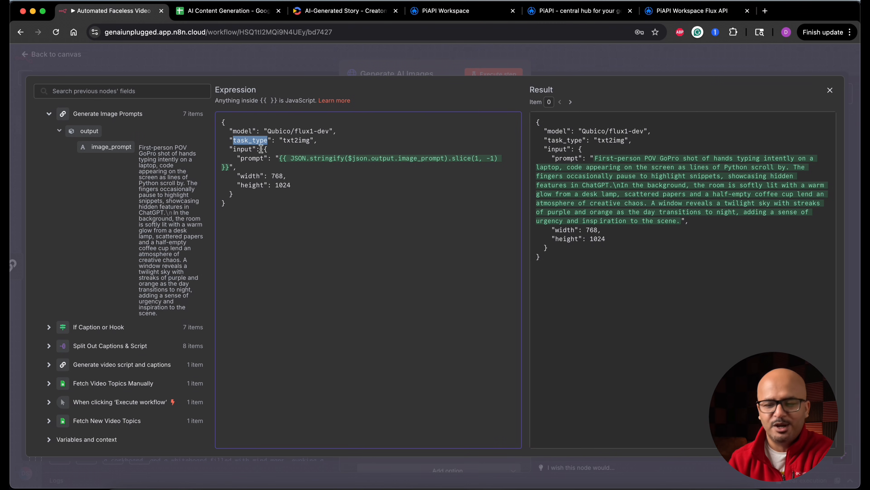
{"action": "double_click", "coordinate": [241, 150]}
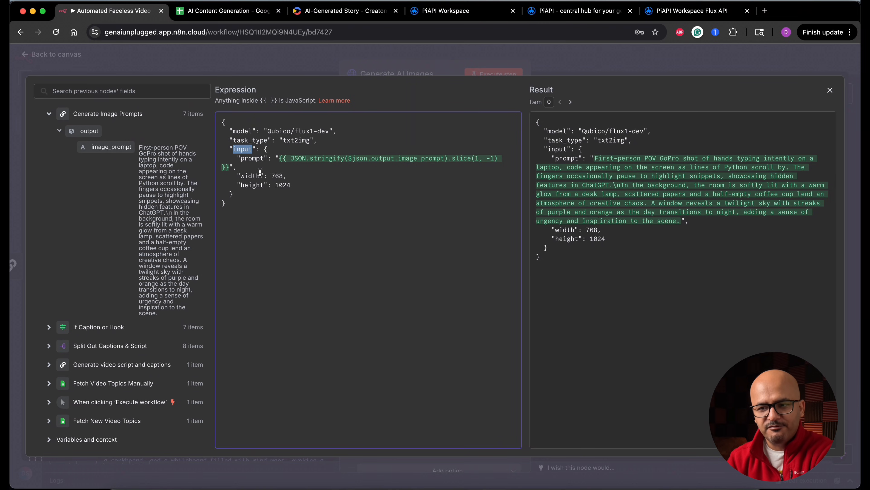
{"action": "left_click", "coordinate": [452, 162]}
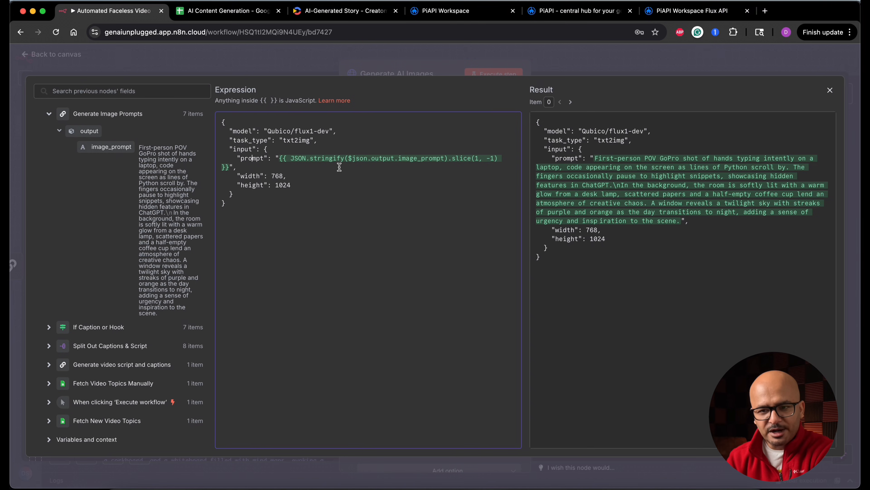
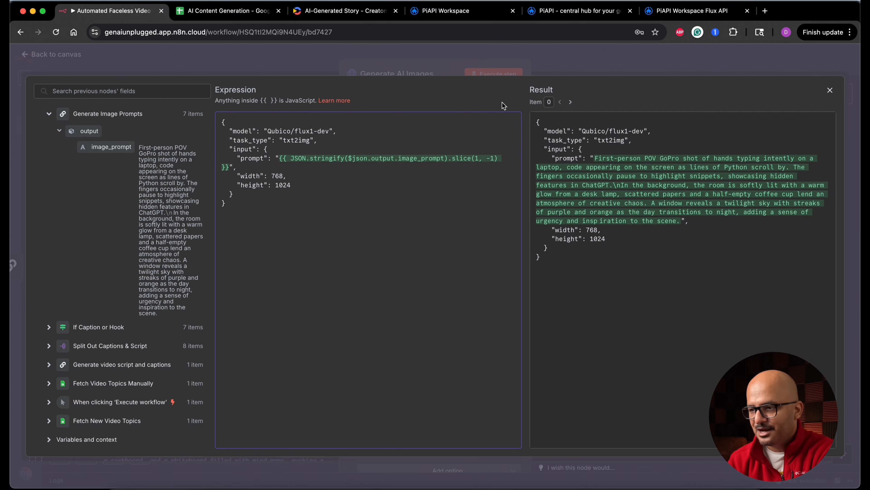
Close the expression editor and set the request method of Generate AI Images to POST.
{"action": "left_click", "coordinate": [831, 92]}
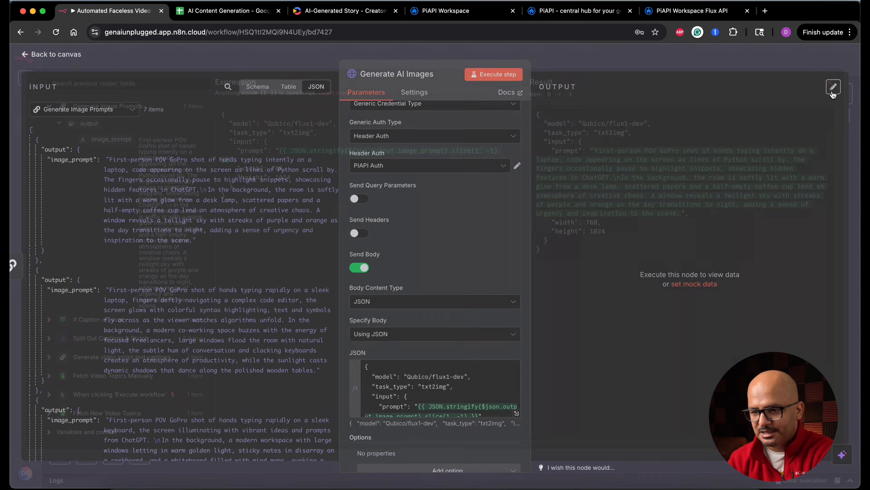
{"action": "scroll", "coordinate": [454, 260], "scroll_direction": "up", "scroll_amount": 5}
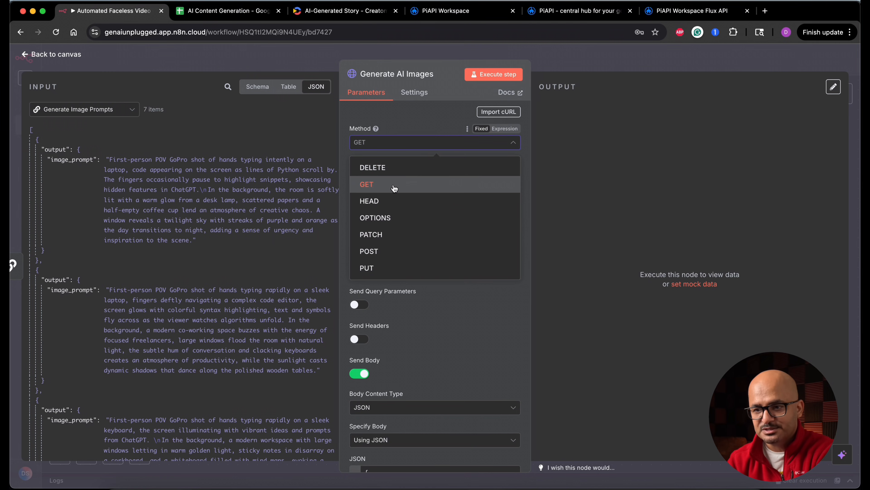
{"action": "left_click", "coordinate": [402, 256]}
{"action": "scroll", "coordinate": [447, 295], "scroll_direction": "down", "scroll_amount": 4}
{"action": "scroll", "coordinate": [447, 295], "scroll_direction": "up", "scroll_amount": 5}
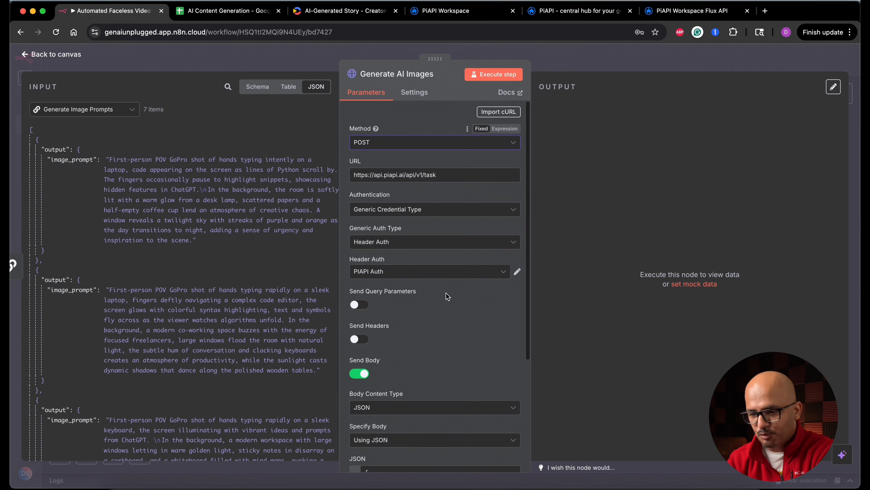
Add the Redirects option to the Generate AI Images request.
{"action": "scroll", "coordinate": [447, 296], "scroll_direction": "down", "scroll_amount": 6}
{"action": "left_click", "coordinate": [456, 416]}
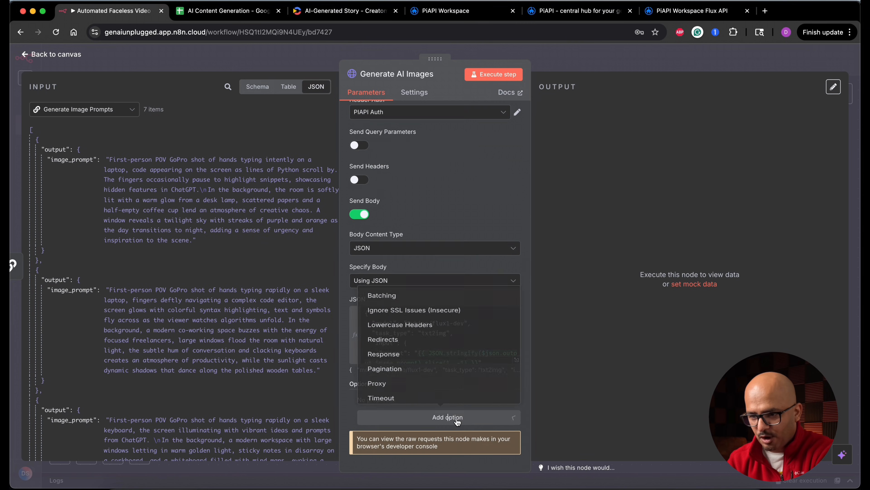
{"action": "left_click", "coordinate": [412, 335]}
{"action": "scroll", "coordinate": [425, 406], "scroll_direction": "down", "scroll_amount": 3}
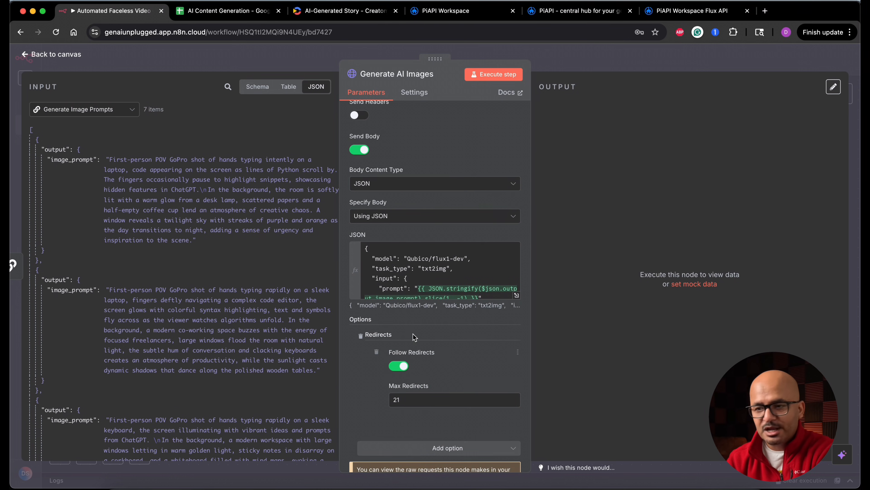
Execute the Generate AI Images step and review its JSON output.
{"action": "left_click", "coordinate": [502, 75]}
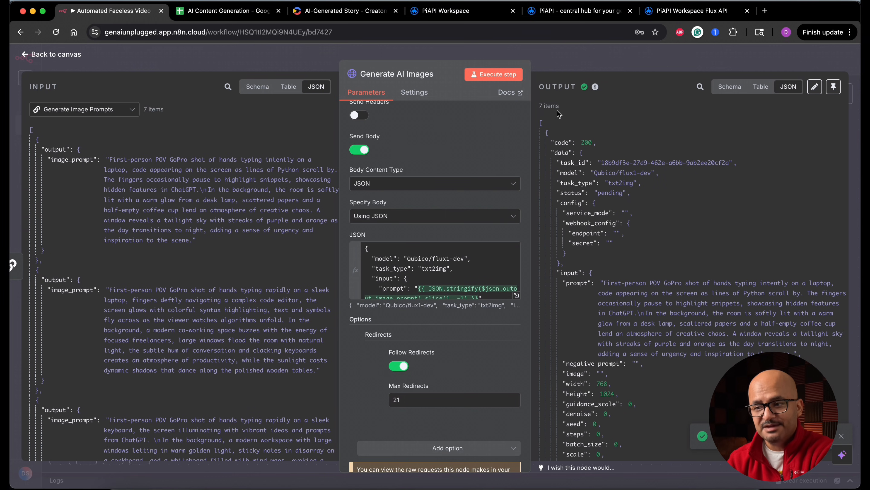
{"action": "scroll", "coordinate": [625, 250], "scroll_direction": "down", "scroll_amount": 1}
{"action": "scroll", "coordinate": [626, 249], "scroll_direction": "down", "scroll_amount": 10}
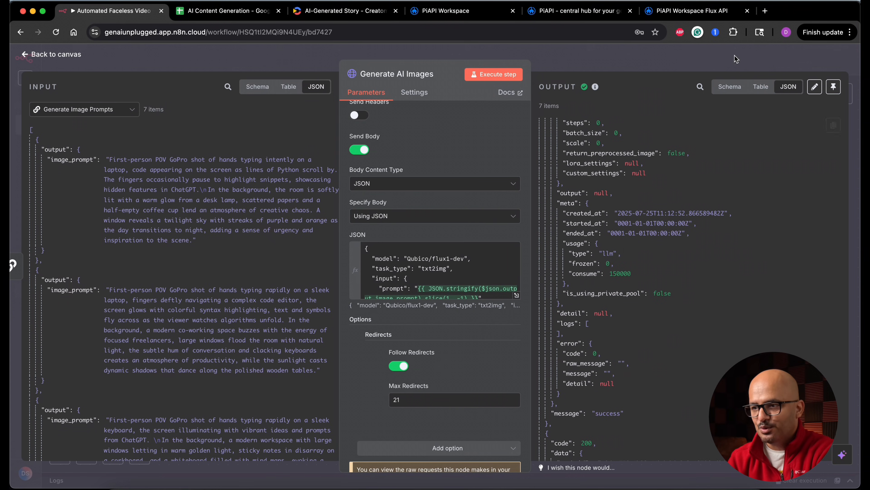
Switch to the PiAPI workspace and check the statuses of the Flux image tasks in Task History.
{"action": "left_click", "coordinate": [675, 11]}
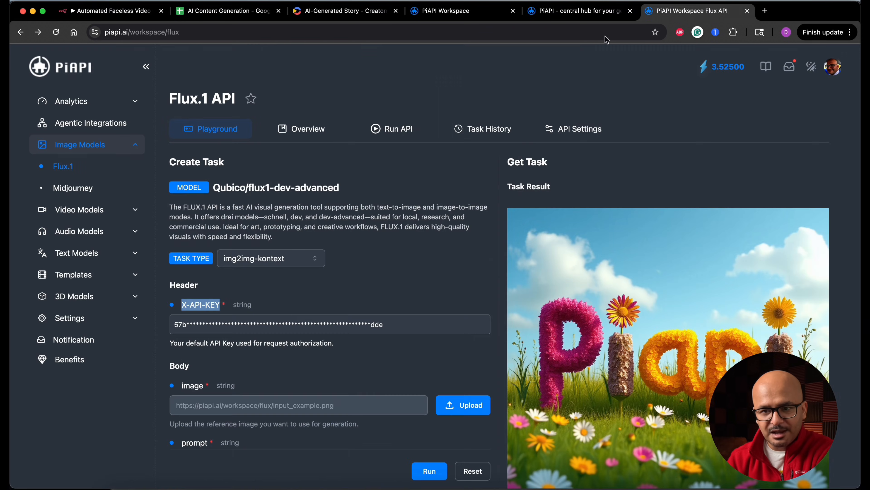
{"action": "left_click", "coordinate": [67, 102]}
{"action": "left_click", "coordinate": [76, 124]}
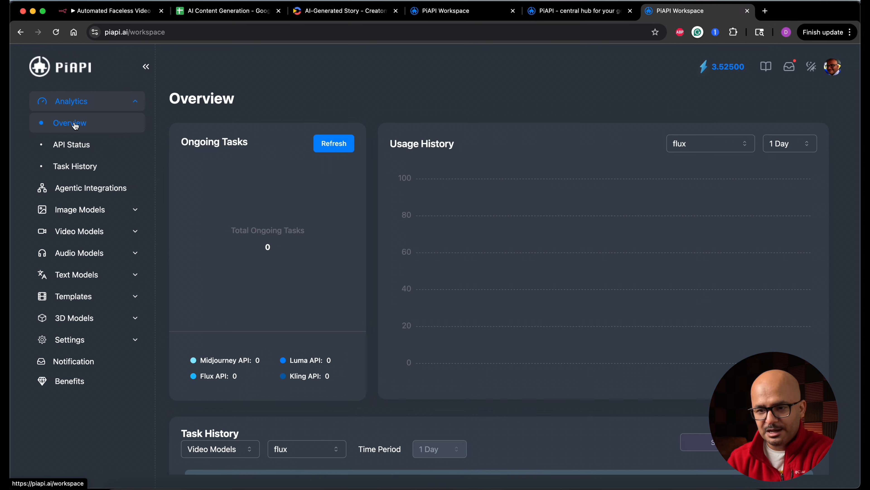
{"action": "left_click", "coordinate": [80, 168]}
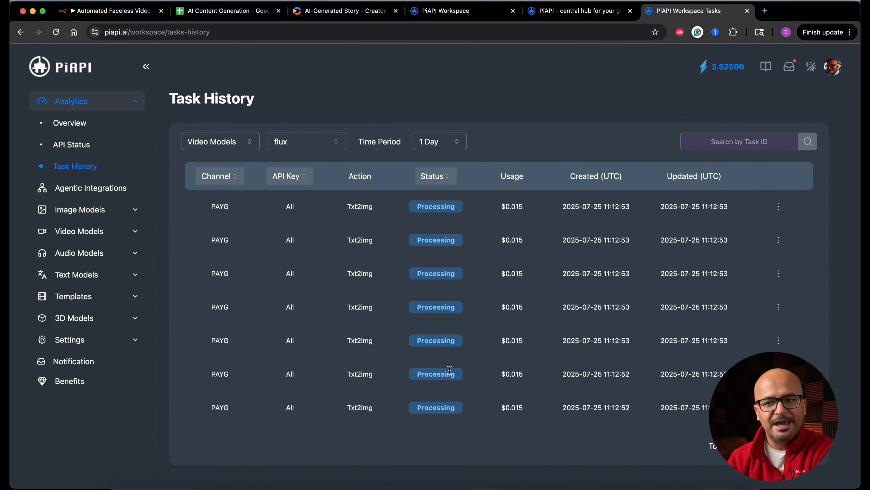
Return to the n8n canvas, add a Wait node after Generate AI Images and set it to wait 3 minutes.
{"action": "left_click", "coordinate": [142, 11]}
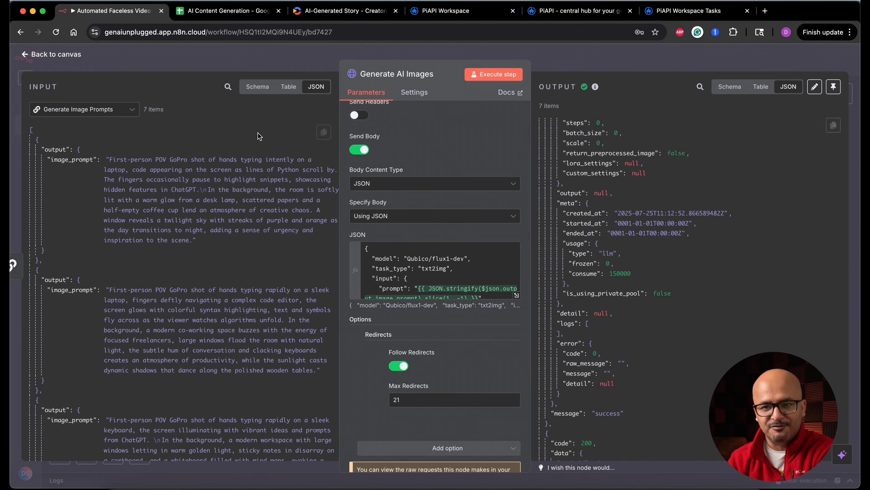
{"action": "left_click", "coordinate": [65, 56]}
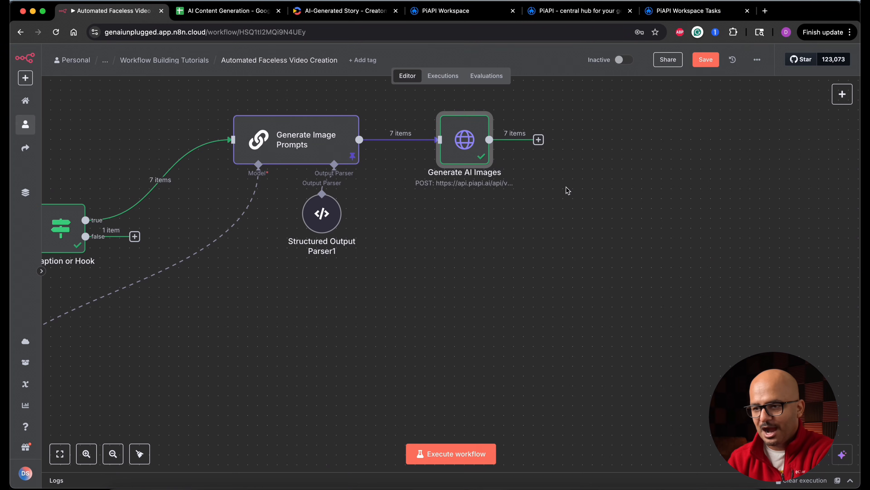
{"action": "left_click", "coordinate": [538, 140]}
{"action": "type", "text": "wait"}
{"action": "left_click", "coordinate": [742, 159]}
{"action": "left_click", "coordinate": [400, 191]}
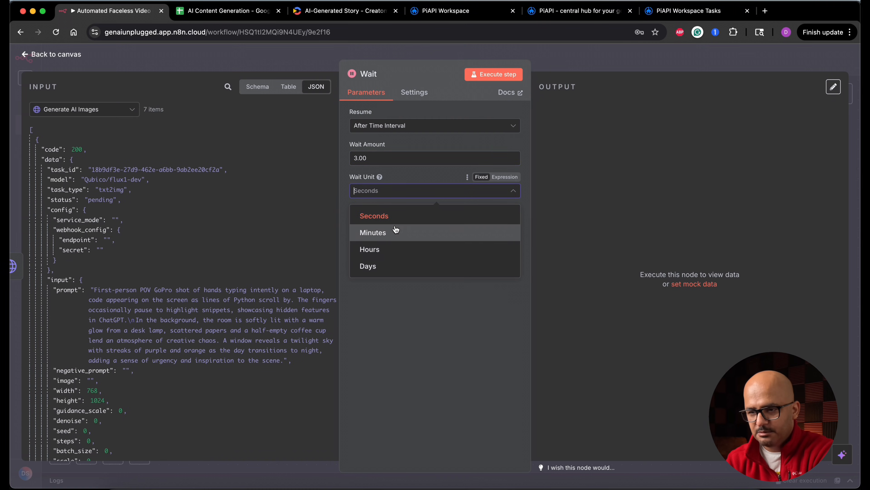
{"action": "left_click", "coordinate": [394, 234]}
Rename the Wait node as "Wait for images to generate" and execute it from the canvas.
{"action": "left_click", "coordinate": [370, 74]}
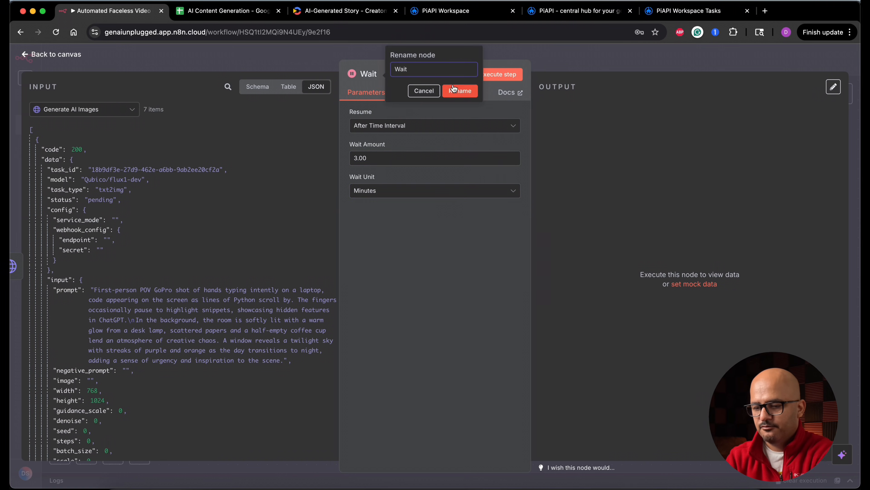
{"action": "type", "text": "for images to generate"}
{"action": "key", "text": "Return"}
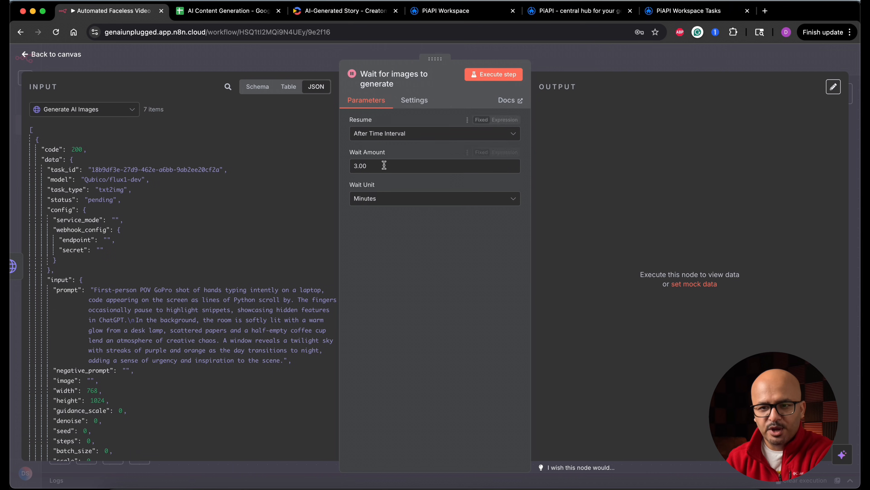
{"action": "left_click", "coordinate": [53, 54]}
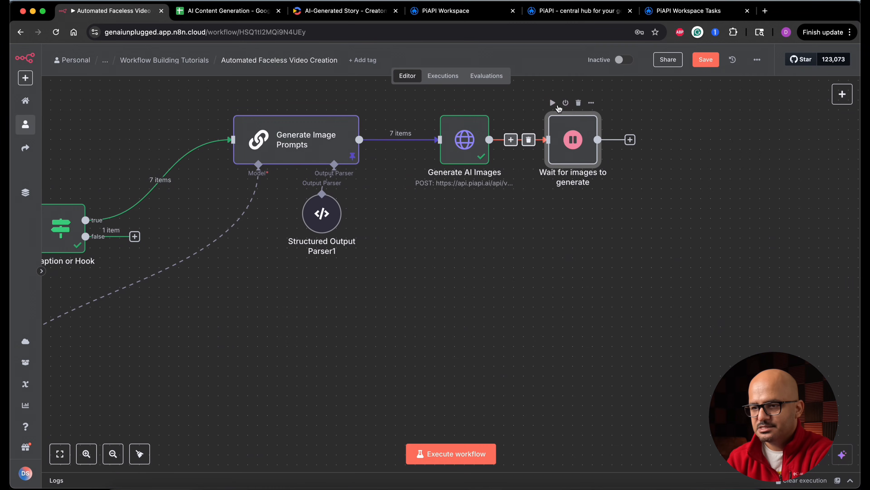
{"action": "left_click", "coordinate": [553, 103]}
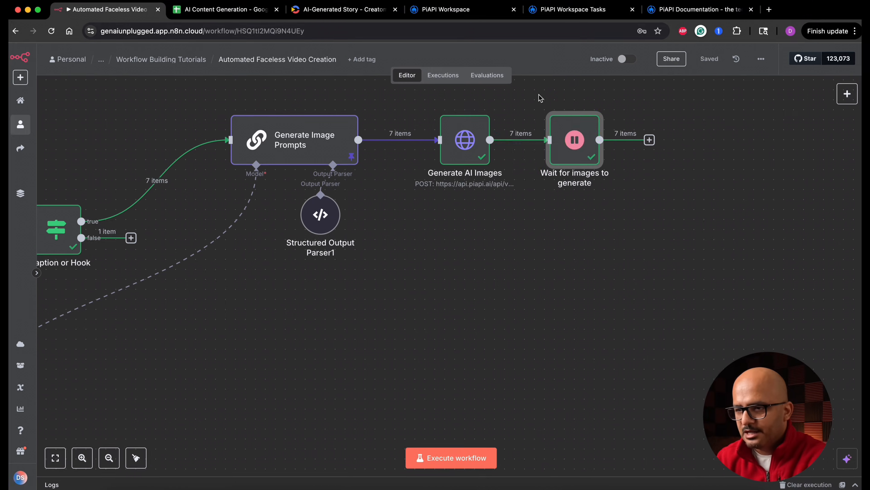
Refresh PiAPI's Task History and inspect the detail of one Flux task, including its status and image_url.
{"action": "left_click", "coordinate": [567, 11]}
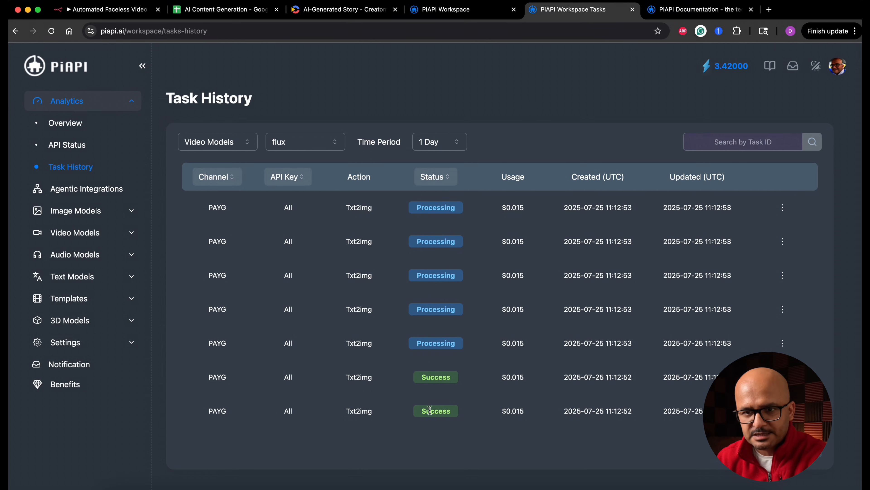
{"action": "left_click", "coordinate": [51, 30]}
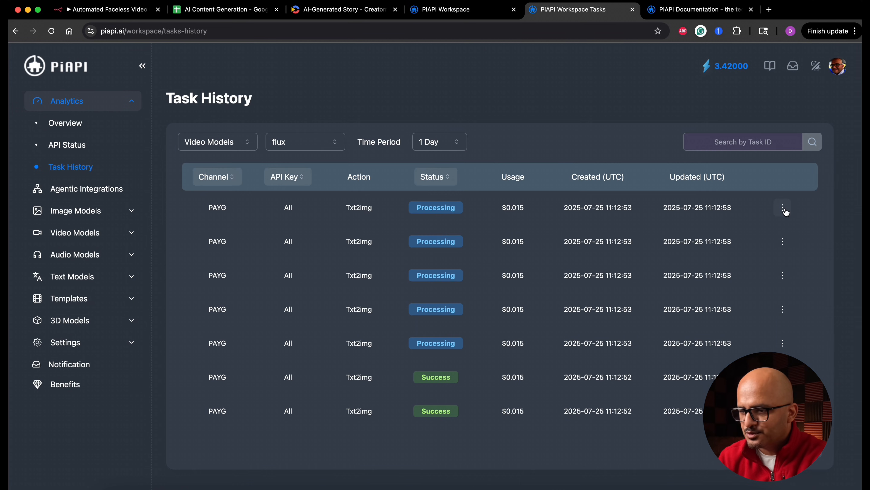
{"action": "left_click", "coordinate": [783, 208]}
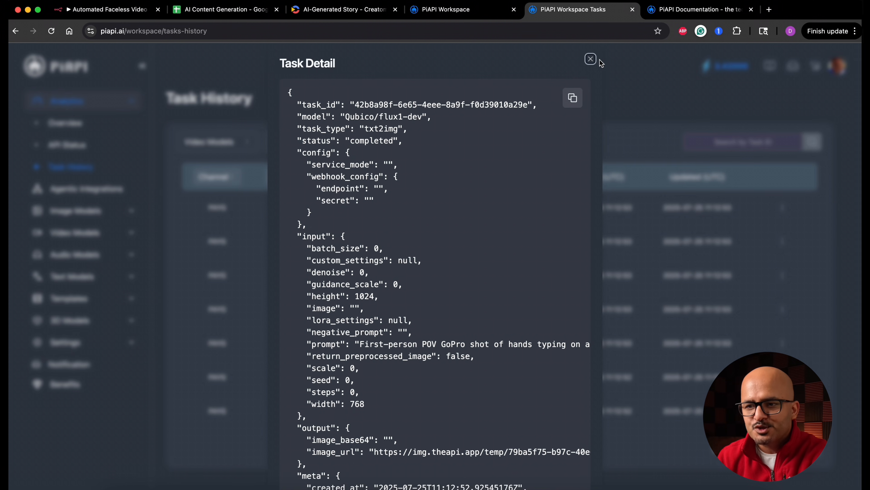
{"action": "left_click", "coordinate": [591, 59]}
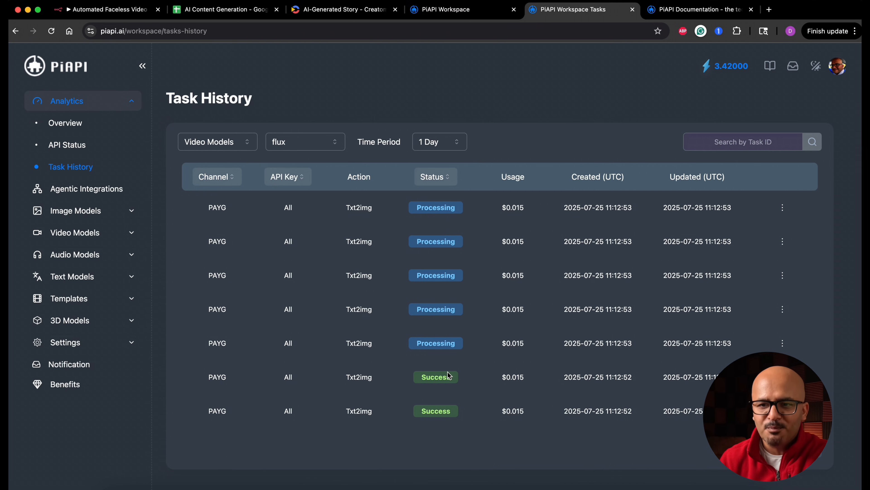
Back in n8n, rename the Wait node as "Wait for 3 minutes for images to generate".
{"action": "left_click", "coordinate": [126, 12]}
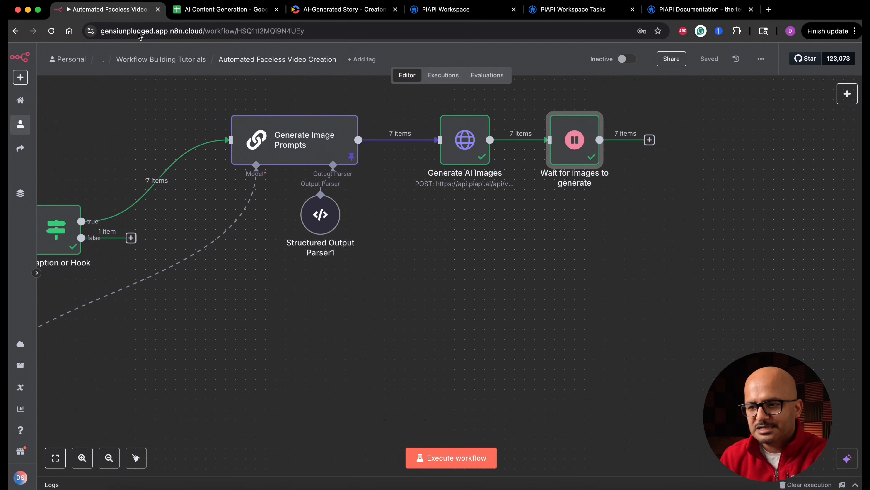
{"action": "double_click", "coordinate": [583, 151]}
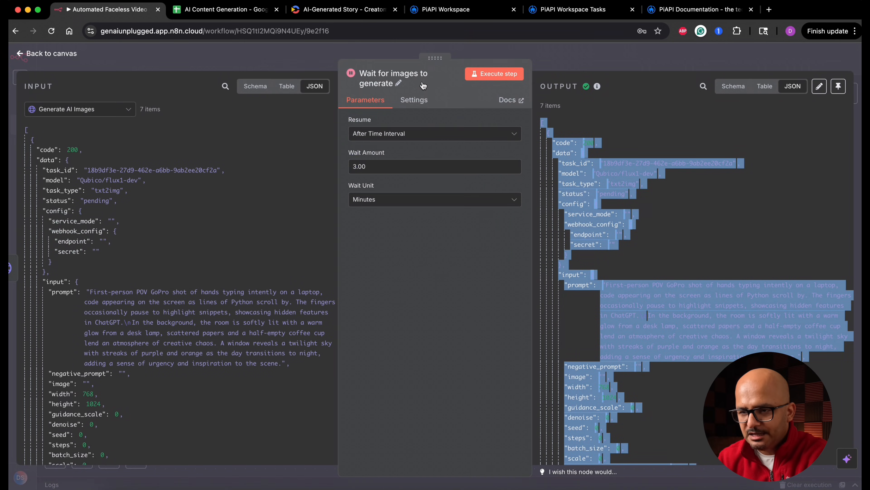
{"action": "left_click", "coordinate": [398, 83]}
{"action": "left_click", "coordinate": [496, 72]}
{"action": "type", "text": "3 minutes for images"}
{"action": "left_click", "coordinate": [535, 97]}
{"action": "left_click", "coordinate": [71, 55]}
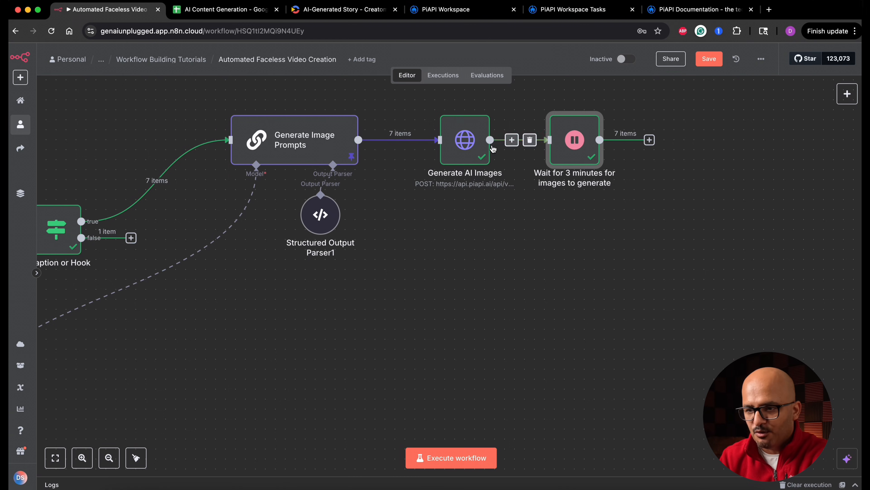
Examine the task_id and status fields in the output of Generate AI Images.
{"action": "double_click", "coordinate": [478, 148]}
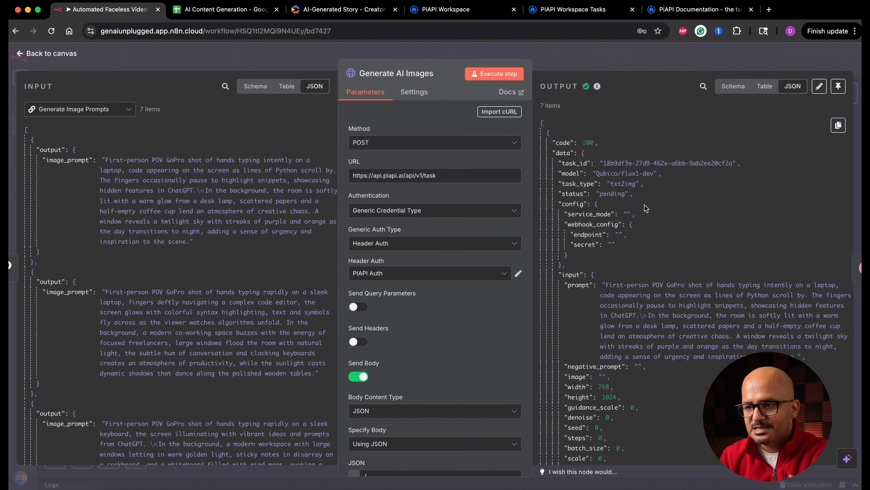
{"action": "left_click_drag", "start_coordinate": [604, 162], "coordinate": [730, 163]}
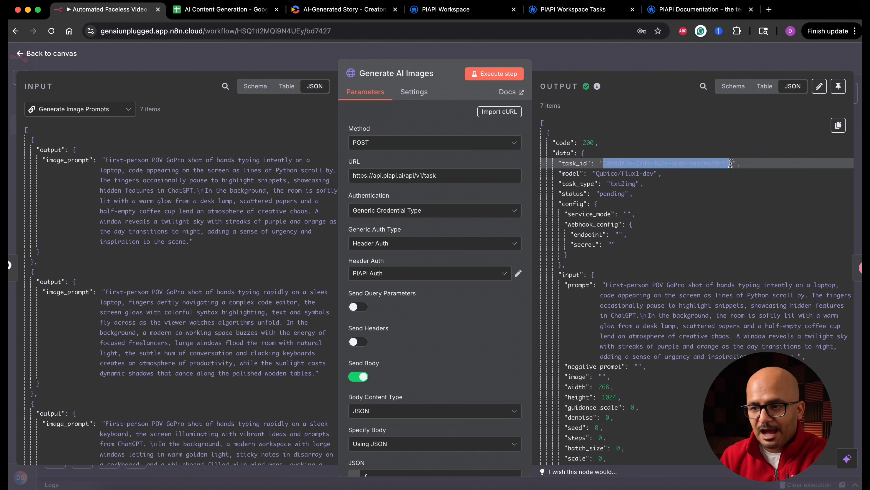
{"action": "double_click", "coordinate": [609, 195]}
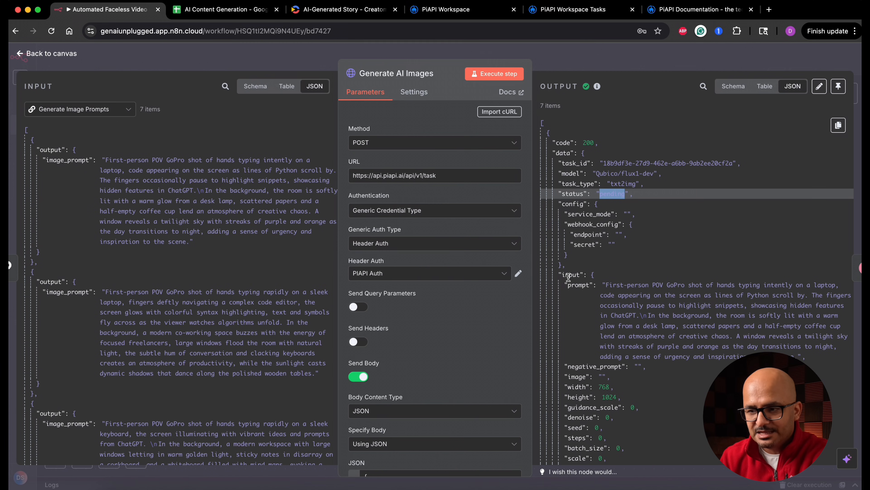
{"action": "left_click", "coordinate": [610, 195]}
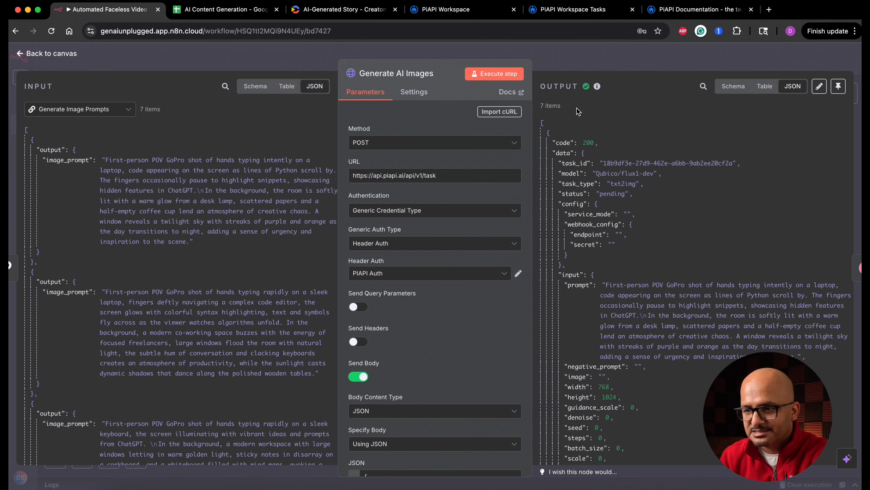
{"action": "left_click", "coordinate": [68, 55]}
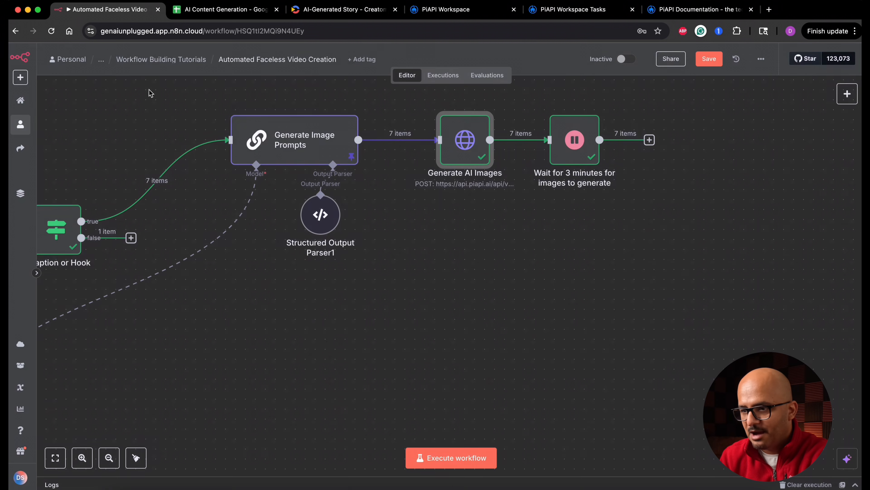
Add an HTTP Request node after the Wait node and rename it as "Fetch Images from Tasks".
{"action": "left_click", "coordinate": [649, 140]}
{"action": "type", "text": "http"}
{"action": "key", "text": "Return"}
{"action": "left_click", "coordinate": [404, 73]}
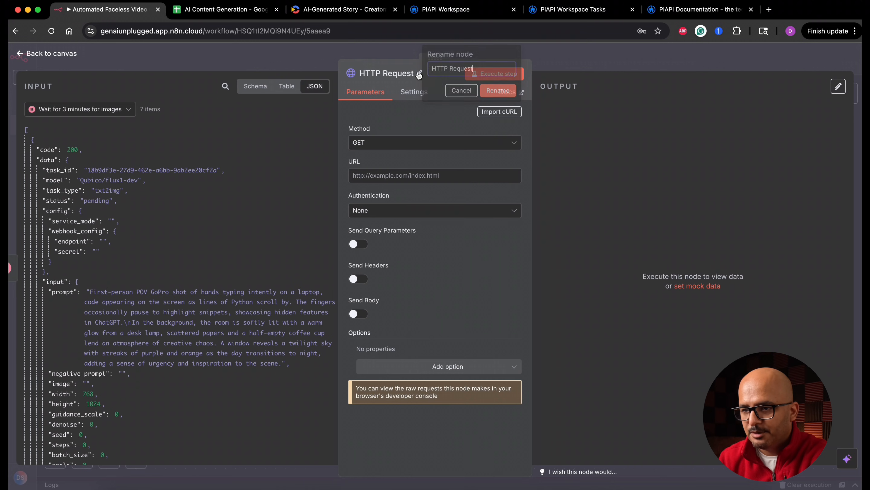
{"action": "key", "text": "super+a"}
{"action": "type", "text": "Fetch Images"}
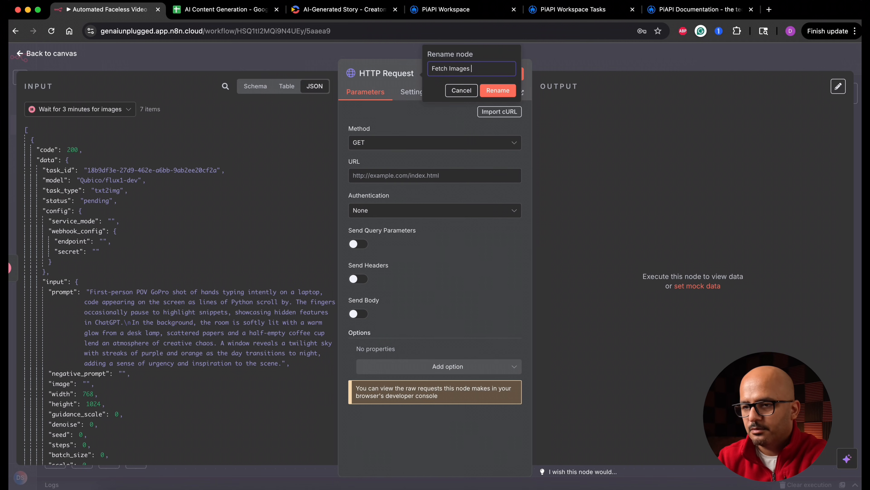
{"action": "left_click", "coordinate": [503, 89]}
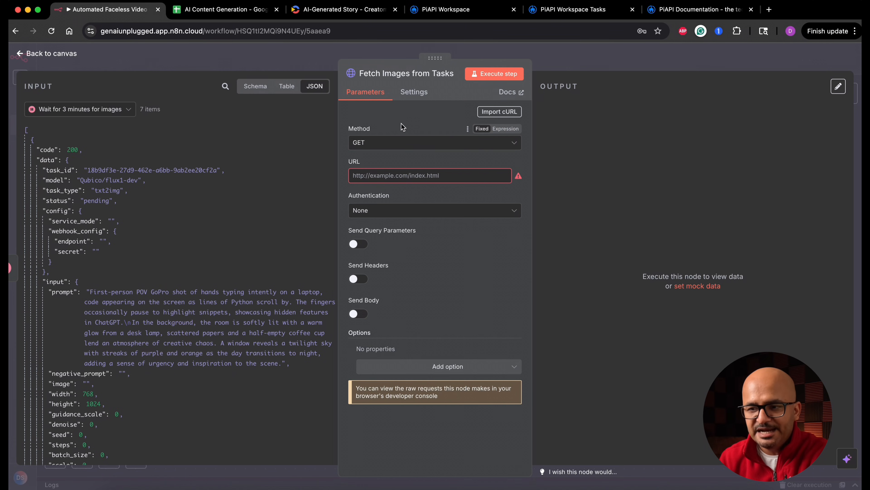
{"action": "left_click", "coordinate": [392, 176]}
{"action": "type", "text": "https://api.piapi.ai/api/v1/task/{{ $json.data.task_id }}"}
{"action": "left_click_drag", "start_coordinate": [365, 176], "coordinate": [477, 175]}
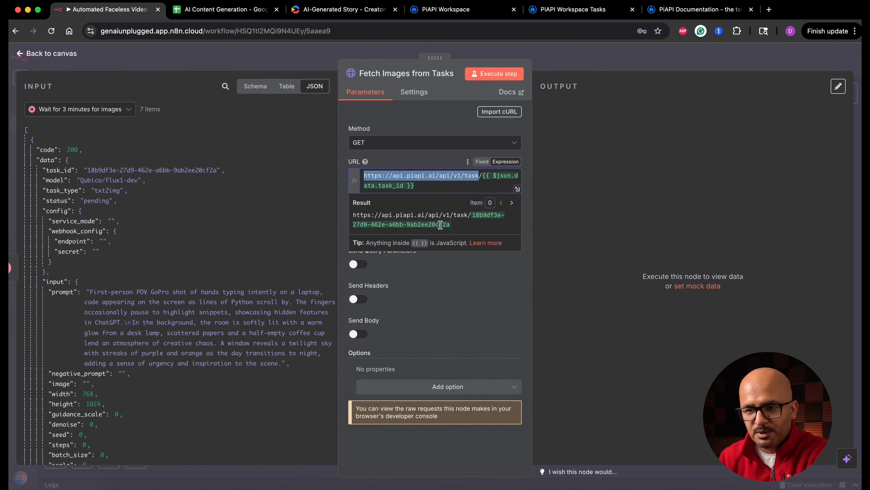
{"action": "left_click", "coordinate": [344, 206]}
Set Fetch Images from Tasks to generic Header Auth using the PIAPI Auth credential, and execute the node.
{"action": "left_click", "coordinate": [412, 234]}
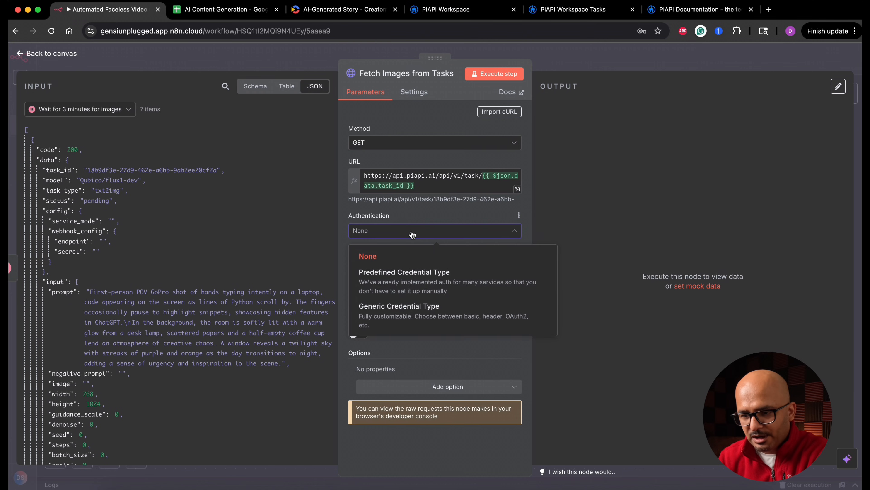
{"action": "left_click", "coordinate": [406, 315]}
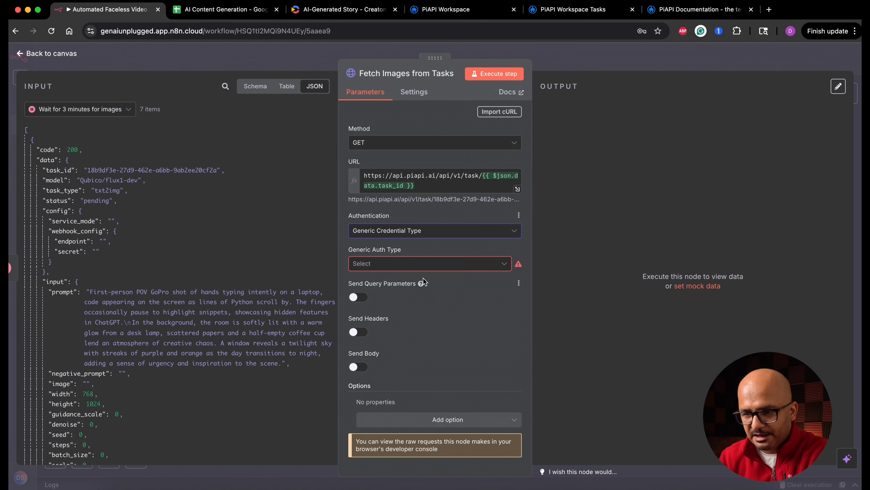
{"action": "left_click", "coordinate": [426, 267]}
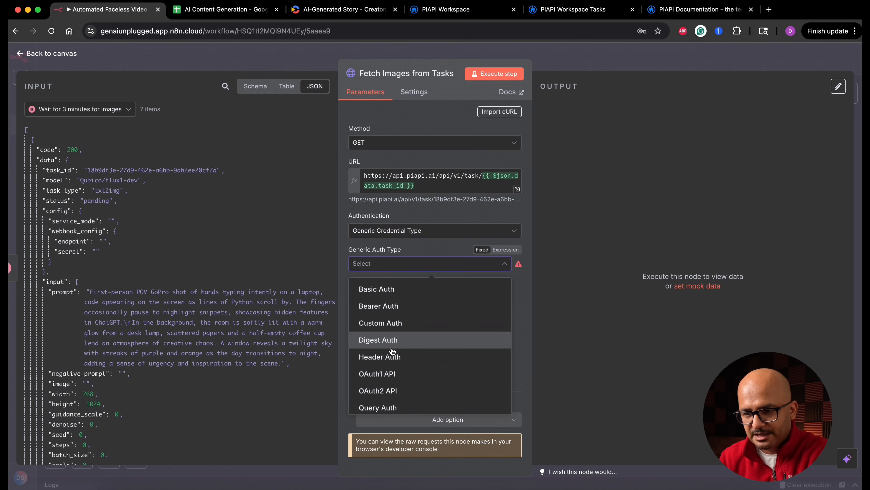
{"action": "left_click", "coordinate": [399, 357]}
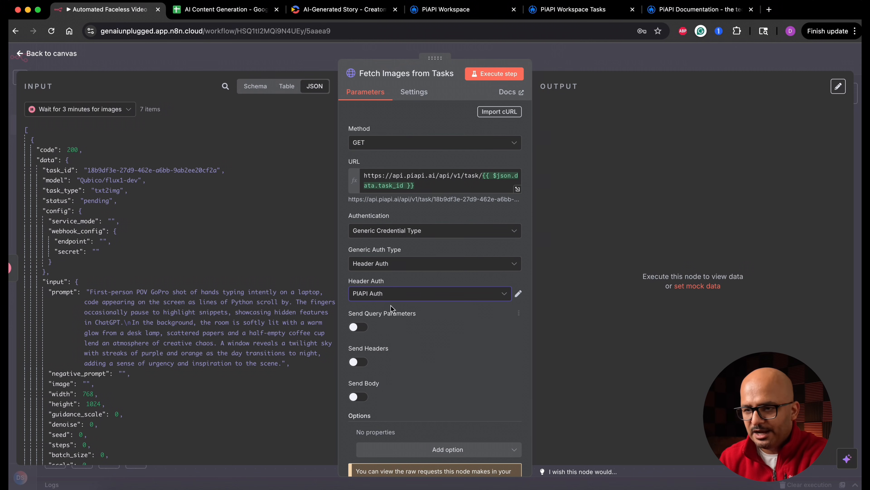
{"action": "left_click", "coordinate": [510, 77]}
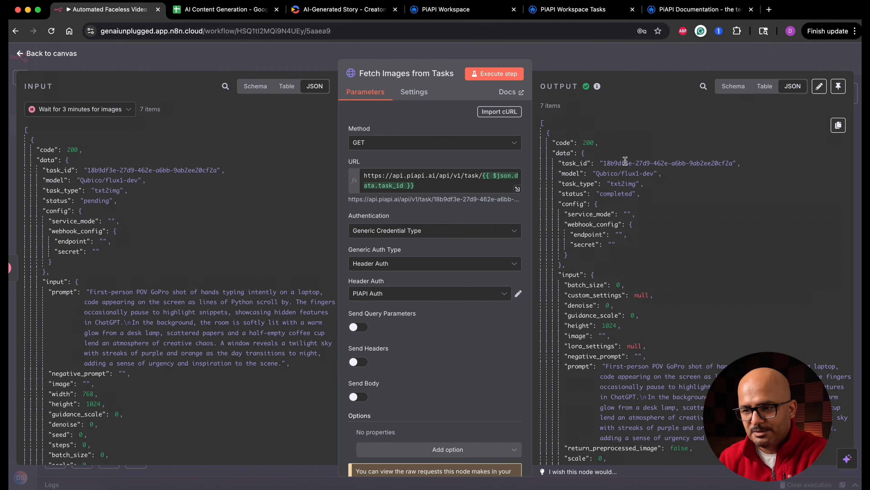
Open the image_url from the first output item in a new browser tab, without the stray trailing quotation mark.
{"action": "scroll", "coordinate": [610, 277], "scroll_direction": "down", "scroll_amount": 5}
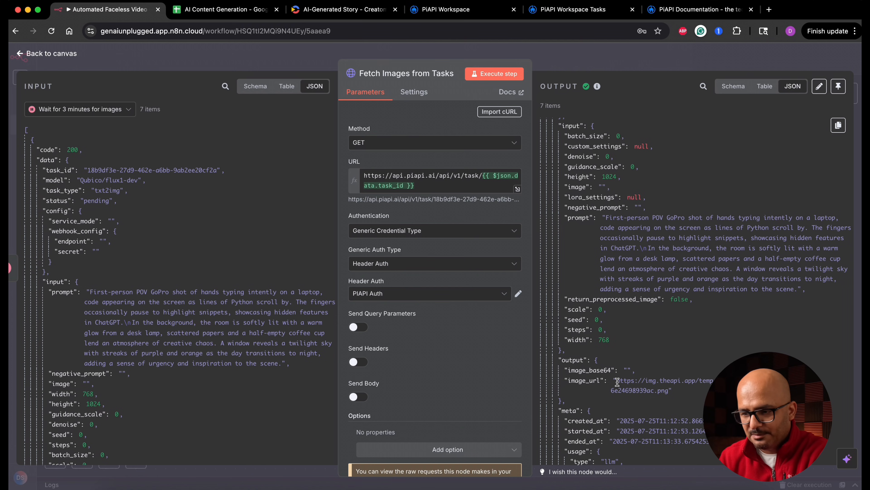
{"action": "left_click_drag", "start_coordinate": [617, 380], "coordinate": [673, 391]}
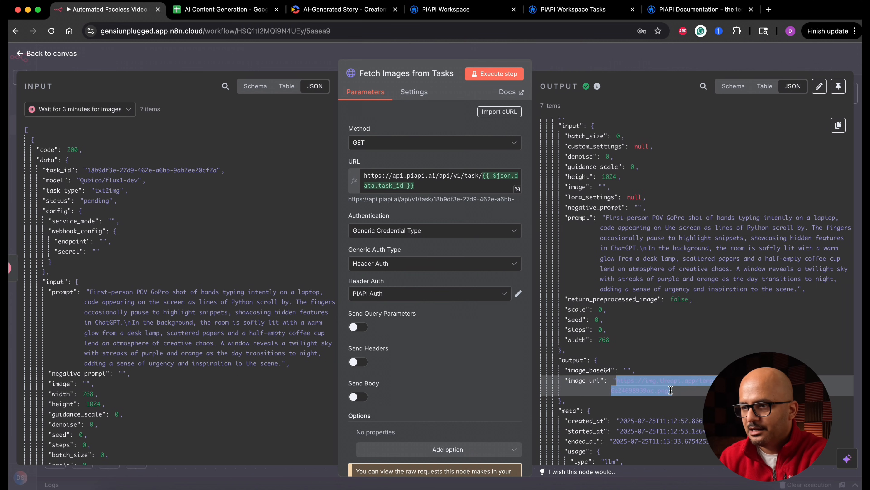
{"action": "left_click", "coordinate": [769, 9]}
{"action": "type", "text": "https://img.theapi.app/temp/b0b7f4bf-b571-4e95-b542-6e24698939ac.png\""}
{"action": "key", "text": "Return"}
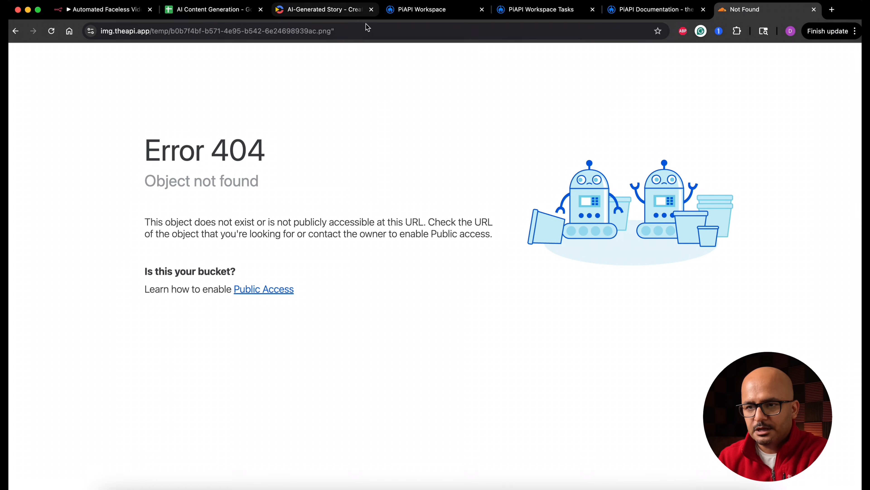
{"action": "left_click", "coordinate": [368, 31]}
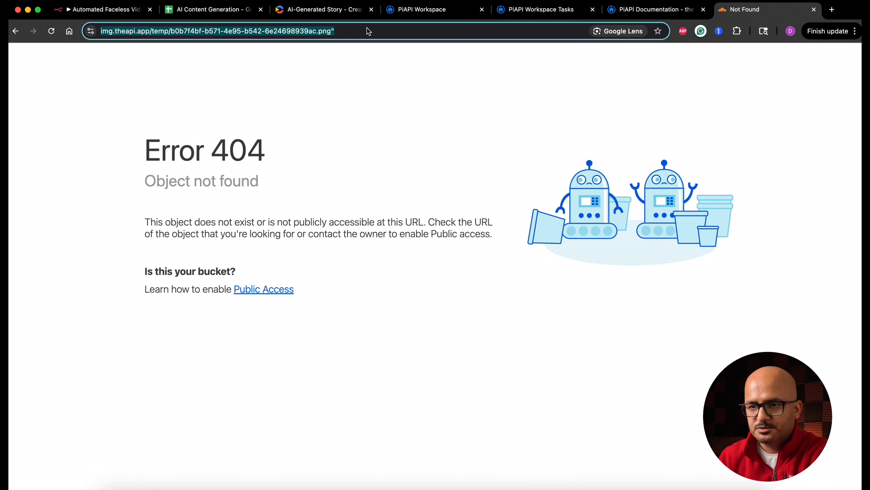
{"action": "left_click", "coordinate": [368, 31]}
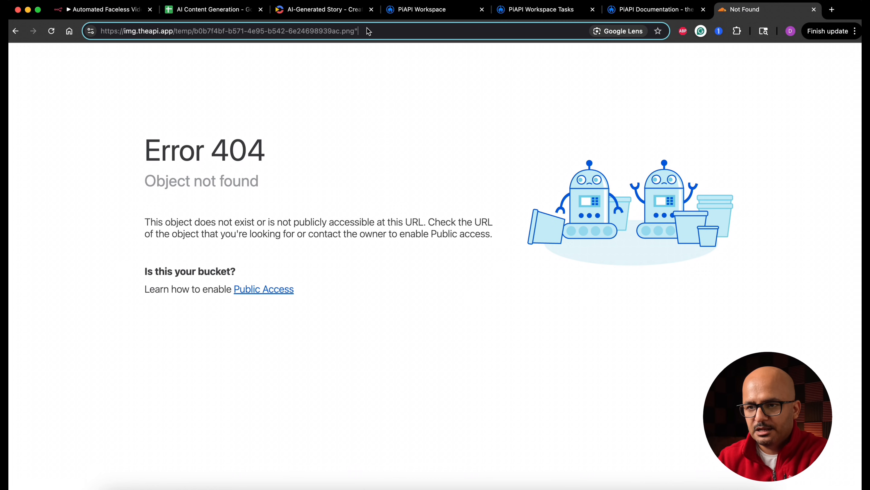
{"action": "key", "text": "BackSpace"}
{"action": "key", "text": "Return"}
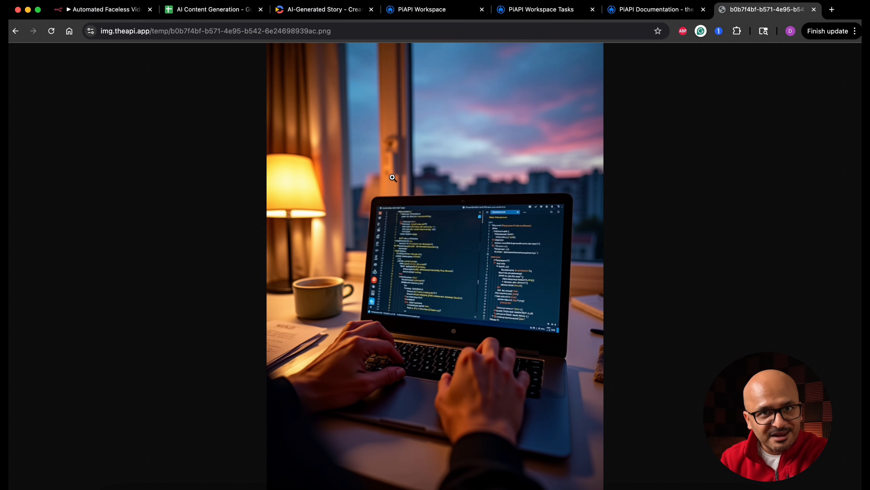
Back in n8n, add an If node after Fetch Images from Tasks.
{"action": "left_click", "coordinate": [114, 9]}
{"action": "left_click", "coordinate": [70, 55]}
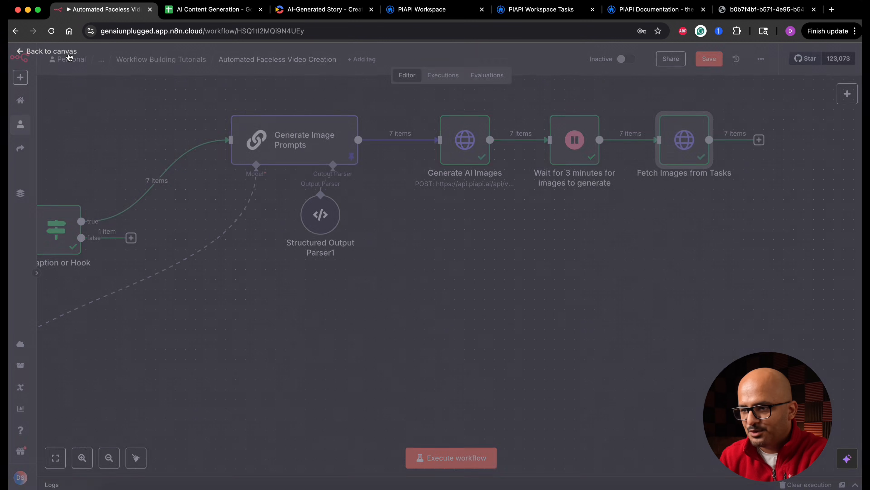
{"action": "scroll", "coordinate": [662, 263], "scroll_direction": "right", "scroll_amount": 10}
{"action": "scroll", "coordinate": [661, 263], "scroll_direction": "up", "scroll_amount": 5}
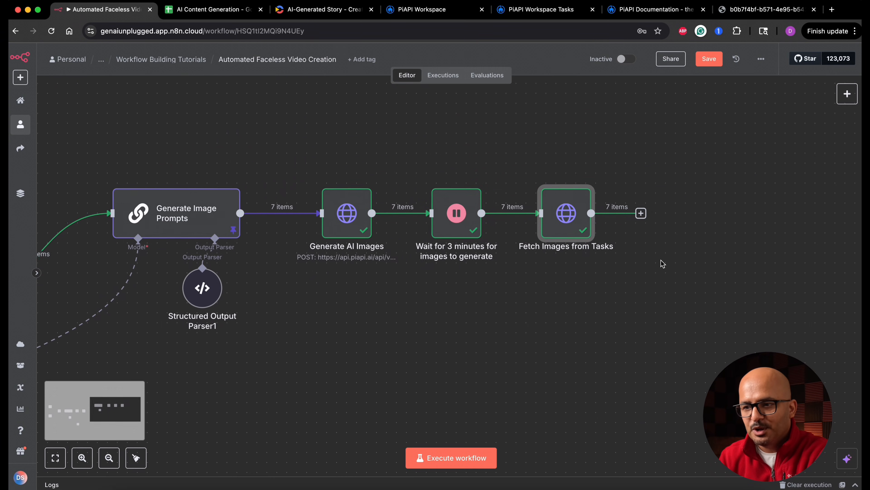
{"action": "left_click", "coordinate": [592, 218]}
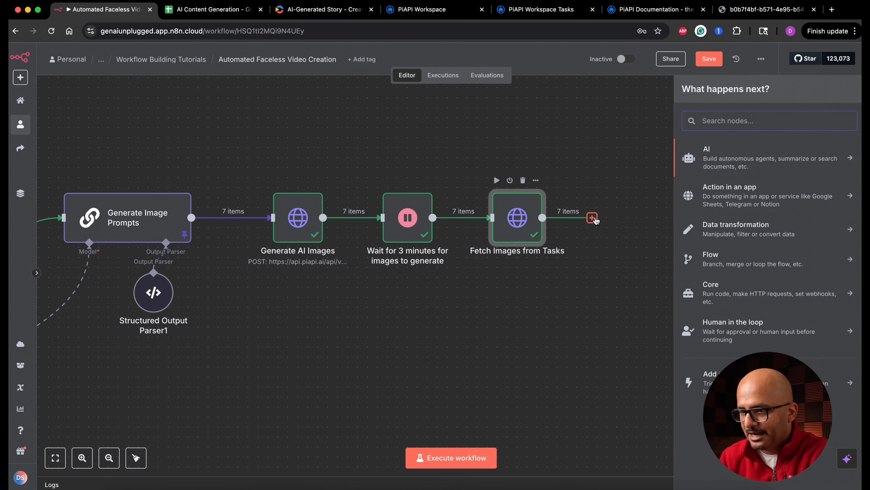
{"action": "type", "text": "if"}
{"action": "left_click", "coordinate": [719, 152]}
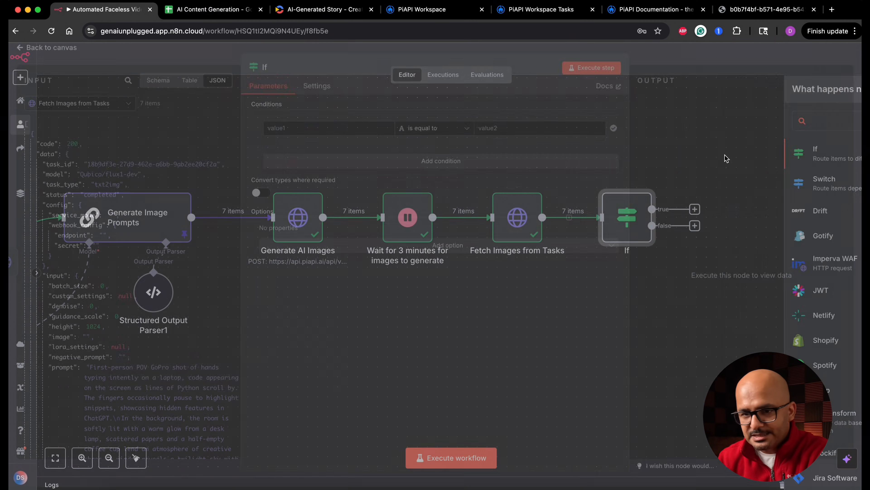
Set the If condition to {{ $json.data.status }} is equal to "failed".
{"action": "left_click_drag", "start_coordinate": [60, 202], "coordinate": [329, 134]}
{"action": "left_click", "coordinate": [535, 135]}
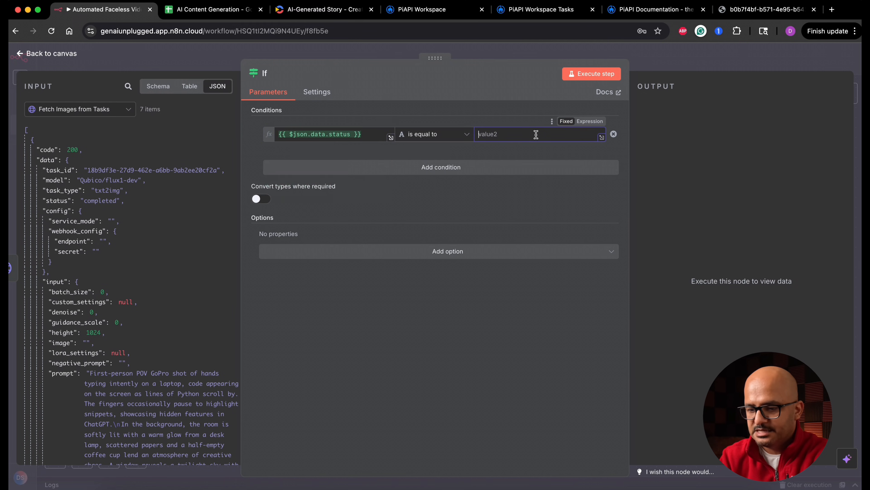
{"action": "type", "text": "failed"}
Try to rename the If node as "Check for error in images".
{"action": "left_click", "coordinate": [266, 74]}
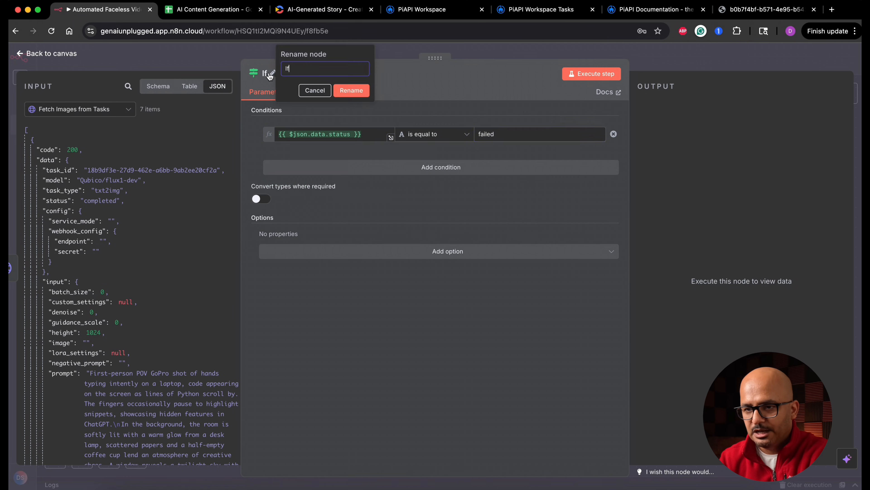
{"action": "type", "text": "Check for error in images"}
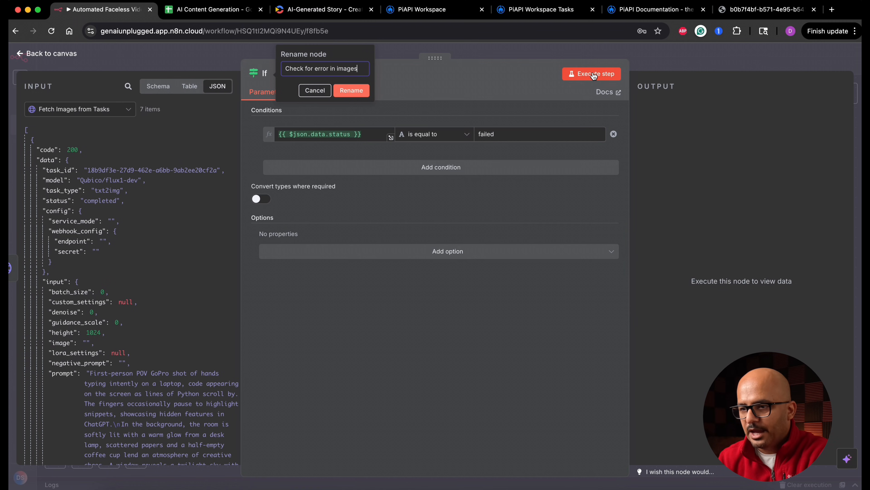
Execute the If node and add a Stop and Error node to its true output.
{"action": "left_click", "coordinate": [594, 75]}
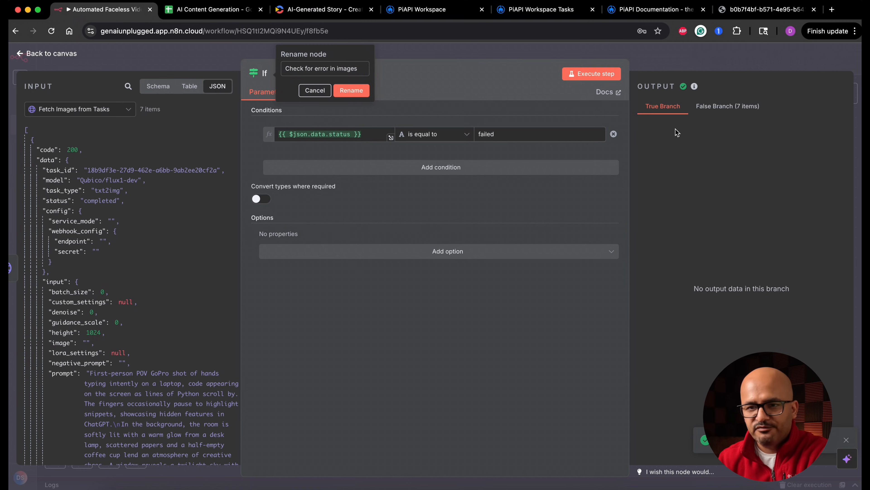
{"action": "left_click", "coordinate": [66, 54]}
{"action": "left_click_drag", "start_coordinate": [695, 210], "coordinate": [764, 188]}
{"action": "type", "text": "stop"}
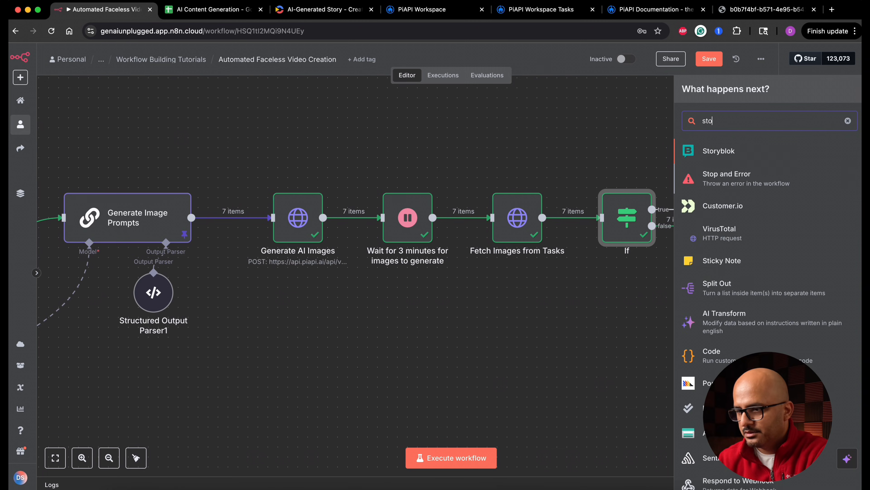
{"action": "left_click", "coordinate": [729, 154]}
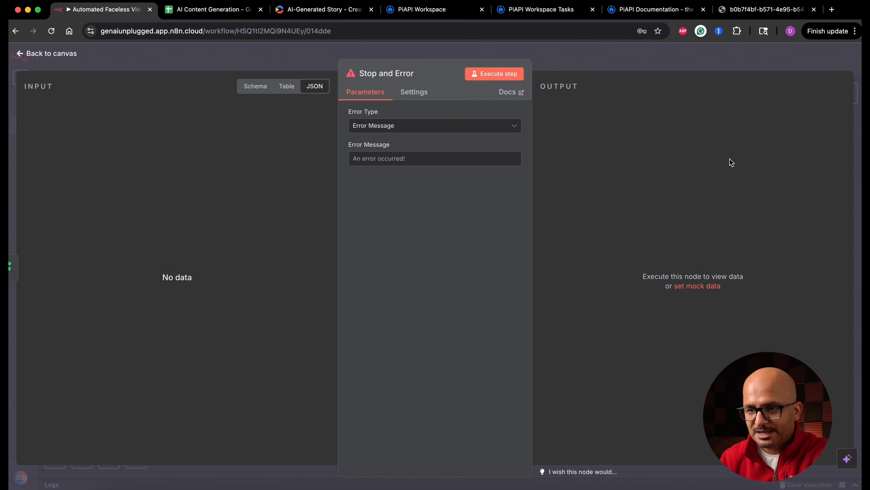
Set the error message of Stop and Error to "An error occured while generating an image in PIAPI" and return to the canvas.
{"action": "left_click", "coordinate": [384, 159]}
{"action": "type", "text": "A"}
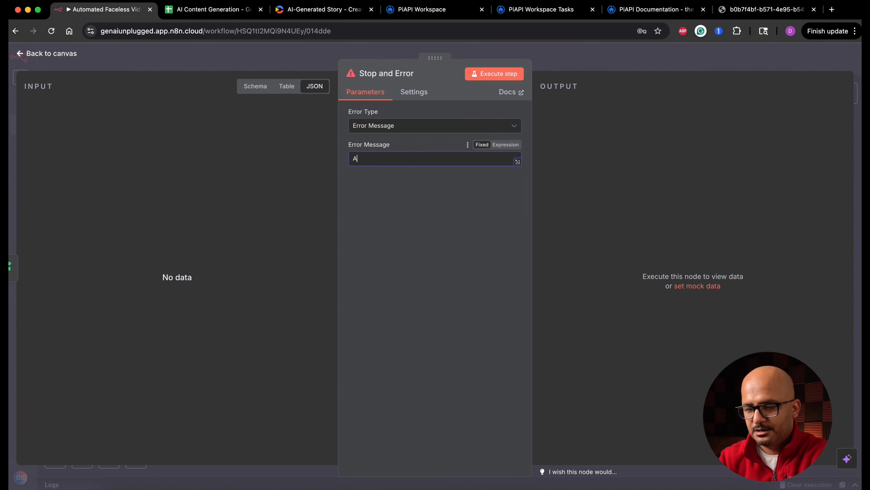
{"action": "type", "text": "n error occured while"}
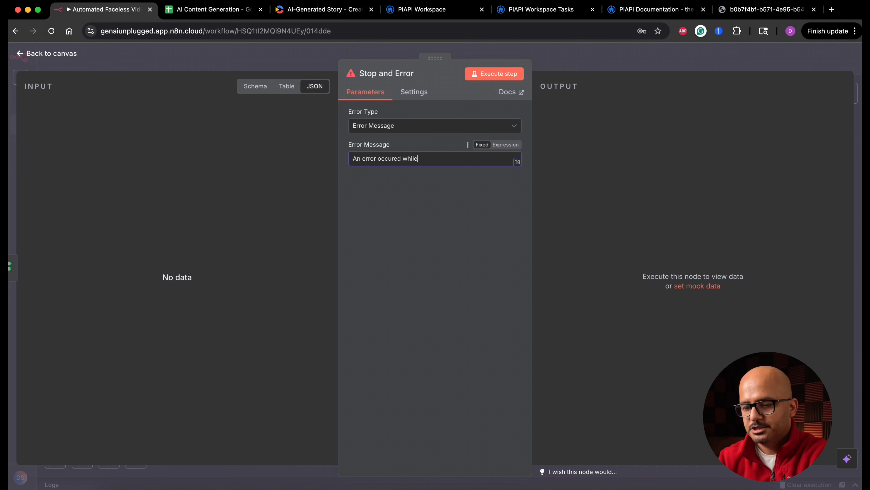
{"action": "type", "text": " generating an image in PiAPI"}
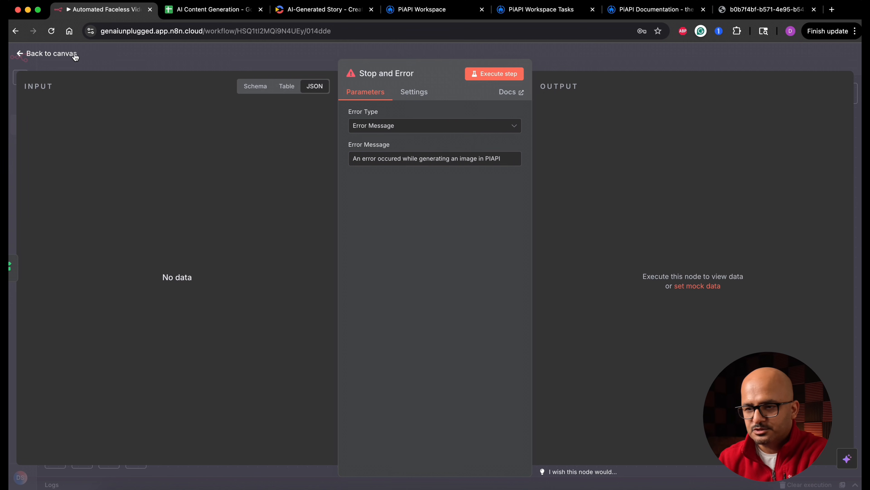
{"action": "left_click", "coordinate": [70, 53]}
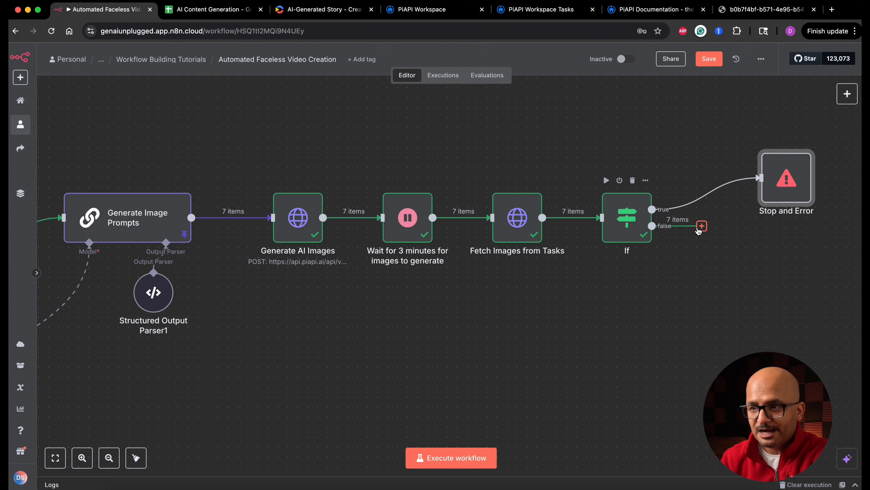
Look over the PiAPI documentation overview and its list of model endpoints.
{"action": "left_click", "coordinate": [635, 12]}
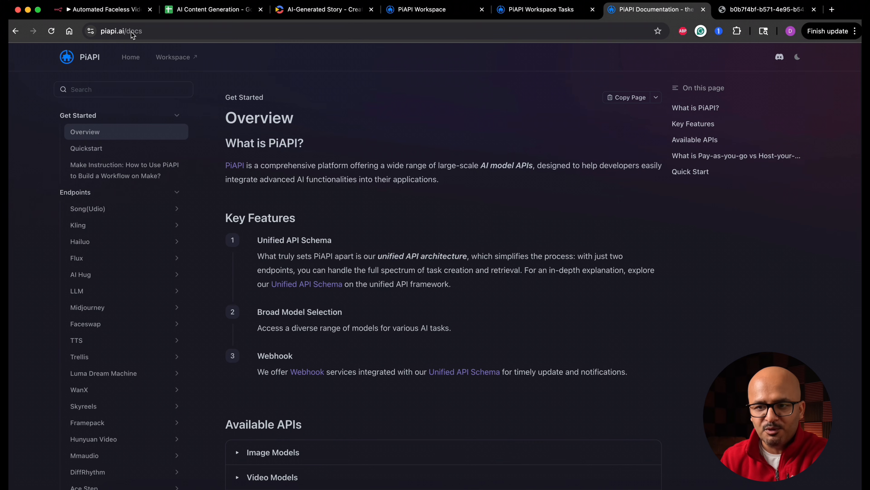
{"action": "left_click_drag", "start_coordinate": [226, 143], "coordinate": [287, 143]}
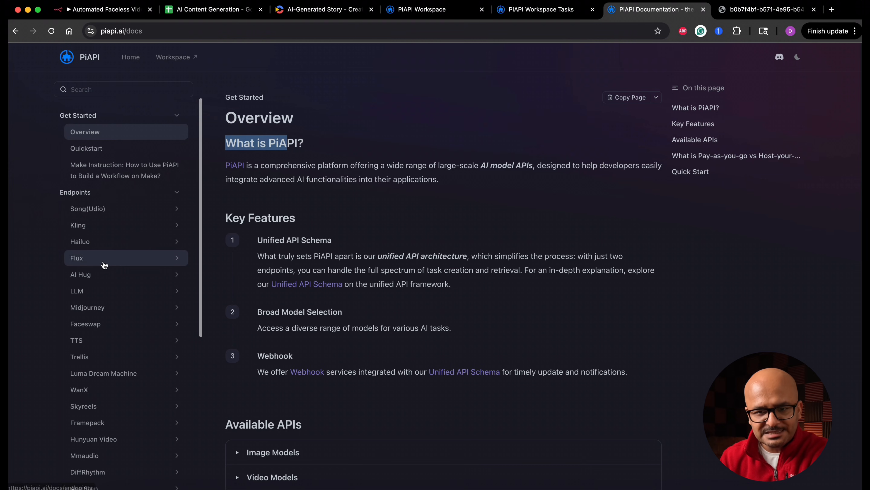
{"action": "scroll", "coordinate": [105, 333], "scroll_direction": "down", "scroll_amount": 3}
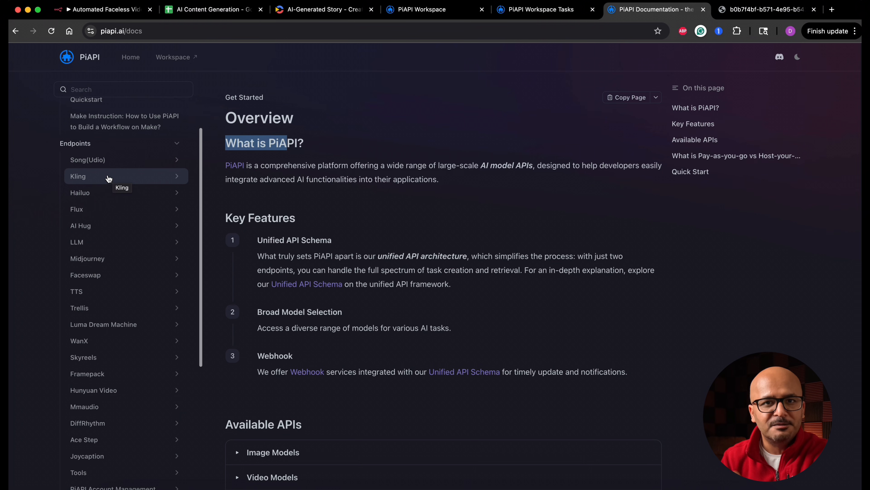
Back in n8n, add an HTTP Request node to the If node's false output and rename it as "Generate Videos from Images".
{"action": "left_click", "coordinate": [124, 9]}
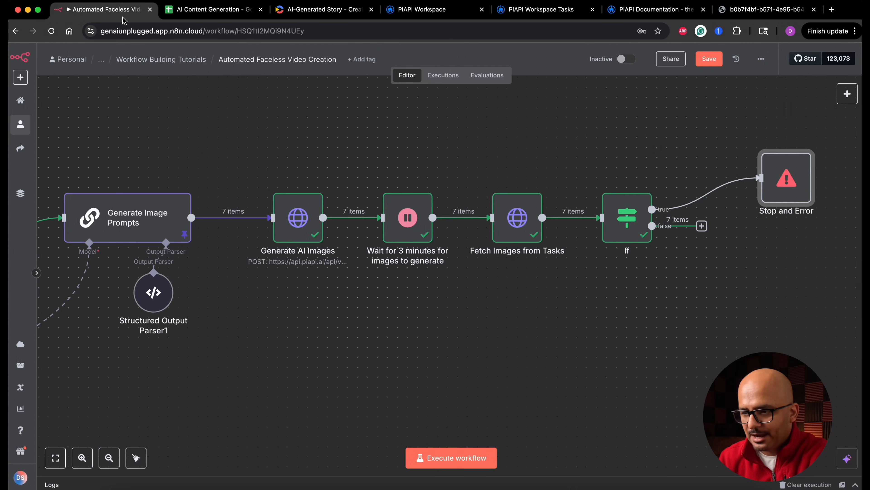
{"action": "left_click_drag", "start_coordinate": [701, 227], "coordinate": [272, 315]}
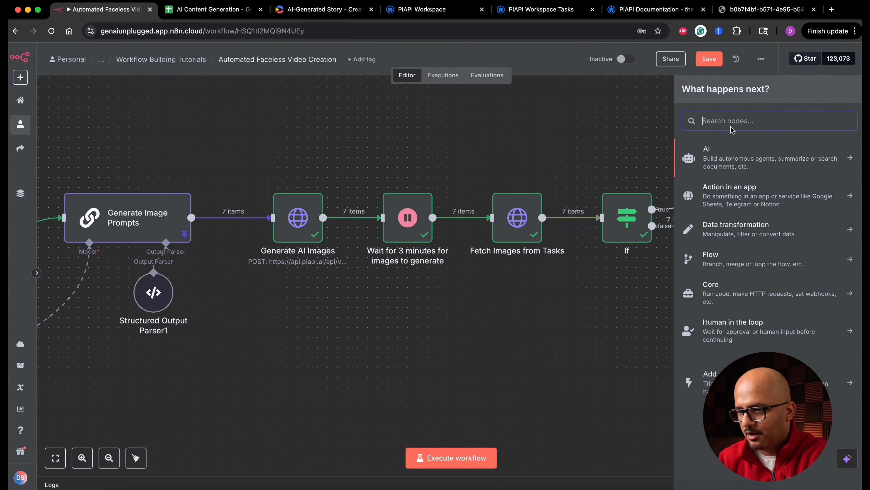
{"action": "type", "text": "htt"}
{"action": "left_click", "coordinate": [755, 165]}
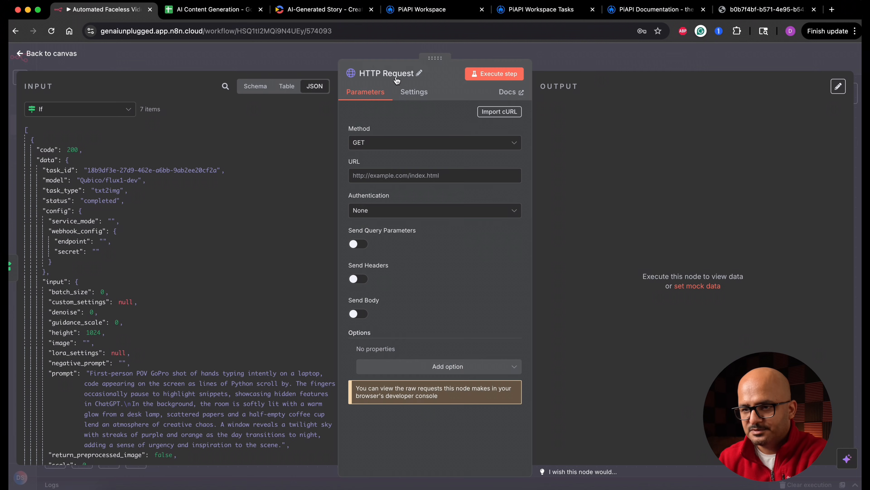
{"action": "left_click", "coordinate": [415, 75]}
{"action": "key", "text": "ctrl+a"}
{"action": "type", "text": "Gener"}
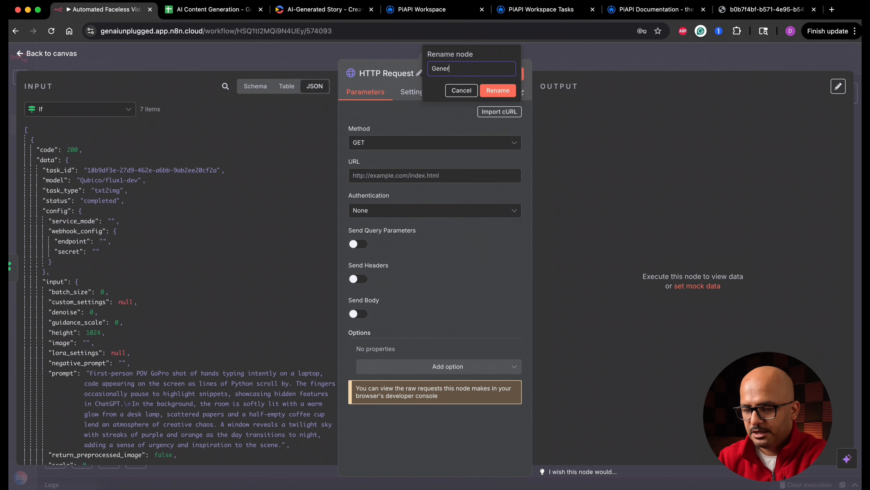
{"action": "type", "text": "ate Videos from Images"}
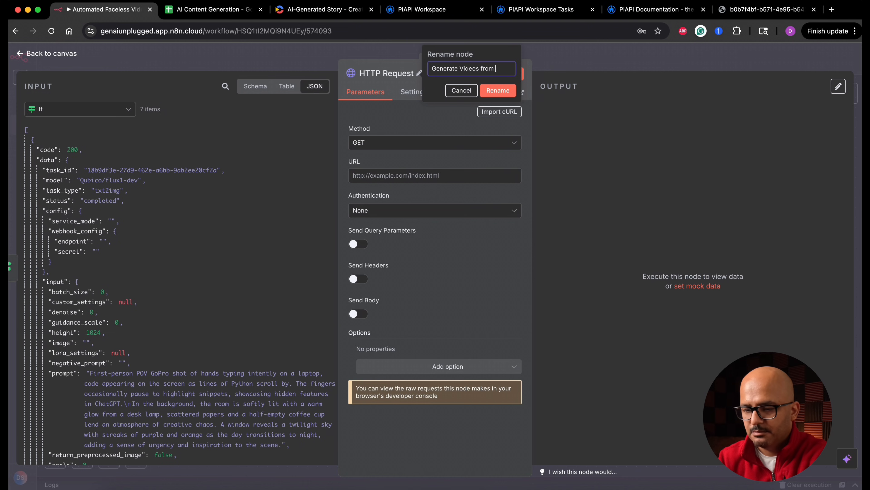
{"action": "key", "text": "Return"}
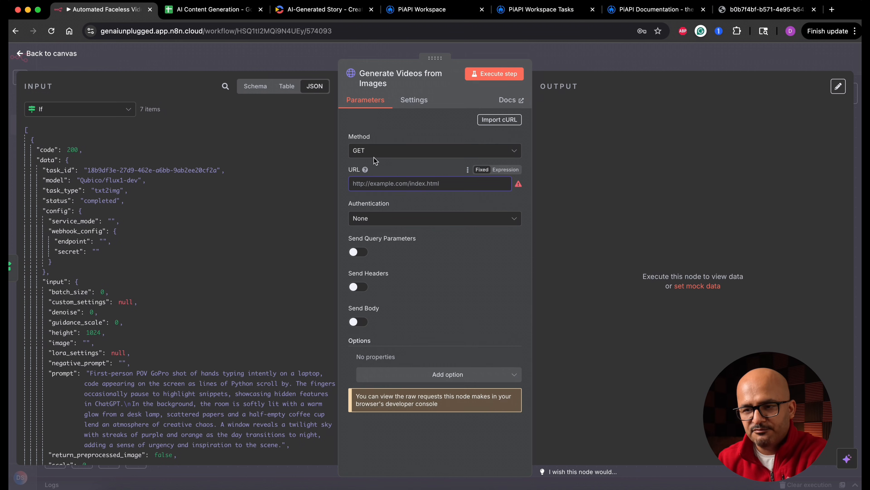
{"action": "left_click", "coordinate": [400, 153]}
{"action": "left_click", "coordinate": [385, 261]}
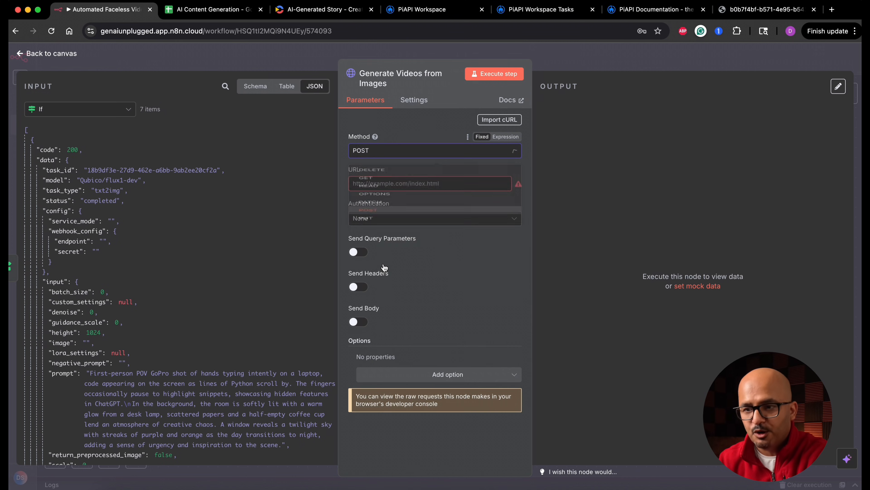
{"action": "left_click", "coordinate": [399, 185]}
{"action": "type", "text": "https://api.piapi.ai/api/v1/task"}
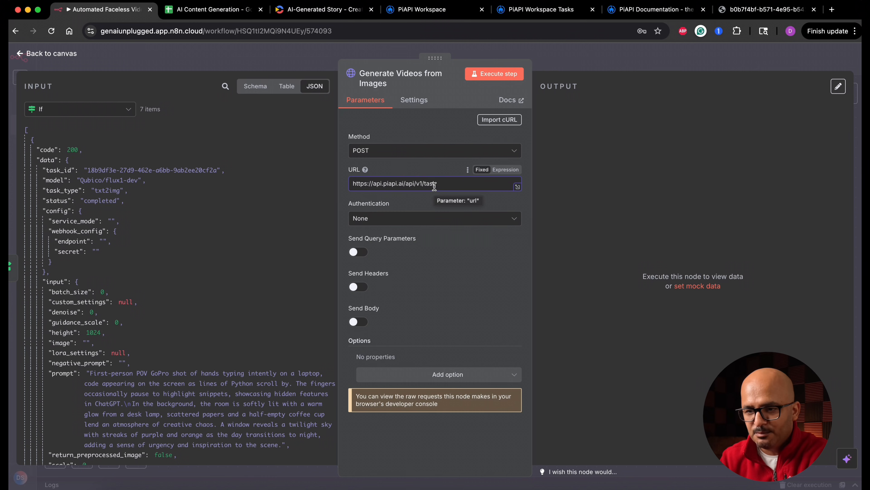
Set the authentication of Generate Videos from Images to Generic Credential Type with Header Auth.
{"action": "left_click", "coordinate": [427, 220]}
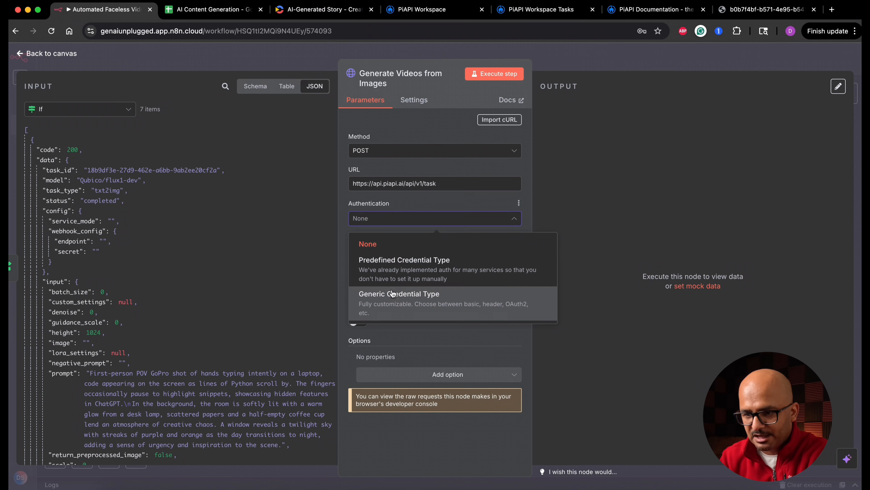
{"action": "left_click", "coordinate": [398, 298]}
{"action": "left_click", "coordinate": [428, 251]}
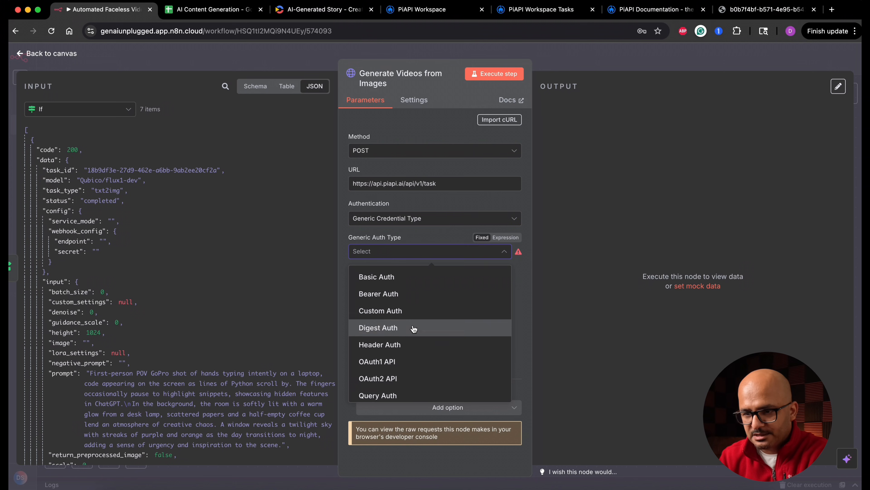
{"action": "left_click", "coordinate": [414, 344]}
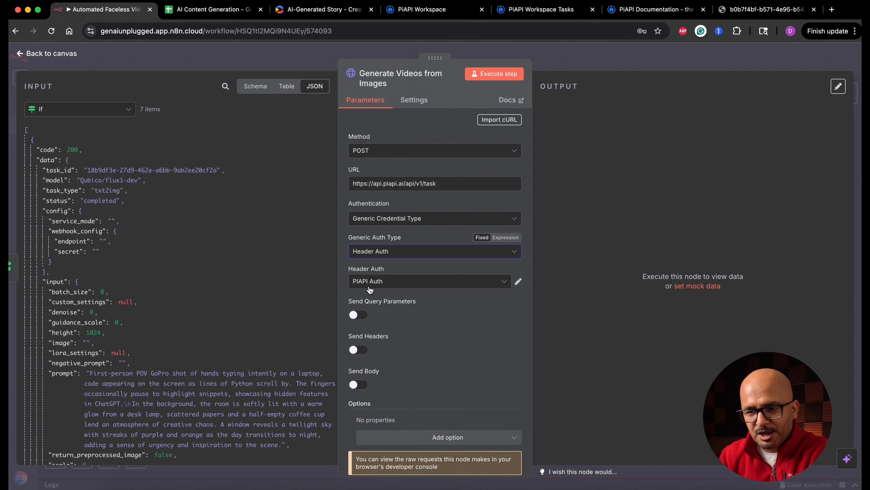
Enable sending a JSON body and paste the kling video_generation request as an expression using the input prompt and output image URL.
{"action": "left_click", "coordinate": [364, 385]}
{"action": "scroll", "coordinate": [411, 255], "scroll_direction": "down", "scroll_amount": 5}
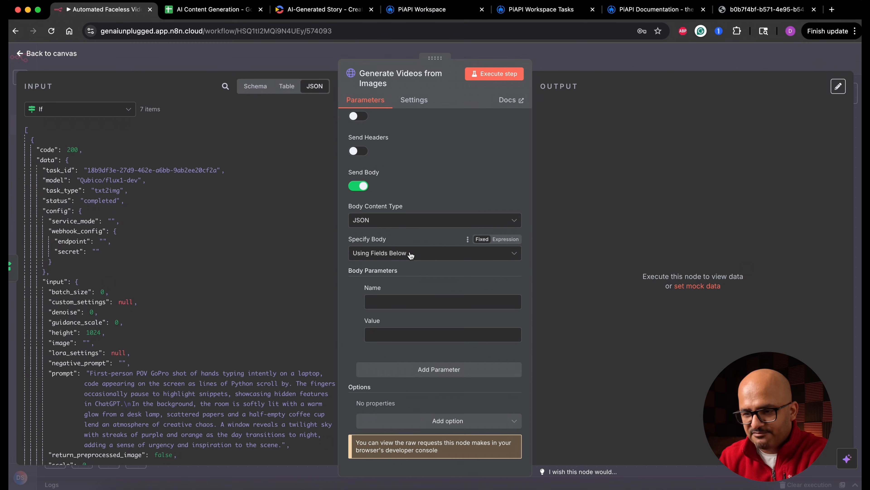
{"action": "left_click", "coordinate": [411, 253]}
{"action": "left_click", "coordinate": [391, 295]}
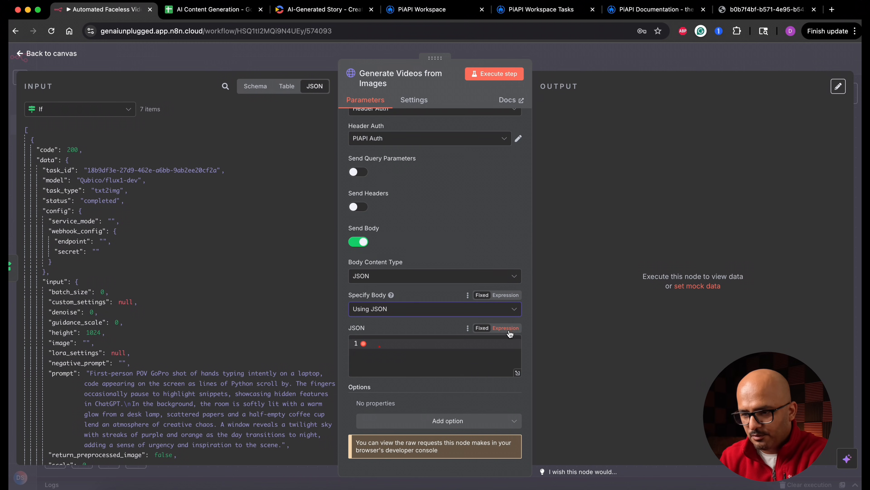
{"action": "left_click", "coordinate": [505, 328]}
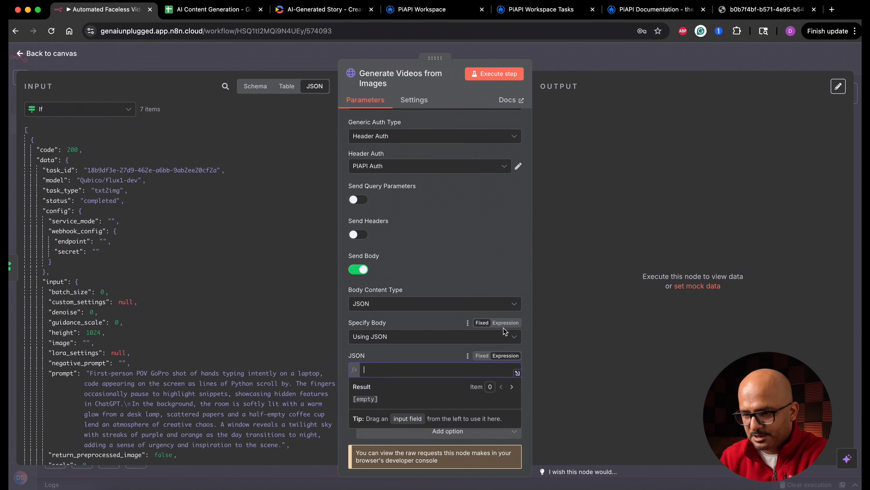
{"action": "left_click", "coordinate": [517, 373]}
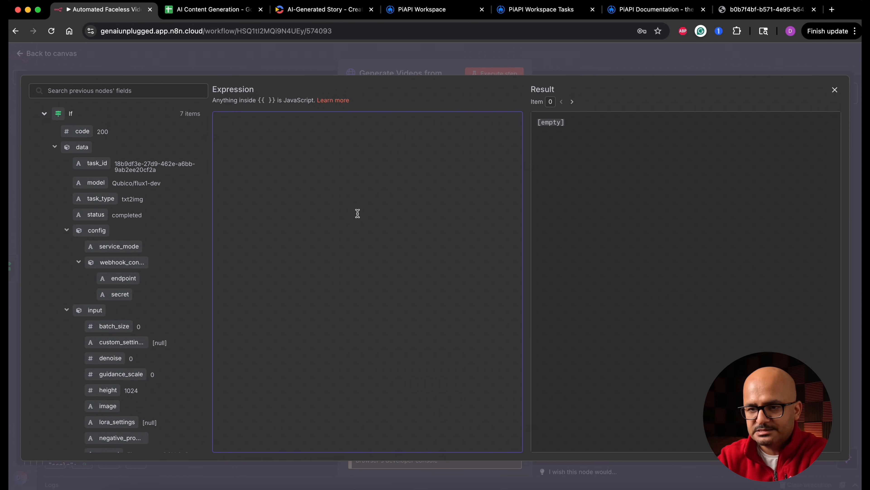
{"action": "type", "text": "{   \"model\": \"kling\",   \"task_type\": \"video_generation\",   \"input\": {     \"prompt\": \"{{ $json.data.input.prompt }}\",     \"negative_prompt\": \"blurry motion, distorted faces, unnatural lighting, over produced, bad quality\",     \"cfg_scale\": 0.5,     \"duration\": 5,     \"mode\": \"std\",     \"image_url\": \"{{ $json.data.output.image_url }}\",     \"version\": \"1.6\",     \"camera_control\": {       \"type\": \"simple\",       \"config\": {         \"horizontal\": 0,         \"vertical\": 0,         \"pan\": 0,         \"tilt\": 0,         \"roll\": 0,         \"zoom\": 5       }     }   },   \"config\": {} }"}
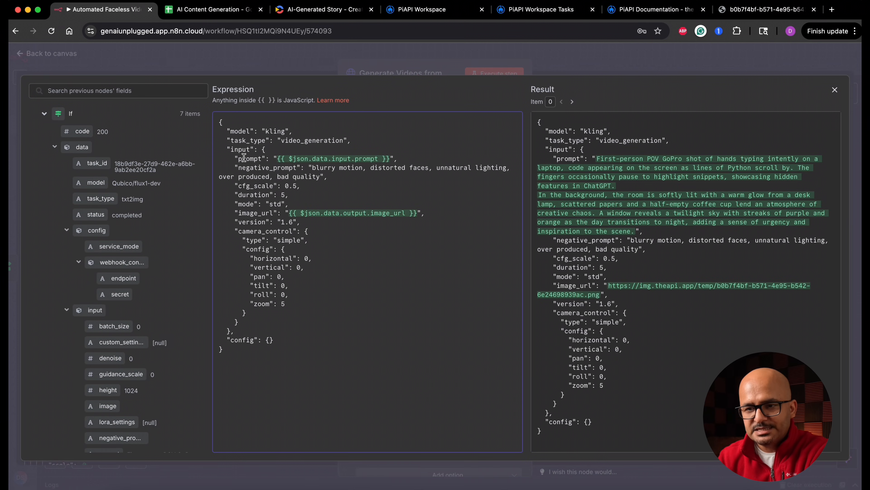
Review the model, task_type, mode and image_url fields of the request body, then close the expression editor.
{"action": "double_click", "coordinate": [239, 131]}
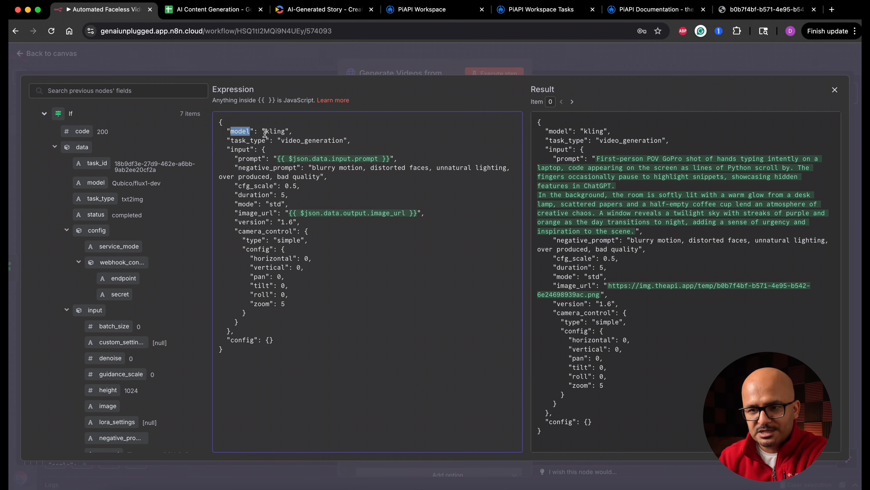
{"action": "double_click", "coordinate": [245, 141]}
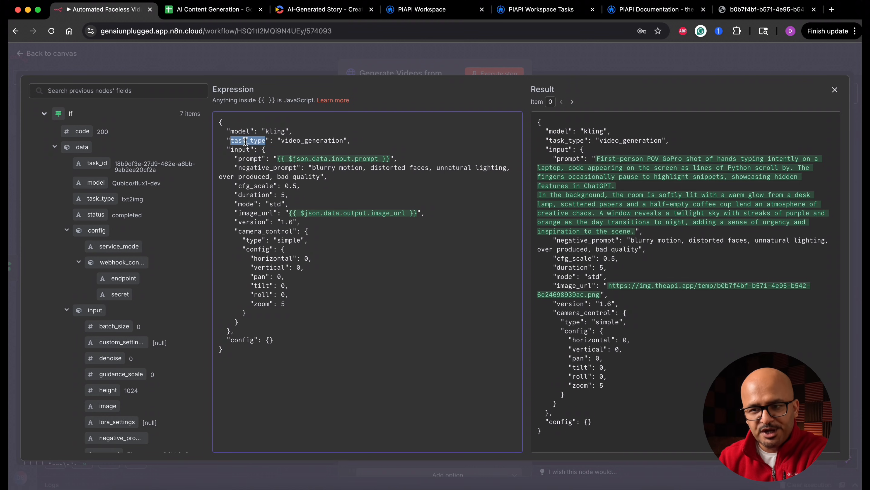
{"action": "left_click", "coordinate": [311, 143]}
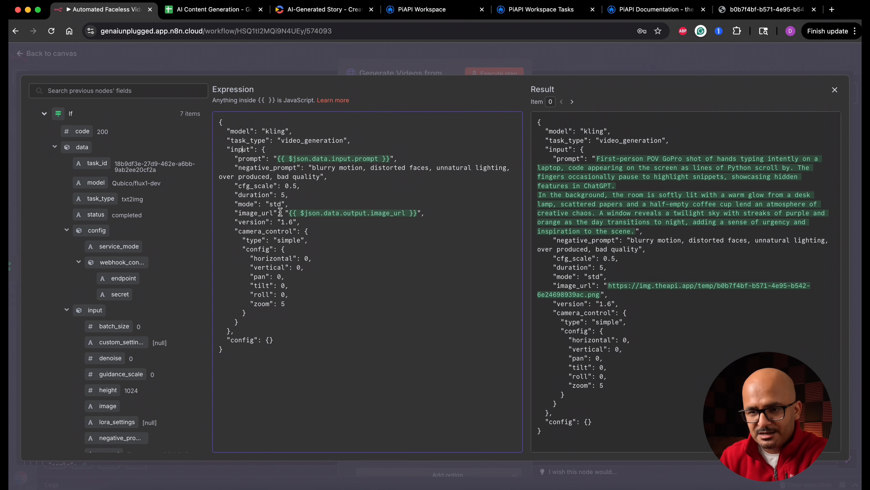
{"action": "double_click", "coordinate": [246, 204]}
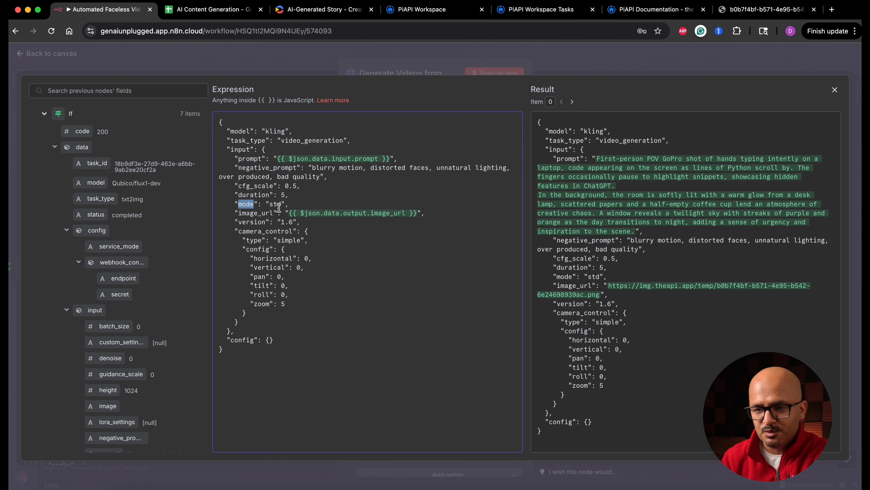
{"action": "double_click", "coordinate": [261, 212]}
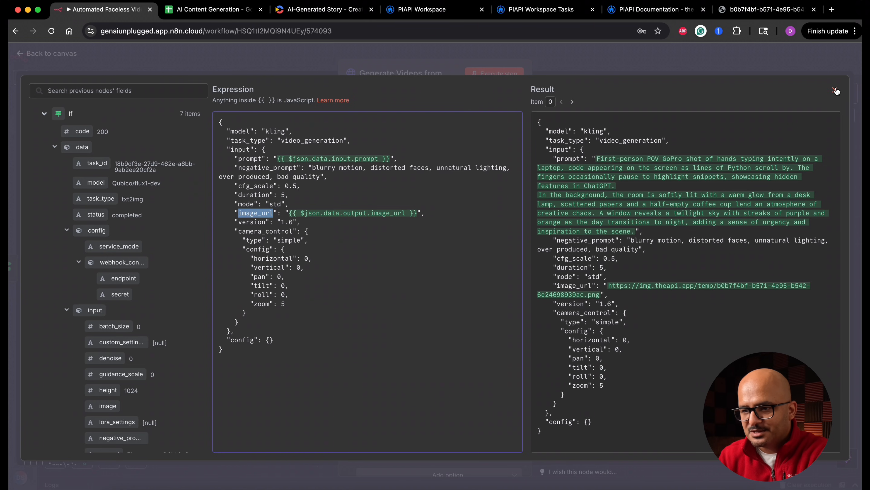
{"action": "key", "text": "Escape"}
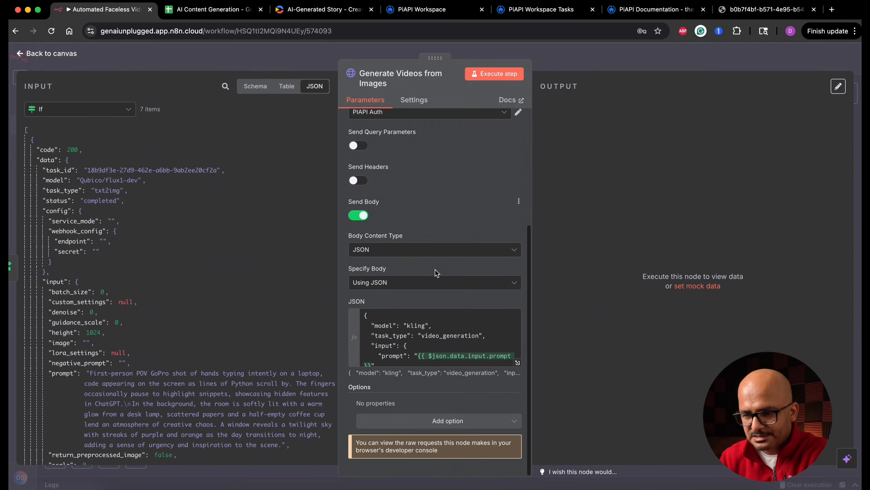
Add the Redirects option, execute Generate Videos from Images, check the returned task status and return to the canvas.
{"action": "left_click", "coordinate": [433, 424]}
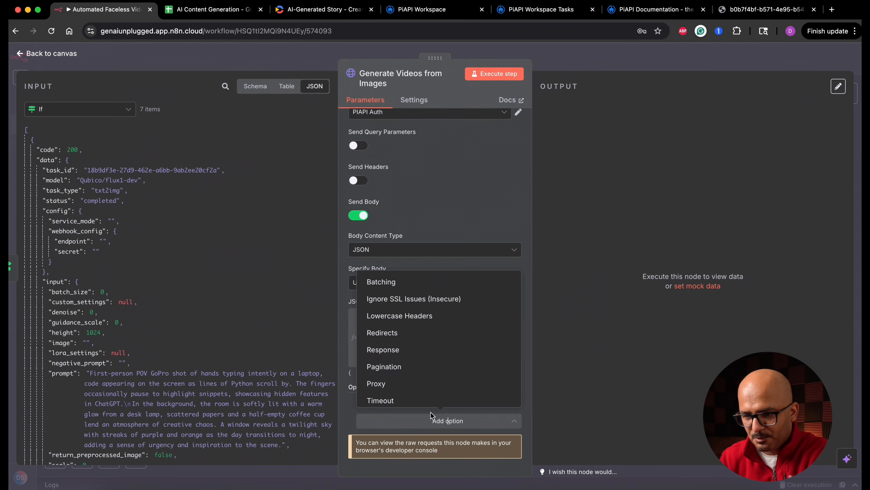
{"action": "left_click", "coordinate": [414, 334]}
{"action": "left_click", "coordinate": [494, 78]}
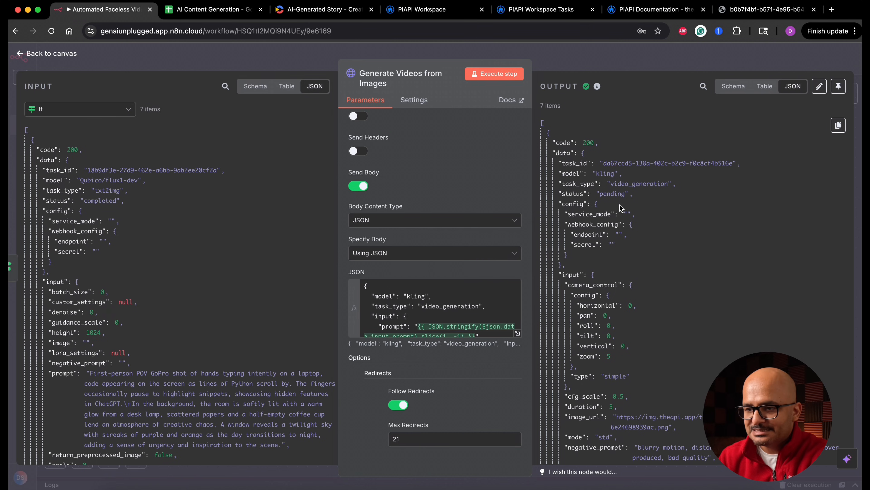
{"action": "double_click", "coordinate": [614, 194]}
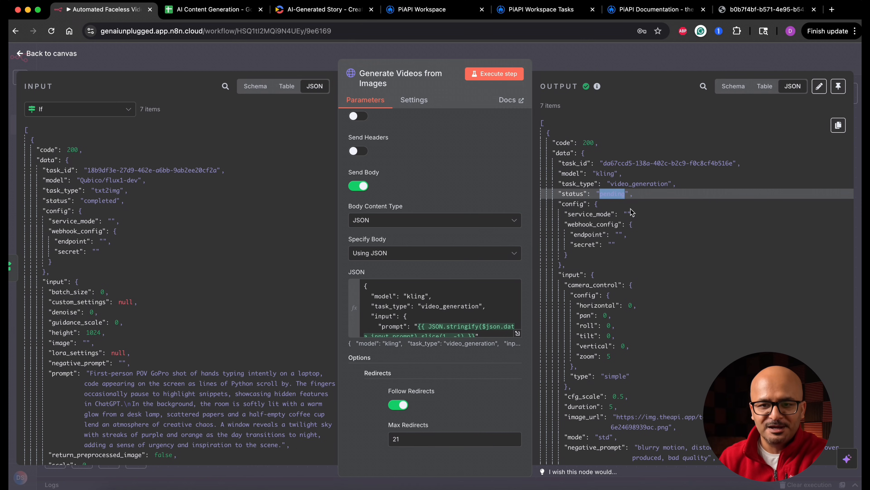
{"action": "left_click", "coordinate": [64, 55]}
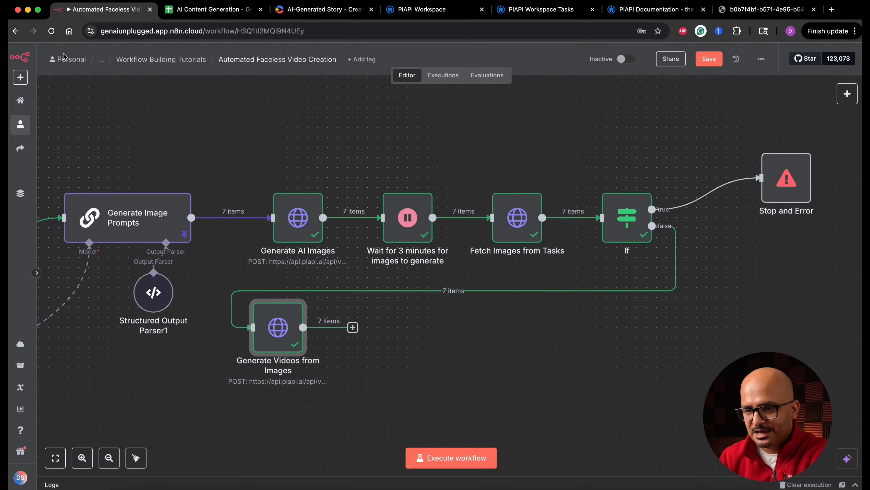
Add a Wait node after Generate Videos from Images and set its wait time to 10 minutes.
{"action": "left_click", "coordinate": [444, 291]}
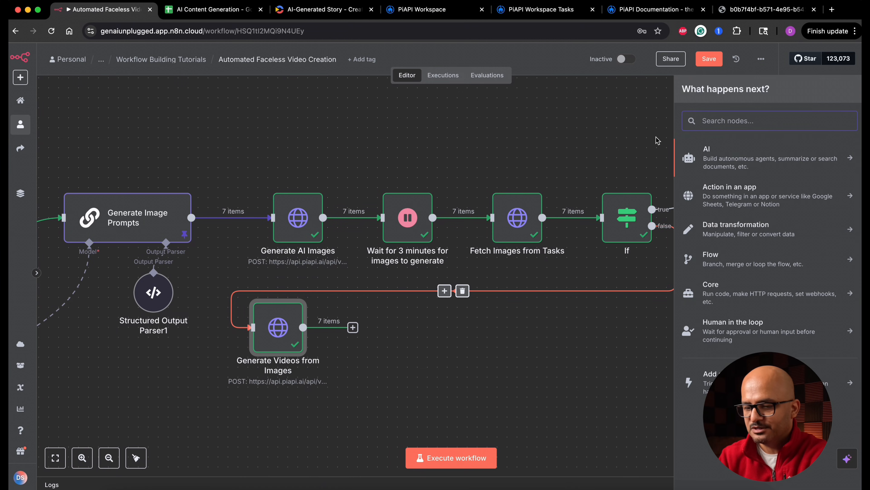
{"action": "type", "text": "wait"}
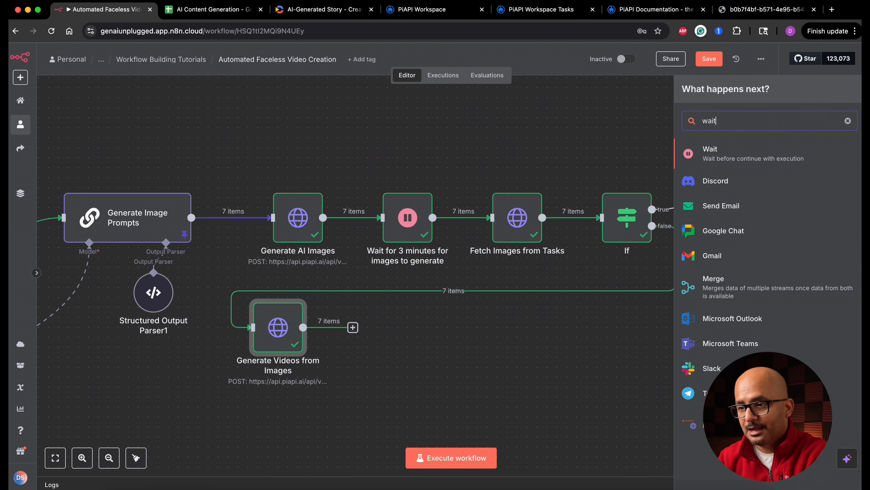
{"action": "left_click", "coordinate": [744, 159]}
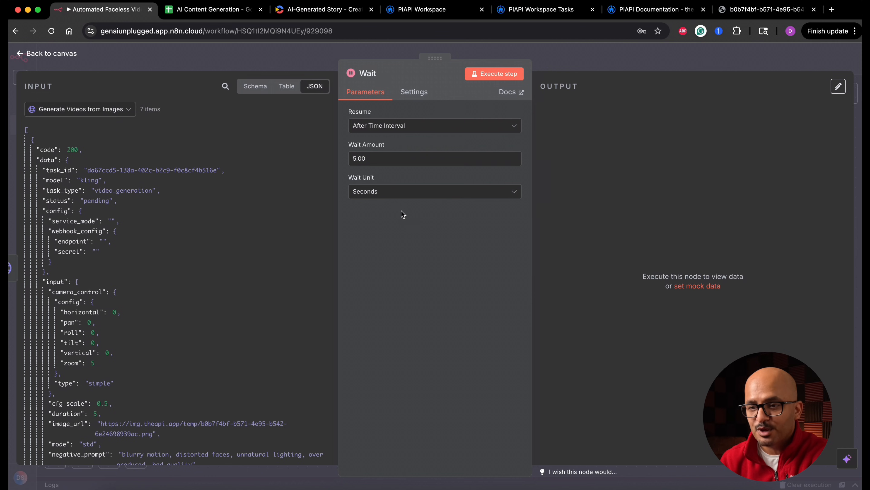
{"action": "double_click", "coordinate": [378, 158]}
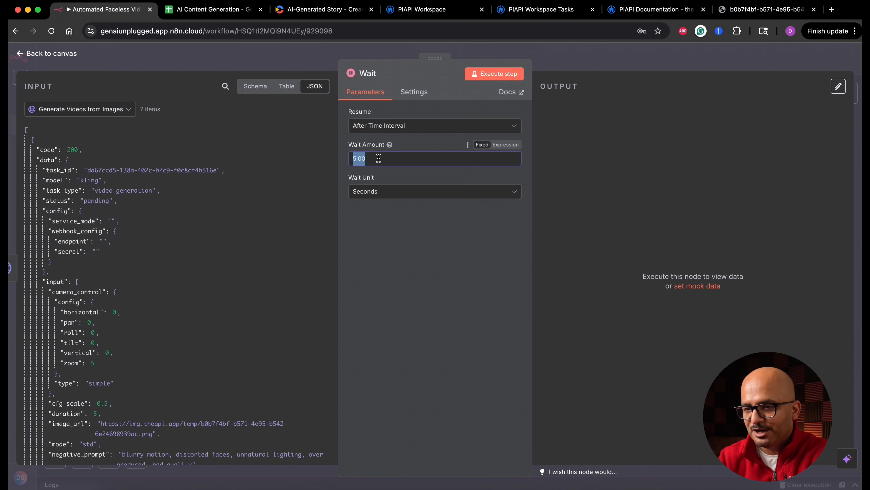
{"action": "type", "text": "10"}
{"action": "left_click", "coordinate": [394, 191]}
{"action": "left_click", "coordinate": [371, 233]}
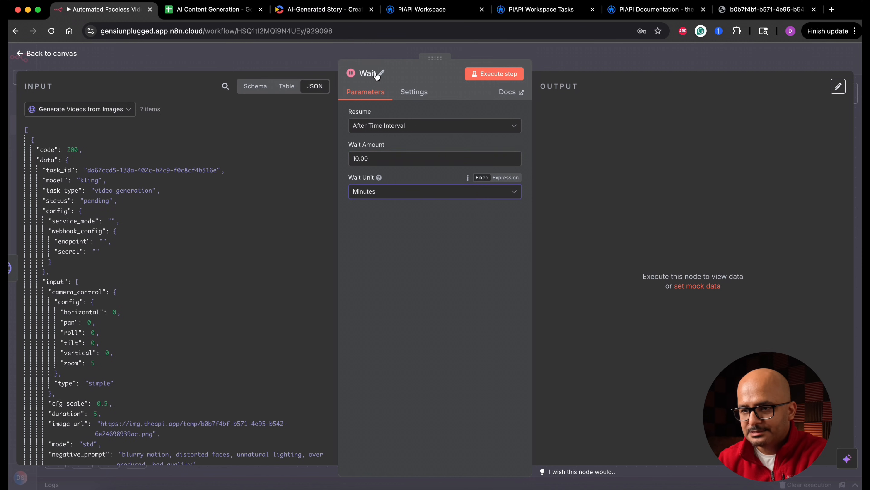
Rename the new Wait node as "Wait 10 minutes for video generation" and return to the canvas.
{"action": "left_click", "coordinate": [377, 75]}
{"action": "type", "text": "10 minutes for video generation"}
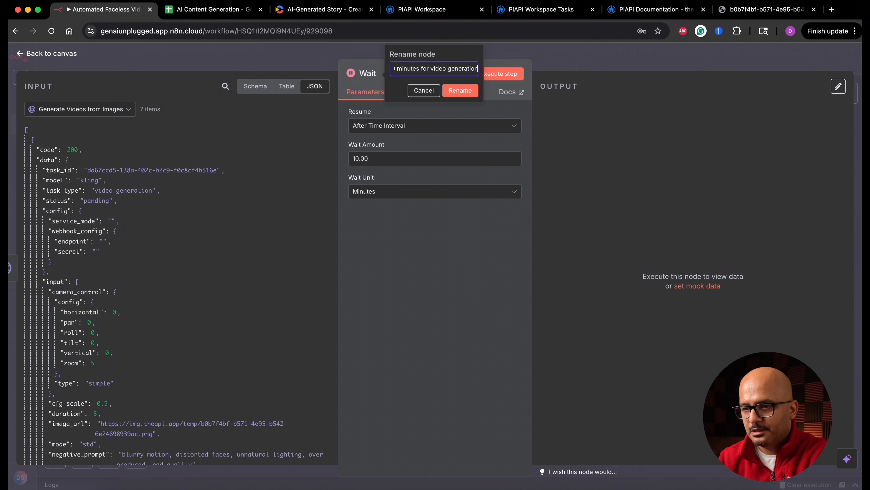
{"action": "left_click", "coordinate": [461, 90]}
{"action": "key", "text": "Escape"}
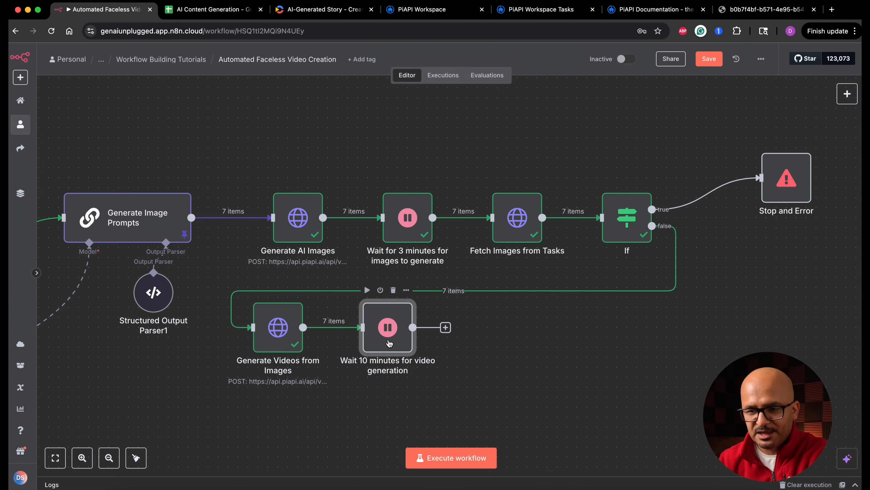
Pin the output data of the Generate AI Images and Fetch Images from Tasks nodes.
{"action": "left_click", "coordinate": [300, 239]}
{"action": "double_click", "coordinate": [300, 239]}
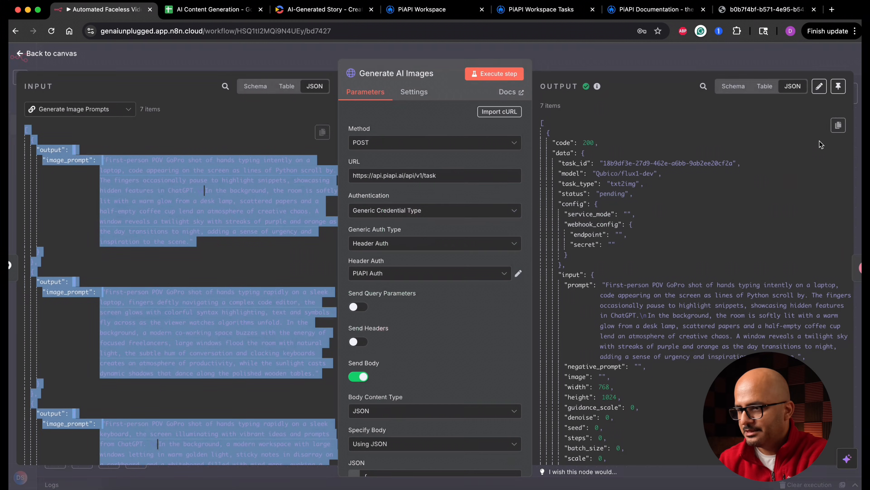
{"action": "left_click", "coordinate": [838, 107]}
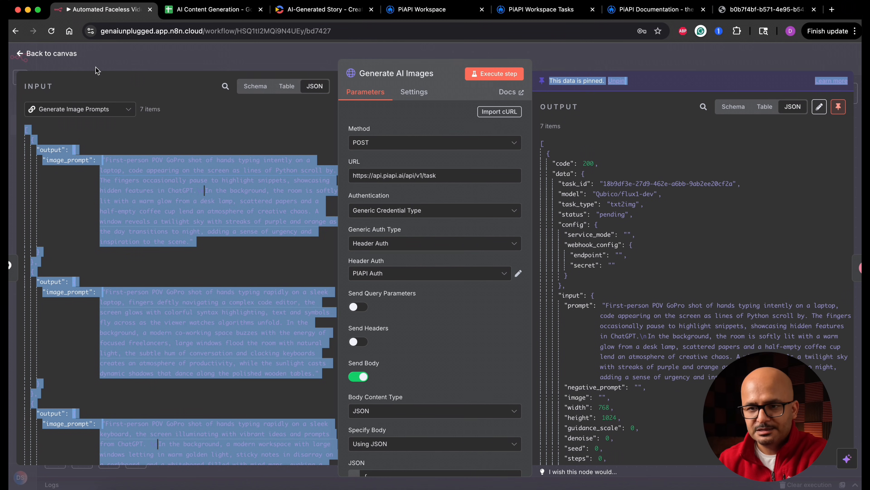
{"action": "left_click", "coordinate": [70, 54]}
{"action": "left_click", "coordinate": [517, 233]}
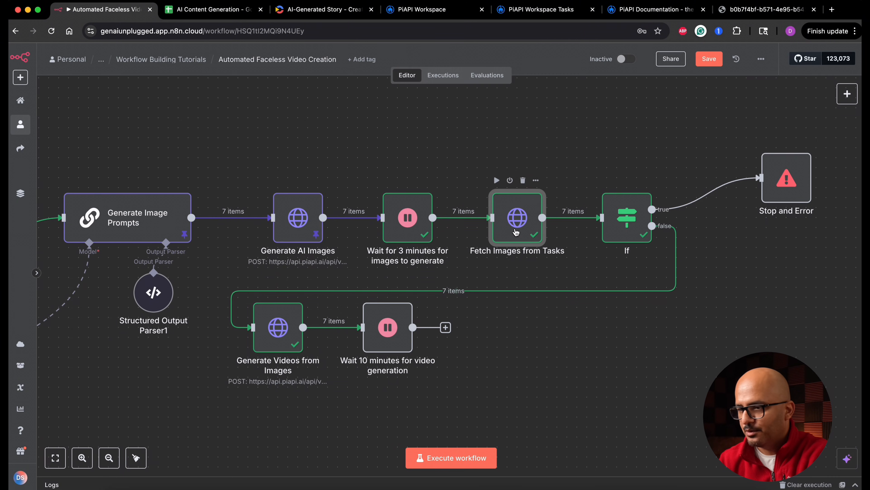
{"action": "double_click", "coordinate": [516, 234]}
{"action": "left_click", "coordinate": [839, 87]}
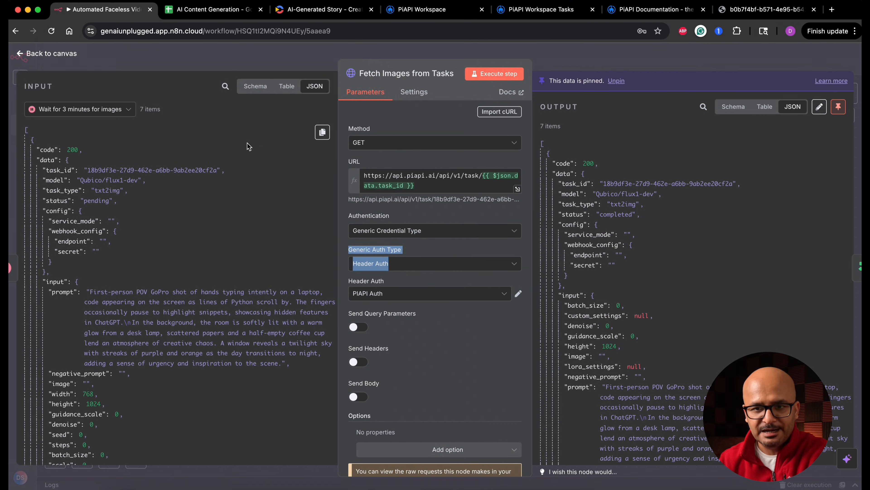
{"action": "left_click", "coordinate": [70, 57]}
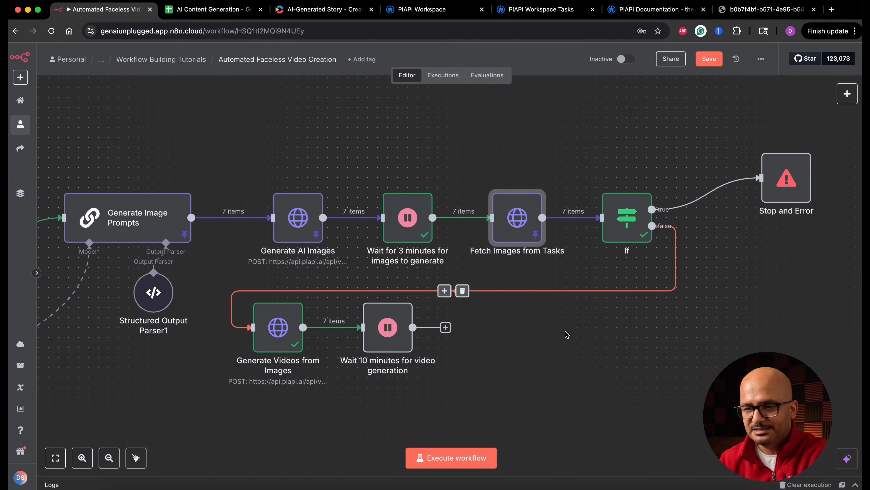
Pin the output data of Generate Videos from Images, then execute the Wait 10 minutes for video generation node.
{"action": "double_click", "coordinate": [289, 335]}
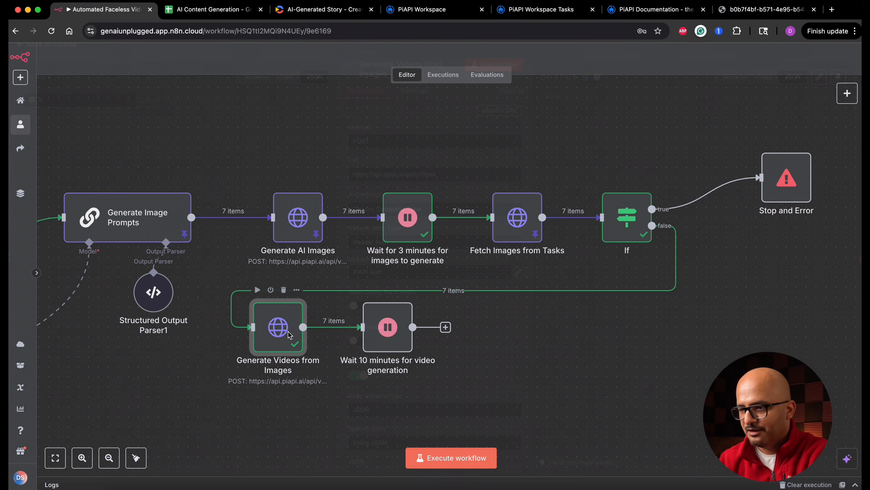
{"action": "left_click", "coordinate": [838, 88]}
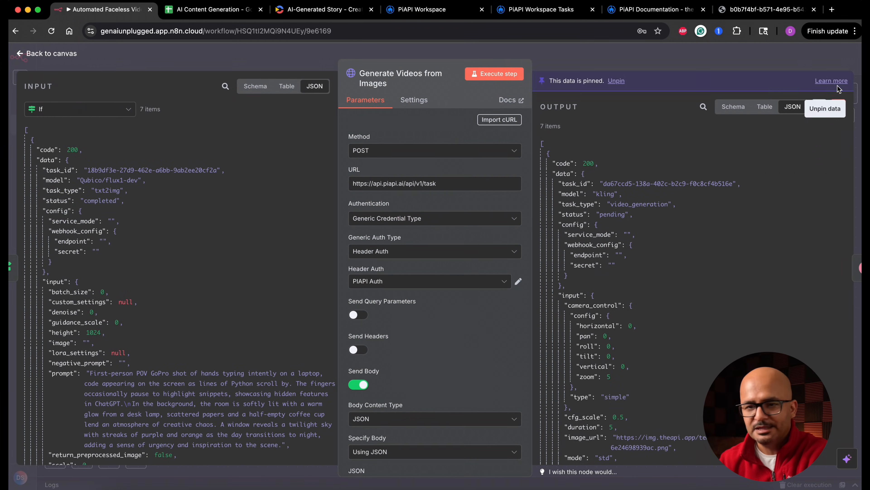
{"action": "left_click", "coordinate": [61, 54]}
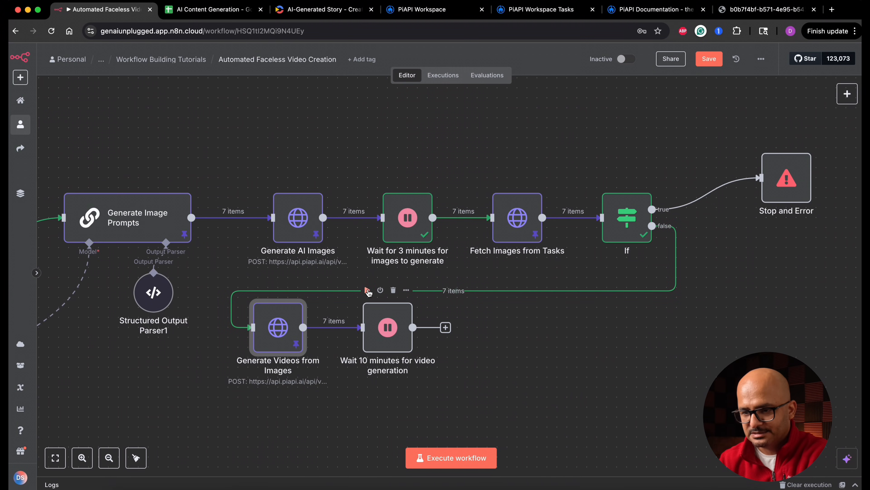
{"action": "left_click", "coordinate": [367, 291]}
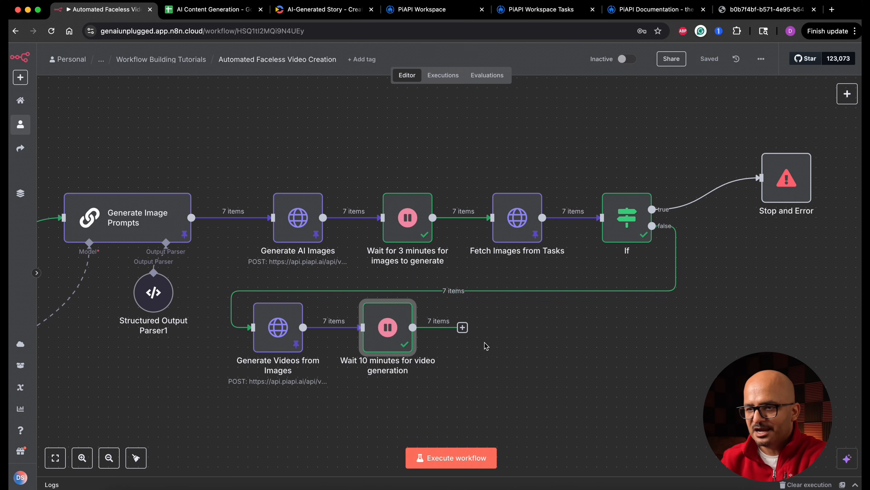
Check the kling video task statuses in the PiAPI workspace's Task History and return to the n8n workflow.
{"action": "left_click", "coordinate": [545, 11]}
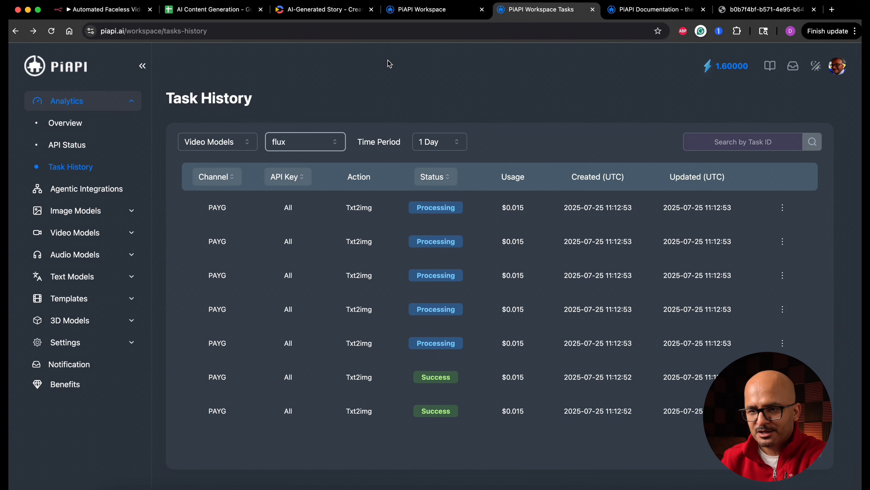
{"action": "left_click", "coordinate": [334, 147]}
{"action": "left_click", "coordinate": [310, 164]}
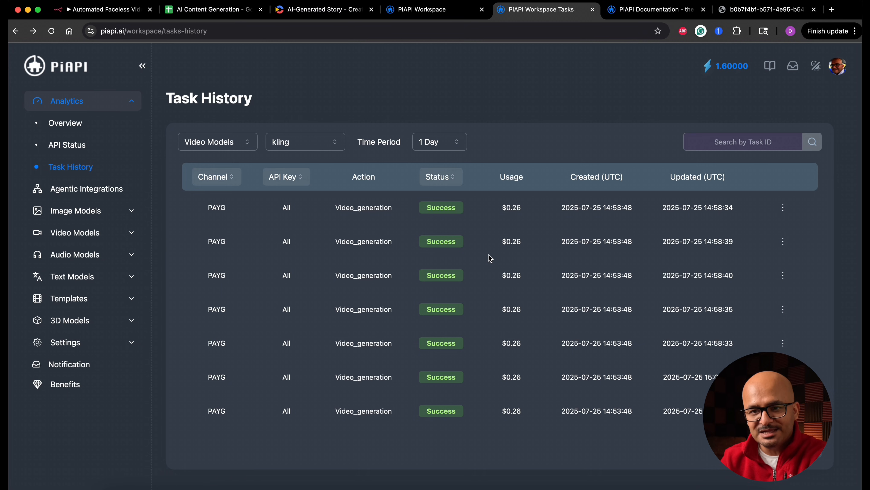
{"action": "left_click", "coordinate": [116, 9]}
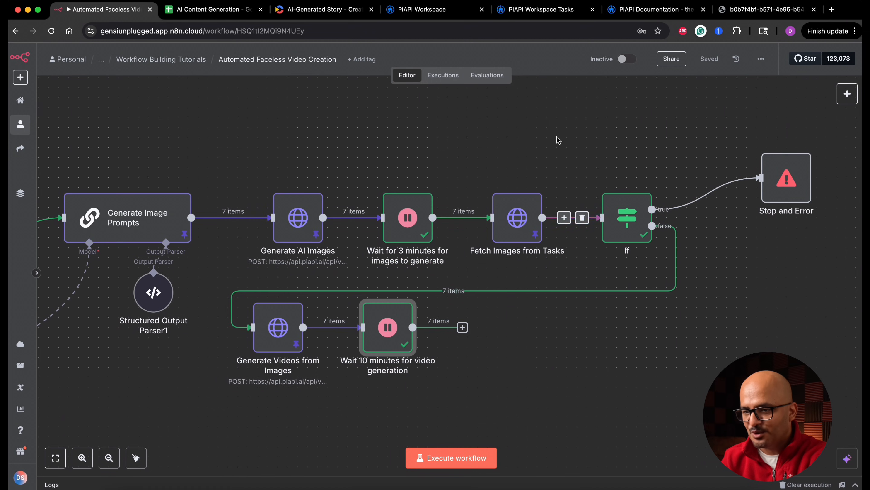
Duplicate the Fetch Images from Tasks and If nodes and place the copies after the Wait 10 minutes for video generation node.
{"action": "left_click_drag", "start_coordinate": [480, 137], "coordinate": [662, 264]}
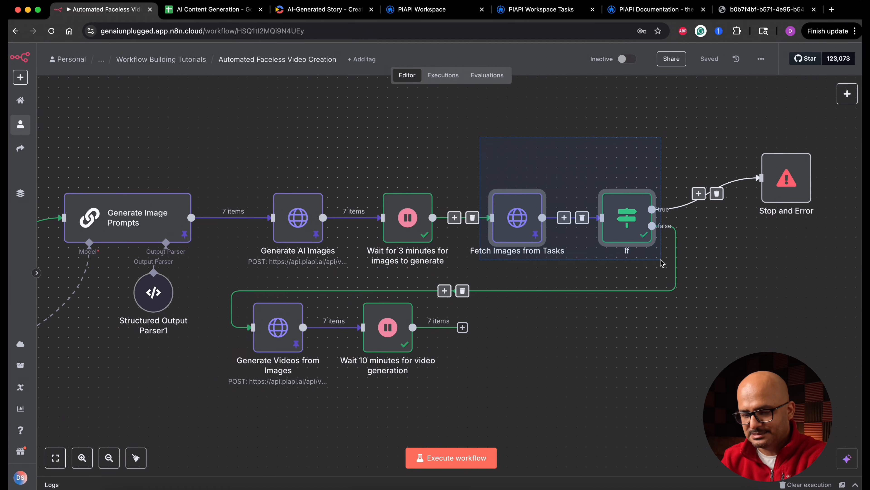
{"action": "key", "text": "super+c"}
{"action": "key", "text": "super+v"}
{"action": "left_click_drag", "start_coordinate": [669, 314], "coordinate": [517, 375]}
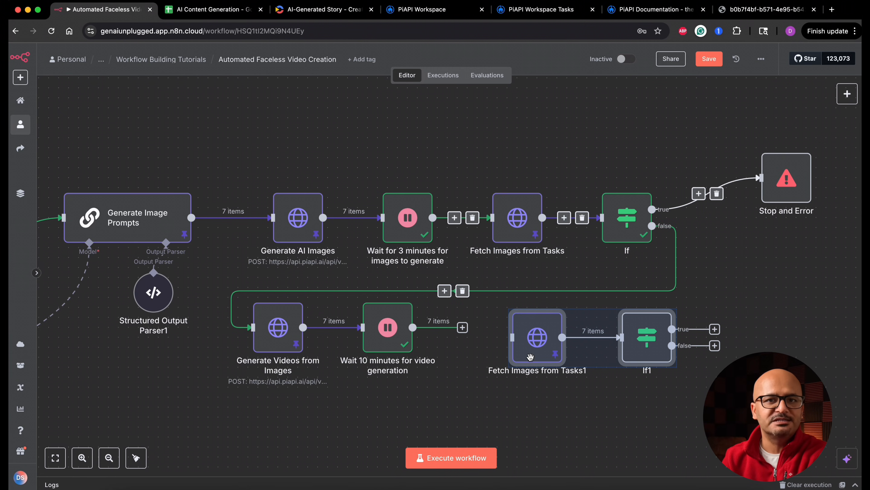
{"action": "left_click", "coordinate": [527, 410]}
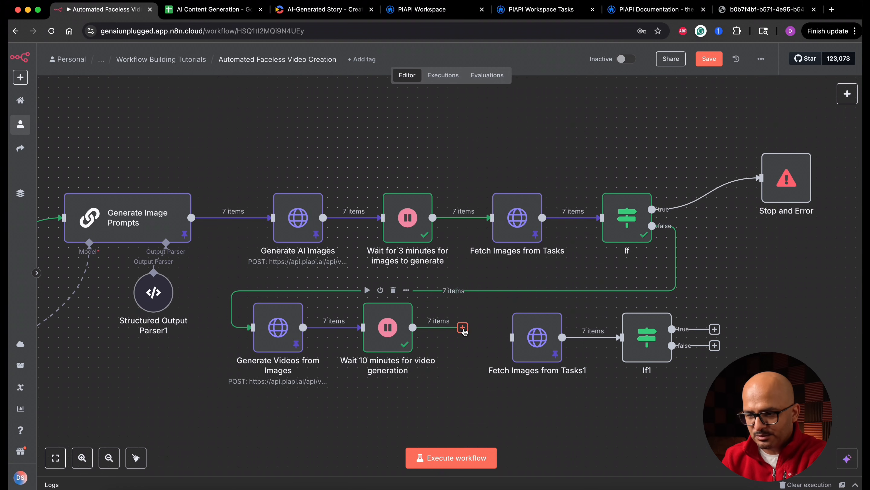
Connect Wait 10 minutes for video generation to the copied fetch node and align the lower row beneath the image nodes.
{"action": "left_click_drag", "start_coordinate": [463, 329], "coordinate": [510, 327]}
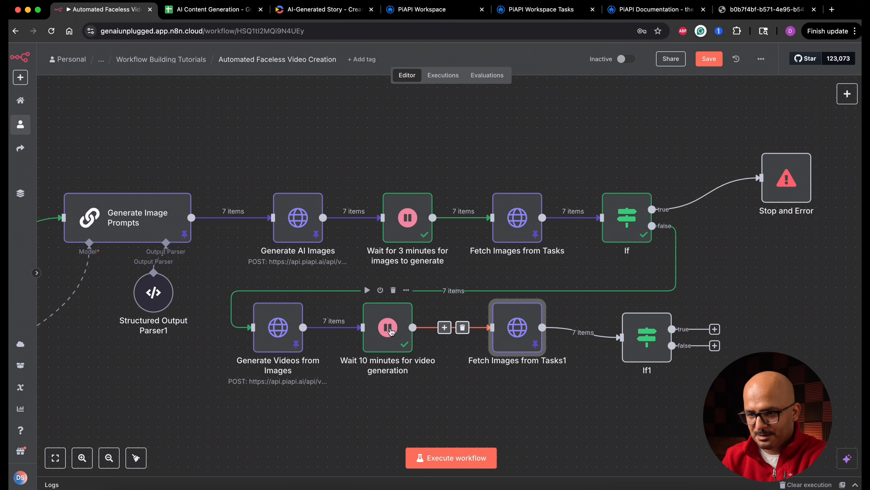
{"action": "left_click_drag", "start_coordinate": [387, 328], "coordinate": [406, 329]}
{"action": "left_click_drag", "start_coordinate": [284, 331], "coordinate": [304, 331]}
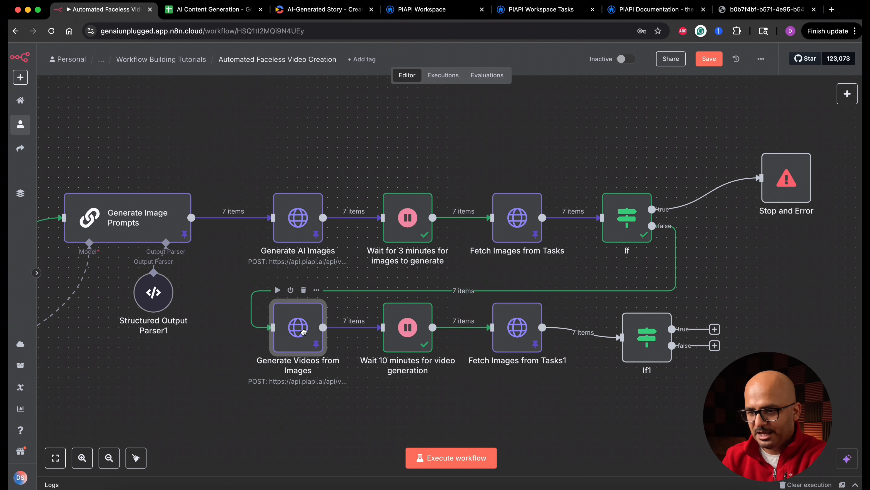
Rename the copied fetch node as "Fetch Videos from Tasks".
{"action": "double_click", "coordinate": [517, 327]}
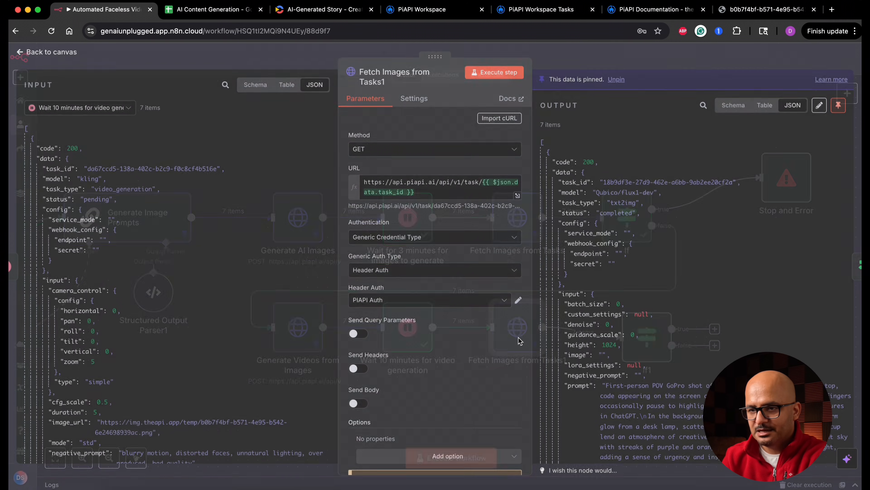
{"action": "left_click", "coordinate": [391, 83]}
{"action": "double_click", "coordinate": [502, 73]}
{"action": "type", "text": "Videos from Tasks"}
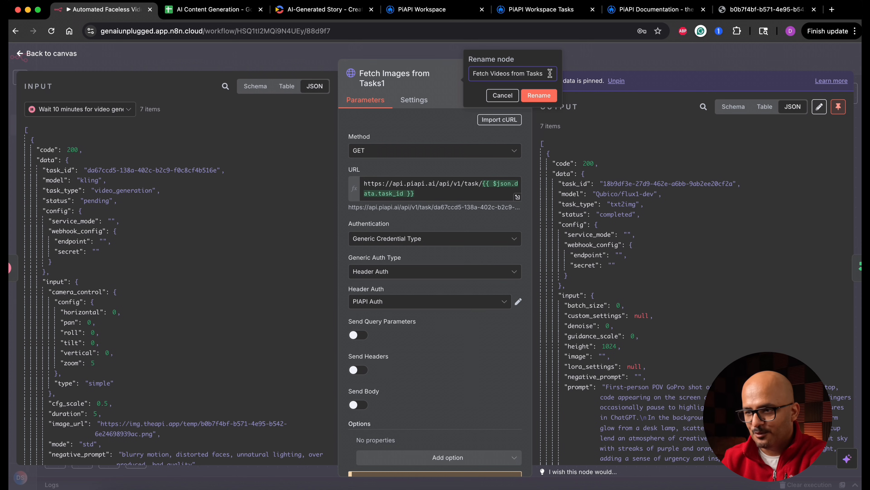
{"action": "left_click", "coordinate": [547, 100]}
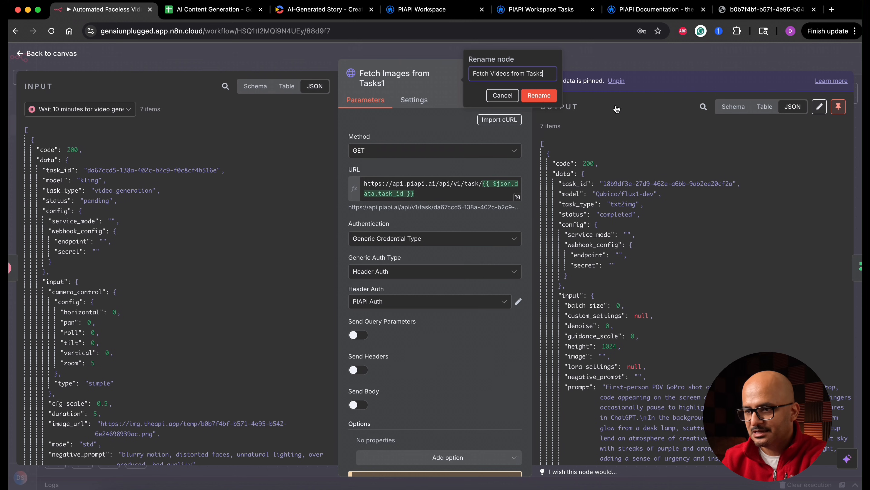
Unpin the old output data of Fetch Videos from Tasks, execute the node and return to the canvas.
{"action": "left_click", "coordinate": [616, 81]}
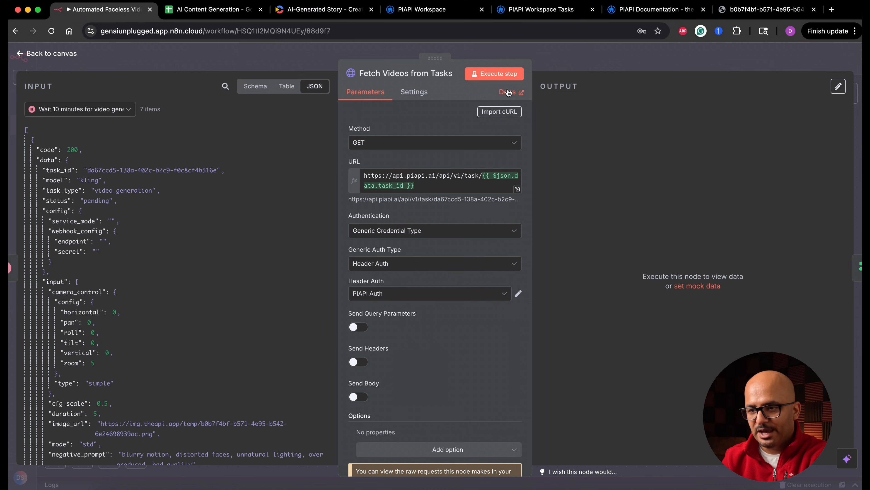
{"action": "left_click", "coordinate": [508, 75]}
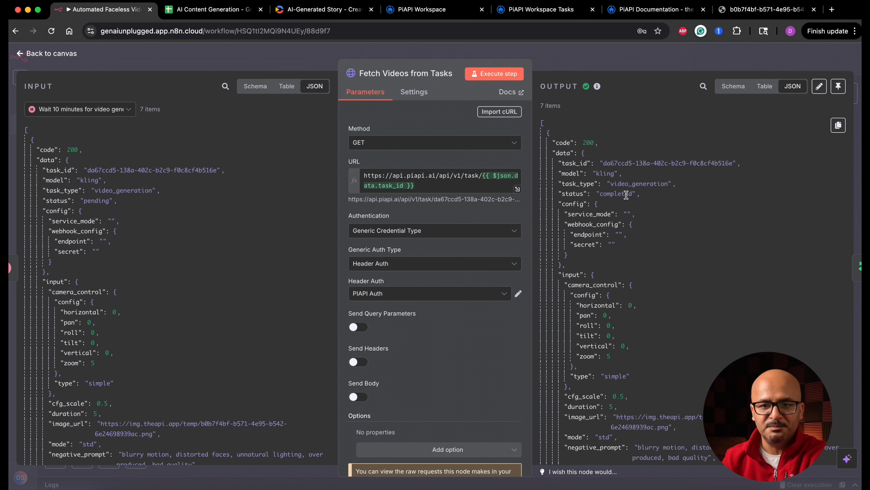
{"action": "left_click", "coordinate": [75, 55]}
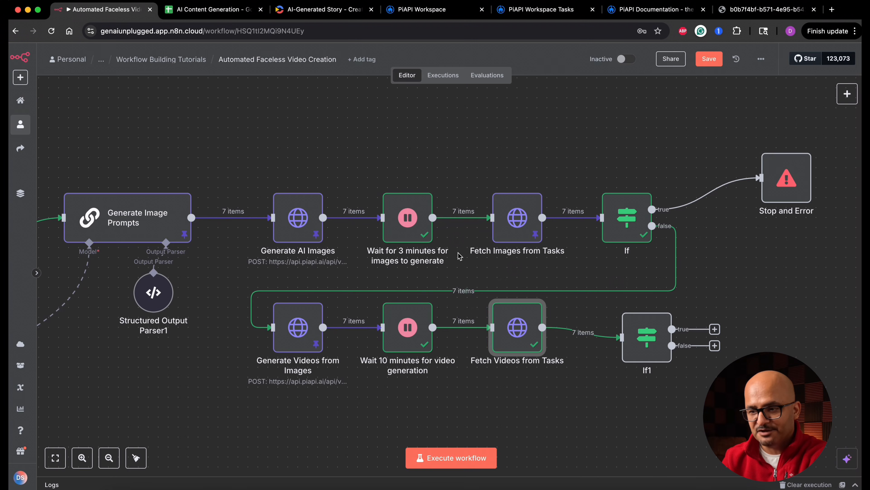
Rename the If1 node as "If Video Has Errors", execute it and return to the canvas.
{"action": "double_click", "coordinate": [640, 342]}
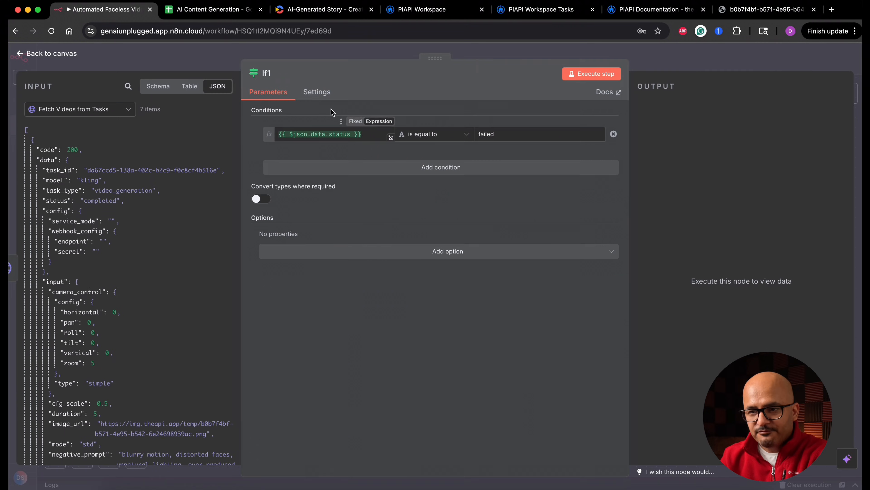
{"action": "left_click", "coordinate": [268, 74]}
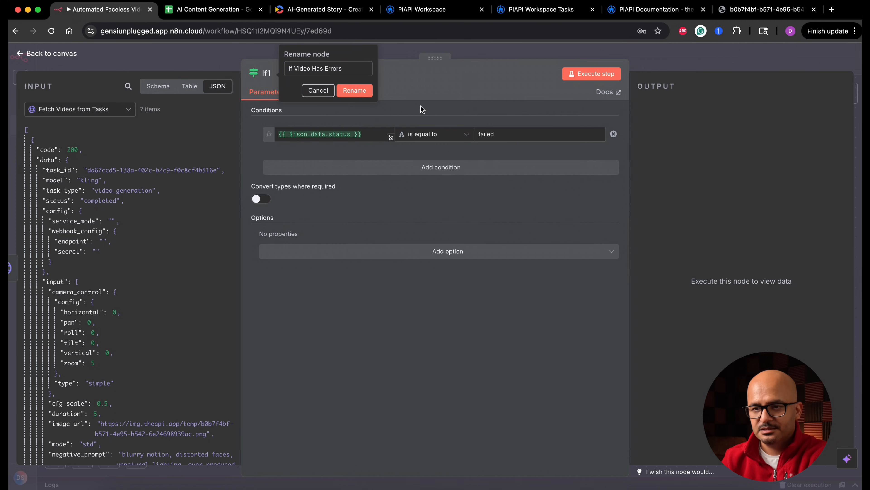
{"action": "triple_click", "coordinate": [354, 67]}
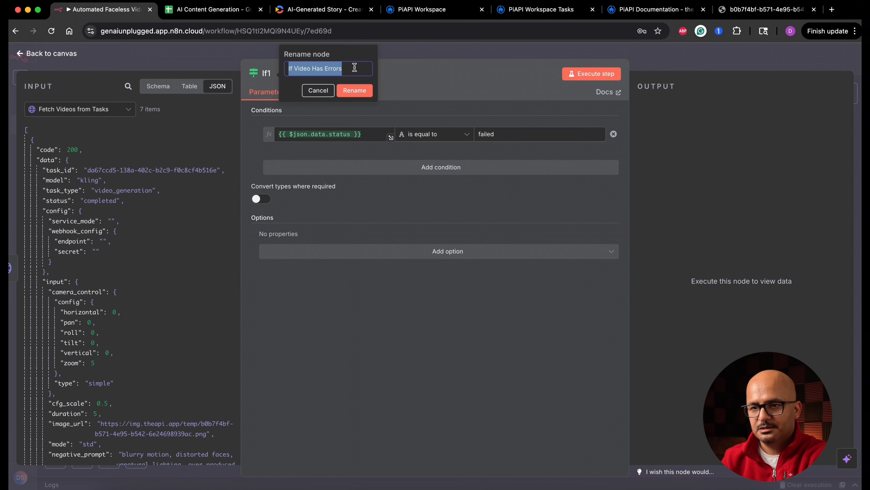
{"action": "left_click", "coordinate": [359, 89]}
{"action": "left_click", "coordinate": [598, 75]}
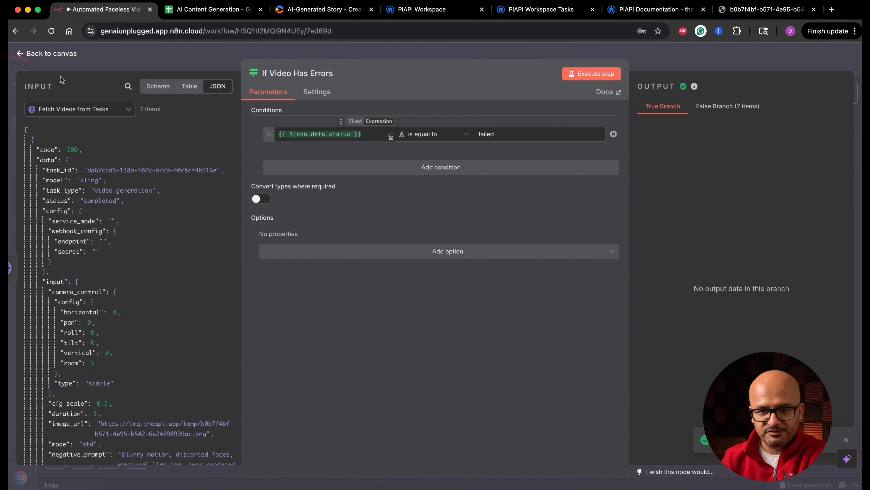
{"action": "left_click", "coordinate": [61, 56]}
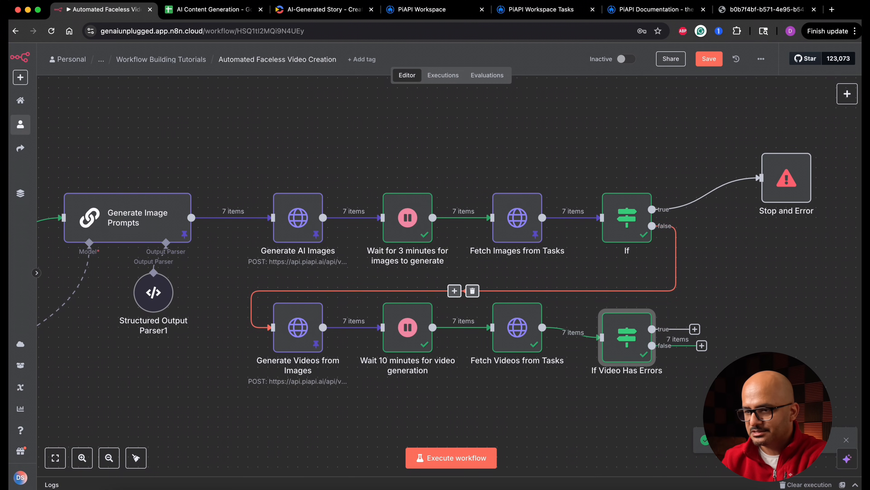
Rename the If node after Fetch Images from Tasks as "If Image Has Errors".
{"action": "scroll", "coordinate": [764, 324], "scroll_direction": "right", "scroll_amount": 1}
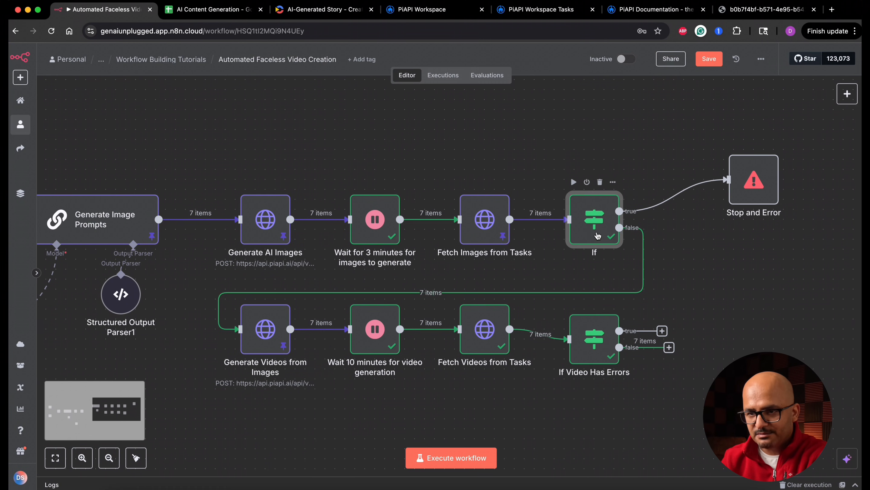
{"action": "double_click", "coordinate": [606, 217]}
{"action": "left_click", "coordinate": [271, 73]}
{"action": "type", "text": "If Image Has Errors"}
{"action": "left_click", "coordinate": [351, 87]}
{"action": "left_click", "coordinate": [69, 54]}
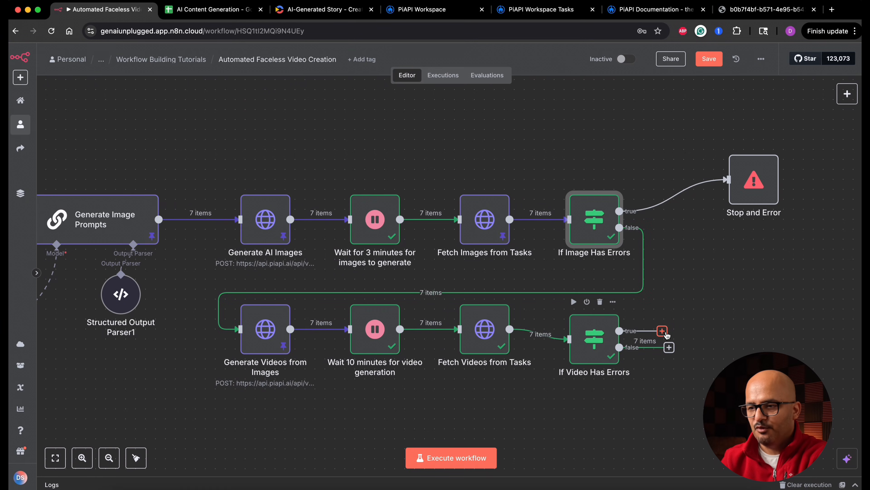
Connect the true branch of If Video Has Errors to Stop and Error, with the message "An error occured while generating an image/video in PIAPI".
{"action": "double_click", "coordinate": [753, 182]}
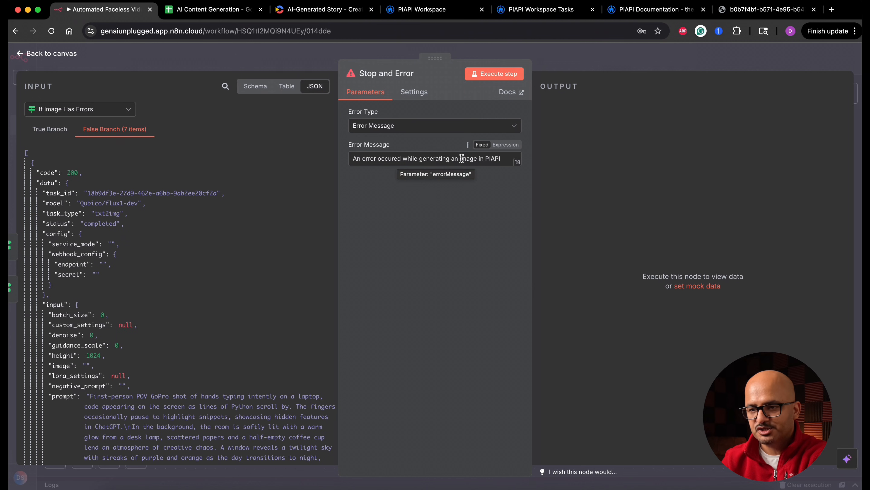
{"action": "left_click", "coordinate": [475, 158]}
{"action": "type", "text": "/video"}
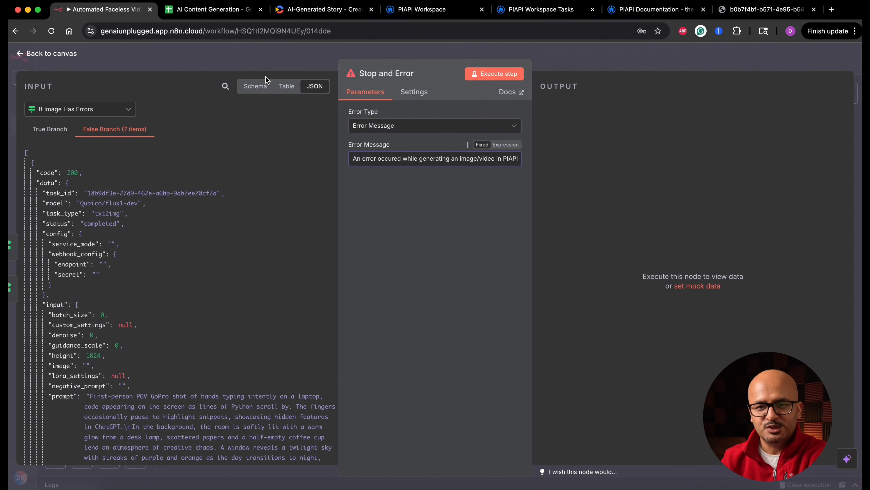
{"action": "left_click", "coordinate": [38, 55]}
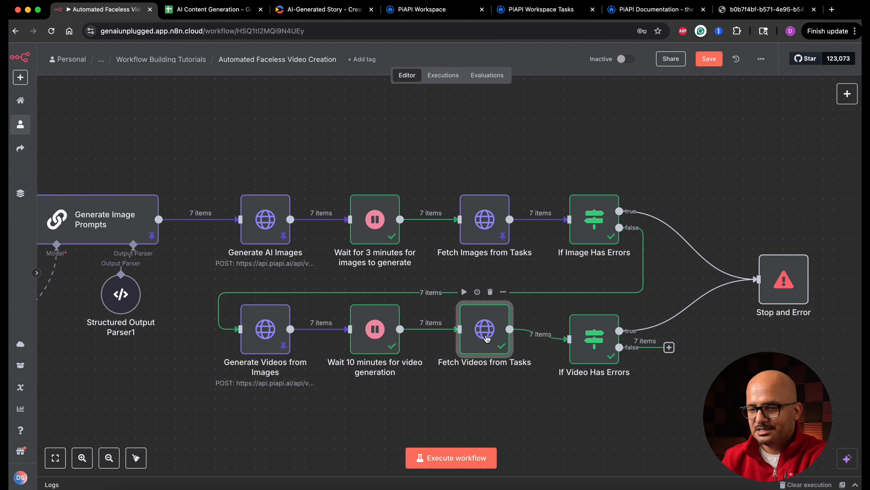
Pin the output data of the Fetch Videos from Tasks node and return to the canvas.
{"action": "double_click", "coordinate": [485, 338]}
{"action": "left_click", "coordinate": [839, 86]}
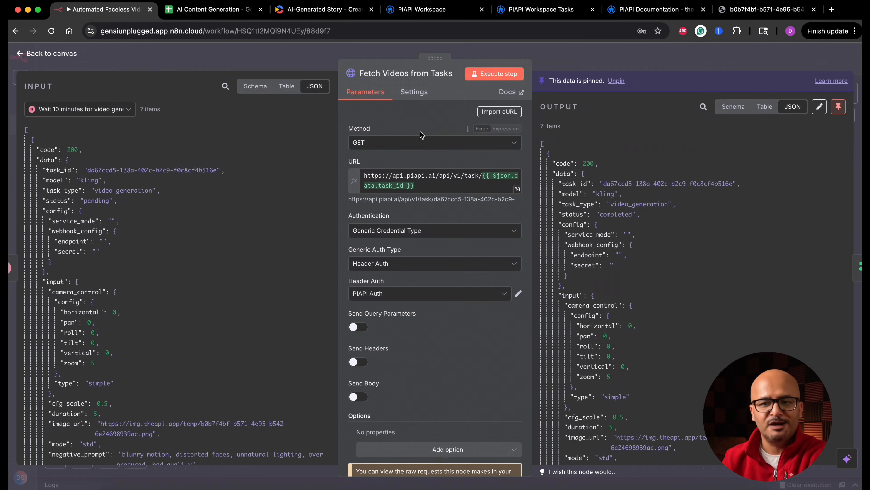
{"action": "left_click", "coordinate": [52, 53]}
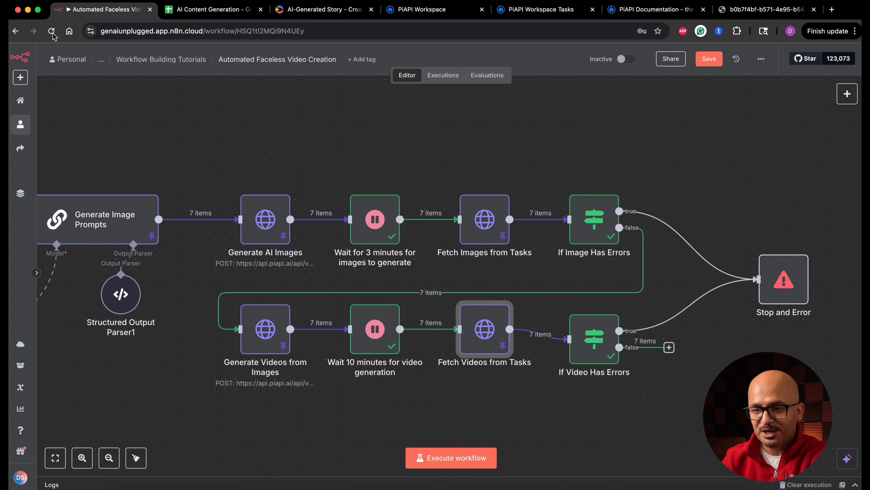
Deactivate the 3-minute image wait and 10-minute video wait nodes, and save the workflow.
{"action": "left_click", "coordinate": [375, 220]}
{"action": "right_click", "coordinate": [375, 221]}
{"action": "left_click", "coordinate": [445, 279]}
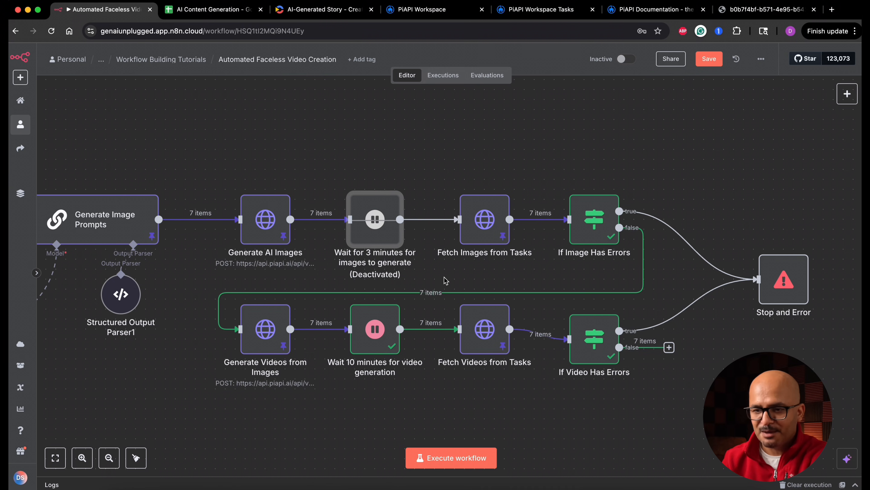
{"action": "right_click", "coordinate": [377, 328]}
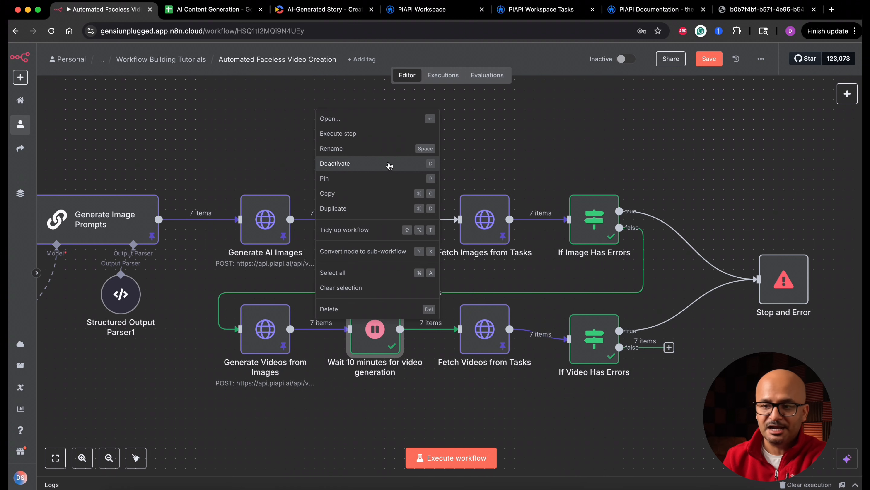
{"action": "left_click", "coordinate": [390, 165]}
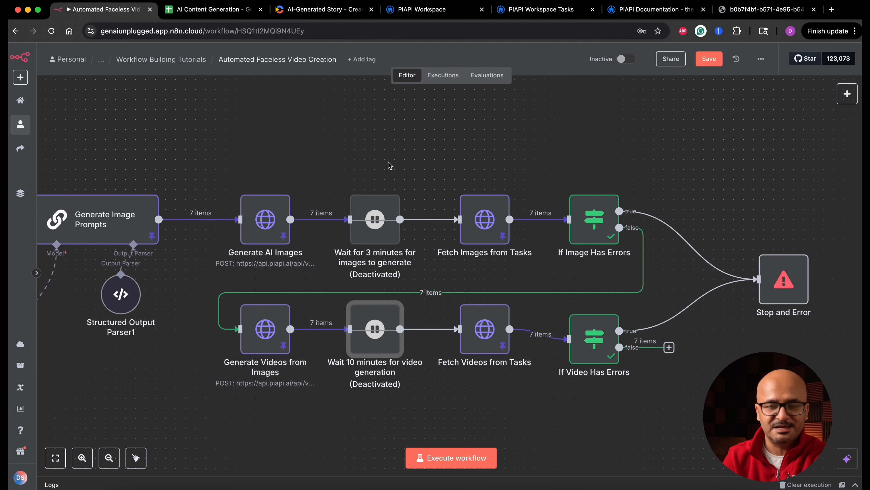
{"action": "left_click", "coordinate": [709, 60]}
Add an HTTP Request node to the false branch of If Caption or Hook and name it "Generate Voiceovers".
{"action": "scroll", "coordinate": [618, 180], "scroll_direction": "down", "scroll_amount": 5}
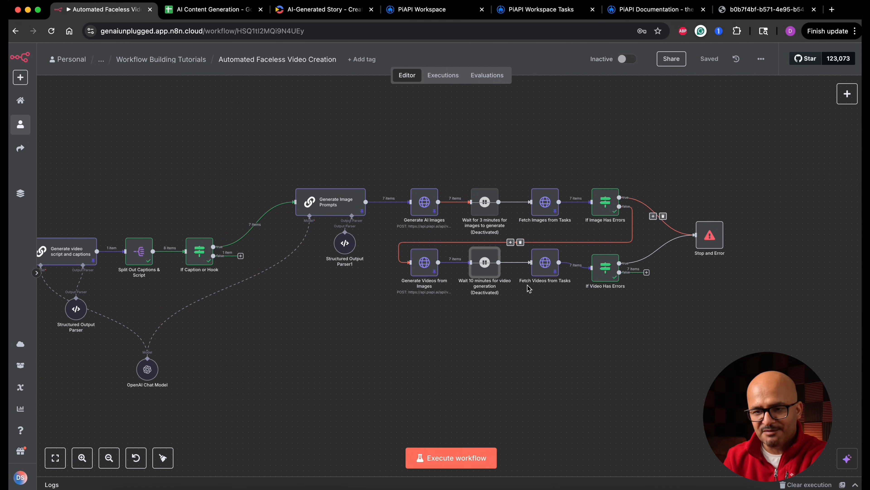
{"action": "left_click_drag", "start_coordinate": [242, 259], "coordinate": [395, 313]}
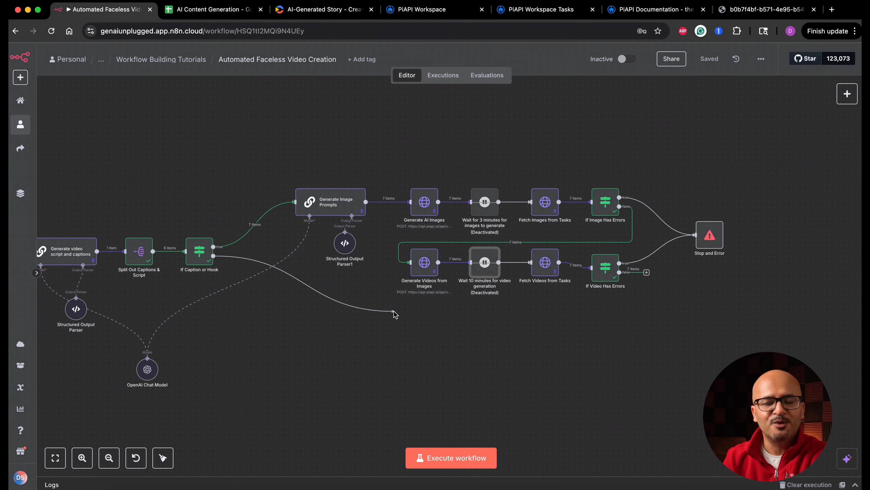
{"action": "left_click_drag", "start_coordinate": [394, 314], "coordinate": [394, 314]}
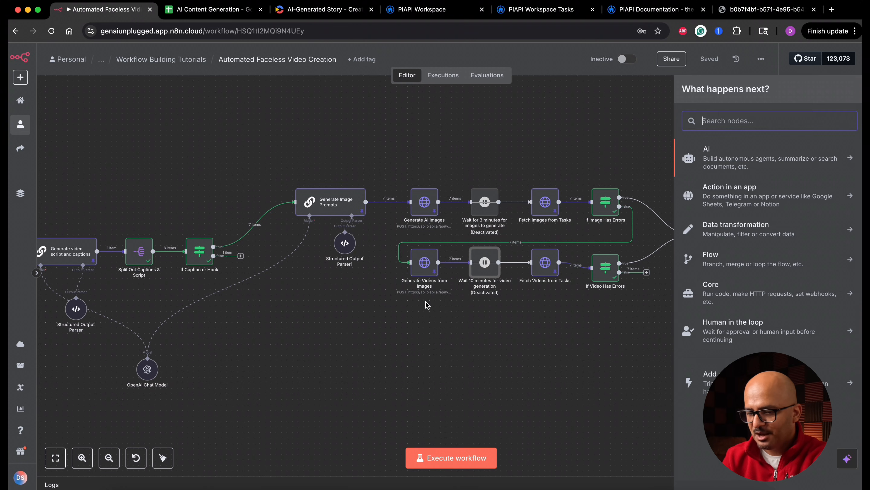
{"action": "type", "text": "http"}
{"action": "key", "text": "Return"}
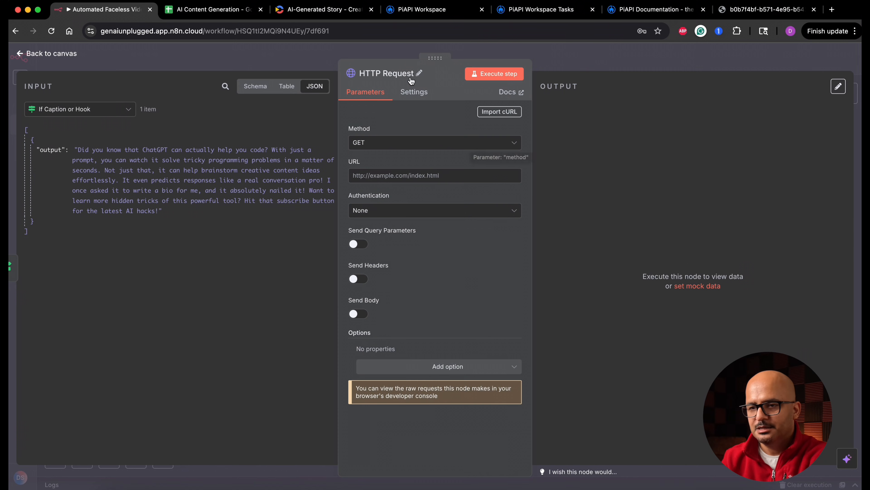
{"action": "left_click", "coordinate": [419, 75]}
{"action": "key", "text": "super+a"}
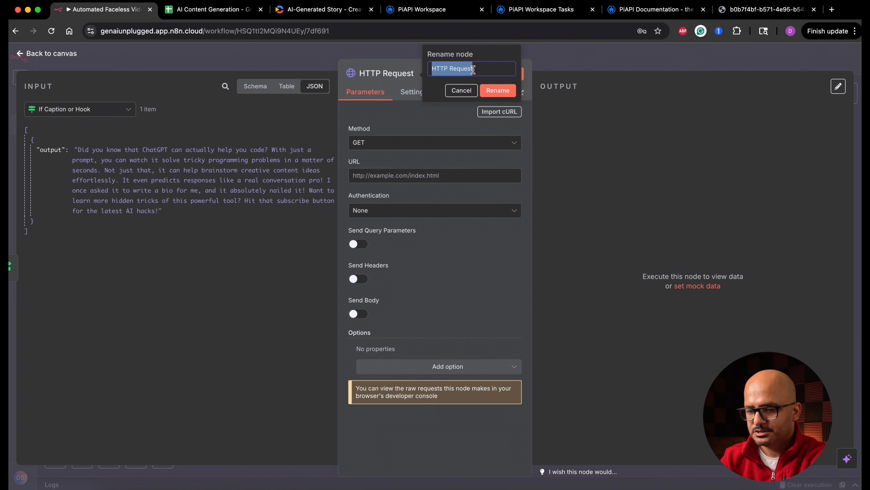
{"action": "type", "text": "Generate Voiceovers"}
{"action": "key", "text": "Return"}
Set the Generate Voiceovers request method to POST and paste the copied ElevenLabs v1/text-to-speech endpoint as its URL.
{"action": "left_click", "coordinate": [374, 147]}
{"action": "left_click", "coordinate": [370, 249]}
{"action": "left_click", "coordinate": [389, 178]}
{"action": "key", "text": "super+v"}
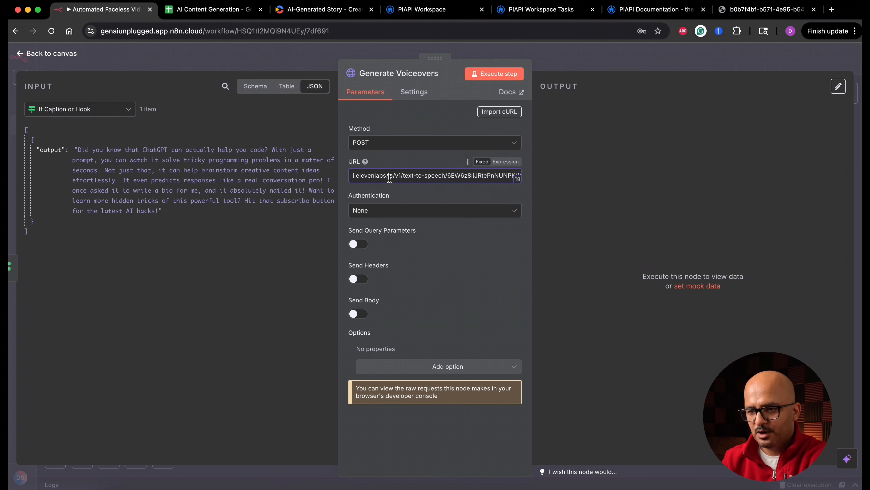
Highlight the voice ID at the end of the Generate Voiceovers request URL and open ElevenLabs in a new browser tab.
{"action": "left_click", "coordinate": [519, 179]}
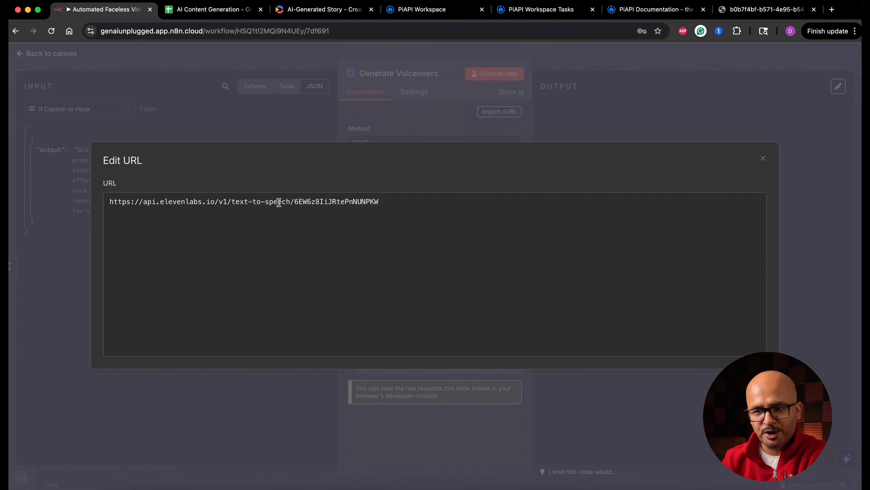
{"action": "double_click", "coordinate": [321, 202]}
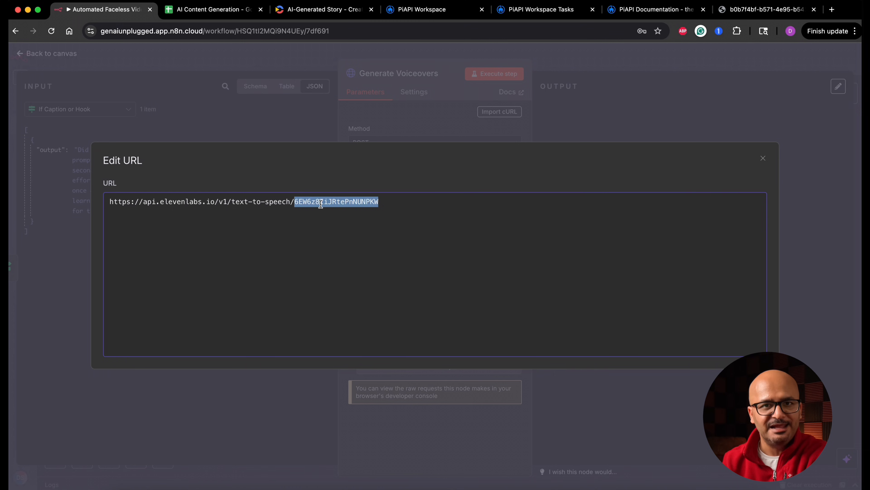
{"action": "left_click", "coordinate": [833, 11]}
{"action": "type", "text": "elev"}
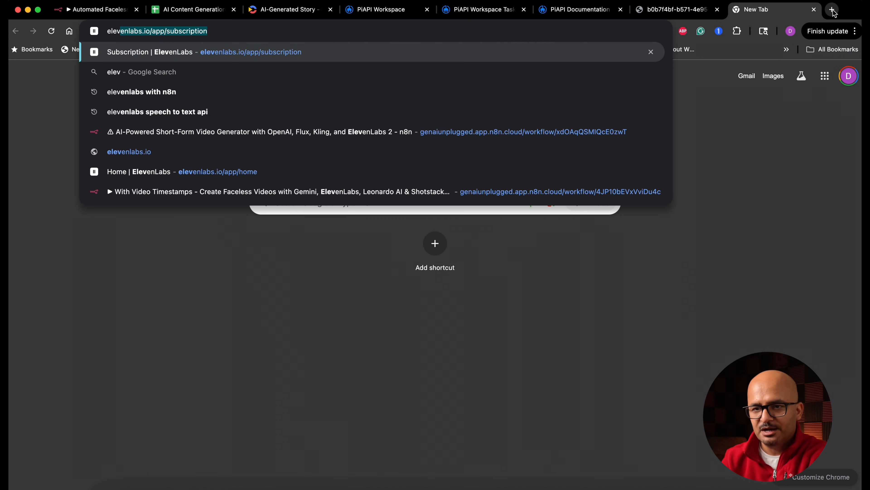
{"action": "key", "text": "Return"}
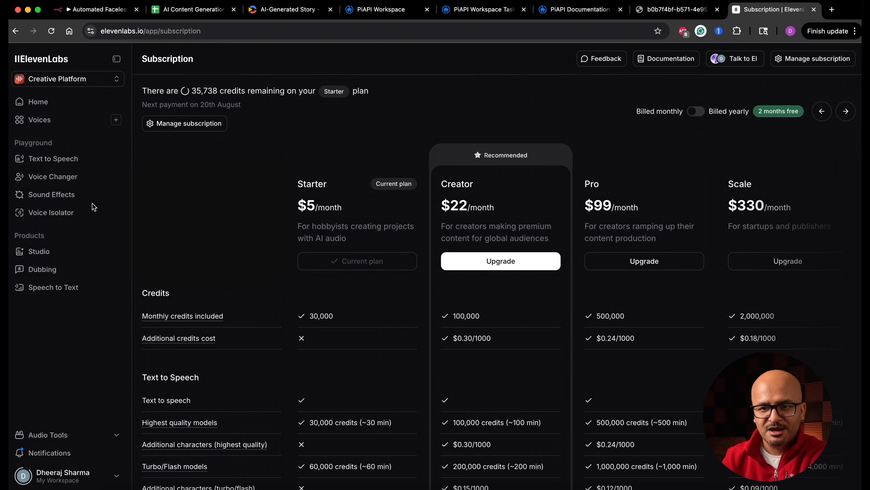
Open the Samara X voice from the latest library voices on the ElevenLabs home page and listen to part of its preview.
{"action": "left_click", "coordinate": [49, 102]}
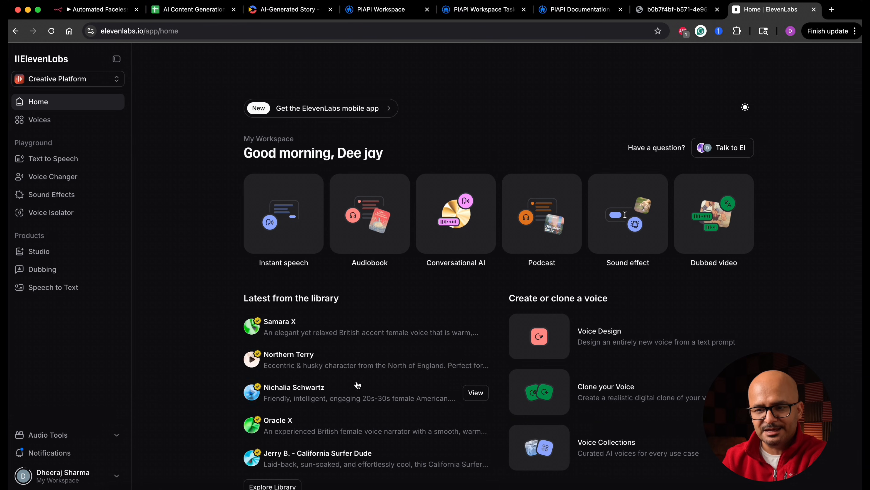
{"action": "left_click", "coordinate": [475, 327]}
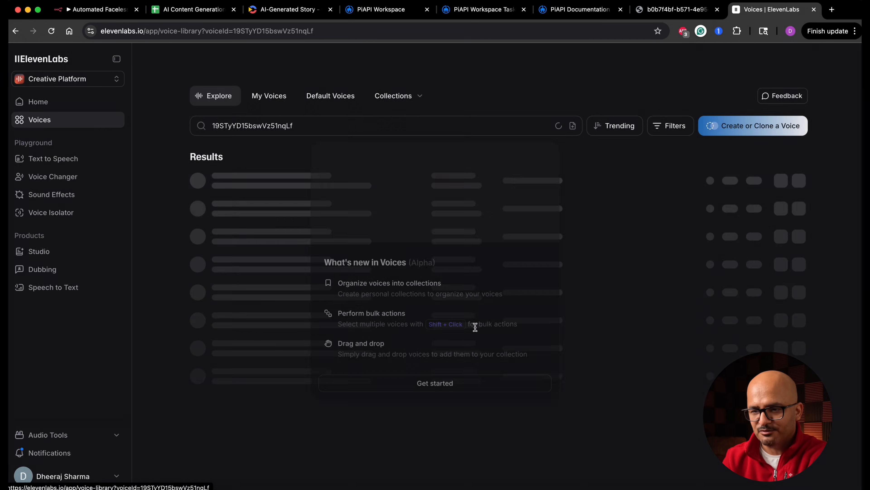
{"action": "left_click", "coordinate": [490, 383]}
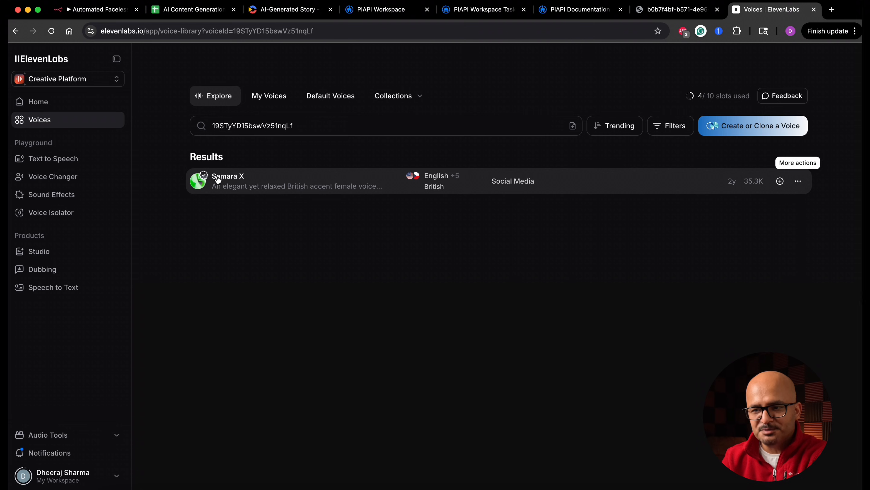
{"action": "left_click", "coordinate": [226, 179]}
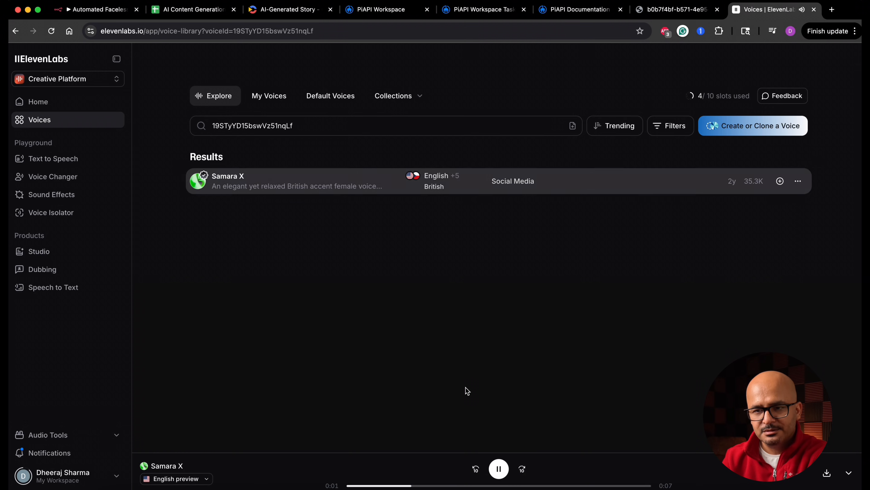
{"action": "left_click", "coordinate": [499, 468]}
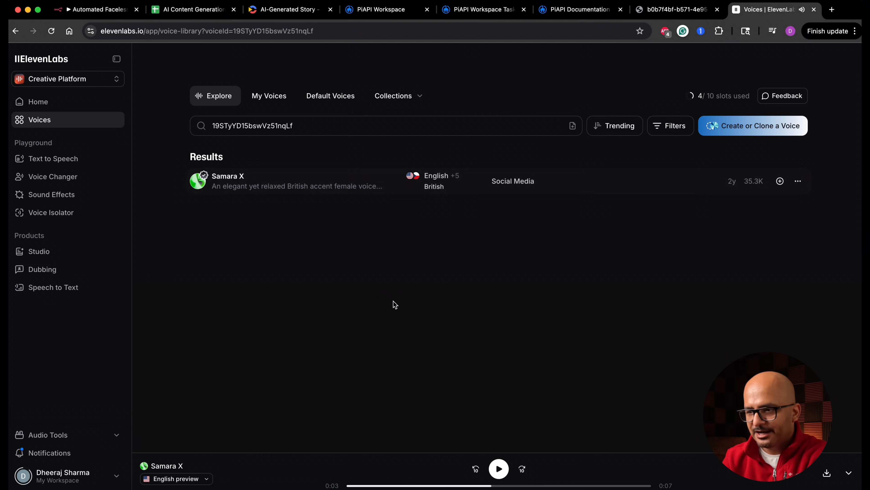
View the copy voice ID option for Samara X, return to the n8n workflow and close the expanded URL editor.
{"action": "left_click", "coordinate": [798, 181]}
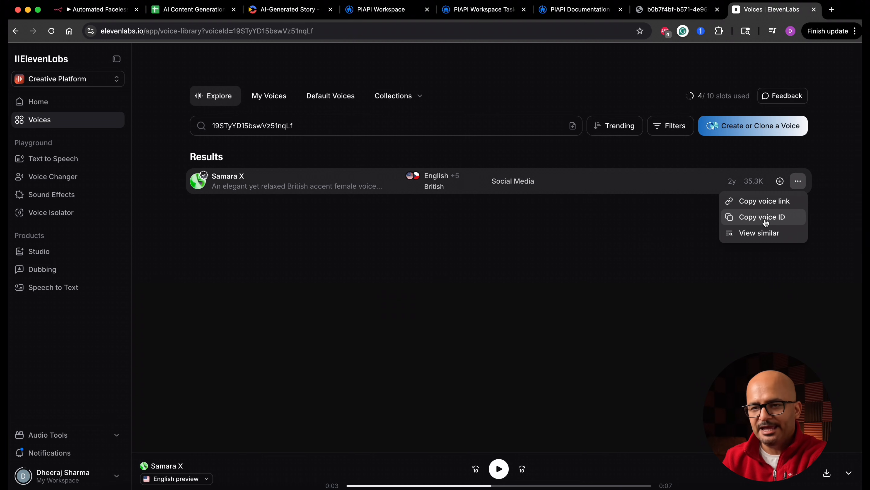
{"action": "left_click", "coordinate": [572, 271]}
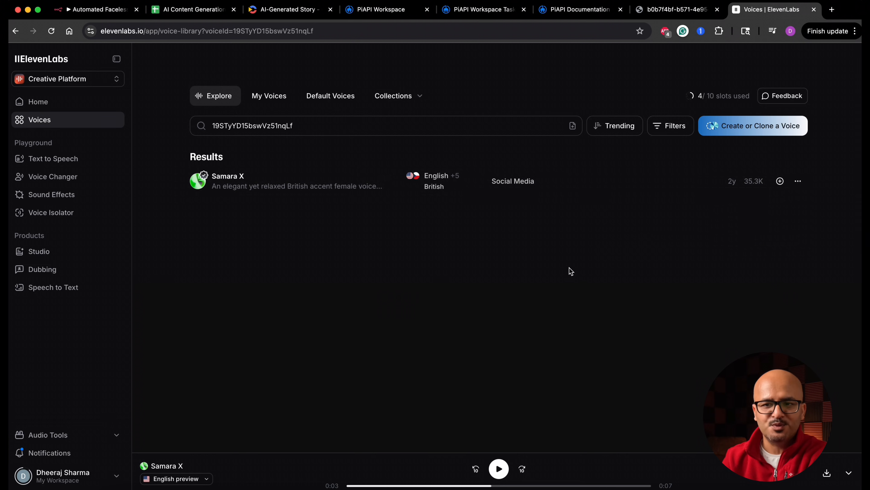
{"action": "left_click", "coordinate": [104, 10]}
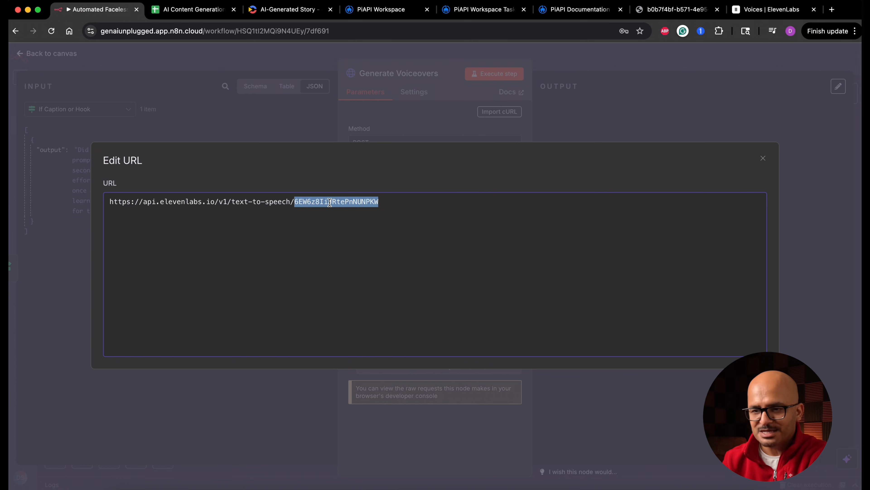
{"action": "left_click", "coordinate": [763, 157]}
Set the Generate Voiceovers authentication to Generic Credential Type with Header Auth, using the ElevenLabs Auth credential.
{"action": "left_click", "coordinate": [426, 213]}
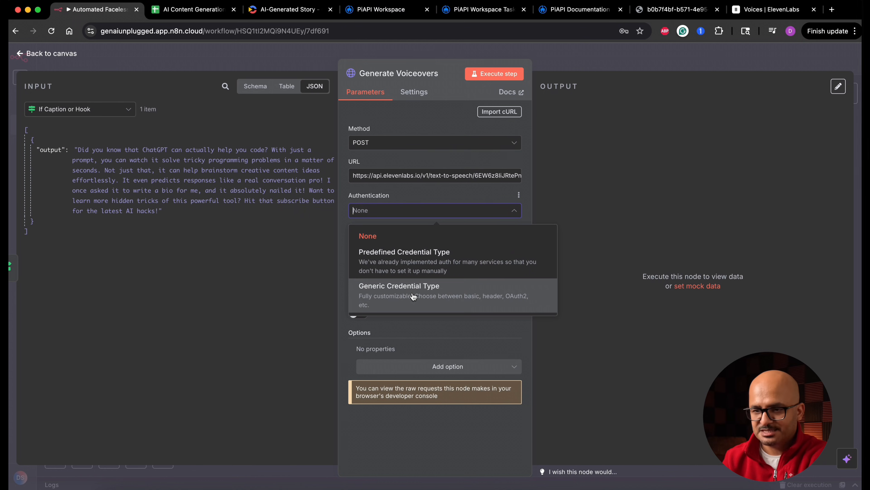
{"action": "left_click", "coordinate": [412, 295]}
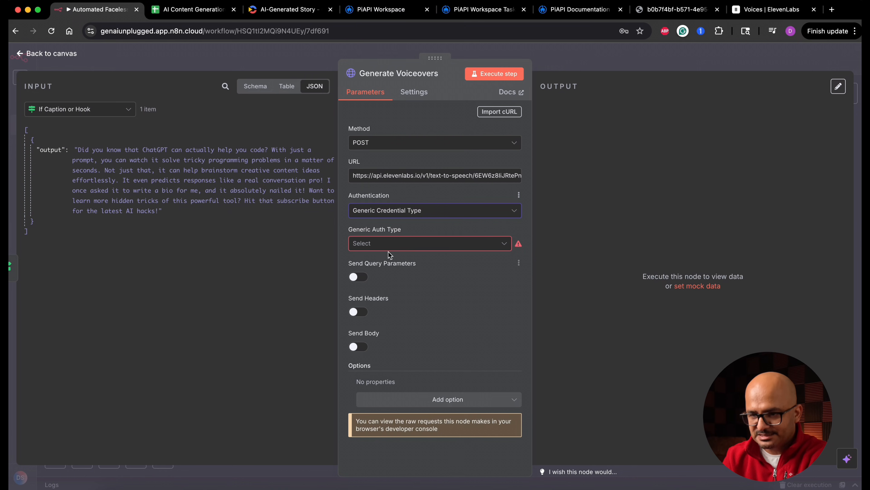
{"action": "left_click", "coordinate": [405, 246]}
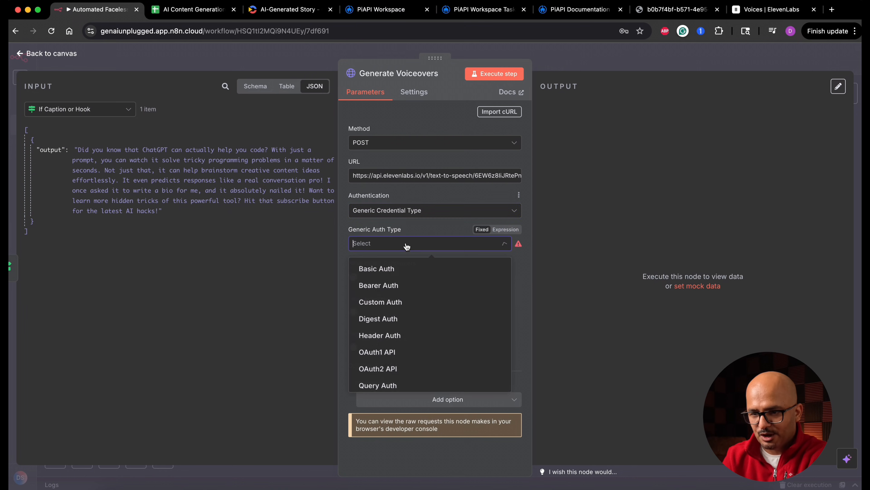
{"action": "left_click", "coordinate": [411, 337]}
{"action": "left_click", "coordinate": [397, 275]}
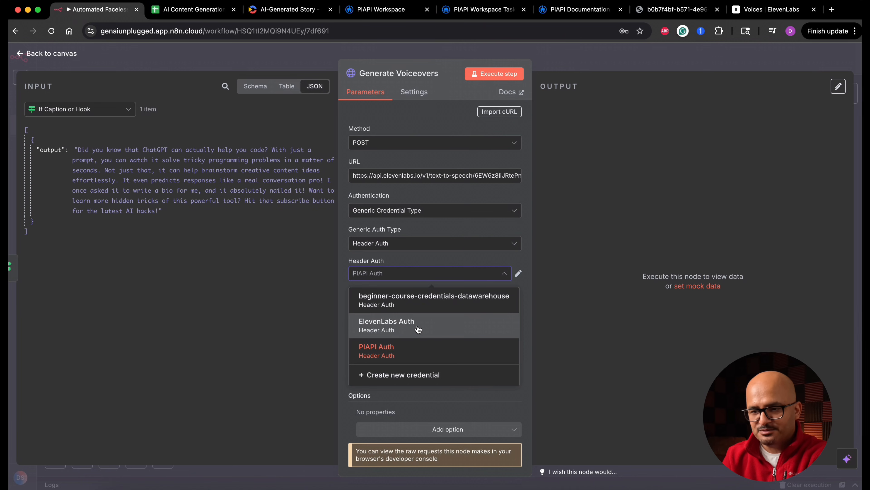
{"action": "left_click", "coordinate": [422, 330]}
View the API key creation form in the ElevenLabs settings, cancel it and return to the n8n workflow.
{"action": "left_click", "coordinate": [757, 10]}
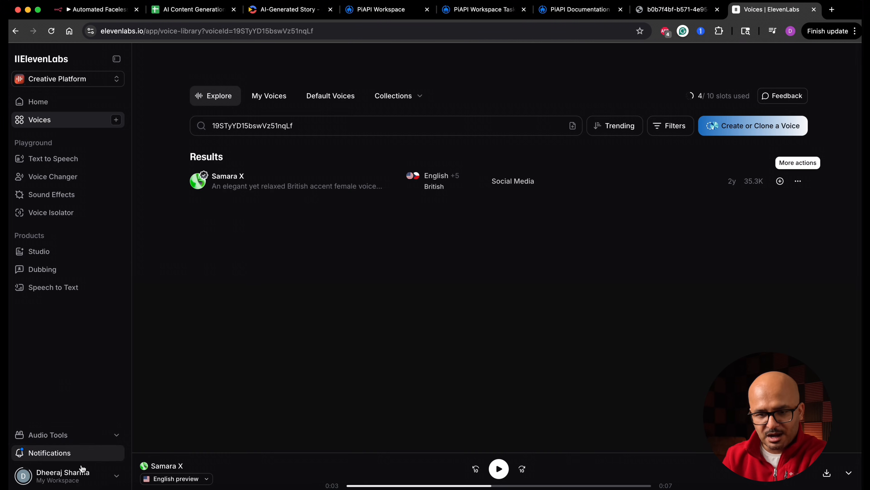
{"action": "left_click", "coordinate": [82, 476]}
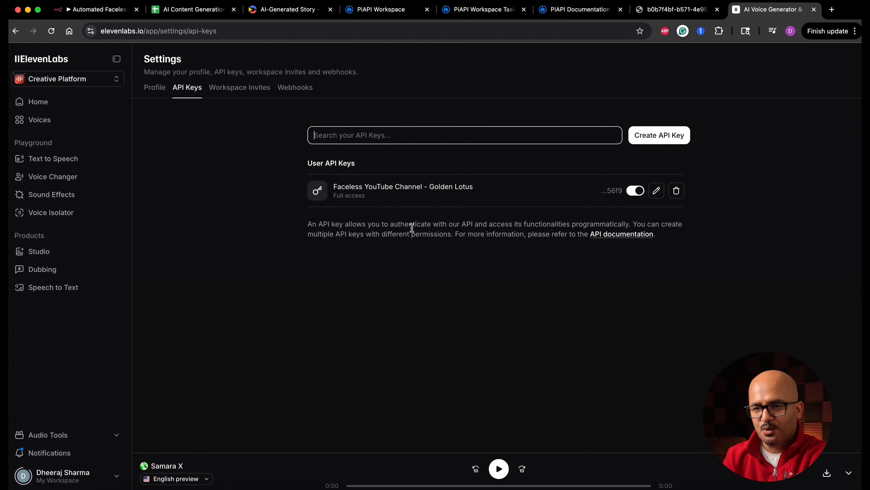
{"action": "left_click", "coordinate": [672, 139]}
{"action": "triple_click", "coordinate": [419, 165]}
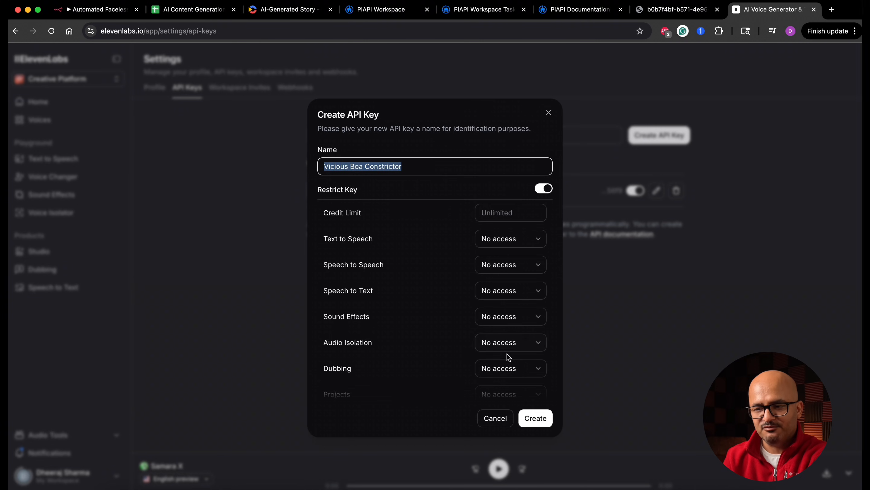
{"action": "left_click", "coordinate": [496, 418]}
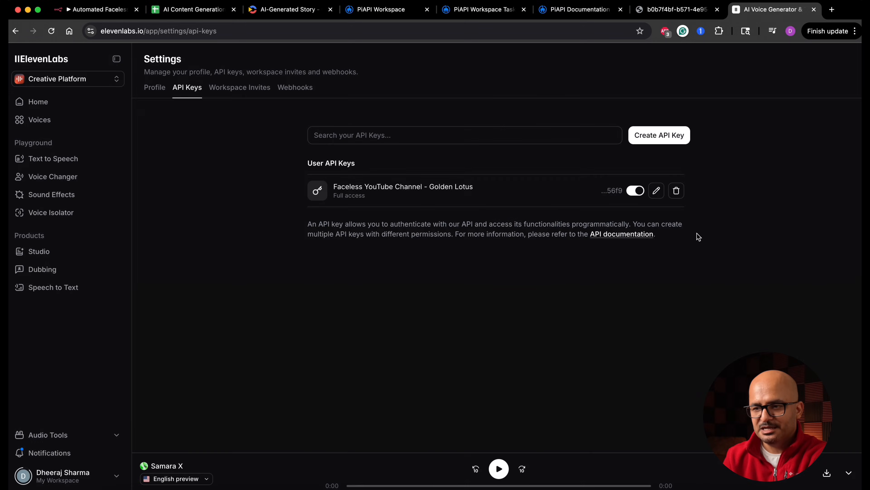
{"action": "left_click", "coordinate": [118, 12]}
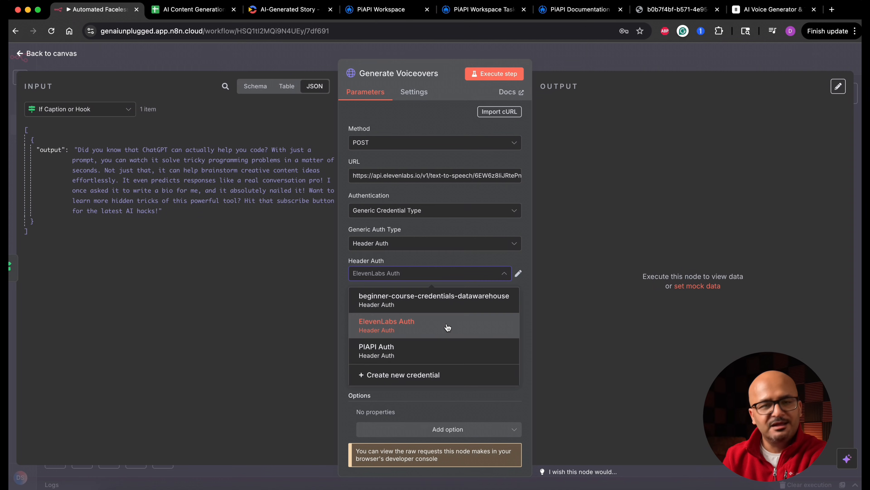
Inspect the header name and value fields of the ElevenLabs Auth credential and close it.
{"action": "left_click", "coordinate": [447, 327]}
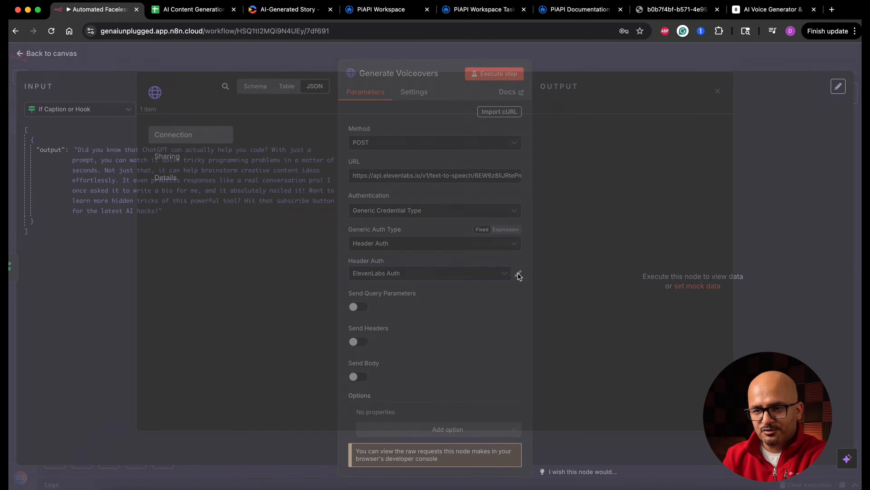
{"action": "left_click", "coordinate": [518, 273]}
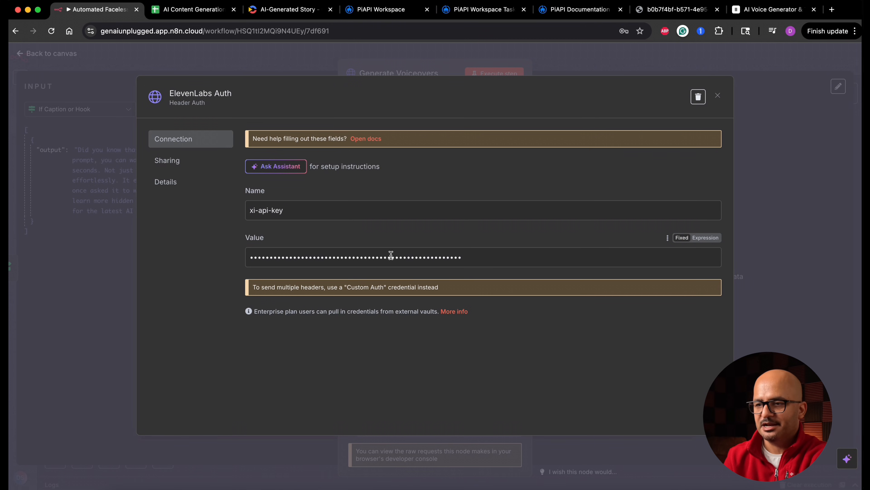
{"action": "left_click", "coordinate": [718, 96]}
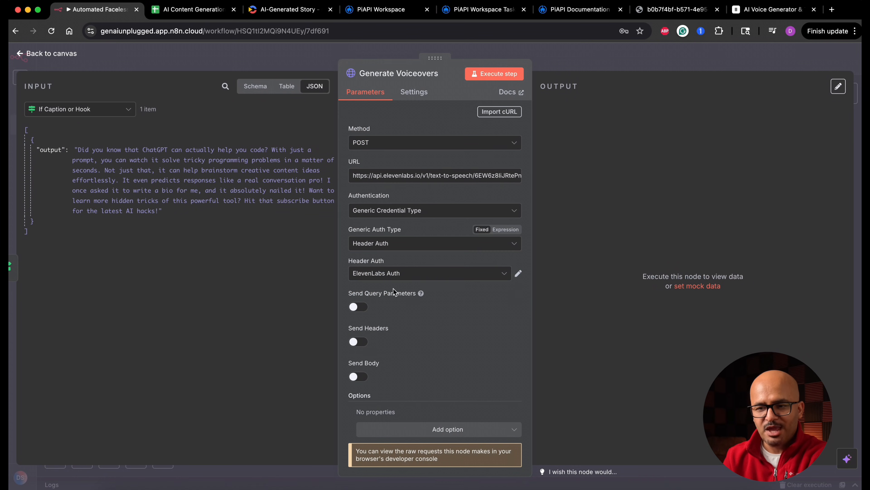
Enable a JSON request body using fields and add a text parameter mapped to the If Caption or Hook output, {{ $json.output }}.
{"action": "left_click", "coordinate": [363, 378]}
{"action": "scroll", "coordinate": [415, 341], "scroll_direction": "down", "scroll_amount": 5}
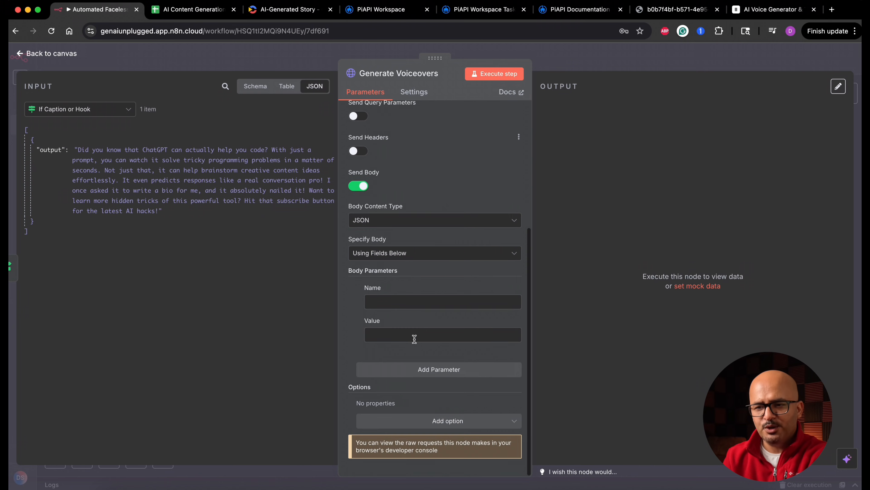
{"action": "left_click", "coordinate": [408, 261]}
{"action": "left_click", "coordinate": [409, 261]}
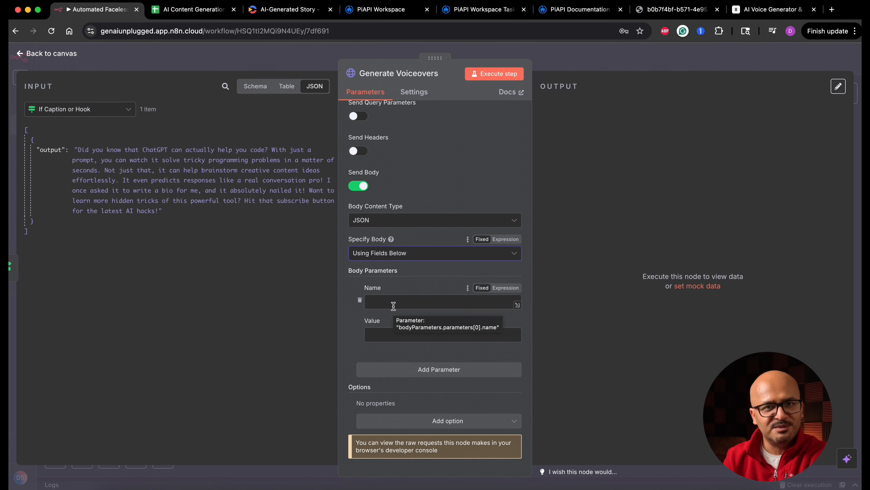
{"action": "left_click", "coordinate": [407, 302]}
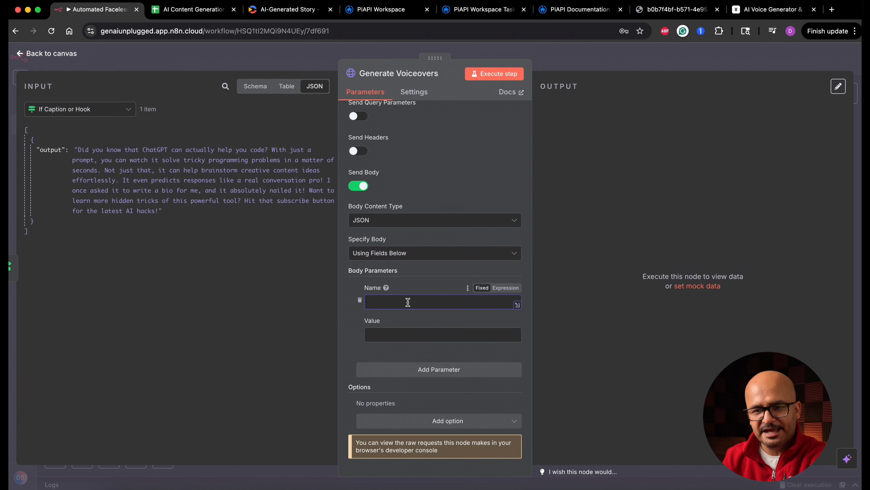
{"action": "type", "text": "text"}
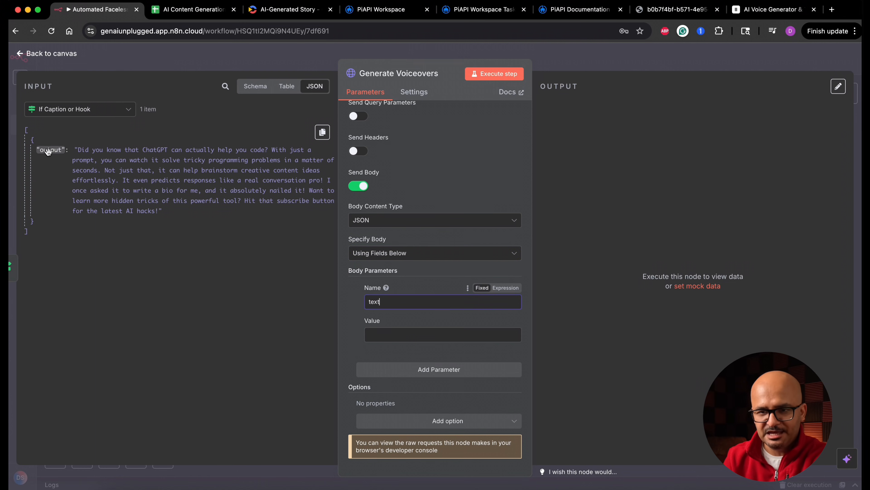
{"action": "left_click_drag", "start_coordinate": [47, 150], "coordinate": [401, 334]}
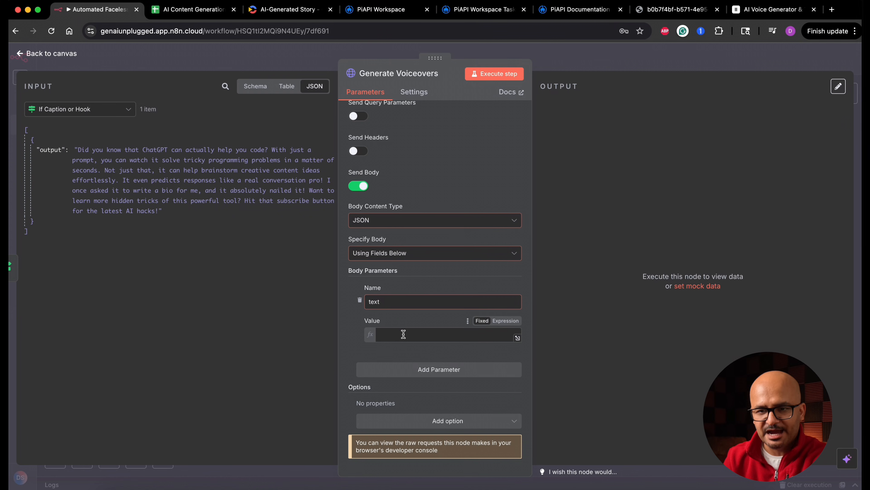
{"action": "left_click", "coordinate": [348, 339]}
Add the body parameters model_id with value eleven_multilingual_v2 and output_format with value mp3_44100_128.
{"action": "left_click", "coordinate": [410, 376]}
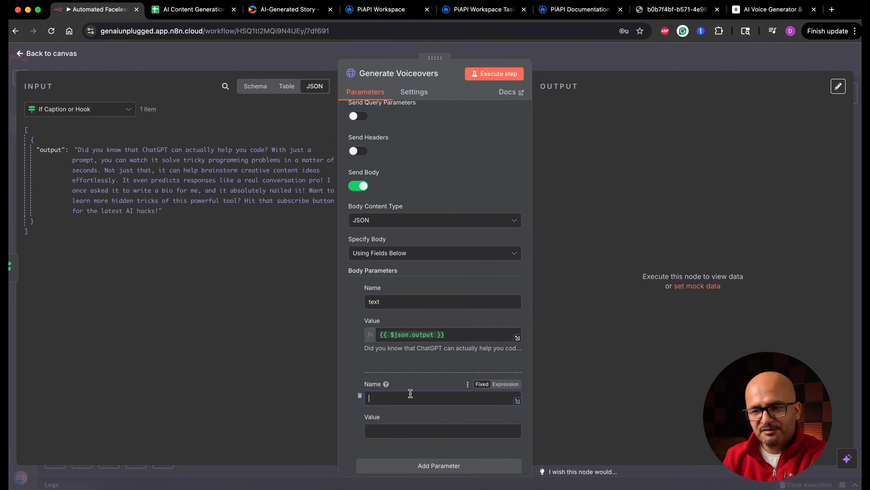
{"action": "scroll", "coordinate": [410, 393], "scroll_direction": "down", "scroll_amount": 3}
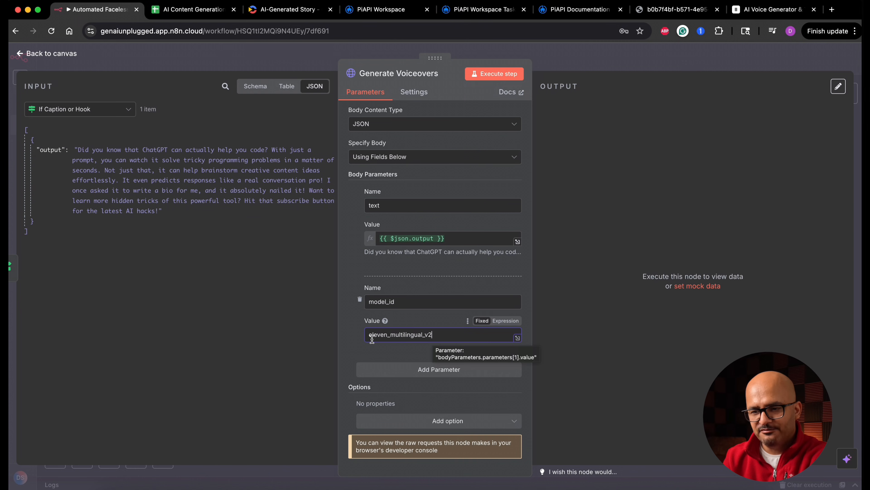
{"action": "left_click", "coordinate": [426, 370]}
{"action": "type", "text": "output_format"}
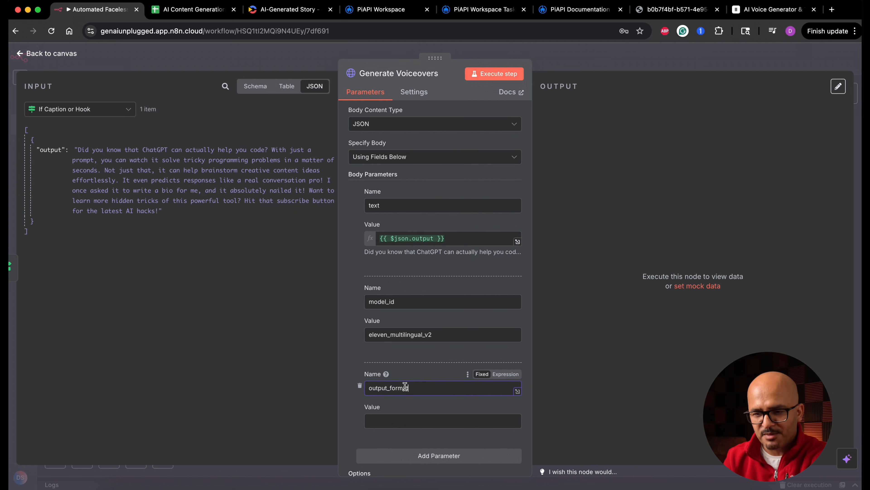
{"action": "scroll", "coordinate": [354, 359], "scroll_direction": "down", "scroll_amount": 1}
{"action": "scroll", "coordinate": [355, 358], "scroll_direction": "down", "scroll_amount": 3}
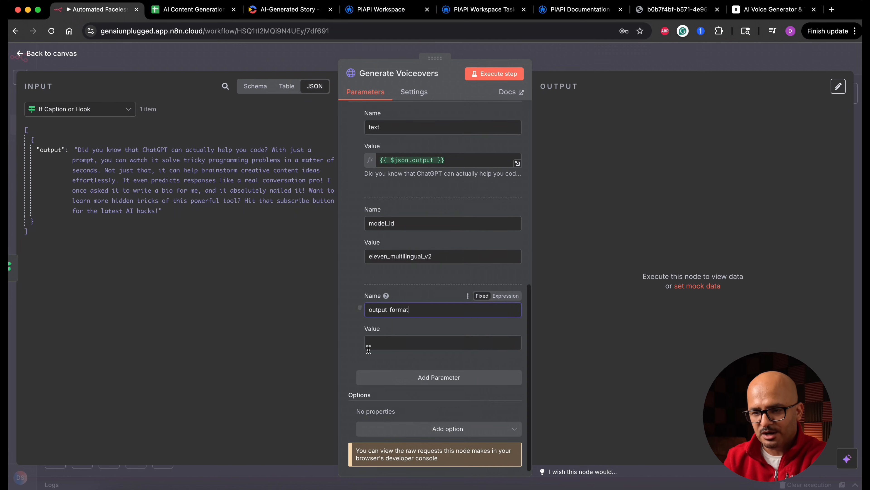
{"action": "left_click", "coordinate": [411, 343]}
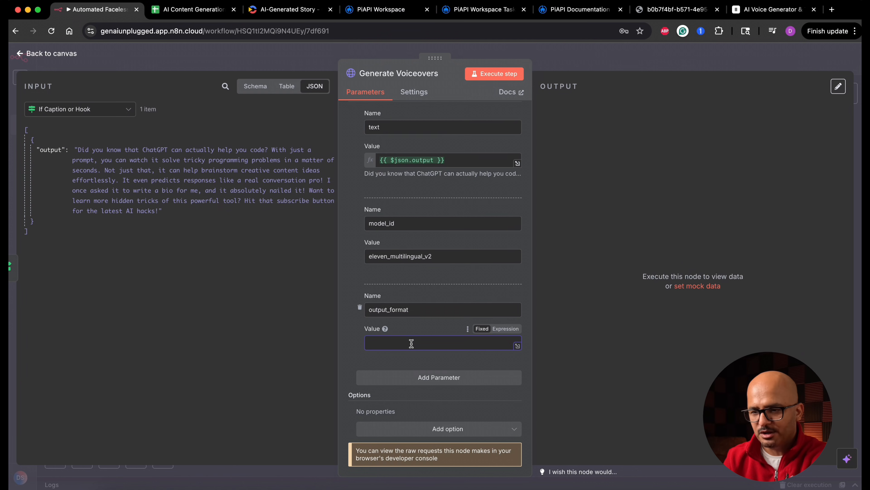
{"action": "type", "text": "mp3_44100_128"}
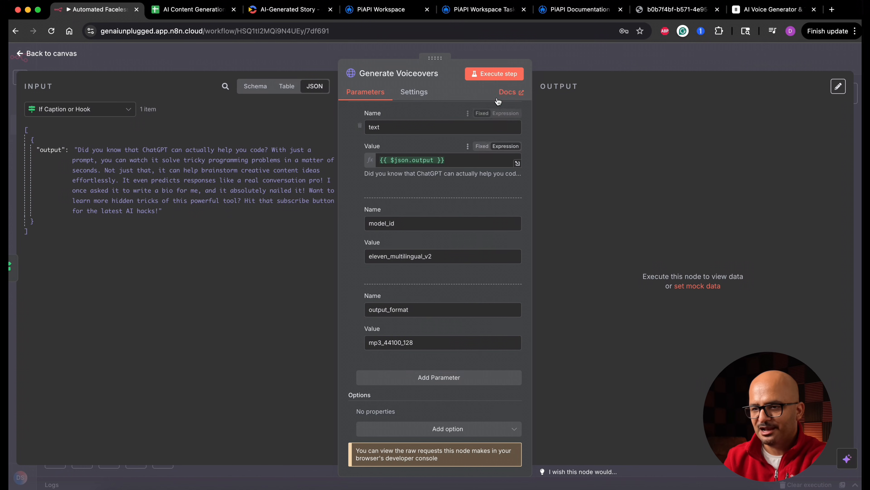
Run the Generate Voiceovers node, check its output as JSON and binary, and return to the canvas.
{"action": "left_click", "coordinate": [498, 75]}
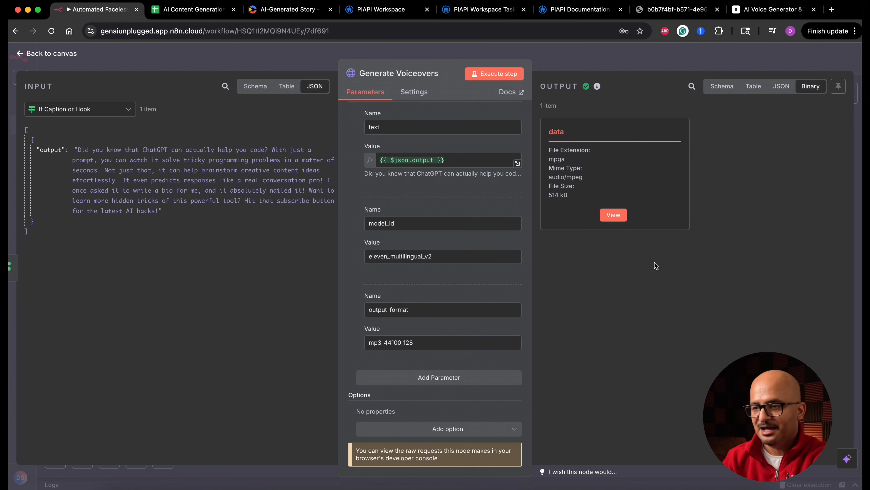
{"action": "left_click", "coordinate": [781, 90]}
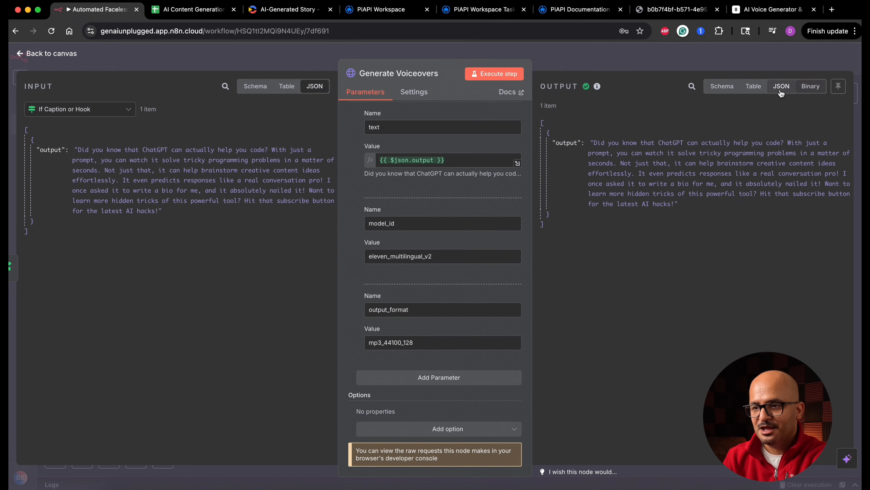
{"action": "left_click", "coordinate": [810, 87]}
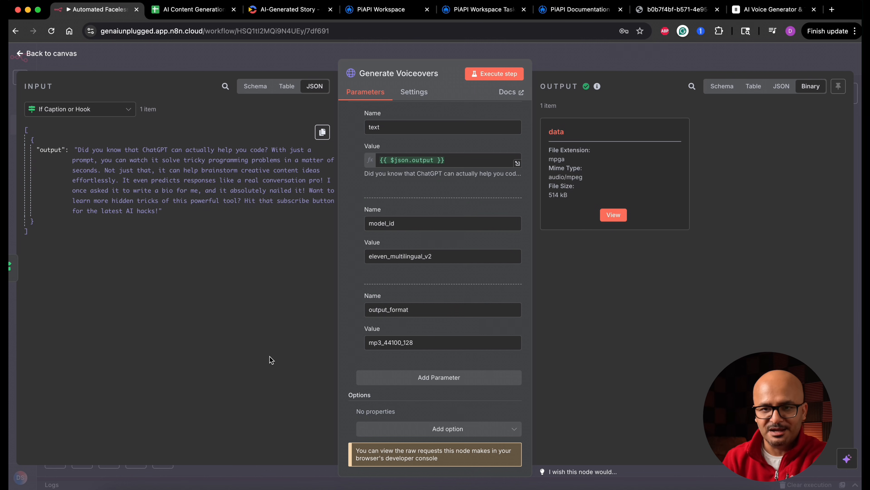
{"action": "left_click", "coordinate": [63, 55]}
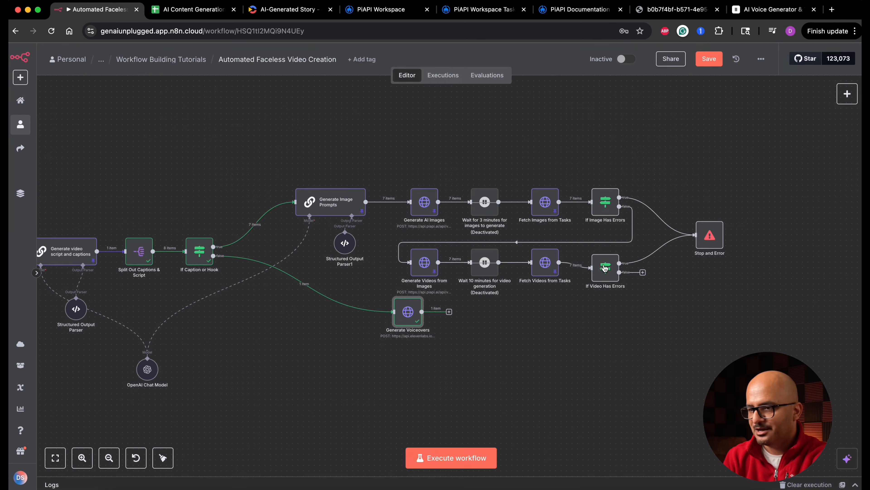
Align Generate Voiceovers beneath Generate Videos from Images and add a Google Drive Upload file node after it.
{"action": "left_click_drag", "start_coordinate": [409, 317], "coordinate": [424, 328]}
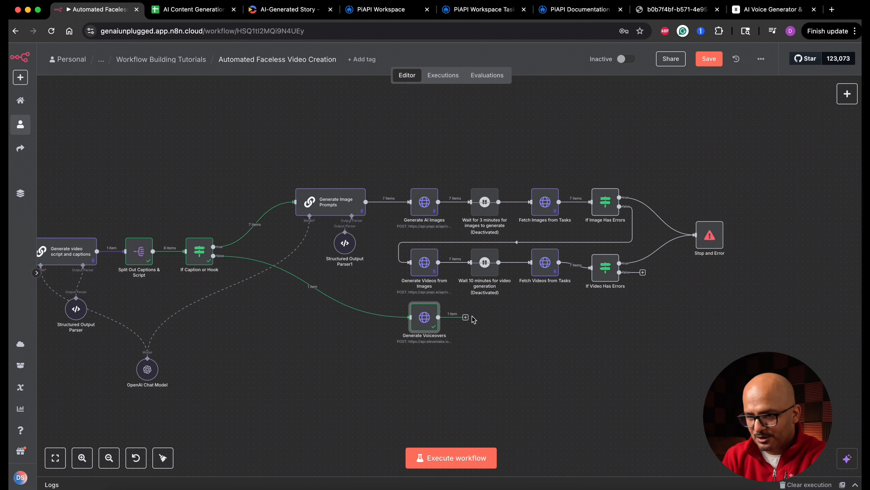
{"action": "left_click", "coordinate": [465, 317]}
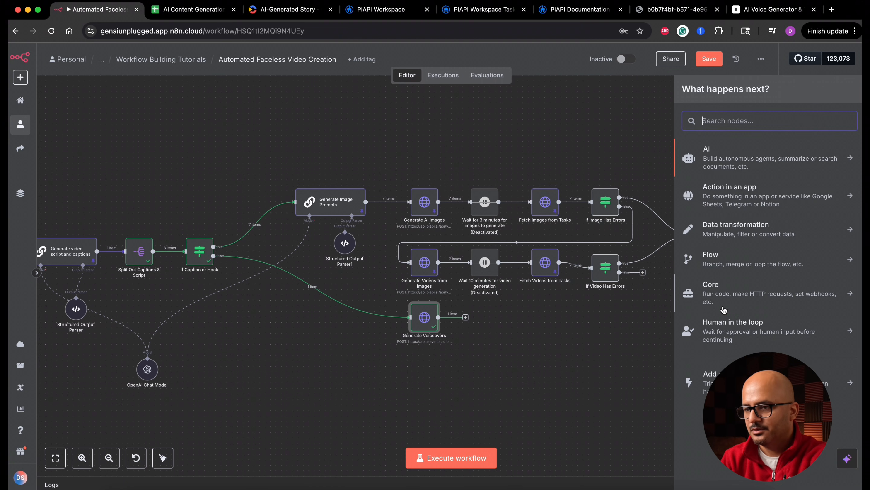
{"action": "type", "text": "google dr"}
{"action": "left_click", "coordinate": [725, 156]}
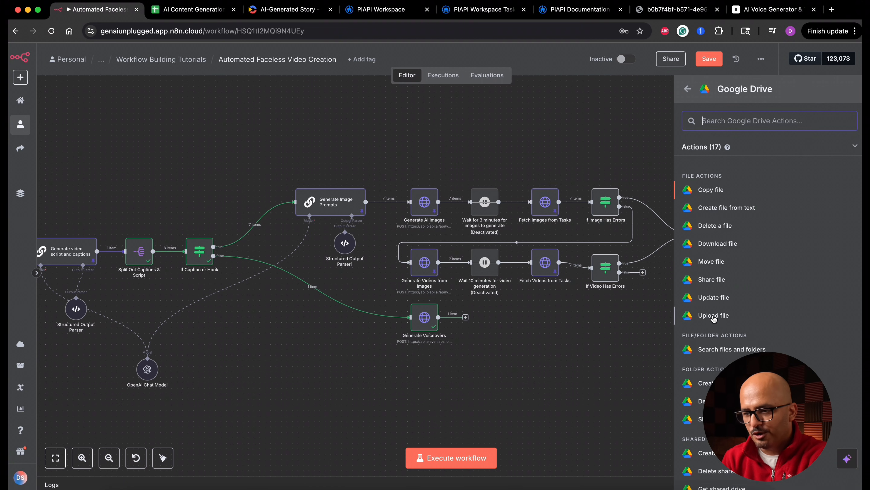
{"action": "left_click", "coordinate": [713, 316]}
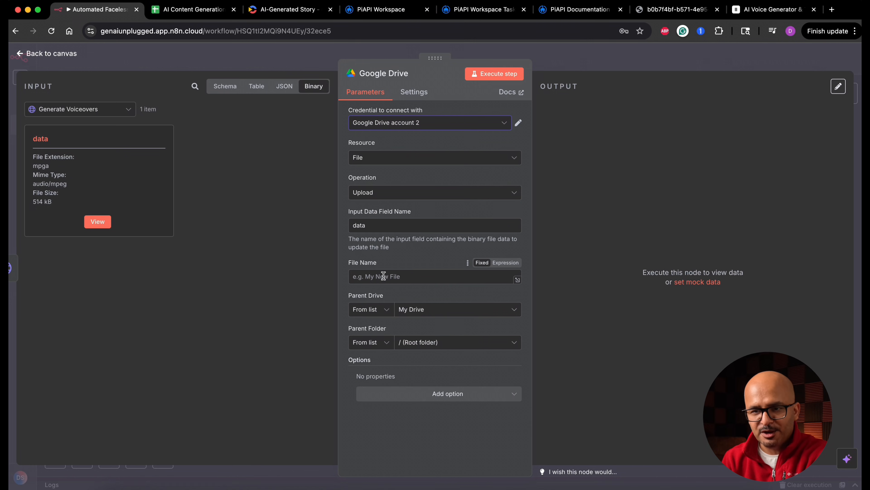
Set the upload's file name to the Topic field of Fetch Video Topics Manually followed by -vo.mp3.
{"action": "left_click", "coordinate": [128, 111]}
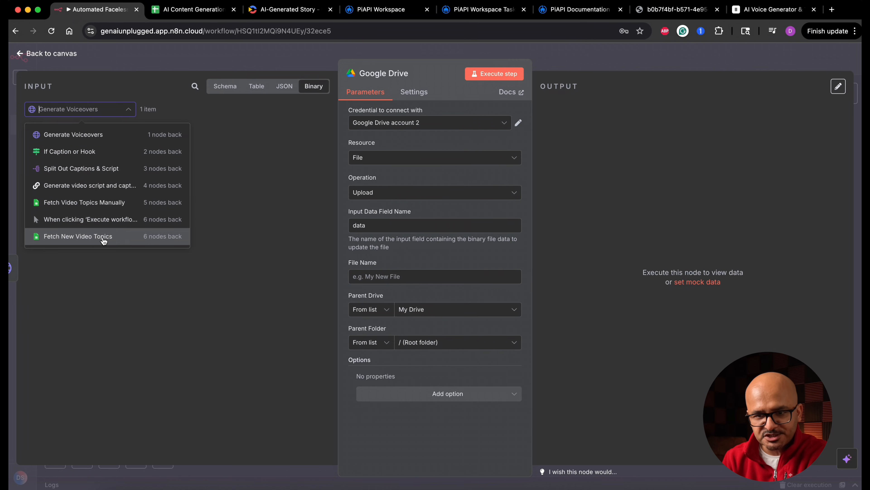
{"action": "left_click", "coordinate": [111, 209]}
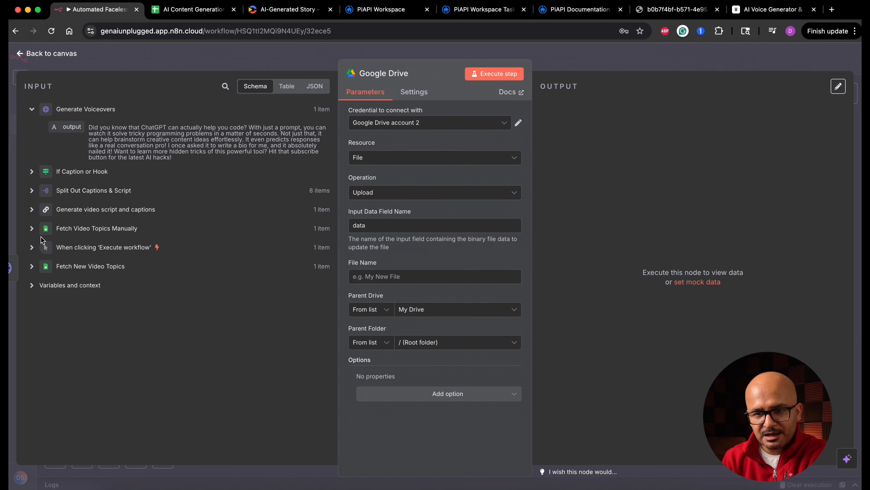
{"action": "left_click", "coordinate": [31, 229]}
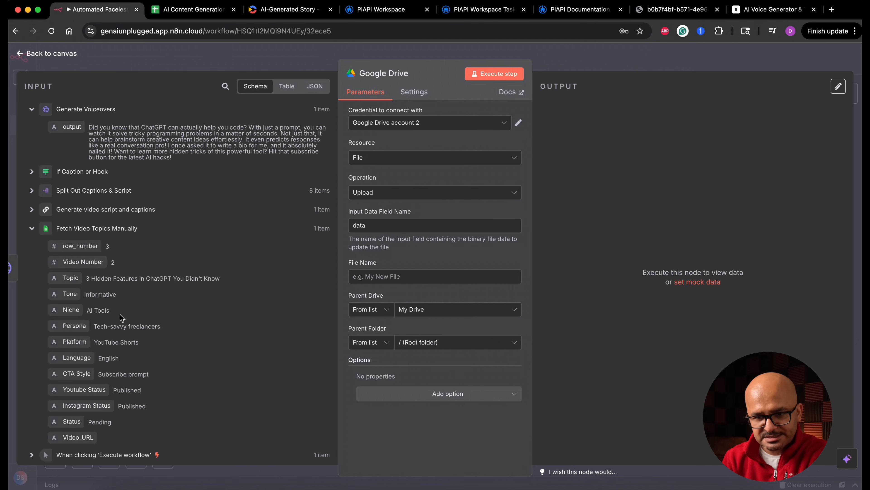
{"action": "left_click_drag", "start_coordinate": [71, 279], "coordinate": [435, 276]}
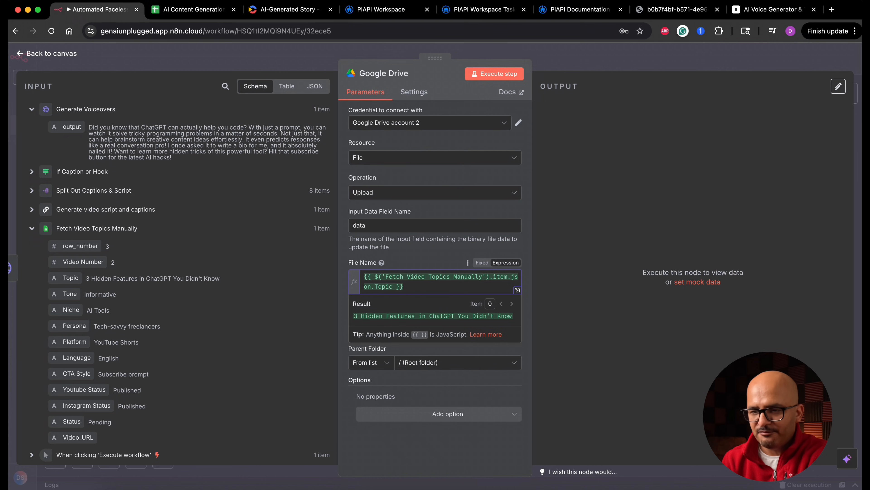
{"action": "type", "text": "-"}
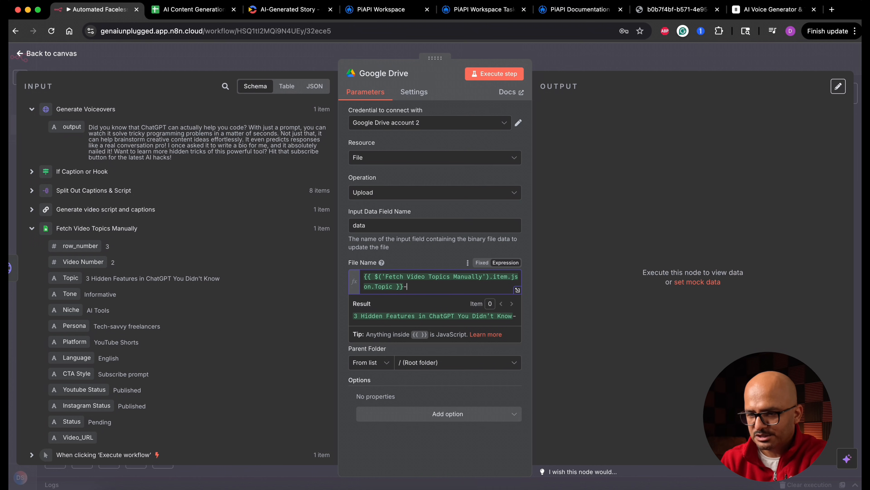
{"action": "type", "text": "vo."}
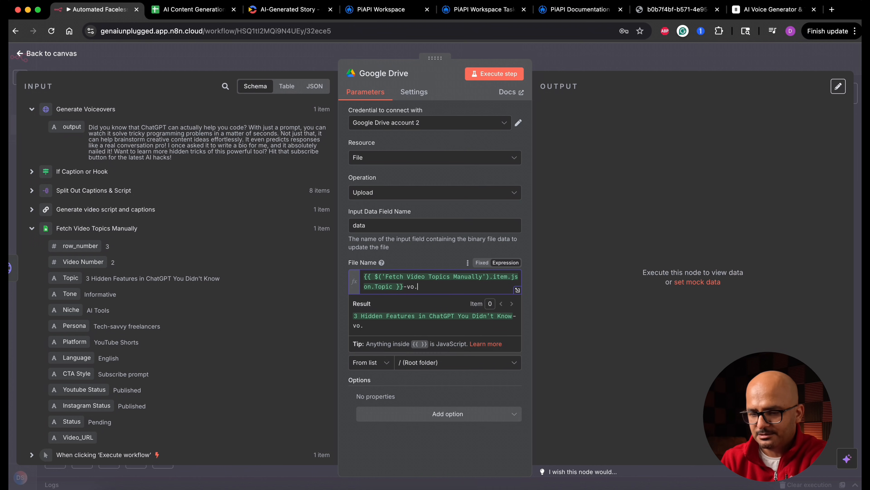
{"action": "type", "text": "mp3"}
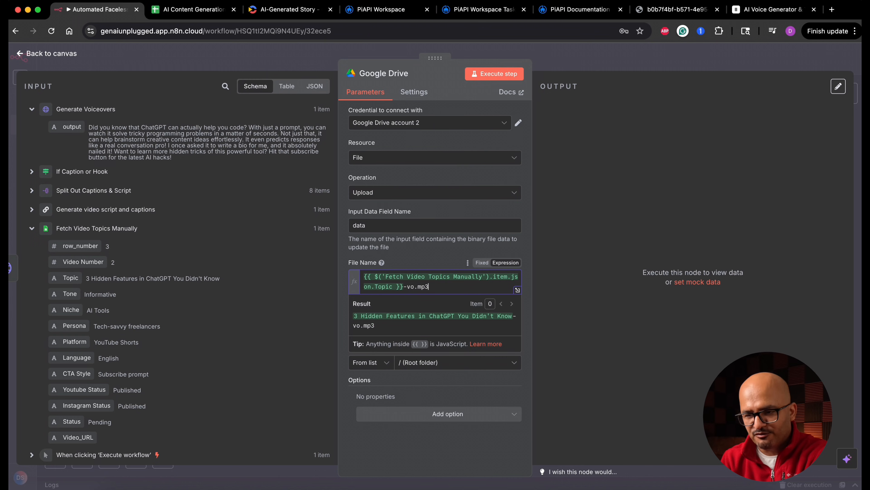
{"action": "left_click", "coordinate": [345, 280]}
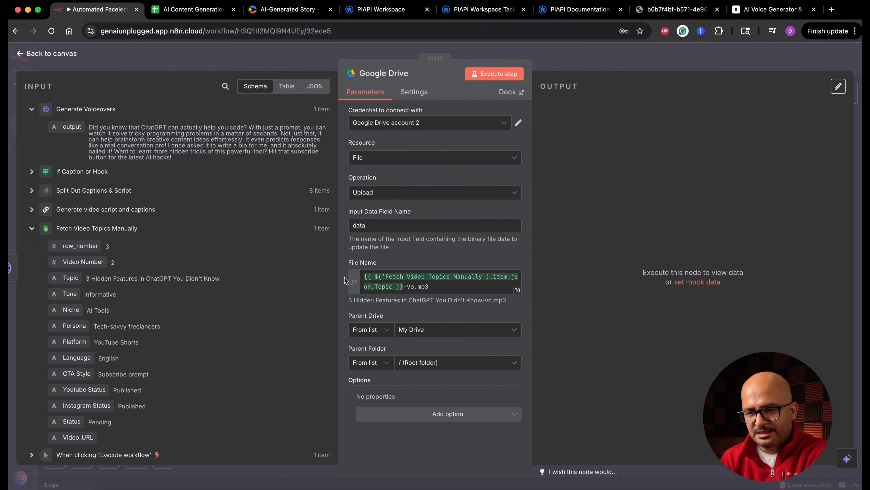
Set the parent folder to GL Voiceovers, run the Google Drive upload node and return to the canvas.
{"action": "left_click", "coordinate": [445, 371]}
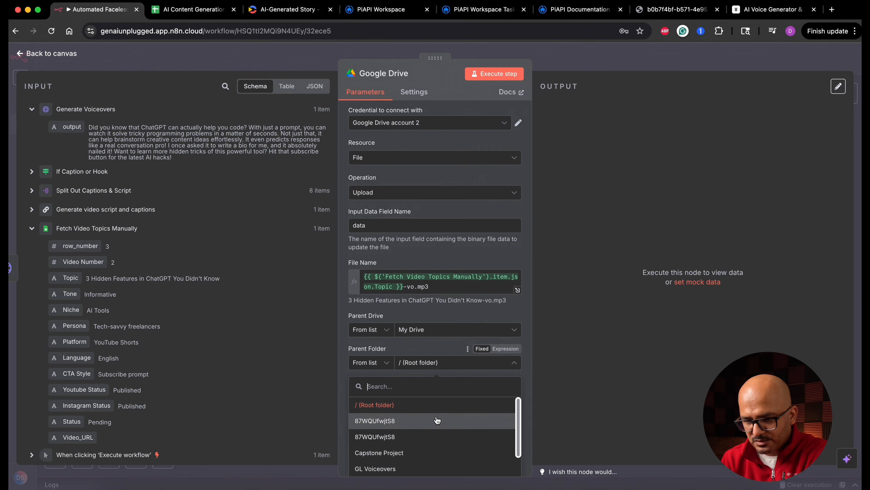
{"action": "scroll", "coordinate": [436, 447], "scroll_direction": "down", "scroll_amount": 3}
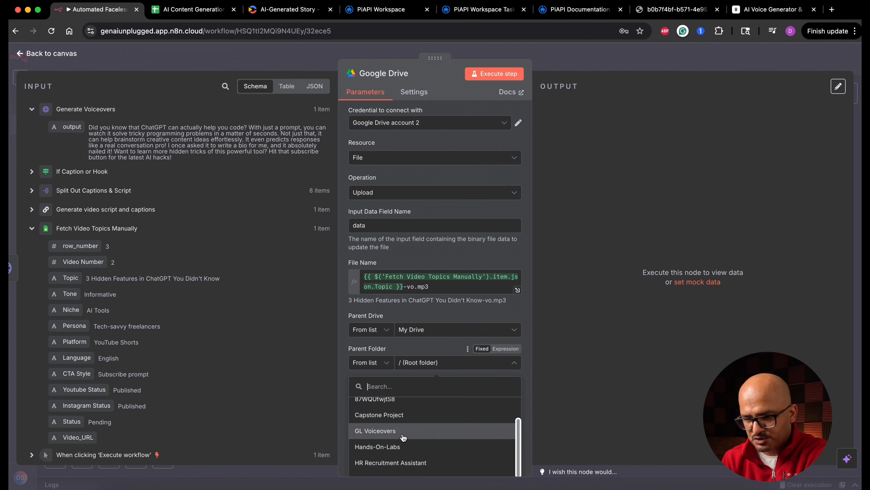
{"action": "left_click", "coordinate": [426, 434]}
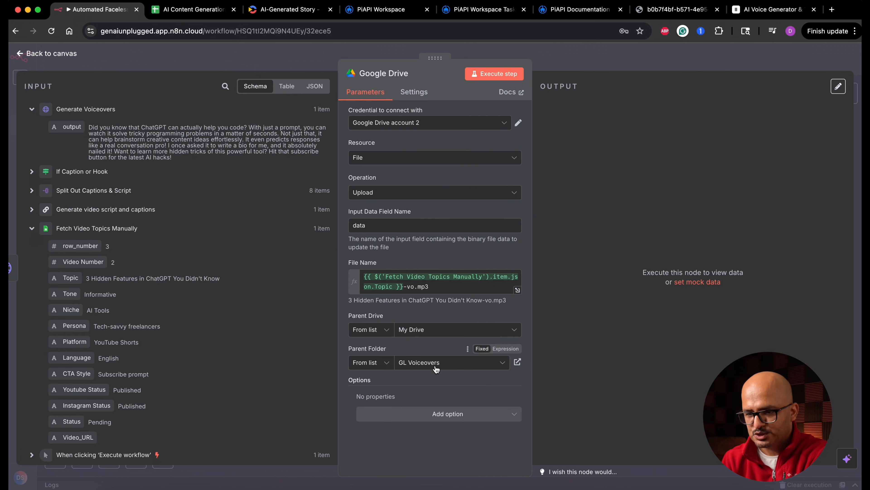
{"action": "left_click", "coordinate": [508, 74]}
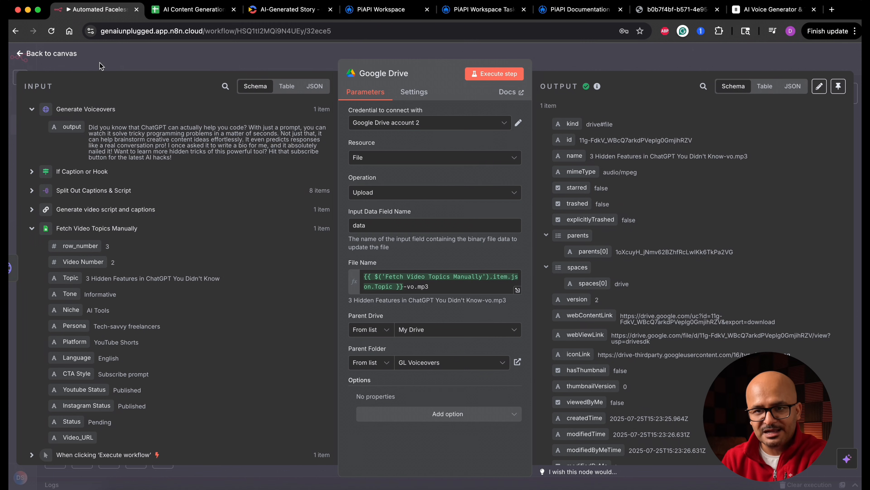
{"action": "left_click", "coordinate": [69, 57]}
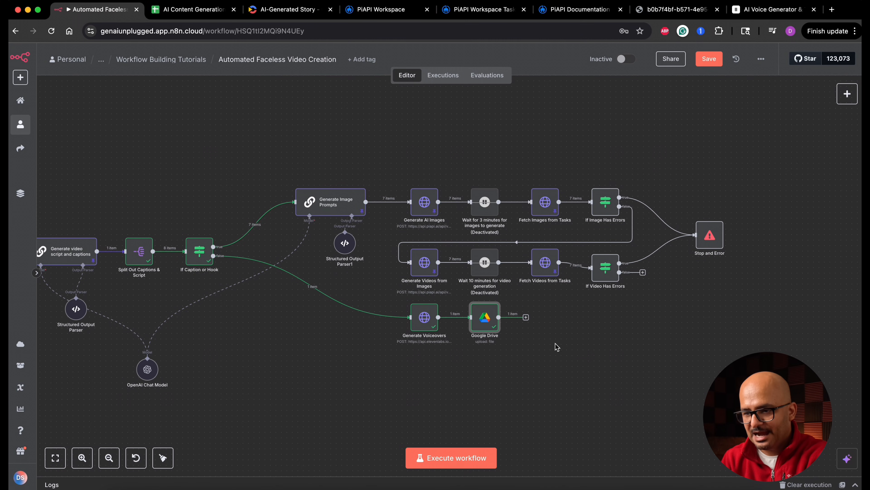
Add a Google Drive Share file node after the upload node.
{"action": "left_click", "coordinate": [526, 318]}
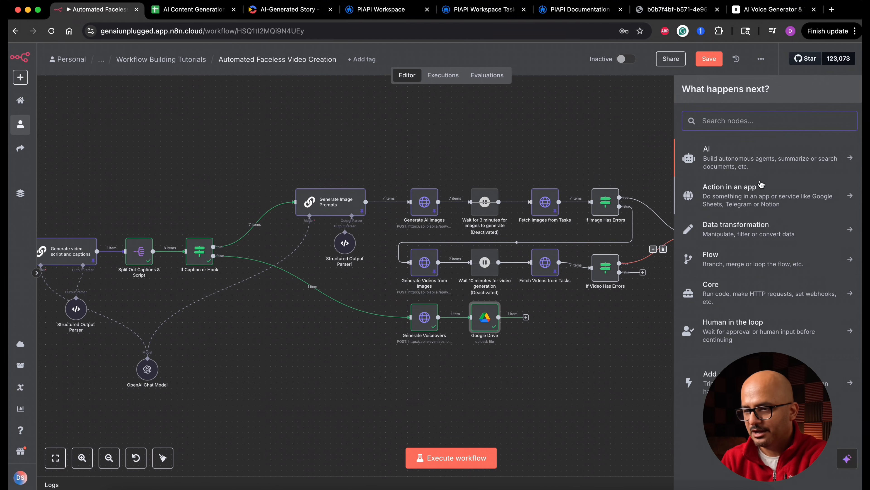
{"action": "type", "text": "google dr"}
{"action": "left_click", "coordinate": [748, 154]}
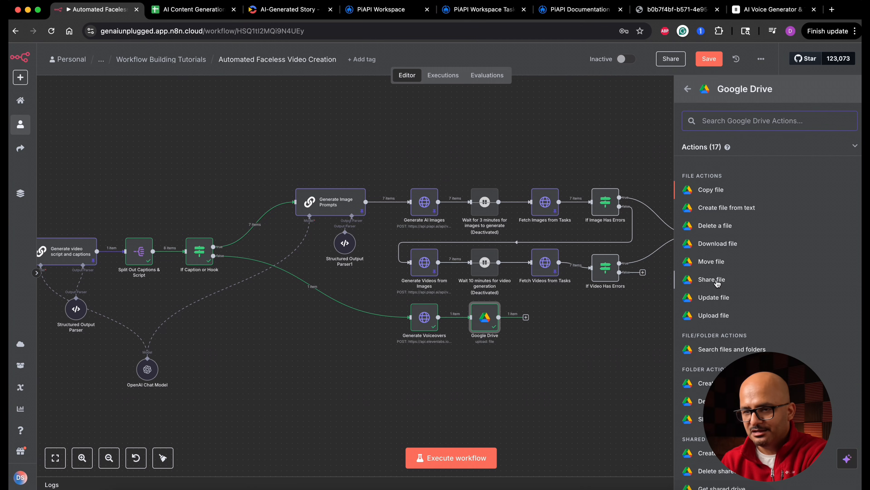
{"action": "left_click", "coordinate": [720, 280]}
Identify the file to share by ID, mapped to the upload output's id field, {{ $json.id }}.
{"action": "left_click", "coordinate": [454, 232]}
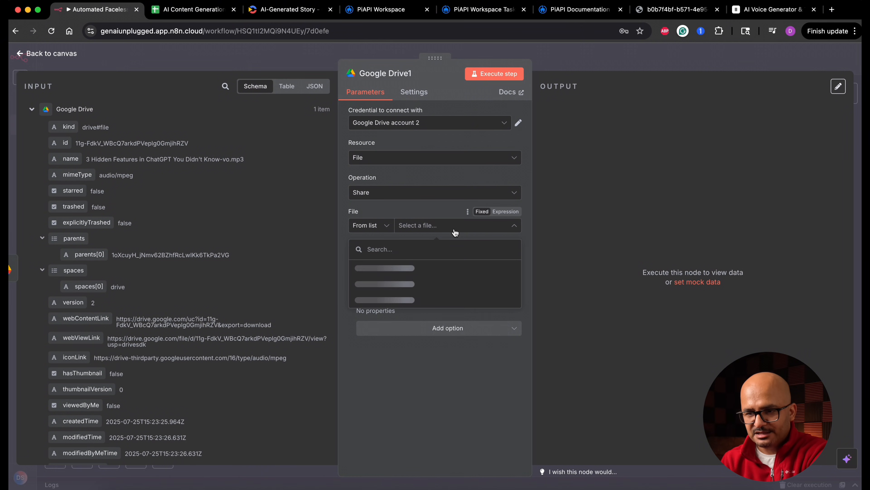
{"action": "left_click", "coordinate": [389, 227]}
{"action": "left_click", "coordinate": [376, 284]}
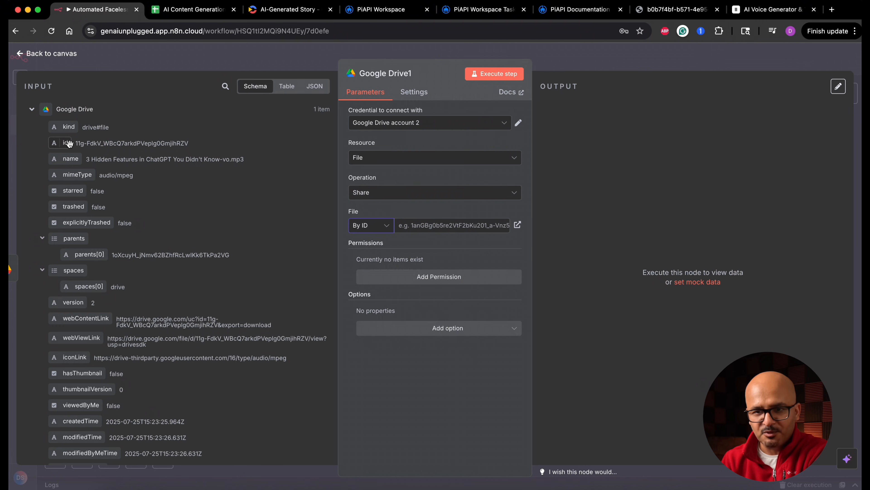
{"action": "left_click_drag", "start_coordinate": [64, 143], "coordinate": [445, 225]}
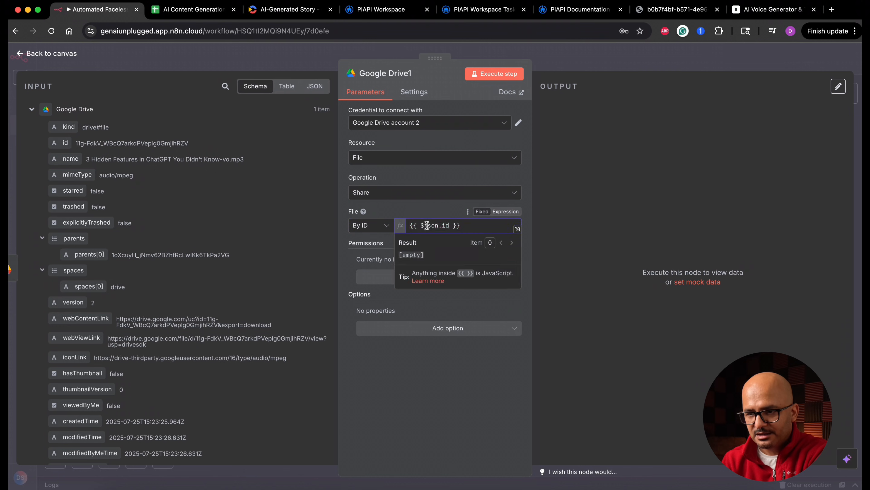
{"action": "left_click", "coordinate": [429, 207]}
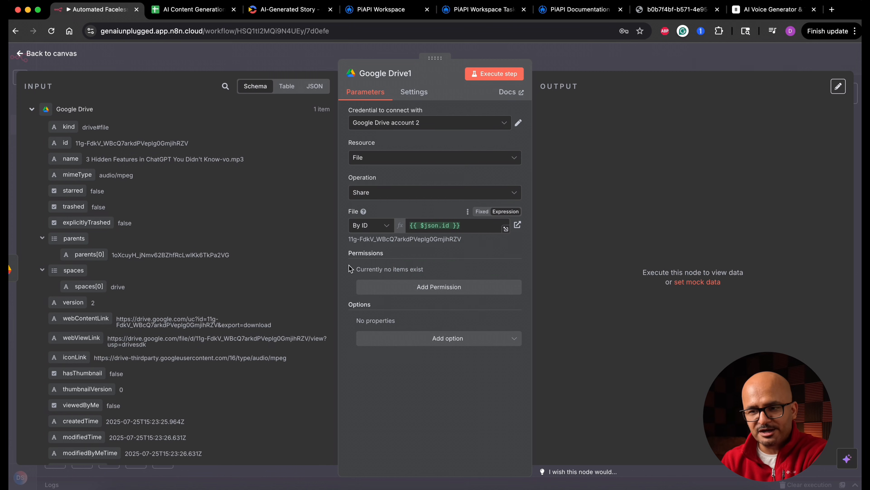
Add a permission with role Writer and type Anyone, allow file discovery, and run the share node.
{"action": "left_click", "coordinate": [445, 294]}
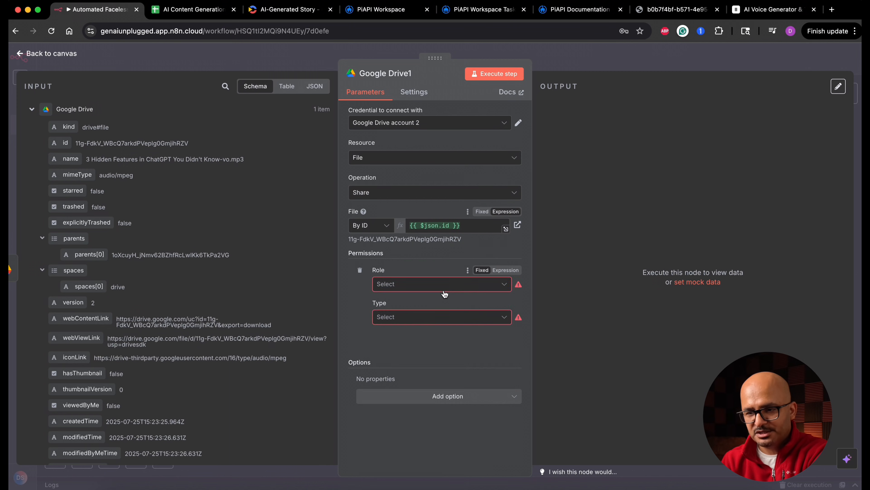
{"action": "left_click", "coordinate": [444, 288]}
{"action": "left_click", "coordinate": [435, 400]}
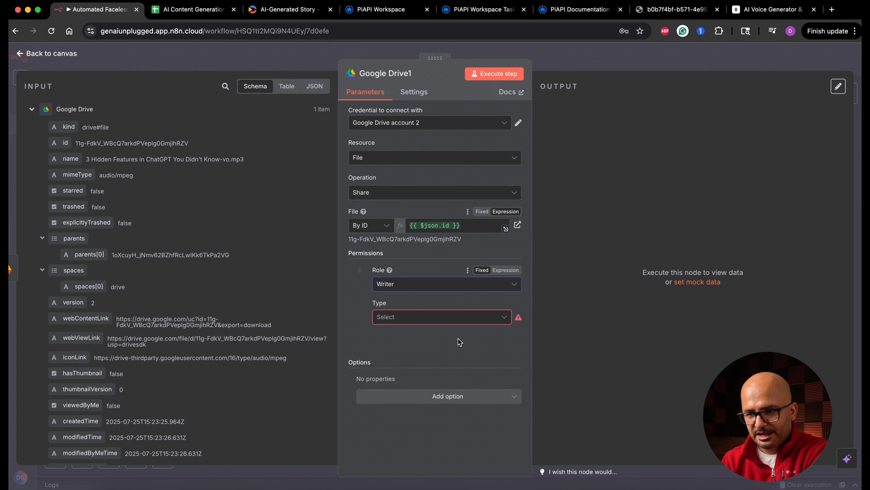
{"action": "left_click", "coordinate": [453, 323]}
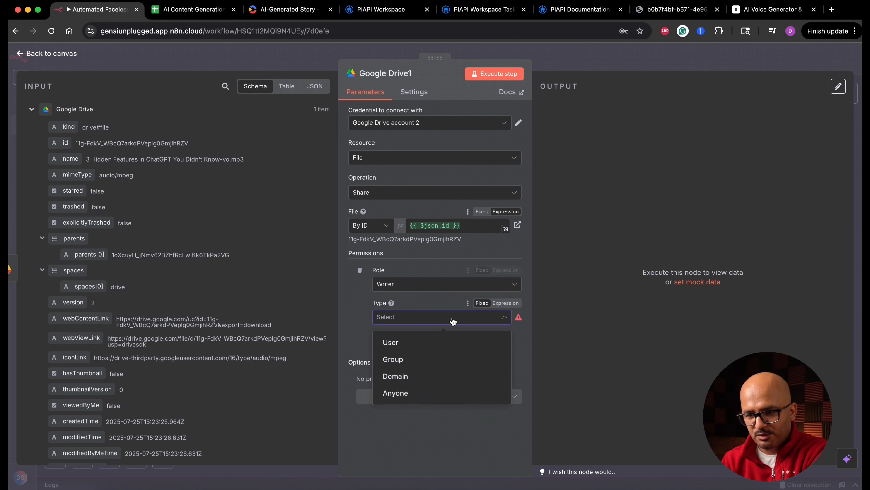
{"action": "left_click", "coordinate": [411, 393]}
{"action": "left_click", "coordinate": [383, 349]}
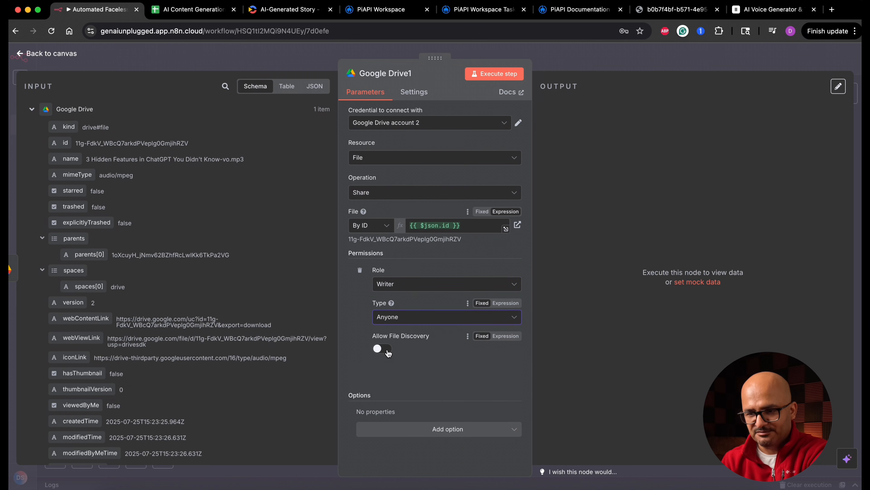
{"action": "left_click", "coordinate": [508, 74]}
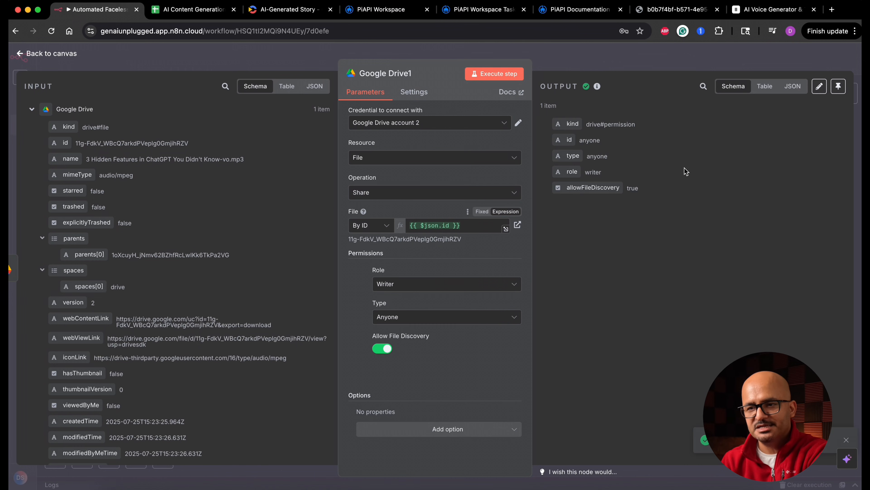
Rename the share node as Set correct file permissions and return to the canvas.
{"action": "left_click", "coordinate": [408, 74]}
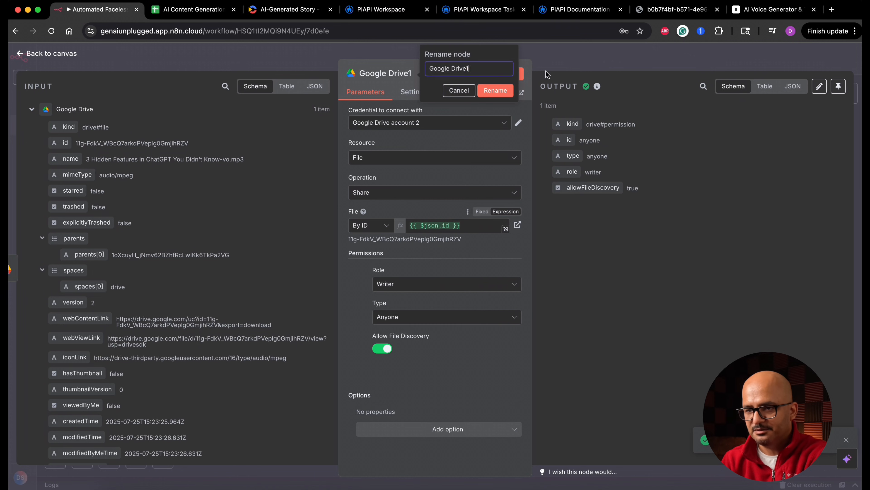
{"action": "type", "text": "Set correct file permissions"}
{"action": "left_click", "coordinate": [495, 90]}
{"action": "left_click", "coordinate": [61, 54]}
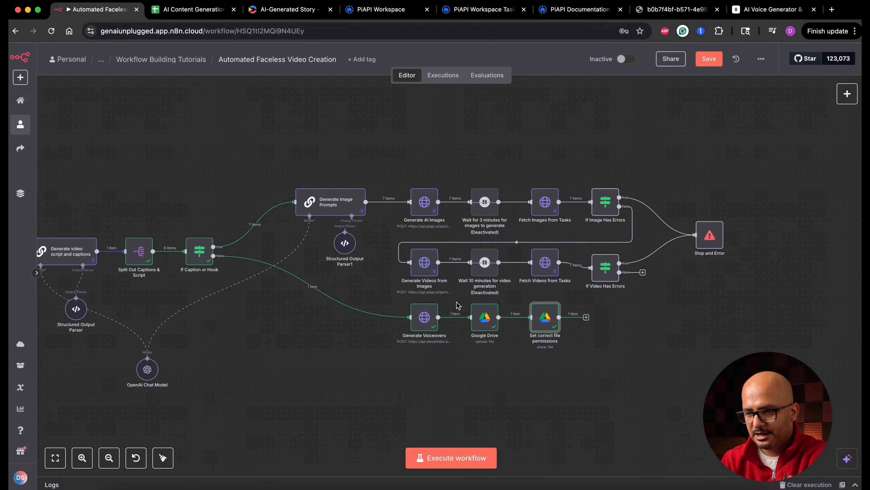
Rename the Google Drive upload node as Upload Audio Voiceover and return to the canvas.
{"action": "double_click", "coordinate": [485, 317]}
{"action": "left_click", "coordinate": [418, 71]}
{"action": "type", "text": "Upload Audio Voiceover"}
{"action": "left_click", "coordinate": [492, 91]}
{"action": "left_click", "coordinate": [68, 54]}
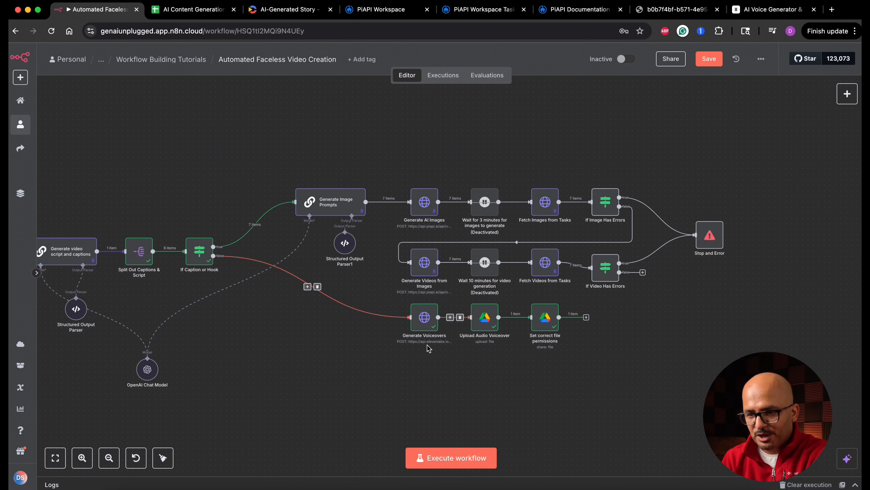
Deactivate the Generate Voiceovers node, pin the Upload Audio Voiceover node's output data, and save the workflow.
{"action": "right_click", "coordinate": [425, 320]}
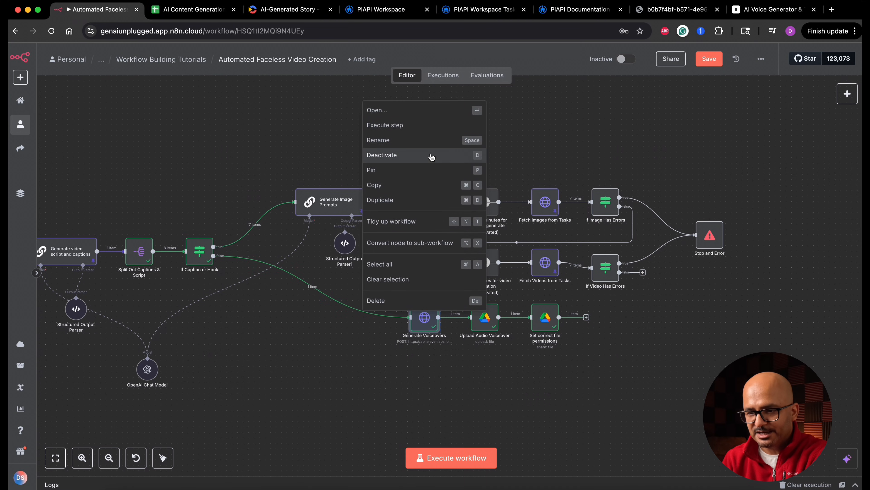
{"action": "left_click", "coordinate": [431, 154]}
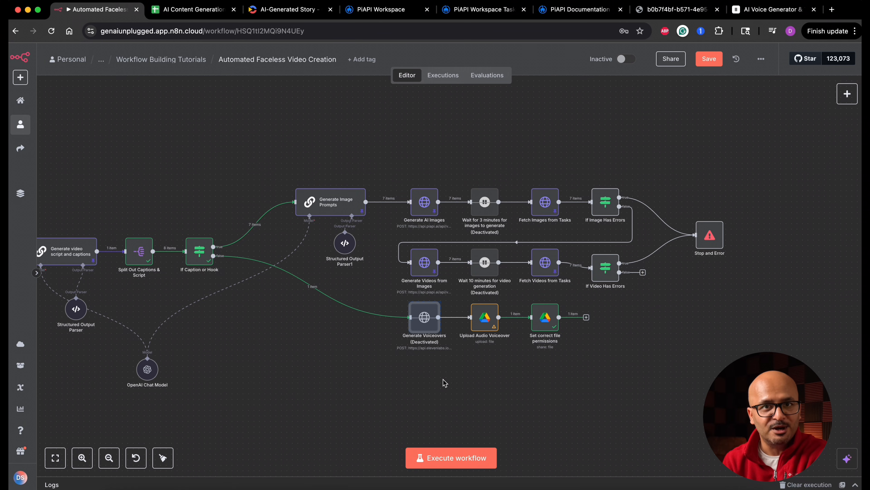
{"action": "double_click", "coordinate": [484, 317]}
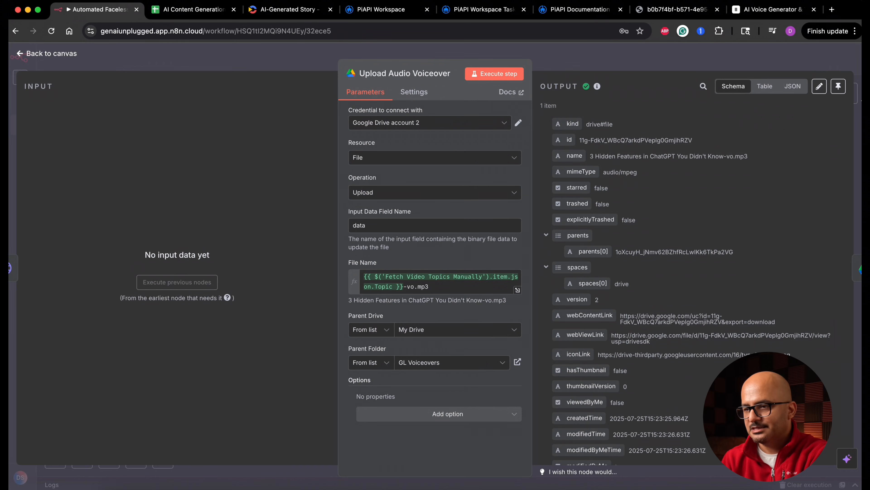
{"action": "left_click", "coordinate": [839, 86]}
{"action": "left_click", "coordinate": [51, 53]}
{"action": "left_click", "coordinate": [706, 59]}
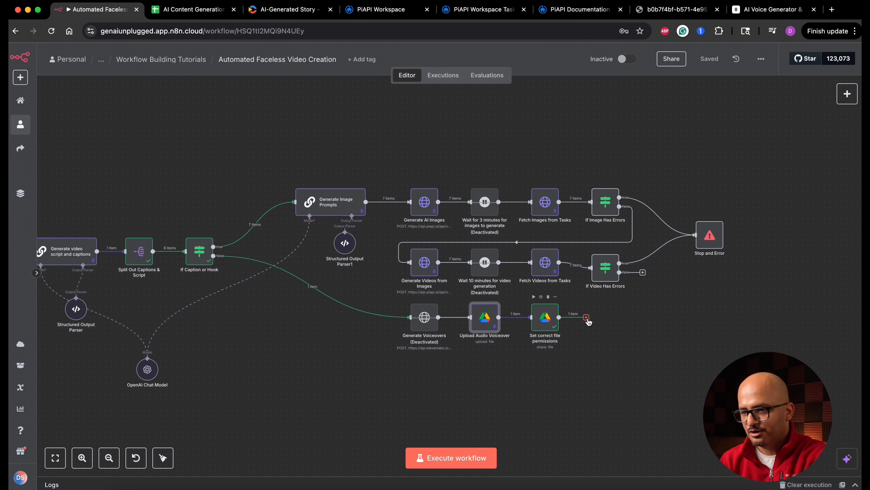
Add an Edit Fields (Set) node after Set correct file permissions and rename it as Extract Voiceover URL.
{"action": "left_click", "coordinate": [586, 317]}
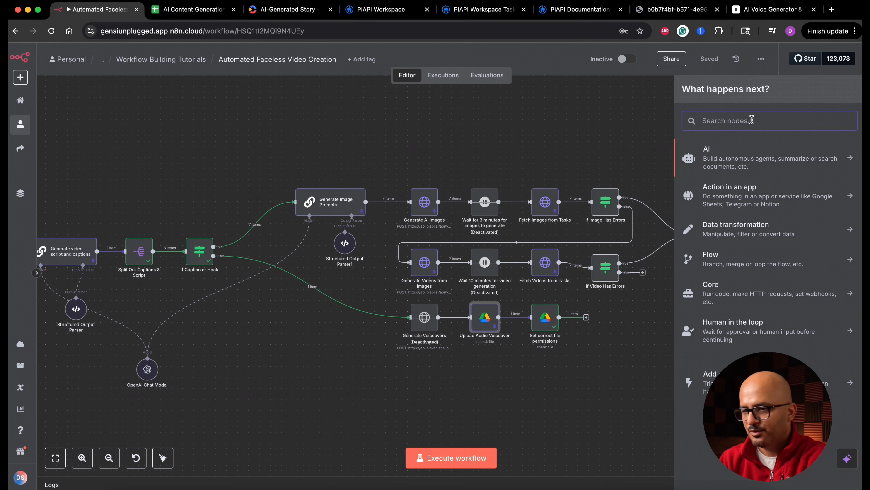
{"action": "type", "text": "edit"}
{"action": "left_click", "coordinate": [803, 193]}
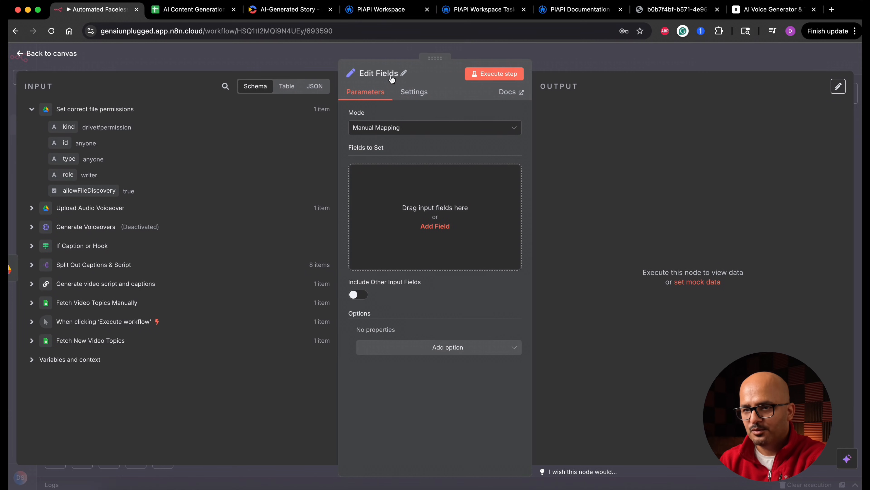
{"action": "left_click", "coordinate": [399, 73]}
{"action": "type", "text": "Extract V"}
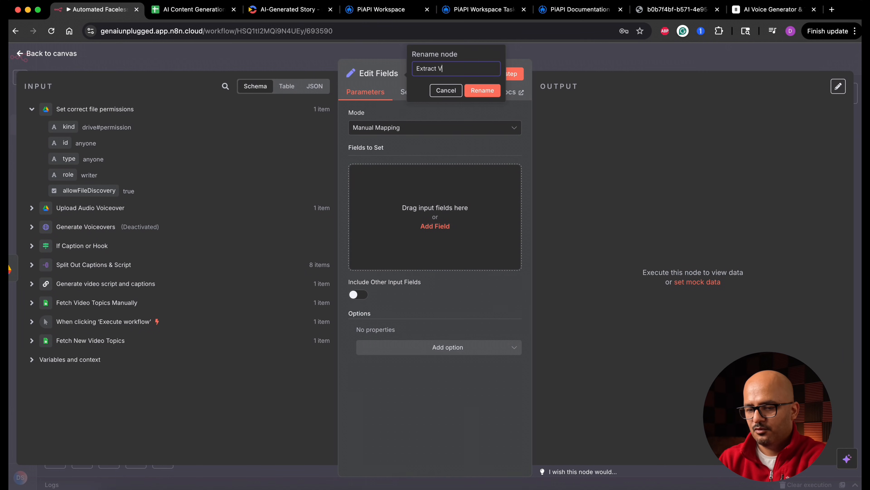
{"action": "type", "text": "oiceover "}
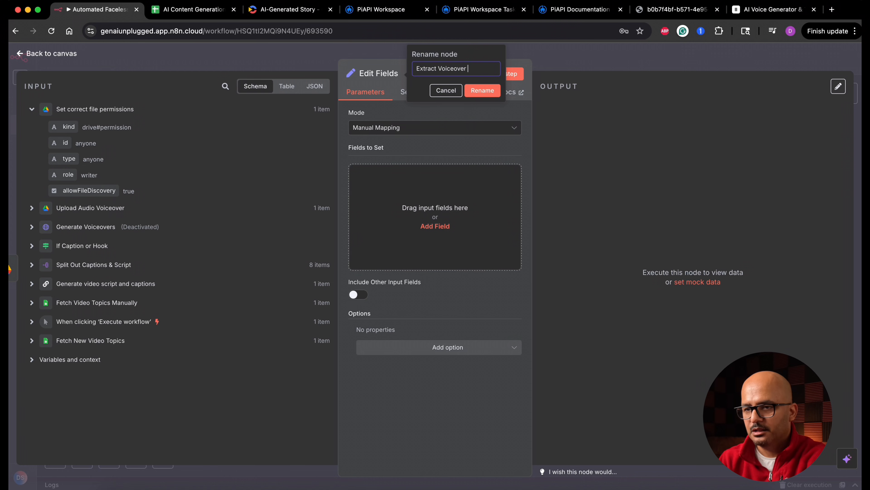
{"action": "type", "text": "URL"}
{"action": "left_click", "coordinate": [482, 90]}
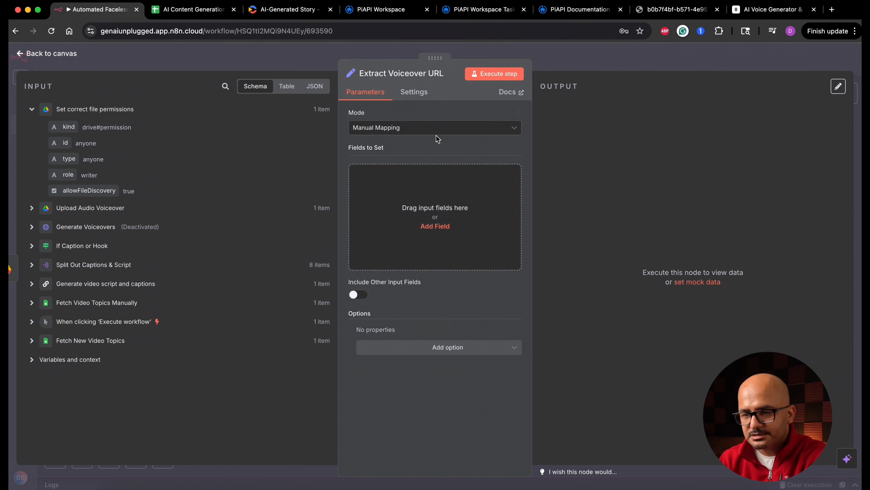
Add a string field voiceover_url mapped to Upload Audio Voiceover's webContentLink, run the node, and return to the canvas.
{"action": "left_click", "coordinate": [435, 226]}
{"action": "type", "text": "voiceover_url"}
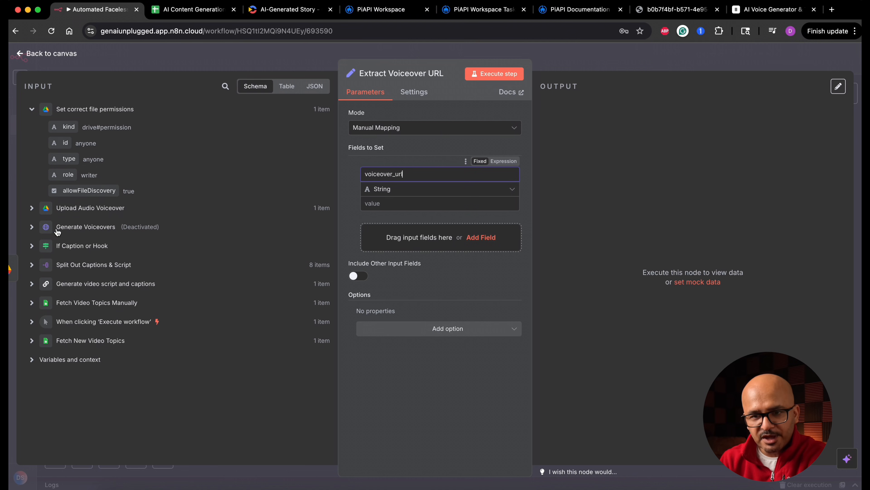
{"action": "left_click", "coordinate": [30, 208]}
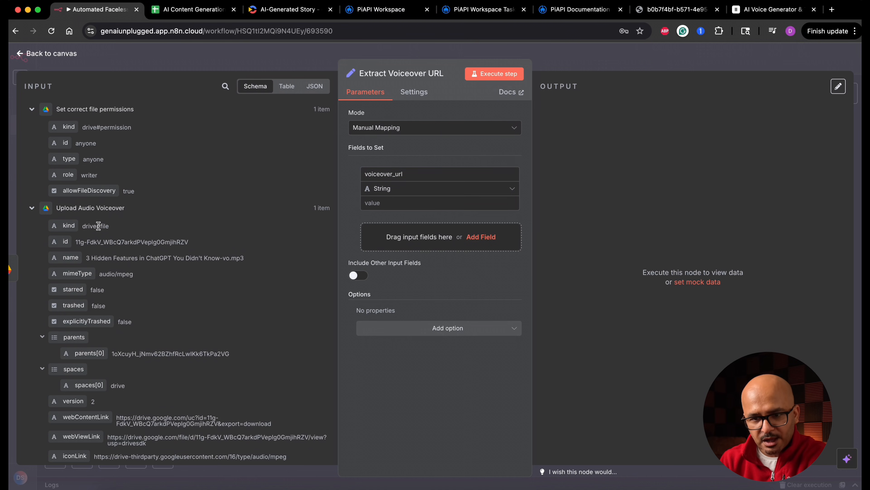
{"action": "scroll", "coordinate": [101, 367], "scroll_direction": "down", "scroll_amount": 2}
{"action": "scroll", "coordinate": [101, 366], "scroll_direction": "down", "scroll_amount": 3}
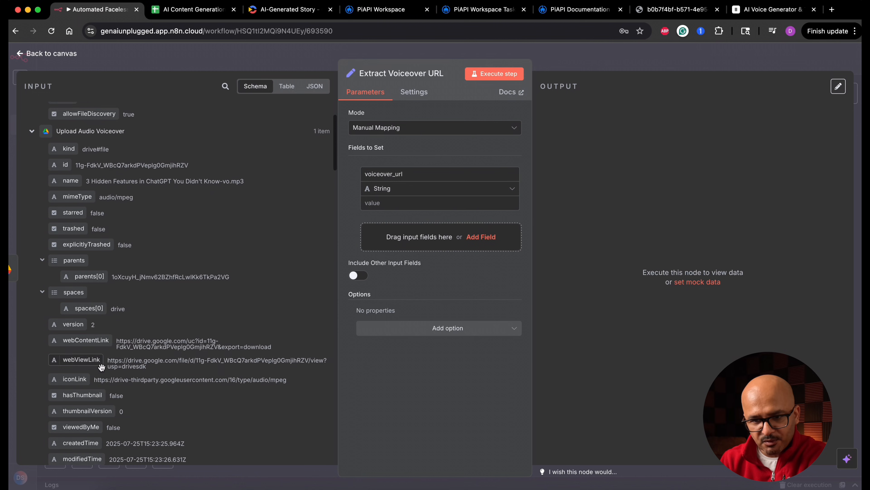
{"action": "left_click_drag", "start_coordinate": [90, 334], "coordinate": [381, 207]}
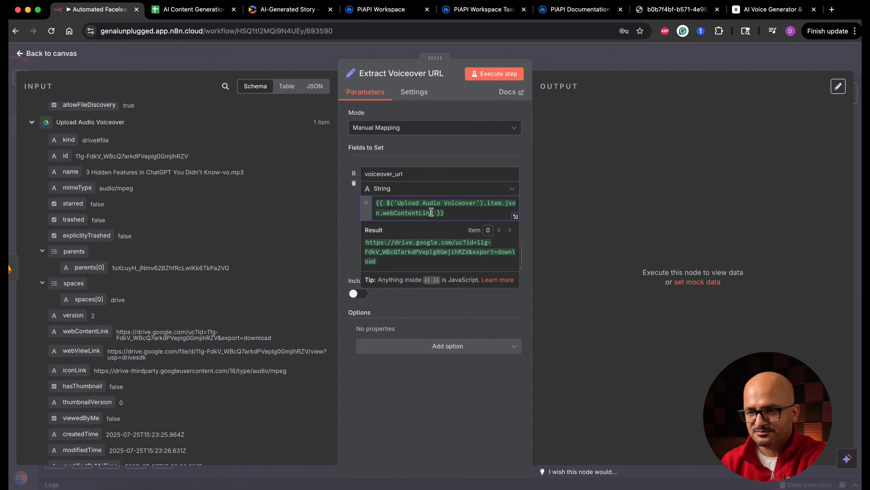
{"action": "left_click", "coordinate": [493, 77]}
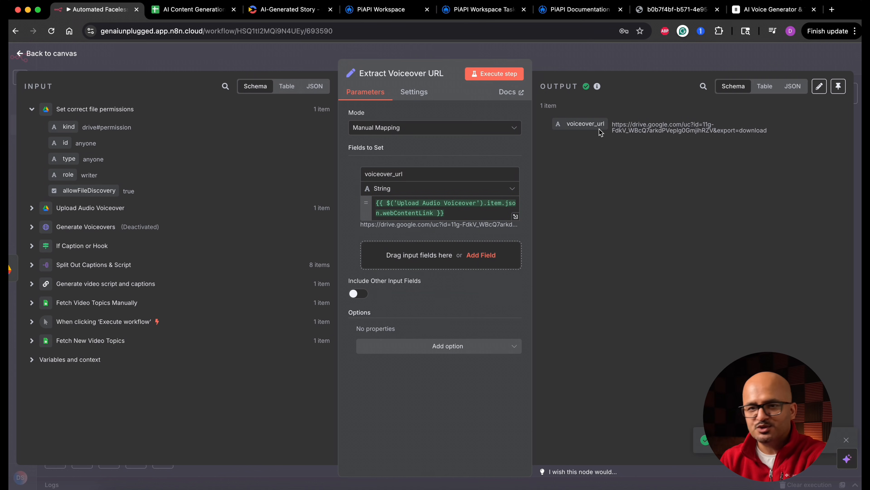
{"action": "left_click", "coordinate": [65, 54]}
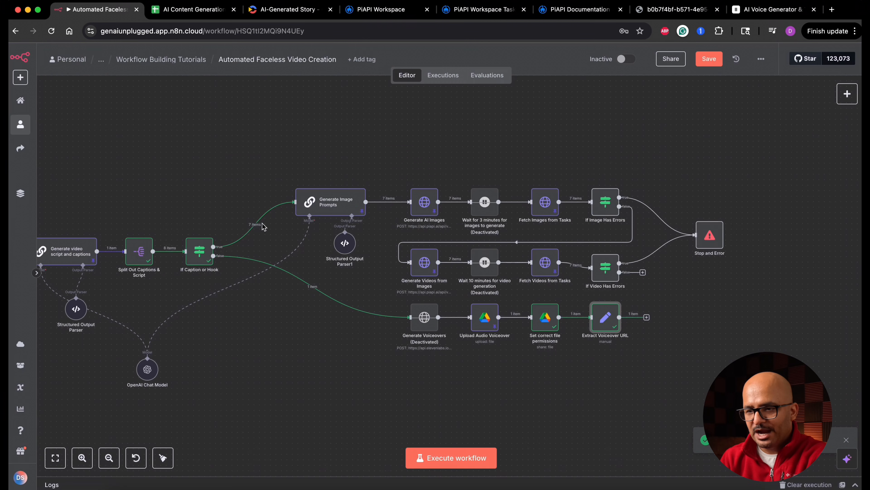
Align the If Video Has Errors node with its row, run it, and check its False Branch output.
{"action": "scroll", "coordinate": [571, 203], "scroll_direction": "up", "scroll_amount": 5}
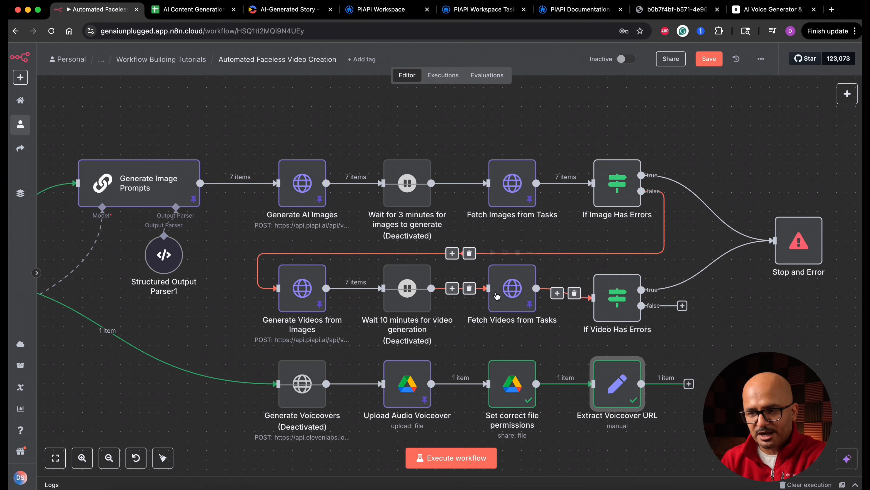
{"action": "left_click_drag", "start_coordinate": [619, 312], "coordinate": [620, 303]}
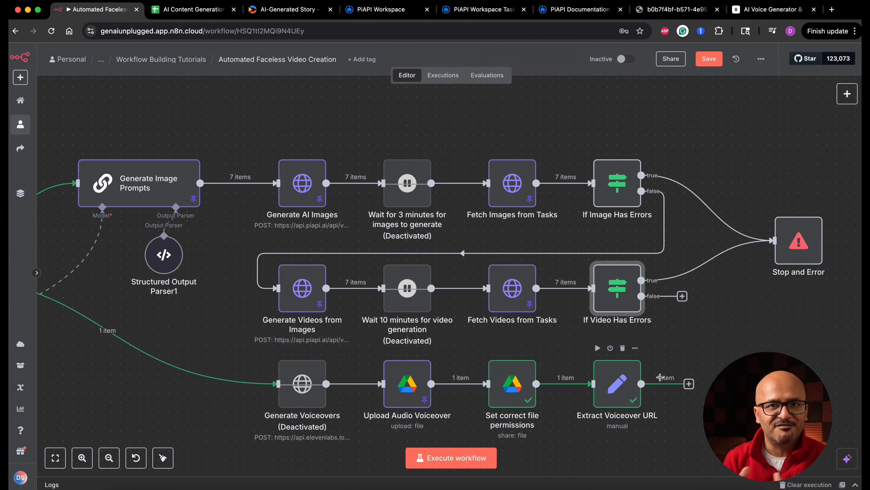
{"action": "double_click", "coordinate": [621, 294]}
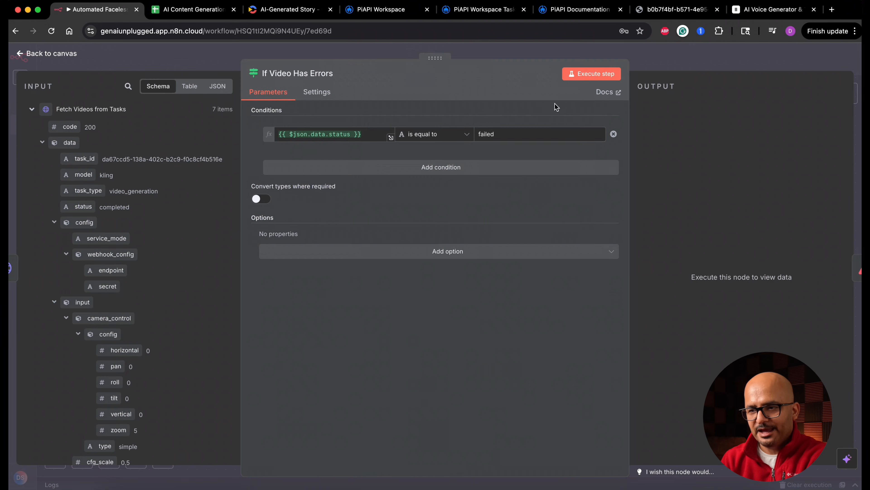
{"action": "left_click", "coordinate": [580, 79]}
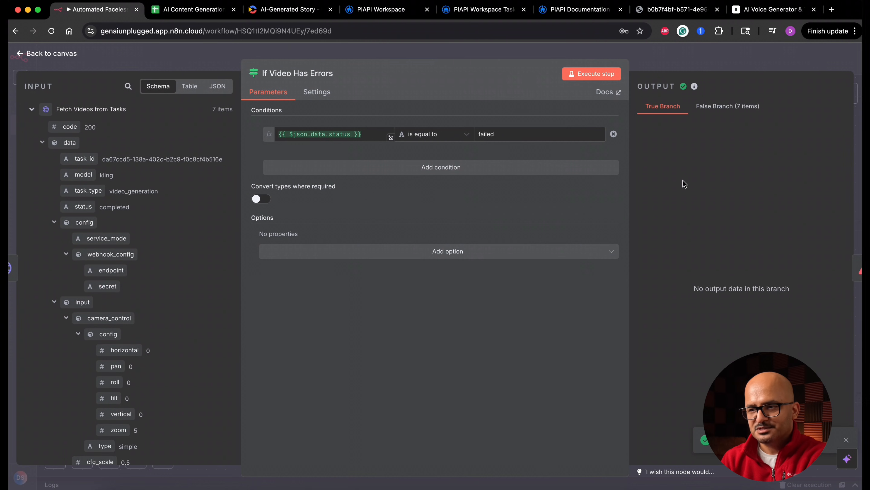
{"action": "left_click", "coordinate": [725, 109]}
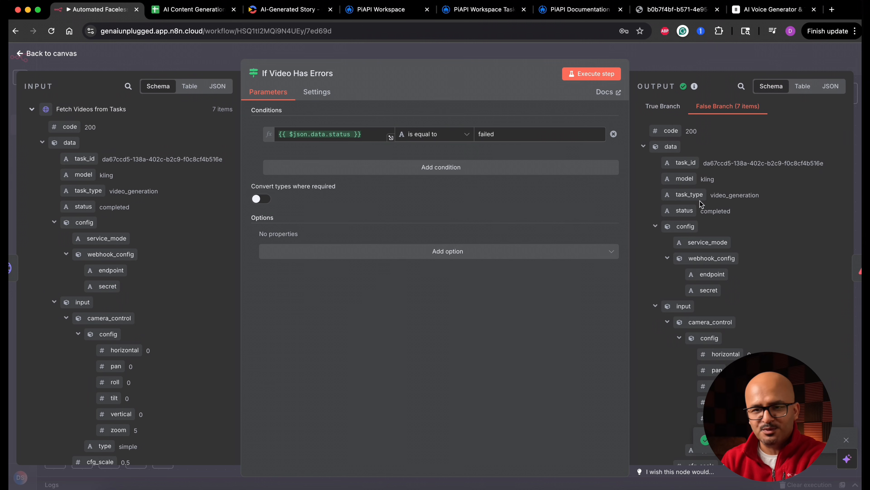
{"action": "left_click", "coordinate": [67, 56]}
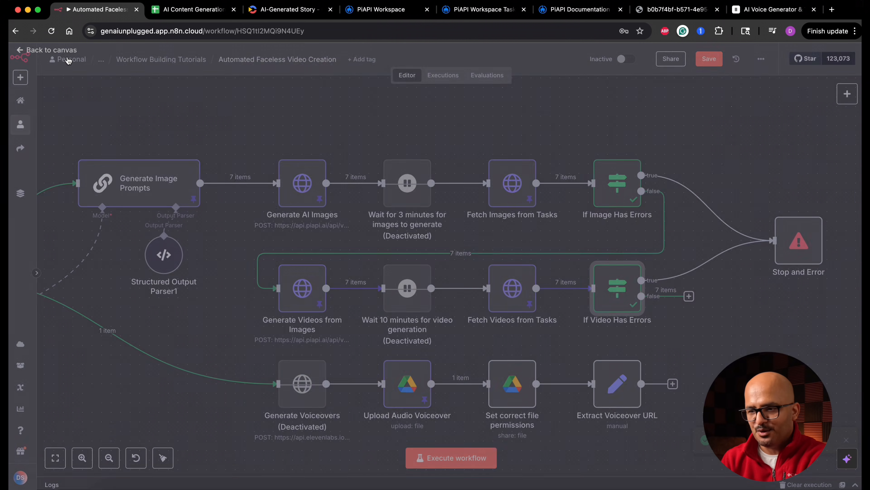
Add an Edit Fields (Set) node on the false branch of If Video Has Errors and rename it as Extract Video URLs.
{"action": "scroll", "coordinate": [705, 329], "scroll_direction": "right", "scroll_amount": 5}
{"action": "scroll", "coordinate": [705, 329], "scroll_direction": "right", "scroll_amount": 1}
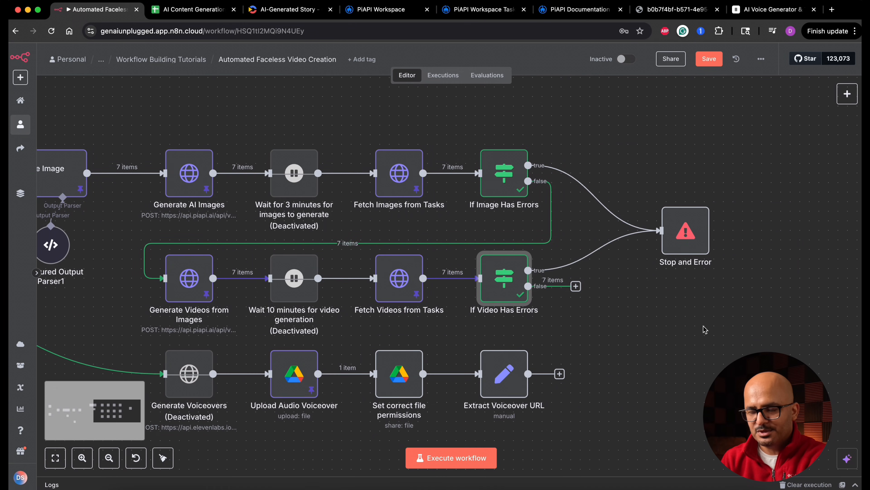
{"action": "left_click", "coordinate": [576, 288]}
{"action": "type", "text": "edit"}
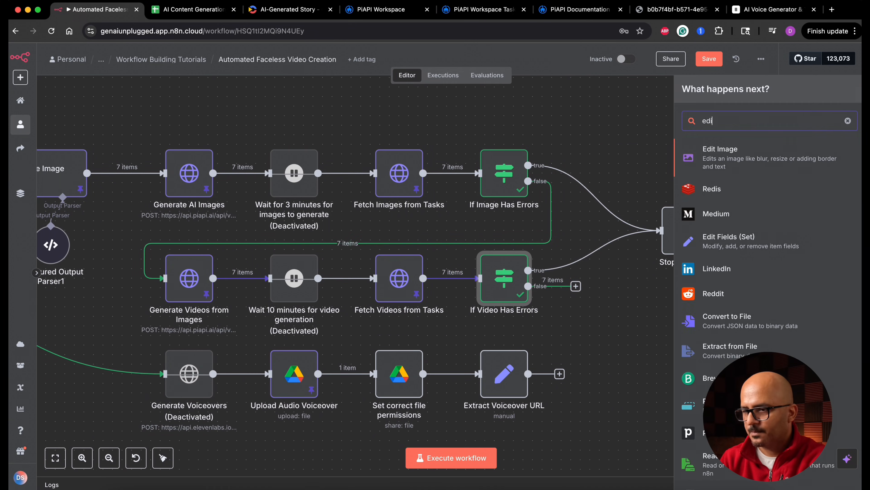
{"action": "left_click", "coordinate": [757, 191]}
{"action": "left_click", "coordinate": [394, 74]}
{"action": "type", "text": "Extract Video URLs"}
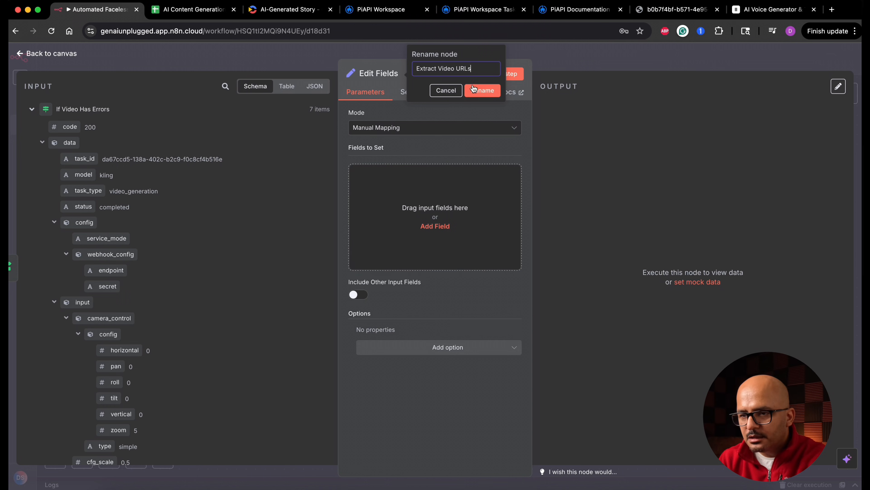
{"action": "left_click", "coordinate": [482, 90]}
Add a string field video_url mapped to {{ $json.data.output.video_url }}, run the node, and review its output as JSON.
{"action": "left_click", "coordinate": [436, 226]}
{"action": "left_click", "coordinate": [455, 174]}
{"action": "type", "text": "video_url"}
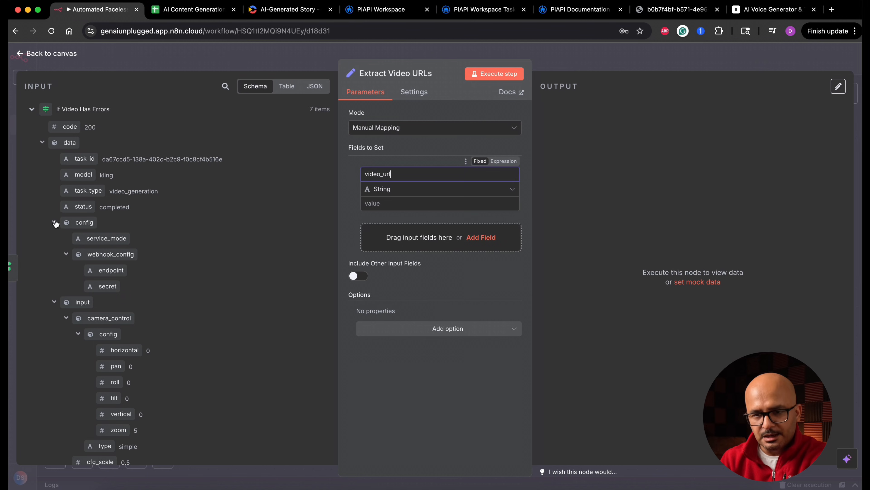
{"action": "left_click", "coordinate": [55, 222]}
{"action": "left_click", "coordinate": [54, 238]}
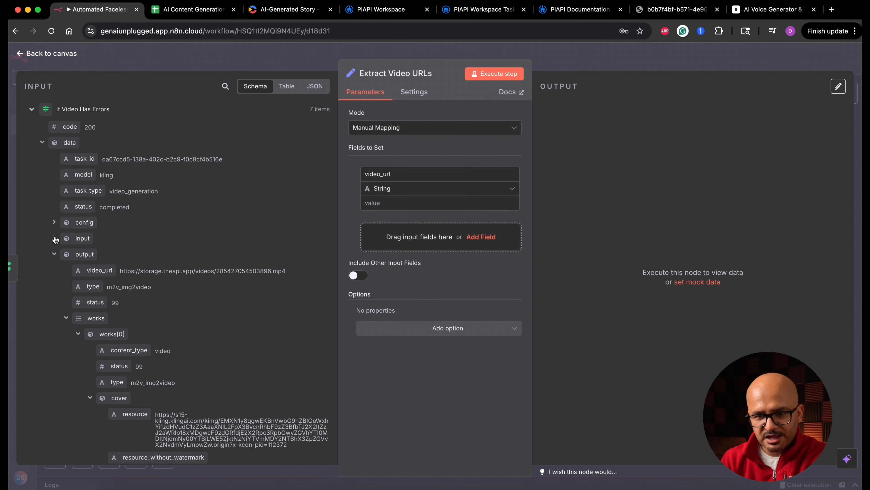
{"action": "left_click_drag", "start_coordinate": [99, 270], "coordinate": [373, 203]}
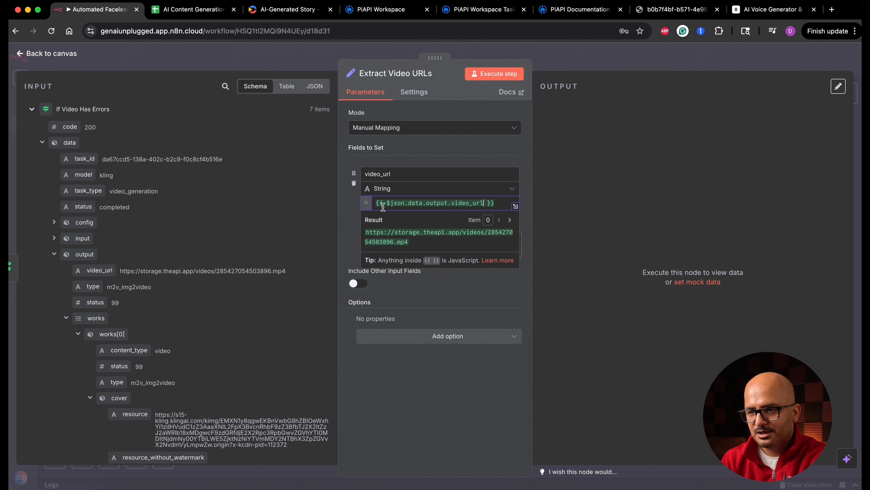
{"action": "left_click", "coordinate": [510, 74]}
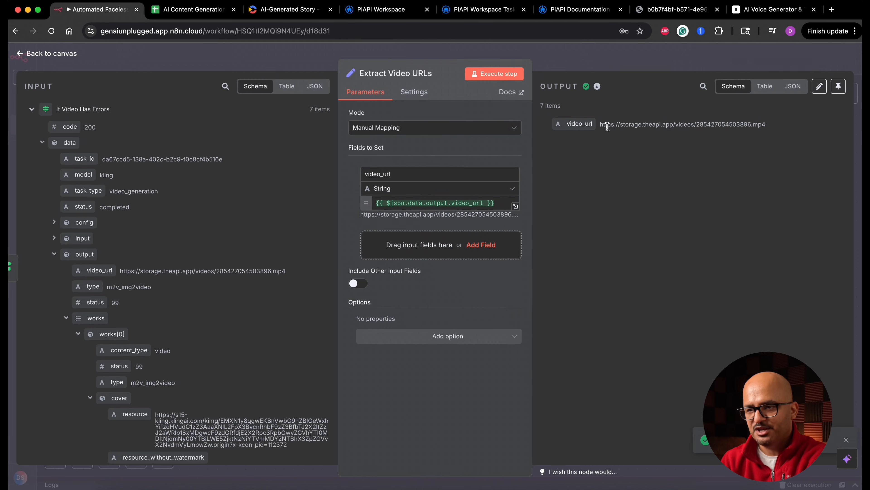
{"action": "left_click", "coordinate": [790, 90]}
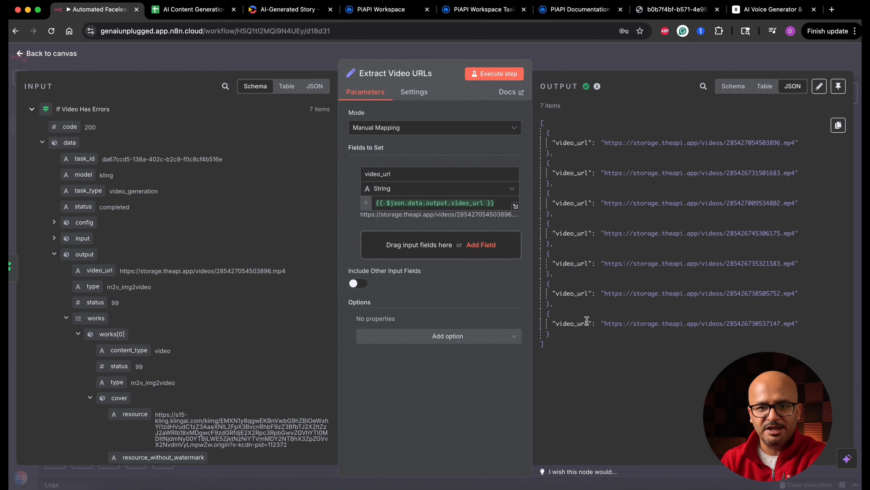
{"action": "left_click", "coordinate": [67, 60]}
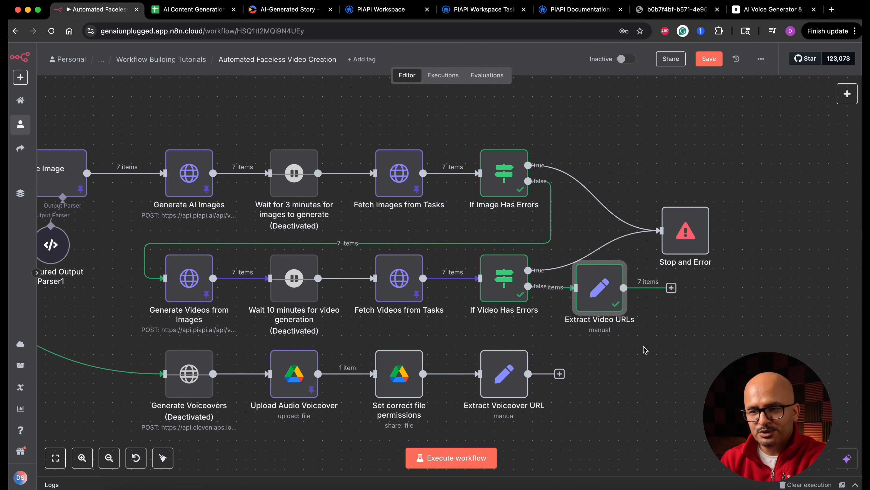
Review the If Caption or Hook node's condition, and move the Extract Video URLs node directly below Stop and Error.
{"action": "scroll", "coordinate": [643, 359], "scroll_direction": "down", "scroll_amount": 3}
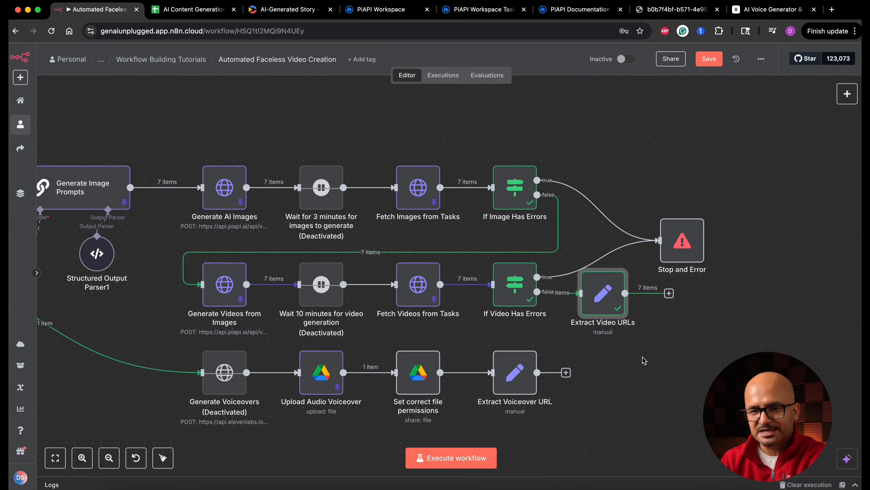
{"action": "scroll", "coordinate": [643, 359], "scroll_direction": "left", "scroll_amount": 2}
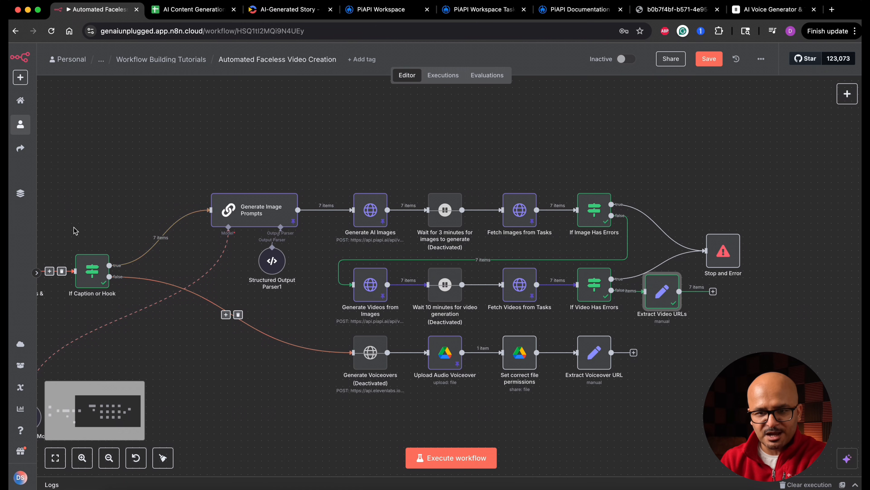
{"action": "double_click", "coordinate": [99, 274]}
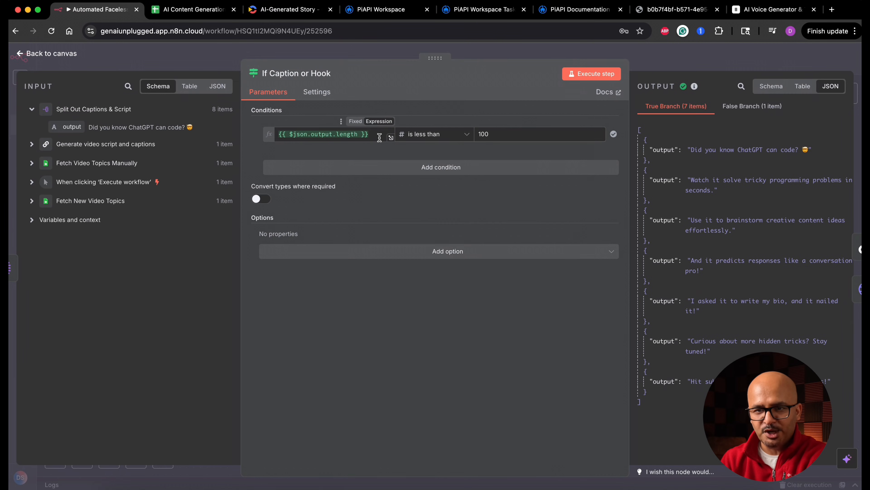
{"action": "left_click", "coordinate": [68, 53]}
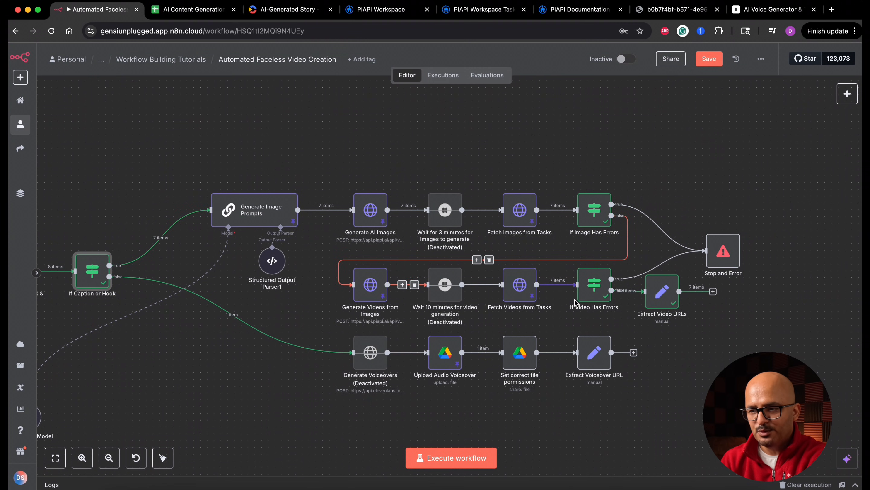
{"action": "scroll", "coordinate": [440, 284], "scroll_direction": "right", "scroll_amount": 5}
{"action": "left_click_drag", "start_coordinate": [535, 267], "coordinate": [587, 271]}
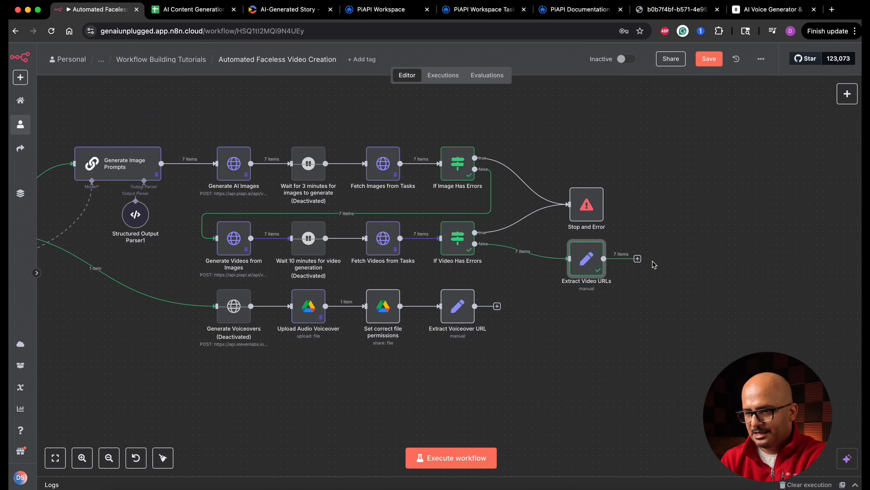
Add a Merge node after Extract Video URLs and connect the true branch of If Caption or Hook to its Input 2.
{"action": "left_click", "coordinate": [637, 258]}
{"action": "type", "text": "merge"}
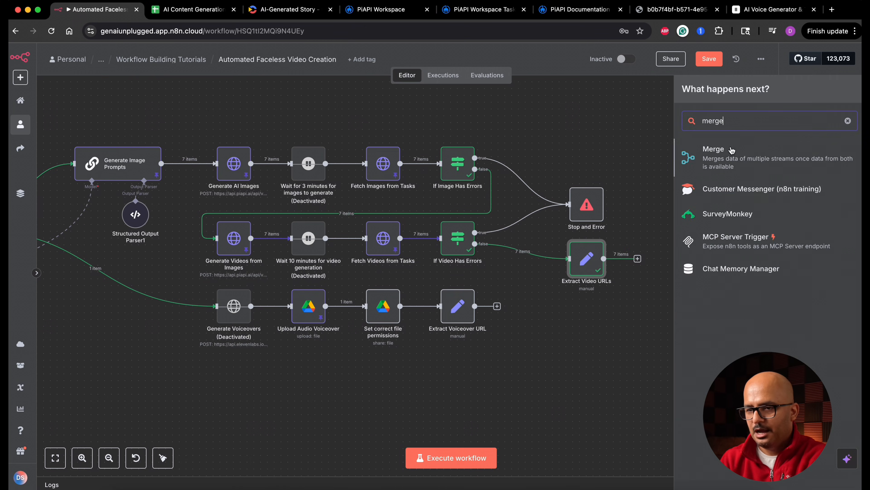
{"action": "left_click", "coordinate": [734, 151]}
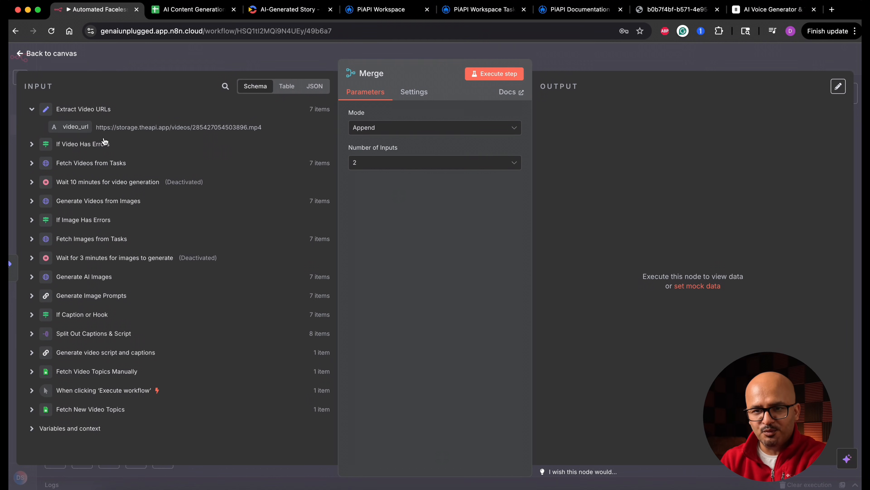
{"action": "left_click", "coordinate": [61, 54]}
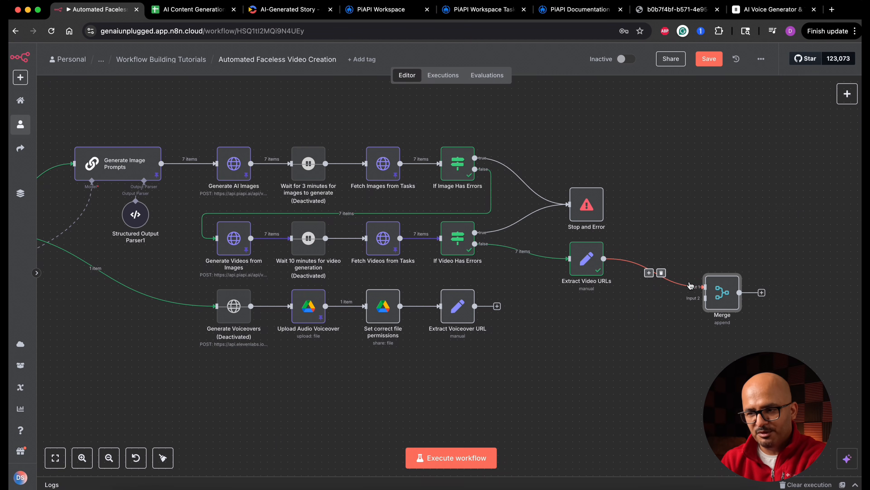
{"action": "scroll", "coordinate": [173, 211], "scroll_direction": "left", "scroll_amount": 10}
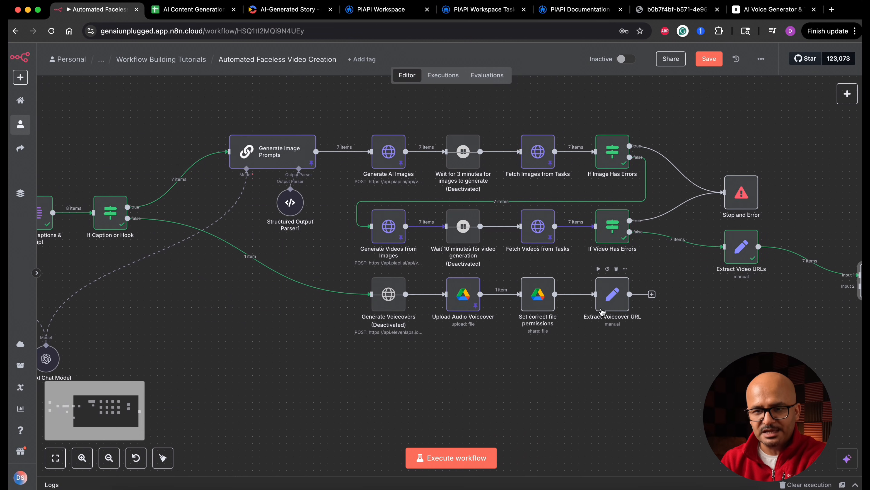
{"action": "left_click_drag", "start_coordinate": [128, 206], "coordinate": [858, 285]}
{"action": "key", "text": "1"}
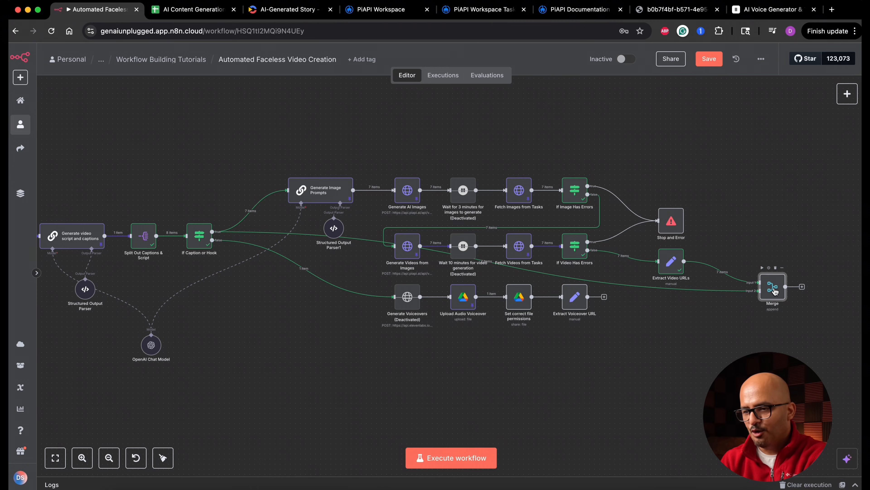
Set the Merge node's mode to Combine, combining by Position, and run it.
{"action": "double_click", "coordinate": [774, 289]}
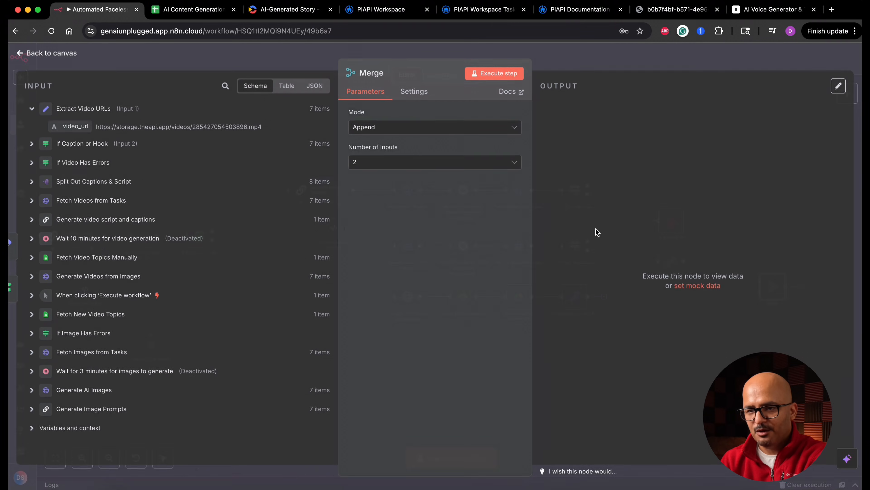
{"action": "left_click", "coordinate": [401, 129]}
{"action": "left_click", "coordinate": [408, 185]}
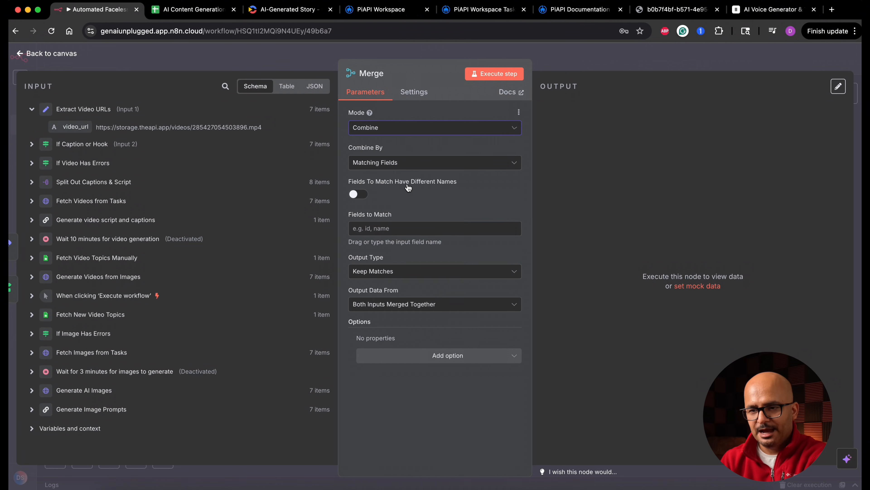
{"action": "left_click", "coordinate": [426, 164]}
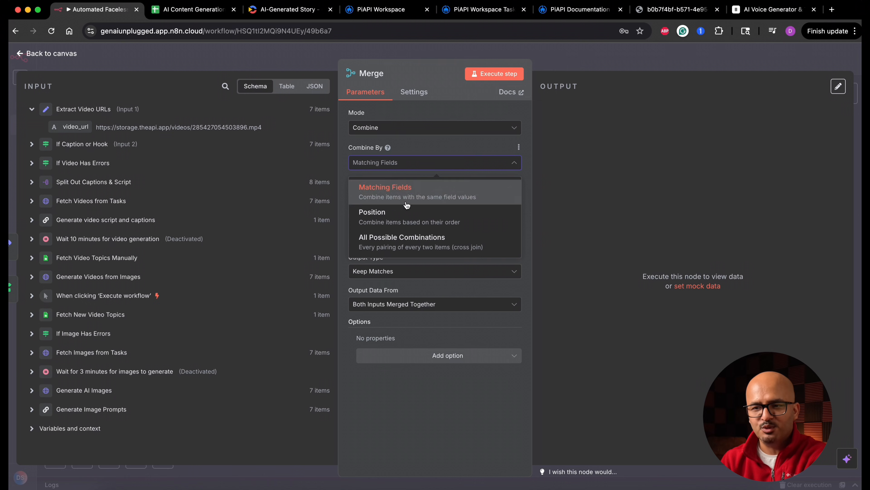
{"action": "left_click", "coordinate": [405, 217]}
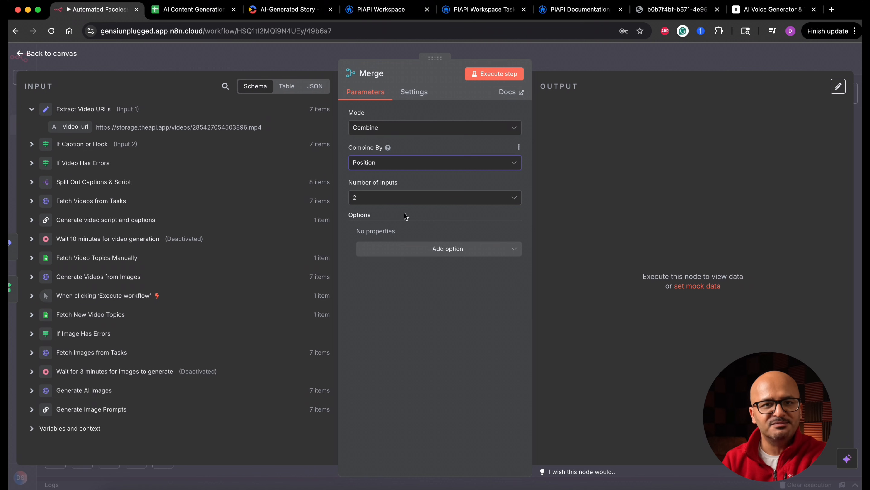
{"action": "left_click", "coordinate": [498, 74]}
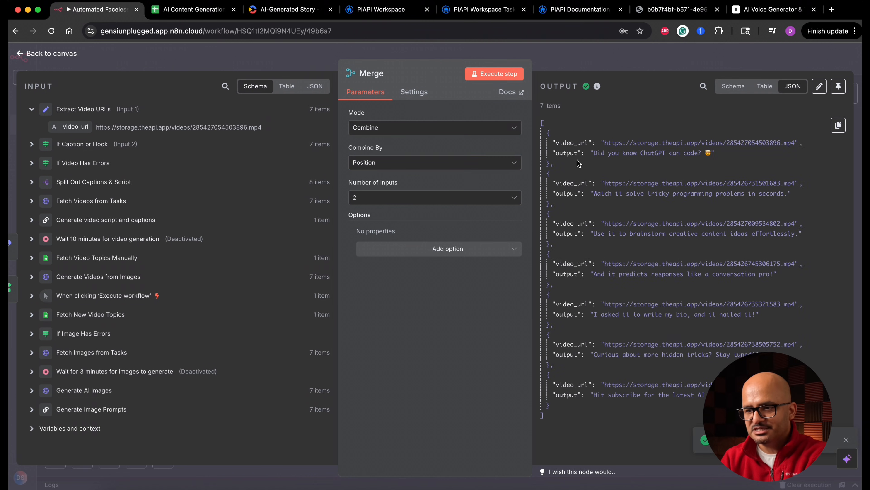
Check the video_url entries in the Merge node's output, pin the data, and return to the canvas.
{"action": "double_click", "coordinate": [573, 142]}
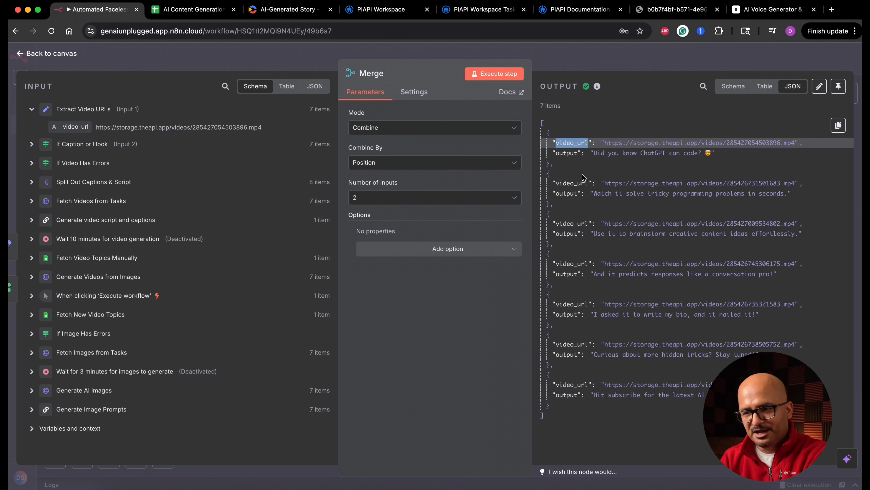
{"action": "double_click", "coordinate": [576, 182]}
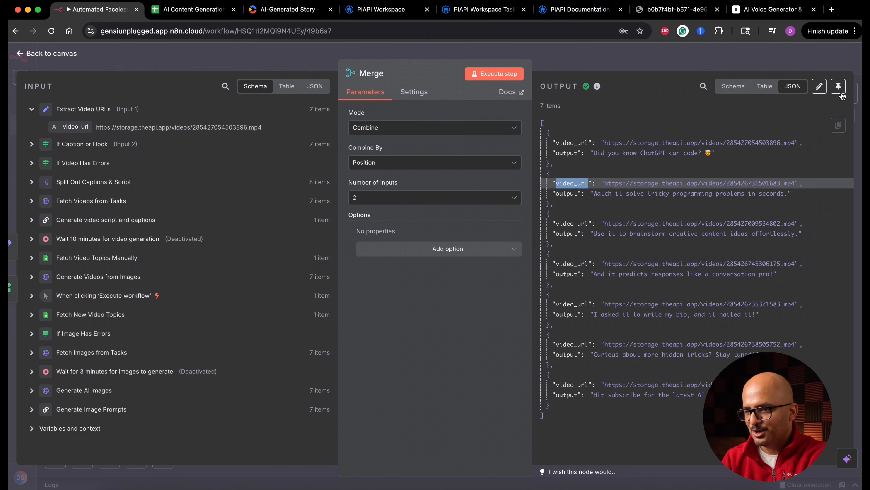
{"action": "left_click", "coordinate": [839, 87]}
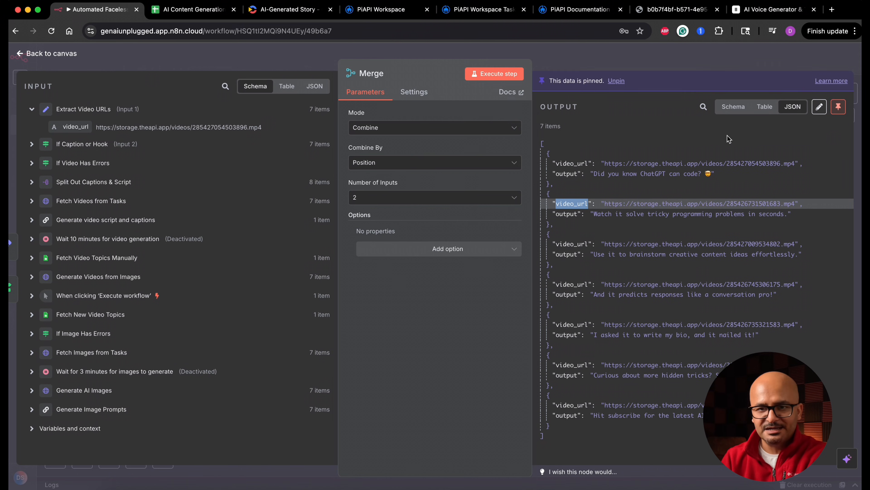
{"action": "left_click", "coordinate": [74, 54]}
Add a second Merge node fed by Merge on Input 1 and Extract Voiceover URL on Input 2, and run it.
{"action": "left_click_drag", "start_coordinate": [528, 291], "coordinate": [516, 297]}
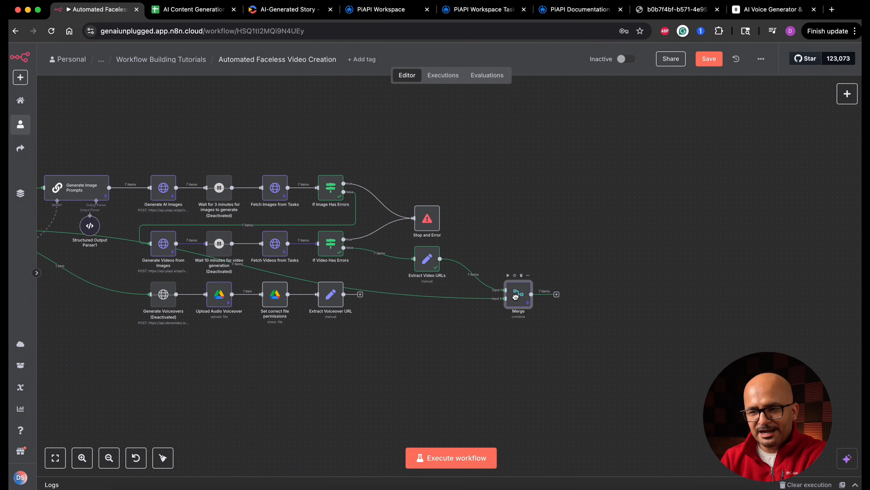
{"action": "key", "text": "ctrl+z"}
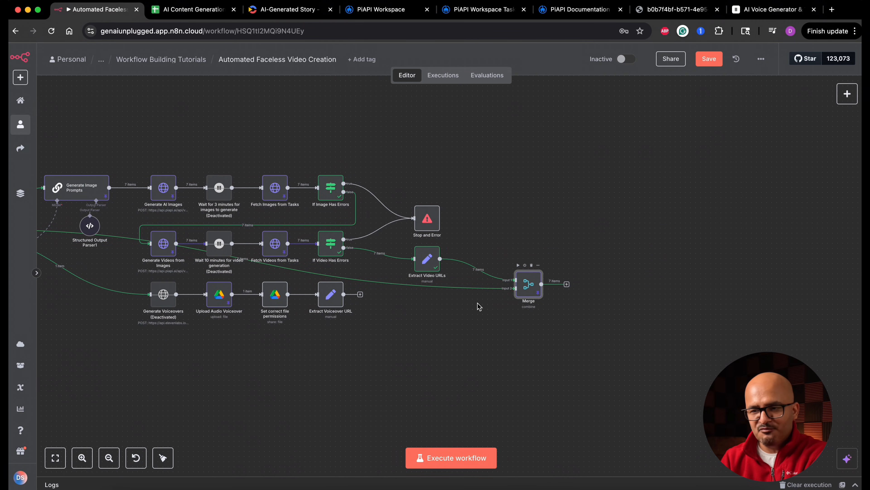
{"action": "left_click", "coordinate": [567, 283]}
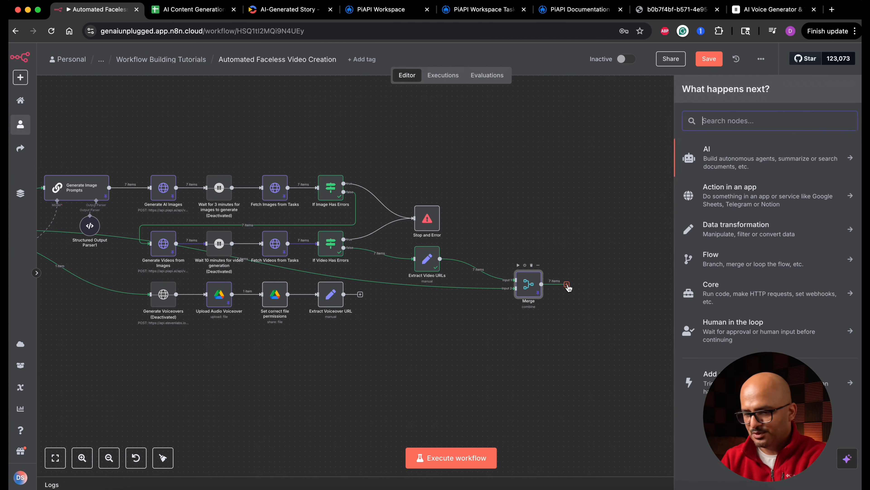
{"action": "type", "text": "merge"}
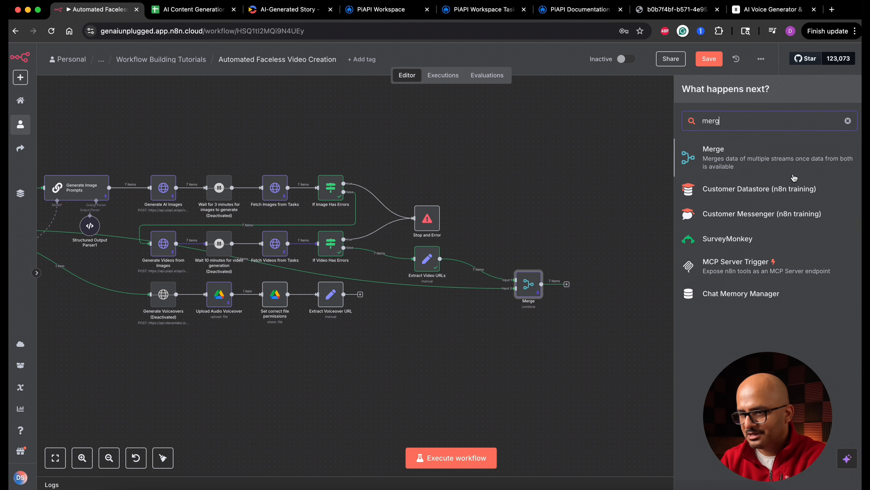
{"action": "left_click", "coordinate": [747, 165]}
{"action": "left_click", "coordinate": [68, 55]}
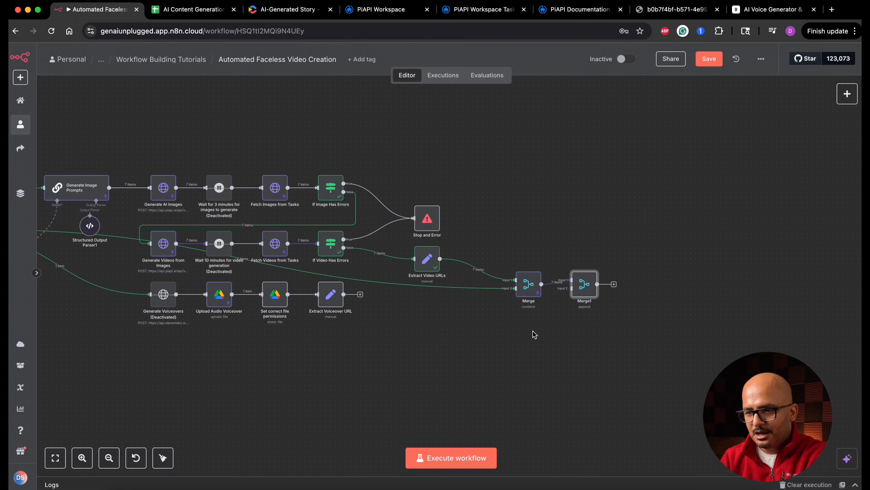
{"action": "left_click_drag", "start_coordinate": [585, 294], "coordinate": [600, 329]}
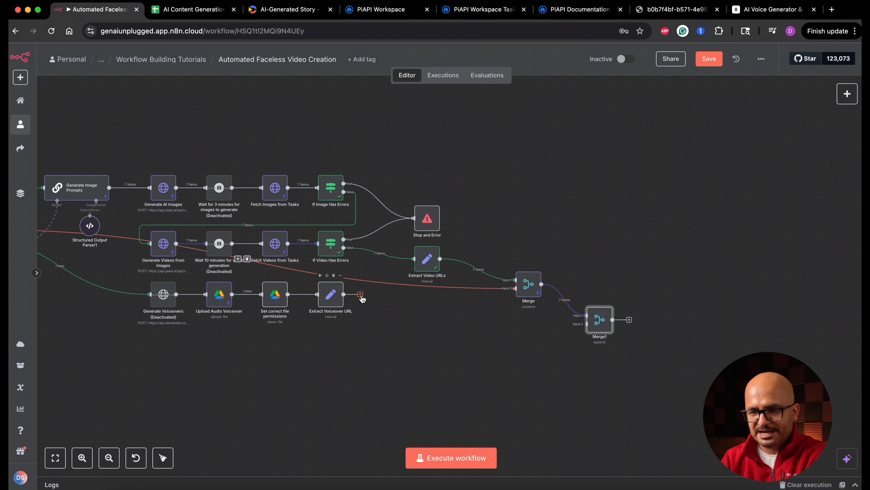
{"action": "left_click_drag", "start_coordinate": [360, 295], "coordinate": [586, 324]}
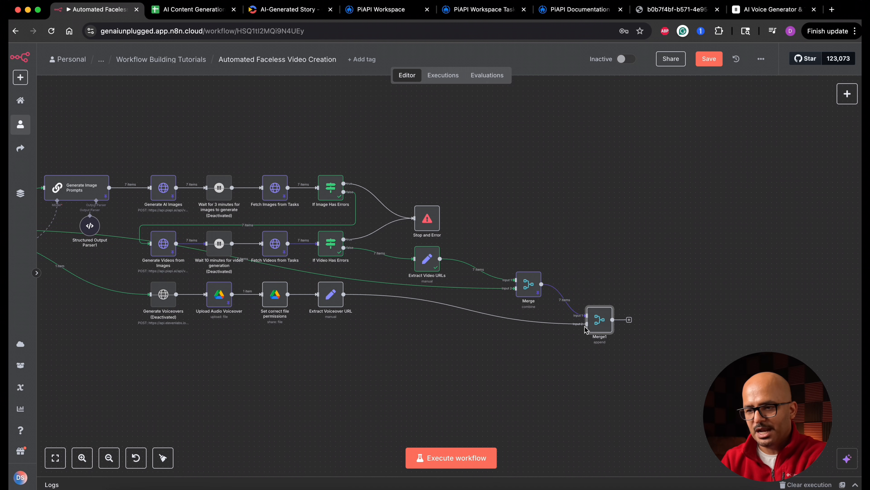
{"action": "double_click", "coordinate": [599, 323]}
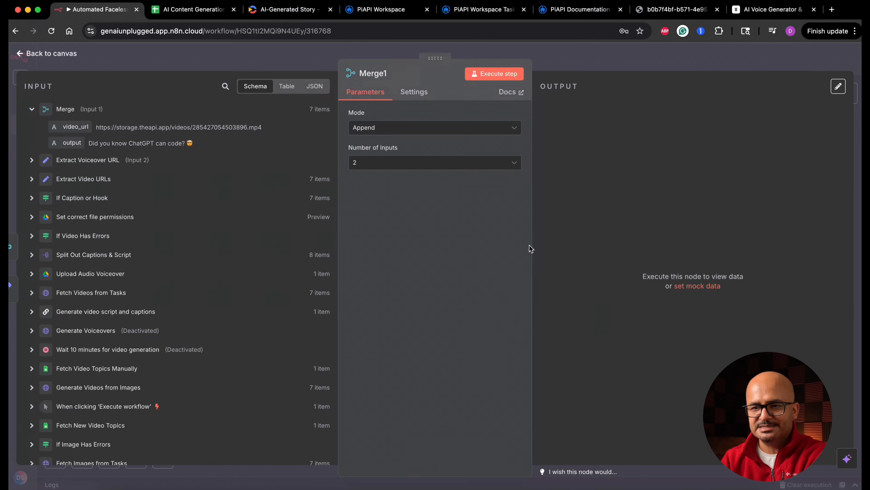
{"action": "left_click", "coordinate": [496, 74]}
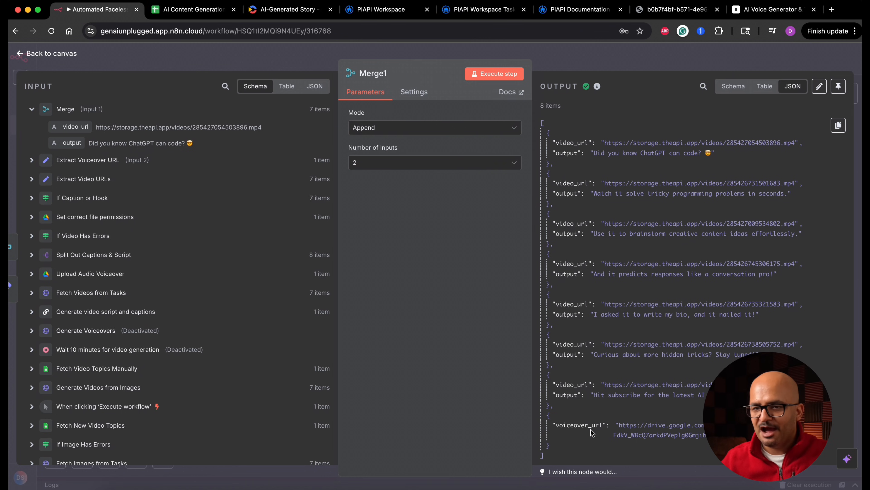
Rename the second Merge node as Merge_audio_video_captions.
{"action": "left_click", "coordinate": [386, 78]}
{"action": "type", "text": "Merge_a"}
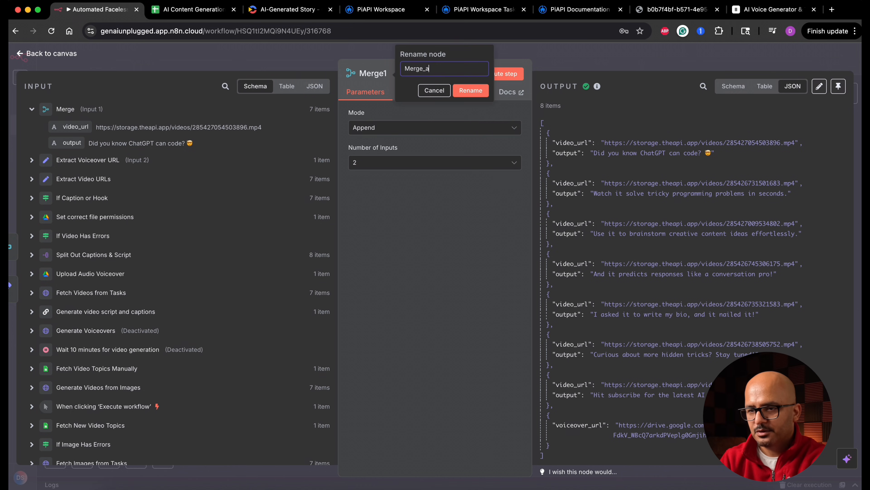
{"action": "type", "text": "udio_video_cap"}
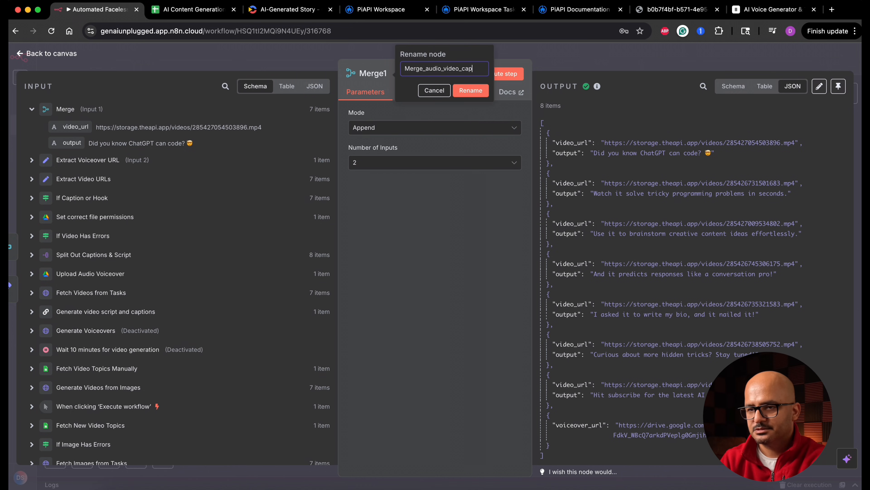
{"action": "type", "text": "tions"}
{"action": "key", "text": "Return"}
{"action": "key", "text": "Escape"}
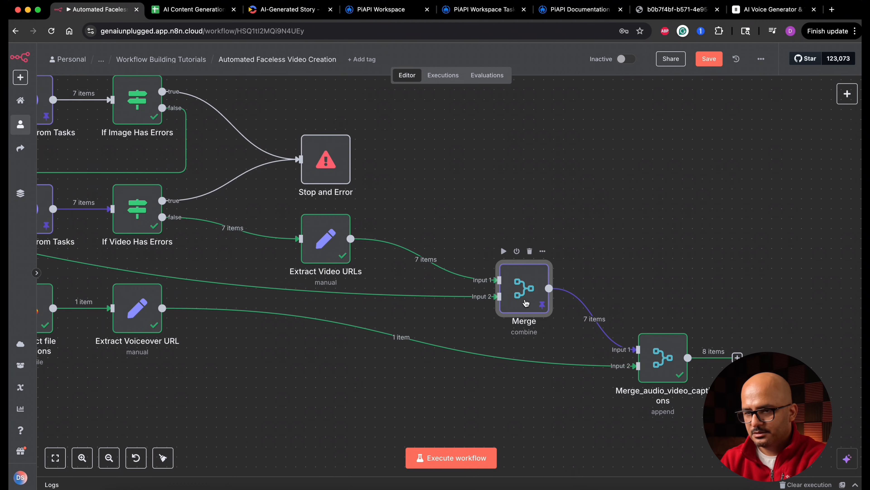
Rename the first Merge node, which combines video URLs and captions, as Merge Video with Caption.
{"action": "double_click", "coordinate": [526, 302]}
{"action": "left_click", "coordinate": [388, 75]}
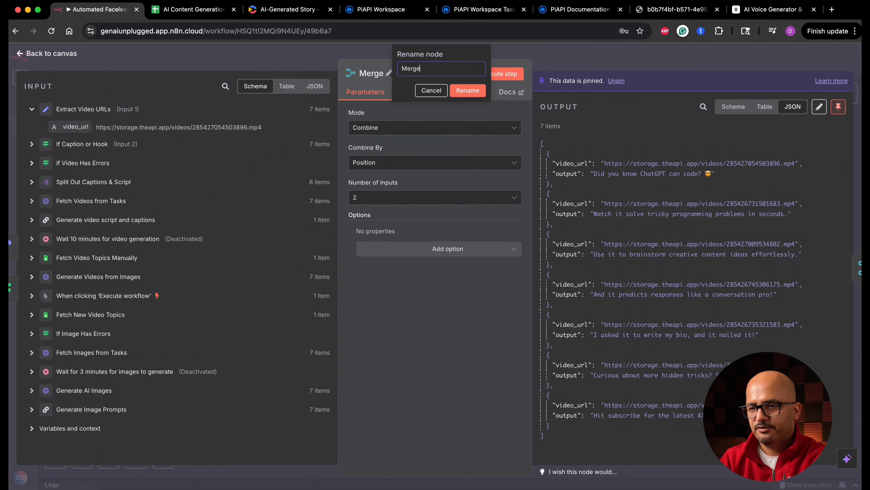
{"action": "type", "text": "Merge Video with Caption"}
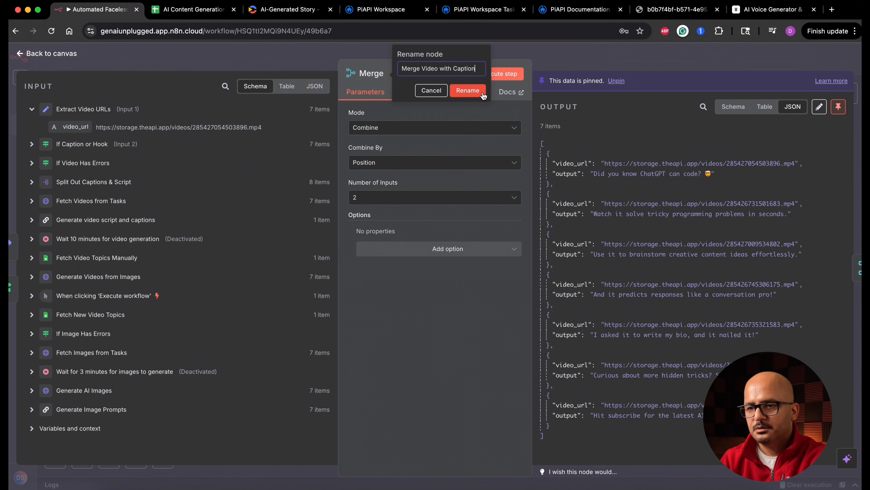
{"action": "left_click", "coordinate": [483, 93]}
{"action": "key", "text": "Escape"}
Rename the second Merge node as Merge Audio with Video and Captions.
{"action": "double_click", "coordinate": [663, 358]}
{"action": "type", "text": "Merge Audio with Video and Captions"}
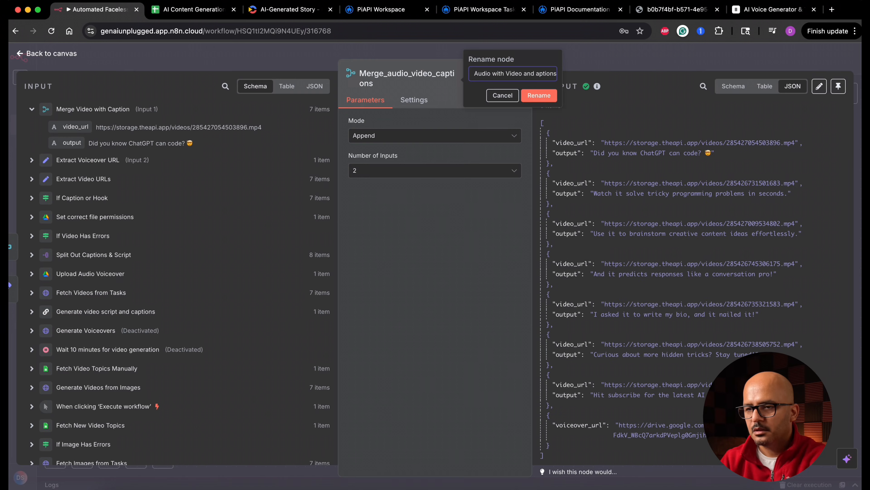
{"action": "left_click", "coordinate": [540, 96]}
{"action": "key", "text": "Escape"}
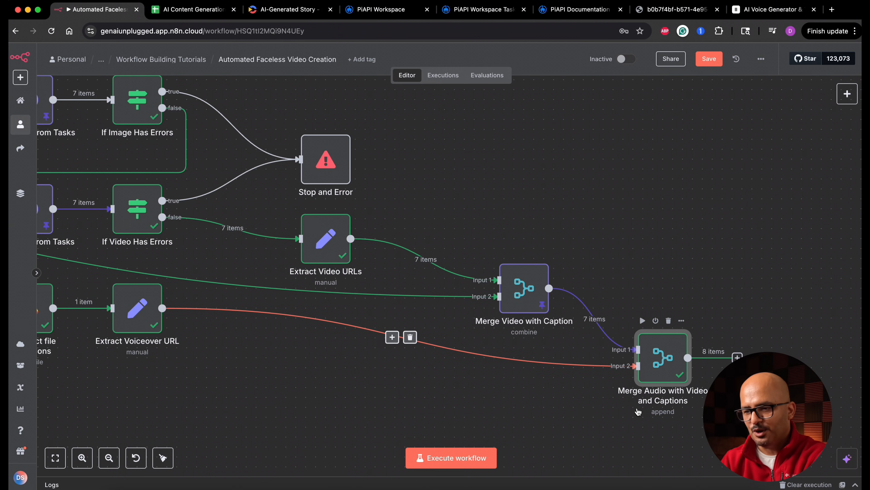
Review and pin the output of Merge Audio with Video and Captions, and save the workflow.
{"action": "scroll", "coordinate": [577, 394], "scroll_direction": "right", "scroll_amount": 5}
{"action": "double_click", "coordinate": [578, 339]}
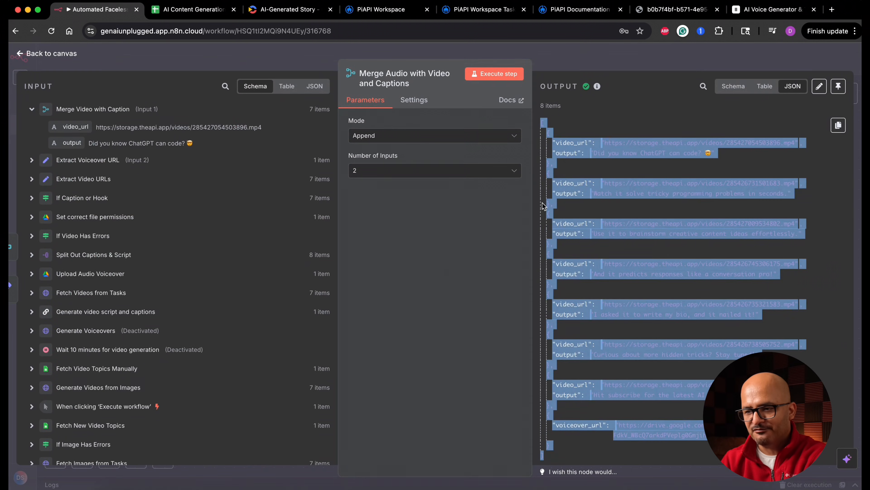
{"action": "left_click", "coordinate": [651, 273]}
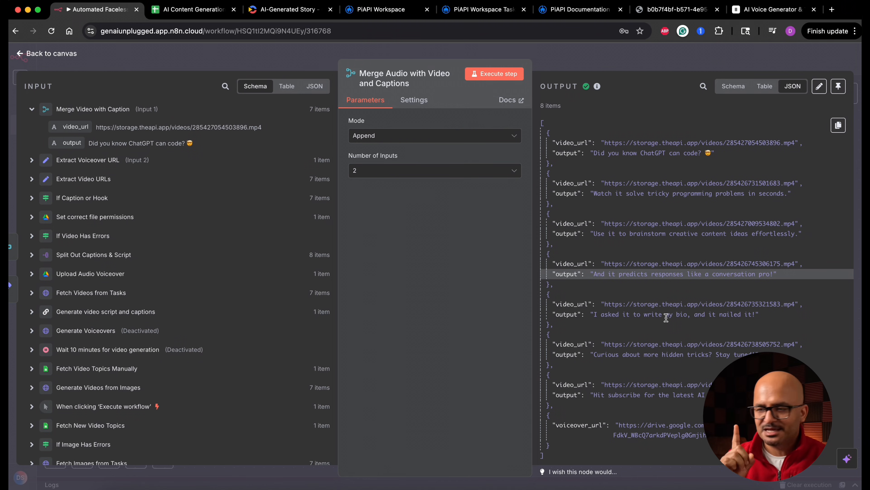
{"action": "left_click", "coordinate": [838, 88]}
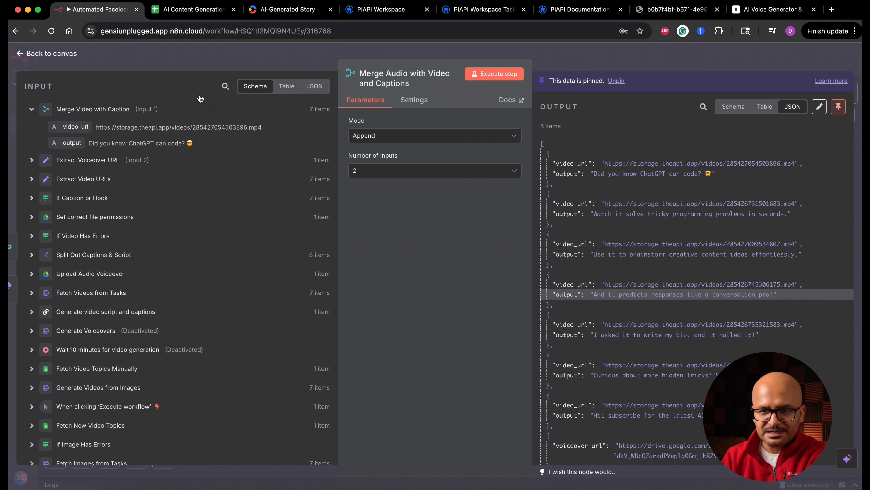
{"action": "left_click", "coordinate": [58, 58]}
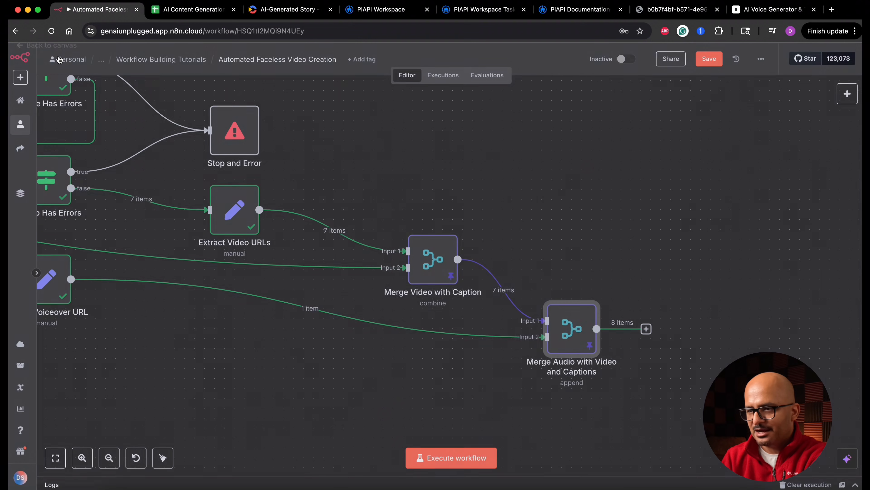
{"action": "left_click", "coordinate": [705, 61]}
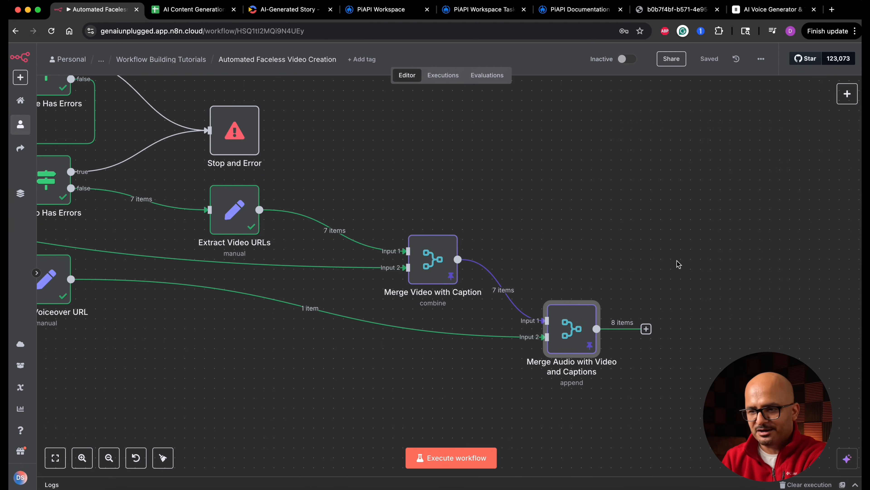
Add an Aggregate node after Merge Audio with Video and Captions and rename it "Generate unified single output of urls".
{"action": "scroll", "coordinate": [679, 264], "scroll_direction": "right", "scroll_amount": 5}
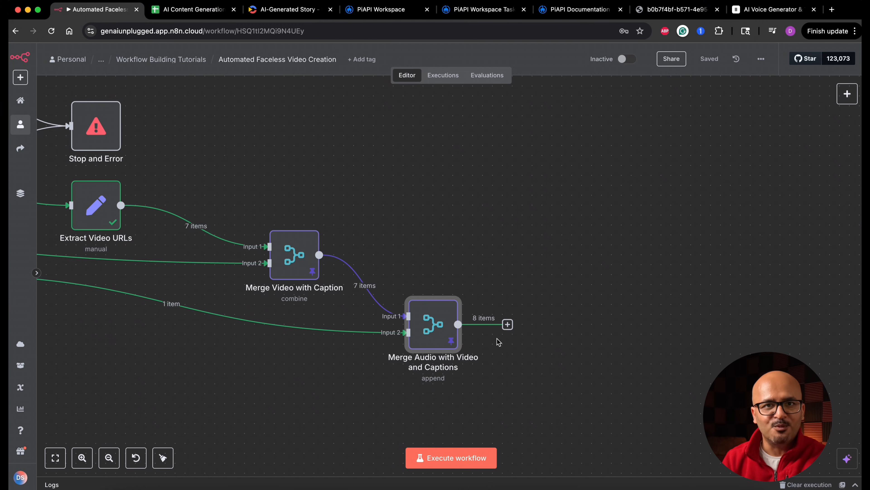
{"action": "left_click", "coordinate": [508, 324]}
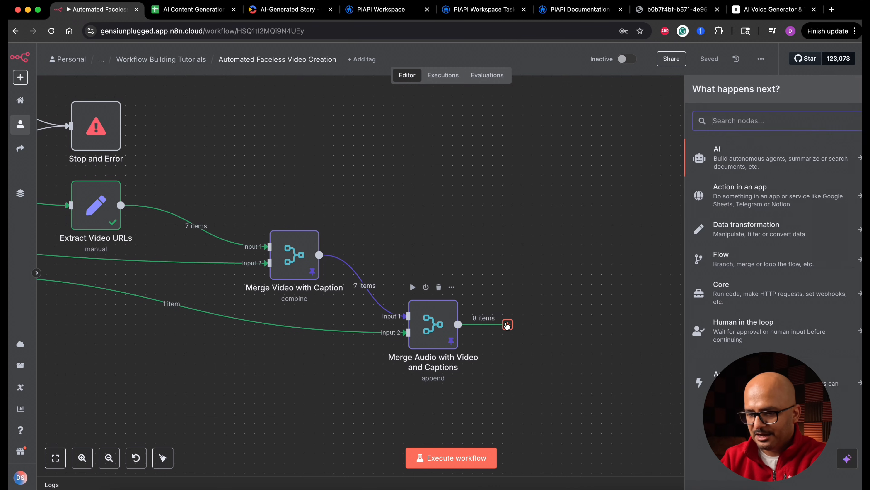
{"action": "type", "text": "agg"}
{"action": "left_click", "coordinate": [726, 163]}
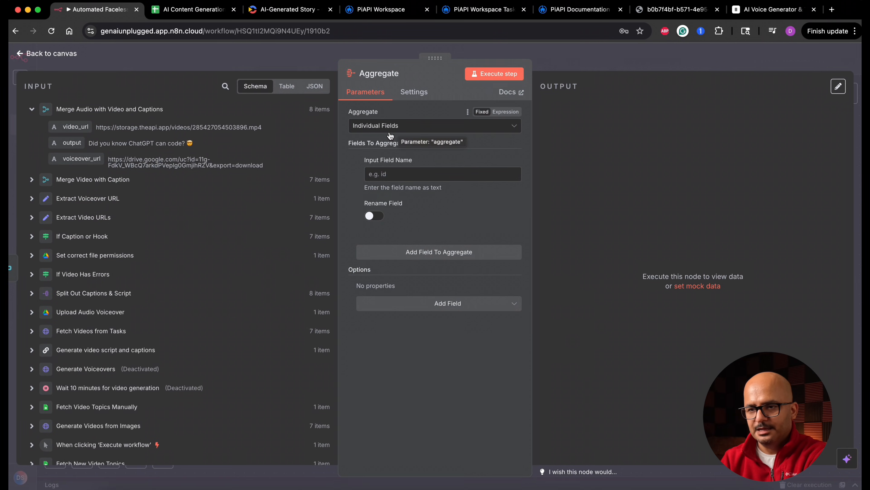
{"action": "left_click", "coordinate": [399, 73]}
{"action": "type", "text": "Generat"}
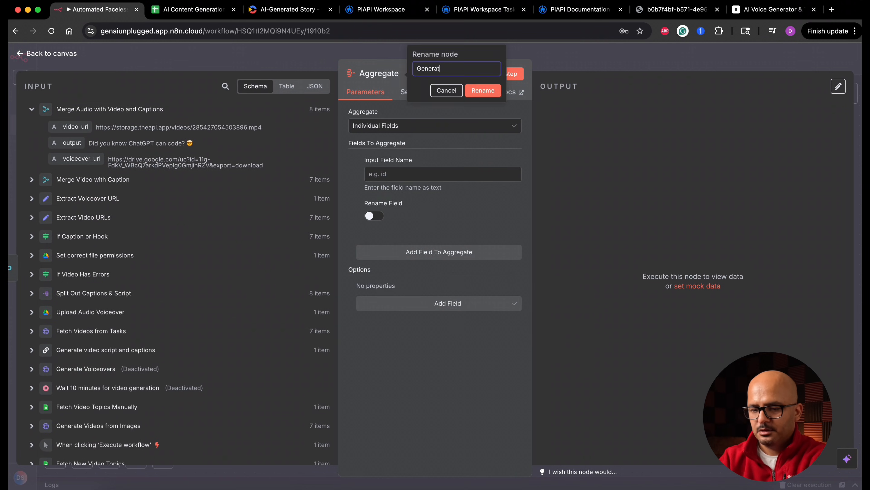
{"action": "type", "text": "e unified single output of urls"}
{"action": "key", "text": "Return"}
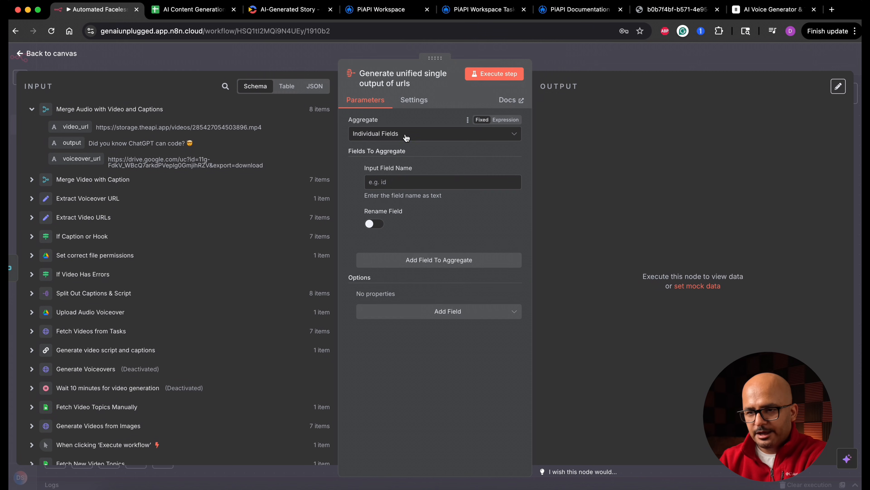
Set the node to aggregate All Item Data (Into a Single List) and put the output in the field final_video_data.
{"action": "left_click", "coordinate": [406, 137]}
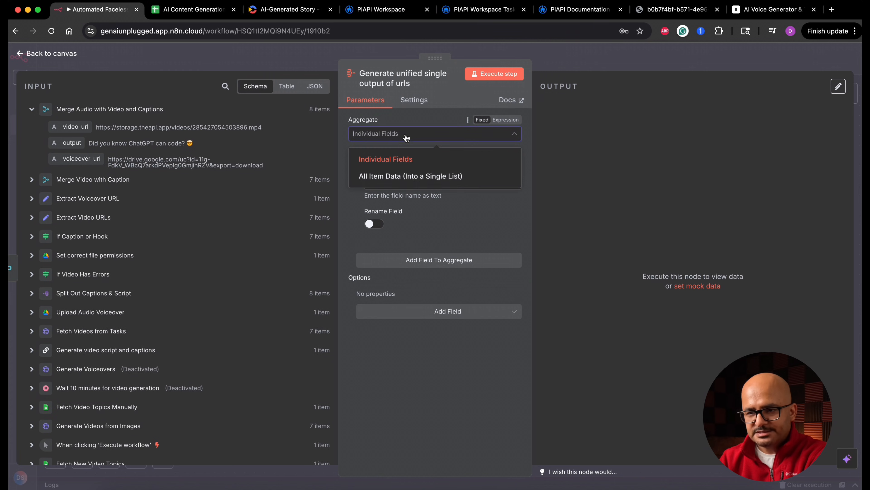
{"action": "left_click", "coordinate": [412, 179]}
{"action": "double_click", "coordinate": [395, 165]}
{"action": "type", "text": "final_video_data"}
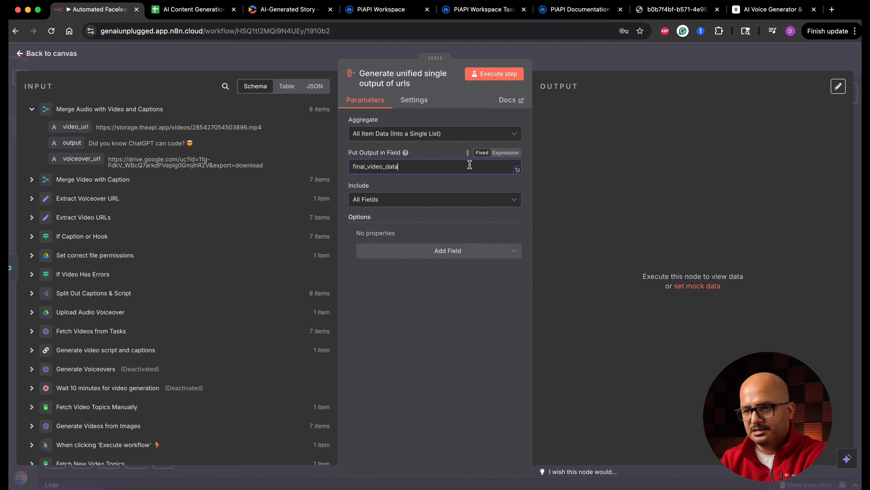
Execute the Generate unified single output of urls node on its own and save the workflow.
{"action": "left_click", "coordinate": [495, 73]}
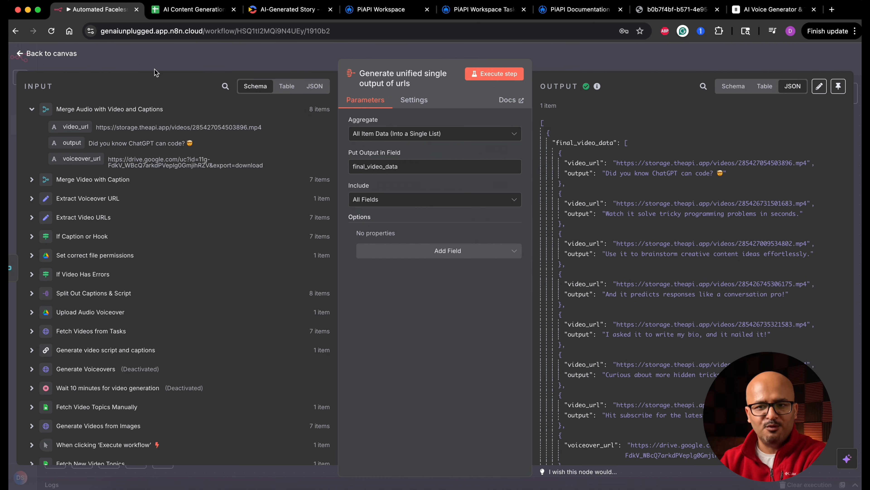
{"action": "left_click", "coordinate": [73, 55]}
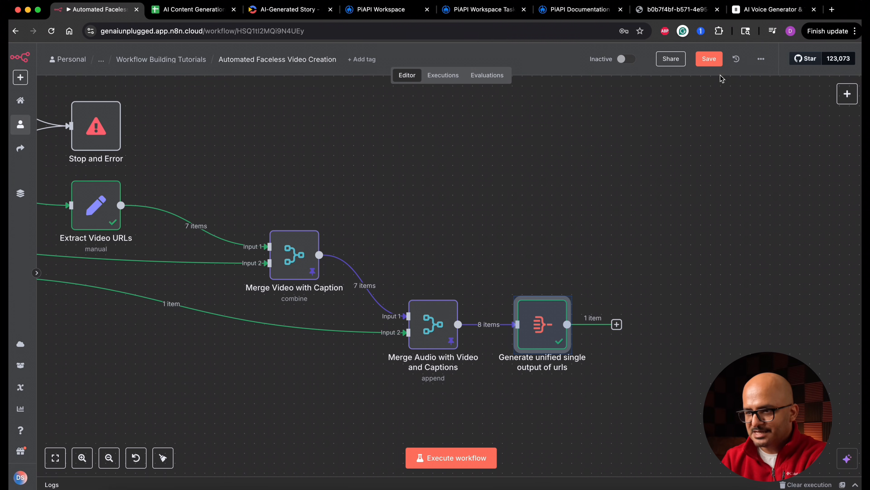
{"action": "left_click", "coordinate": [712, 60]}
Move both Merge nodes and the Generate unified single output of urls node together, closer to Extract Video URLs.
{"action": "scroll", "coordinate": [522, 191], "scroll_direction": "down", "scroll_amount": 5}
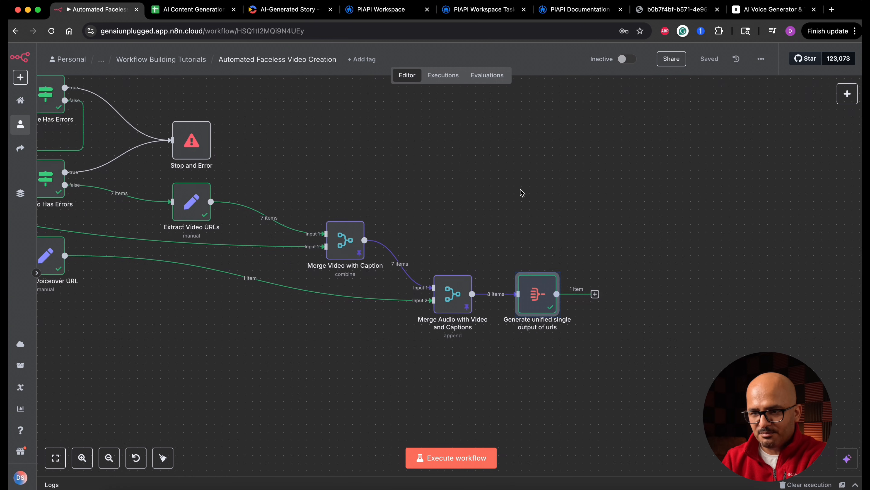
{"action": "left_click_drag", "start_coordinate": [446, 284], "coordinate": [338, 355]}
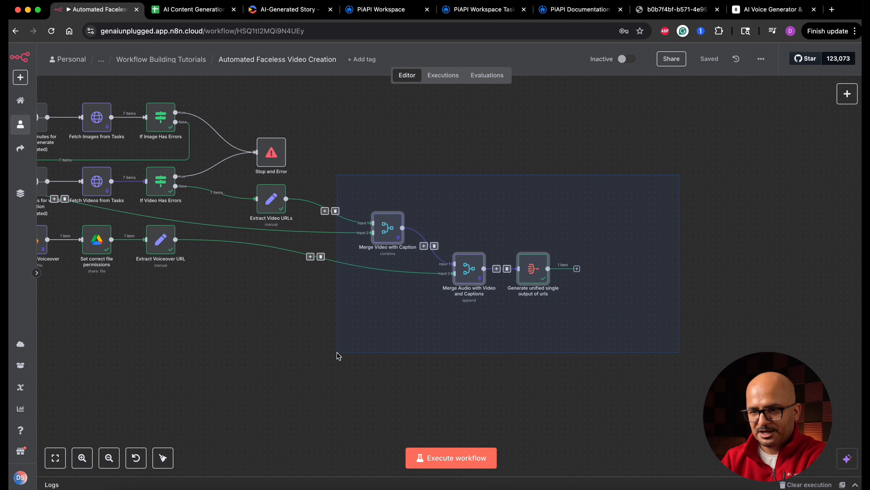
{"action": "left_click_drag", "start_coordinate": [387, 238], "coordinate": [341, 238]}
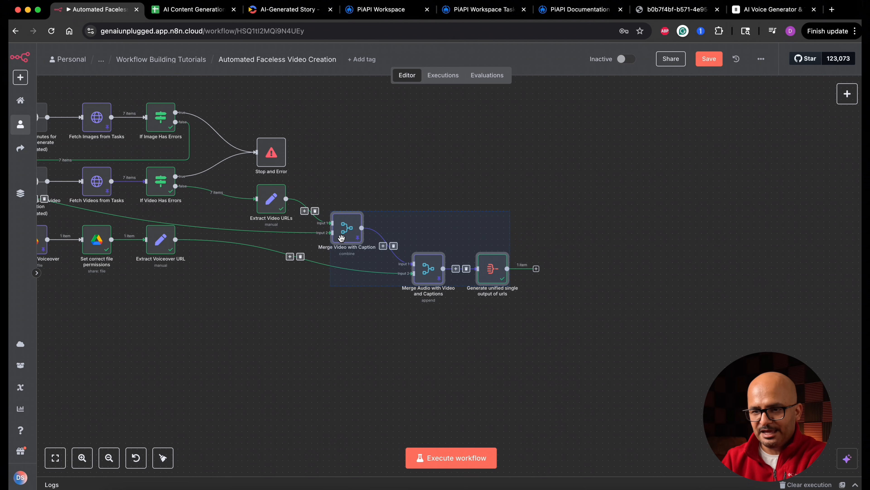
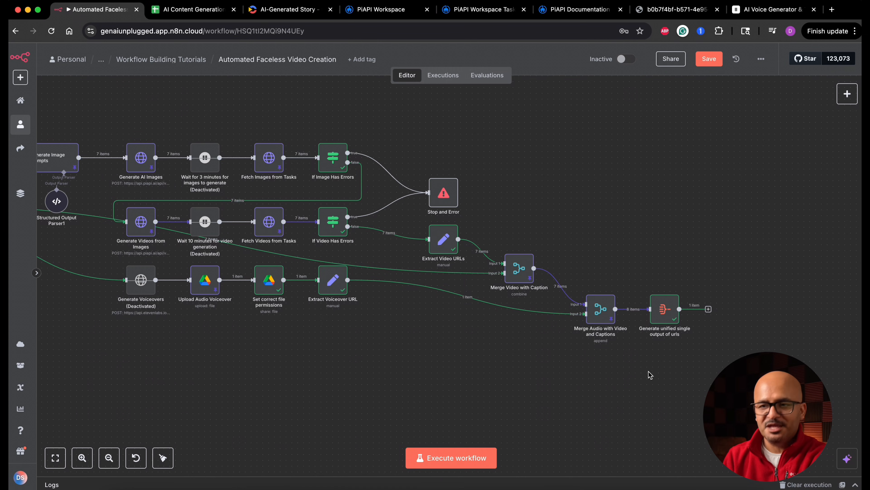
Switch to Creatomate and open the AI-Generated Story template from the list of templates.
{"action": "left_click", "coordinate": [249, 11]}
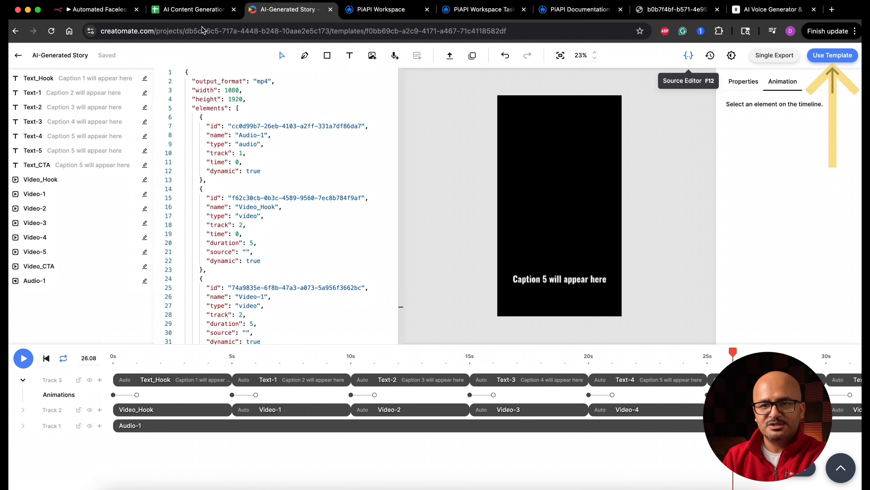
{"action": "left_click", "coordinate": [18, 55]}
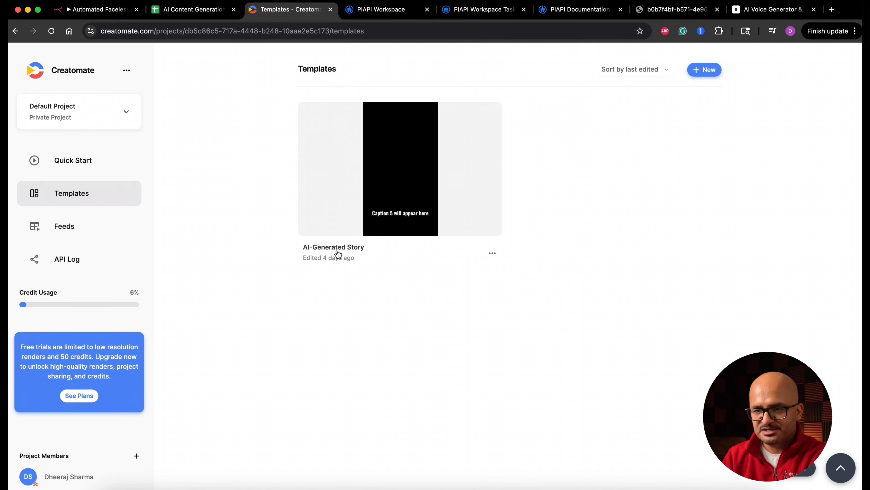
{"action": "left_click", "coordinate": [338, 227]}
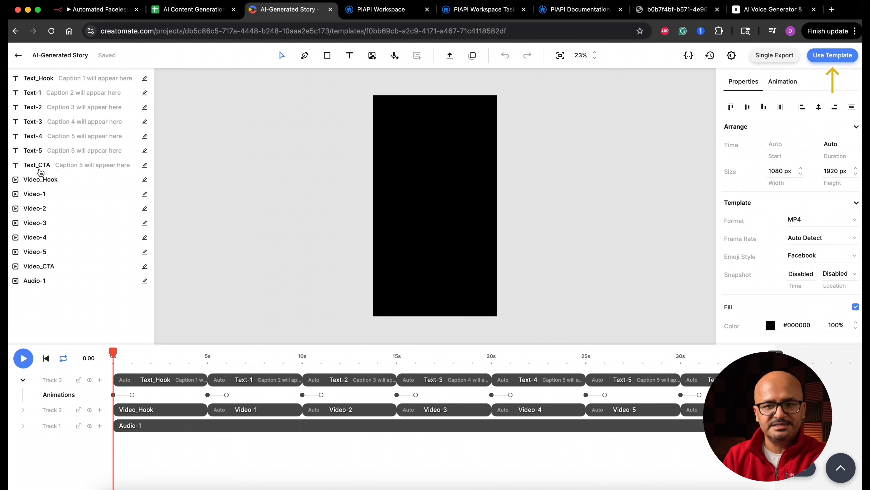
Examine the template's text, video and audio elements on the timeline and their definitions in the JSON source.
{"action": "left_click", "coordinate": [62, 79]}
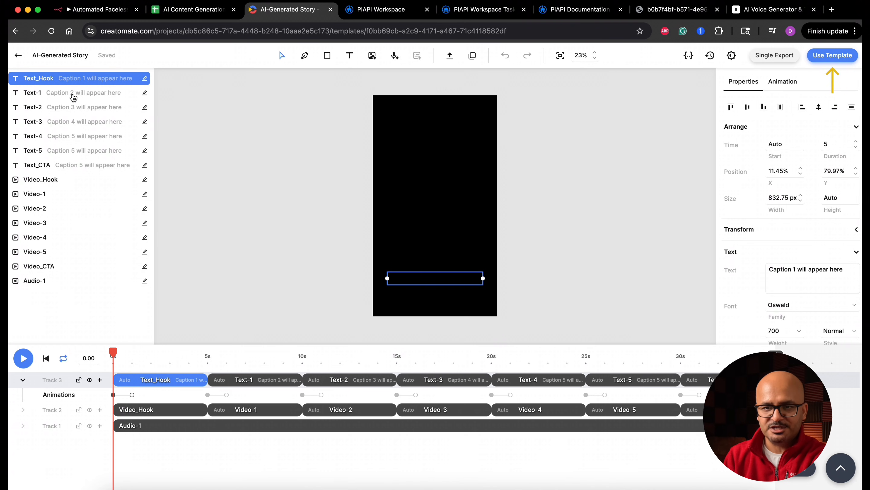
{"action": "left_click", "coordinate": [72, 91]}
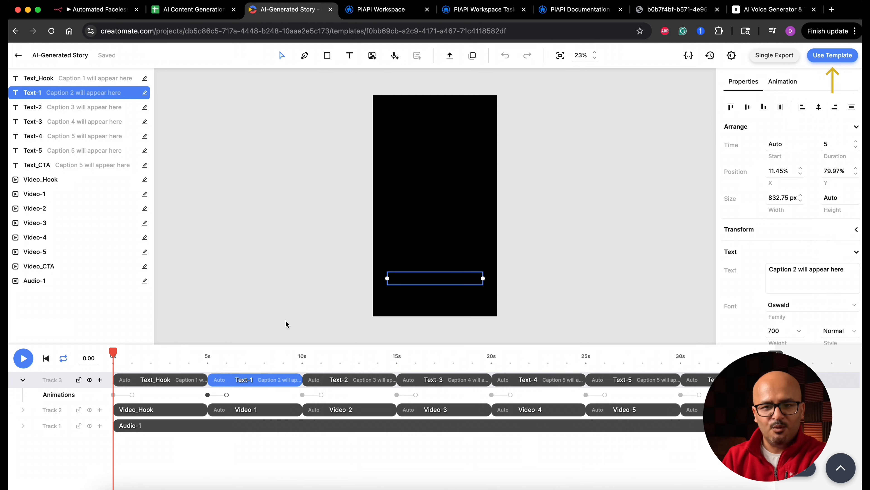
{"action": "left_click", "coordinate": [58, 180]}
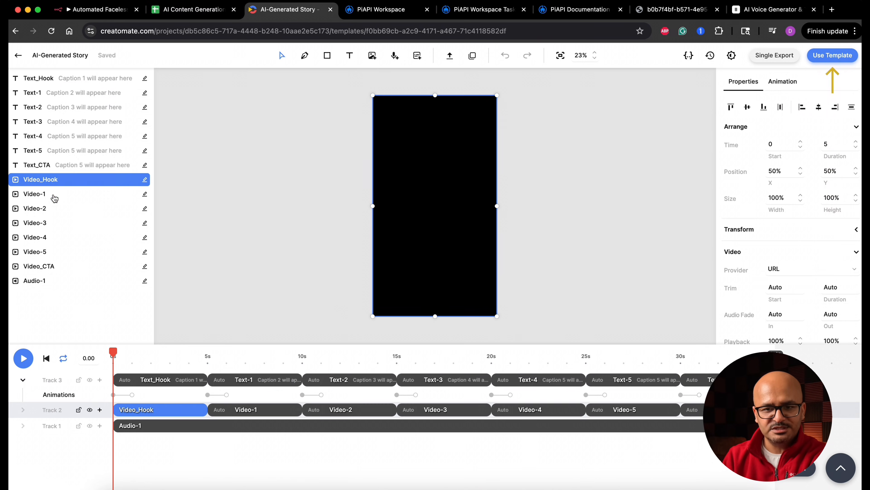
{"action": "left_click", "coordinate": [53, 195]}
{"action": "left_click", "coordinate": [53, 209]}
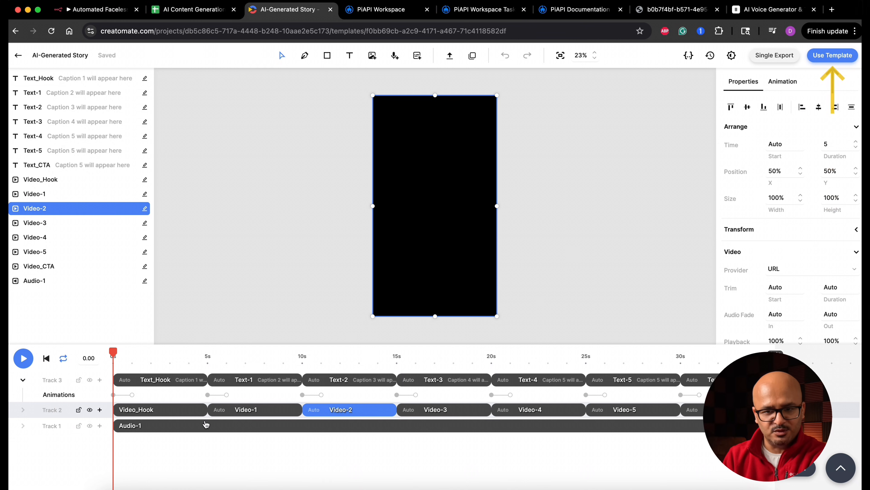
{"action": "left_click", "coordinate": [68, 284]}
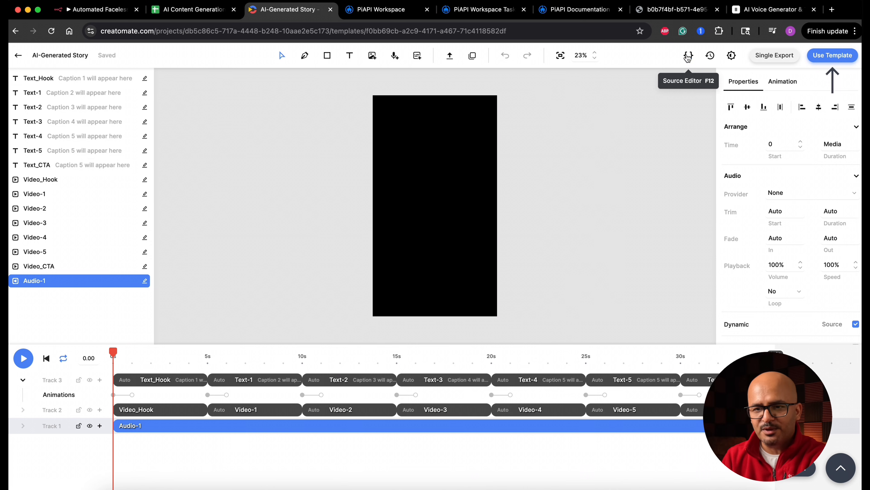
{"action": "left_click", "coordinate": [688, 56]}
{"action": "scroll", "coordinate": [291, 246], "scroll_direction": "down", "scroll_amount": 10}
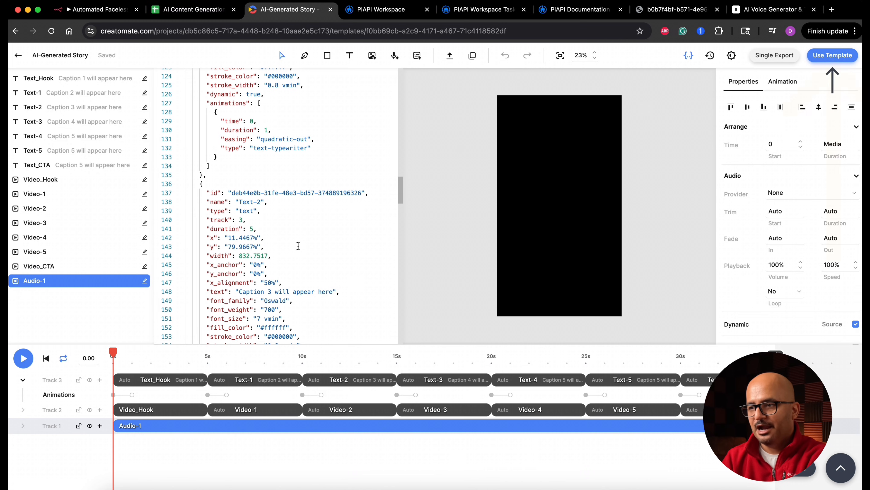
Open the template's API Integration option and copy its cURL request.
{"action": "left_click", "coordinate": [833, 55]}
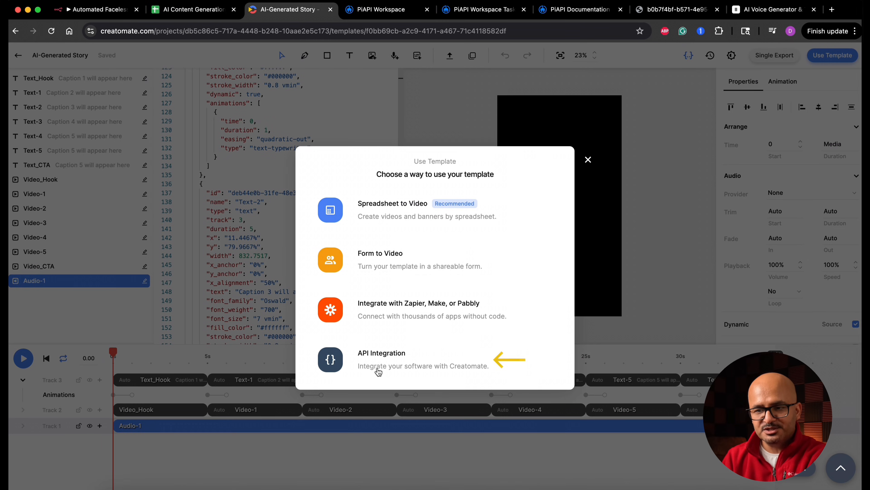
{"action": "left_click", "coordinate": [394, 361]}
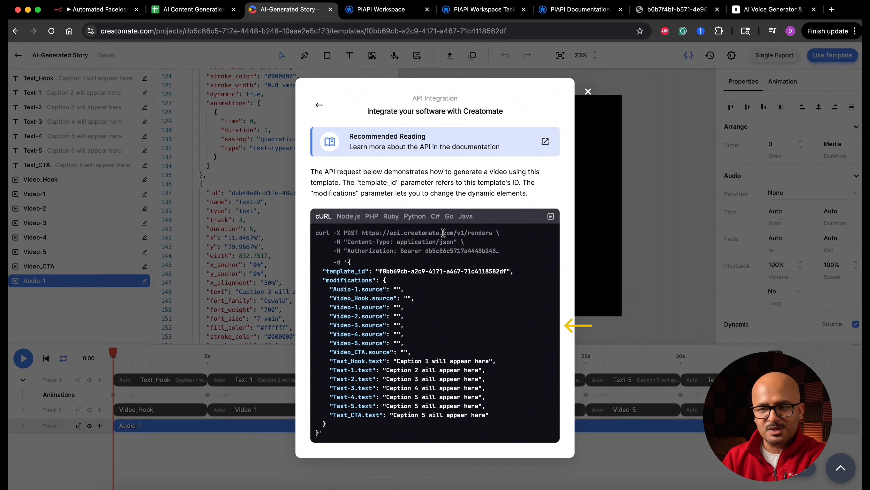
{"action": "left_click", "coordinate": [550, 216]}
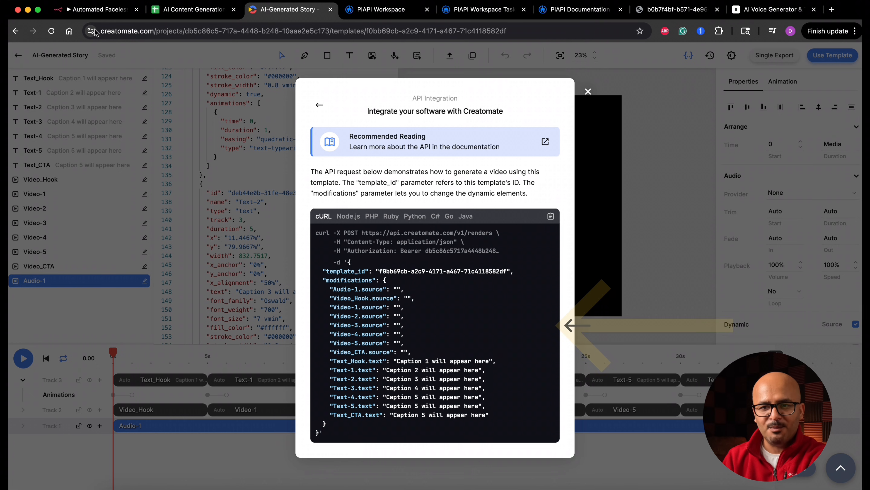
Return to the n8n workflow and add an HTTP Request node after Generate unified single output of urls.
{"action": "left_click", "coordinate": [103, 12]}
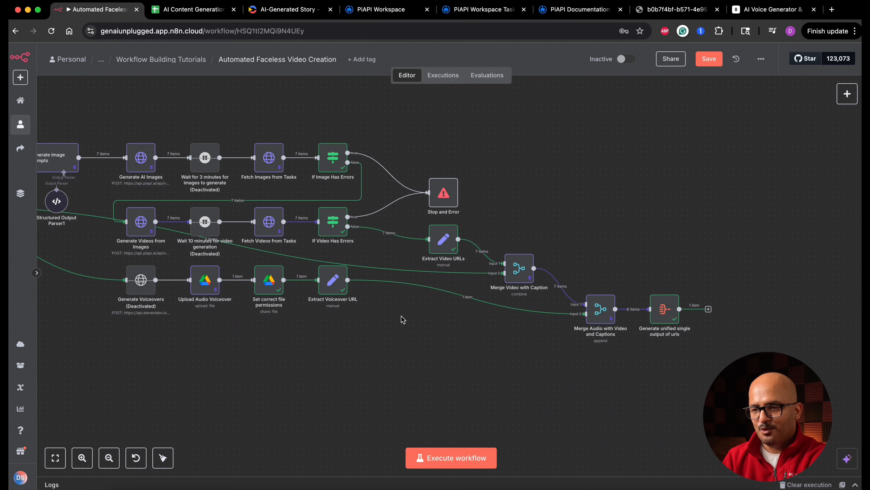
{"action": "left_click", "coordinate": [709, 310]}
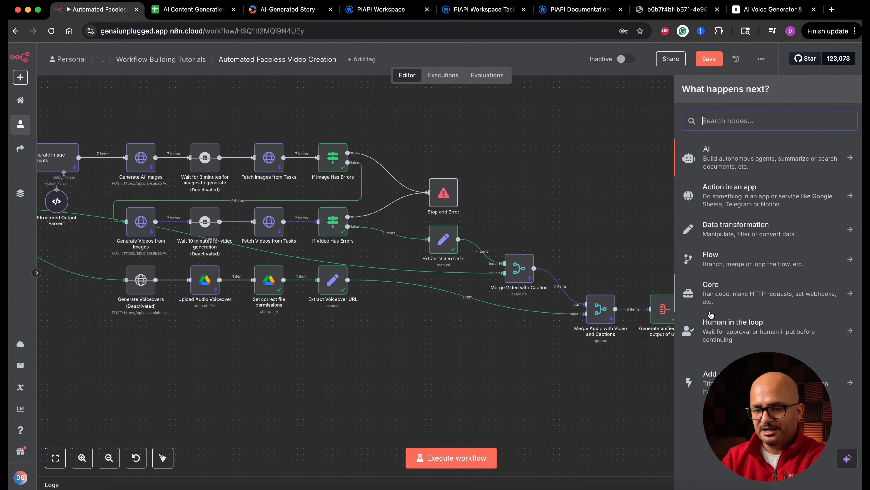
{"action": "type", "text": "htt"}
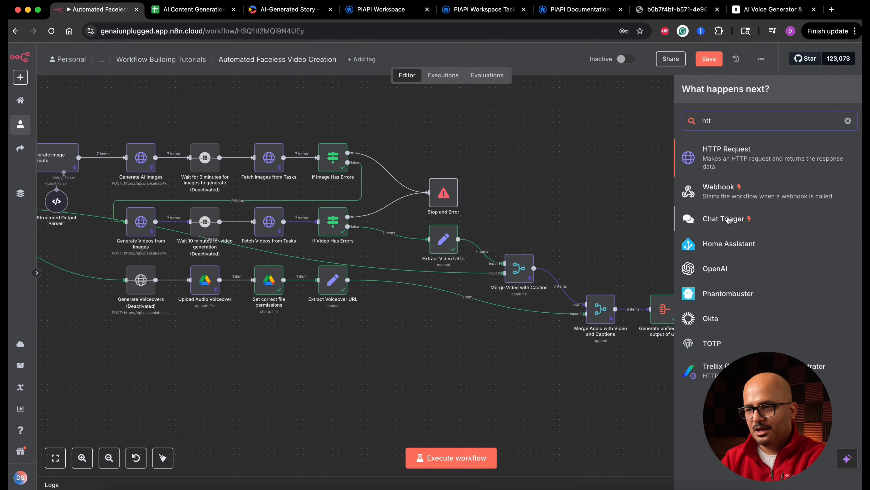
{"action": "left_click", "coordinate": [742, 160]}
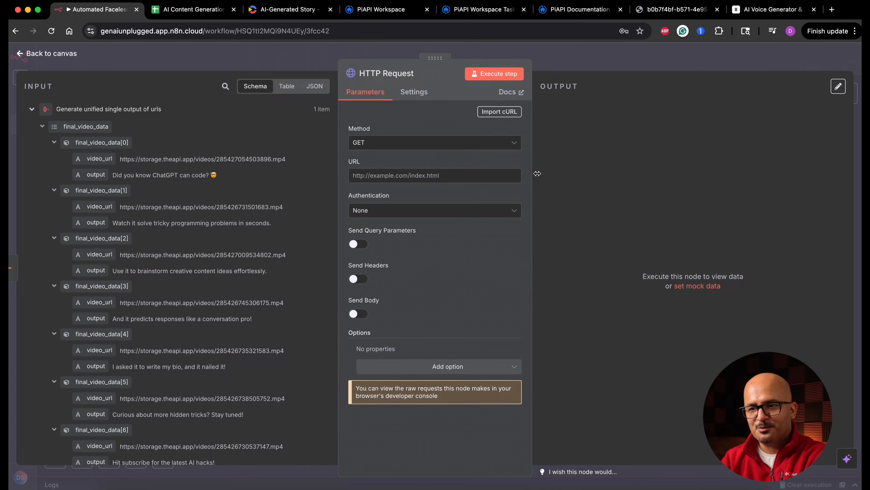
Import the copied Creatomate cURL command, including its API key authorization header, into the HTTP Request node.
{"action": "left_click", "coordinate": [501, 113]}
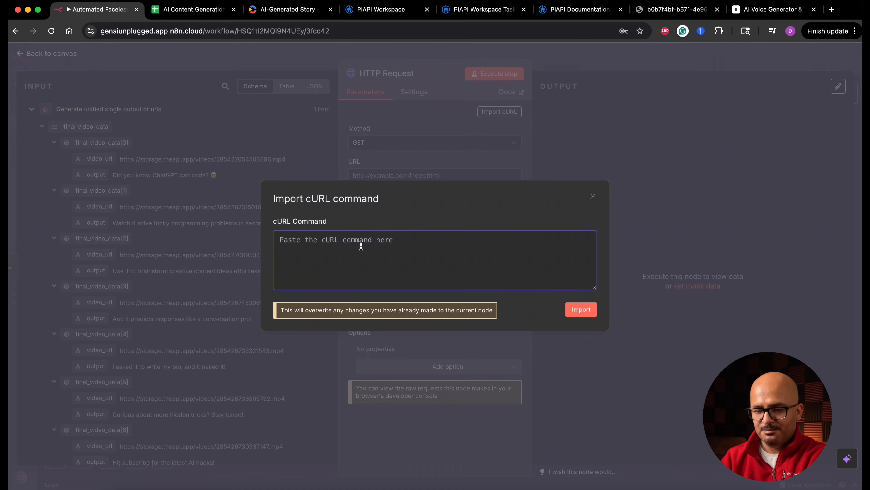
{"action": "key", "text": "cmd+v"}
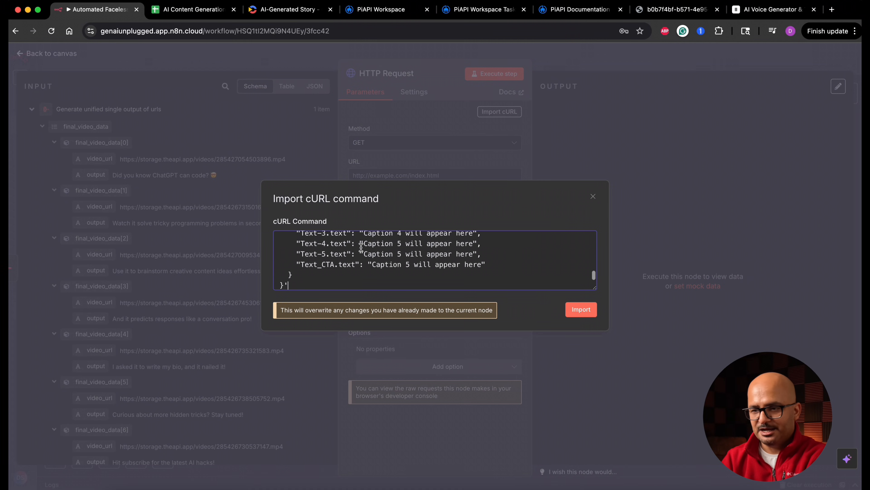
{"action": "left_click", "coordinate": [581, 310]}
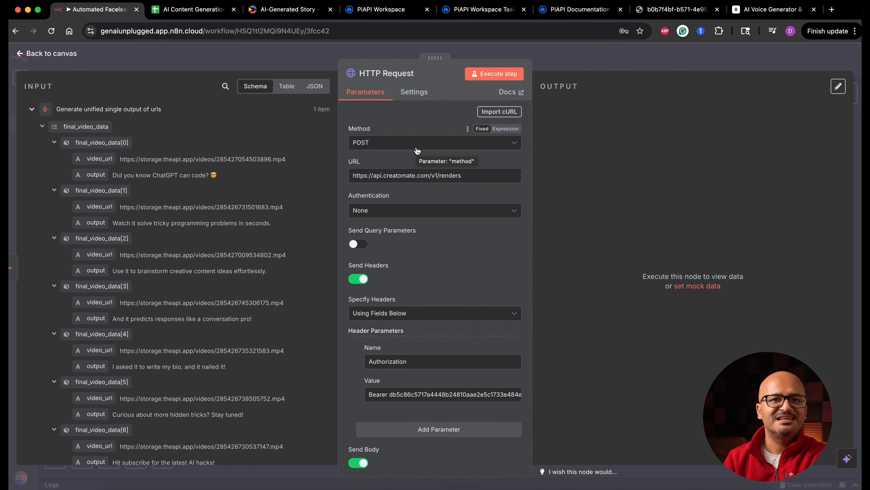
Switch the request's JSON body to an expression and open it in the expanded expression editor.
{"action": "scroll", "coordinate": [417, 151], "scroll_direction": "down", "scroll_amount": 5}
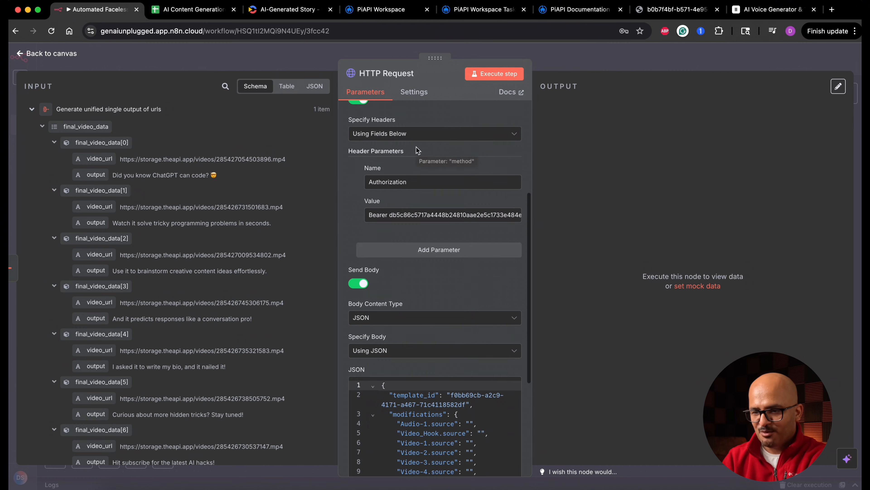
{"action": "scroll", "coordinate": [484, 411], "scroll_direction": "down", "scroll_amount": 3}
{"action": "scroll", "coordinate": [501, 418], "scroll_direction": "down", "scroll_amount": 5}
{"action": "scroll", "coordinate": [429, 294], "scroll_direction": "up", "scroll_amount": 5}
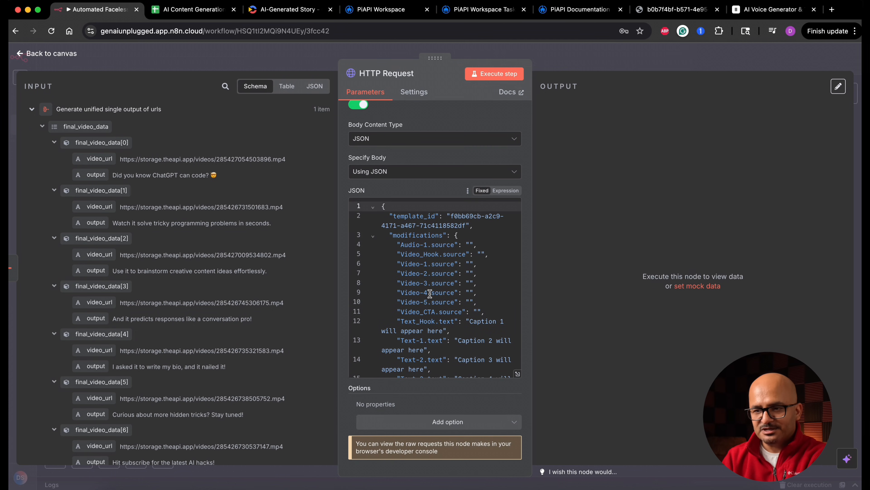
{"action": "left_click", "coordinate": [510, 190]}
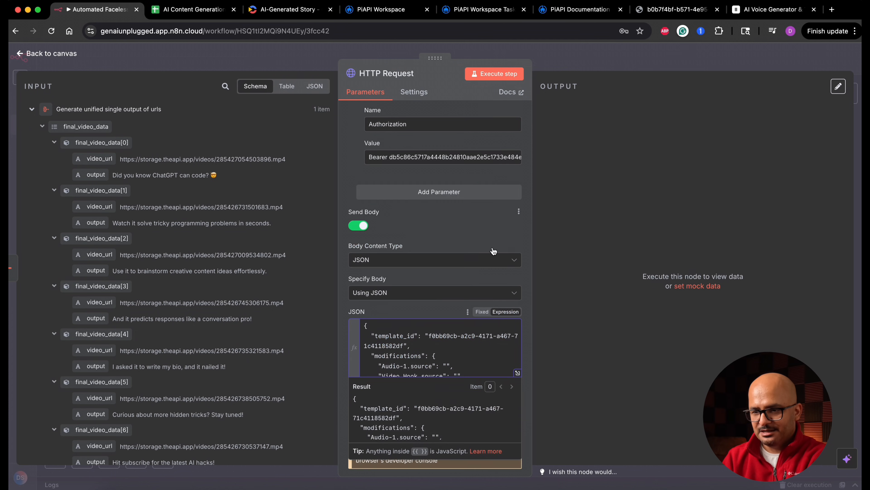
{"action": "left_click", "coordinate": [518, 373]}
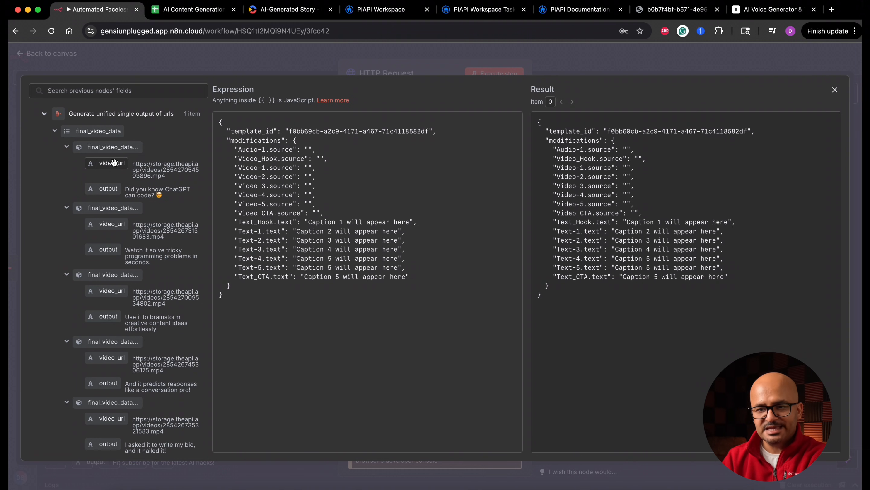
Map the voiceover_url field of final_video_data[7] to Audio-1.source in the JSON body.
{"action": "scroll", "coordinate": [144, 288], "scroll_direction": "down", "scroll_amount": 15}
{"action": "scroll", "coordinate": [143, 291], "scroll_direction": "up", "scroll_amount": 15}
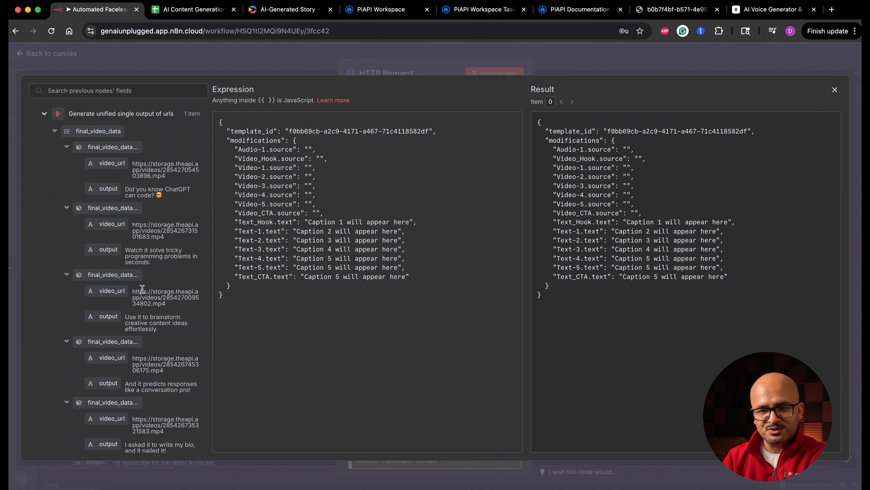
{"action": "scroll", "coordinate": [142, 289], "scroll_direction": "down", "scroll_amount": 6}
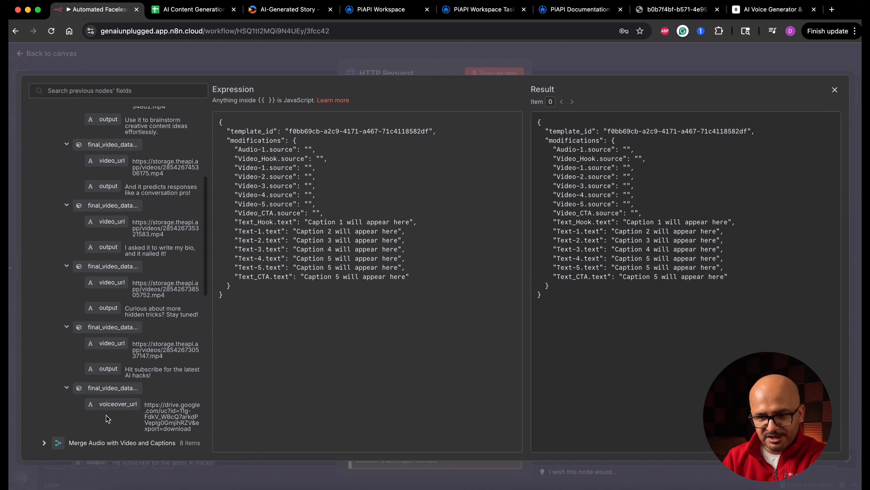
{"action": "left_click_drag", "start_coordinate": [116, 407], "coordinate": [309, 151]}
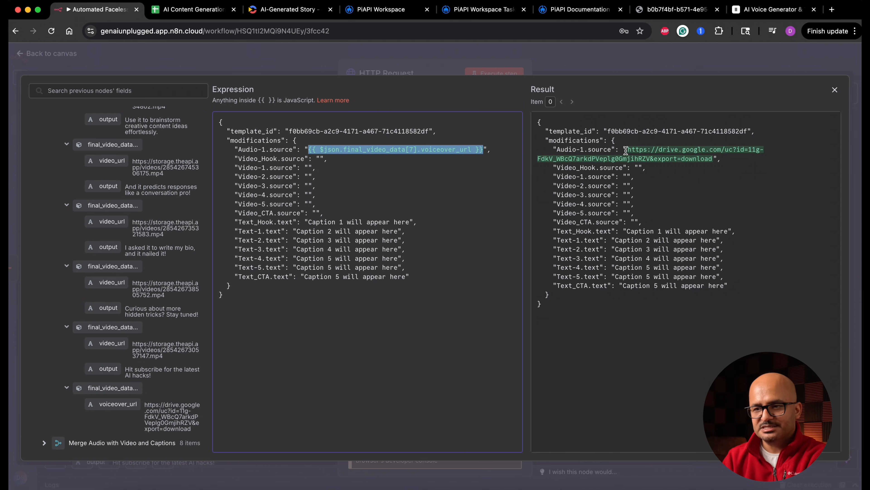
Map the video_url fields of final_video_data[0], [1] and [2] to the Video_Hook, Video-1 and Video-2 sources.
{"action": "scroll", "coordinate": [154, 240], "scroll_direction": "up", "scroll_amount": 6}
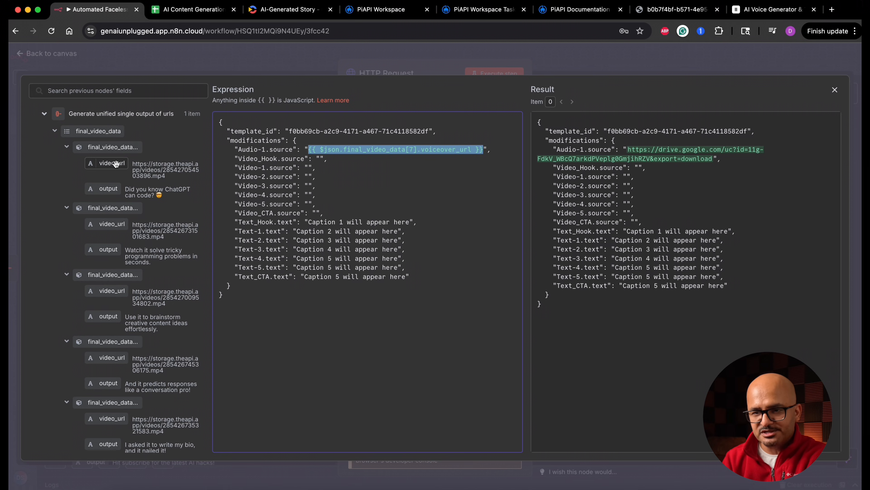
{"action": "left_click_drag", "start_coordinate": [116, 164], "coordinate": [320, 159]}
{"action": "left_click_drag", "start_coordinate": [110, 226], "coordinate": [309, 167]}
{"action": "left_click_drag", "start_coordinate": [107, 291], "coordinate": [308, 177]}
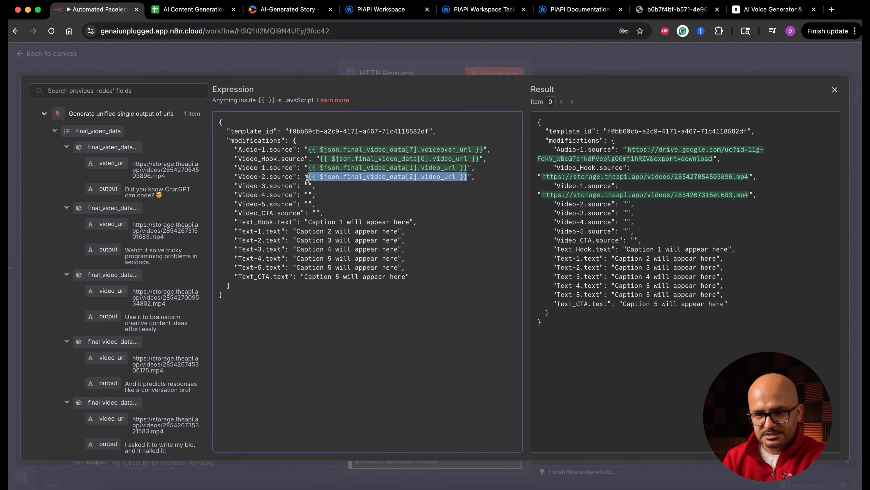
Insert the final_video_data[3].video_url expression as the source of Video-3, Video-4, Video-5 and Video_CTA.
{"action": "left_click_drag", "start_coordinate": [112, 357], "coordinate": [309, 189]}
{"action": "key", "text": "super+c"}
{"action": "left_click", "coordinate": [308, 195]}
{"action": "key", "text": "super+v"}
{"action": "left_click", "coordinate": [309, 204]}
{"action": "key", "text": "super+v"}
{"action": "left_click", "coordinate": [312, 213]}
{"action": "key", "text": "super+v"}
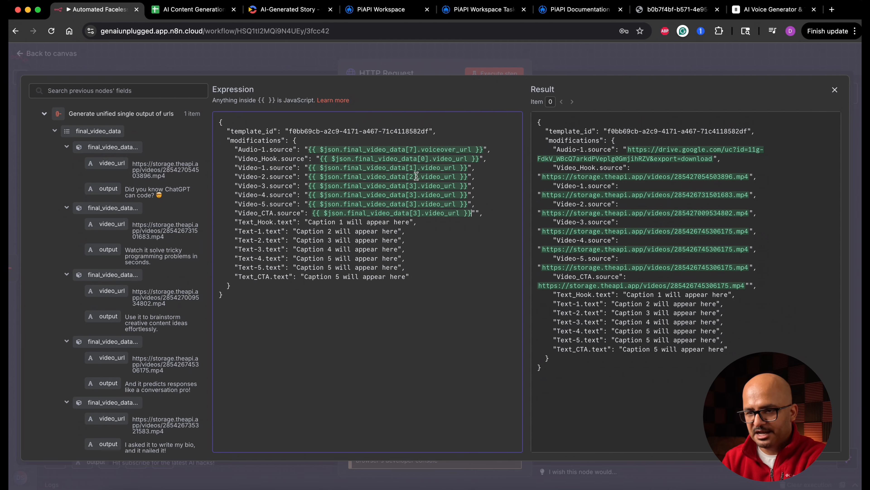
Set the final_video_data indexes in the Video-4, Video-5 and Video_CTA sources to 4, 5 and 6.
{"action": "left_click", "coordinate": [414, 185]}
{"action": "key", "text": "Down"}
{"action": "key", "text": "BackSpace"}
{"action": "type", "text": "4"}
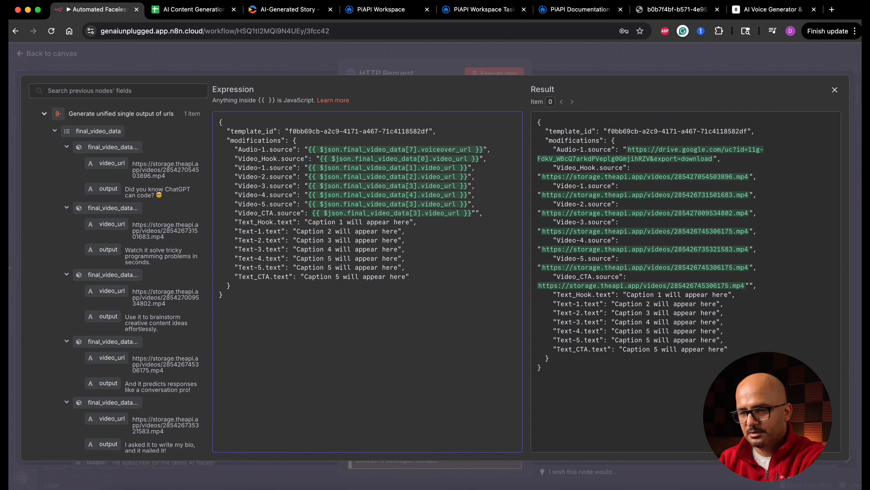
{"action": "key", "text": "BackSpace"}
{"action": "type", "text": "5"}
{"action": "key", "text": "Down"}
{"action": "key", "text": "BackSpace"}
{"action": "type", "text": "6"}
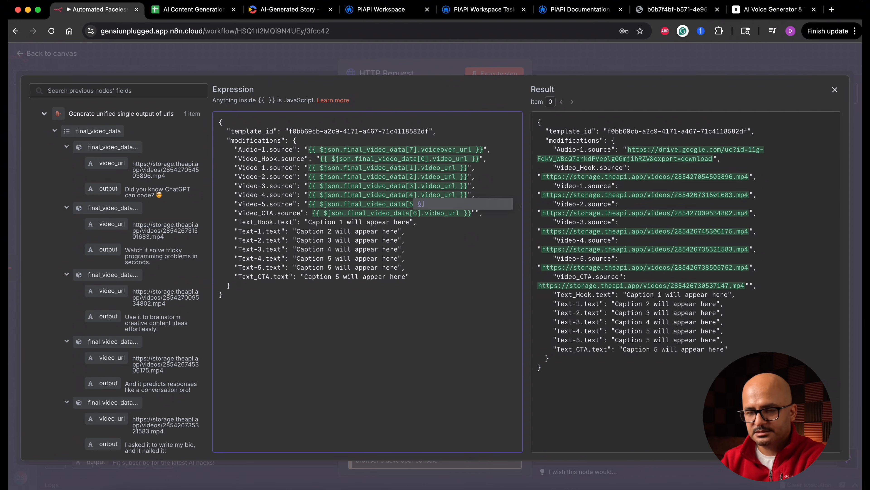
Replace the placeholder captions from Text_Hook through Text_CTA with the output fields of final_video_data[0] through [6].
{"action": "left_click_drag", "start_coordinate": [309, 221], "coordinate": [410, 222]}
{"action": "key", "text": "BackSpace"}
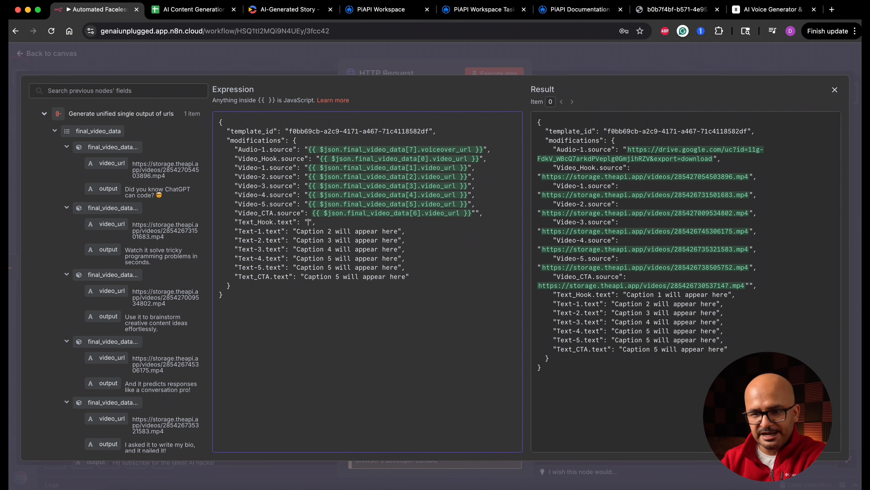
{"action": "left_click_drag", "start_coordinate": [108, 190], "coordinate": [309, 222]}
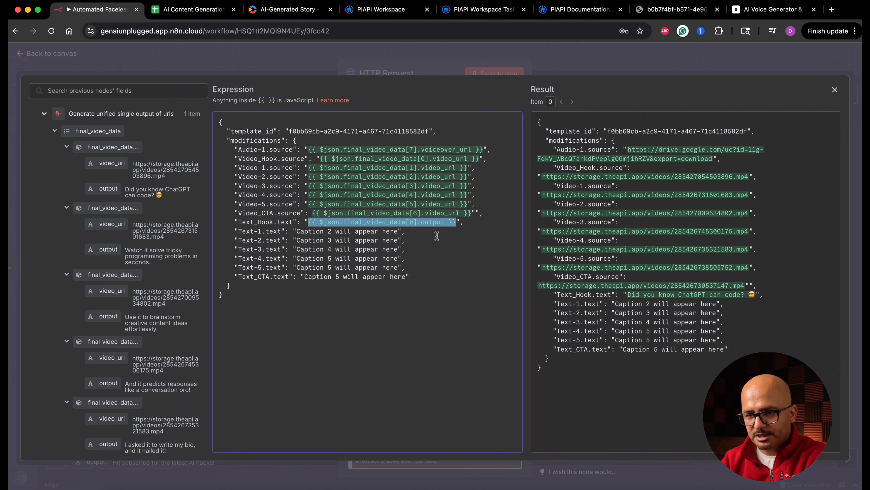
{"action": "left_click_drag", "start_coordinate": [295, 231], "coordinate": [374, 232]}
{"action": "left_click_drag", "start_coordinate": [374, 231], "coordinate": [396, 232]}
{"action": "left_click_drag", "start_coordinate": [296, 240], "coordinate": [378, 239]}
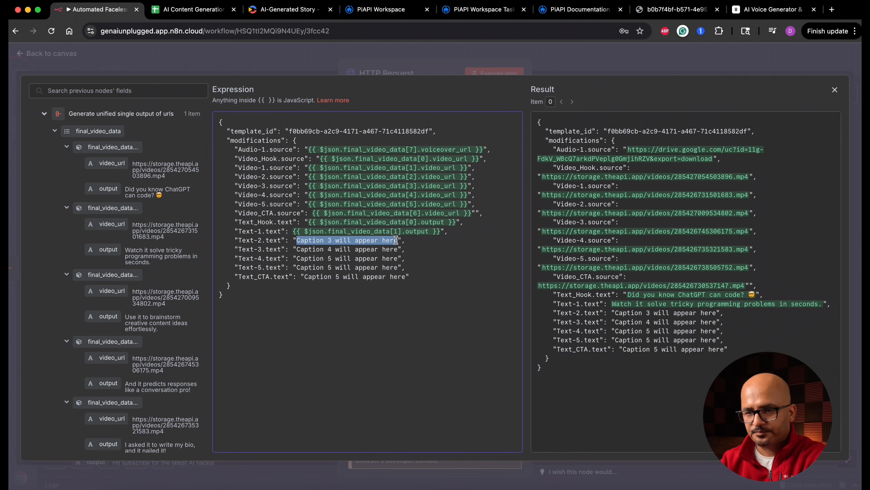
{"action": "left_click_drag", "start_coordinate": [108, 316], "coordinate": [343, 240]}
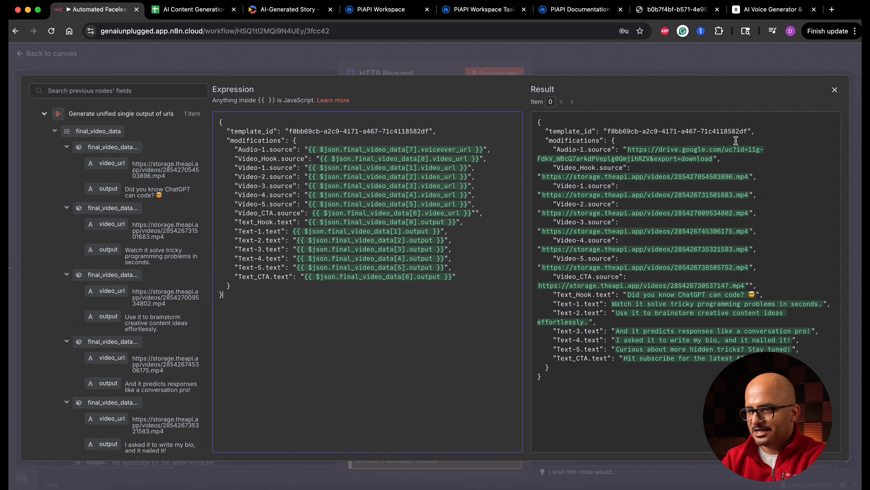
Close the JSON expression editor and rename the HTTP Request node as Generate Unified Video using Creatomate.
{"action": "left_click", "coordinate": [835, 90]}
{"action": "left_click", "coordinate": [415, 73]}
{"action": "key", "text": "alt+shift+Left"}
{"action": "key", "text": "alt+shift+Left"}
{"action": "type", "text": "Generate Uni"}
{"action": "type", "text": "fied Video using Creatomate"}
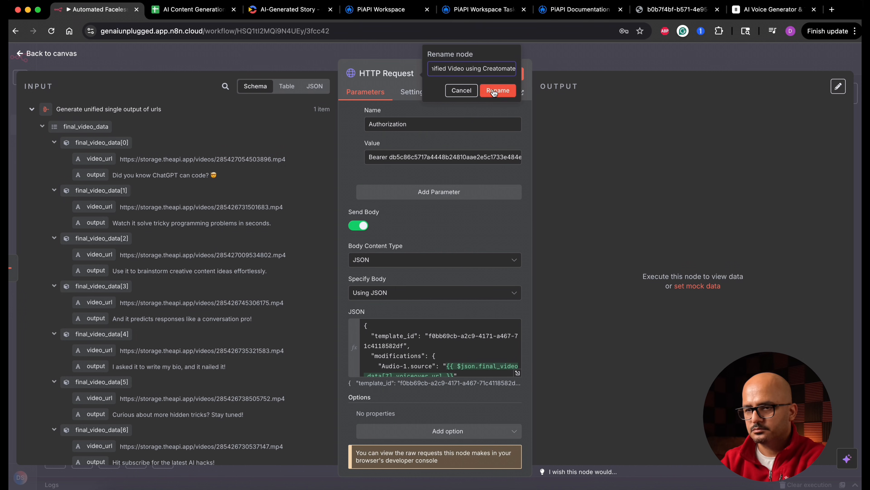
{"action": "key", "text": "Return"}
Correct the quotation marks around the Video_CTA source and Text-1 caption in the JSON body and execute the node.
{"action": "left_click", "coordinate": [502, 76]}
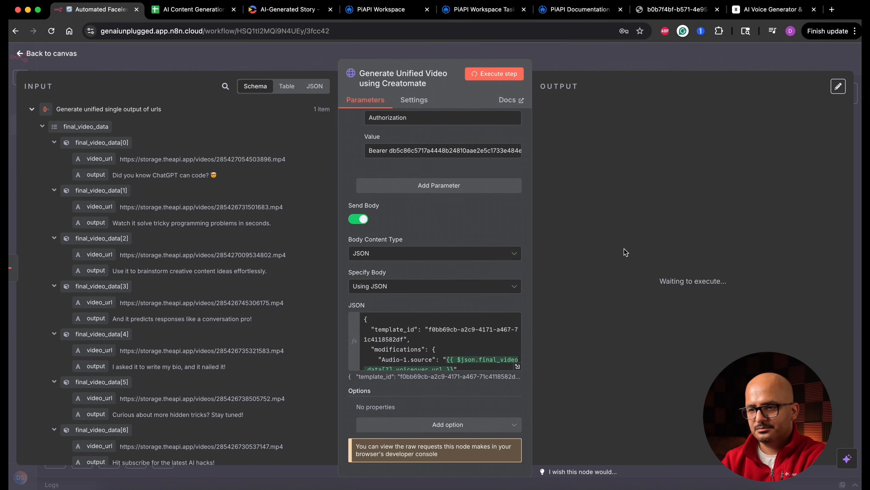
{"action": "left_click", "coordinate": [517, 366]}
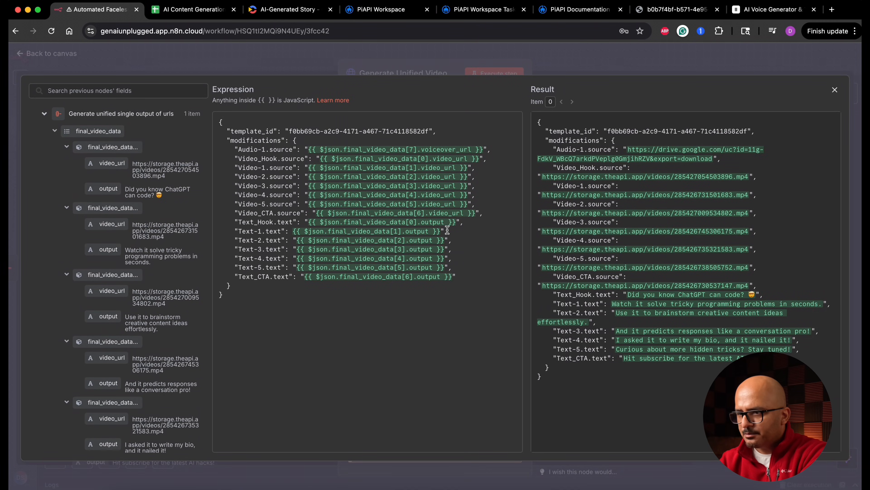
{"action": "left_click", "coordinate": [835, 91]}
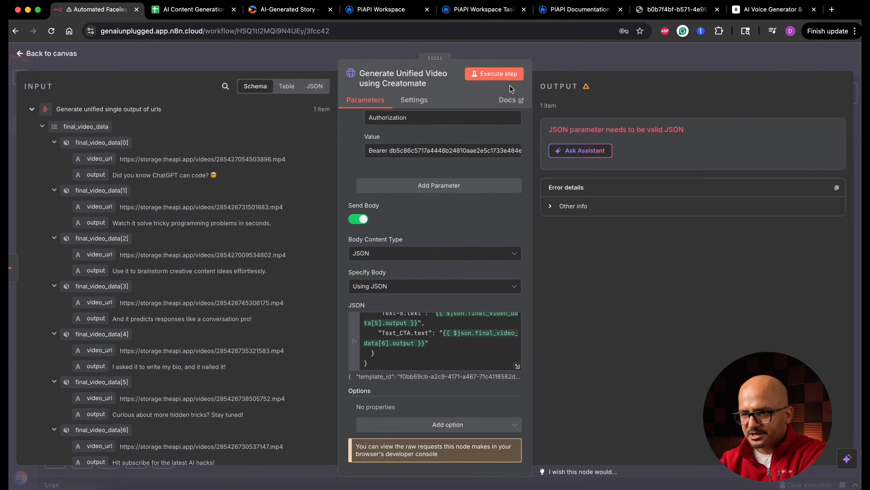
{"action": "left_click", "coordinate": [499, 74]}
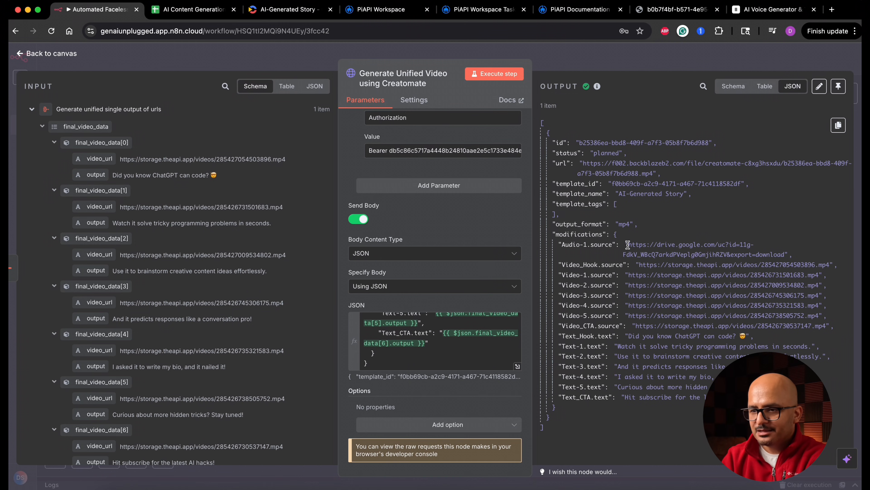
Examine the Audio-1 source and the render status in the node's JSON output, and return to the canvas.
{"action": "left_click_drag", "start_coordinate": [628, 244], "coordinate": [784, 253]}
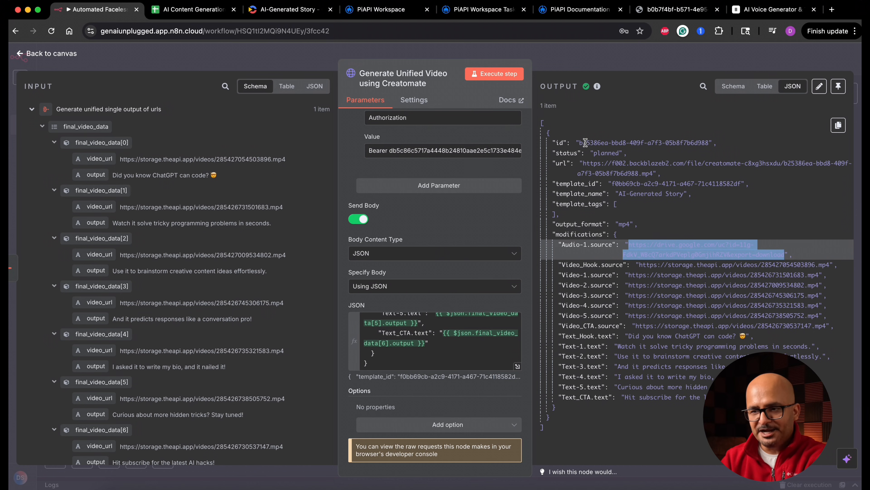
{"action": "double_click", "coordinate": [606, 154]}
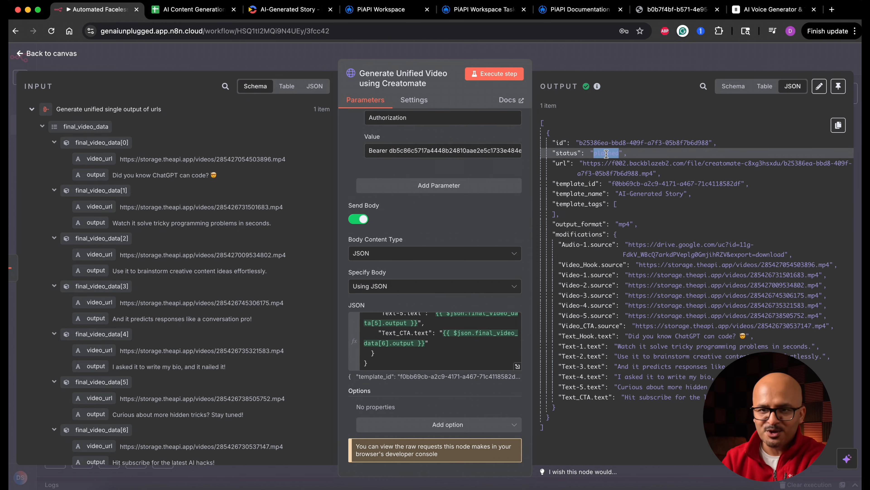
{"action": "left_click", "coordinate": [72, 55]}
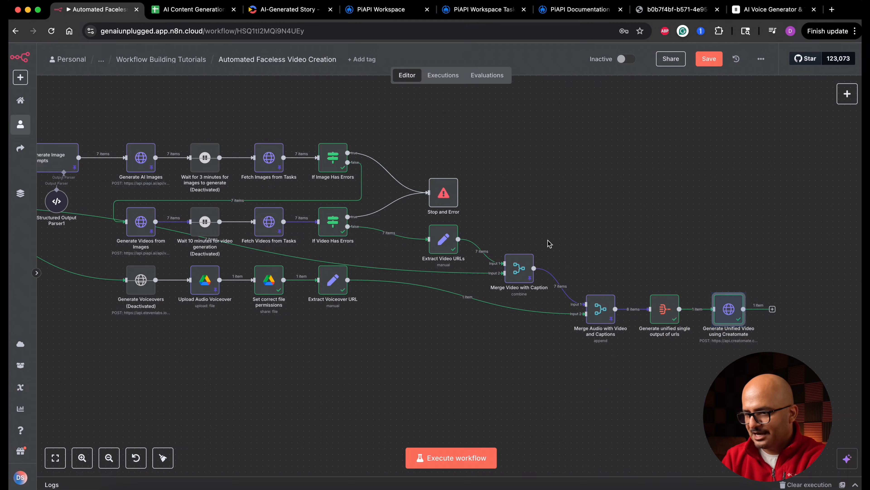
Add a 5-minute Wait node after Generate Unified Video using Creatomate and rename it Wait 5 minutes for final video.
{"action": "left_click", "coordinate": [773, 309]}
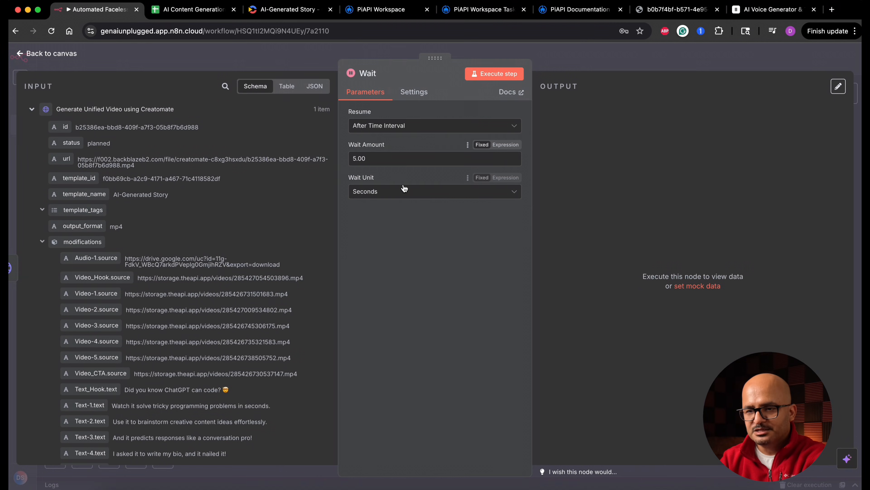
{"action": "left_click", "coordinate": [406, 191]}
{"action": "left_click", "coordinate": [403, 233]}
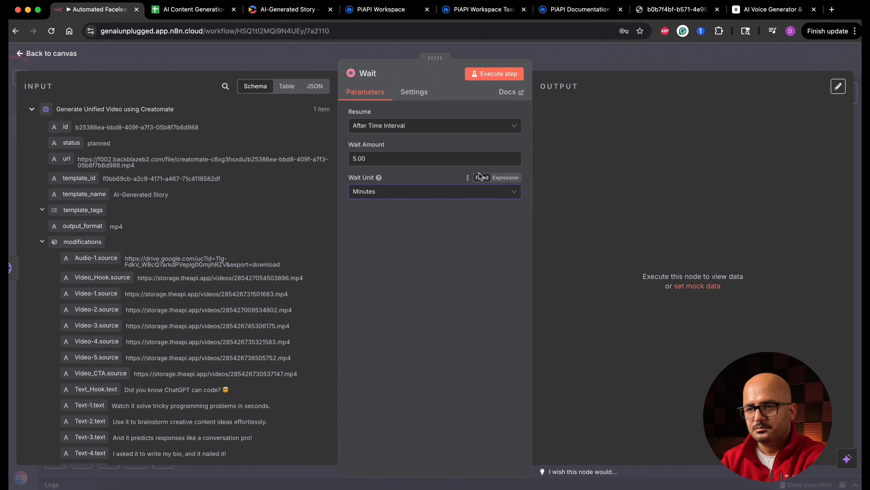
{"action": "left_click", "coordinate": [373, 73]}
{"action": "type", "text": "5 minutes for final video"}
{"action": "key", "text": "Return"}
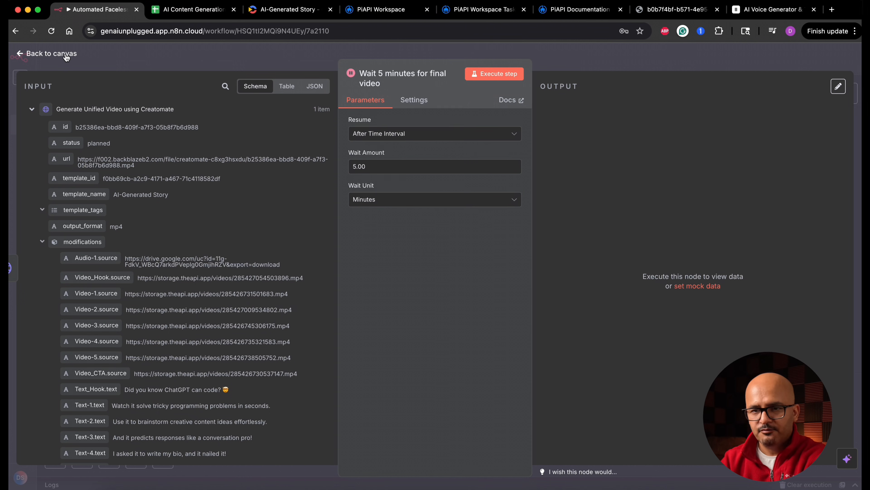
{"action": "left_click", "coordinate": [67, 55]}
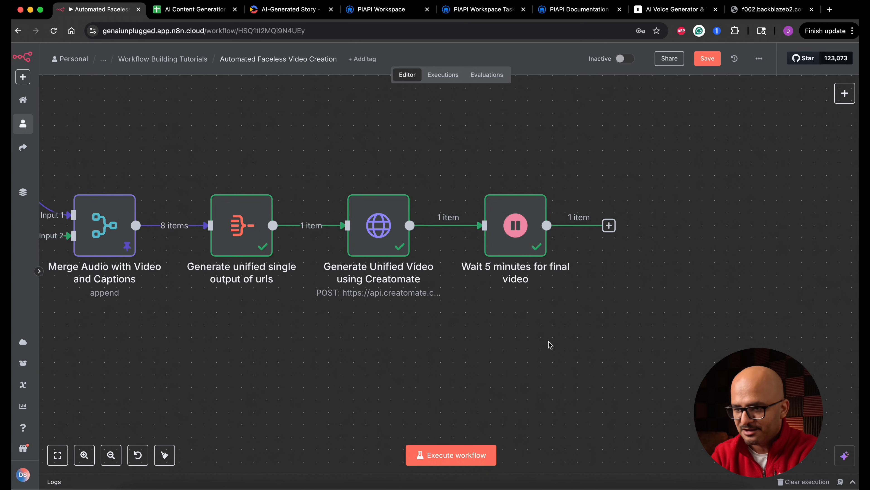
Add an HTTP Request node after the 5-minute wait and rename it Get final video.
{"action": "left_click", "coordinate": [609, 225]}
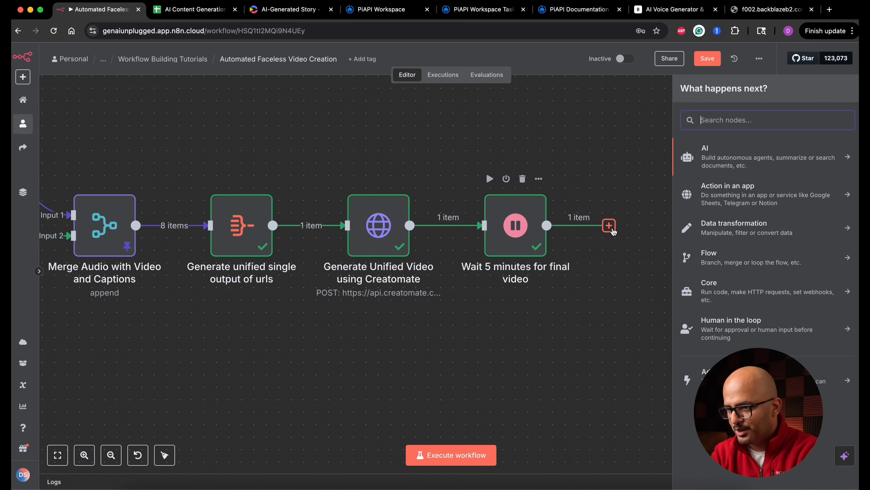
{"action": "type", "text": "http"}
{"action": "key", "text": "Return"}
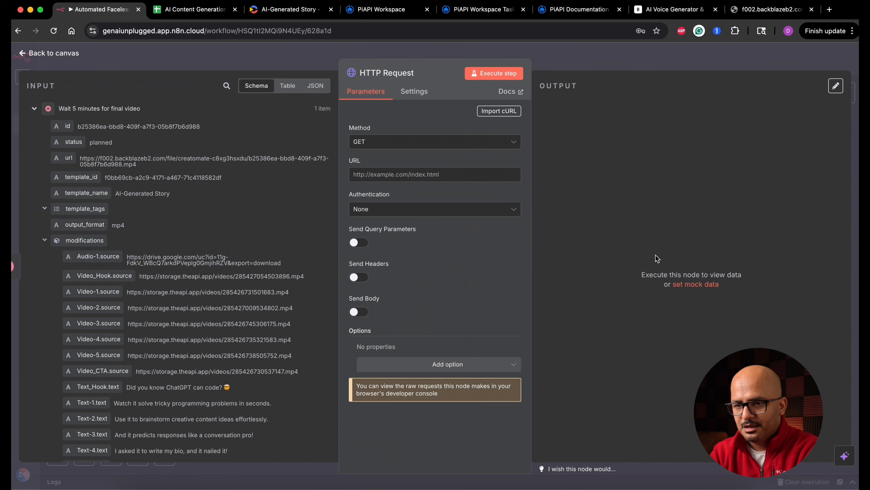
{"action": "left_click", "coordinate": [418, 73]}
{"action": "key", "text": "super+a"}
{"action": "type", "text": "Get fi"}
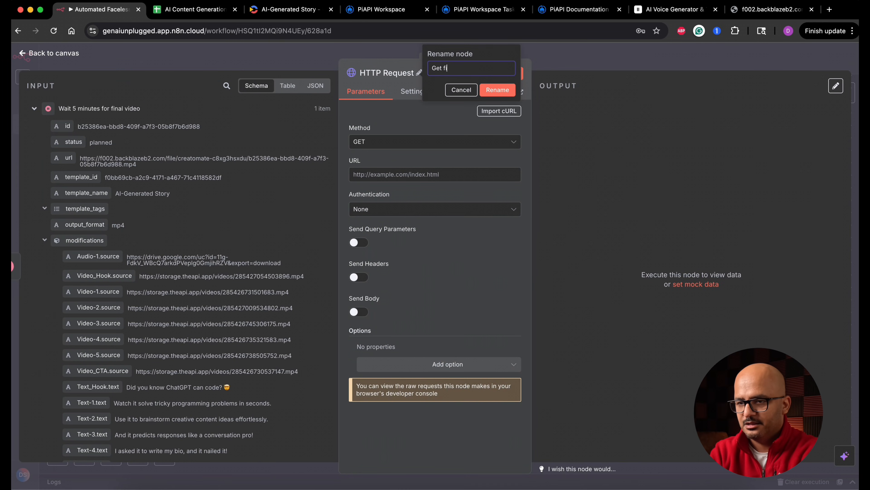
{"action": "type", "text": "nal video"}
{"action": "key", "text": "Return"}
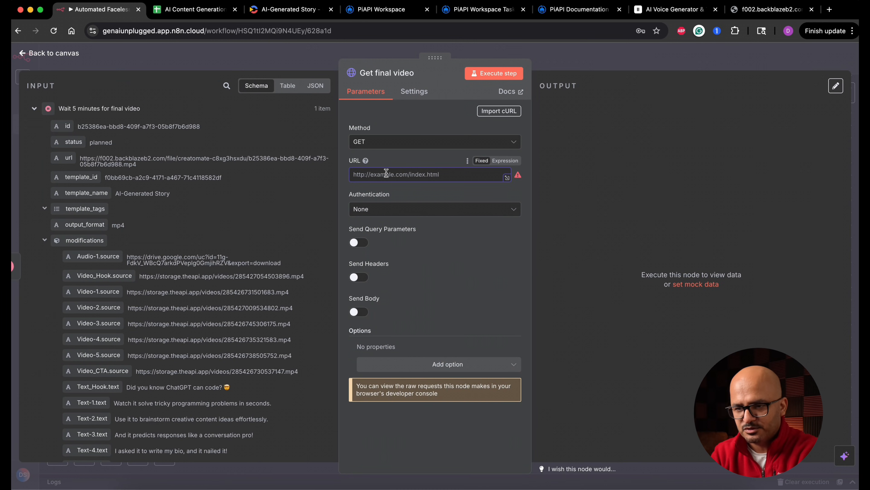
{"action": "type", "text": "https://api.creatomate.com/v1/renders/"}
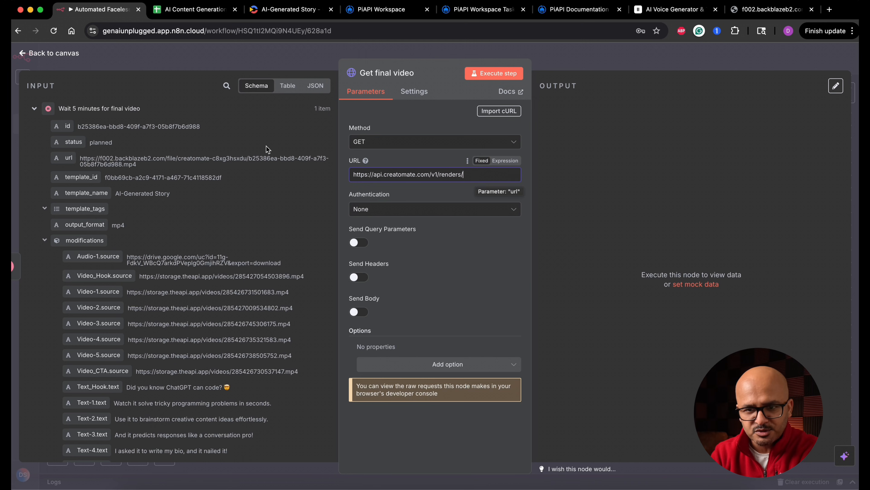
{"action": "left_click_drag", "start_coordinate": [67, 126], "coordinate": [417, 175]}
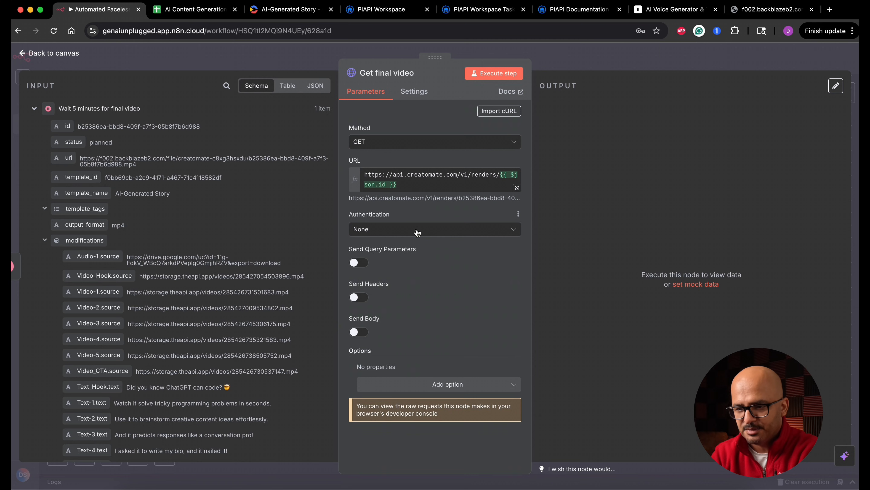
{"action": "left_click", "coordinate": [417, 230]}
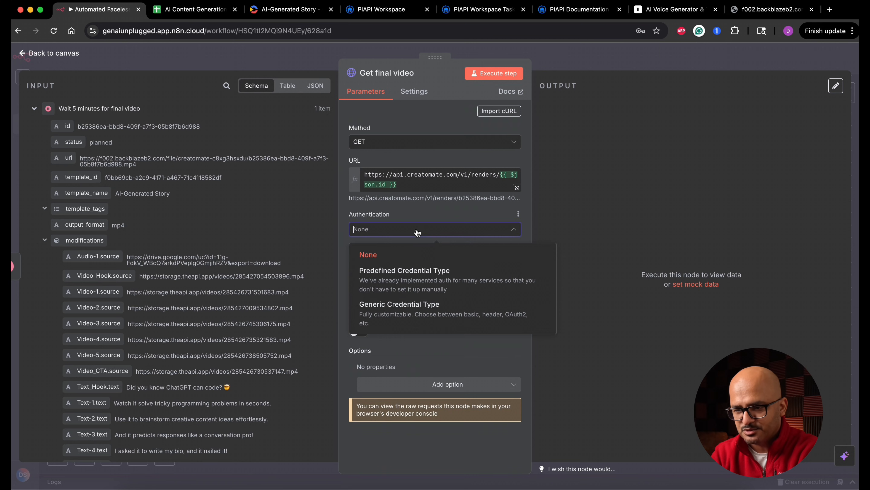
{"action": "left_click", "coordinate": [438, 312]}
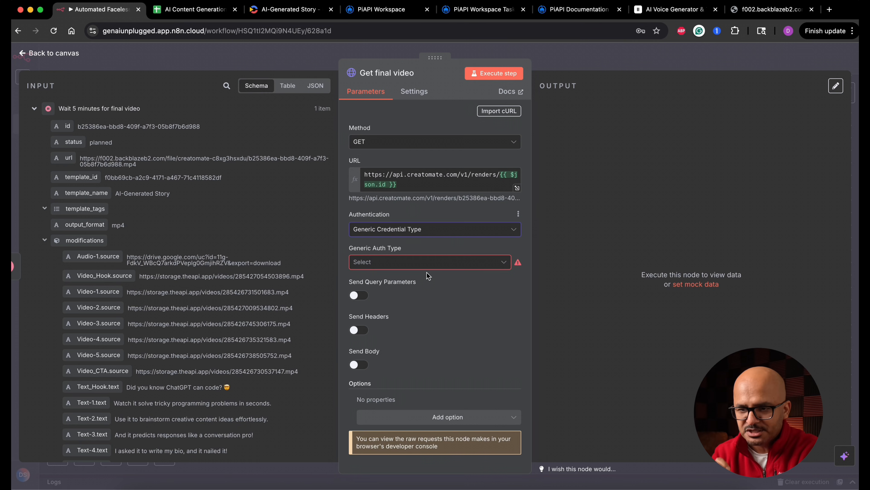
{"action": "left_click", "coordinate": [418, 263]}
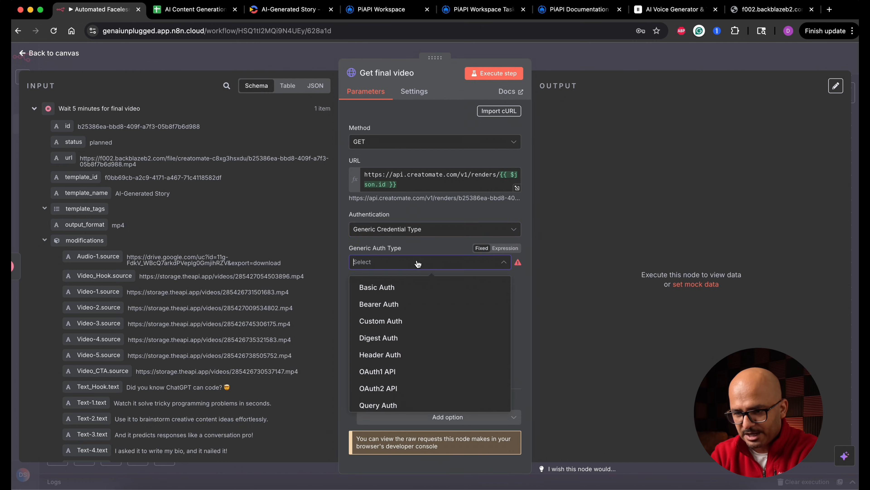
{"action": "left_click", "coordinate": [407, 305]}
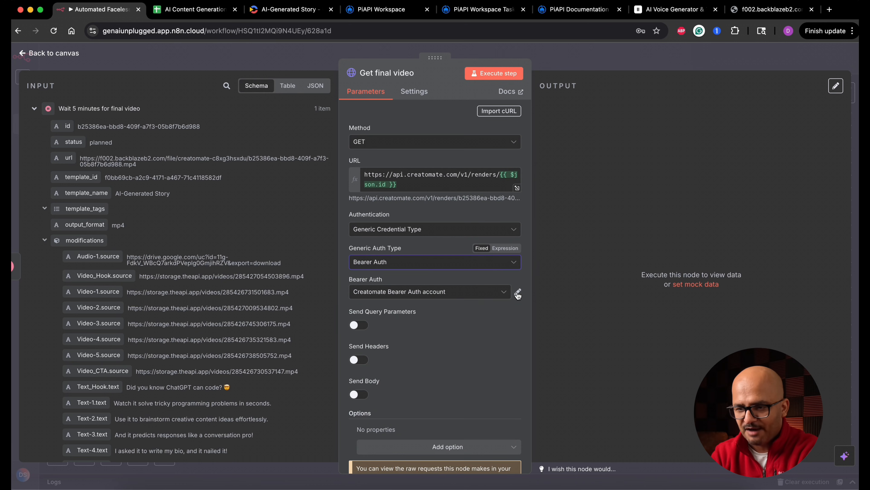
{"action": "left_click", "coordinate": [493, 294]}
{"action": "left_click", "coordinate": [427, 343]}
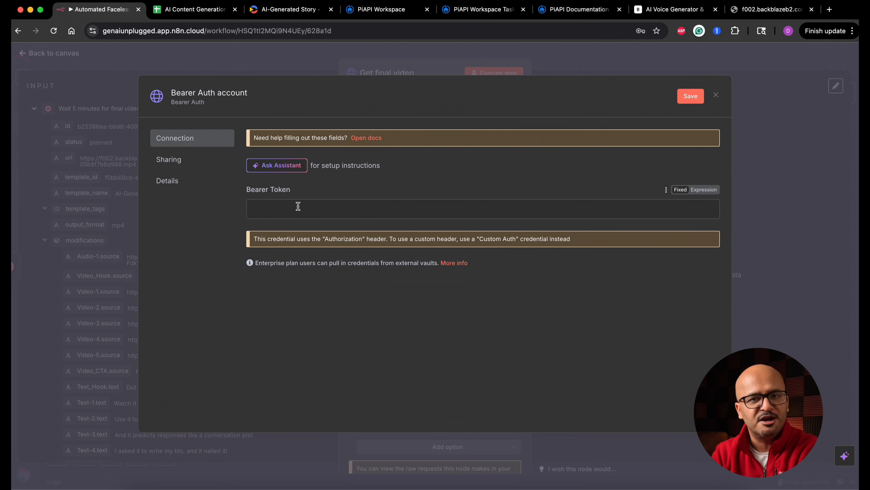
{"action": "left_click", "coordinate": [716, 94]}
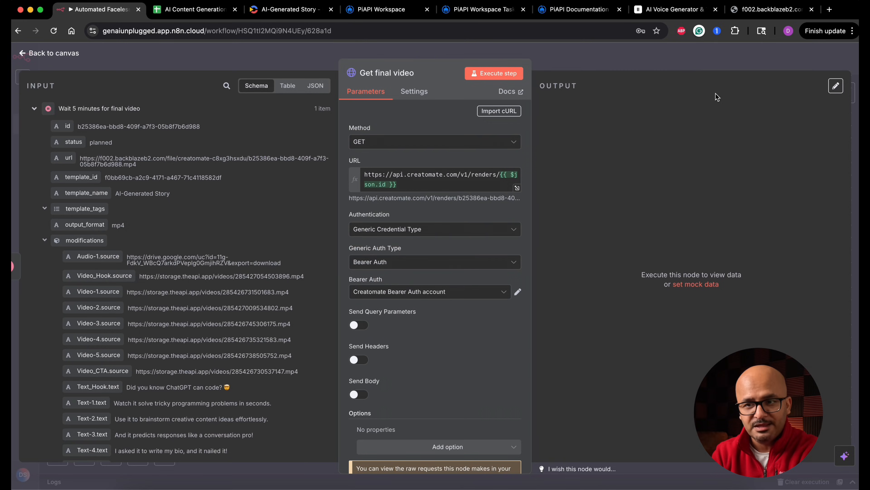
Switch to Creatomate, view the AI-Generated Story template's API integration code for the bearer token, and return to n8n.
{"action": "left_click", "coordinate": [288, 9]}
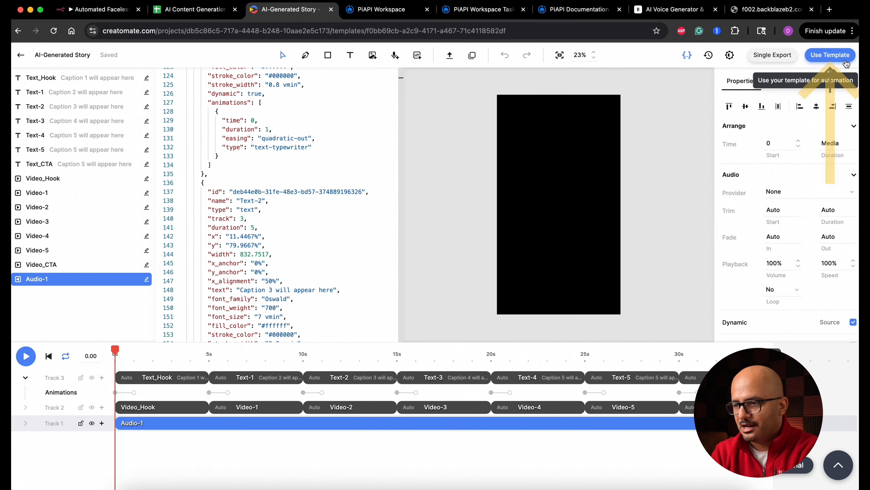
{"action": "left_click", "coordinate": [840, 57]}
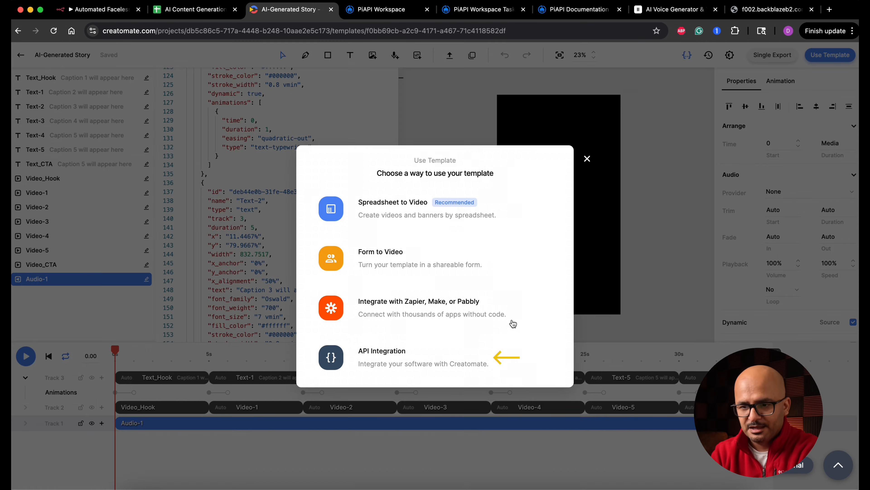
{"action": "left_click", "coordinate": [374, 360]}
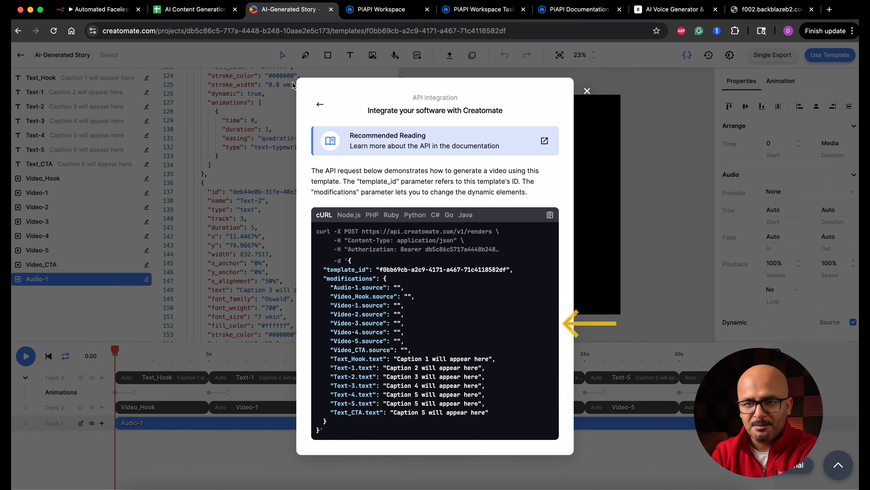
{"action": "left_click", "coordinate": [99, 9]}
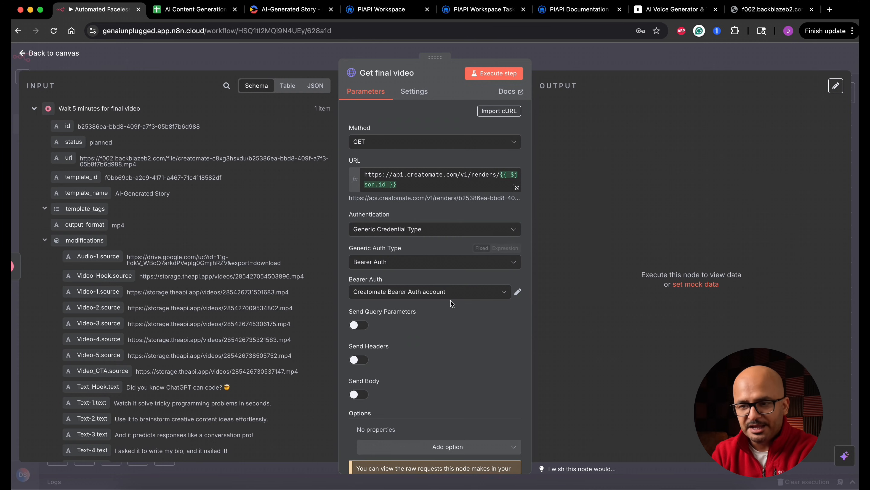
{"action": "left_click", "coordinate": [450, 292]}
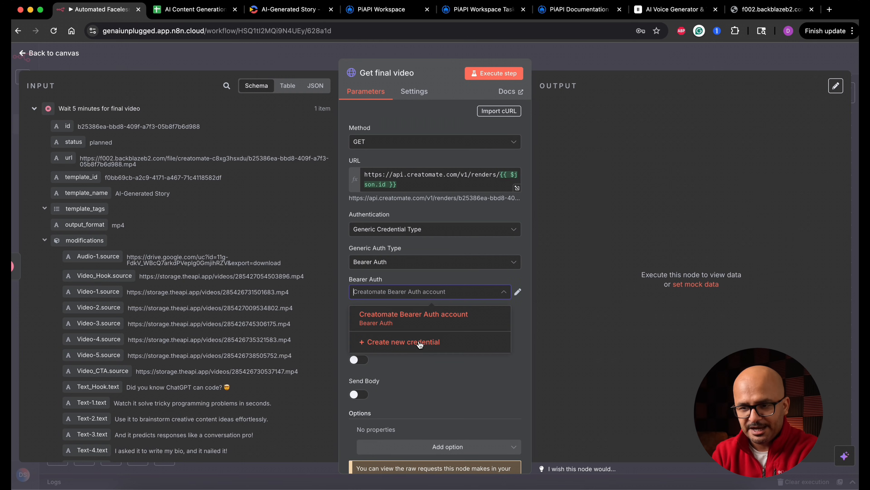
{"action": "left_click", "coordinate": [403, 343]}
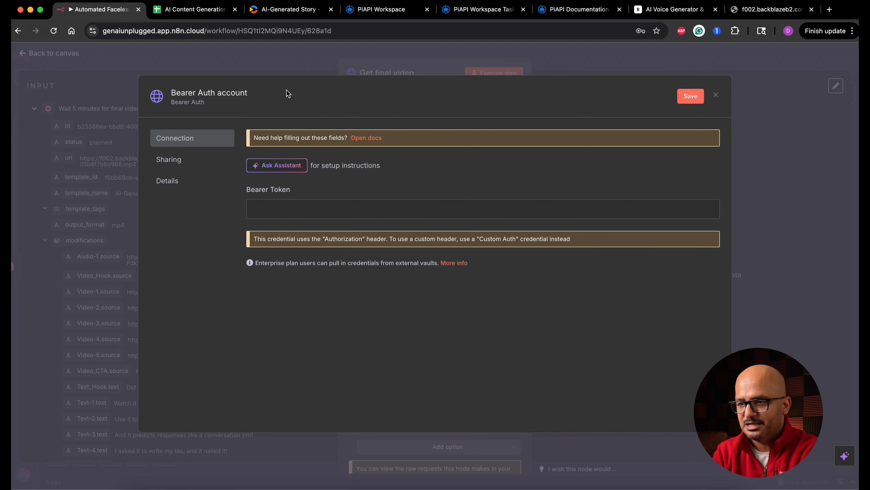
{"action": "left_click", "coordinate": [717, 95]}
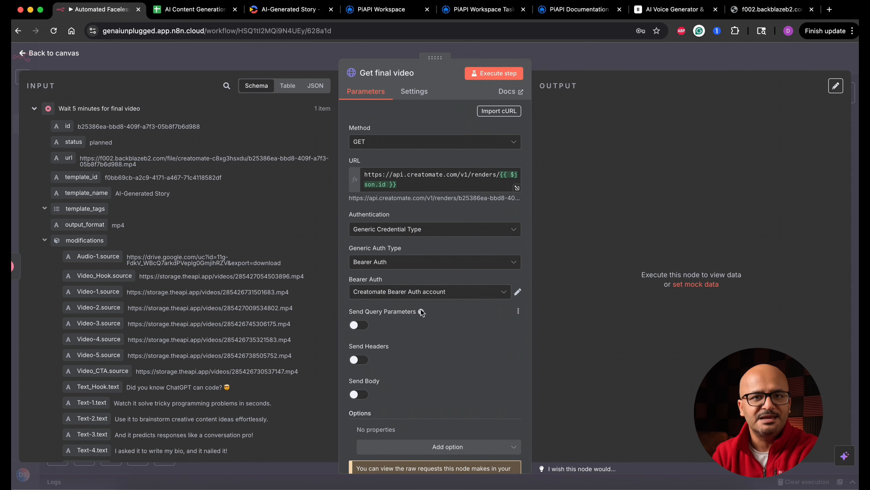
Enable sending headers on the Get final video request and add a Content-Type header with the value application/json.
{"action": "mouse_move", "coordinate": [422, 311]}
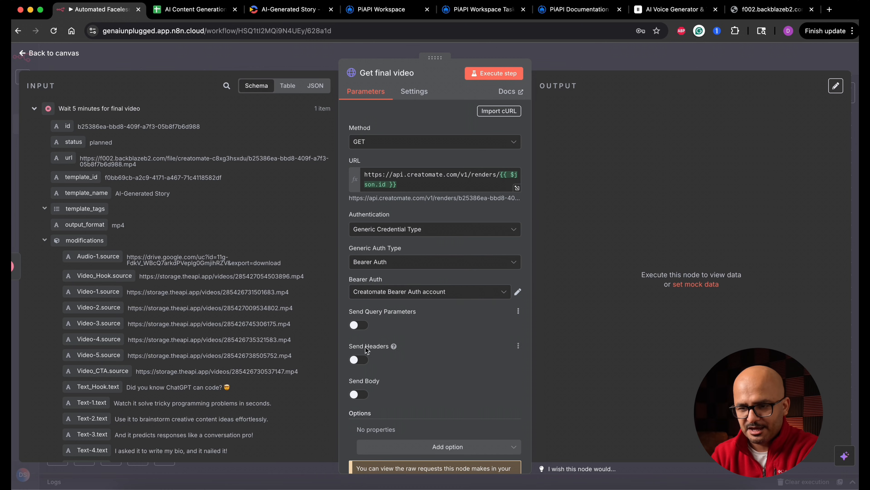
{"action": "left_click", "coordinate": [360, 360]}
{"action": "scroll", "coordinate": [416, 349], "scroll_direction": "down", "scroll_amount": 4}
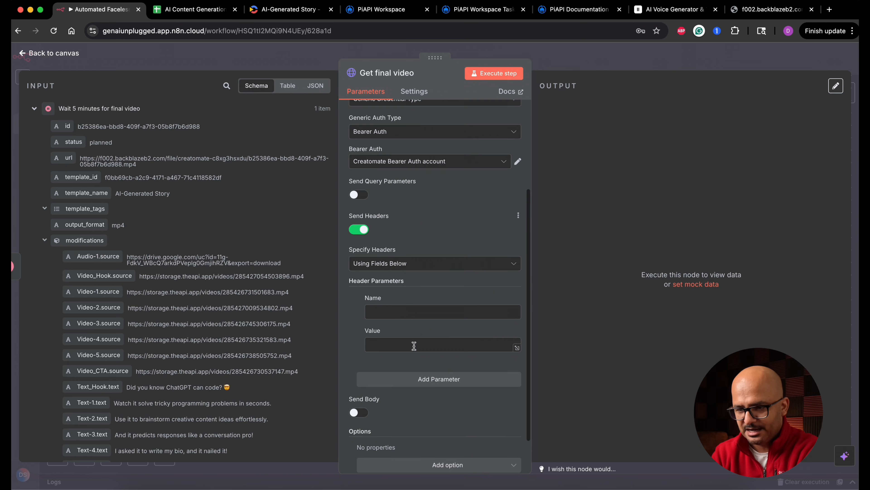
{"action": "left_click", "coordinate": [414, 315]}
{"action": "type", "text": "Content-Type"}
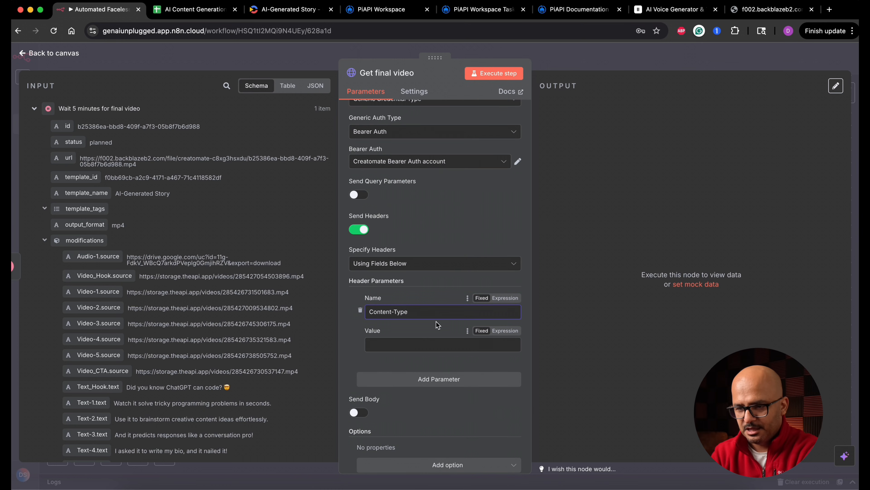
{"action": "left_click", "coordinate": [417, 349]}
{"action": "type", "text": "application/json"}
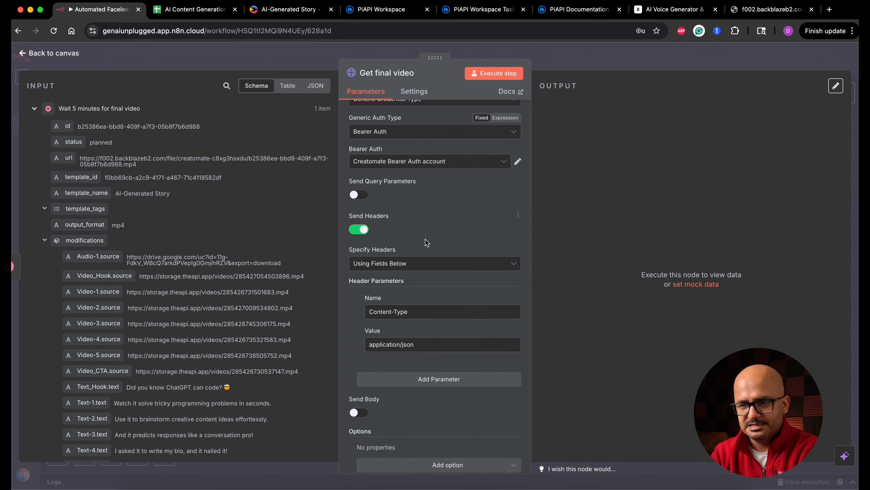
{"action": "scroll", "coordinate": [425, 238], "scroll_direction": "up", "scroll_amount": 4}
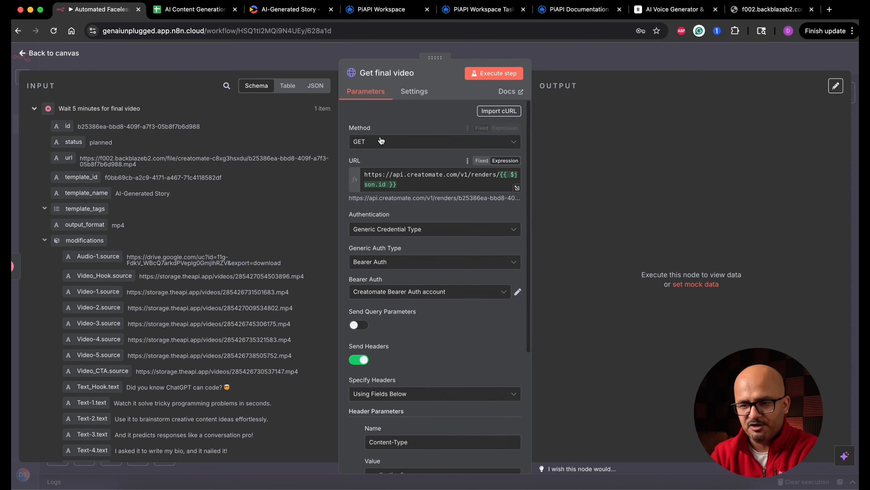
{"action": "scroll", "coordinate": [370, 164], "scroll_direction": "down", "scroll_amount": 5}
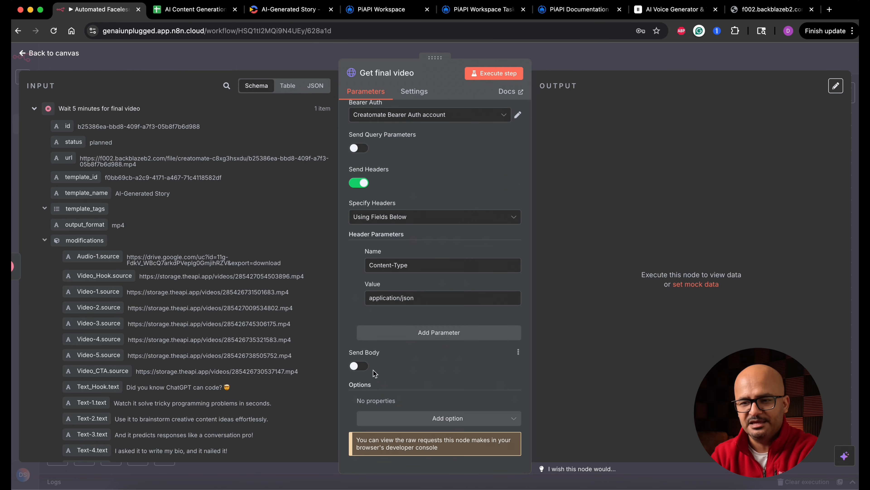
Execute the Get final video node, check the status and url values in its output, and return to the canvas.
{"action": "left_click", "coordinate": [504, 76]}
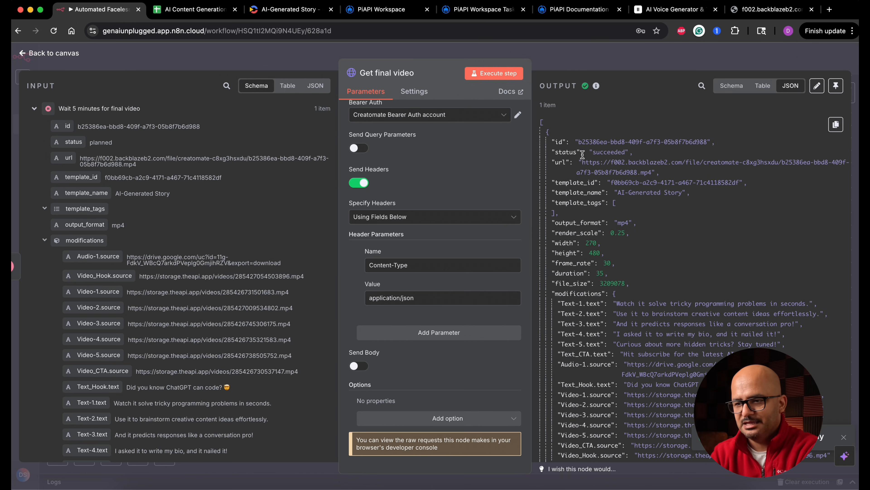
{"action": "double_click", "coordinate": [606, 152]}
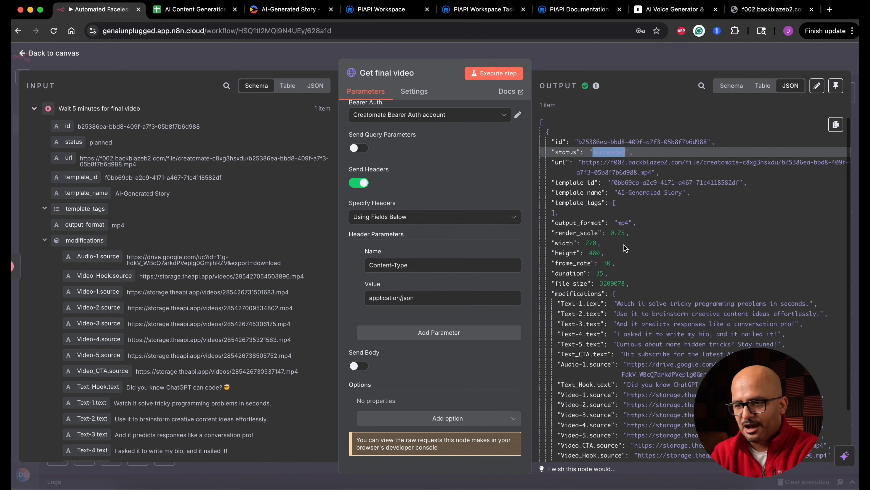
{"action": "left_click_drag", "start_coordinate": [582, 161], "coordinate": [652, 170]}
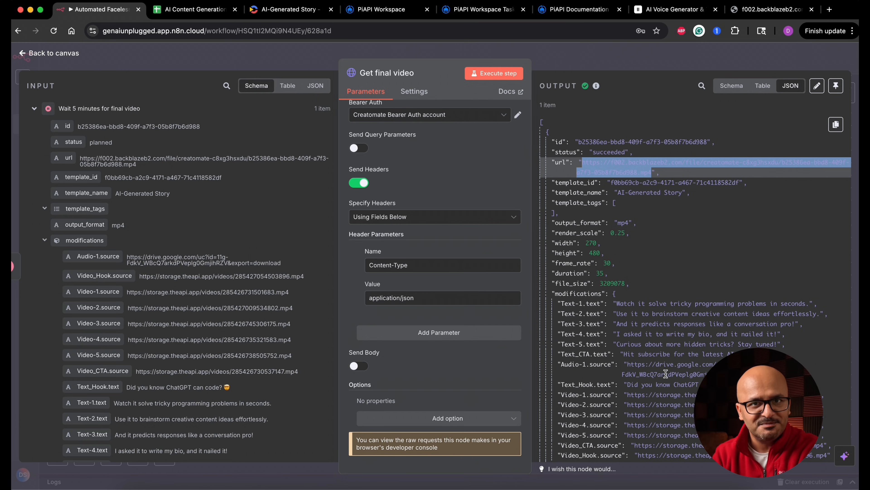
{"action": "left_click", "coordinate": [67, 60]}
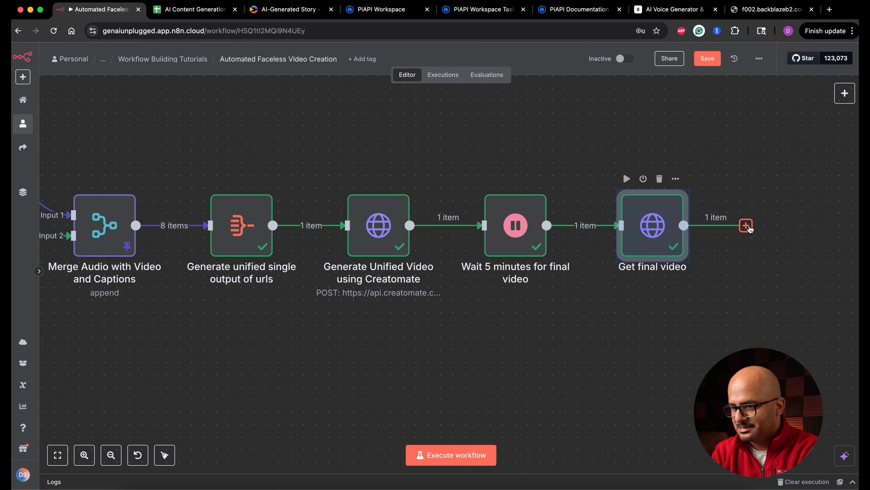
Add an HTTP Request node after Get final video and map its URL to {{ $json.url }}.
{"action": "left_click", "coordinate": [746, 226]}
{"action": "type", "text": "htt"}
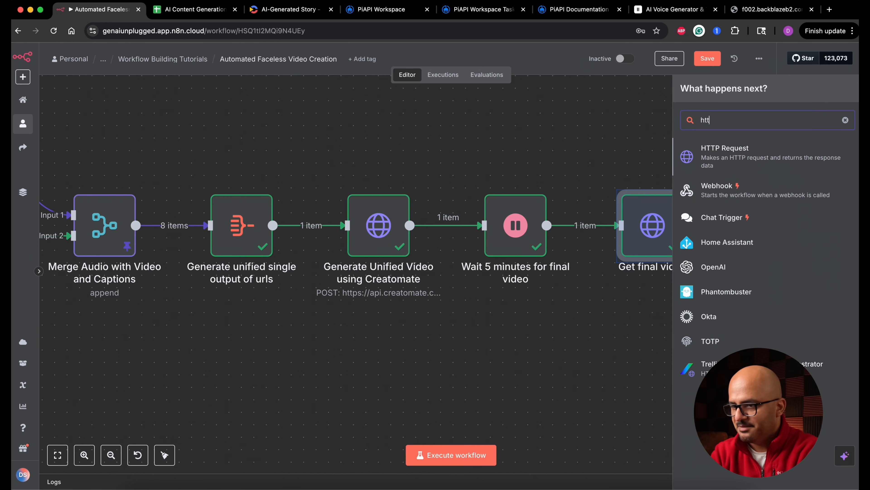
{"action": "left_click", "coordinate": [748, 164]}
{"action": "left_click_drag", "start_coordinate": [63, 158], "coordinate": [377, 175]}
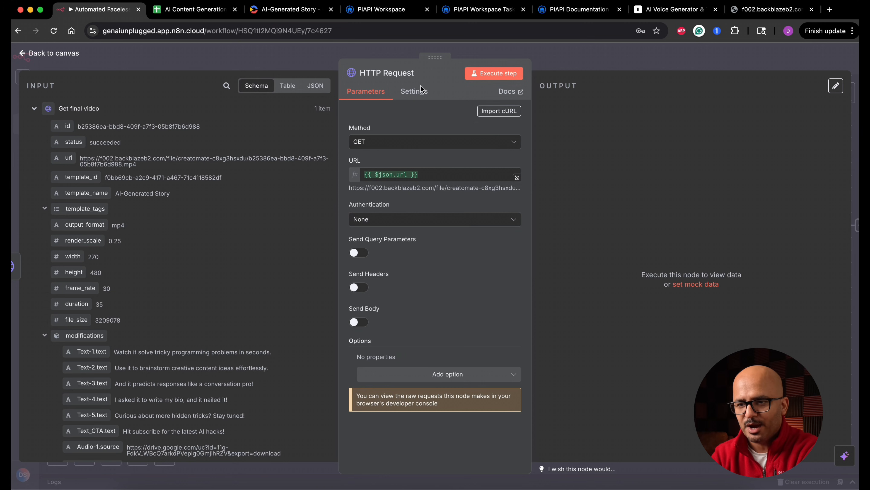
Rename the new HTTP Request node Download final video and execute it.
{"action": "left_click", "coordinate": [413, 72]}
{"action": "triple_click", "coordinate": [479, 68]}
{"action": "type", "text": "Download final video"}
{"action": "left_click", "coordinate": [499, 87]}
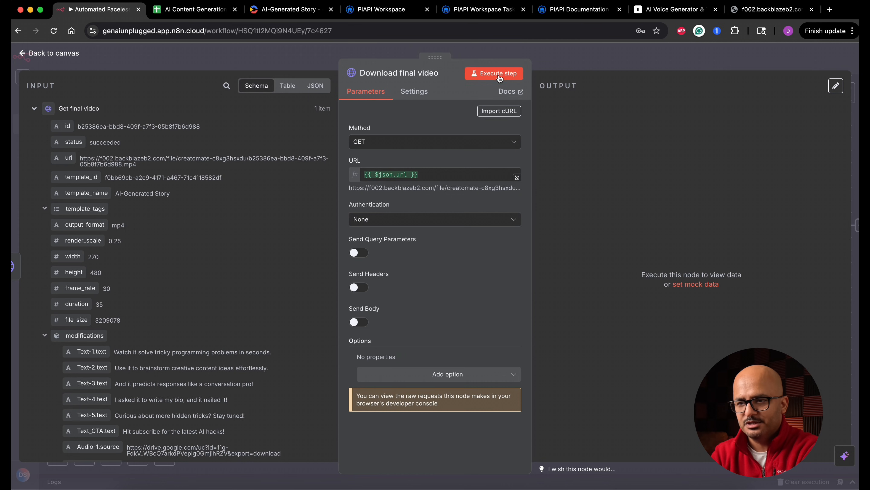
{"action": "left_click", "coordinate": [498, 74]}
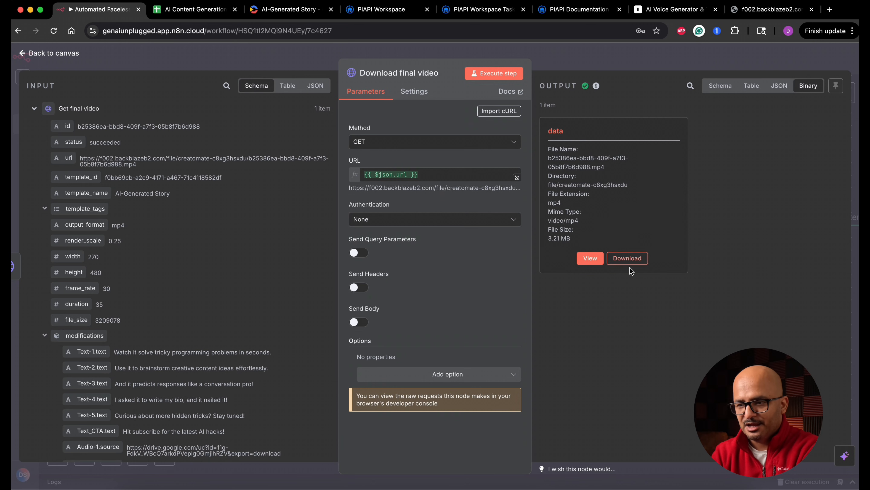
Download the mp4 file from the node's binary output and play it to review the final video.
{"action": "left_click", "coordinate": [638, 259]}
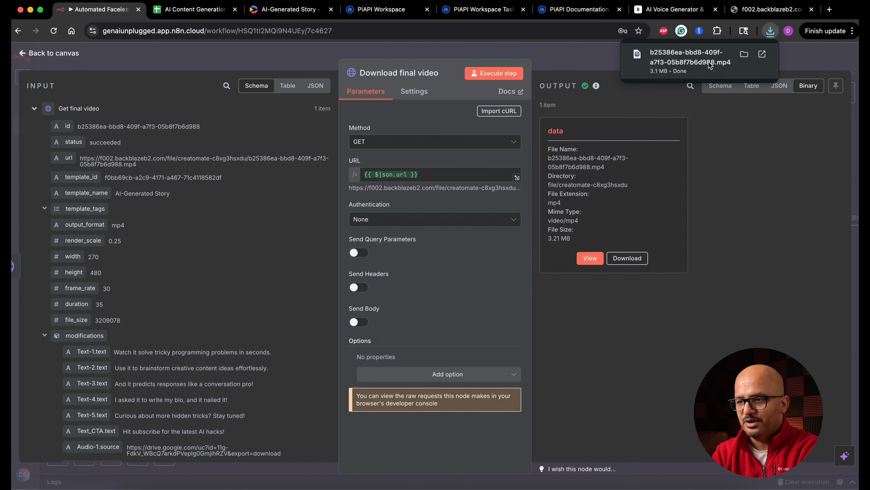
{"action": "left_click", "coordinate": [704, 59]}
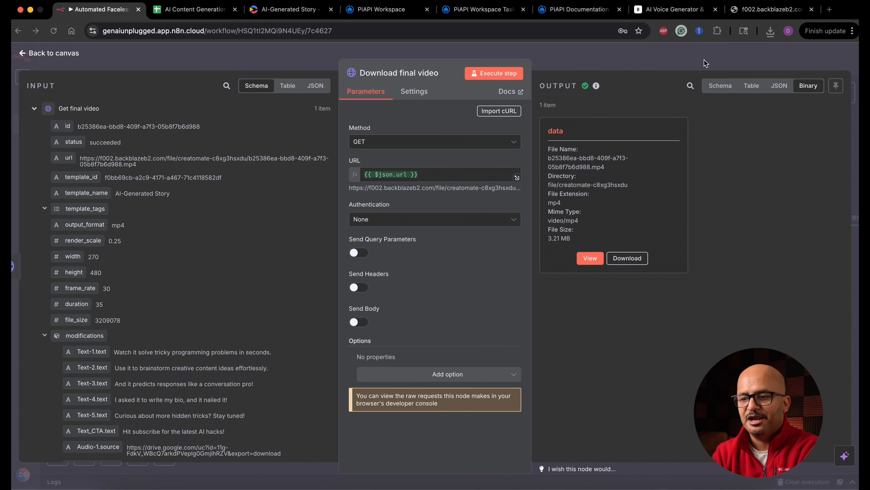
{"action": "left_click_drag", "start_coordinate": [126, 72], "coordinate": [405, 85]}
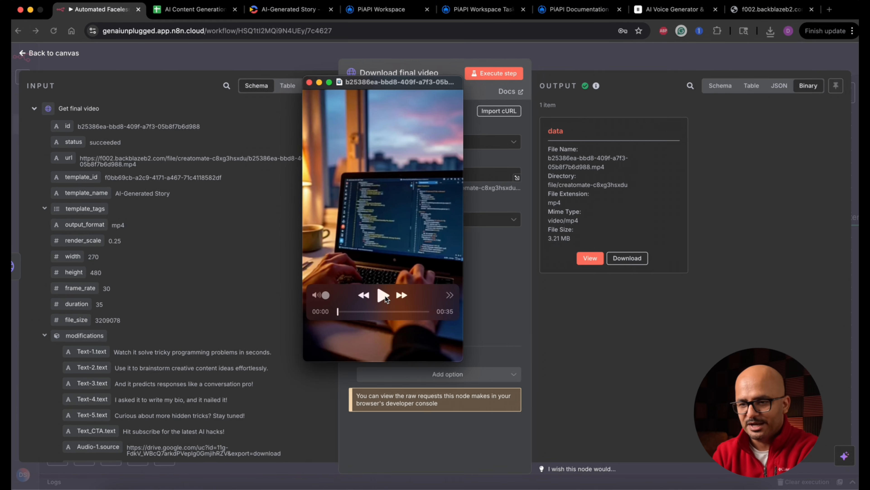
{"action": "left_click", "coordinate": [383, 295]}
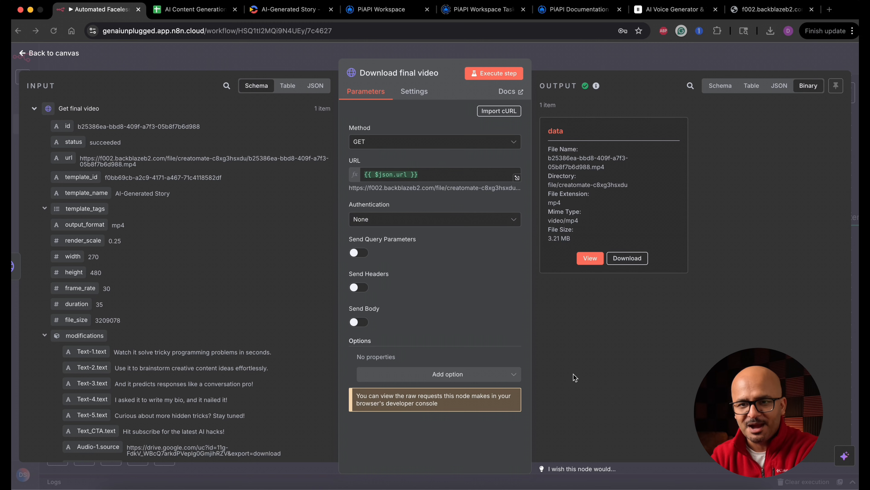
Return to the canvas and save the workflow.
{"action": "left_click", "coordinate": [65, 53]}
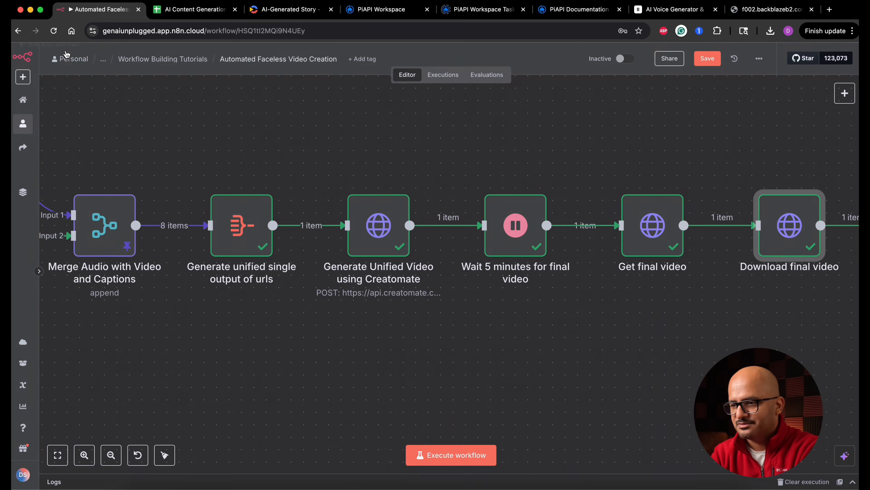
{"action": "scroll", "coordinate": [592, 369], "scroll_direction": "right", "scroll_amount": 10}
{"action": "left_click", "coordinate": [707, 58]}
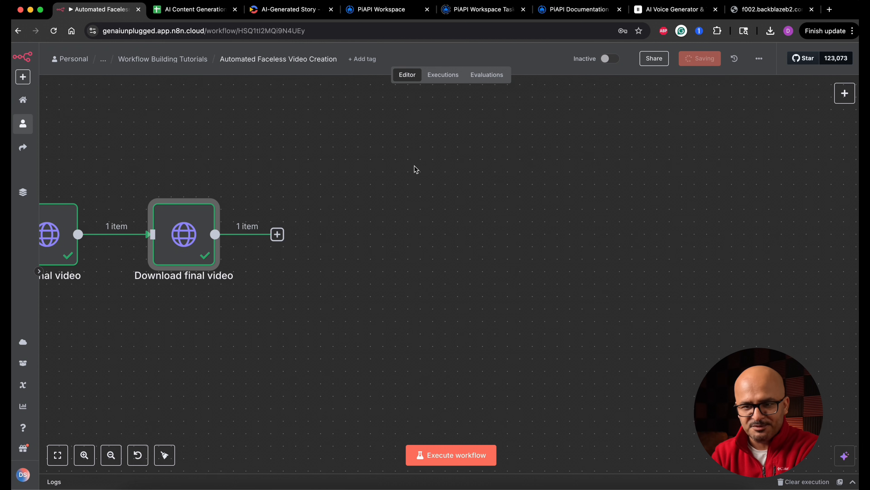
Pin the output data of the Generate Unified Video using Creatomate node and return to the canvas.
{"action": "scroll", "coordinate": [556, 320], "scroll_direction": "left", "scroll_amount": 10}
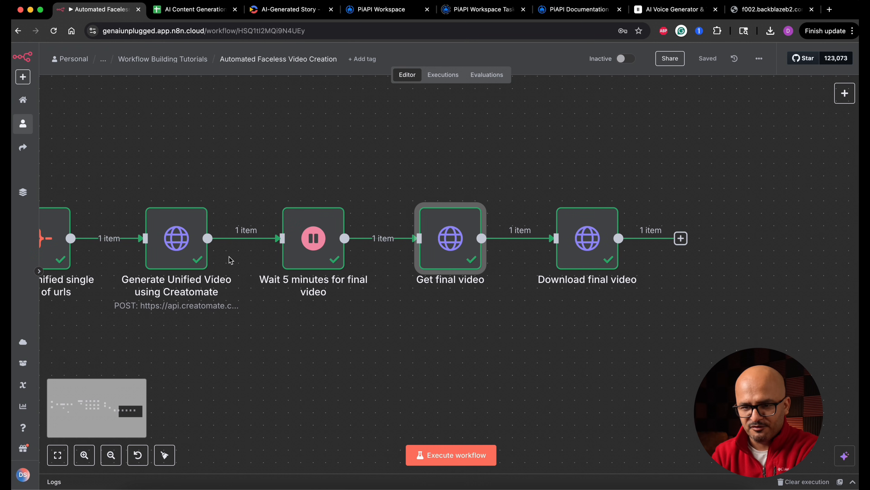
{"action": "double_click", "coordinate": [187, 253]}
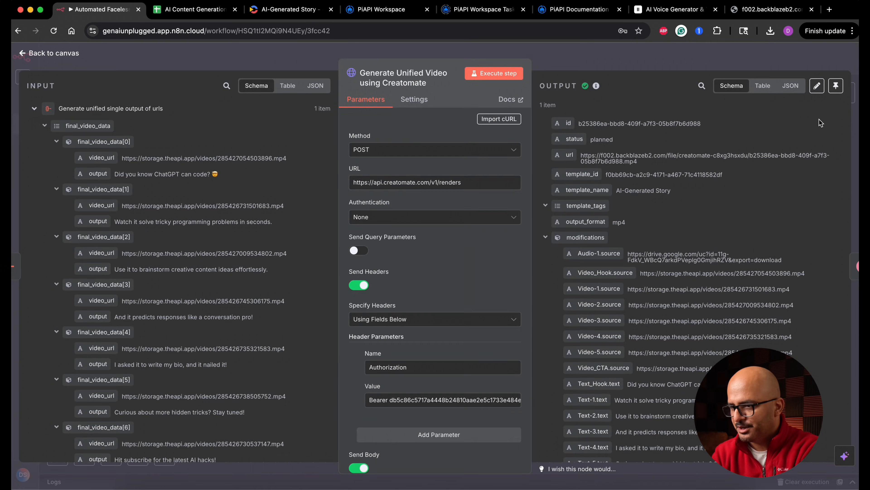
{"action": "left_click", "coordinate": [835, 86]}
{"action": "left_click", "coordinate": [73, 58]}
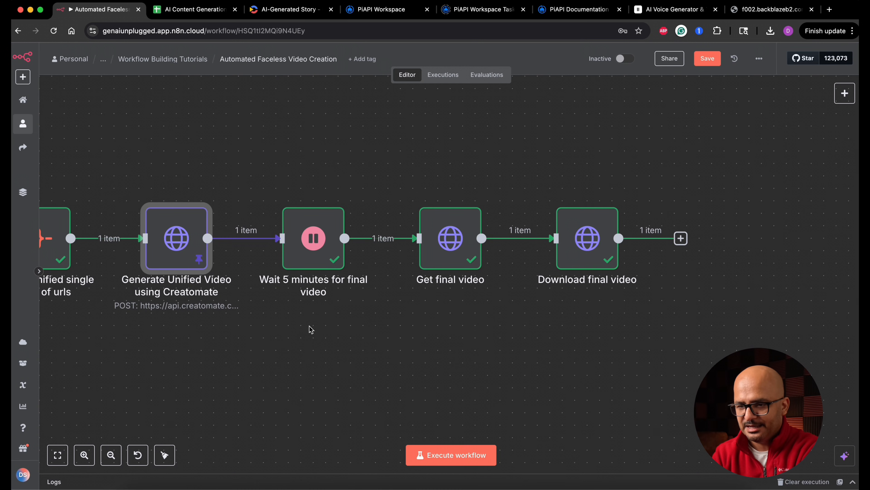
Deactivate the Wait 5 minutes for final video node and pin the output data of the Get final video node.
{"action": "scroll", "coordinate": [311, 328], "scroll_direction": "right", "scroll_amount": 3}
{"action": "right_click", "coordinate": [201, 249]}
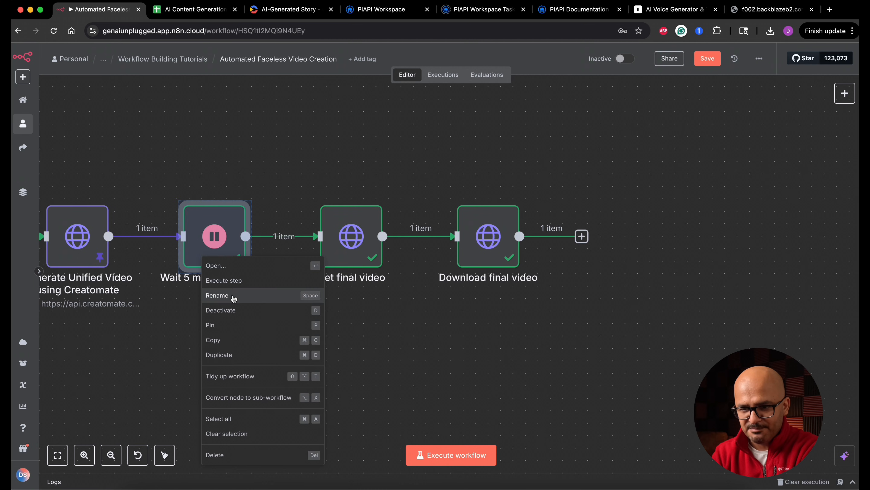
{"action": "left_click", "coordinate": [226, 308]}
{"action": "double_click", "coordinate": [369, 250]}
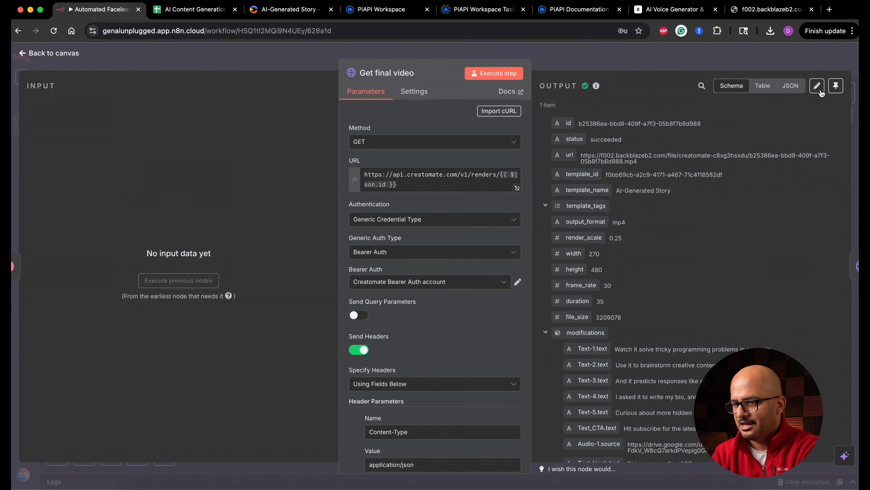
{"action": "left_click", "coordinate": [836, 82]}
{"action": "left_click", "coordinate": [311, 90]}
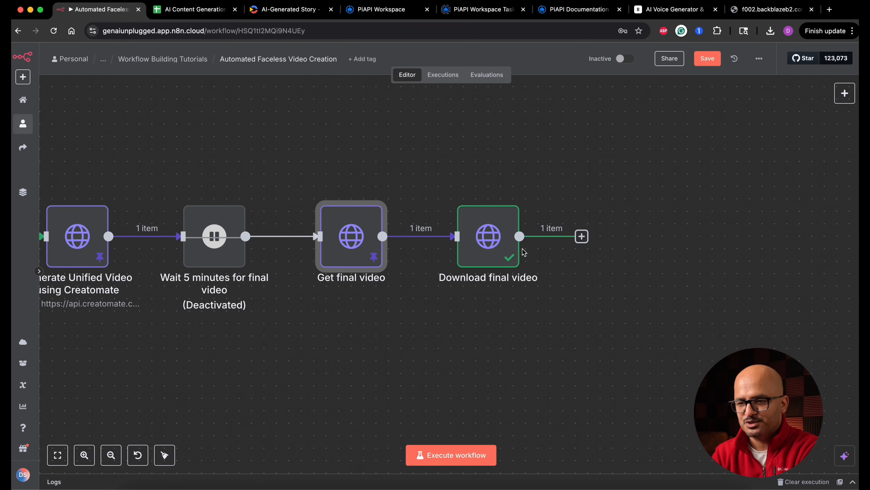
Add a Google Drive node with the Upload file action after Download final video.
{"action": "scroll", "coordinate": [507, 246], "scroll_direction": "right", "scroll_amount": 5}
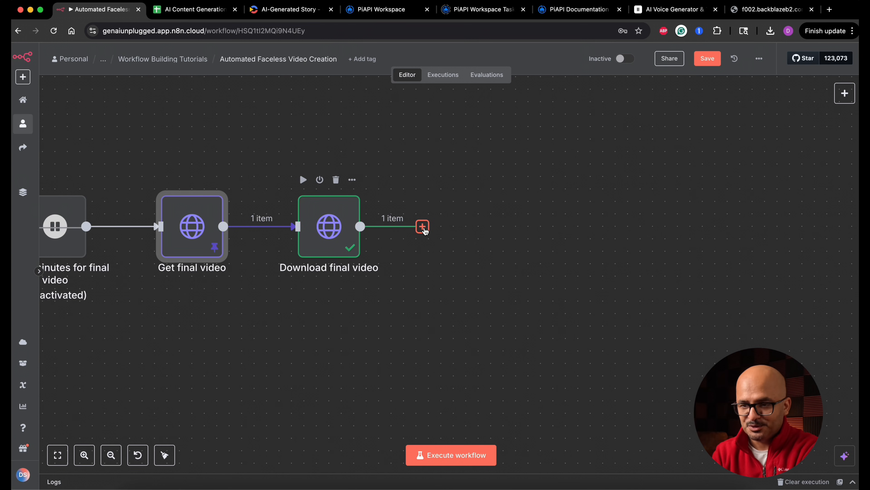
{"action": "left_click", "coordinate": [422, 226]}
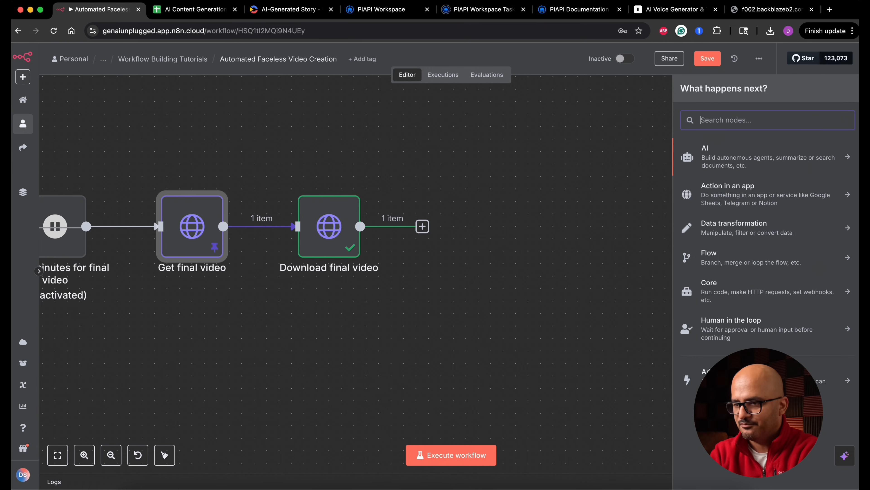
{"action": "type", "text": "google d"}
{"action": "left_click", "coordinate": [706, 142]}
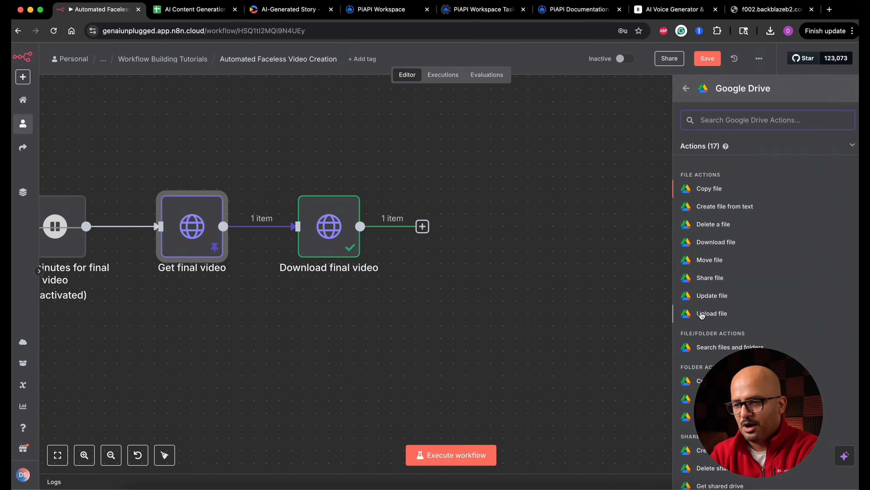
{"action": "left_click", "coordinate": [712, 313]}
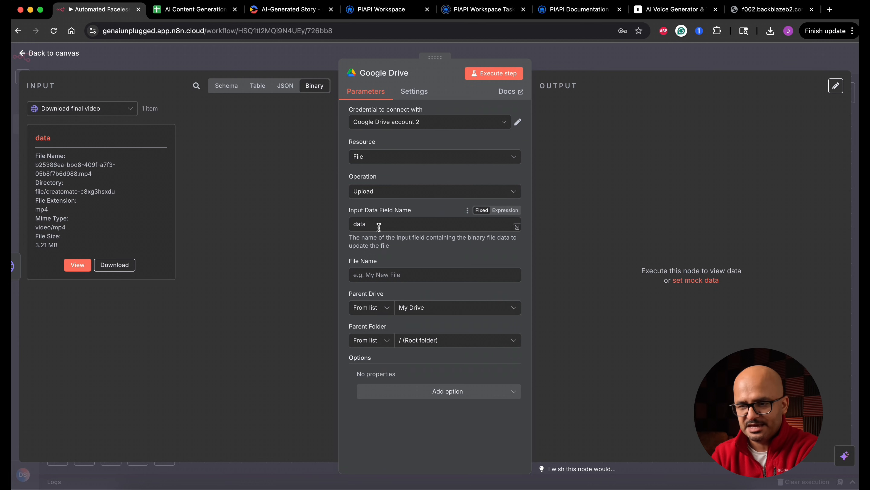
Set the upload's file name to Shorts_Video_{{ $json.id }}, mapping the id from the Download final video data.
{"action": "left_click", "coordinate": [386, 275]}
{"action": "type", "text": "Shorts_Video_"}
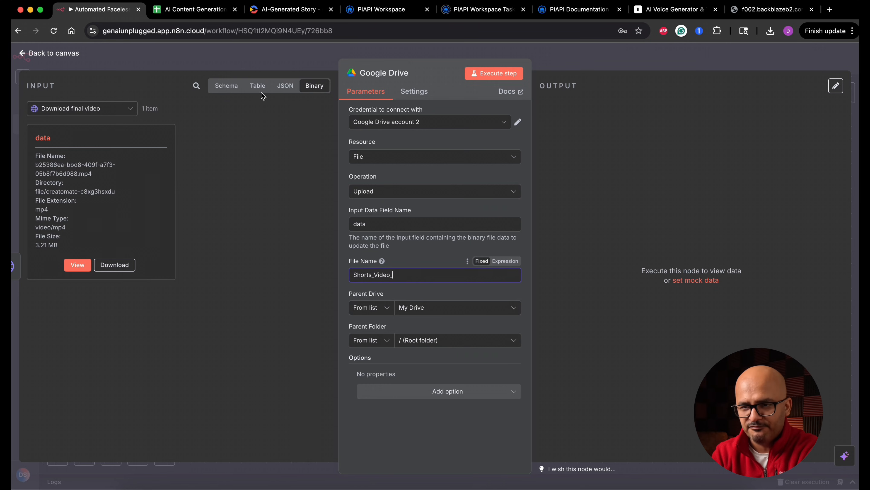
{"action": "left_click", "coordinate": [285, 86]}
{"action": "left_click_drag", "start_coordinate": [44, 148], "coordinate": [410, 276]}
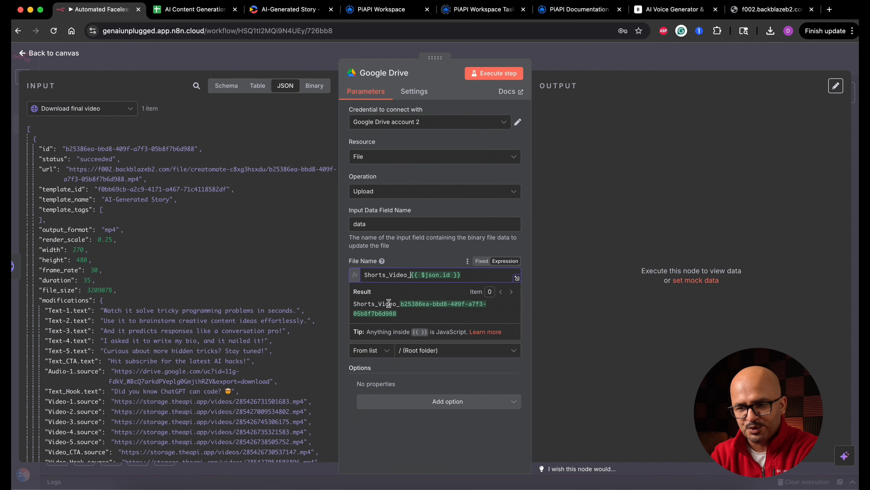
{"action": "triple_click", "coordinate": [406, 311]}
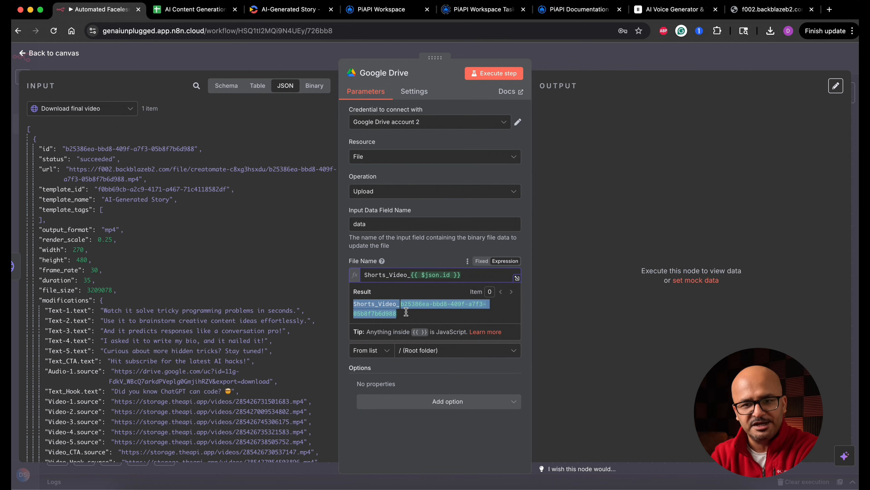
{"action": "left_click", "coordinate": [331, 257]}
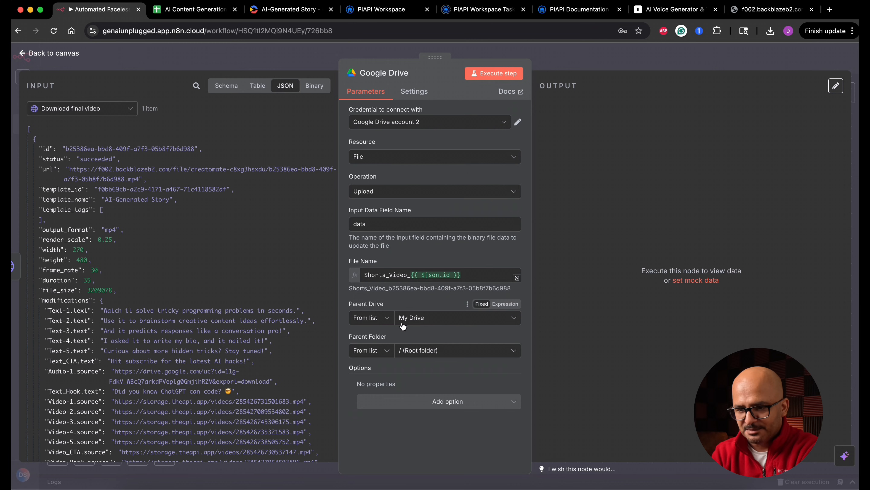
Set the upload's parent folder to Capstone Project, execute the node and open that folder in Google Drive.
{"action": "left_click", "coordinate": [454, 353]}
{"action": "scroll", "coordinate": [448, 419], "scroll_direction": "down", "scroll_amount": 2}
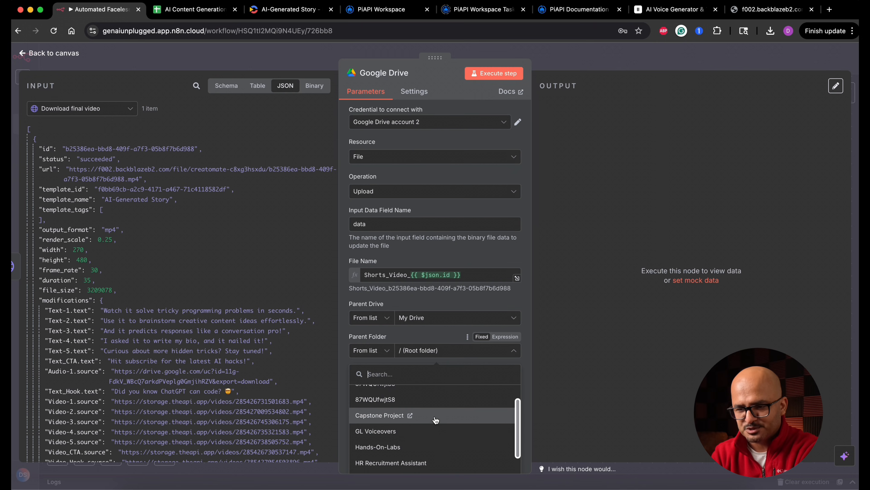
{"action": "left_click", "coordinate": [452, 419]}
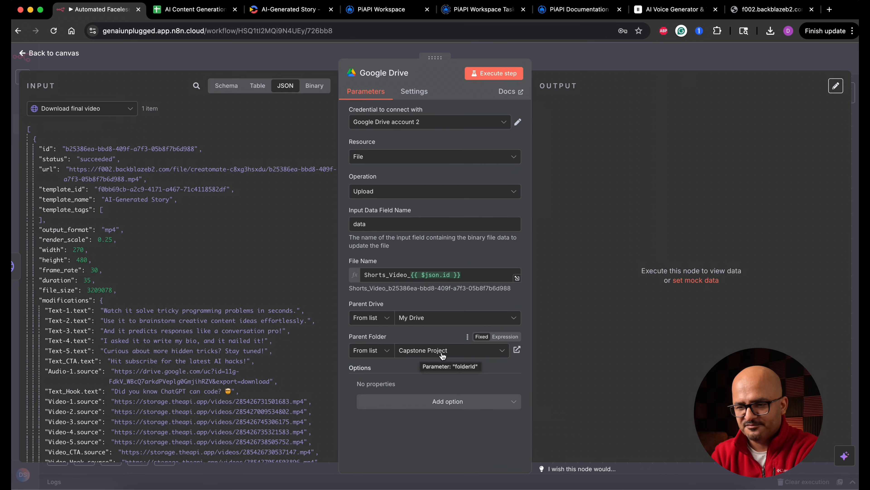
{"action": "left_click", "coordinate": [506, 74]}
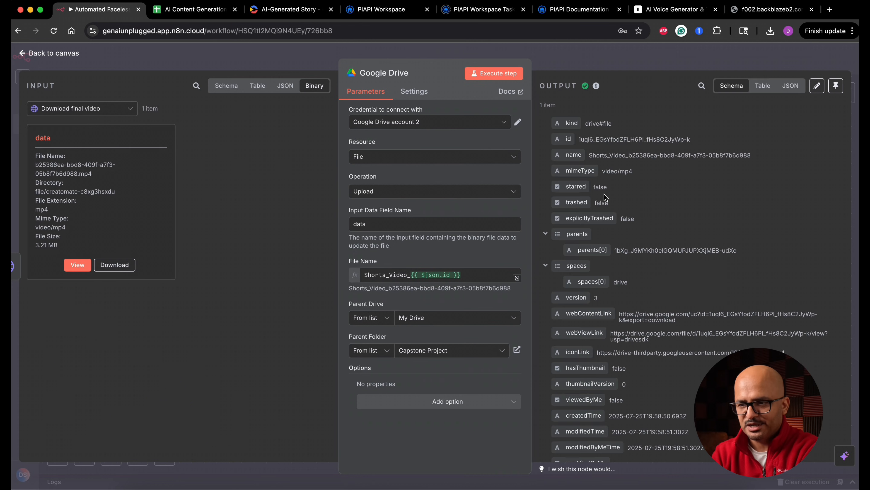
{"action": "left_click", "coordinate": [517, 350]}
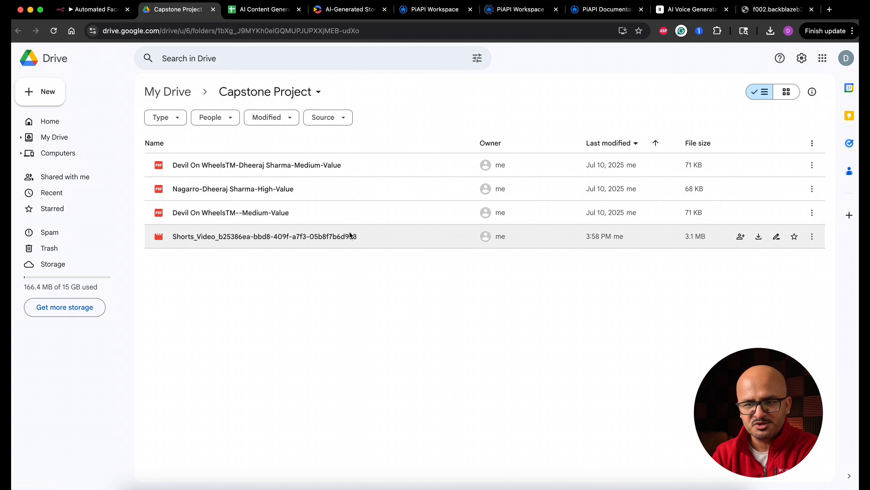
Return to the Google Drive node in n8n and append .mp4 to the file name expression.
{"action": "left_click", "coordinate": [96, 9]}
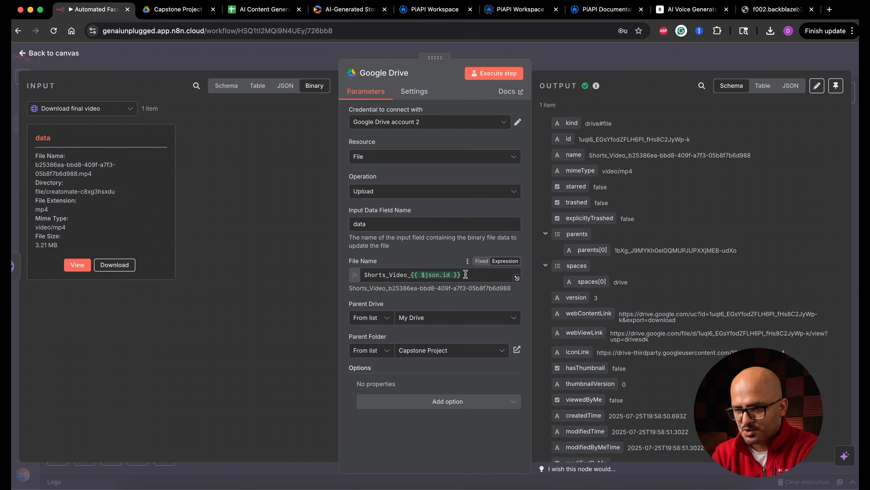
{"action": "left_click", "coordinate": [474, 275]}
{"action": "type", "text": ".mp4"}
{"action": "left_click", "coordinate": [427, 255]}
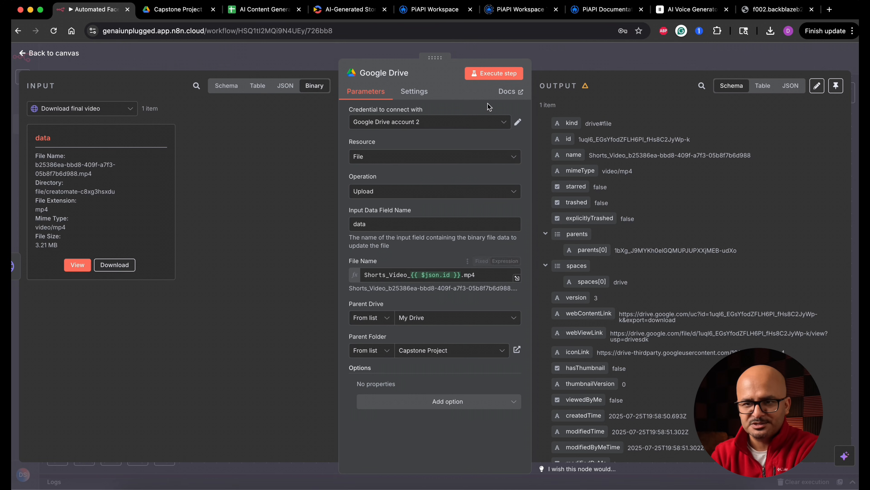
Delete the uploaded Shorts_Video file without an extension from the Capstone Project folder in Google Drive.
{"action": "left_click", "coordinate": [184, 9]}
{"action": "left_click", "coordinate": [305, 233]}
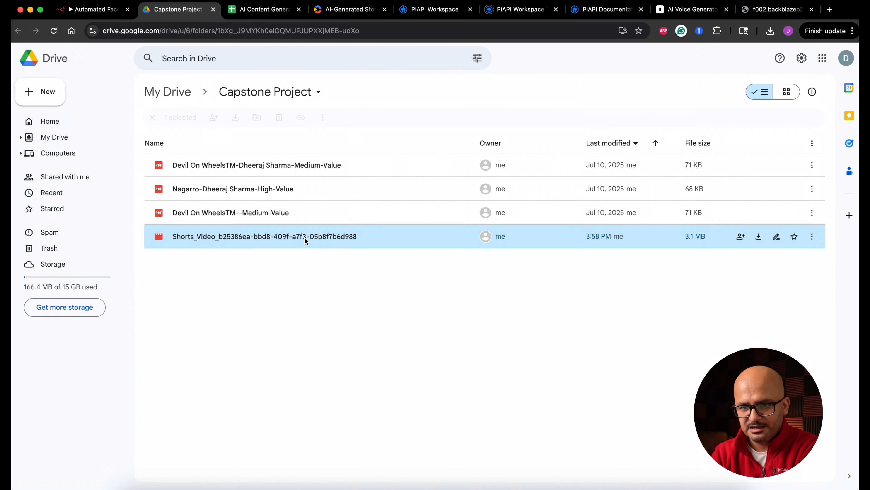
{"action": "left_click", "coordinate": [255, 118]}
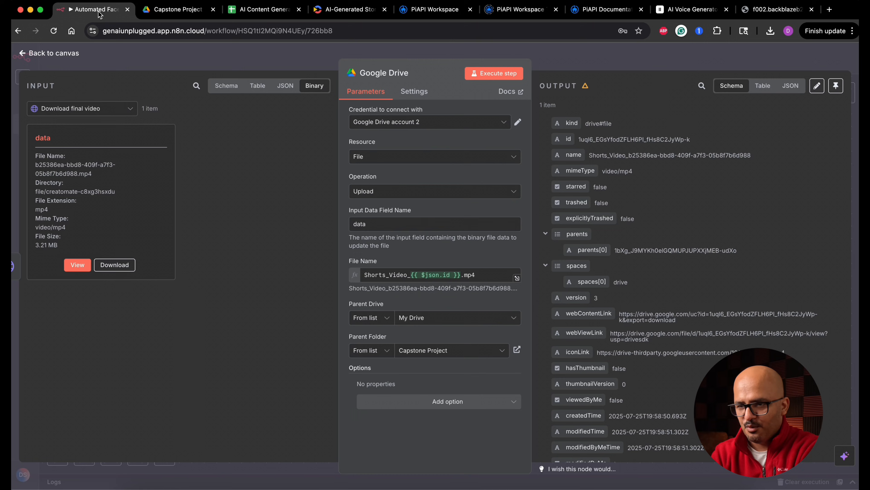
Execute the Google Drive node again in n8n and open the newly uploaded .mp4 from the Capstone Project folder.
{"action": "left_click", "coordinate": [99, 10]}
{"action": "left_click", "coordinate": [494, 78]}
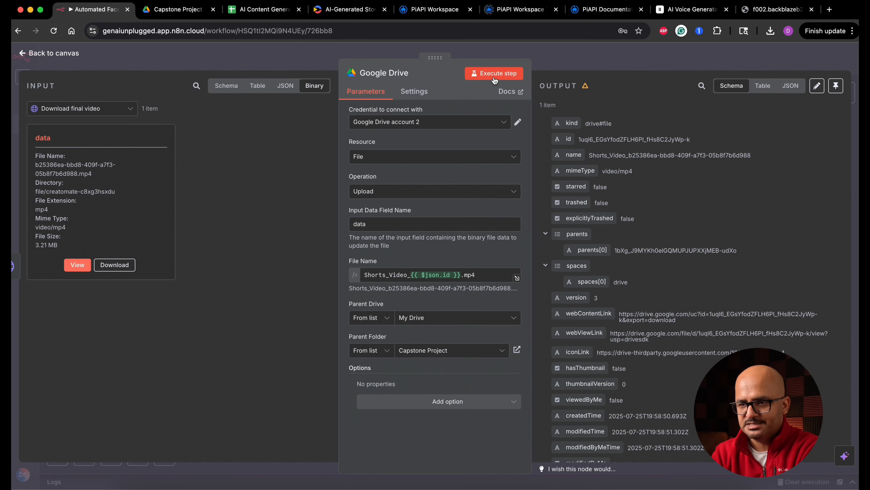
{"action": "left_click", "coordinate": [184, 10]}
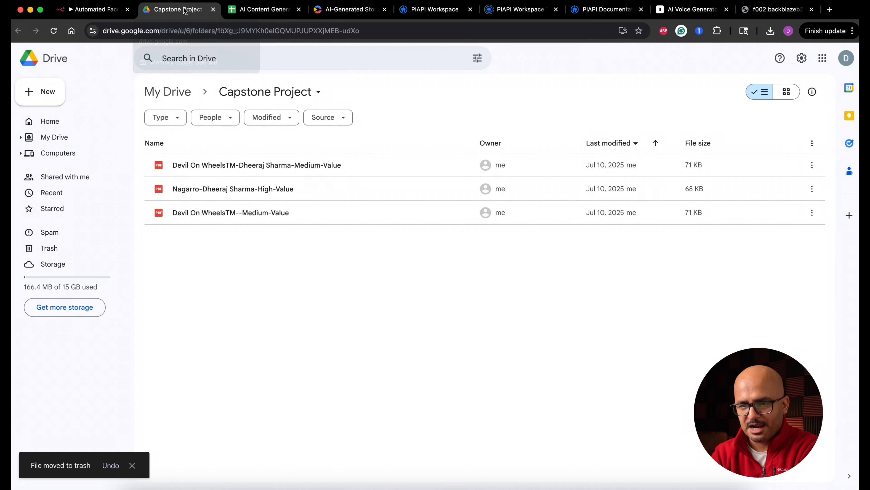
{"action": "double_click", "coordinate": [313, 237]}
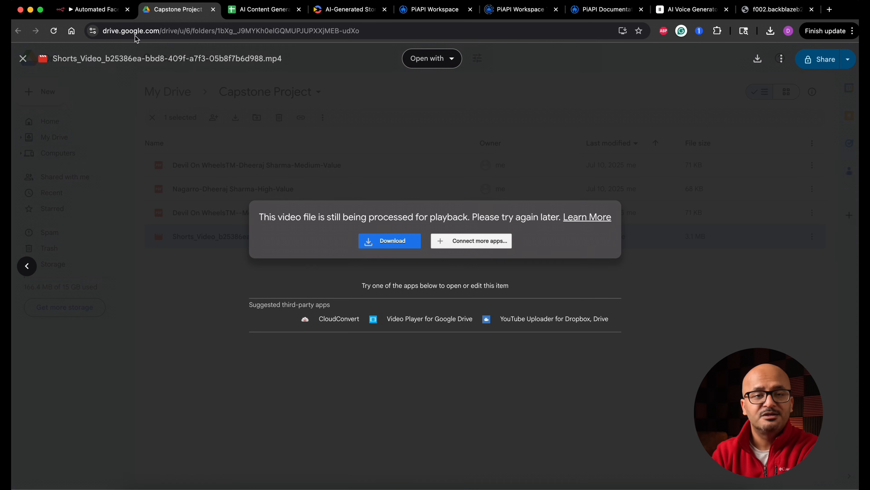
Back on the n8n canvas, add a Google Sheets node with the Update row in sheet action after Google Drive.
{"action": "left_click", "coordinate": [109, 12]}
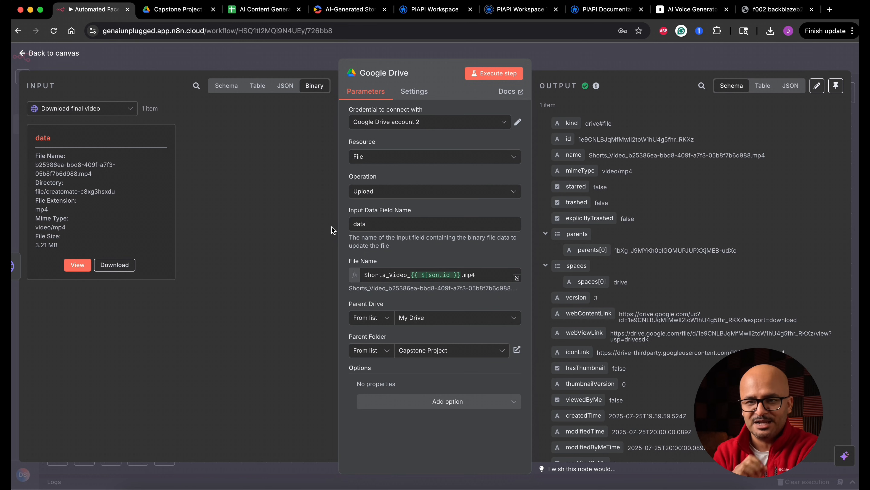
{"action": "left_click", "coordinate": [69, 56]}
{"action": "key", "text": "Tab"}
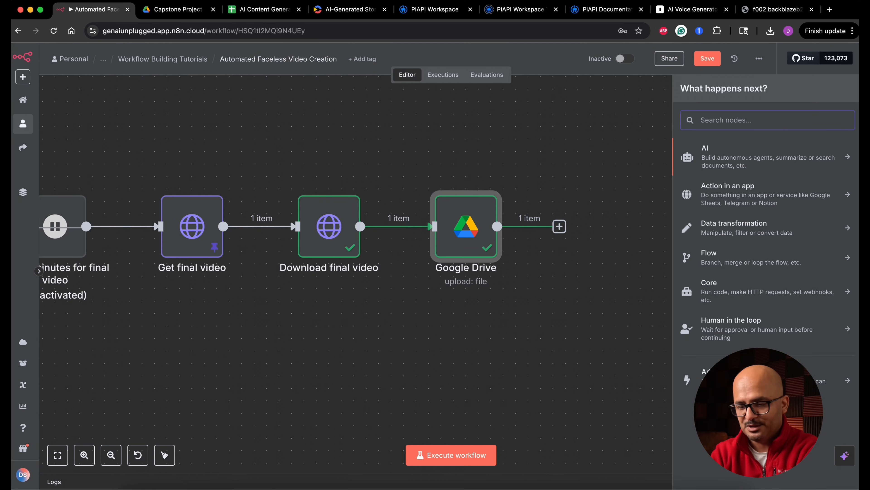
{"action": "type", "text": "sheet"}
{"action": "key", "text": "Return"}
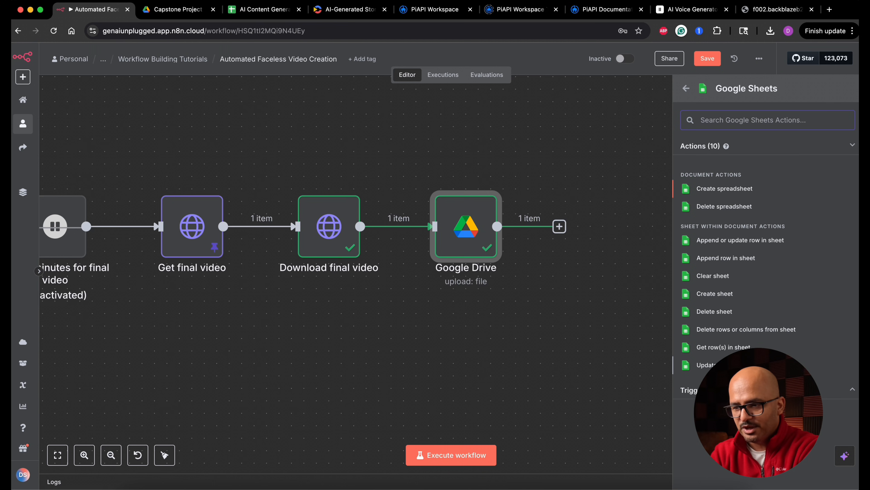
{"action": "left_click", "coordinate": [707, 364]}
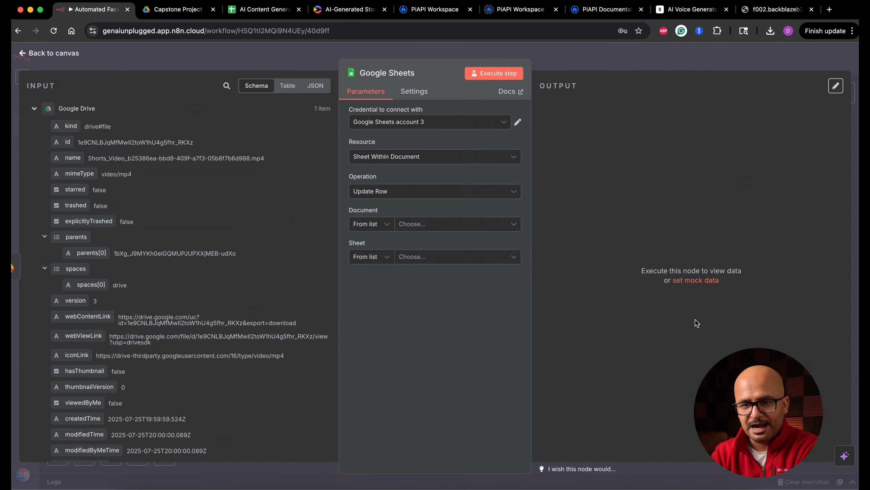
Look through the input fields of Fetch Video Topics Manually and rename the Google Sheets node to Update video status.
{"action": "left_click", "coordinate": [35, 108]}
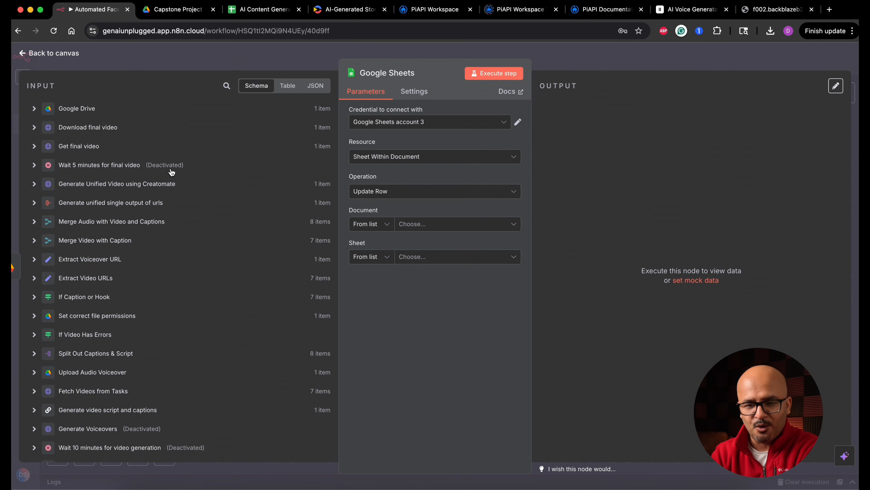
{"action": "scroll", "coordinate": [145, 276], "scroll_direction": "down", "scroll_amount": 6}
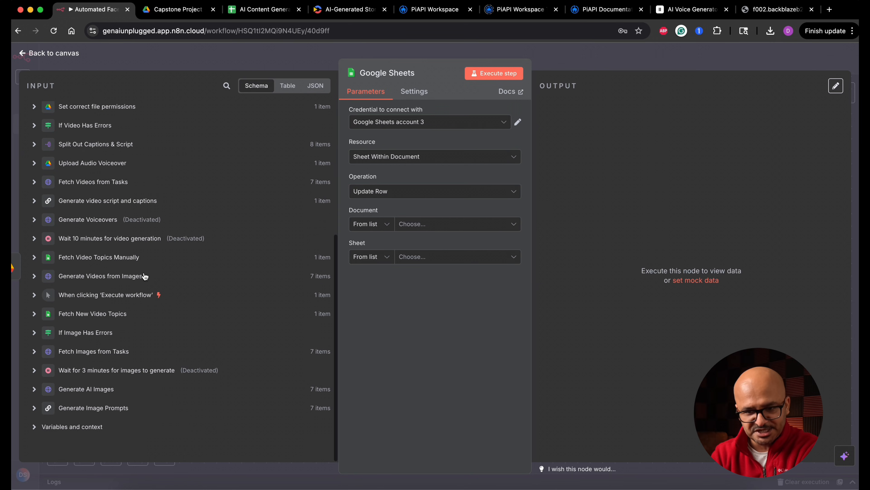
{"action": "left_click", "coordinate": [112, 260]}
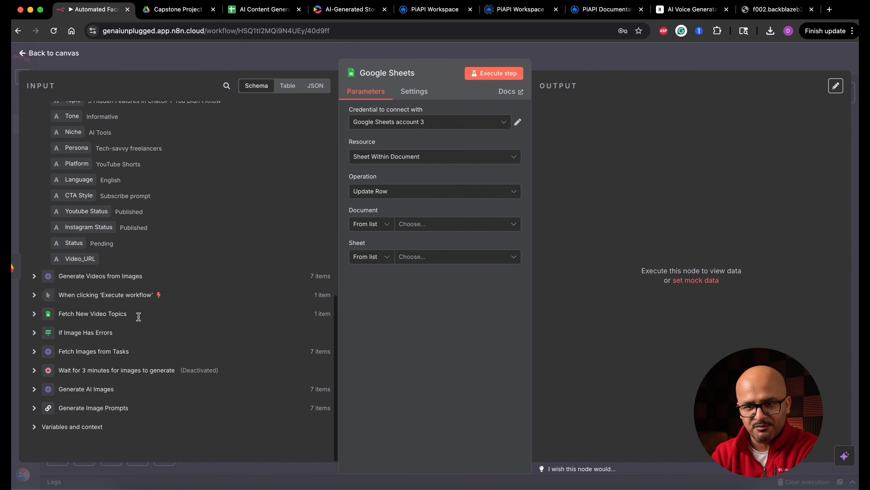
{"action": "scroll", "coordinate": [151, 245], "scroll_direction": "up", "scroll_amount": 3}
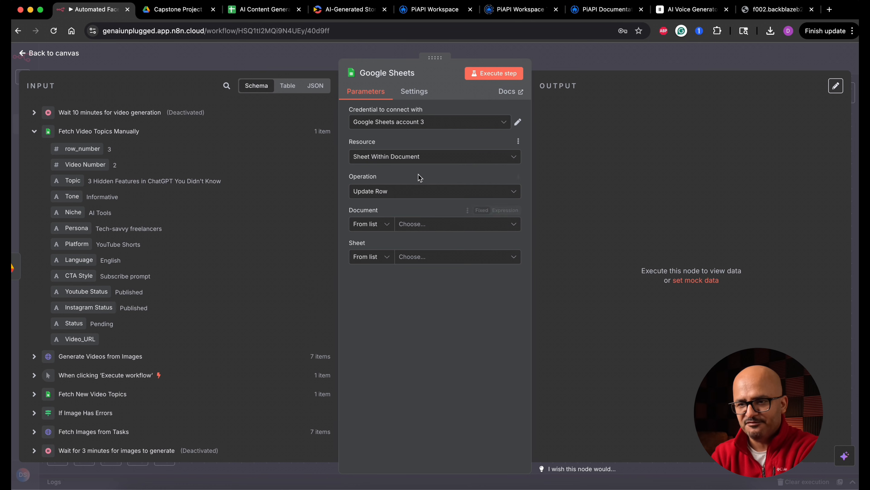
{"action": "left_click", "coordinate": [420, 73]}
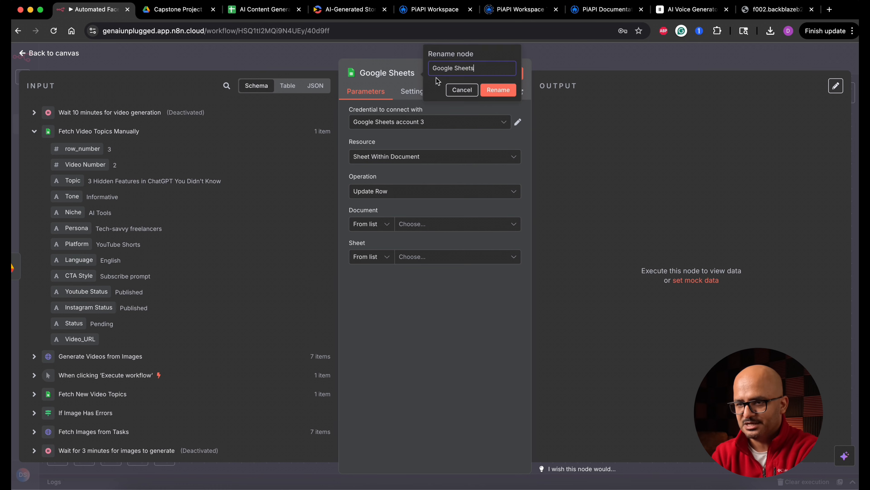
{"action": "key", "text": "super+a"}
{"action": "type", "text": "U"}
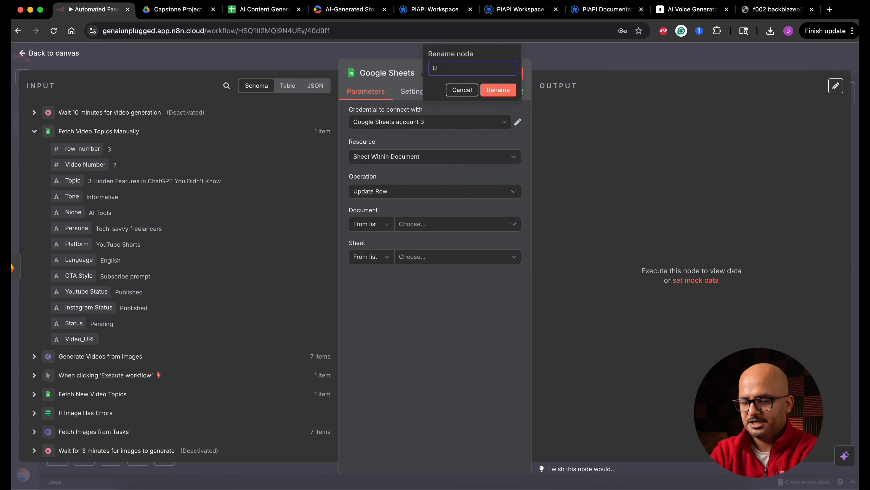
{"action": "type", "text": "pdate video status"}
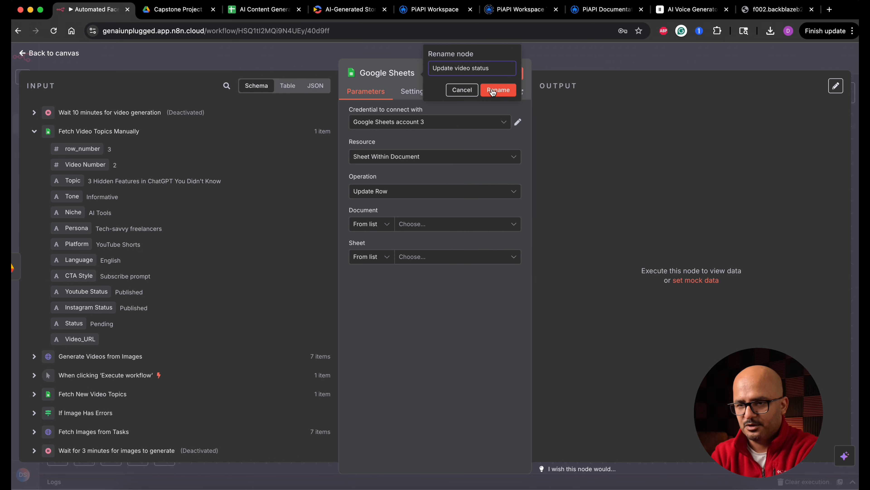
{"action": "key", "text": "Return"}
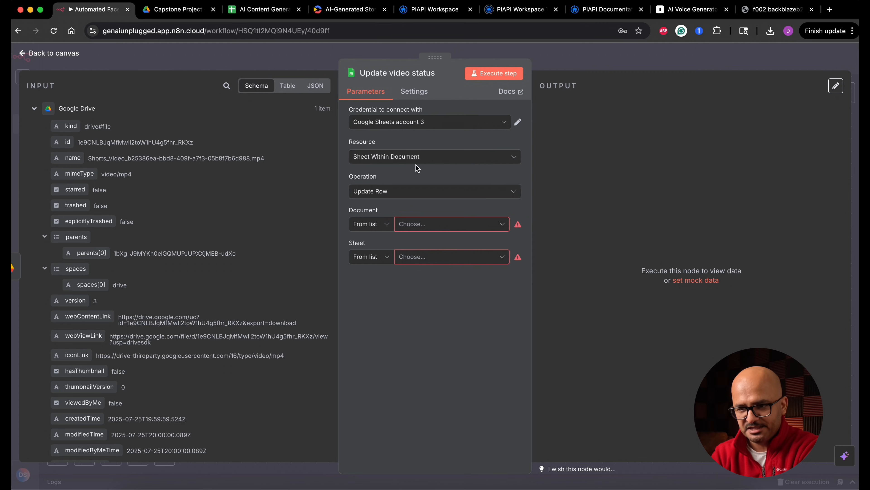
Select AI Content Generation as the document and Faceless YT Shorts as the sheet for the row update.
{"action": "left_click", "coordinate": [452, 224]}
{"action": "left_click", "coordinate": [374, 269]}
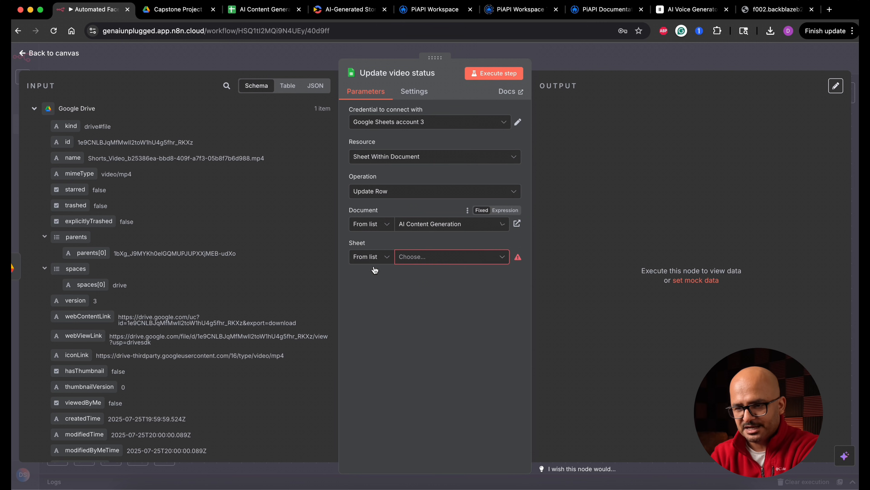
{"action": "left_click", "coordinate": [462, 256]}
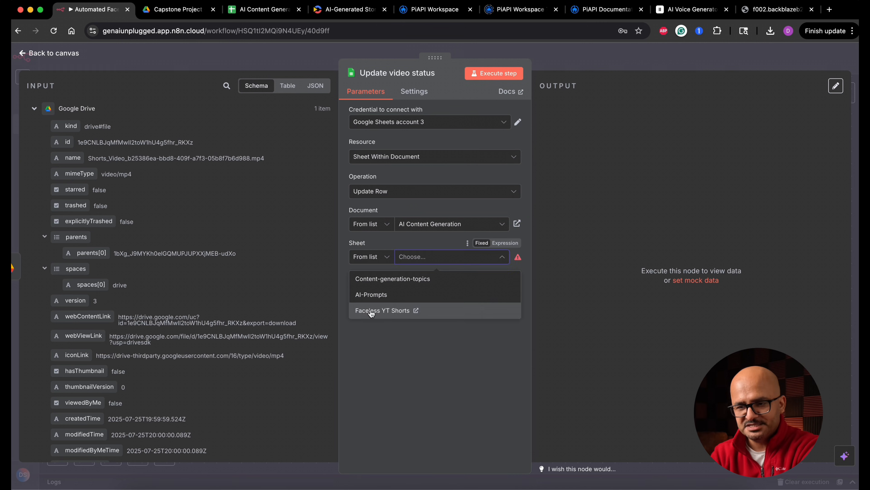
{"action": "left_click", "coordinate": [383, 310]}
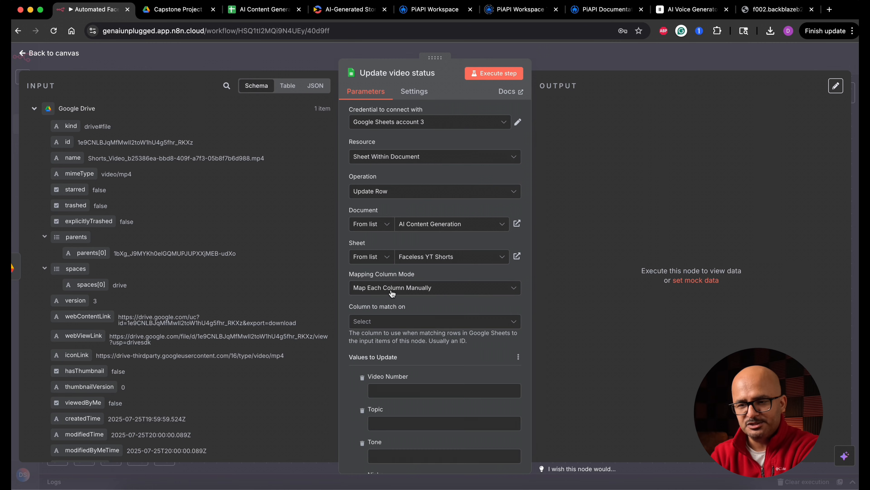
Match rows on the Video Number column and map its value from Fetch Video Topics Manually's Video Number.
{"action": "scroll", "coordinate": [442, 308], "scroll_direction": "down", "scroll_amount": 5}
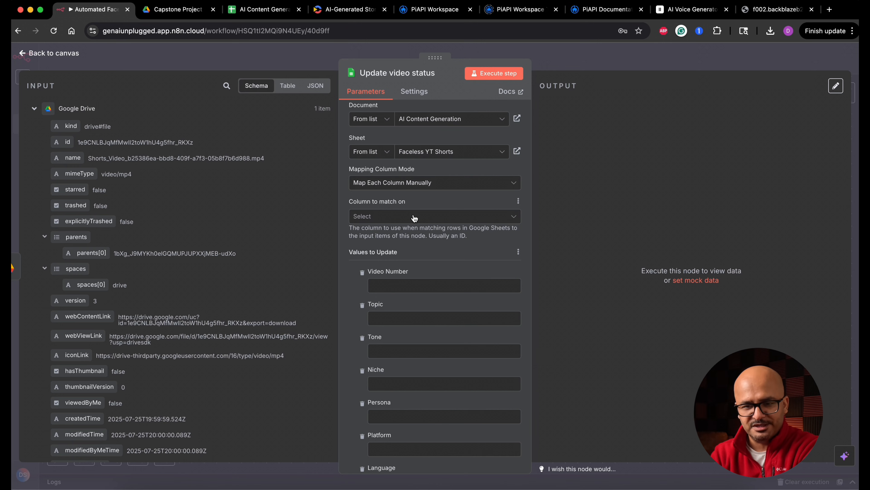
{"action": "scroll", "coordinate": [130, 276], "scroll_direction": "down", "scroll_amount": 10}
{"action": "left_click", "coordinate": [34, 269]}
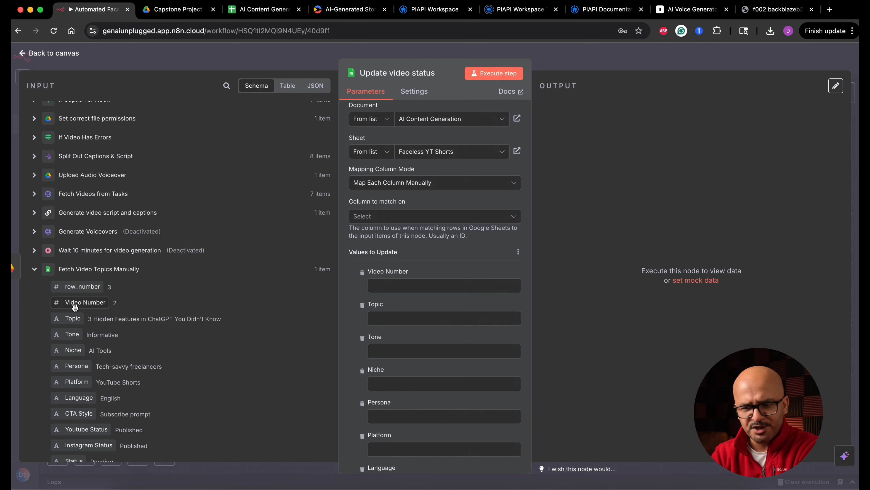
{"action": "left_click", "coordinate": [459, 217]}
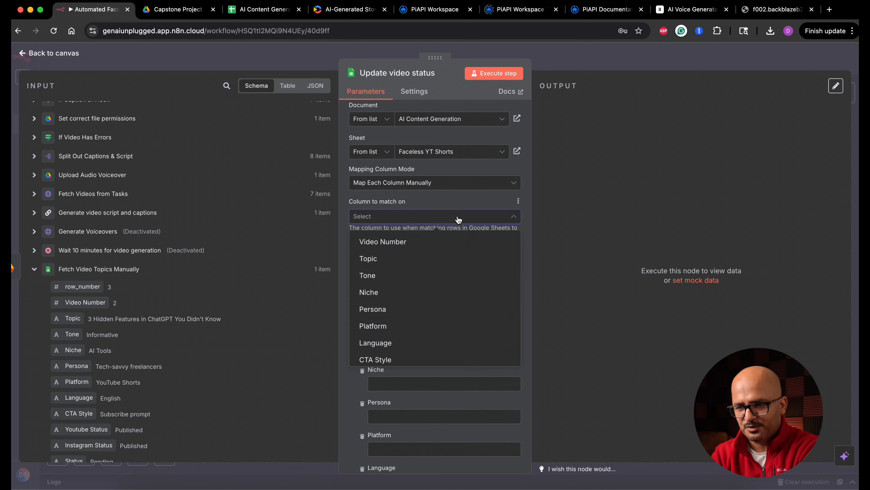
{"action": "left_click", "coordinate": [408, 243]}
{"action": "left_click", "coordinate": [388, 286]}
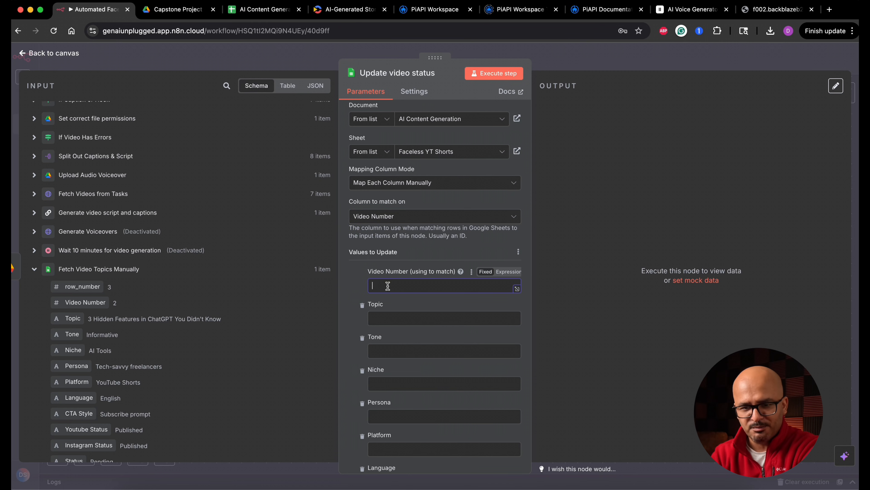
{"action": "left_click_drag", "start_coordinate": [86, 302], "coordinate": [406, 286]}
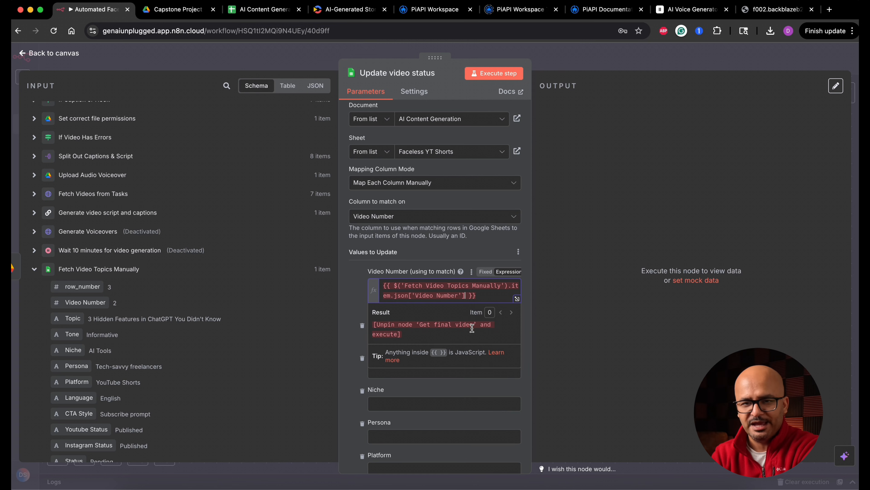
{"action": "key", "text": "Escape"}
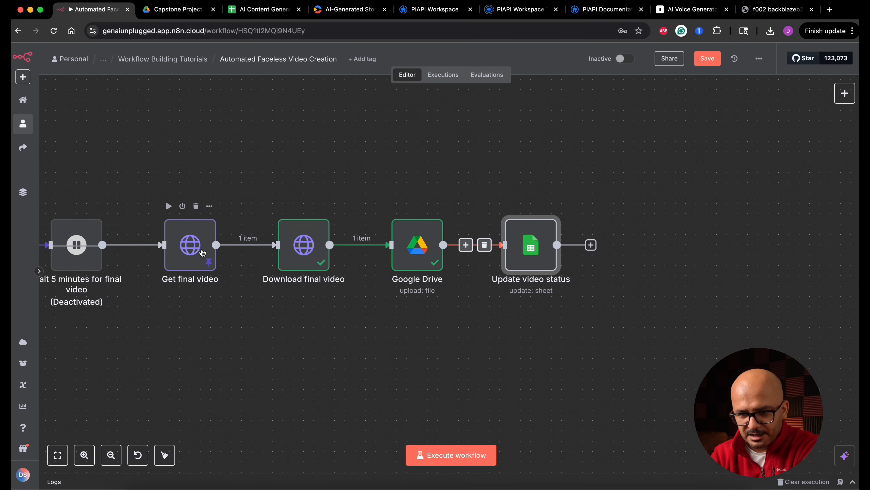
Unpin the output data of the Get final video node and return to the canvas.
{"action": "double_click", "coordinate": [202, 247]}
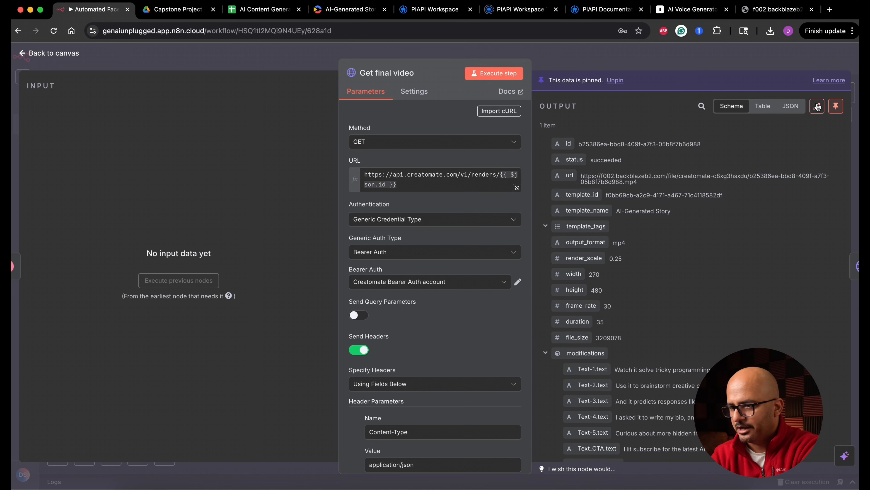
{"action": "left_click", "coordinate": [817, 106]}
{"action": "left_click", "coordinate": [73, 55]}
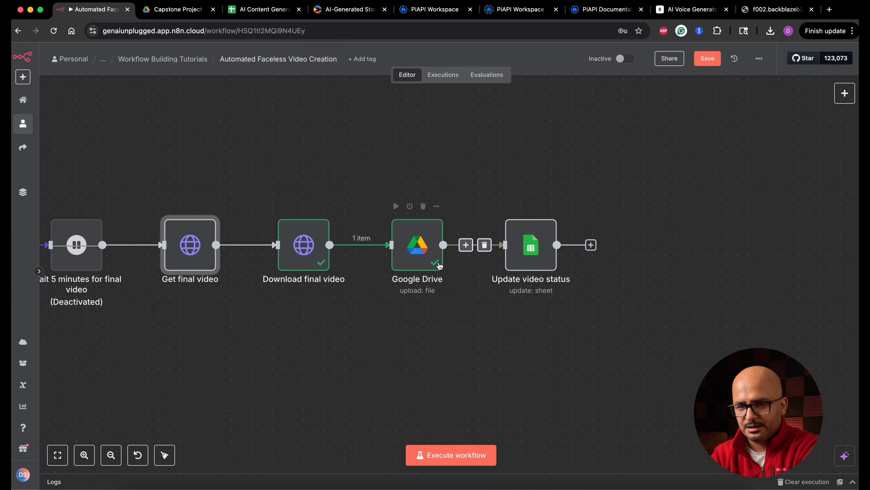
{"action": "mouse_move", "coordinate": [502, 280]}
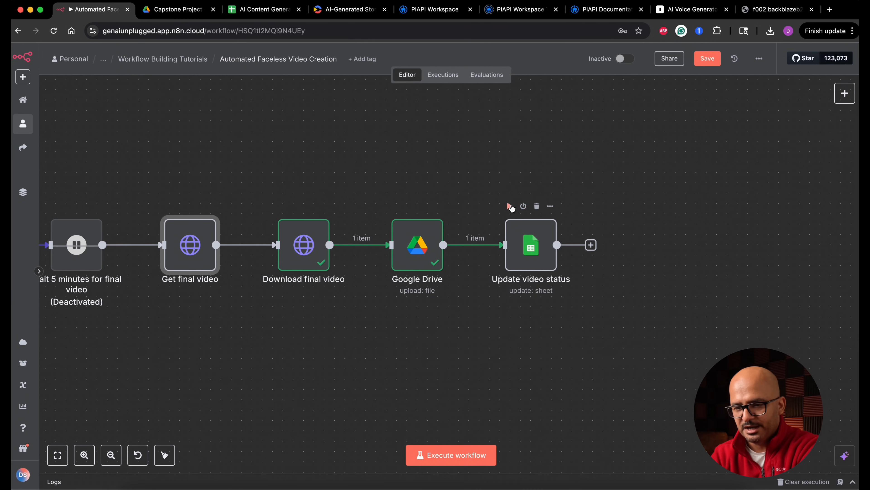
Run the Update video status node and review its column fields.
{"action": "left_click", "coordinate": [509, 207]}
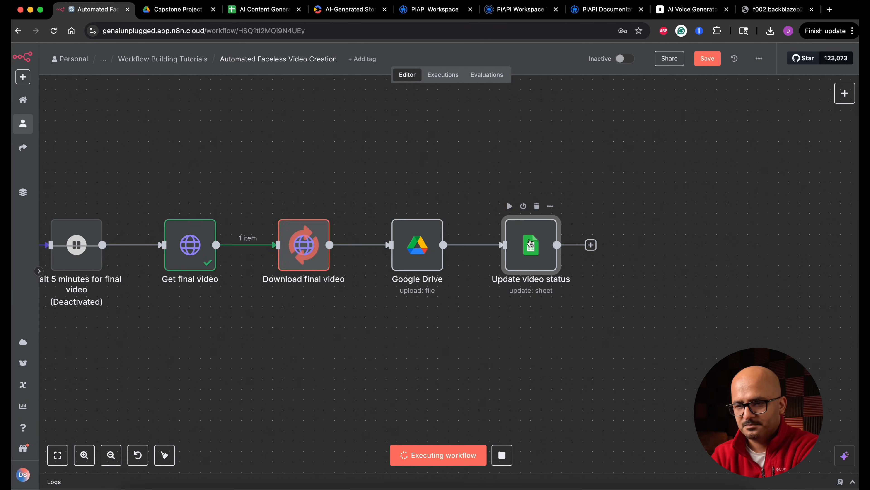
{"action": "double_click", "coordinate": [541, 255]}
{"action": "scroll", "coordinate": [478, 329], "scroll_direction": "down", "scroll_amount": 5}
{"action": "scroll", "coordinate": [478, 329], "scroll_direction": "down", "scroll_amount": 5}
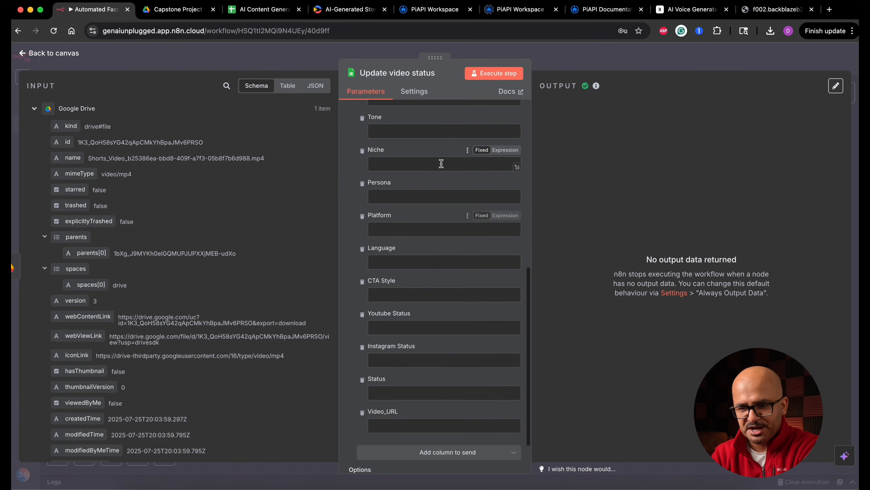
Remove all columns from Topic through Instagram Status from the values to update, keeping Video Number, Status and Video_URL.
{"action": "scroll", "coordinate": [438, 219], "scroll_direction": "up", "scroll_amount": 5}
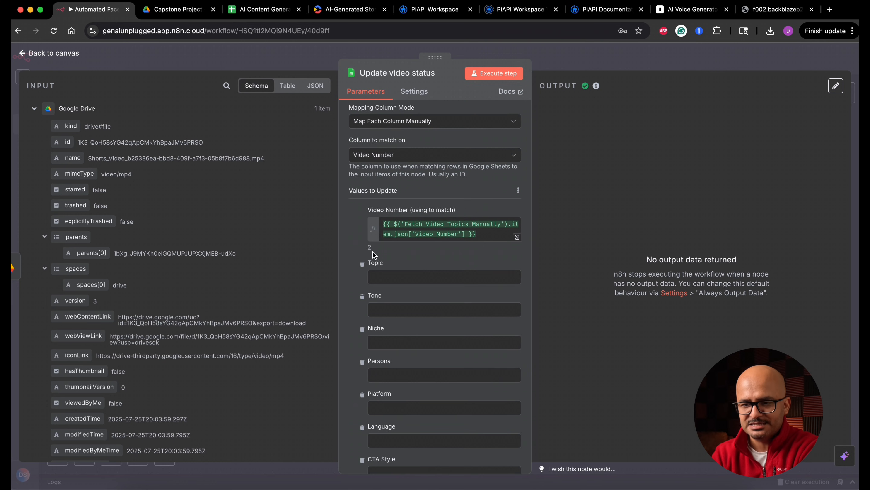
{"action": "left_click", "coordinate": [363, 263]}
{"action": "left_click", "coordinate": [362, 266]}
{"action": "left_click", "coordinate": [362, 265]}
{"action": "left_click", "coordinate": [362, 266]}
{"action": "left_click", "coordinate": [362, 266]}
{"action": "left_click", "coordinate": [362, 266]}
{"action": "left_click", "coordinate": [363, 266]}
{"action": "left_click", "coordinate": [362, 265]}
{"action": "left_click", "coordinate": [362, 293]}
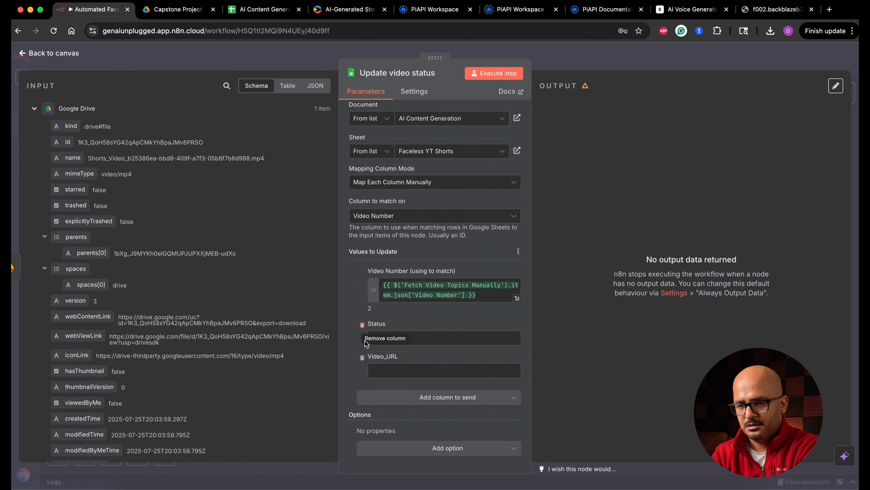
{"action": "left_click", "coordinate": [362, 325]}
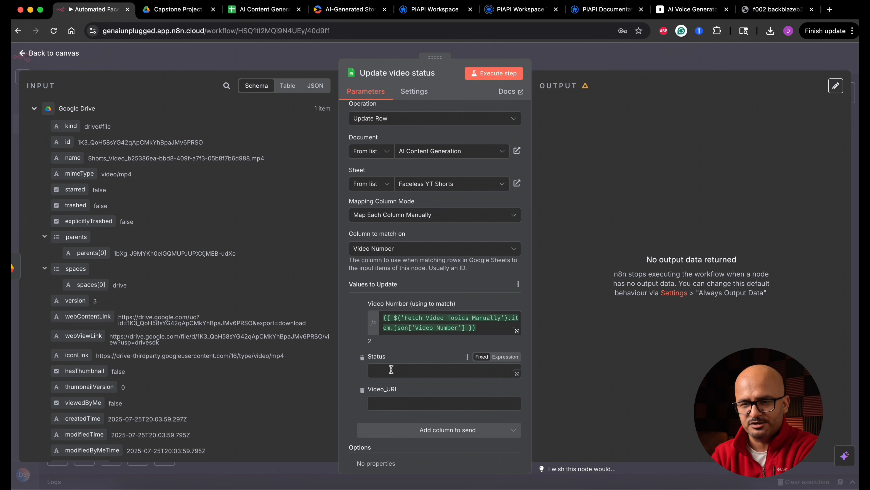
Check the status columns in the Faceless YT Shorts sheet, then set Status to Done and map Video_URL to Google Drive's webContentLink.
{"action": "left_click", "coordinate": [267, 11]}
{"action": "scroll", "coordinate": [525, 218], "scroll_direction": "right", "scroll_amount": 3}
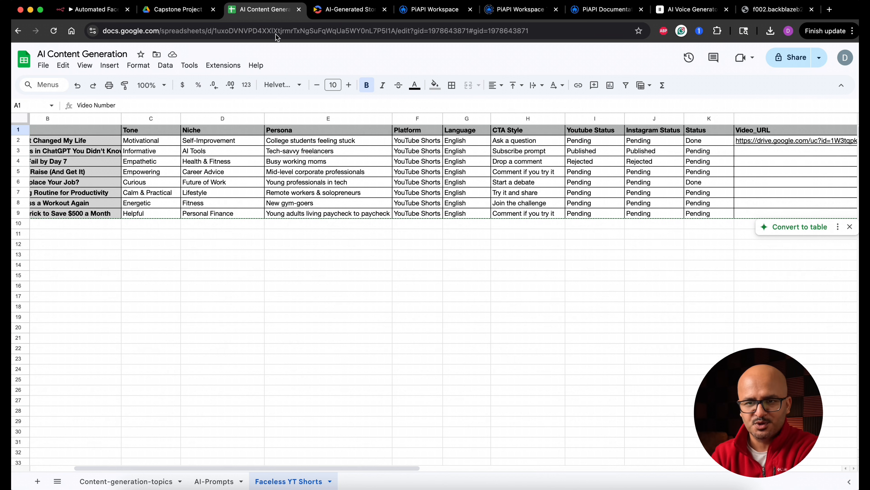
{"action": "left_click", "coordinate": [102, 10]}
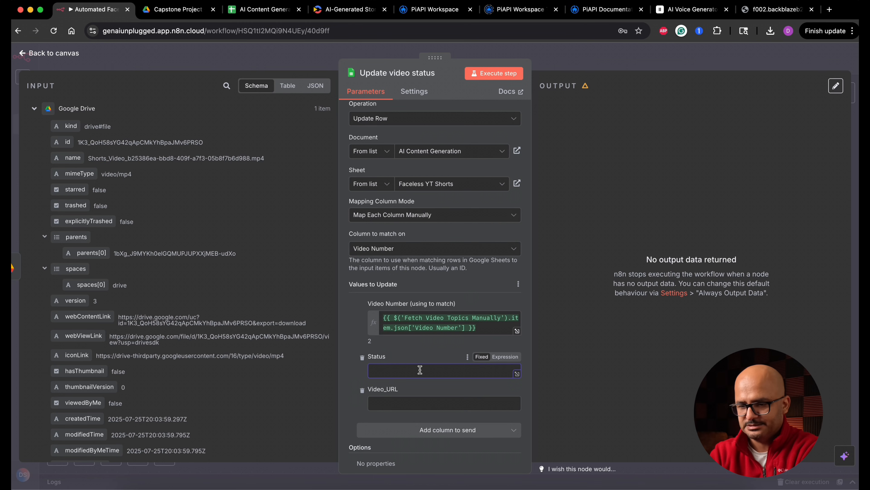
{"action": "type", "text": "Done"}
{"action": "left_click", "coordinate": [413, 406]}
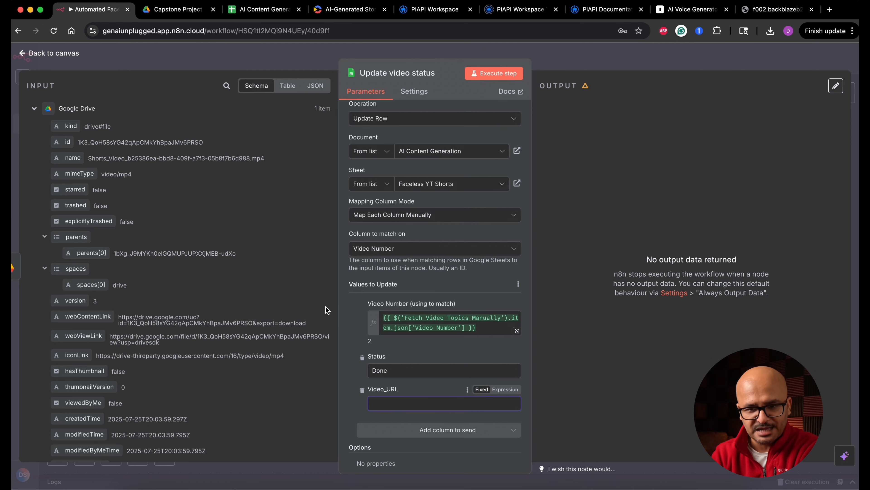
{"action": "left_click_drag", "start_coordinate": [96, 315], "coordinate": [417, 406]}
{"action": "left_click", "coordinate": [348, 381]}
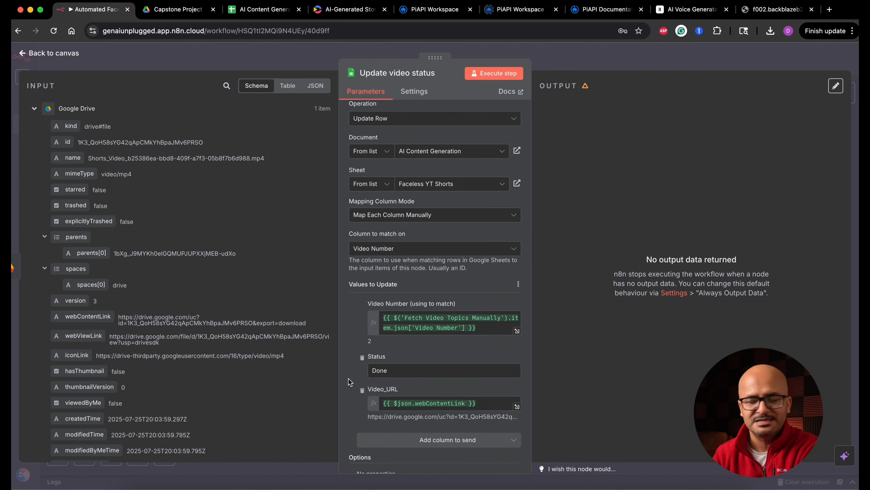
Execute the Update video status step and check the Status and Video_URL cells of video 2 in the AI Content Generation spreadsheet.
{"action": "left_click", "coordinate": [497, 73]}
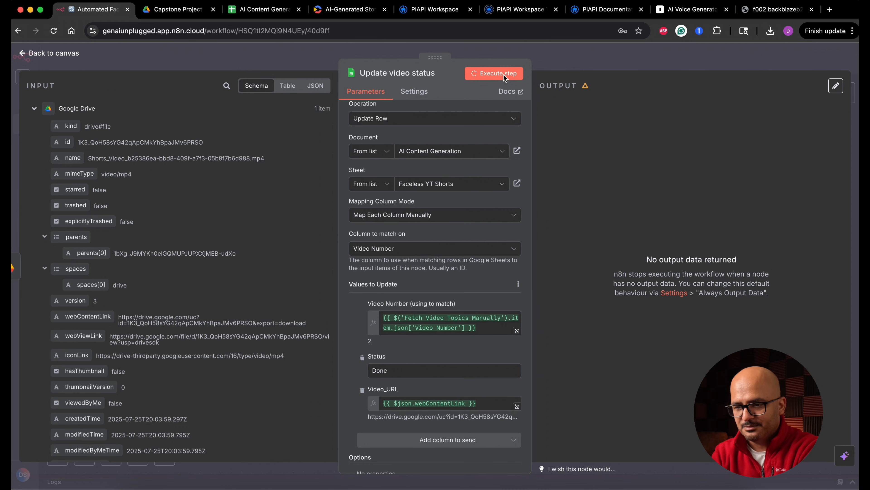
{"action": "left_click", "coordinate": [253, 10]}
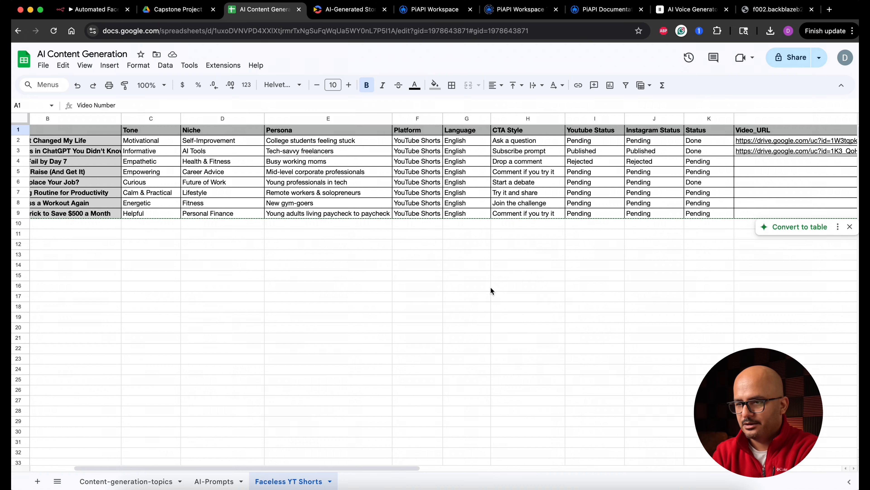
{"action": "scroll", "coordinate": [542, 154], "scroll_direction": "left", "scroll_amount": 3}
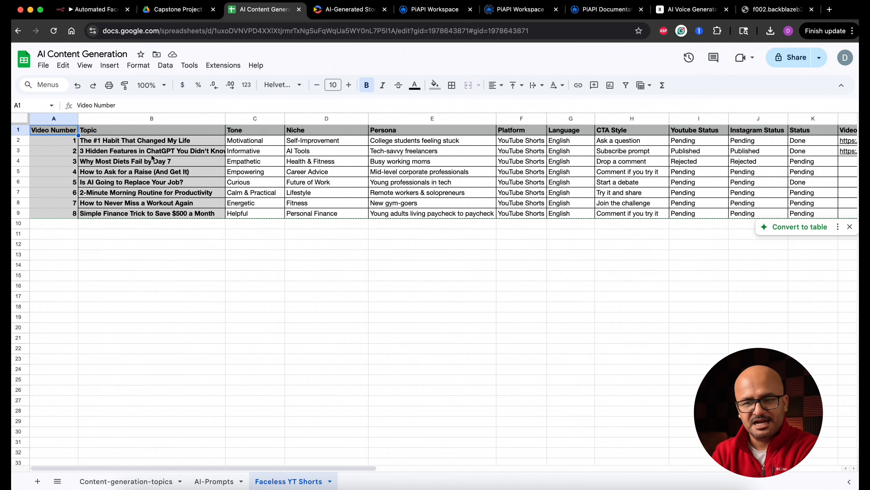
{"action": "scroll", "coordinate": [213, 154], "scroll_direction": "right", "scroll_amount": 5}
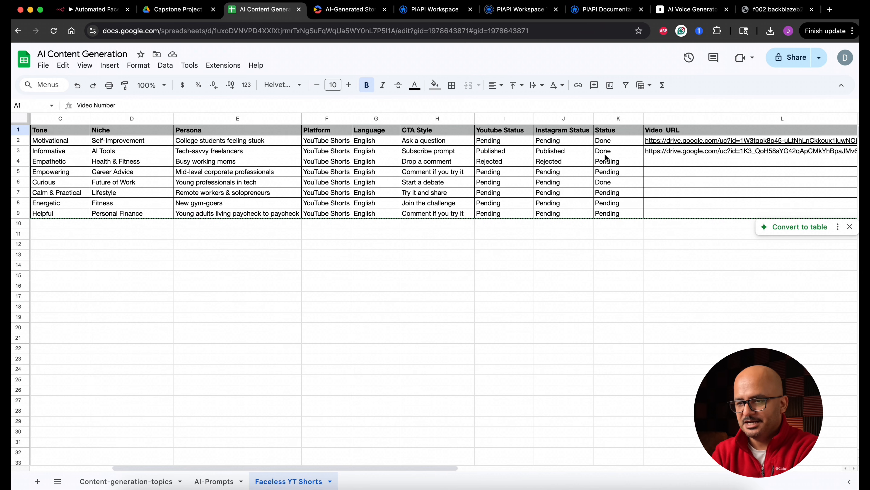
{"action": "left_click", "coordinate": [613, 154]}
{"action": "mouse_move", "coordinate": [699, 153]}
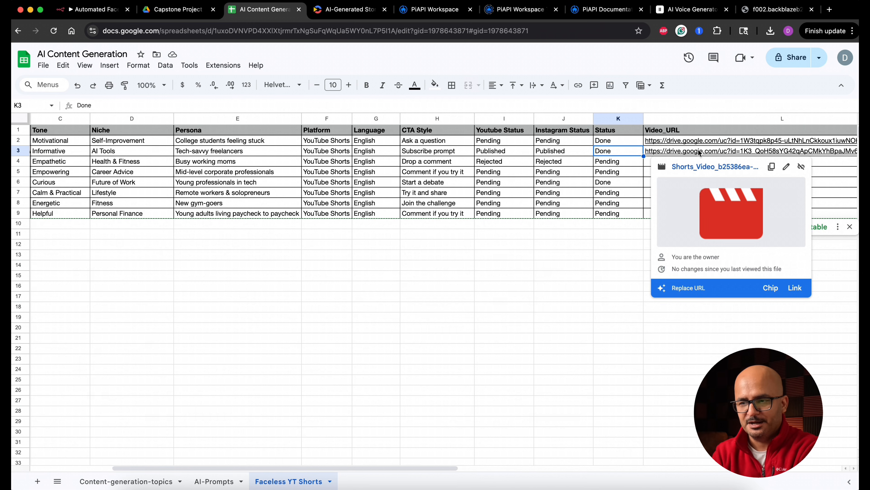
Copy the Pending values from I6:J6 into the Youtube Status and Instagram Status cells I3:J3.
{"action": "left_click_drag", "start_coordinate": [575, 153], "coordinate": [521, 155]}
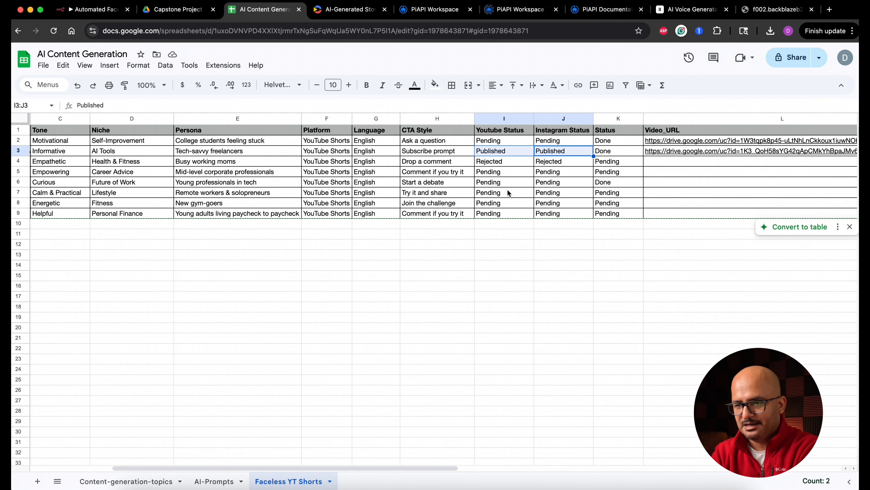
{"action": "left_click_drag", "start_coordinate": [500, 182], "coordinate": [540, 185]}
{"action": "key", "text": "ctrl+c"}
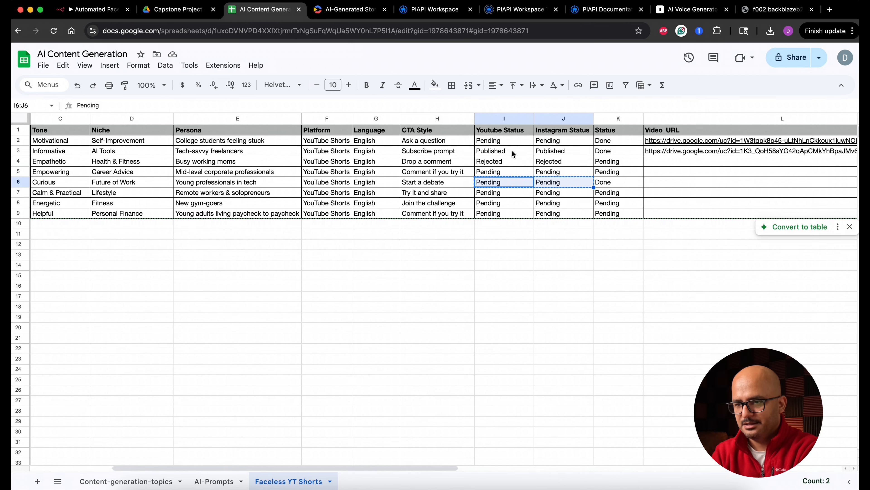
{"action": "left_click", "coordinate": [515, 155]}
{"action": "key", "text": "ctrl+v"}
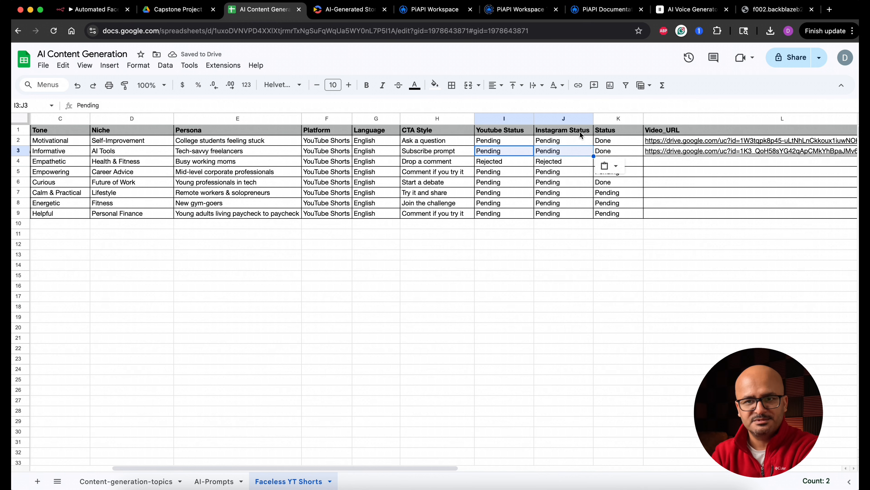
Return to the n8n canvas and add a Telegram send message node after Update video status.
{"action": "left_click", "coordinate": [110, 11]}
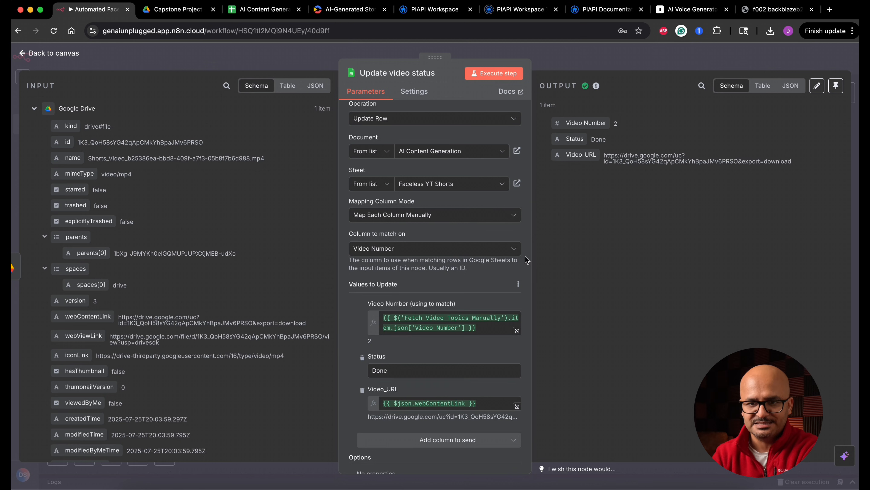
{"action": "left_click", "coordinate": [63, 56]}
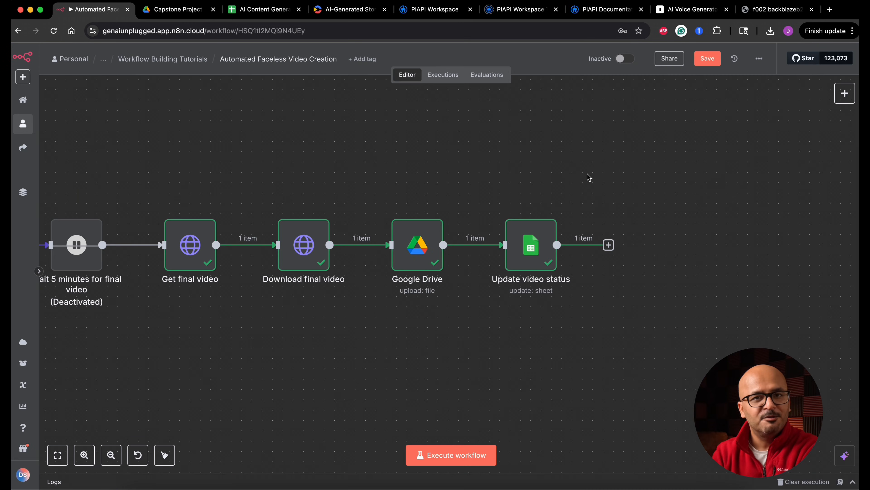
{"action": "left_click", "coordinate": [609, 245]}
{"action": "type", "text": "tel"}
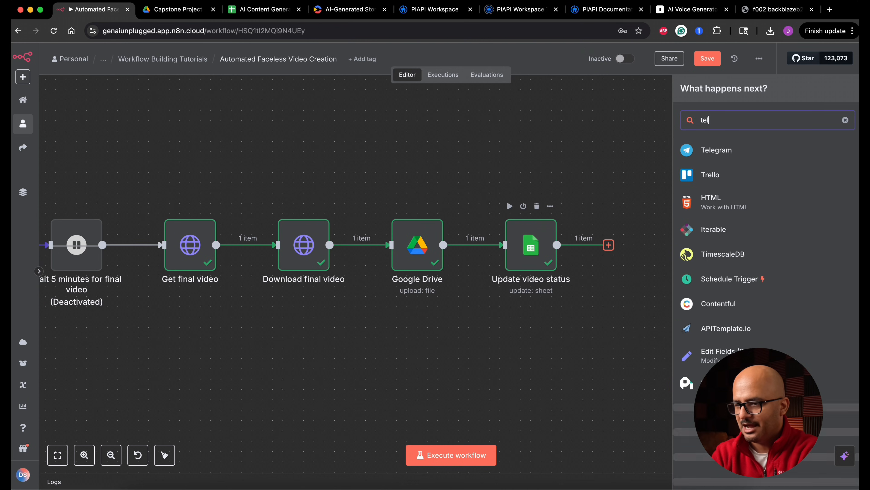
{"action": "key", "text": "Return"}
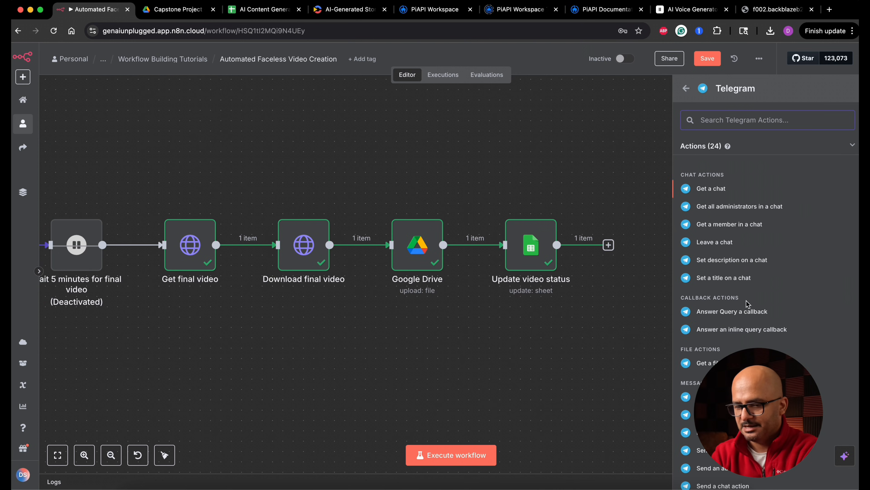
{"action": "type", "text": "send me"}
{"action": "left_click", "coordinate": [739, 175]}
Rename the Telegram node to Notify myself on video stored.
{"action": "left_click", "coordinate": [384, 73]}
{"action": "double_click", "coordinate": [442, 71]}
{"action": "type", "text": "Notify me on video stor"}
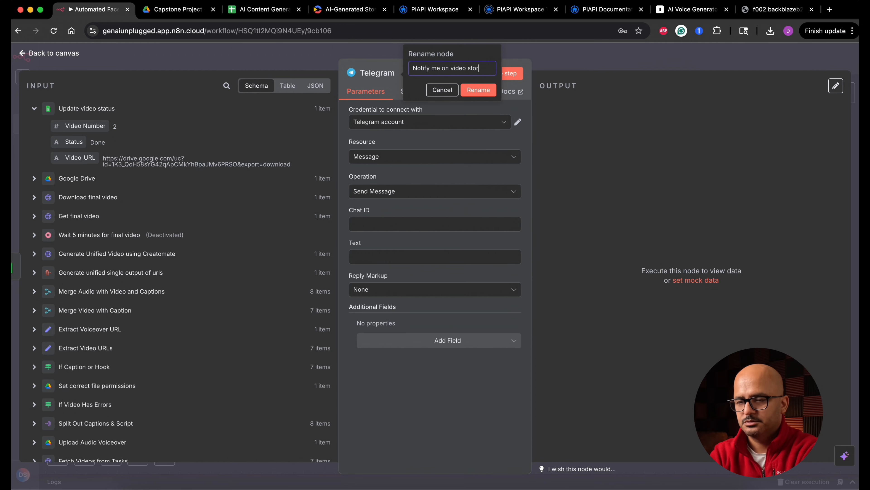
{"action": "type", "text": "ed"}
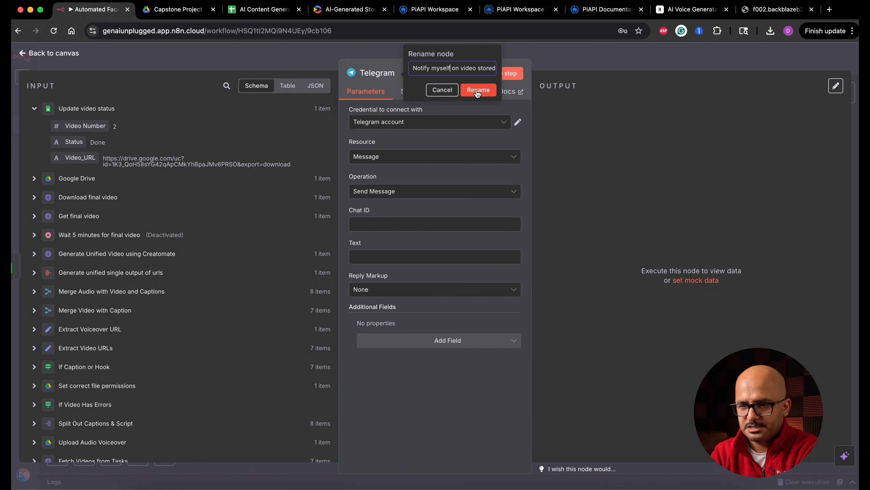
{"action": "left_click", "coordinate": [478, 91]}
Enter the Telegram chat ID and set the text to "A new reel/shorts video has been created: {{ $json.Video_URL }}".
{"action": "left_click", "coordinate": [386, 231]}
{"action": "key", "text": "super+v"}
{"action": "left_click", "coordinate": [381, 263]}
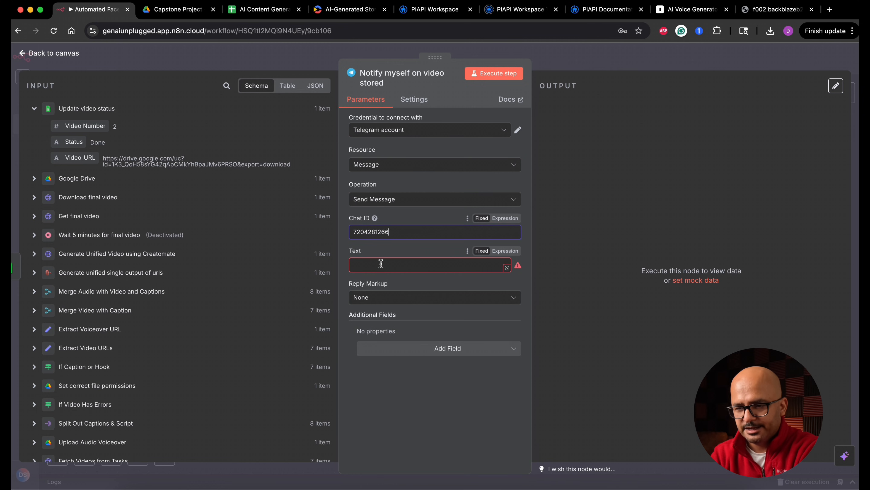
{"action": "key", "text": "super+v"}
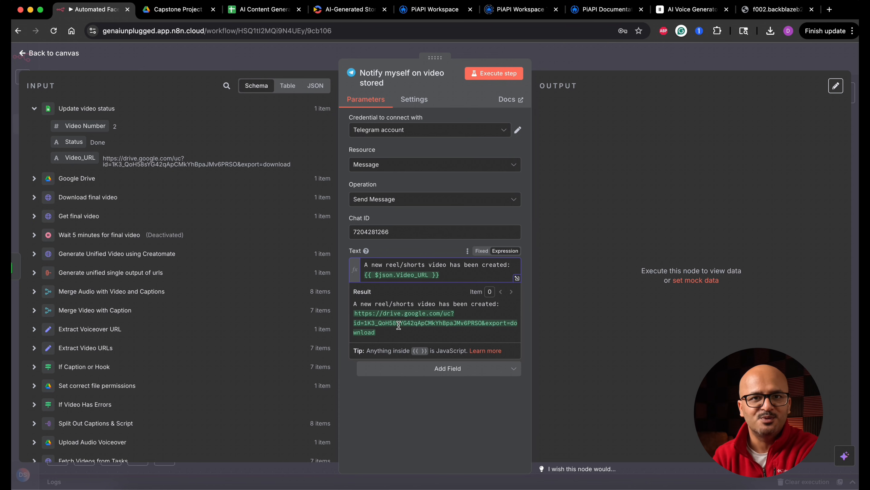
Open Telegram Web, execute the Notify myself on video stored step, check the bot chat for its message and return to the workflow canvas.
{"action": "left_click", "coordinate": [830, 9]}
{"action": "type", "text": "tel"}
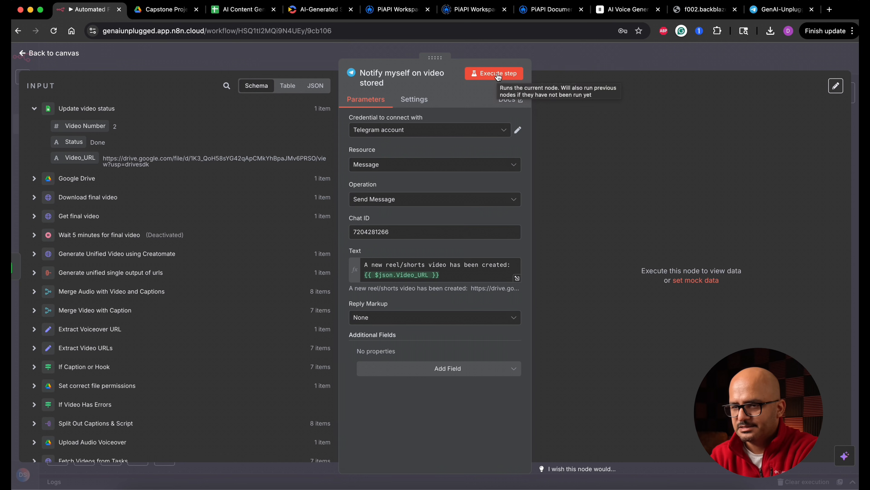
{"action": "left_click", "coordinate": [497, 73]}
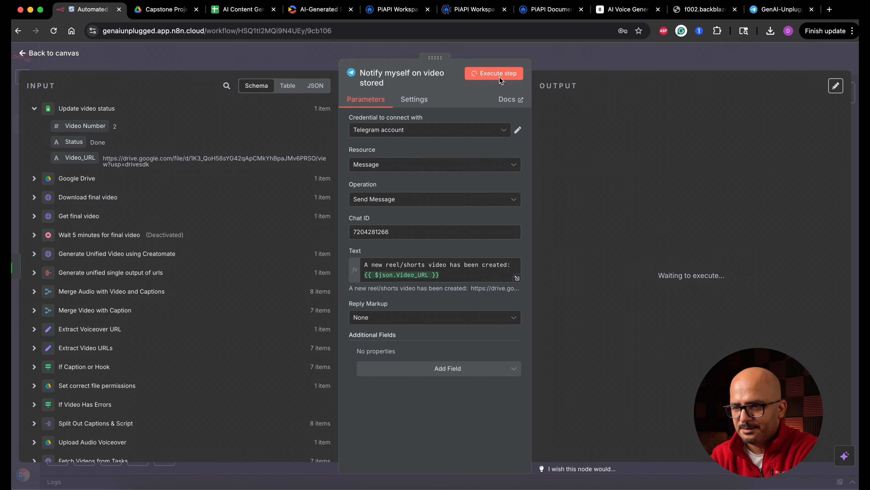
{"action": "left_click", "coordinate": [771, 10]}
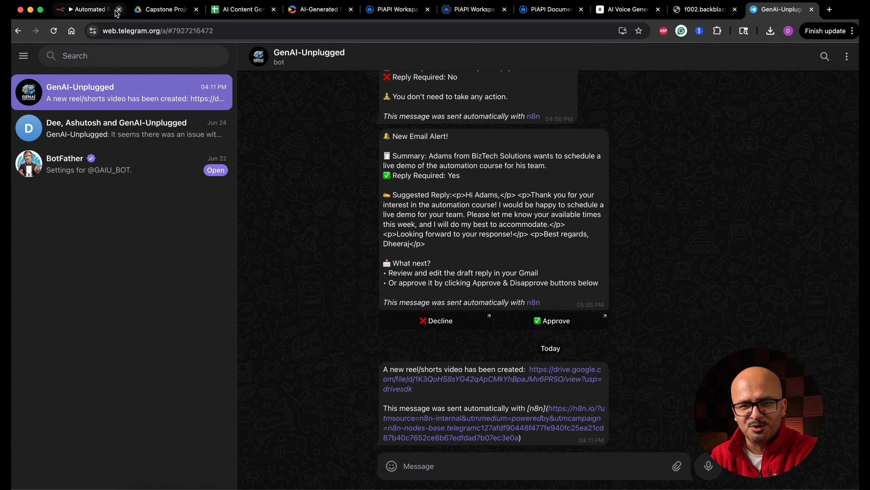
{"action": "left_click", "coordinate": [95, 10]}
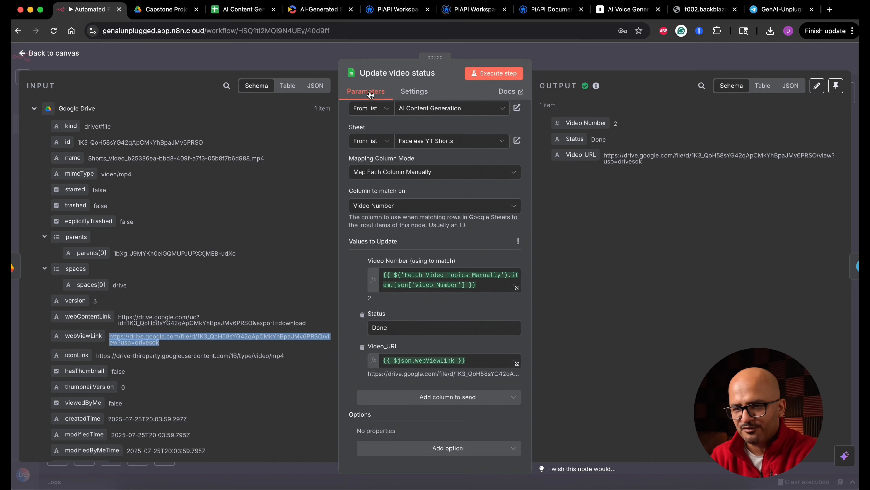
{"action": "left_click", "coordinate": [73, 55]}
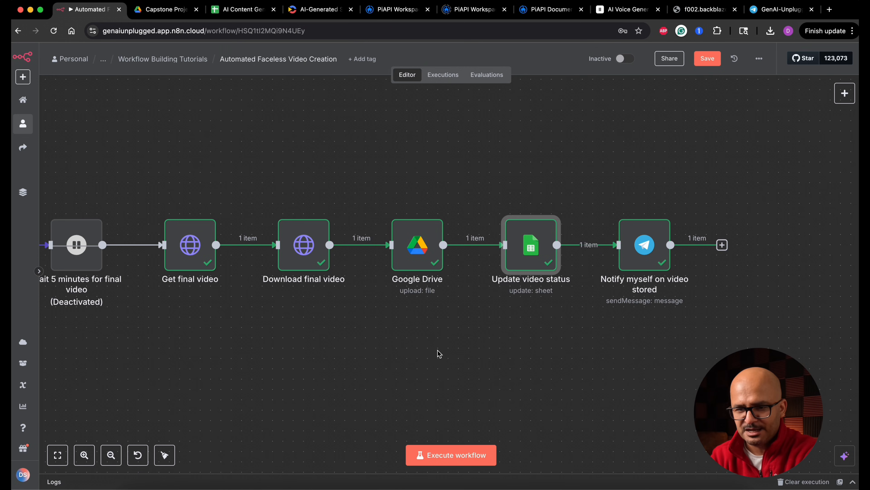
Move the Google Drive, Update video status and Notify myself on video stored nodes below the main row, leaving Download final video beside Get final video.
{"action": "scroll", "coordinate": [267, 182], "scroll_direction": "up", "scroll_amount": 1}
{"action": "left_click_drag", "start_coordinate": [267, 184], "coordinate": [675, 355]}
{"action": "left_click_drag", "start_coordinate": [632, 267], "coordinate": [640, 368]}
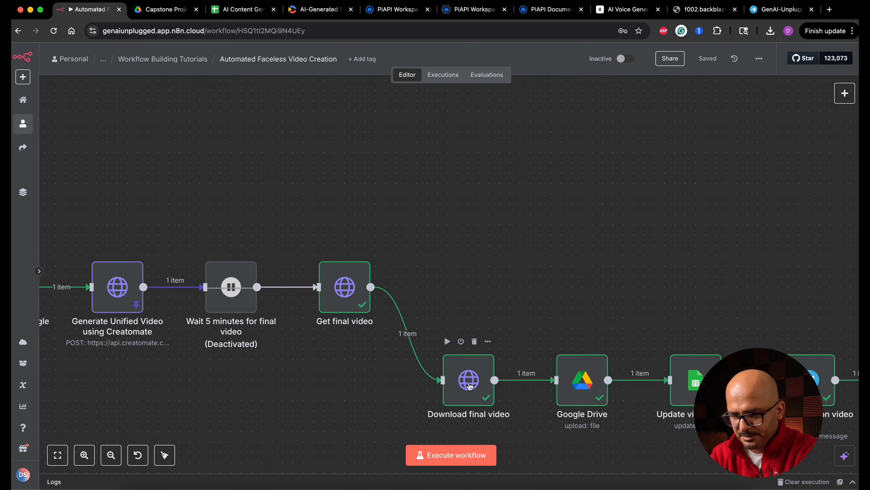
{"action": "left_click_drag", "start_coordinate": [468, 383], "coordinate": [456, 286]}
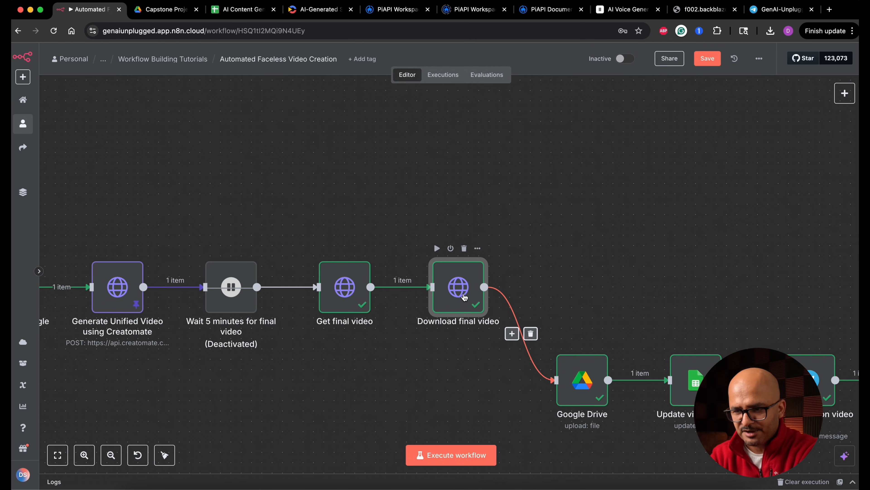
Add a Facebook Graph API node on a second, upper branch from Download final video.
{"action": "scroll", "coordinate": [598, 312], "scroll_direction": "right", "scroll_amount": 5}
{"action": "scroll", "coordinate": [598, 312], "scroll_direction": "right", "scroll_amount": 2}
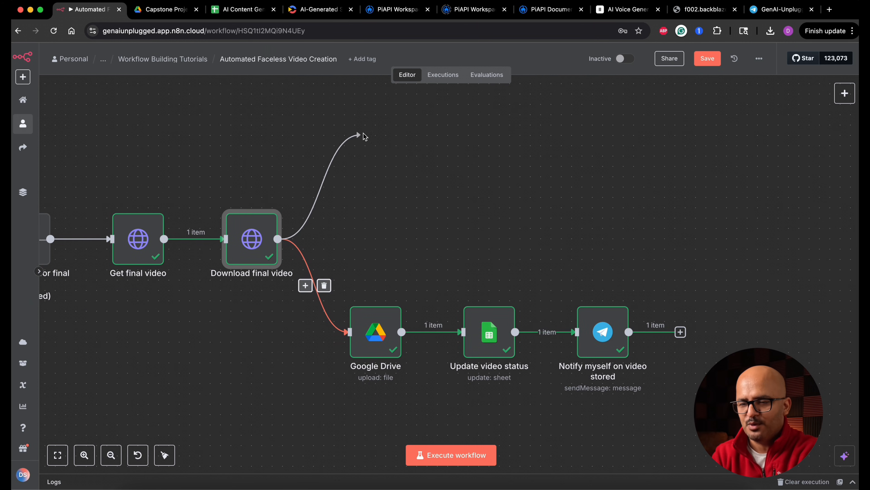
{"action": "left_click_drag", "start_coordinate": [278, 239], "coordinate": [384, 129]}
{"action": "key", "text": "Tab"}
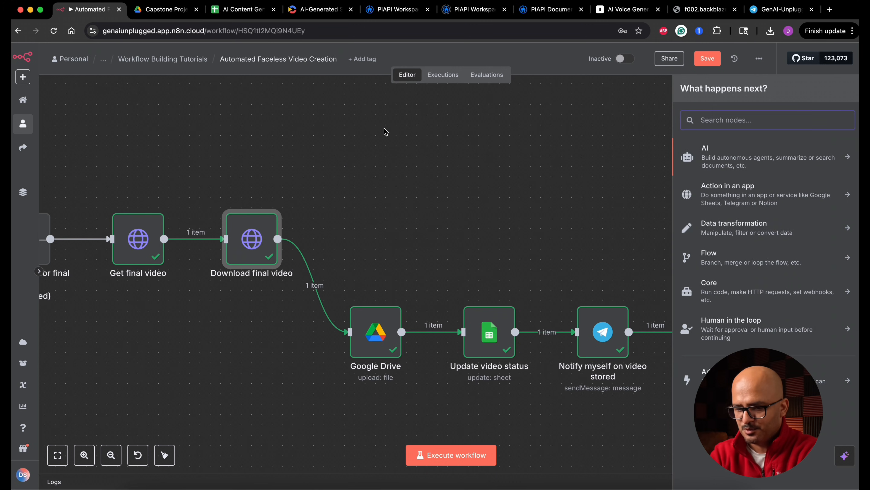
{"action": "type", "text": "face"}
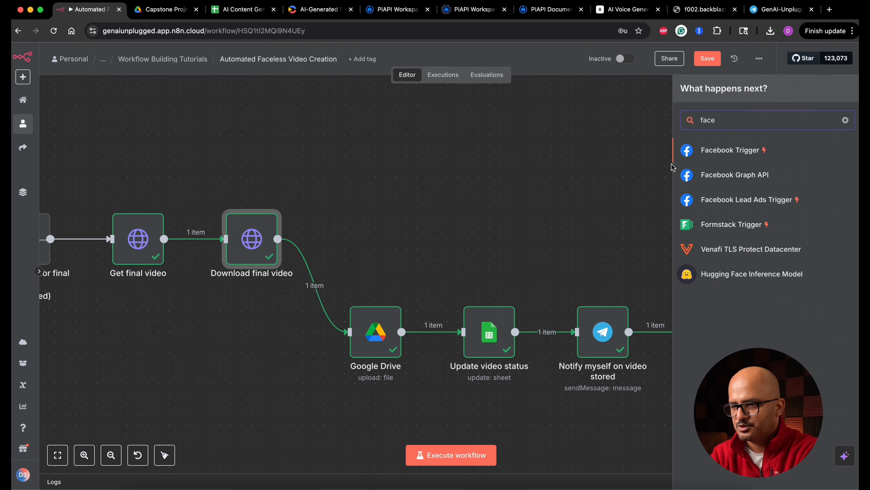
{"action": "left_click", "coordinate": [768, 179]}
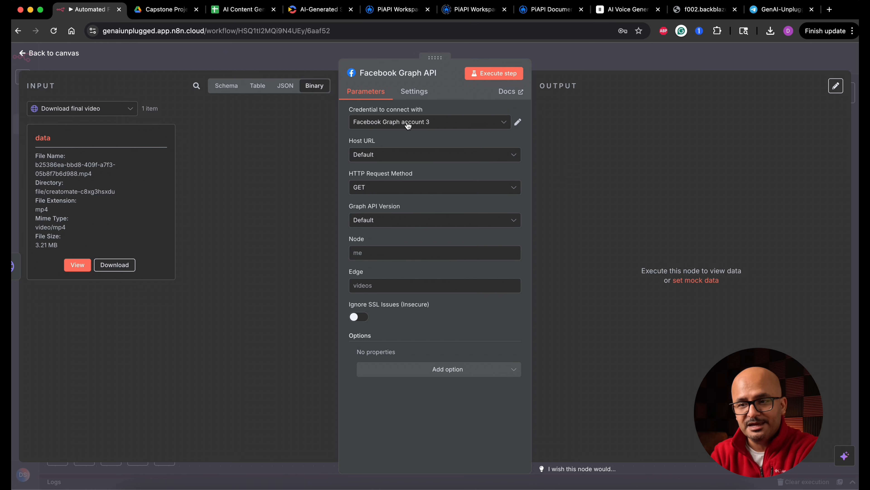
Configure the Facebook Graph API node with the Long Term Token credential, the POST method and the Instagram account ID as Node.
{"action": "left_click", "coordinate": [422, 127]}
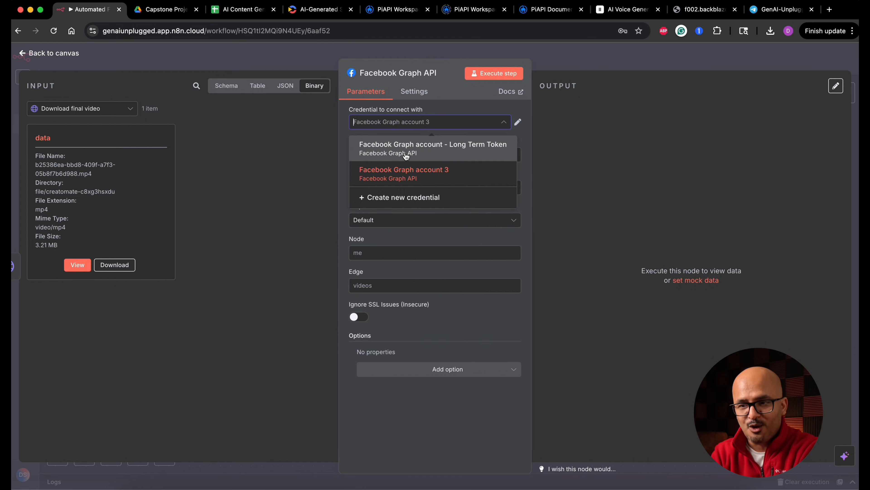
{"action": "left_click", "coordinate": [459, 156]}
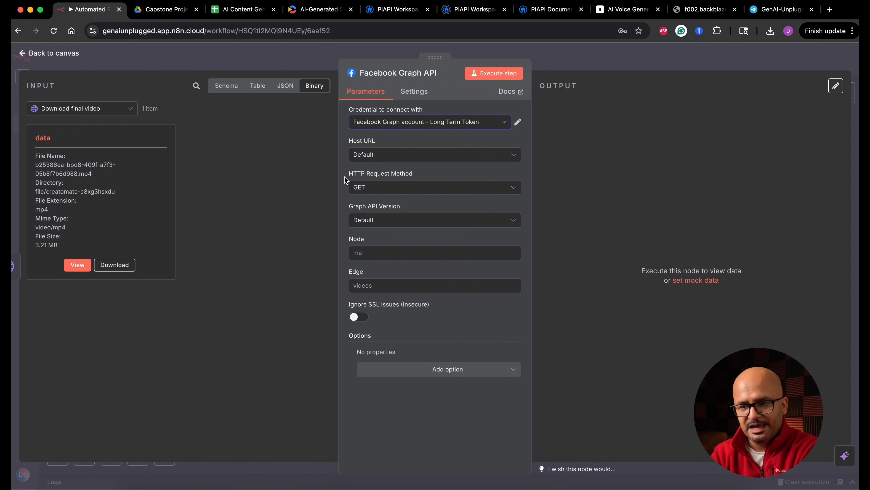
{"action": "left_click", "coordinate": [411, 192]}
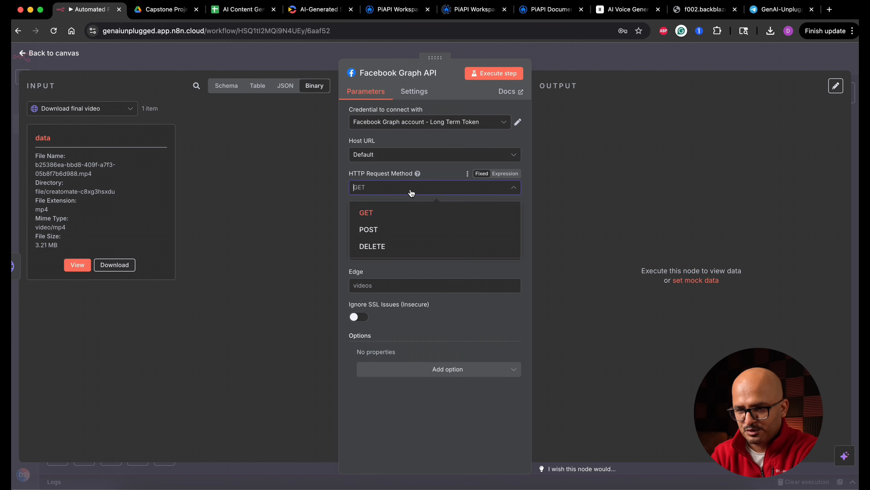
{"action": "left_click", "coordinate": [394, 229]}
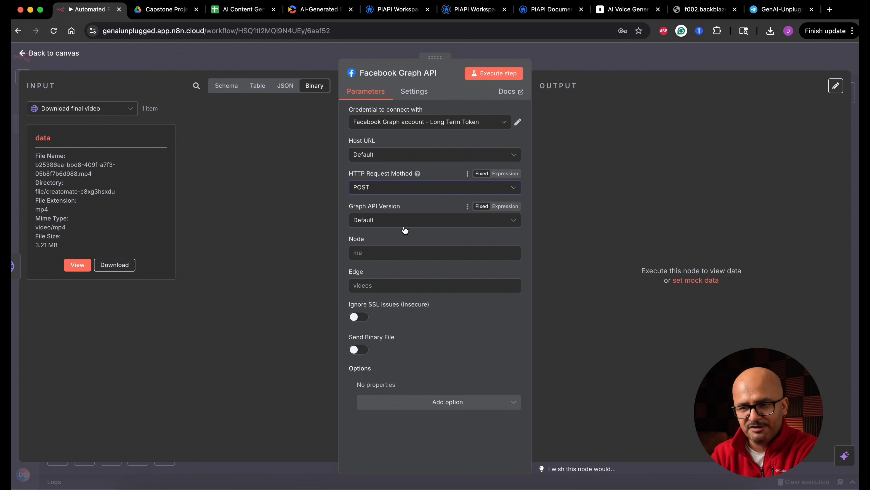
{"action": "left_click", "coordinate": [372, 253]}
{"action": "key", "text": "super+v"}
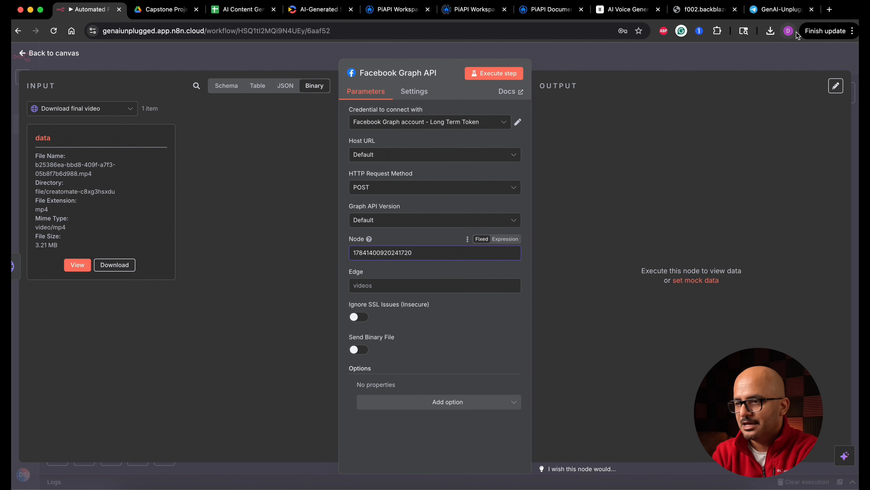
Check the devilonwheels Instagram account ID in Meta Business settings against the Node value and return to the n8n node.
{"action": "left_click", "coordinate": [783, 10]}
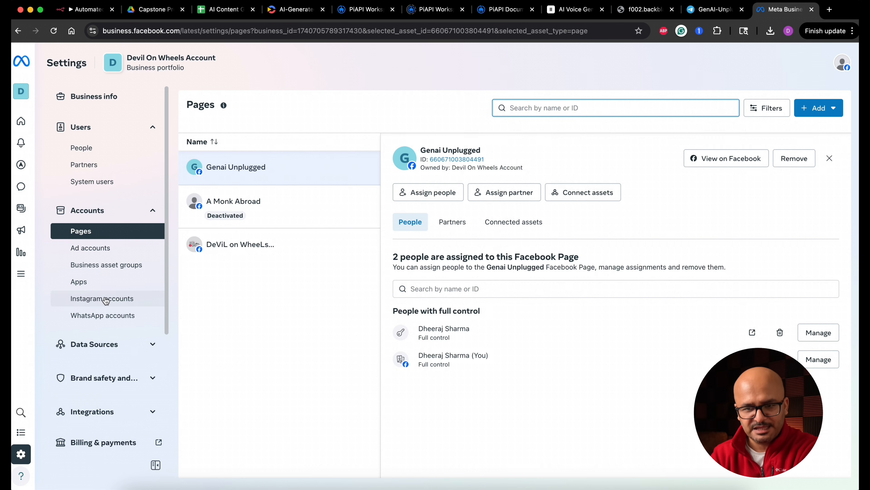
{"action": "left_click", "coordinate": [109, 304]}
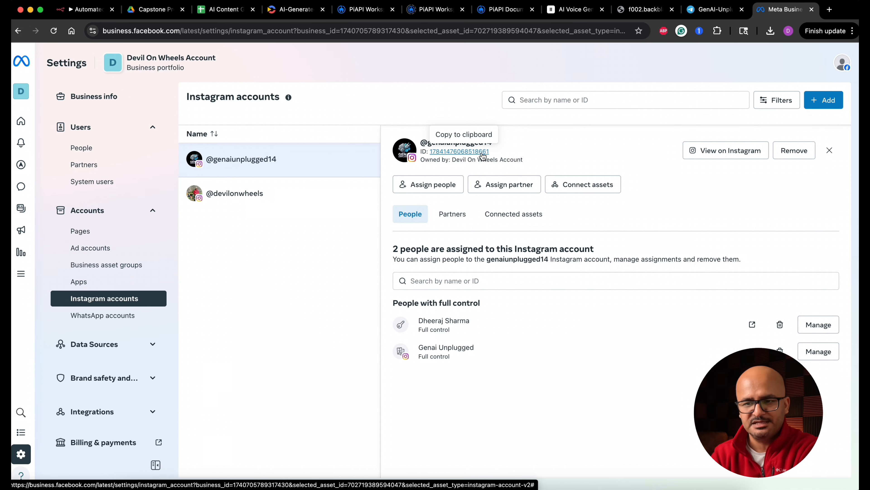
{"action": "left_click", "coordinate": [276, 198]}
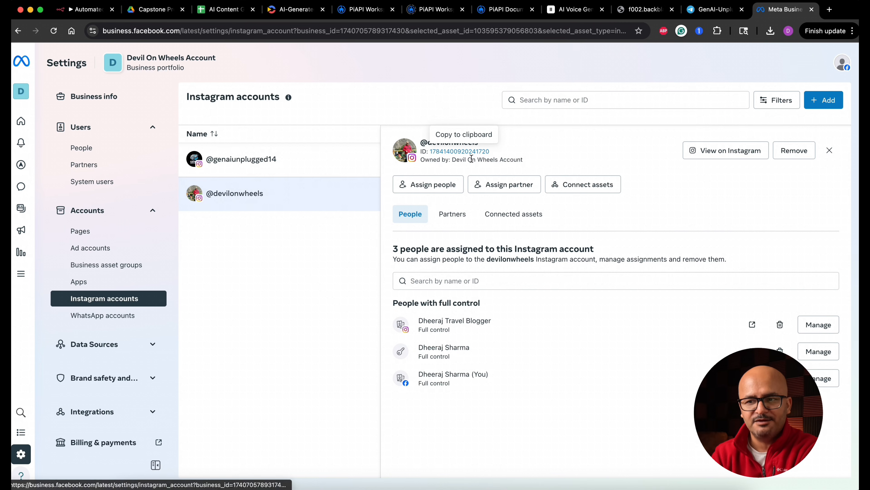
{"action": "left_click", "coordinate": [85, 12]}
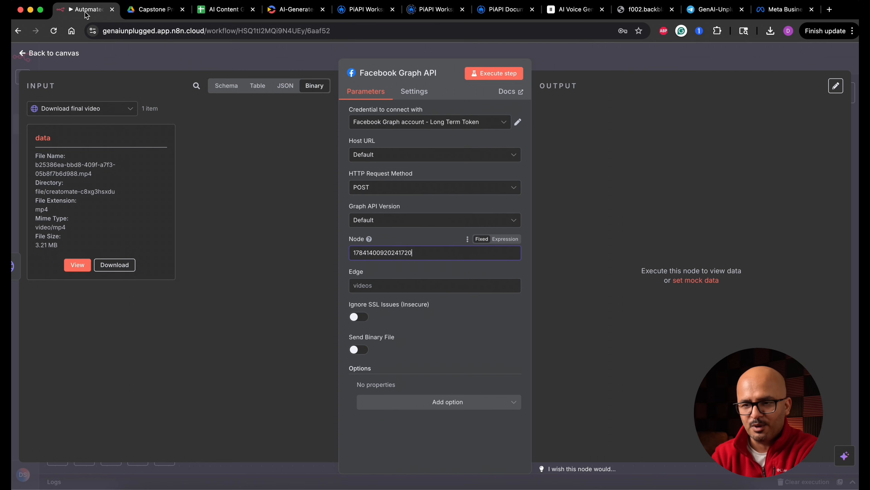
{"action": "left_click", "coordinate": [408, 253]}
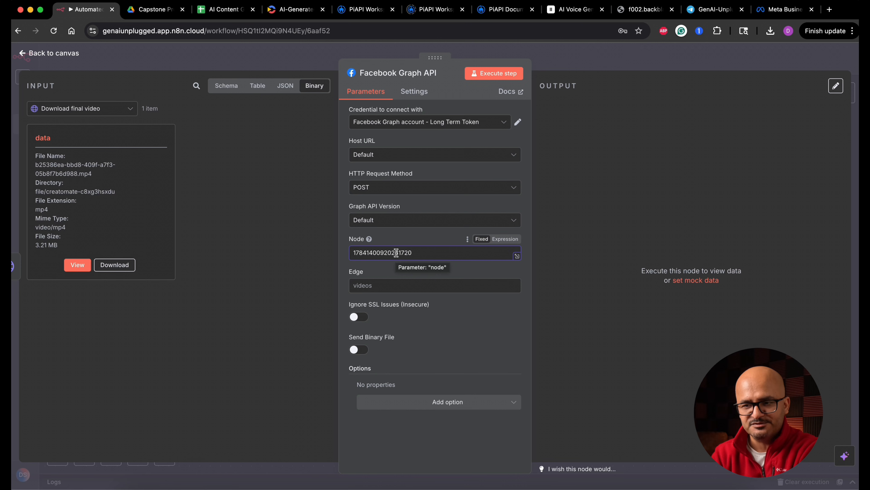
{"action": "left_click", "coordinate": [772, 12]}
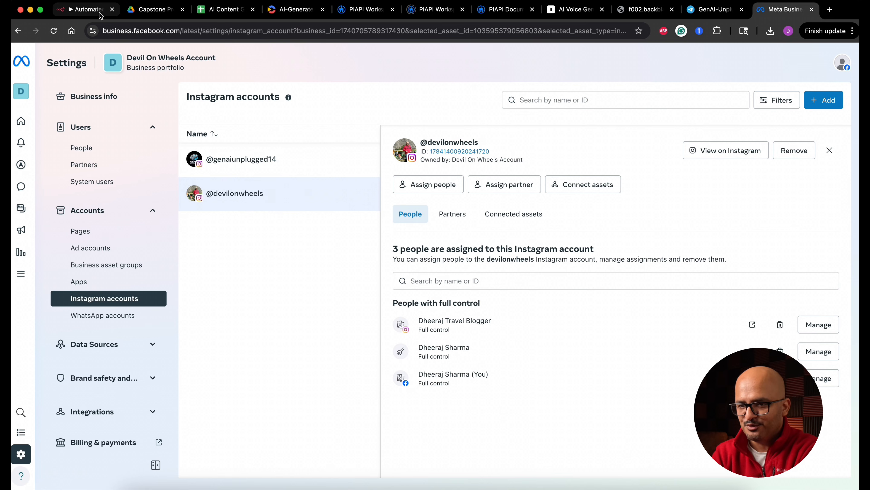
{"action": "left_click", "coordinate": [85, 9]}
Set the node's Edge to media and add the Query Parameters option.
{"action": "left_click", "coordinate": [407, 285]}
{"action": "mouse_move", "coordinate": [369, 272]}
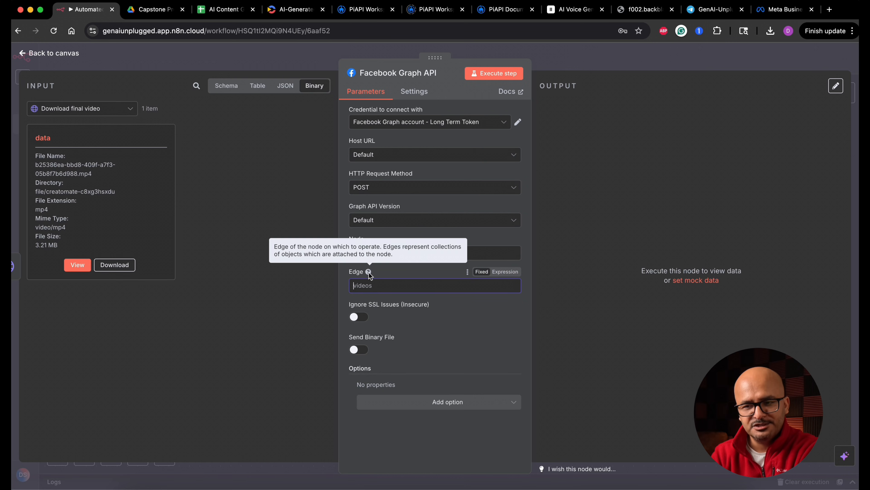
{"action": "type", "text": "media"}
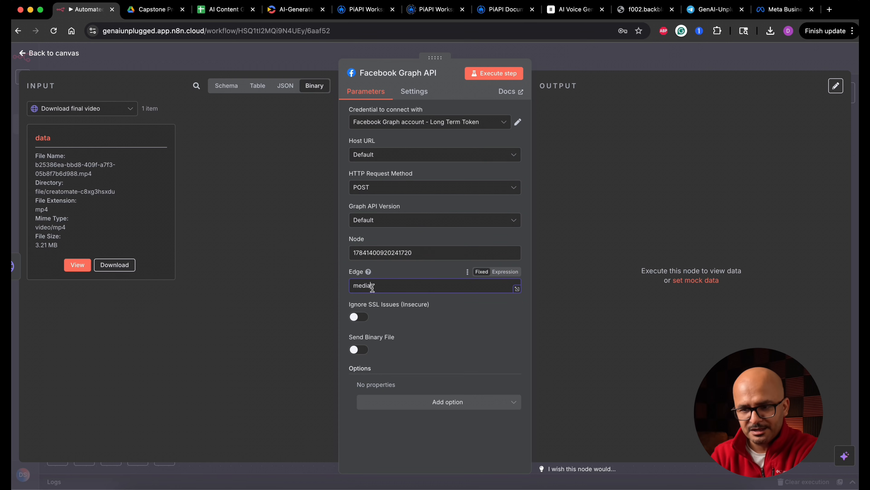
{"action": "left_click", "coordinate": [448, 408]}
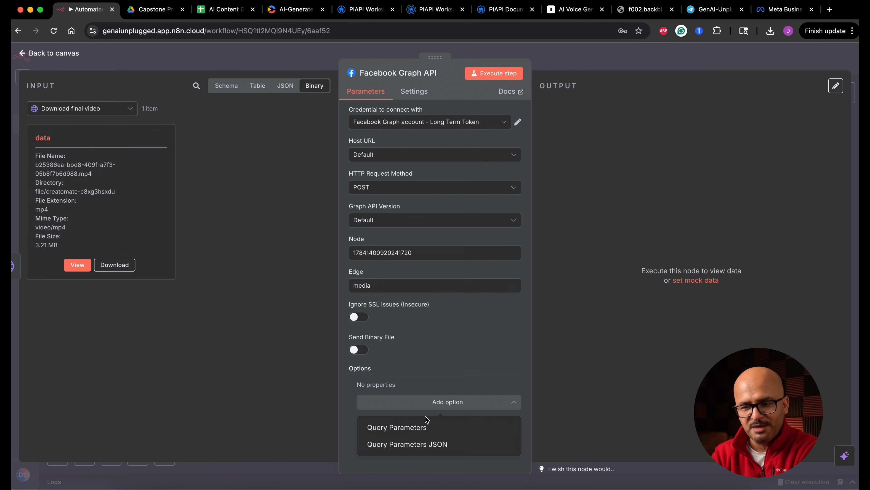
{"action": "left_click", "coordinate": [409, 431]}
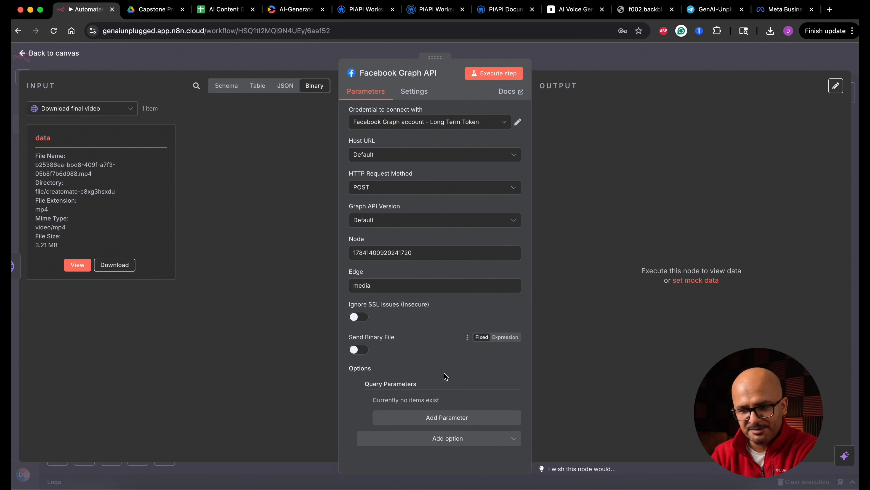
Add a query parameter named video_url and map its value to {{ $json.url }} from the incoming video data.
{"action": "left_click", "coordinate": [445, 419]}
{"action": "left_click", "coordinate": [436, 415]}
{"action": "type", "text": "video_url"}
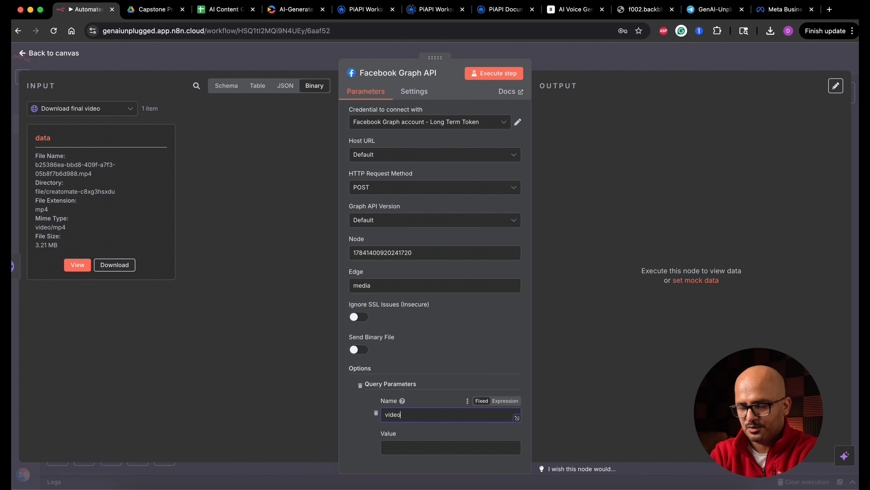
{"action": "scroll", "coordinate": [412, 397], "scroll_direction": "down", "scroll_amount": 2}
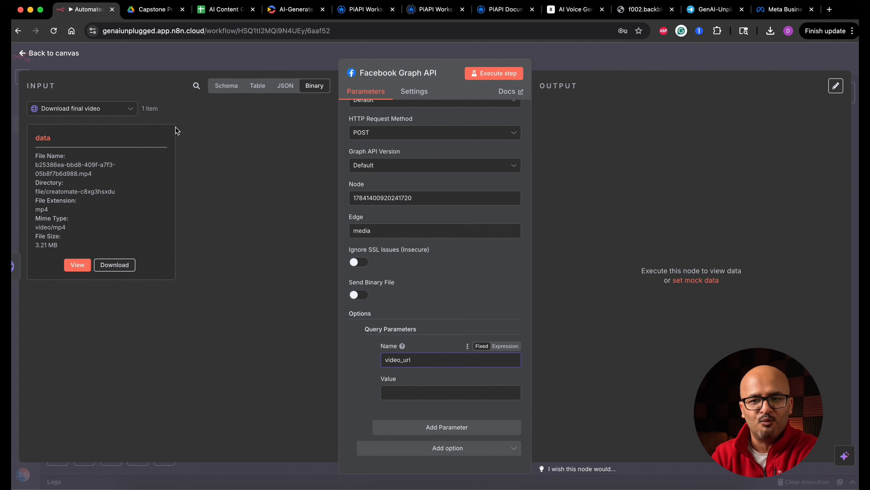
{"action": "left_click", "coordinate": [118, 115]}
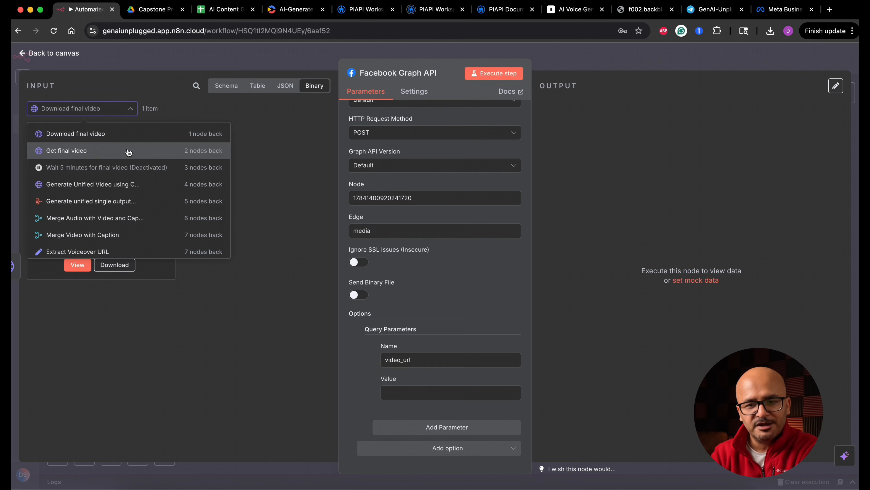
{"action": "left_click", "coordinate": [111, 150]}
{"action": "left_click_drag", "start_coordinate": [69, 158], "coordinate": [415, 396]}
Add a second query parameter named media_type with the value REELS.
{"action": "left_click", "coordinate": [467, 433]}
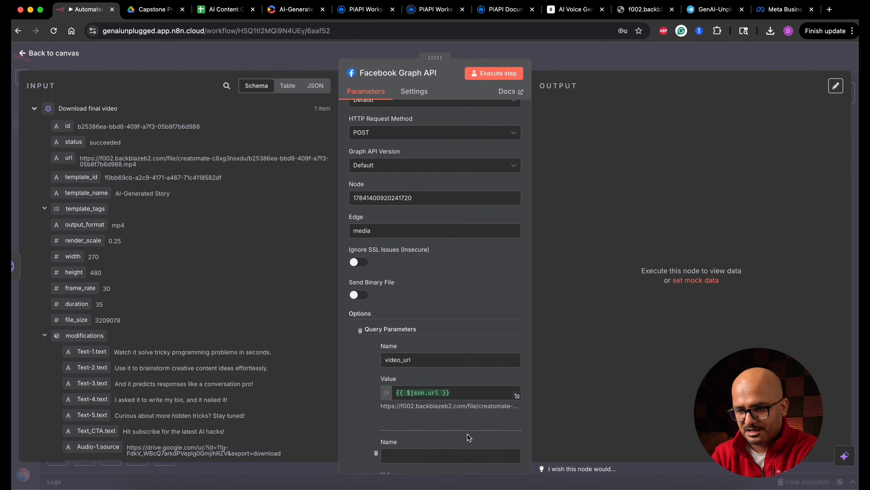
{"action": "scroll", "coordinate": [449, 322], "scroll_direction": "down", "scroll_amount": 3}
{"action": "left_click", "coordinate": [428, 359]}
{"action": "type", "text": "media_type"}
{"action": "left_click", "coordinate": [416, 391]}
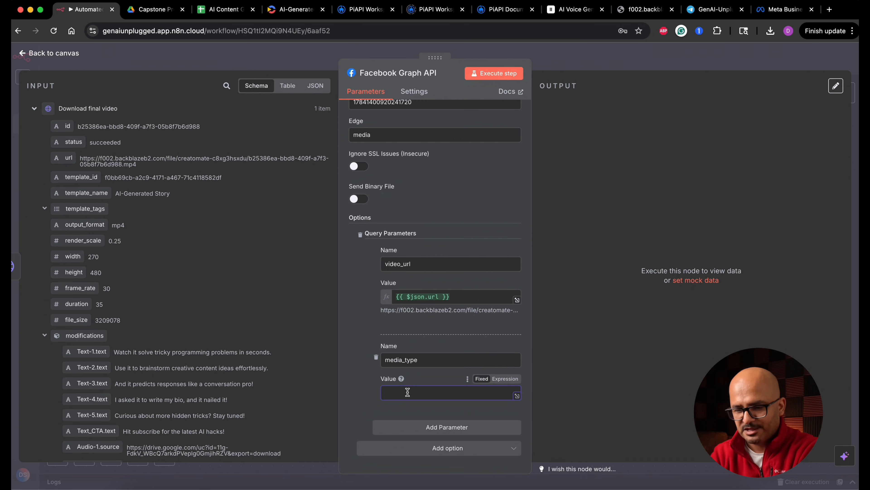
{"action": "type", "text": "REELS"}
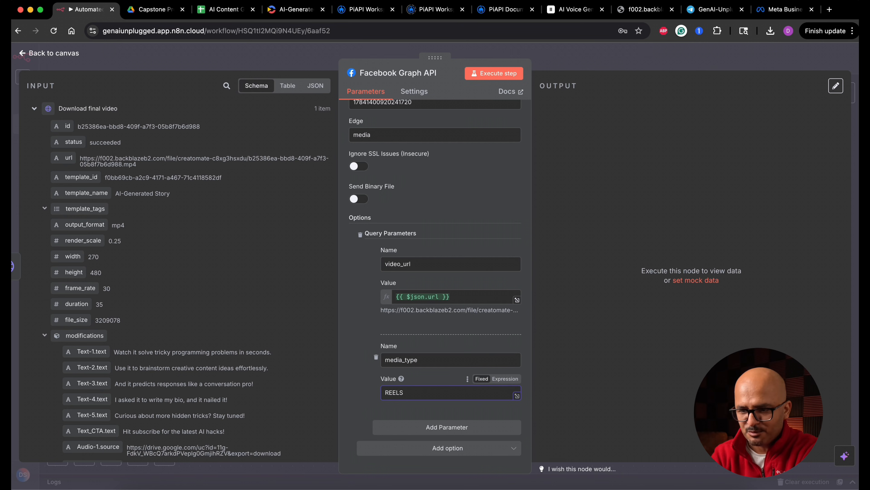
Add a third query parameter named caption with the value "Testing reels feature".
{"action": "left_click", "coordinate": [451, 429]}
{"action": "left_click", "coordinate": [417, 444]}
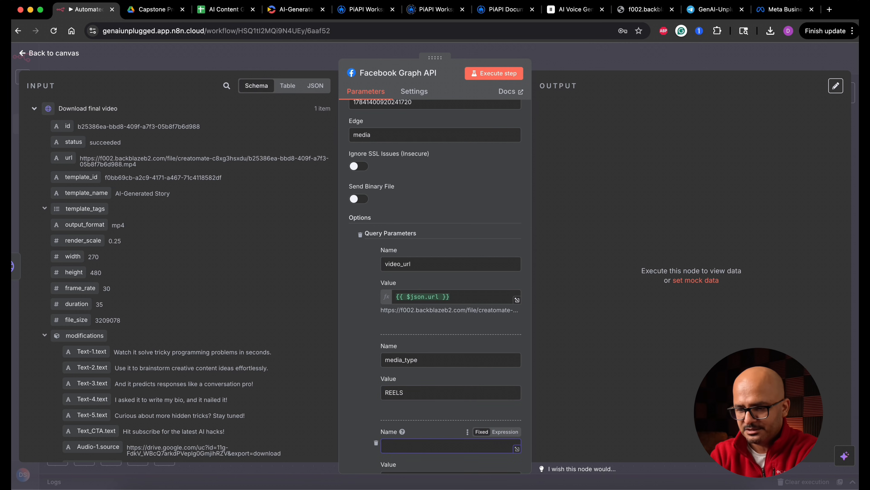
{"action": "type", "text": "caption"}
{"action": "scroll", "coordinate": [417, 389], "scroll_direction": "down", "scroll_amount": 3}
{"action": "left_click", "coordinate": [417, 389]}
{"action": "type", "text": "Te"}
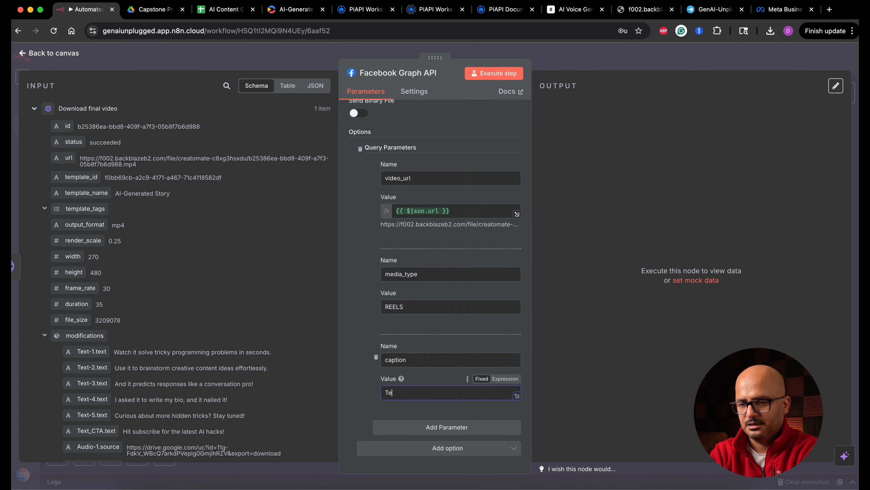
{"action": "type", "text": "sting reels feature"}
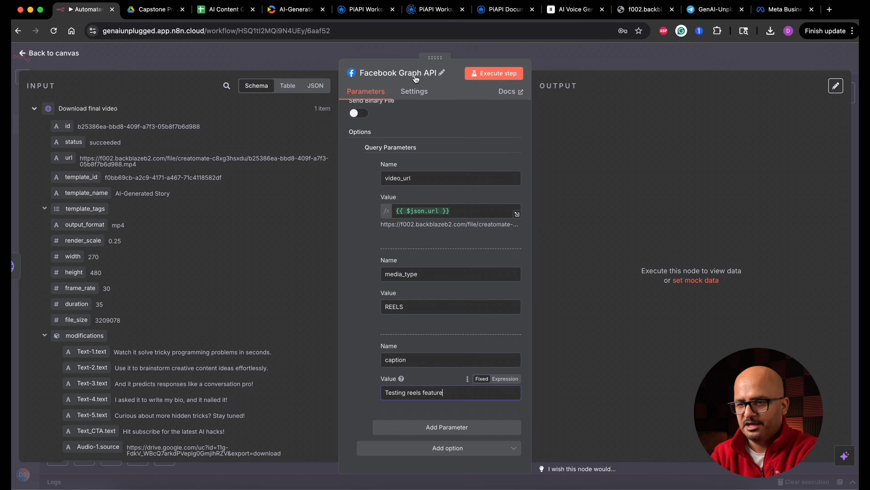
Rename the Facebook Graph API node to "Post to Instagram Container".
{"action": "left_click", "coordinate": [424, 74]}
{"action": "type", "text": "Post"}
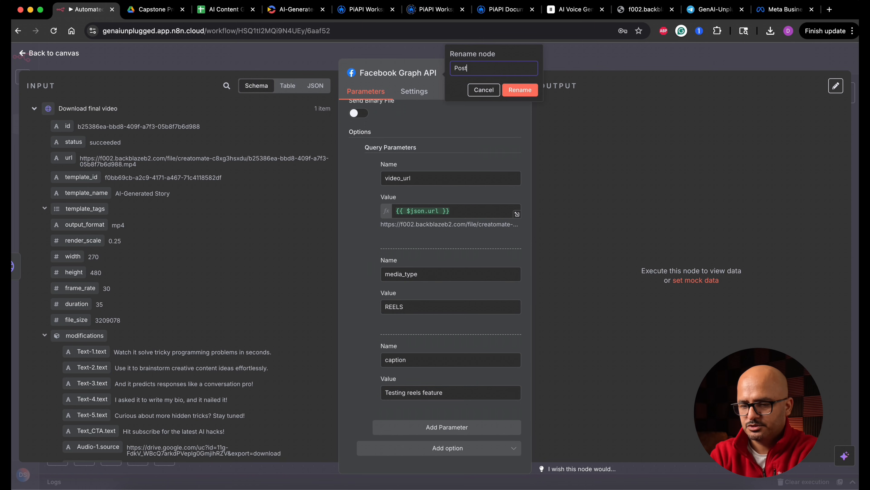
{"action": "type", "text": " to Instagram Container"}
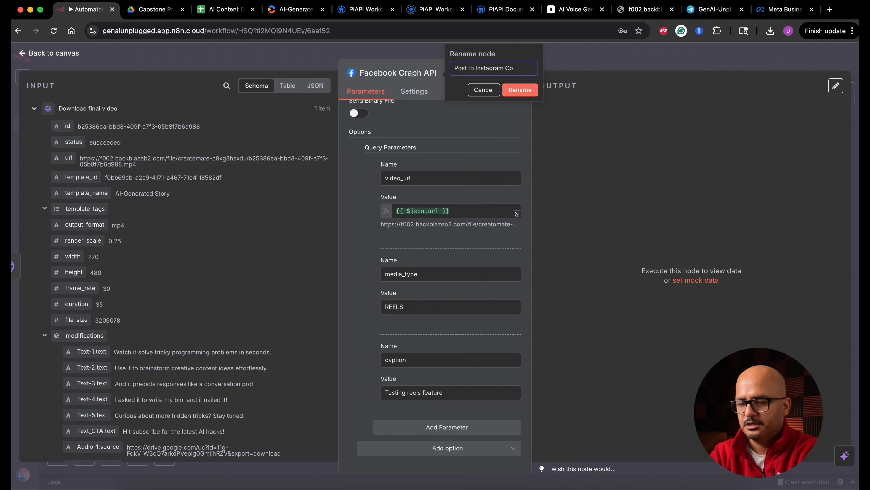
{"action": "left_click", "coordinate": [530, 91]}
Set the Graph API Version to v22.0, execute the Post to Instagram Container step, inspect its output ID and return to the canvas.
{"action": "left_click", "coordinate": [504, 74]}
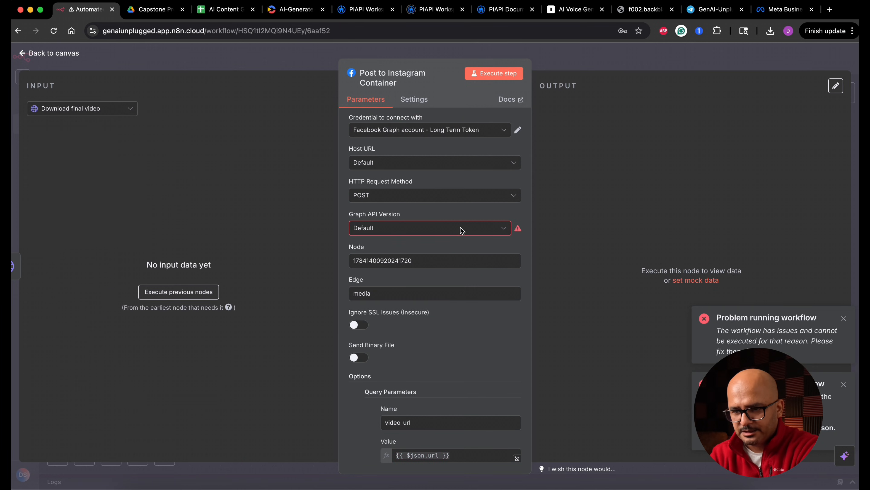
{"action": "left_click", "coordinate": [434, 230]}
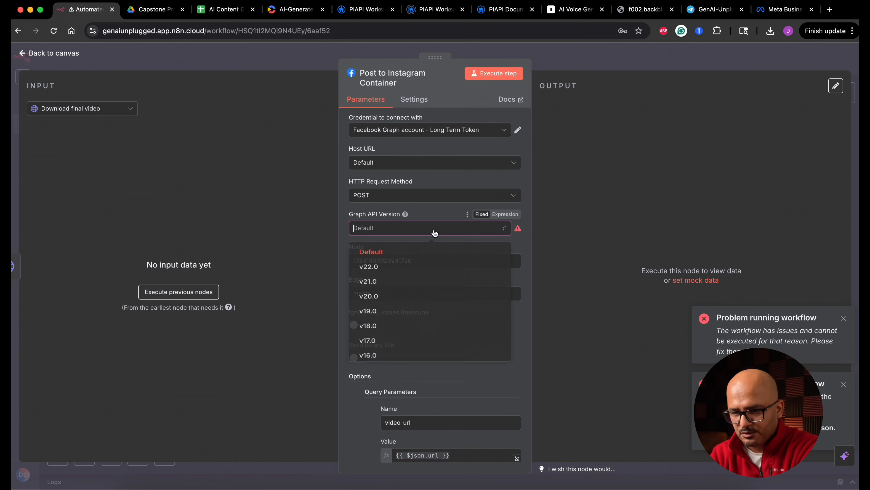
{"action": "left_click", "coordinate": [386, 271]}
{"action": "left_click", "coordinate": [509, 75]}
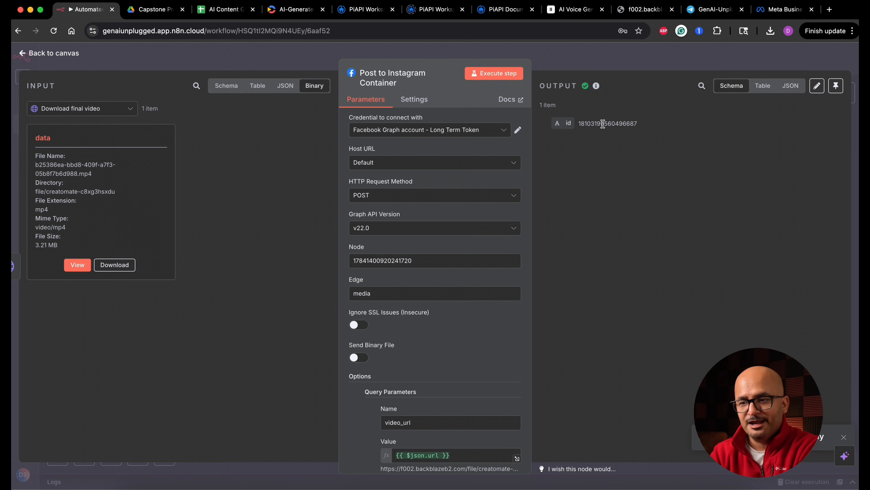
{"action": "double_click", "coordinate": [603, 123]}
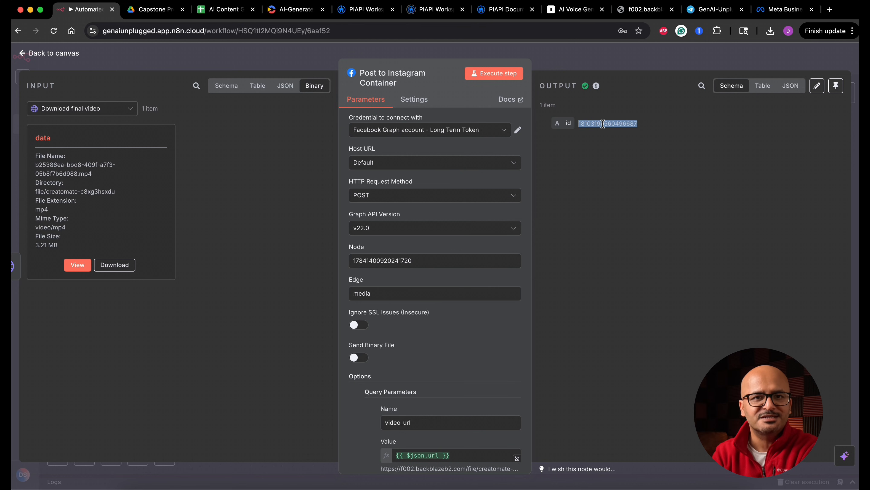
{"action": "left_click", "coordinate": [73, 54]}
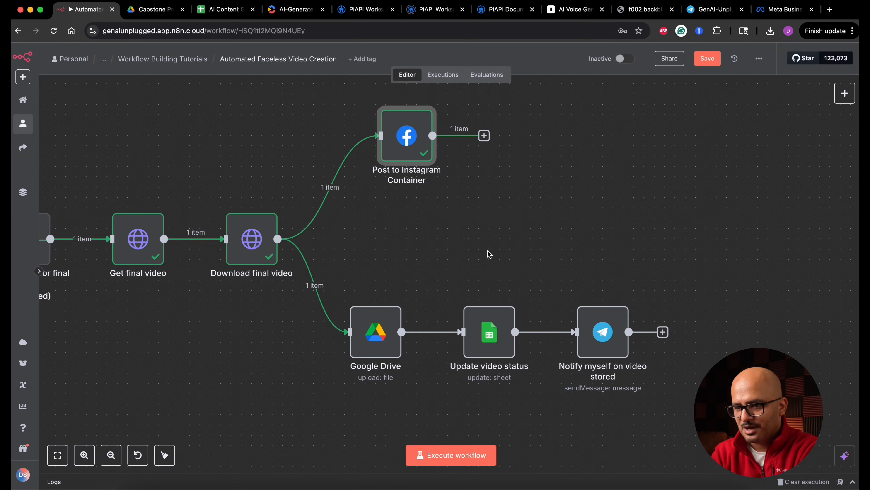
Add a Wait node after Post to Instagram Container, execute it with its default interval and return to the canvas.
{"action": "left_click", "coordinate": [484, 135]}
{"action": "type", "text": "wait"}
{"action": "left_click", "coordinate": [729, 165]}
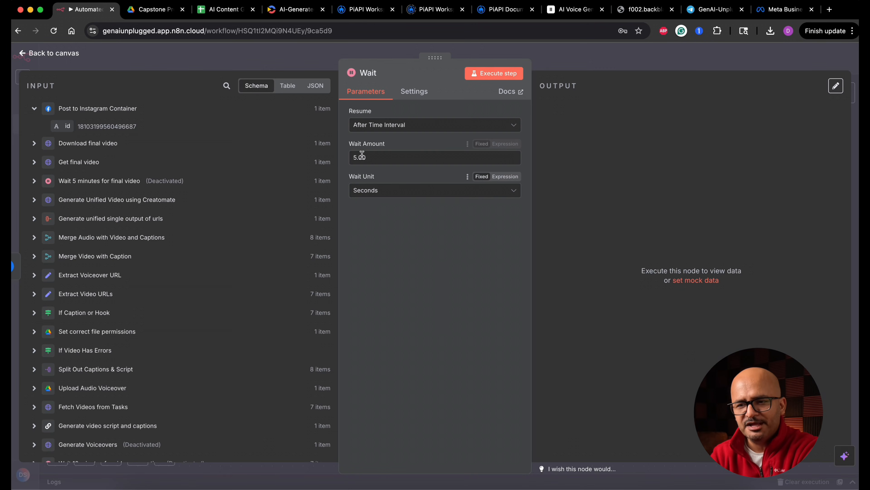
{"action": "left_click", "coordinate": [505, 76]}
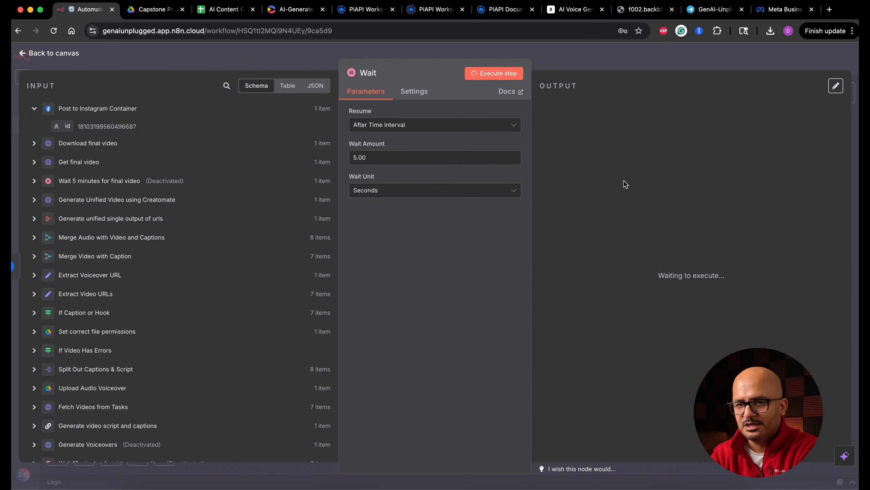
{"action": "left_click", "coordinate": [73, 55]}
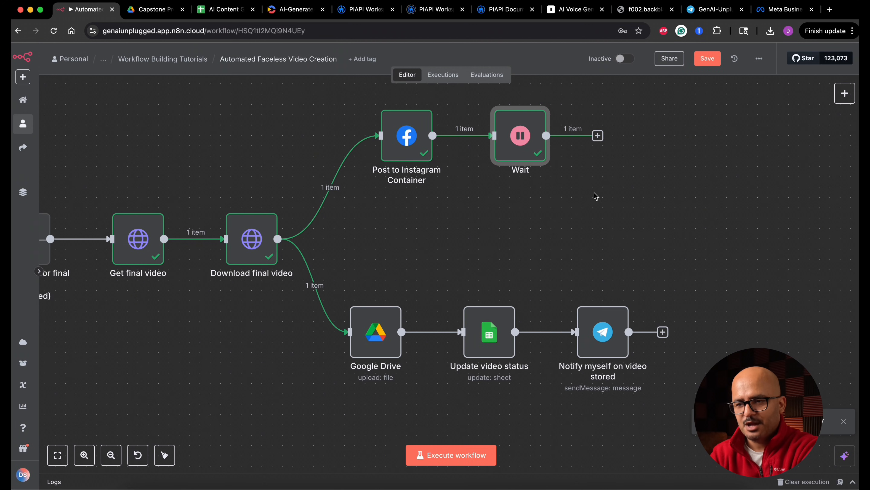
{"action": "left_click", "coordinate": [588, 167]}
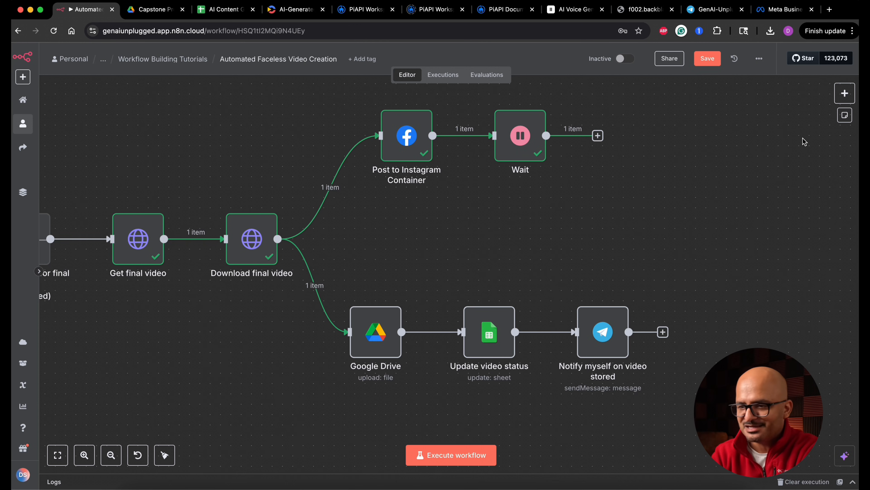
Add a Telegram node with the "Send message and wait for response" action after the Wait node.
{"action": "left_click", "coordinate": [598, 135]}
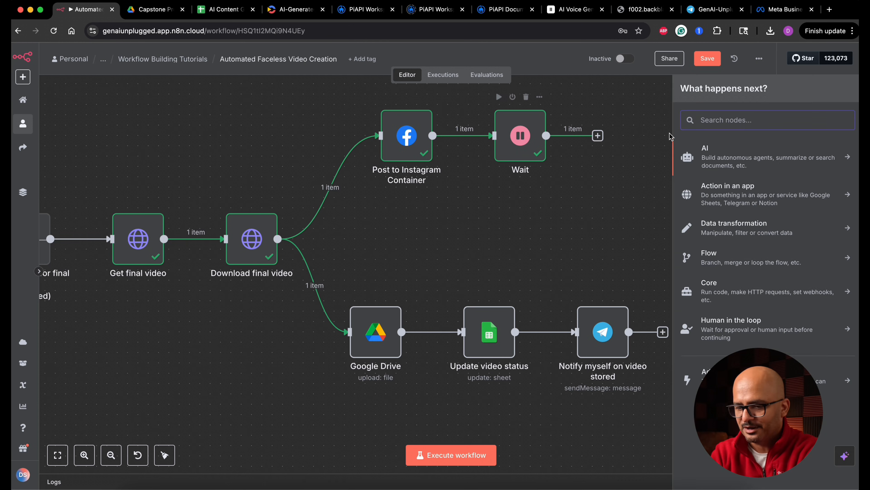
{"action": "type", "text": "te"}
{"action": "key", "text": "Return"}
{"action": "type", "text": "sen me"}
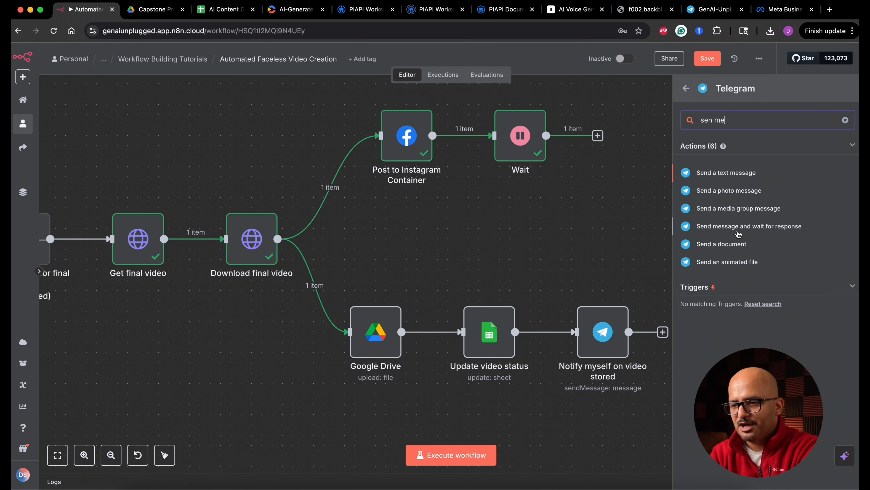
{"action": "left_click", "coordinate": [781, 229]}
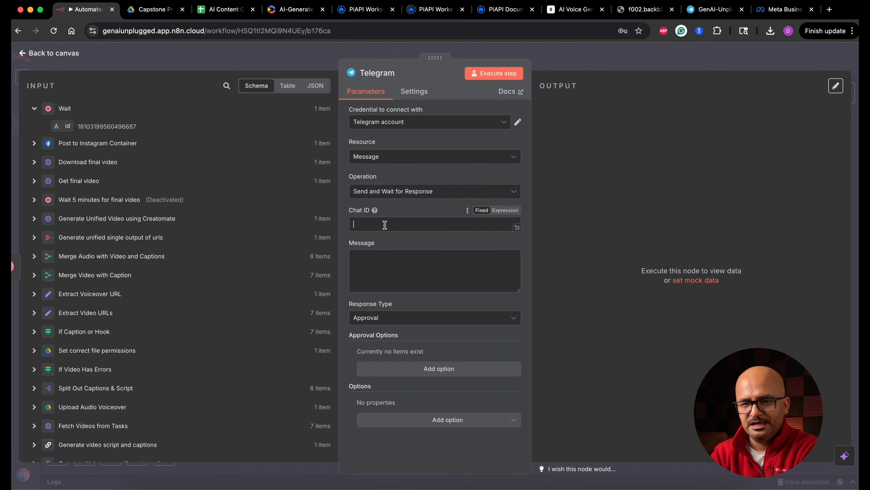
Copy the Chat ID and message text from the "Notify myself on video stored" node into the new Telegram node.
{"action": "left_click", "coordinate": [42, 55]}
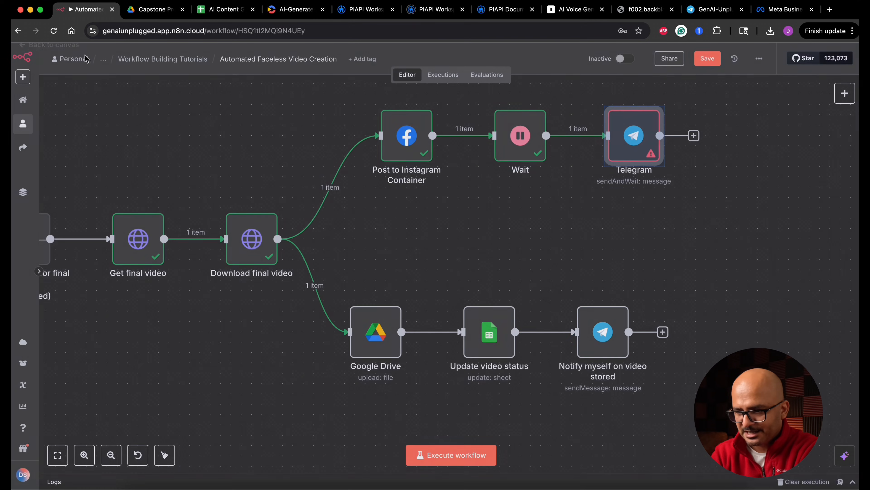
{"action": "double_click", "coordinate": [583, 354]}
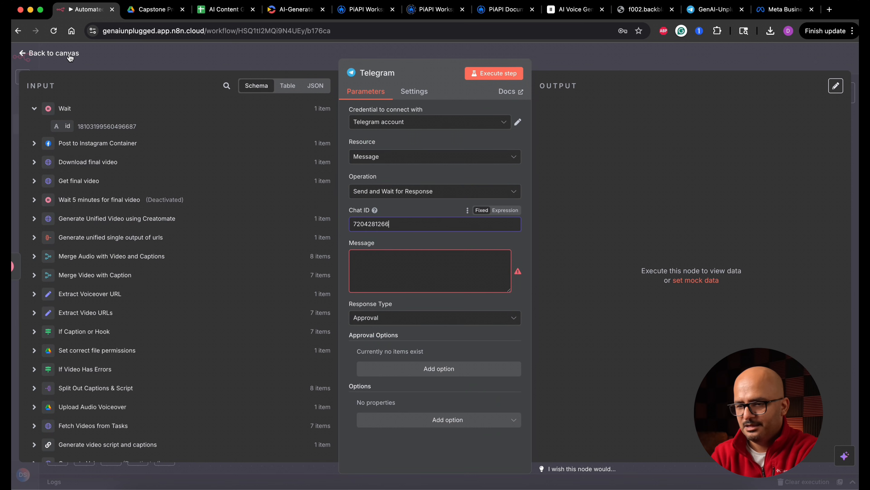
{"action": "left_click", "coordinate": [54, 53]}
{"action": "double_click", "coordinate": [592, 334]}
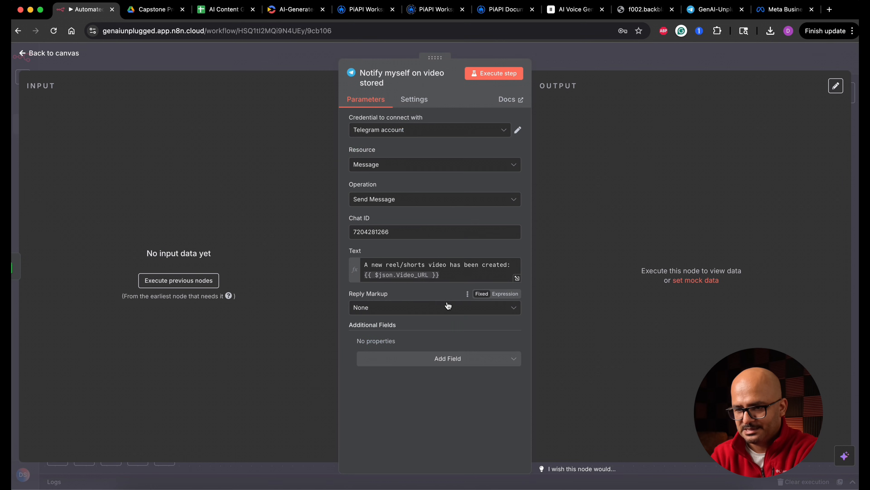
{"action": "left_click", "coordinate": [449, 277]}
{"action": "key", "text": "super+a"}
{"action": "key", "text": "super+c"}
{"action": "left_click", "coordinate": [65, 54]}
{"action": "left_click", "coordinate": [642, 151]}
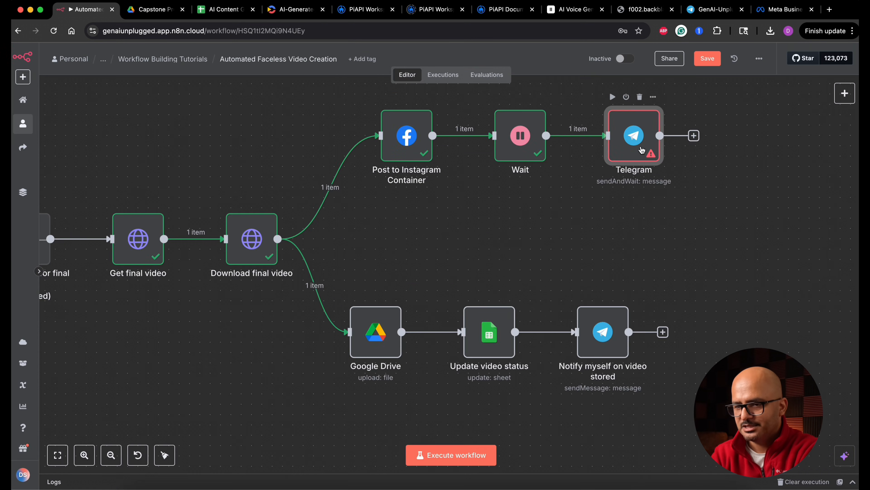
{"action": "double_click", "coordinate": [642, 150]}
{"action": "left_click", "coordinate": [429, 263]}
{"action": "key", "text": "super+v"}
Replace the Video_URL expression in the Telegram message with the url field from the Download final video node's output.
{"action": "double_click", "coordinate": [427, 268]}
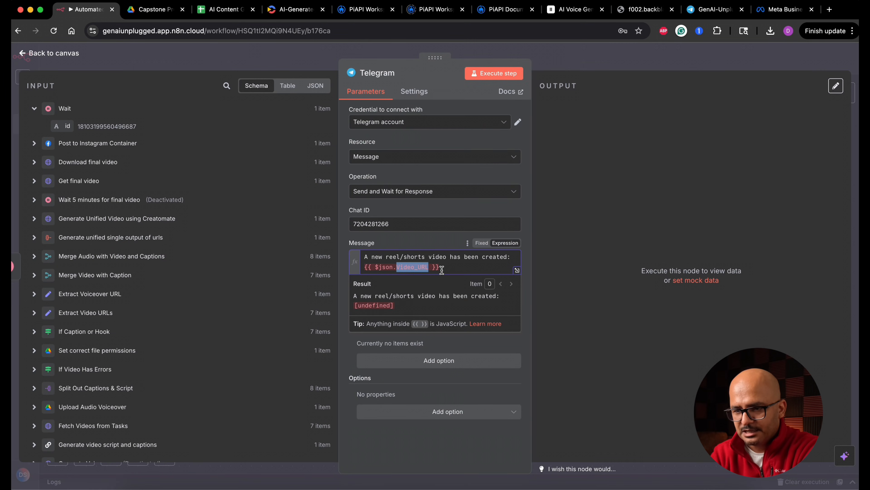
{"action": "left_click_drag", "start_coordinate": [439, 267], "coordinate": [361, 267]}
{"action": "key", "text": "BackSpace"}
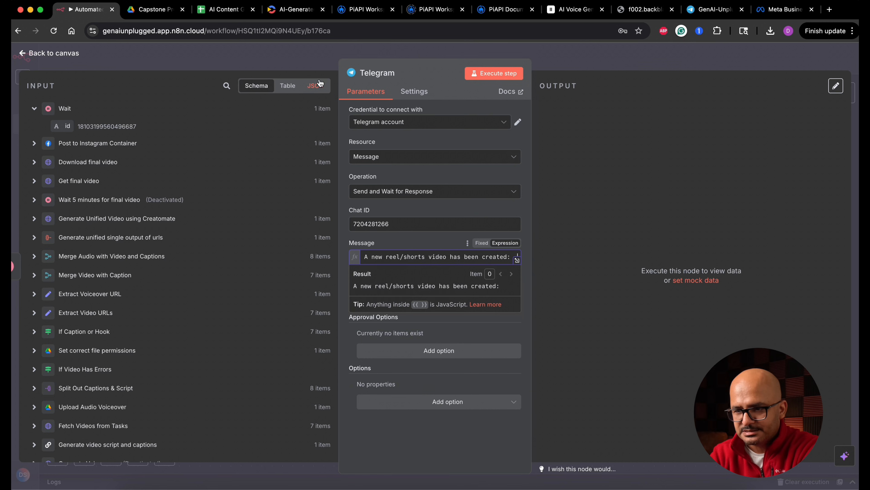
{"action": "left_click", "coordinate": [318, 85]}
{"action": "left_click", "coordinate": [111, 109]}
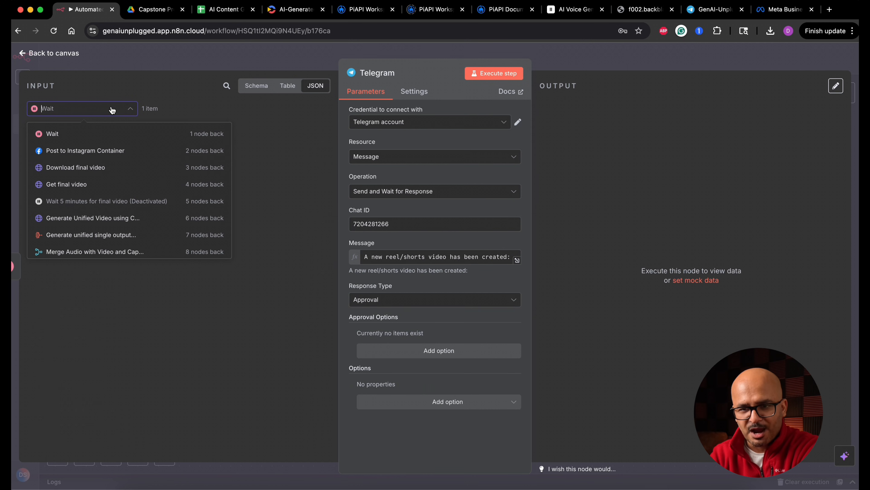
{"action": "left_click", "coordinate": [119, 168]}
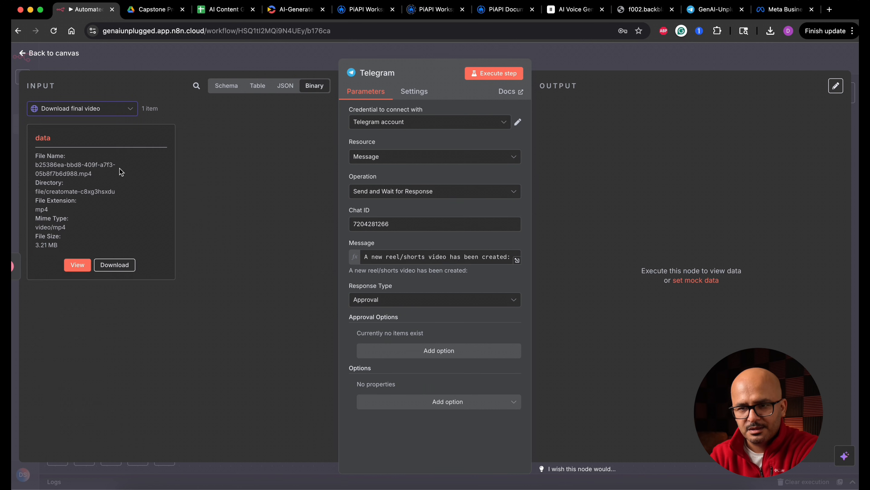
{"action": "left_click", "coordinate": [285, 86]}
{"action": "left_click_drag", "start_coordinate": [45, 171], "coordinate": [514, 258]}
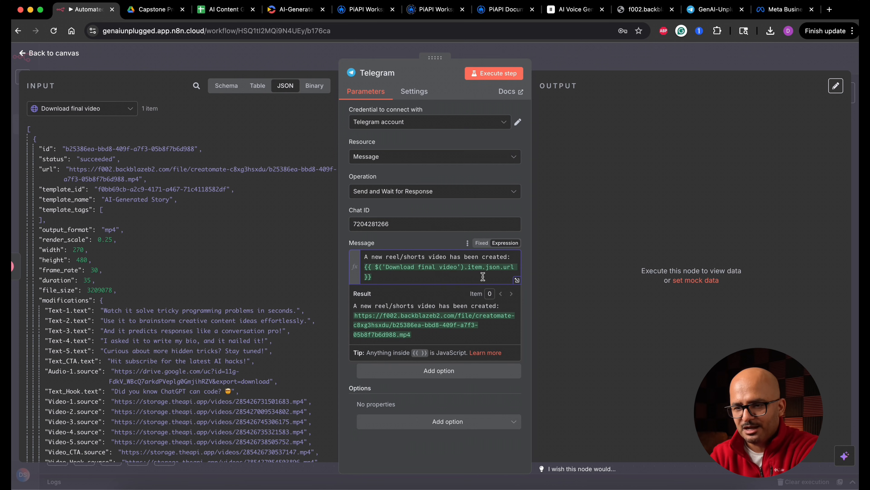
Append the line "Kindly provide your apporval for posting to Instagram?" to the Telegram message.
{"action": "key", "text": "Return"}
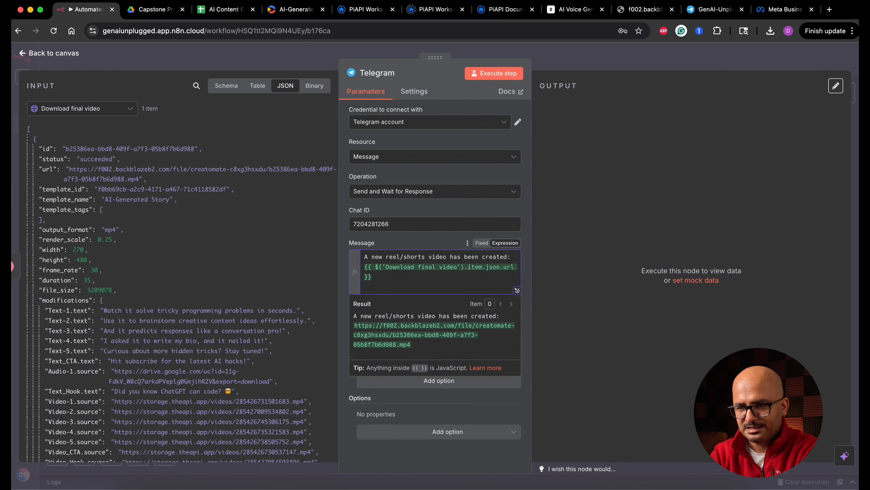
{"action": "type", "text": "Kindly provide your apporval for posting to Instagram?"}
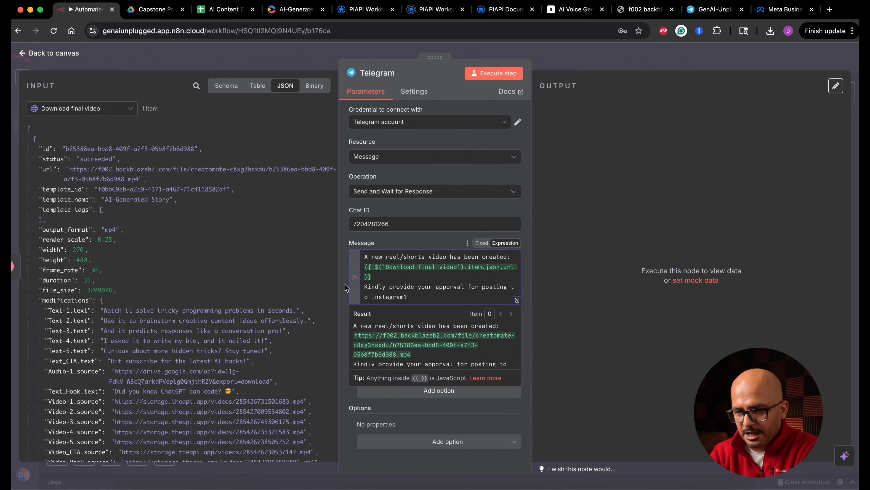
{"action": "left_click", "coordinate": [345, 287]}
Keep the Response Type as Approval and add an approval option with the type Approve and Disapprove.
{"action": "left_click", "coordinate": [427, 341]}
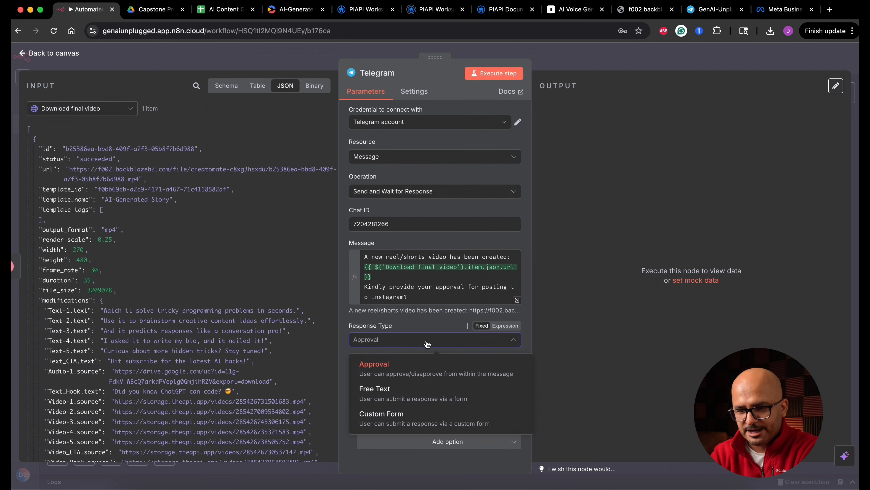
{"action": "left_click", "coordinate": [427, 341]}
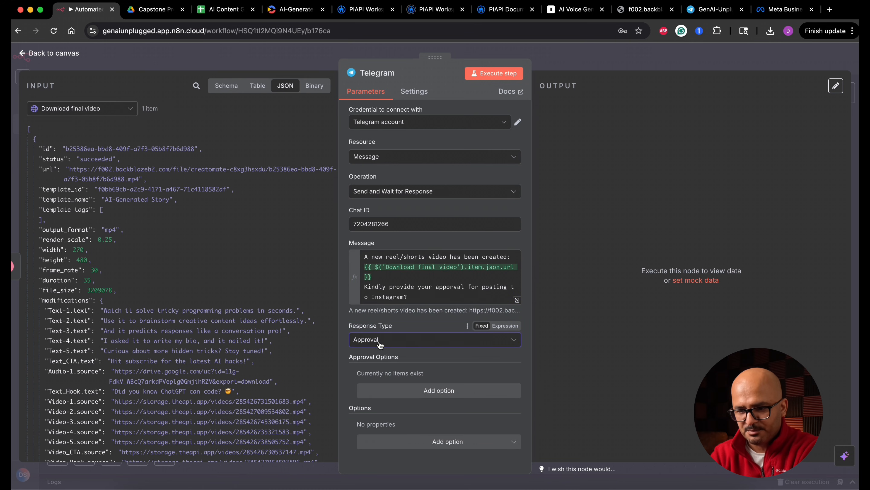
{"action": "left_click", "coordinate": [439, 390]}
{"action": "scroll", "coordinate": [439, 398], "scroll_direction": "down", "scroll_amount": 3}
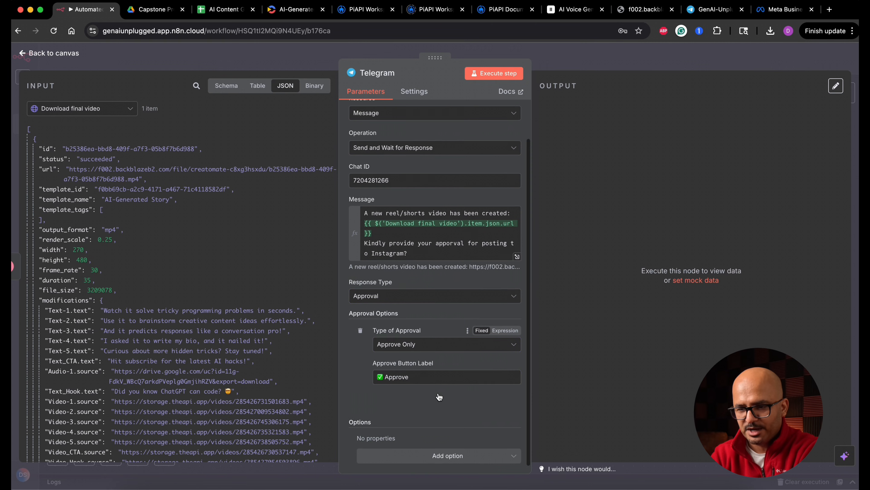
{"action": "left_click", "coordinate": [436, 343]}
{"action": "left_click", "coordinate": [427, 381]}
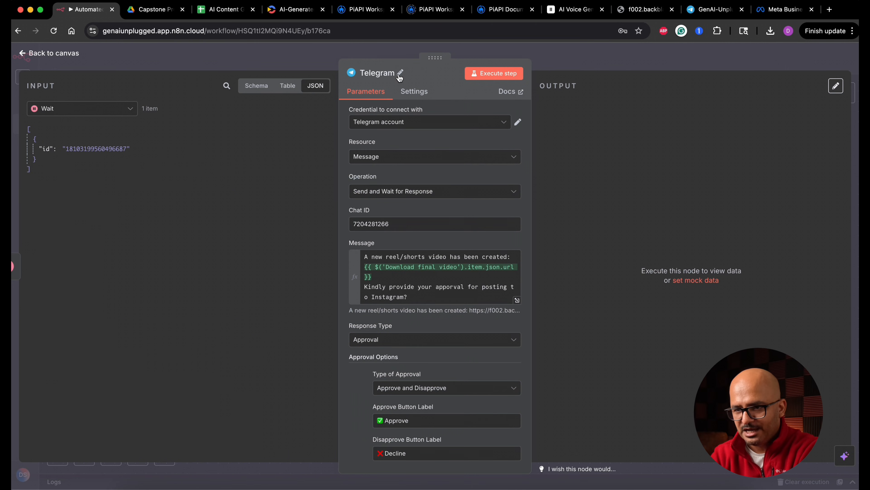
Rename the Telegram node to "Seek for Instagram approval".
{"action": "left_click", "coordinate": [400, 73]}
{"action": "double_click", "coordinate": [448, 70]}
{"action": "type", "text": "Seek for Instagram approval"}
{"action": "key", "text": "Return"}
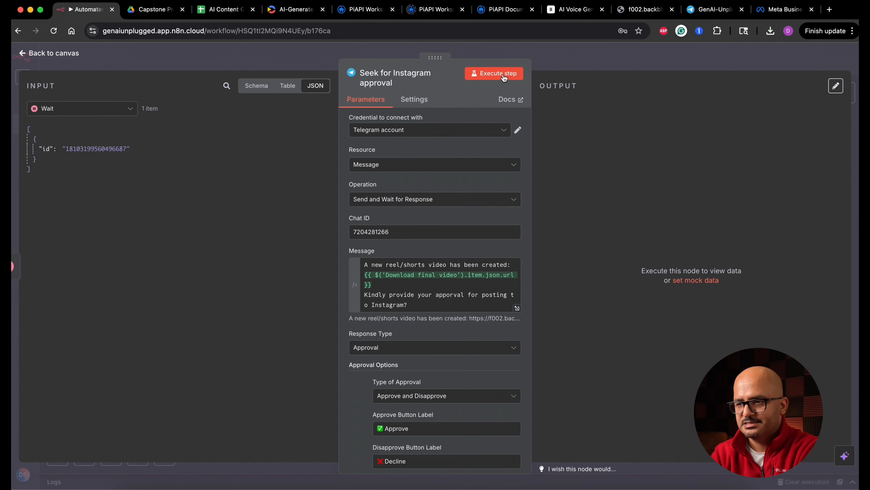
Execute the approval step, approve the request in the Telegram chat, and return to the n8n canvas.
{"action": "left_click", "coordinate": [503, 78]}
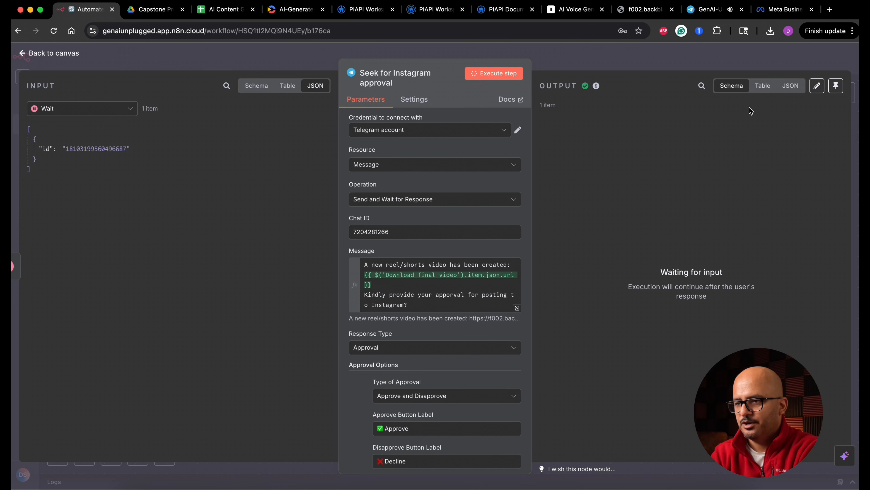
{"action": "left_click", "coordinate": [709, 10]}
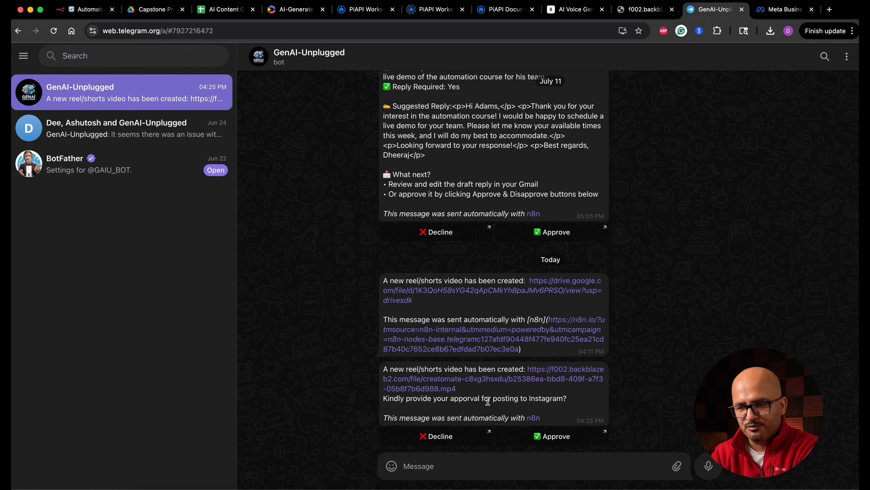
{"action": "left_click", "coordinate": [547, 438]}
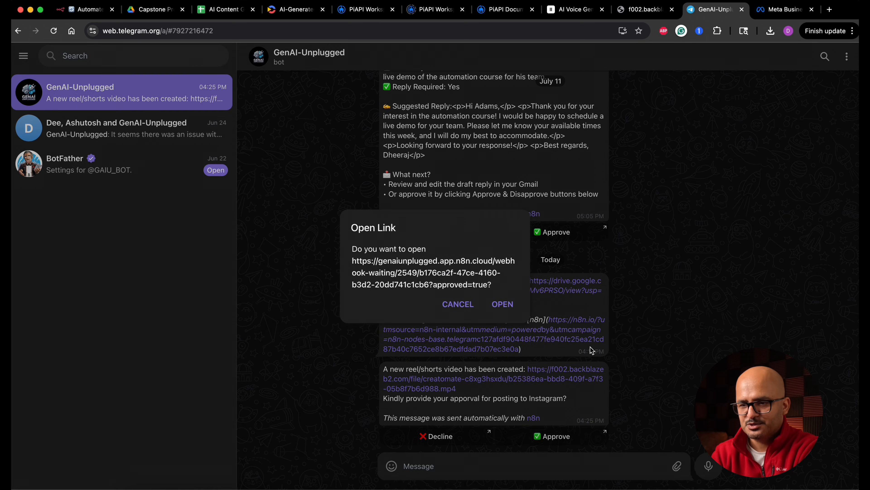
{"action": "left_click", "coordinate": [502, 304]}
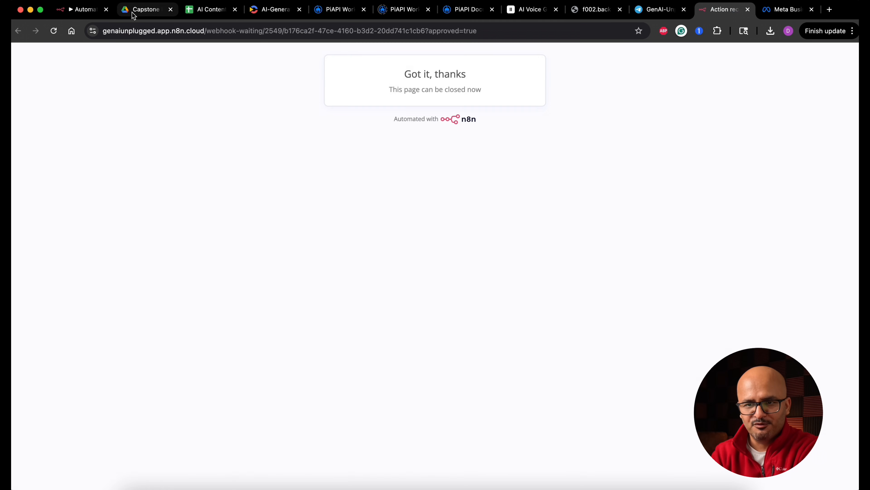
{"action": "left_click", "coordinate": [90, 11]}
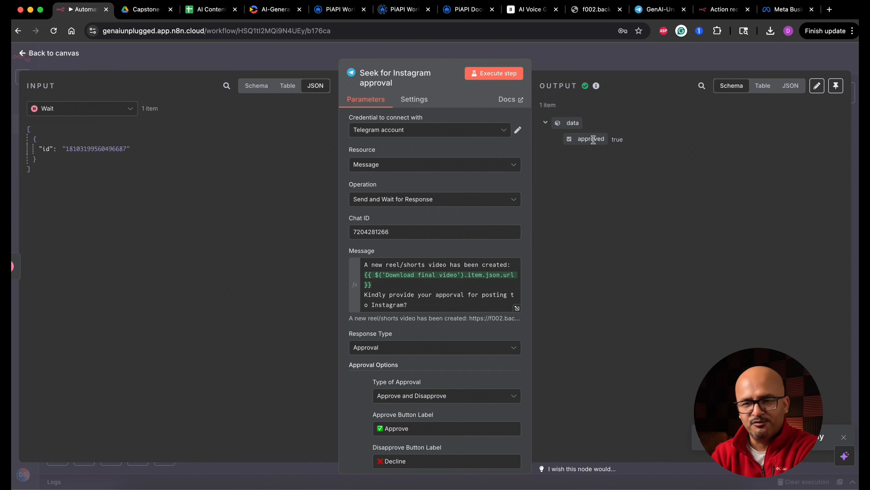
{"action": "left_click", "coordinate": [65, 54]}
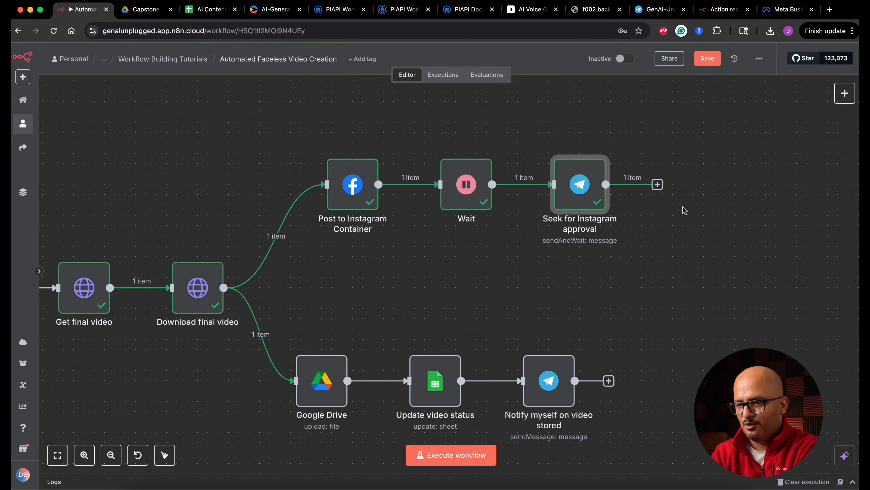
Add an If node after Seek for Instagram approval with the condition that data.approved is true.
{"action": "left_click", "coordinate": [658, 184]}
{"action": "type", "text": "if"}
{"action": "key", "text": "Return"}
{"action": "left_click_drag", "start_coordinate": [67, 157], "coordinate": [329, 134]}
{"action": "left_click", "coordinate": [460, 135]}
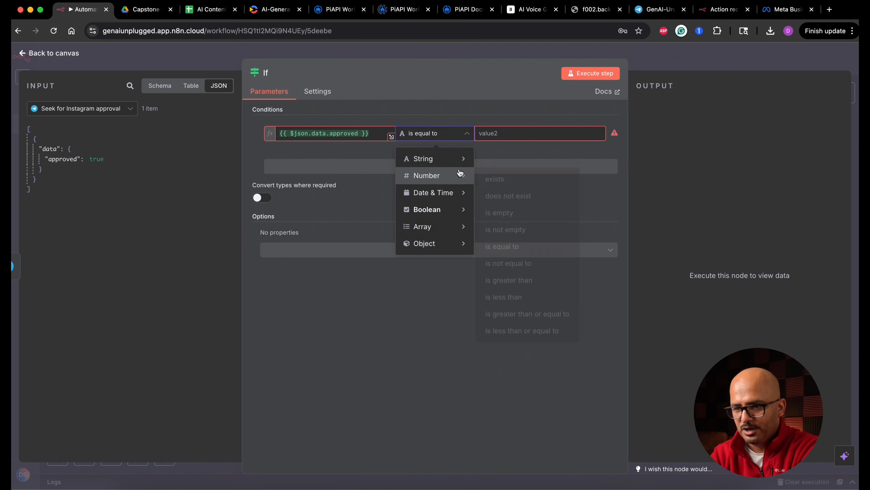
{"action": "mouse_move", "coordinate": [461, 209]}
{"action": "left_click", "coordinate": [530, 287]}
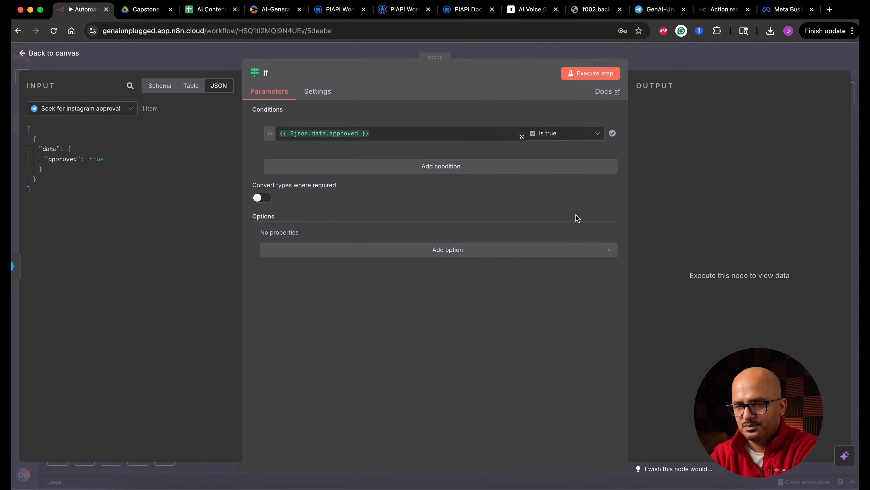
Rename the If node to "If Instagram Approved?", execute it and return to the canvas.
{"action": "left_click", "coordinate": [265, 72]}
{"action": "type", "text": "Instagram"}
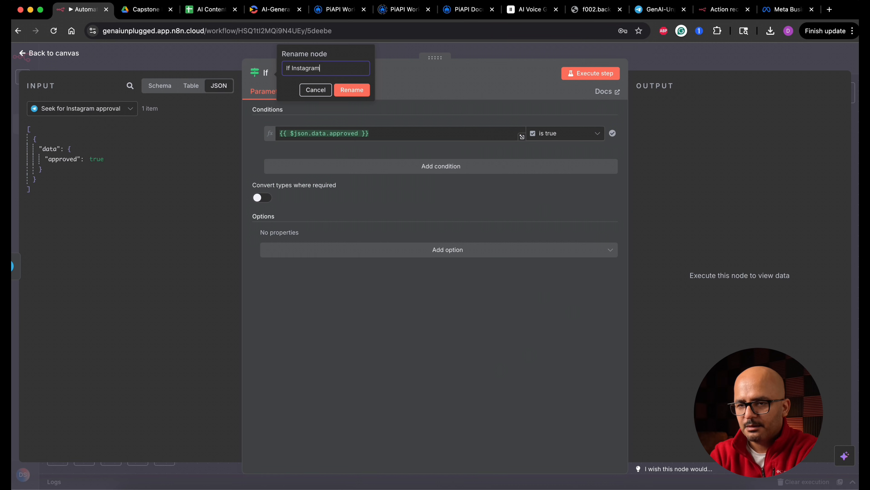
{"action": "type", "text": " Approved?"}
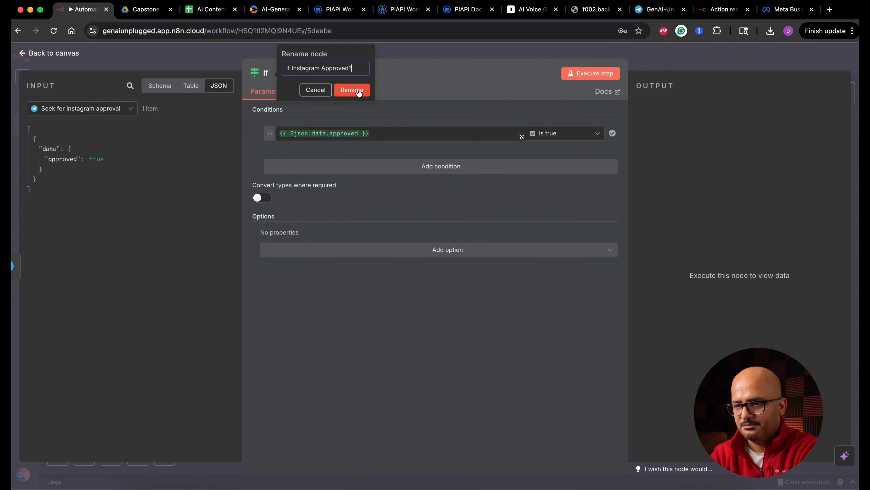
{"action": "key", "text": "Return"}
{"action": "left_click", "coordinate": [602, 75]}
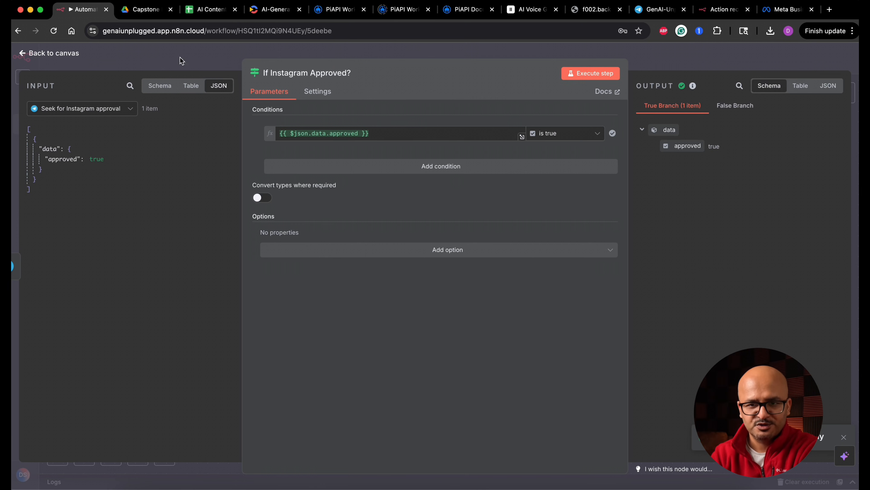
{"action": "left_click", "coordinate": [67, 55]}
Add a Facebook Graph API node to the true branch of If Instagram Approved?
{"action": "scroll", "coordinate": [506, 168], "scroll_direction": "right", "scroll_amount": 5}
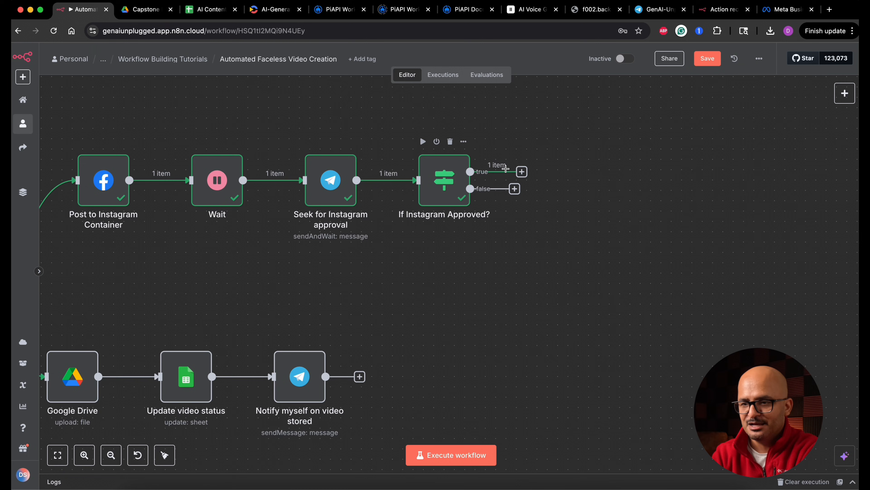
{"action": "left_click", "coordinate": [522, 171]}
{"action": "type", "text": "fac"}
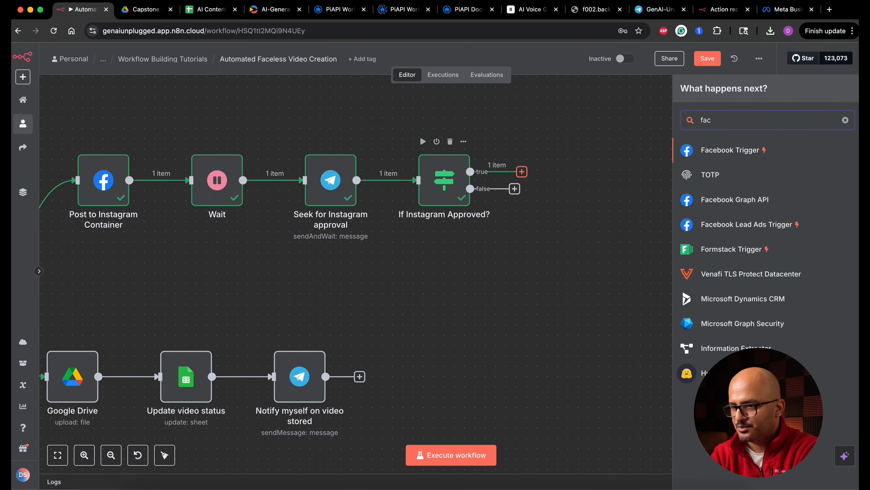
{"action": "left_click", "coordinate": [745, 205]}
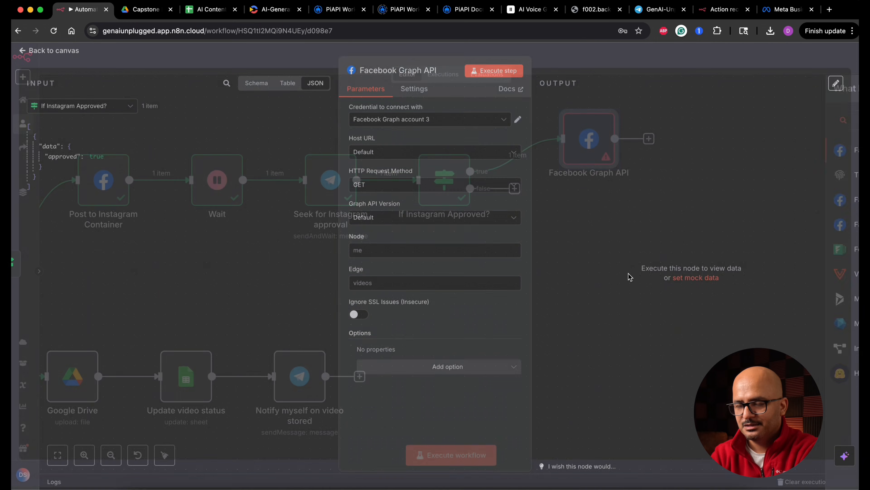
Set the credential to "Facebook Graph account - Long Term Token" and the Graph API Version to v22.0.
{"action": "left_click", "coordinate": [409, 124]}
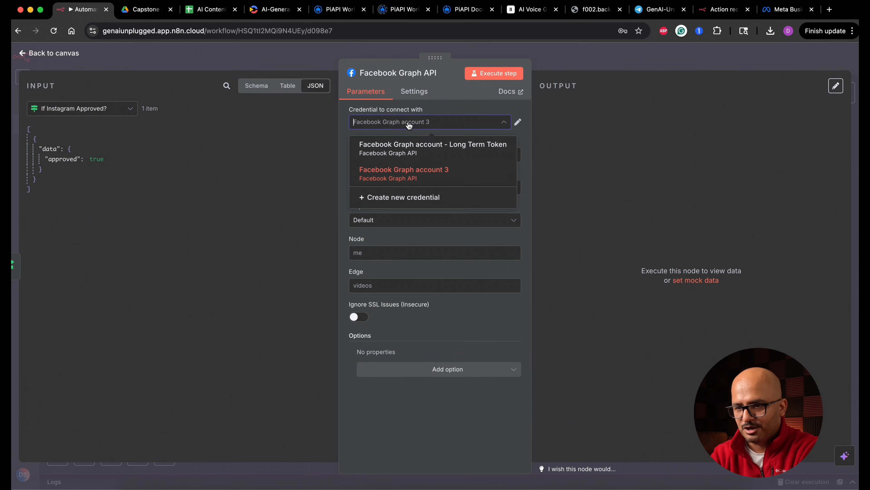
{"action": "left_click", "coordinate": [411, 149]}
{"action": "left_click", "coordinate": [414, 221]}
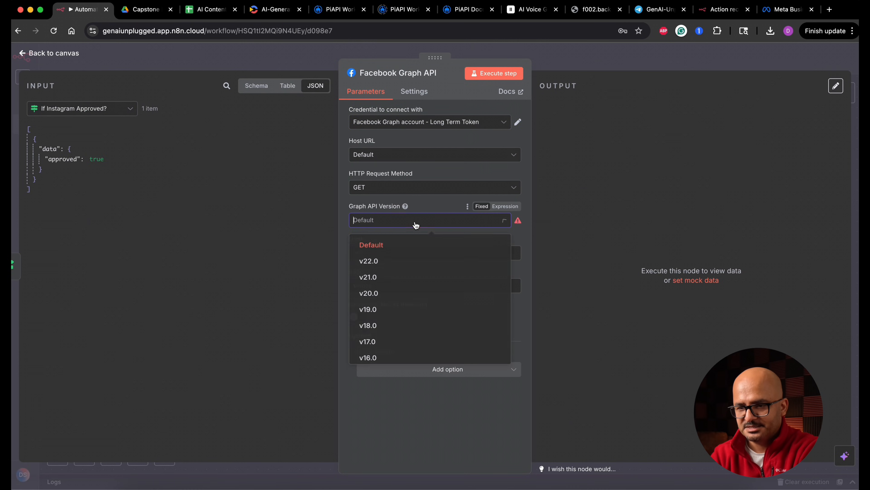
{"action": "left_click", "coordinate": [396, 264]}
Paste the Instagram account ID as the Node and set the Edge to media_publish.
{"action": "left_click", "coordinate": [421, 252]}
{"action": "key", "text": "super+v"}
{"action": "left_click", "coordinate": [394, 288]}
{"action": "type", "text": "med"}
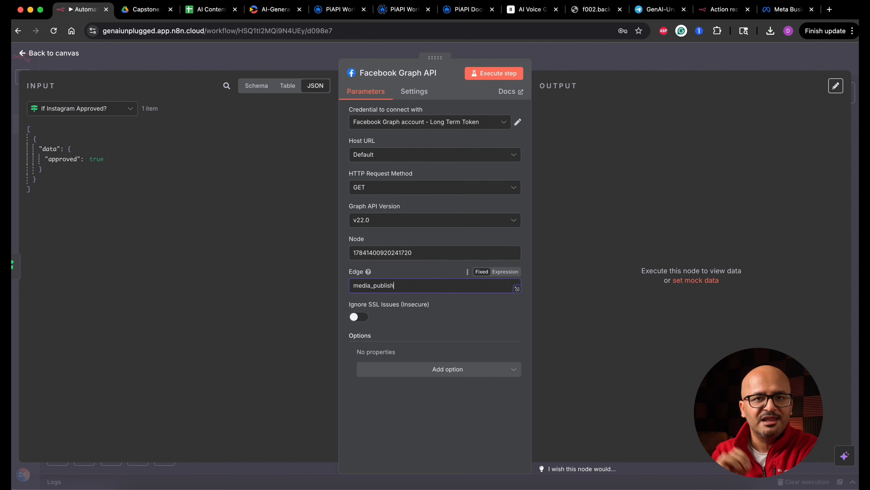
Add a query parameter creation_id whose value maps to the id output of Post to Instagram Container.
{"action": "left_click", "coordinate": [448, 373]}
{"action": "left_click", "coordinate": [418, 414]}
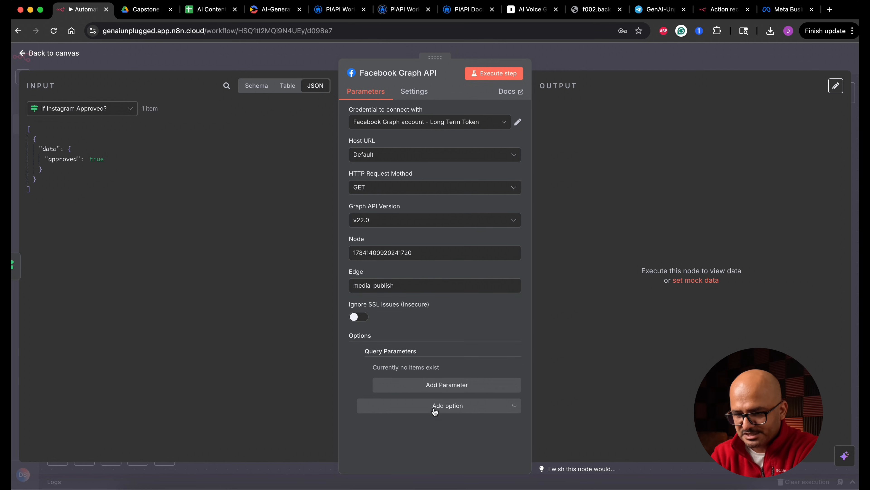
{"action": "left_click", "coordinate": [429, 386]}
{"action": "type", "text": "creation_id"}
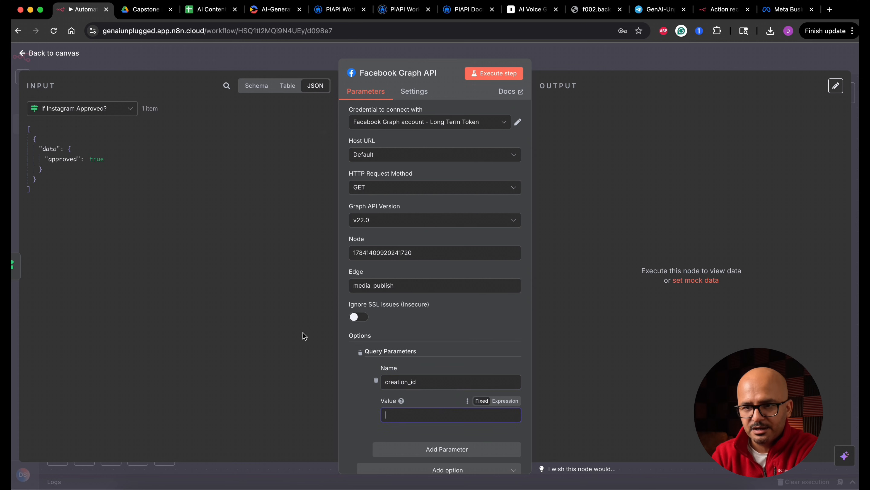
{"action": "left_click", "coordinate": [82, 108]}
{"action": "left_click", "coordinate": [120, 163]}
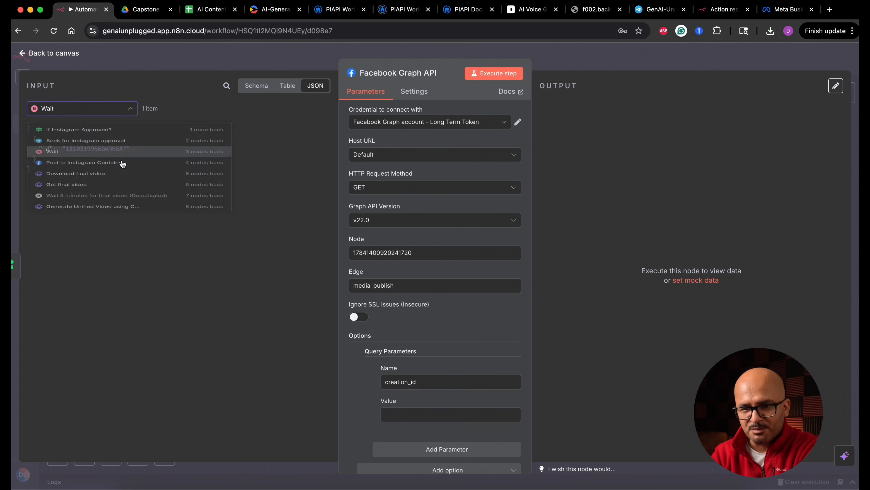
{"action": "left_click", "coordinate": [121, 109]}
{"action": "left_click", "coordinate": [109, 183]}
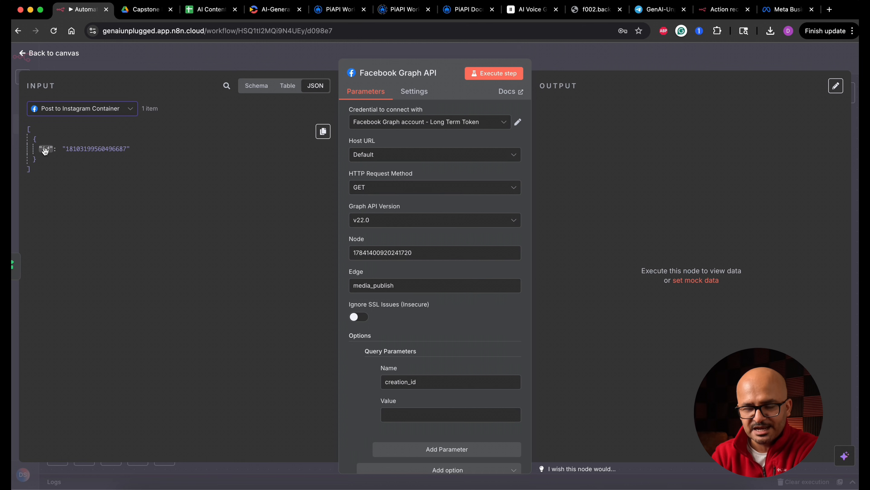
{"action": "left_click_drag", "start_coordinate": [45, 150], "coordinate": [409, 414]}
Rename the Facebook Graph API node to "Post approved video to Instagram".
{"action": "left_click", "coordinate": [440, 76]}
{"action": "triple_click", "coordinate": [490, 67]}
{"action": "type", "text": "P"}
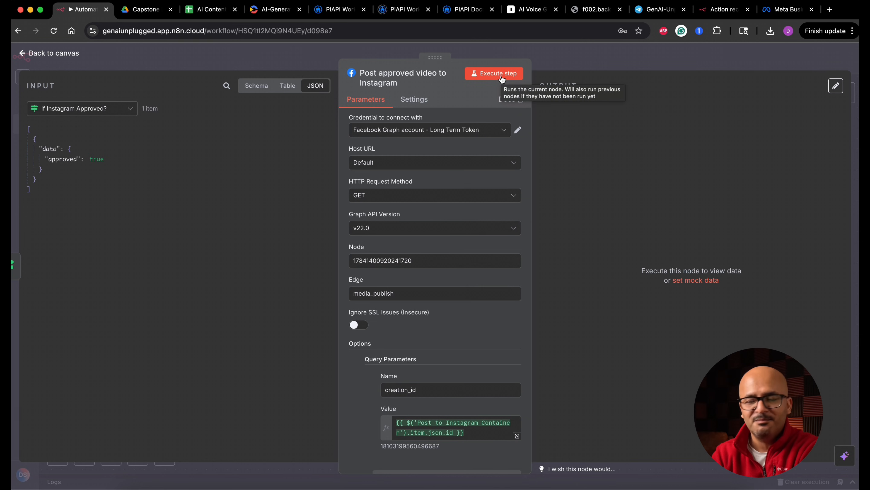
Open the Instagram account's reels page in a new tab, then execute the Instagram publishing node in the n8n workflow.
{"action": "left_click", "coordinate": [829, 9]}
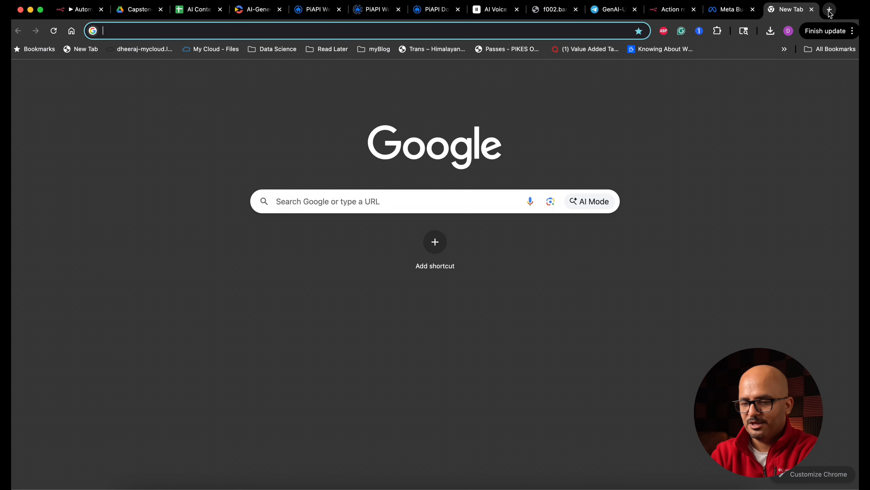
{"action": "type", "text": "instagram.com/devilonwheels/reels"}
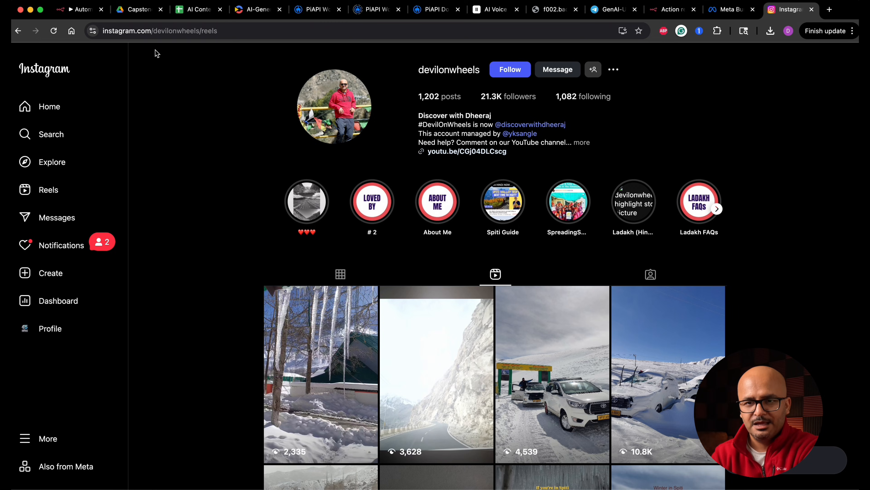
{"action": "left_click", "coordinate": [81, 12]}
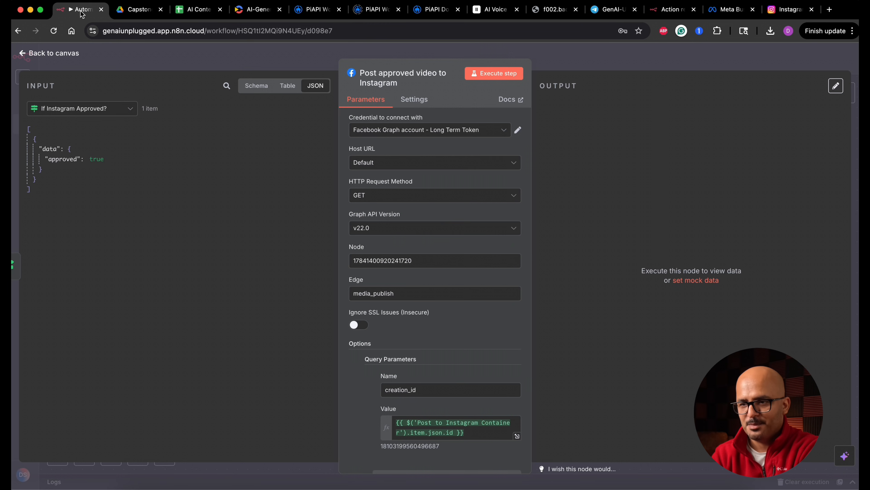
{"action": "left_click", "coordinate": [497, 74]}
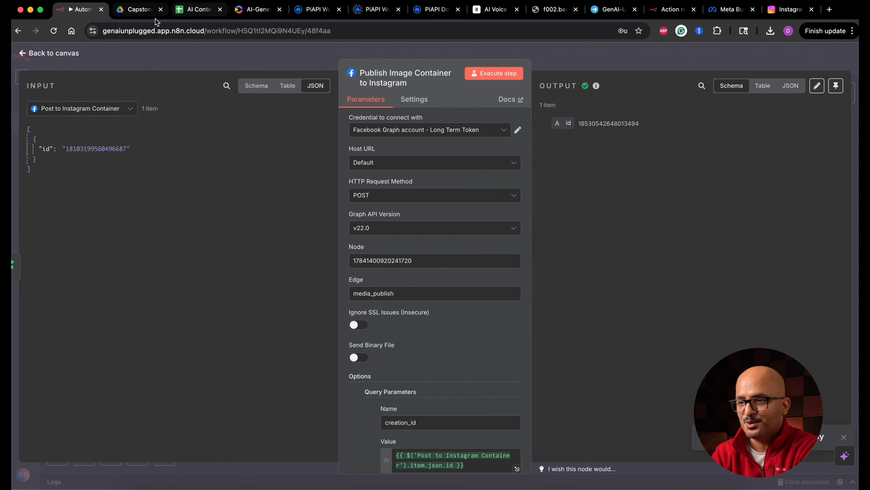
Reload the Instagram account's reels page, view the newest reel and its caption, and open the reel's options.
{"action": "left_click", "coordinate": [786, 14]}
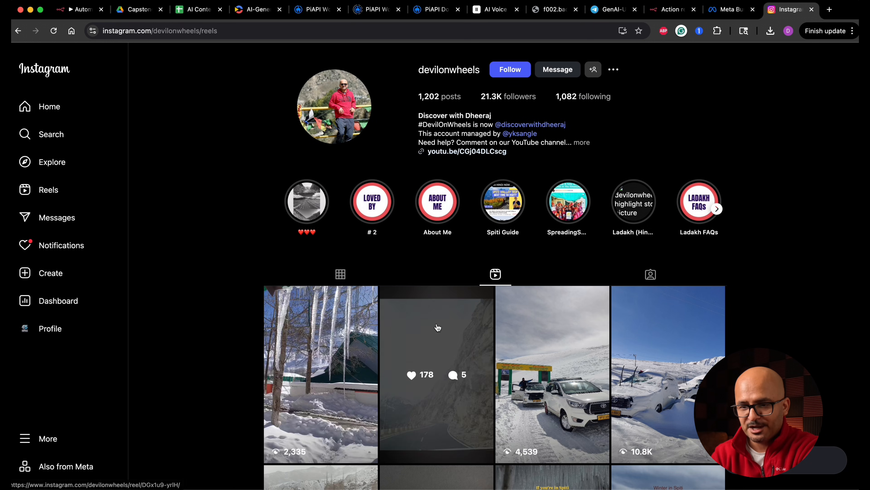
{"action": "left_click", "coordinate": [54, 30]}
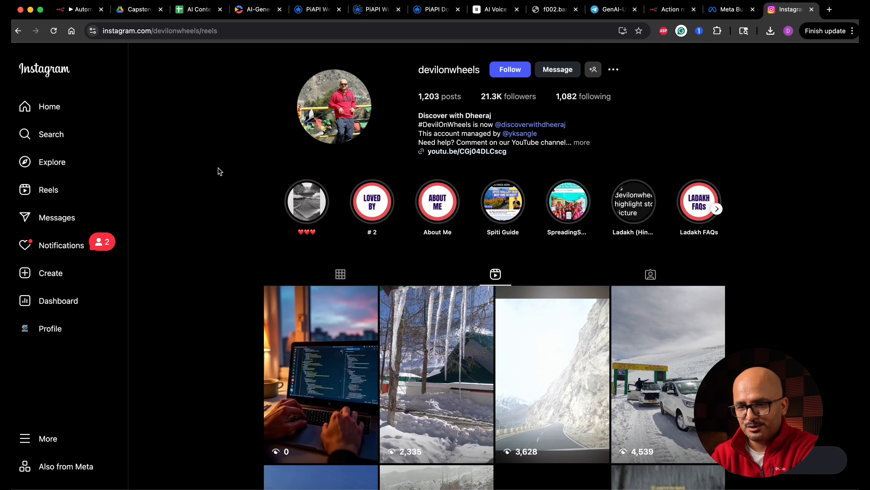
{"action": "left_click", "coordinate": [308, 376]}
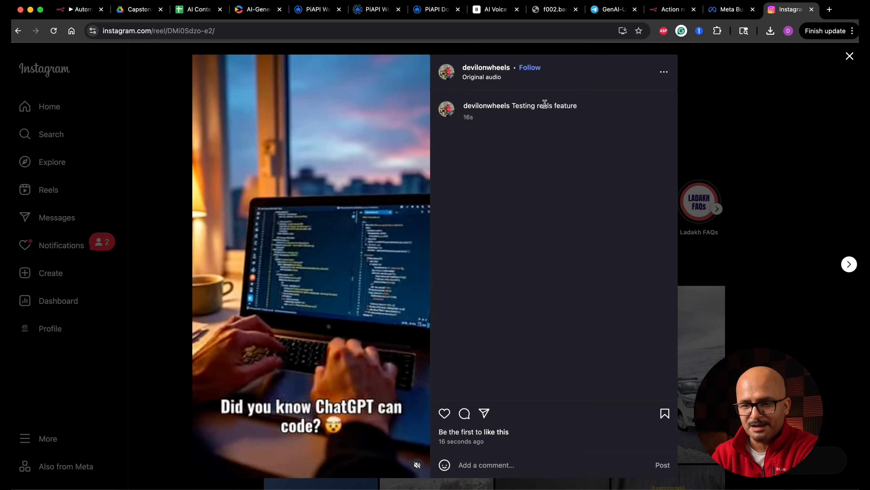
{"action": "left_click", "coordinate": [316, 393]}
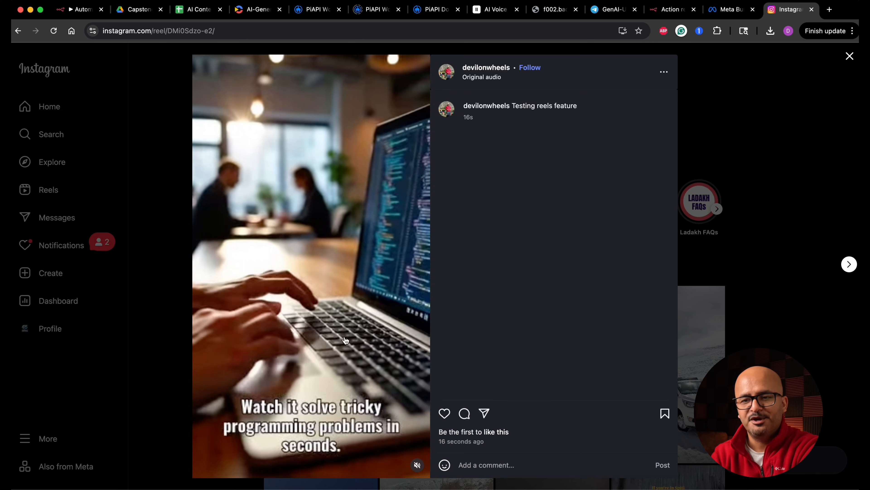
{"action": "left_click", "coordinate": [665, 72]}
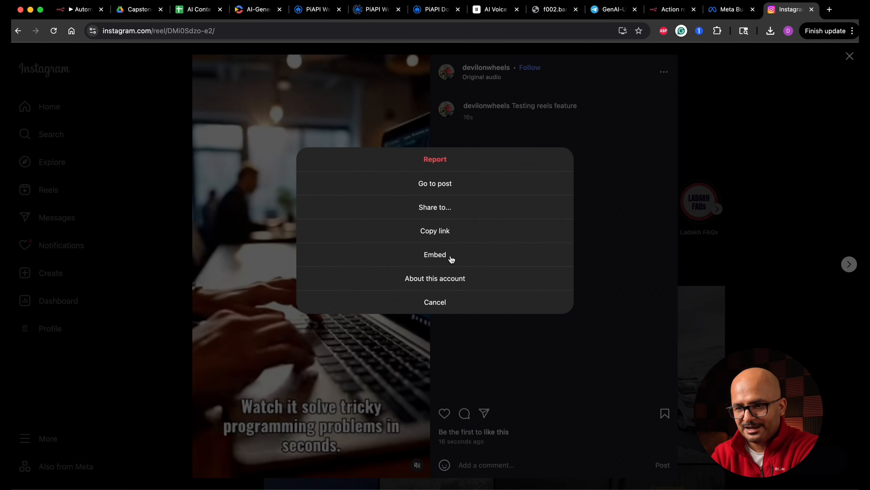
Return to the n8n canvas and move the Google Drive, Update video status and Notify myself on video stored nodes lower.
{"action": "left_click", "coordinate": [82, 10]}
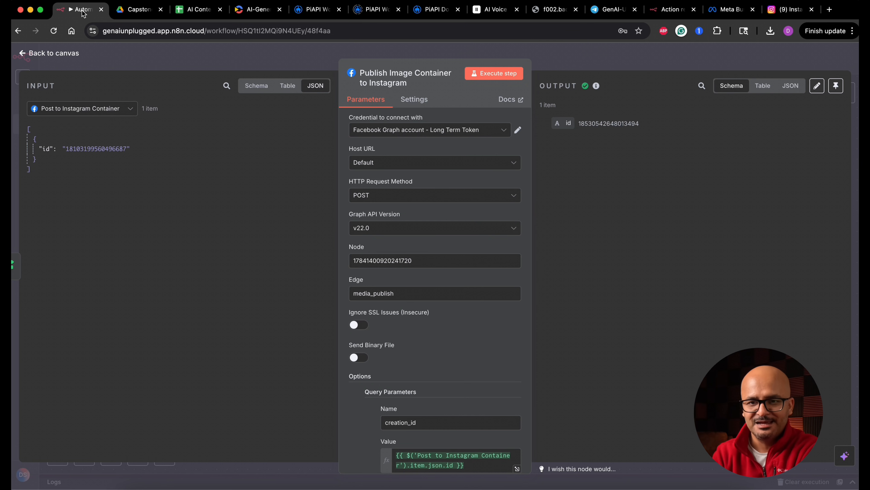
{"action": "left_click", "coordinate": [68, 56]}
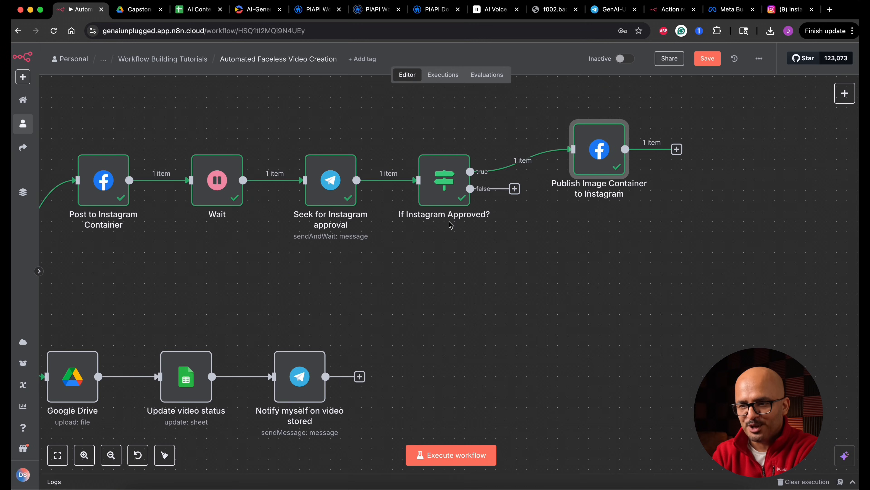
{"action": "scroll", "coordinate": [519, 279], "scroll_direction": "left", "scroll_amount": 10}
{"action": "scroll", "coordinate": [519, 279], "scroll_direction": "down", "scroll_amount": 3}
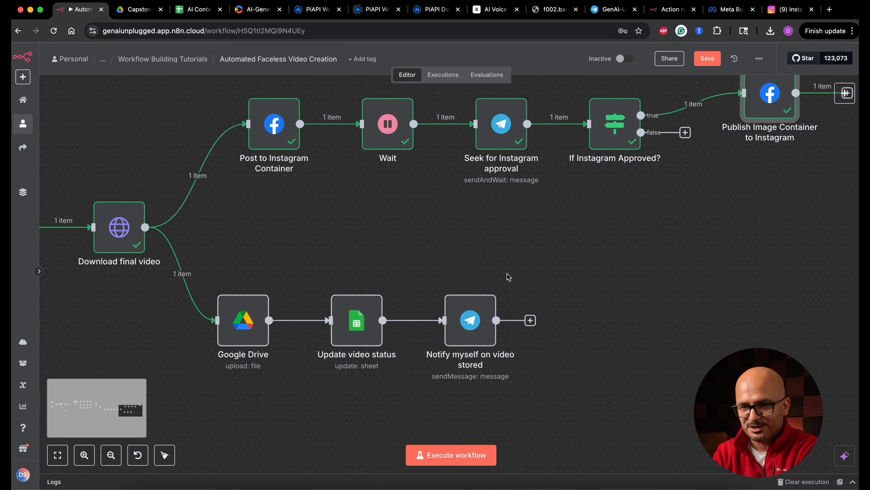
{"action": "left_click_drag", "start_coordinate": [211, 257], "coordinate": [542, 428]}
{"action": "left_click_drag", "start_coordinate": [473, 339], "coordinate": [491, 369]}
{"action": "left_click", "coordinate": [389, 269]}
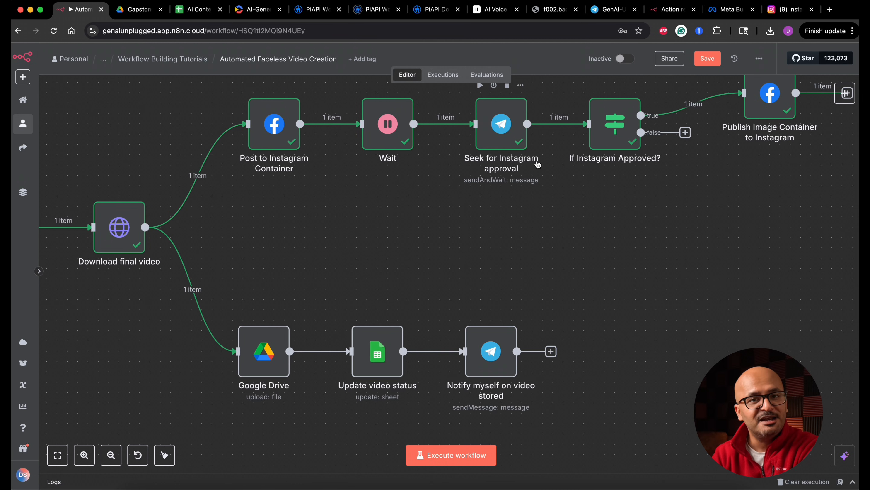
Duplicate the Seek for Instagram approval and If Instagram Approved? nodes between the two branches and connect Download final video to the copies.
{"action": "left_click_drag", "start_coordinate": [468, 228], "coordinate": [638, 89]}
{"action": "key", "text": "ctrl+v"}
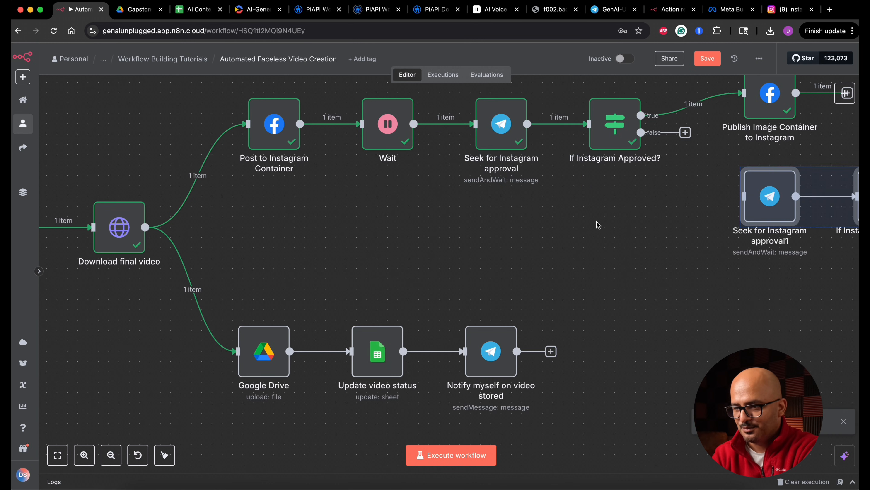
{"action": "left_click_drag", "start_coordinate": [765, 216], "coordinate": [341, 257]}
{"action": "left_click_drag", "start_coordinate": [145, 227], "coordinate": [337, 242]}
Open the copied Telegram approval node and rename it to "Seek for Youtube approval".
{"action": "left_click", "coordinate": [352, 249]}
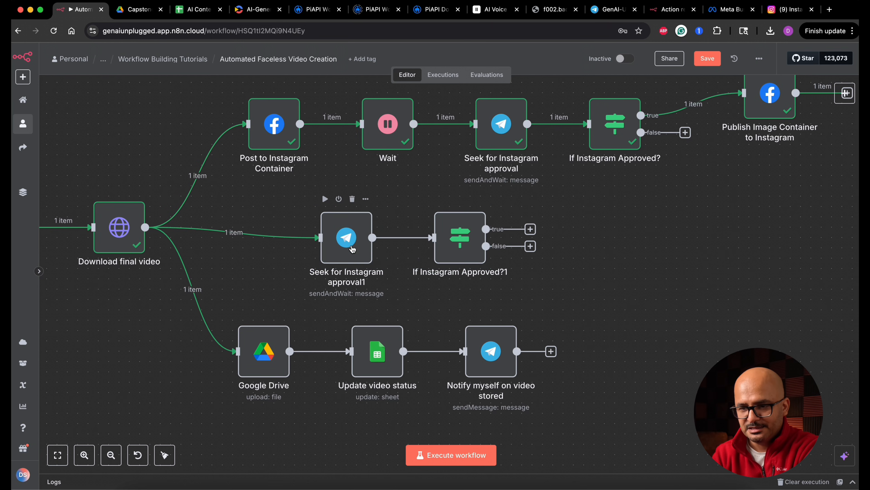
{"action": "double_click", "coordinate": [352, 249]}
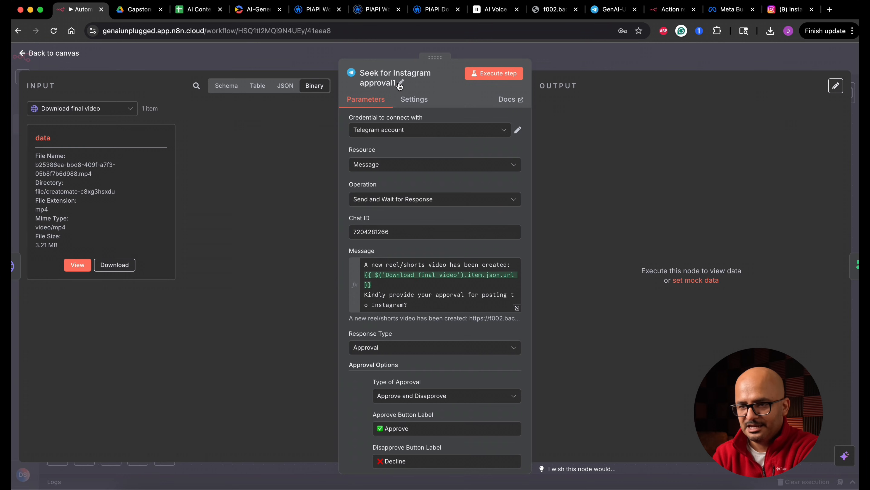
{"action": "left_click", "coordinate": [401, 82]}
{"action": "double_click", "coordinate": [514, 73]}
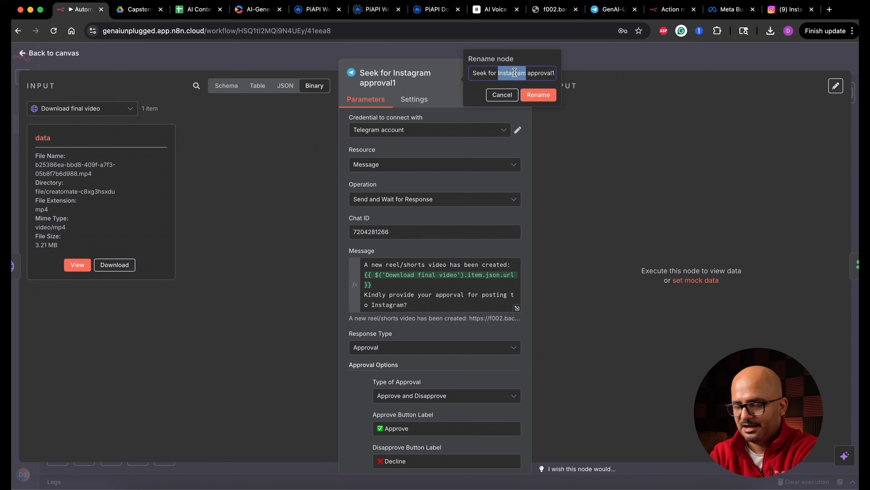
{"action": "type", "text": "You"}
{"action": "type", "text": "tube"}
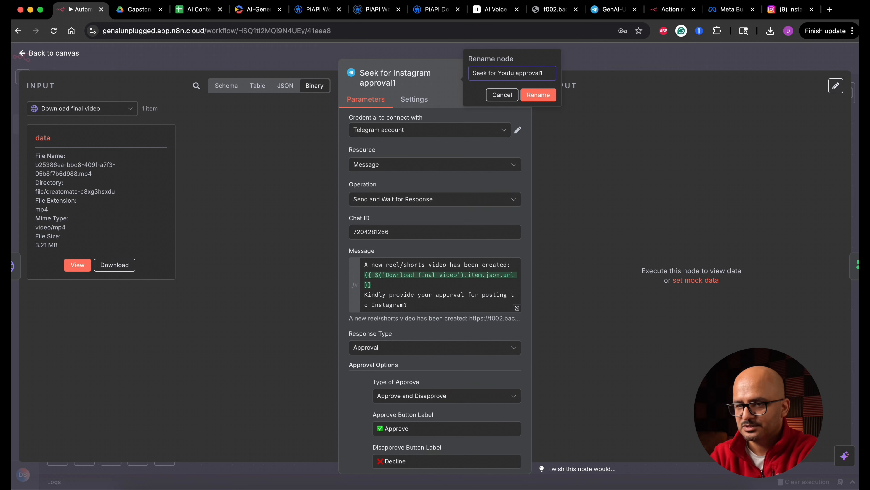
{"action": "key", "text": "Return"}
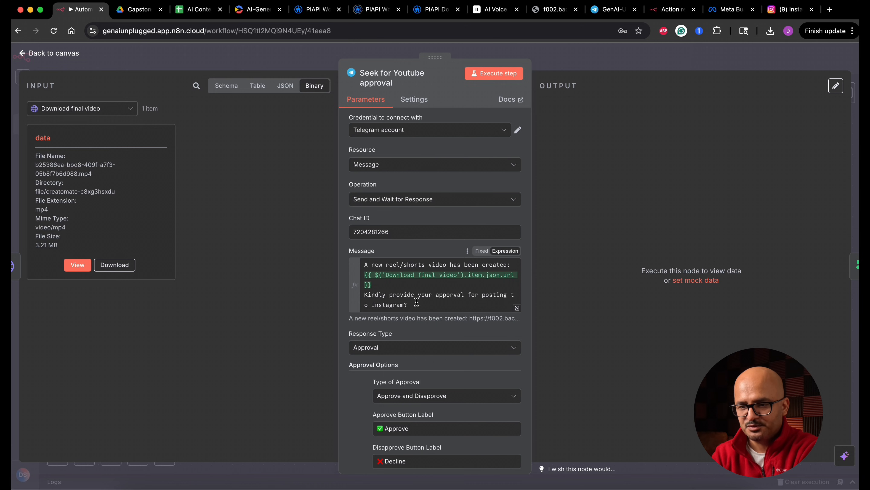
Replace Instagram with Youtube in the approval message's question and execute the node.
{"action": "double_click", "coordinate": [388, 304]}
{"action": "type", "text": "Youtube"}
{"action": "scroll", "coordinate": [390, 381], "scroll_direction": "down", "scroll_amount": 3}
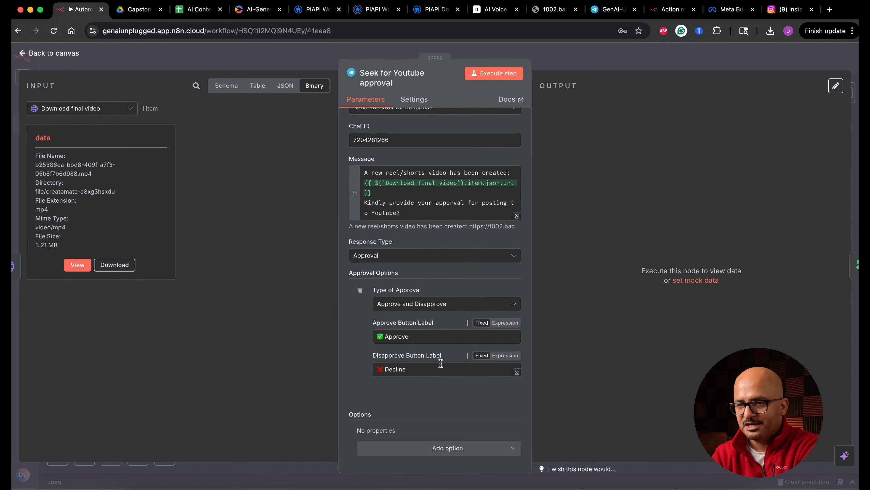
{"action": "left_click", "coordinate": [503, 75]}
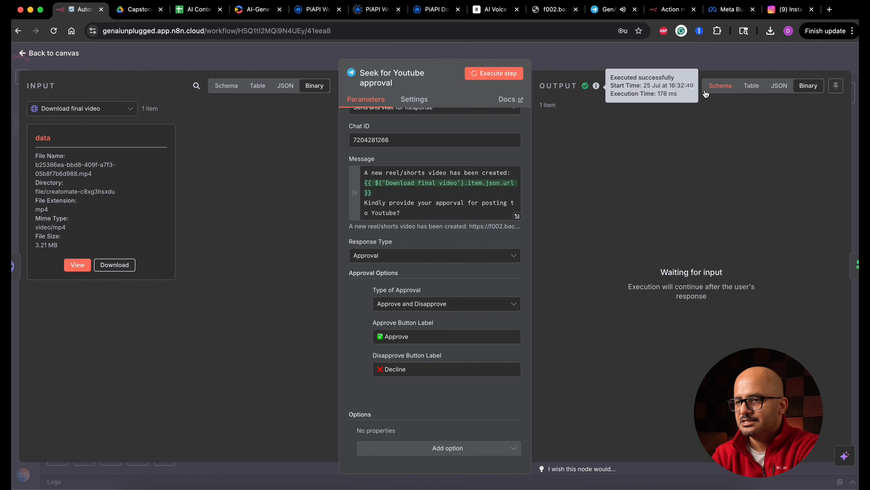
Check the YouTube approval message in the GenAI-Unplugged Telegram chat, then return to the n8n canvas.
{"action": "left_click", "coordinate": [611, 13]}
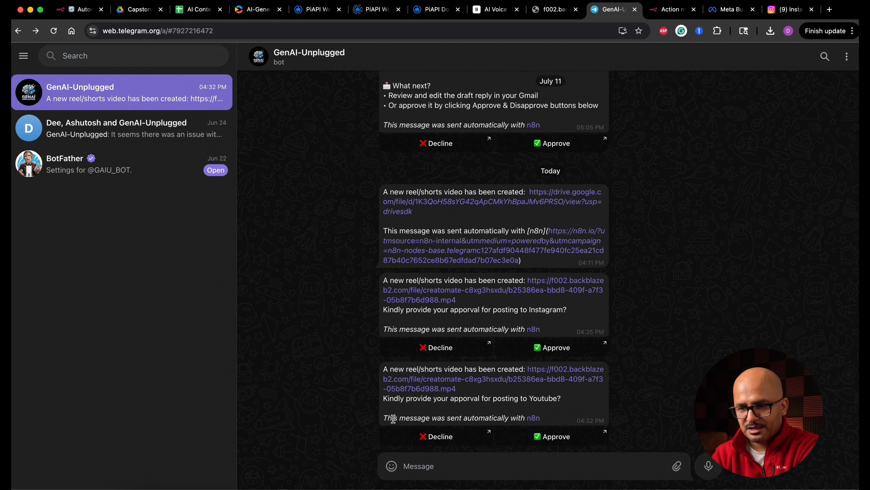
{"action": "triple_click", "coordinate": [541, 399]}
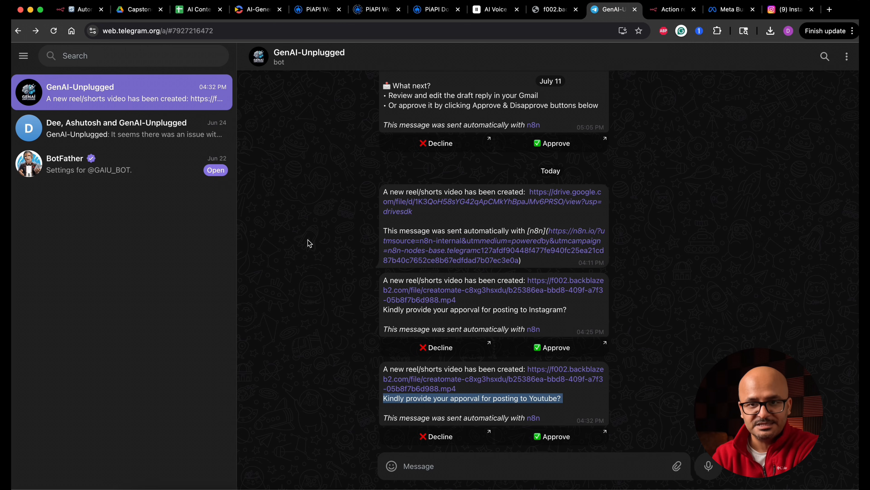
{"action": "left_click", "coordinate": [79, 9]}
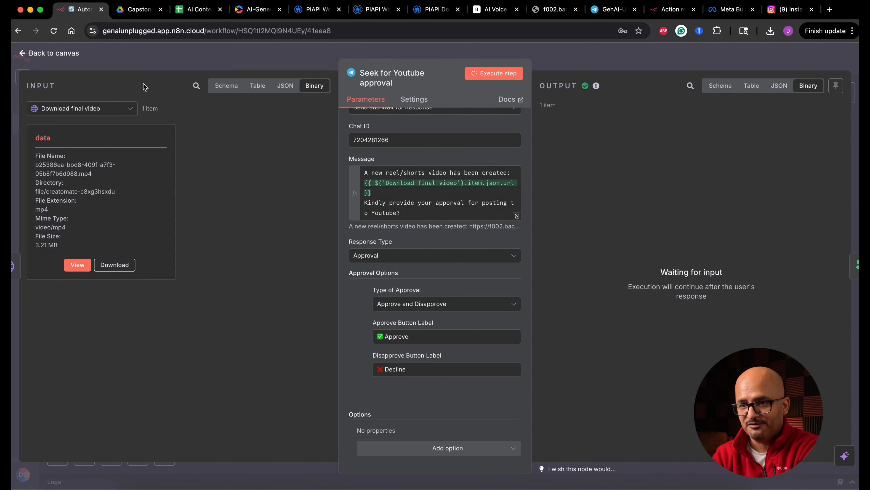
{"action": "left_click", "coordinate": [67, 54]}
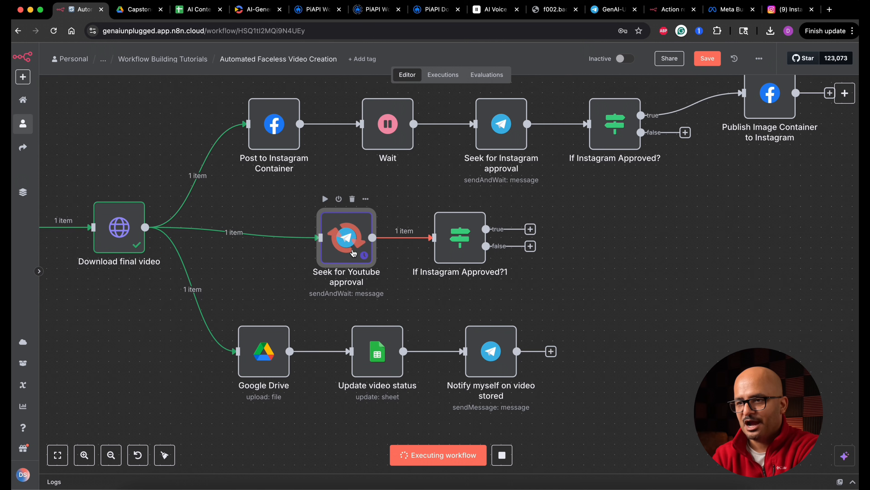
Approve the YouTube posting request in the Telegram chat, open its confirmation link and close the resulting tab.
{"action": "left_click", "coordinate": [618, 12]}
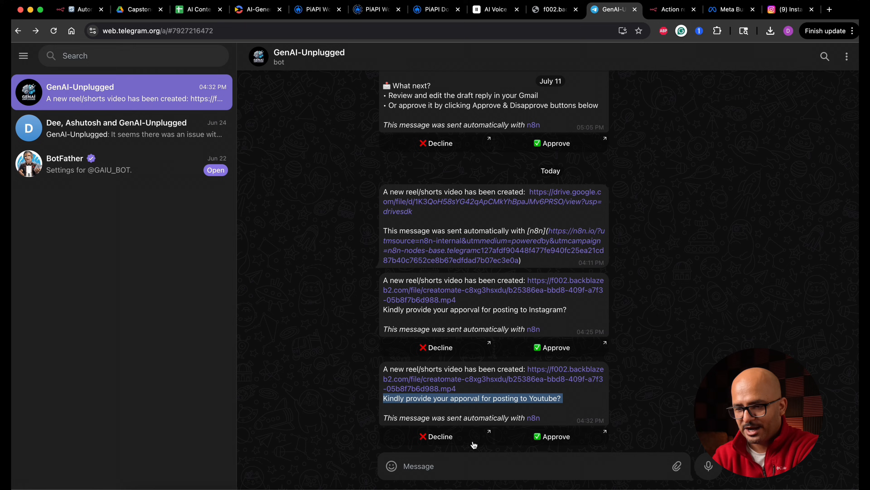
{"action": "left_click", "coordinate": [555, 437]}
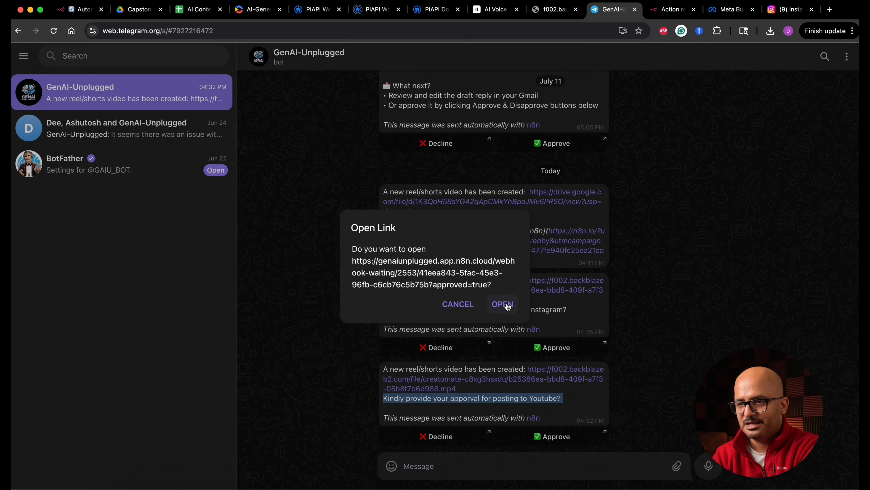
{"action": "left_click", "coordinate": [507, 306]}
{"action": "left_click", "coordinate": [645, 10]}
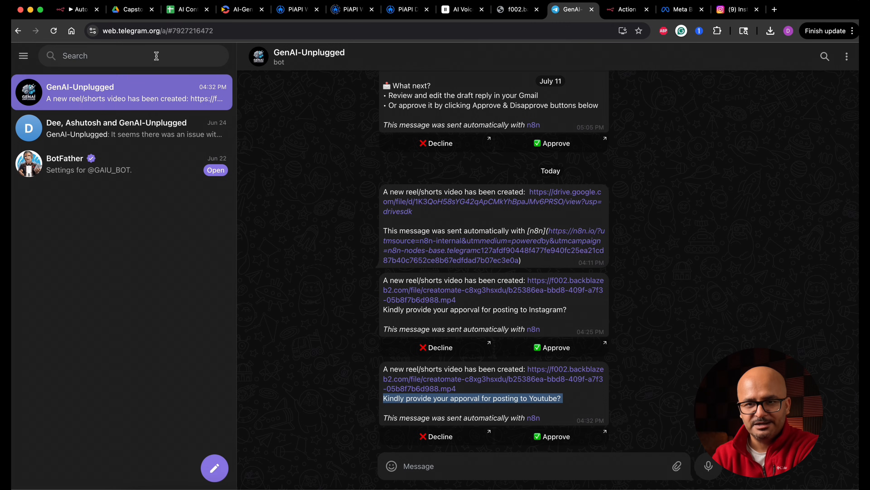
Return to the n8n workflow, rename the copied If node after the YouTube approval to "If Youtube Approved?" and execute it.
{"action": "left_click", "coordinate": [85, 10]}
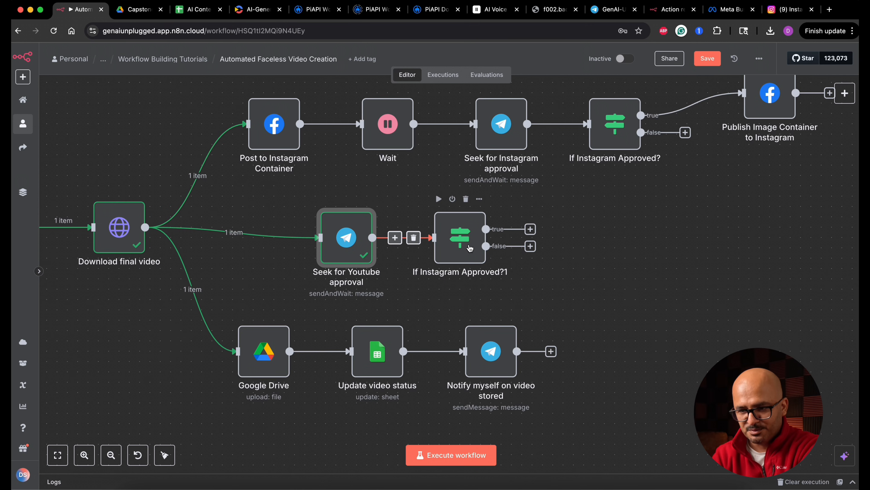
{"action": "double_click", "coordinate": [460, 237]}
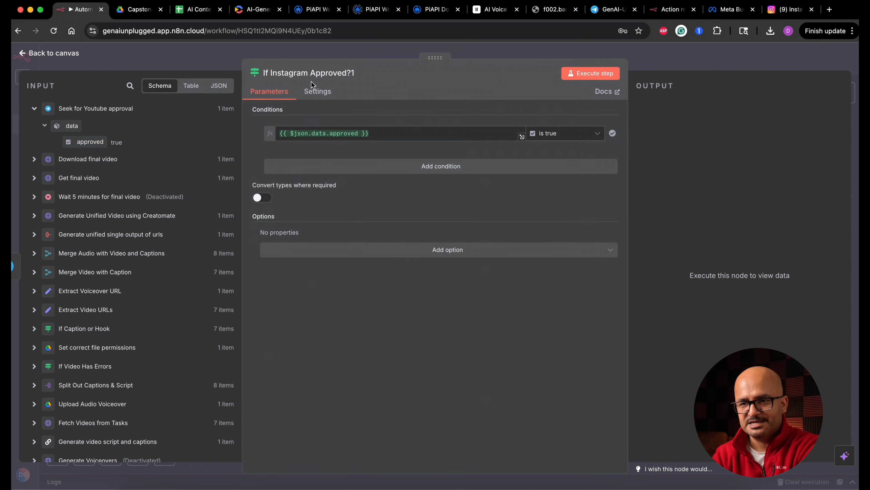
{"action": "left_click", "coordinate": [358, 75]}
{"action": "double_click", "coordinate": [390, 68]}
{"action": "type", "text": "Youtube"}
{"action": "key", "text": "End"}
{"action": "key", "text": "BackSpace"}
{"action": "left_click", "coordinate": [445, 91]}
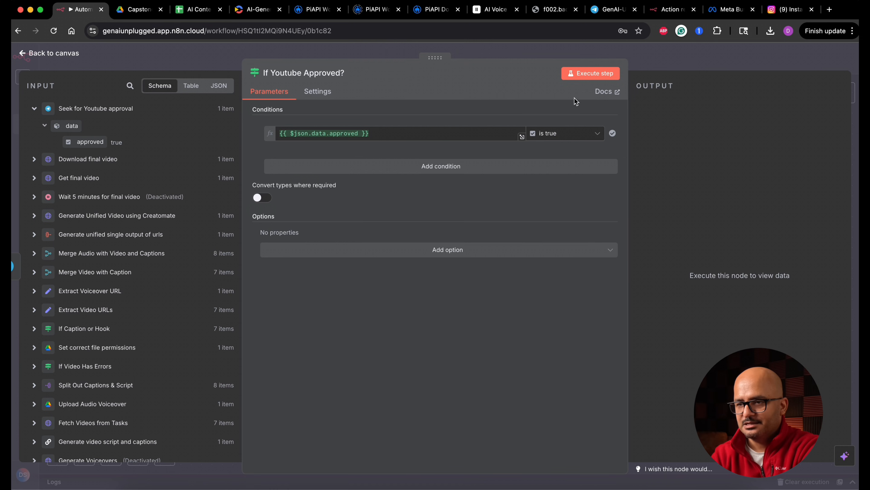
{"action": "left_click", "coordinate": [592, 74]}
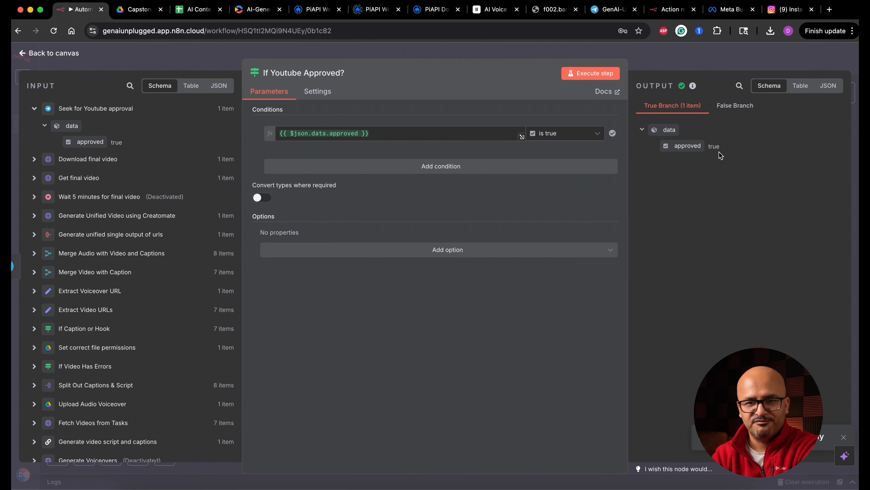
{"action": "left_click", "coordinate": [64, 54]}
Add a YouTube node with the video upload action to the true branch of "If Youtube Approved?".
{"action": "scroll", "coordinate": [284, 243], "scroll_direction": "right", "scroll_amount": 7}
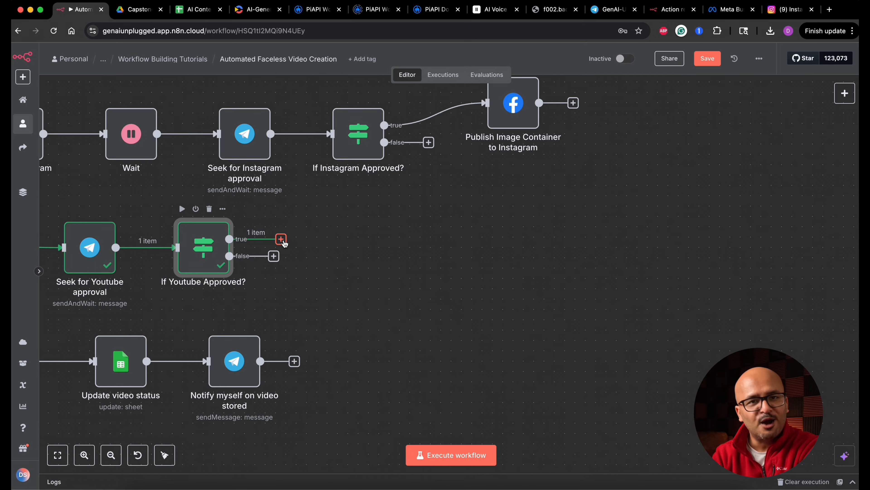
{"action": "left_click", "coordinate": [281, 239]}
{"action": "type", "text": "y"}
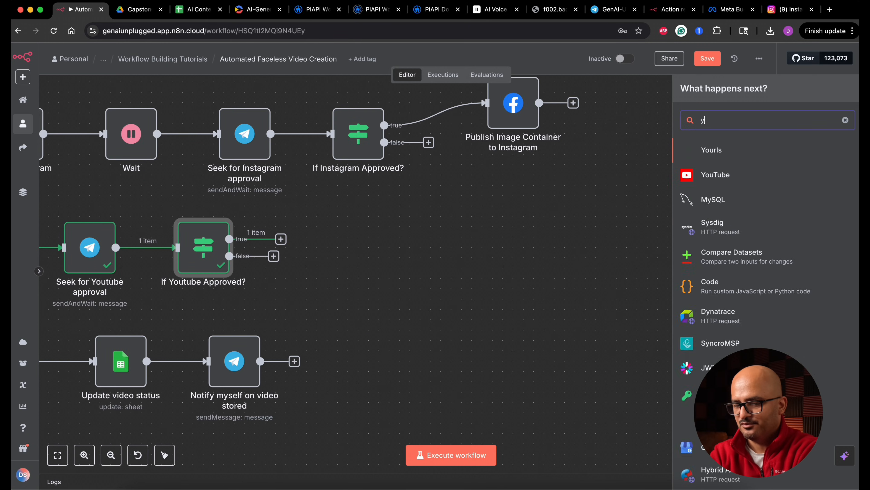
{"action": "type", "text": "out"}
{"action": "left_click", "coordinate": [722, 155]}
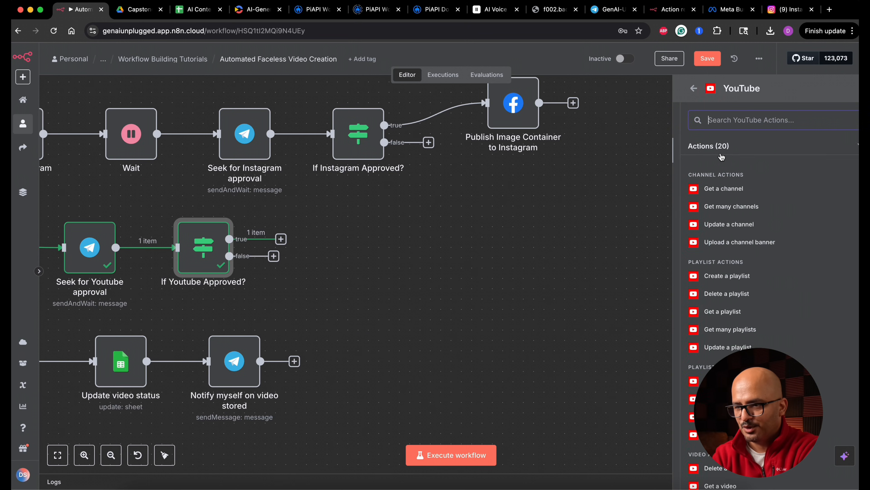
{"action": "scroll", "coordinate": [718, 319], "scroll_direction": "down", "scroll_amount": 5}
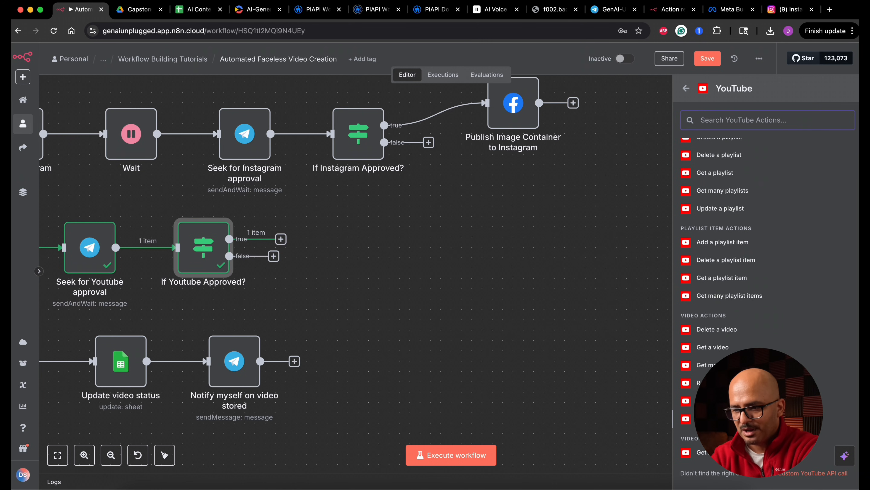
{"action": "left_click", "coordinate": [687, 418]}
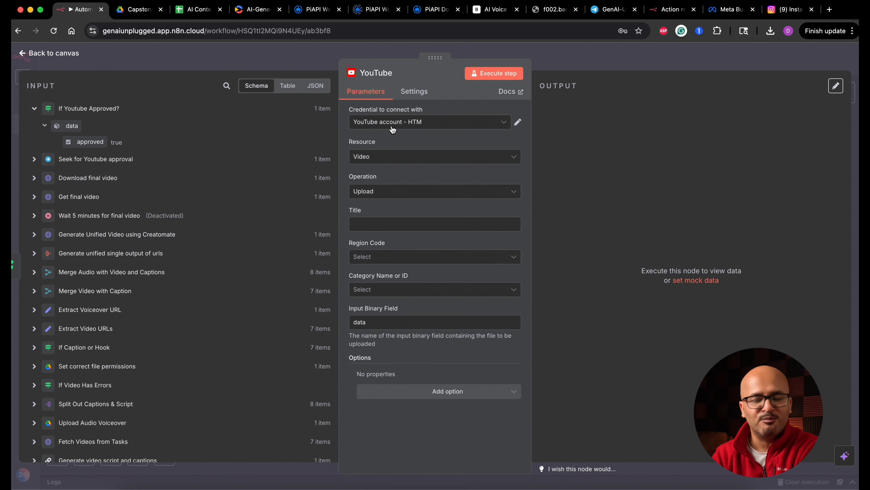
Open the choice of credentials for the YouTube upload node.
{"action": "left_click", "coordinate": [427, 127]}
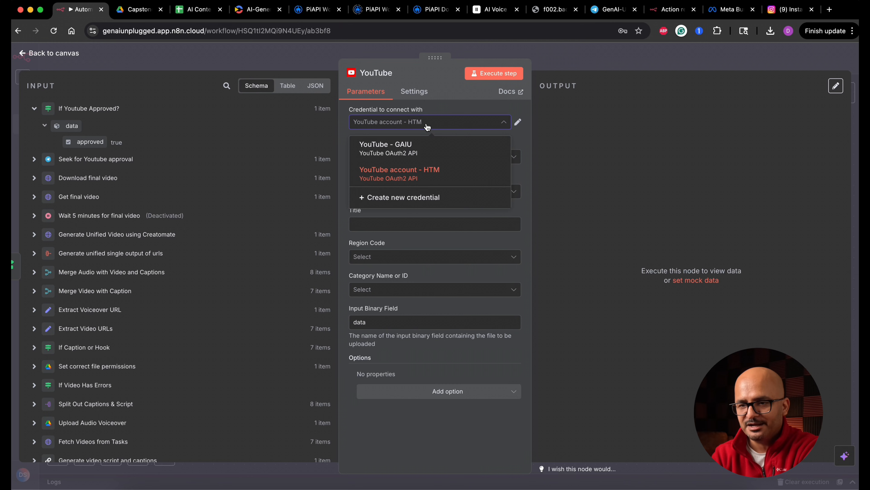
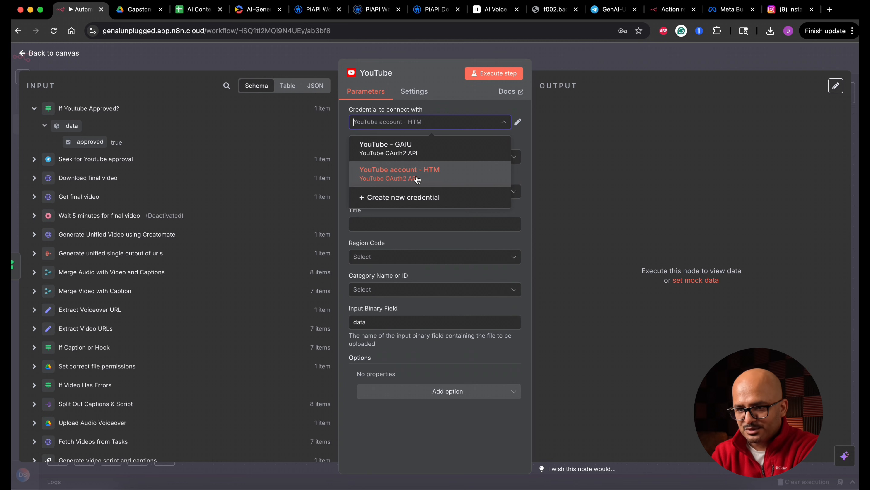
Use the "YouTube account - HTM" credential for the upload node and set the title to "New video from n8n".
{"action": "left_click", "coordinate": [415, 181]}
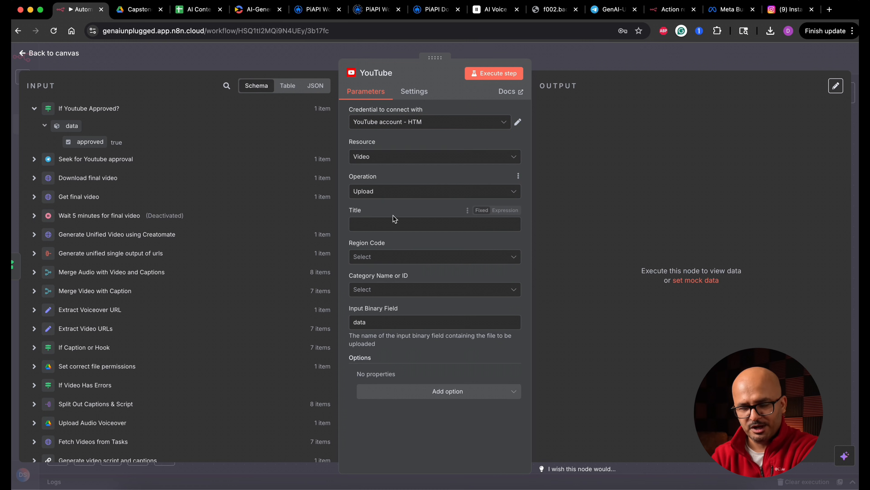
{"action": "left_click", "coordinate": [385, 226]}
{"action": "scroll", "coordinate": [102, 403], "scroll_direction": "down", "scroll_amount": 5}
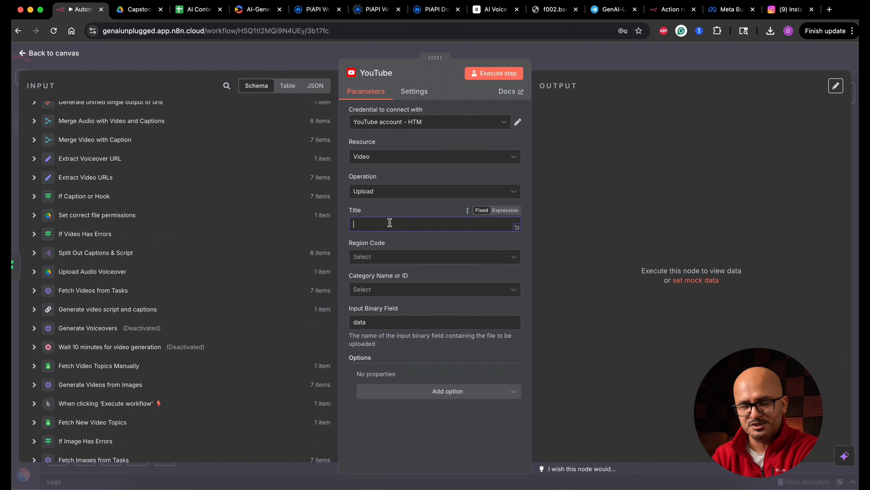
{"action": "scroll", "coordinate": [171, 231], "scroll_direction": "up", "scroll_amount": 5}
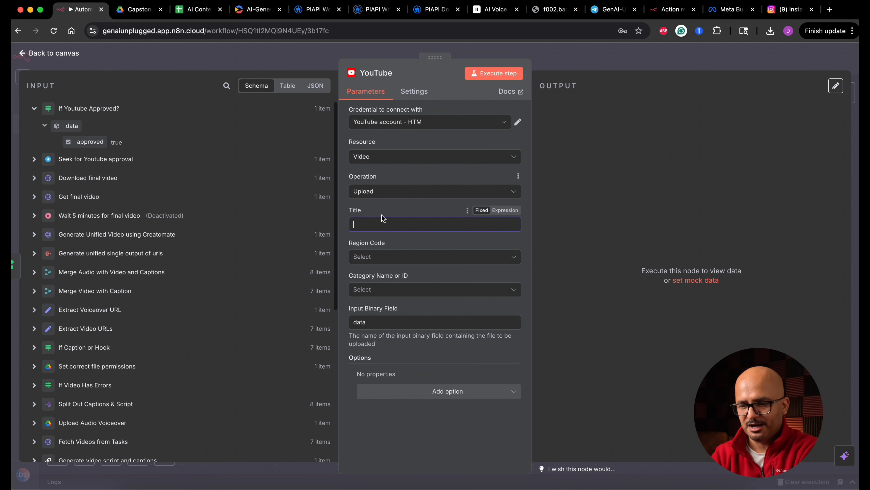
{"action": "type", "text": "New video from n8n"}
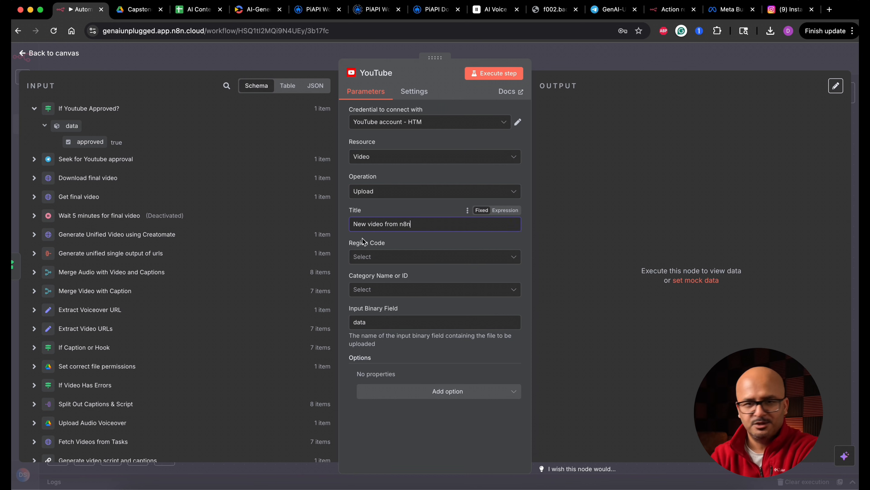
Set the region code to United States of America (the) - US and the category to Science & Technology for the YouTube upload.
{"action": "left_click", "coordinate": [364, 256]}
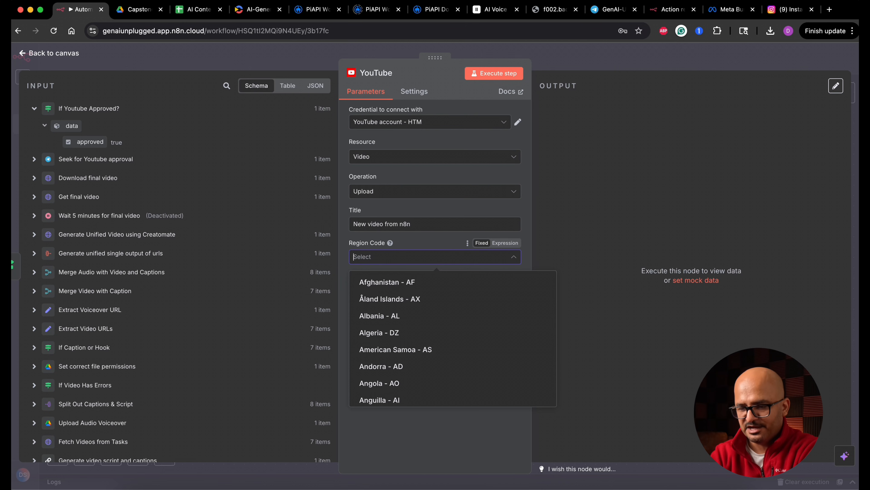
{"action": "type", "text": "unit"}
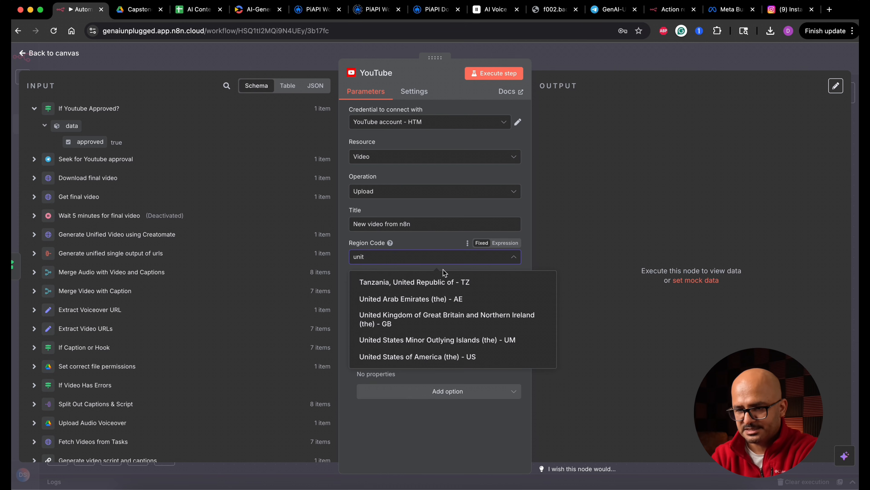
{"action": "left_click", "coordinate": [418, 357]}
{"action": "left_click", "coordinate": [410, 289]}
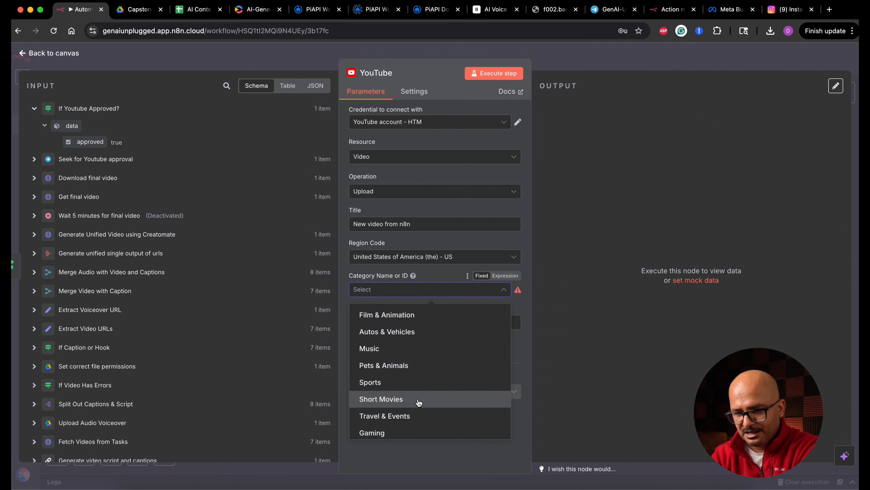
{"action": "scroll", "coordinate": [414, 433], "scroll_direction": "down", "scroll_amount": 3}
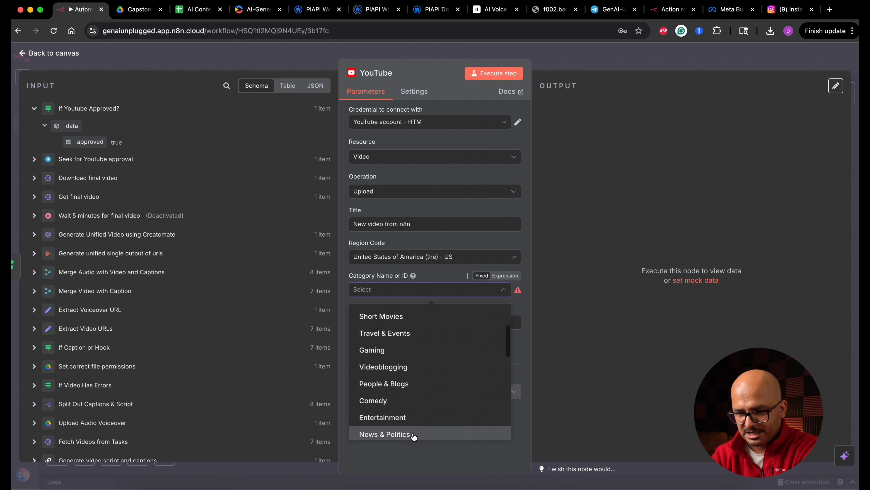
{"action": "scroll", "coordinate": [428, 415], "scroll_direction": "down", "scroll_amount": 4}
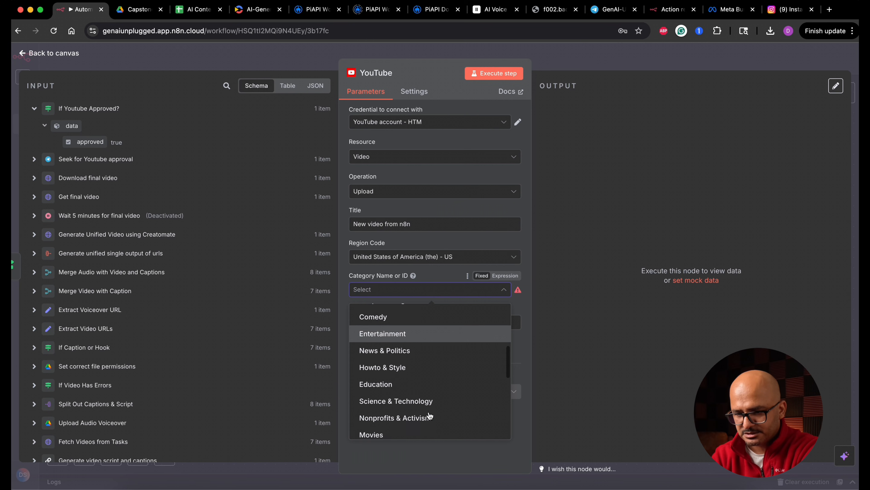
{"action": "left_click", "coordinate": [428, 365]}
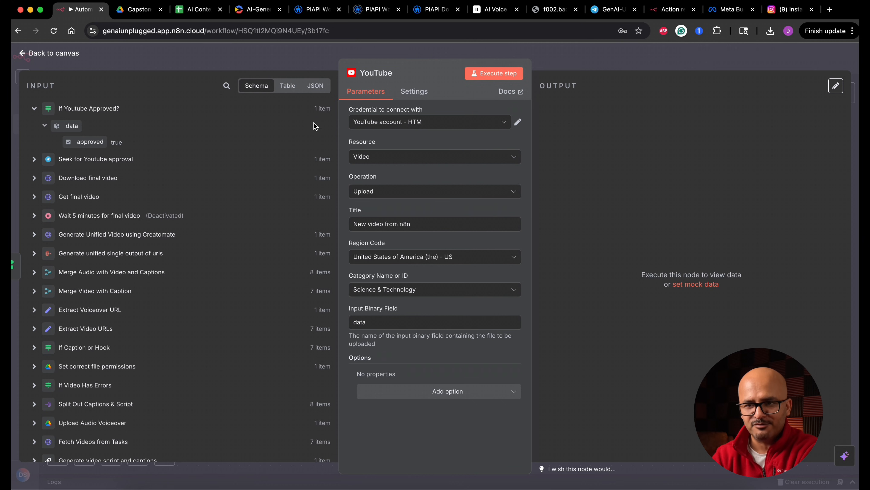
{"action": "left_click", "coordinate": [54, 53]}
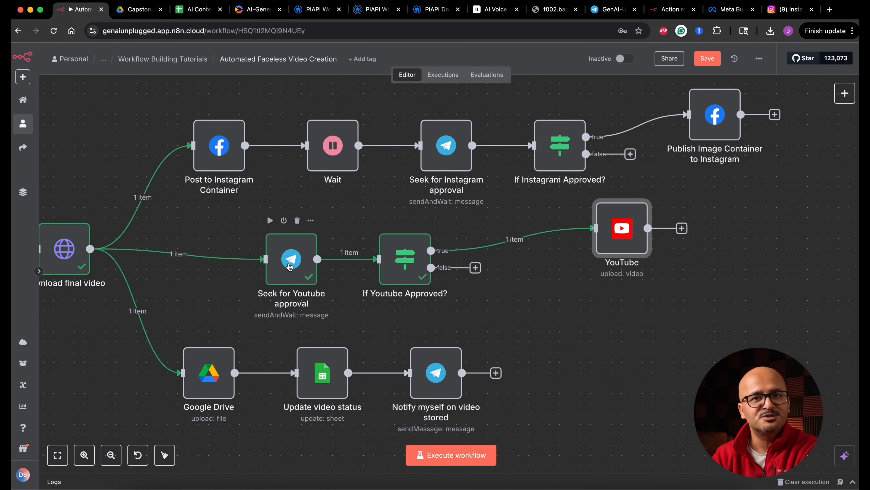
Duplicate the "Download final video" node and place the copy below the link between "If Youtube Approved?" and the YouTube node.
{"action": "mouse_move", "coordinate": [340, 272]}
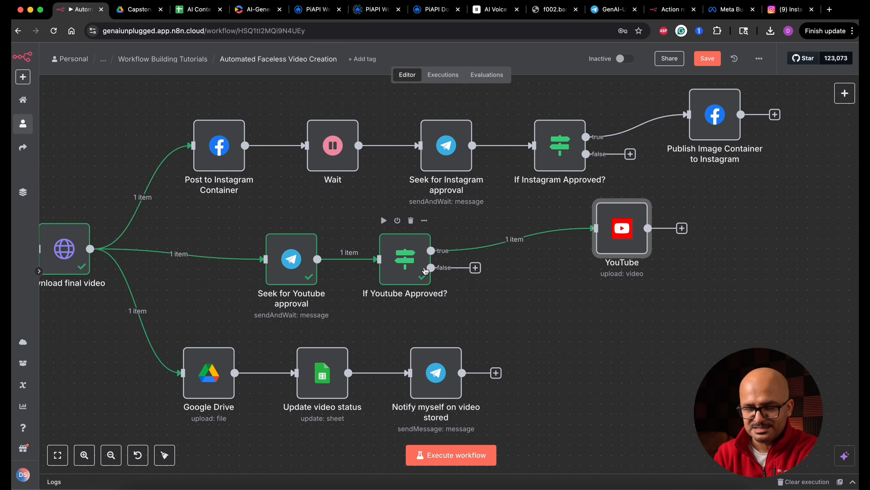
{"action": "scroll", "coordinate": [274, 260], "scroll_direction": "left", "scroll_amount": 5}
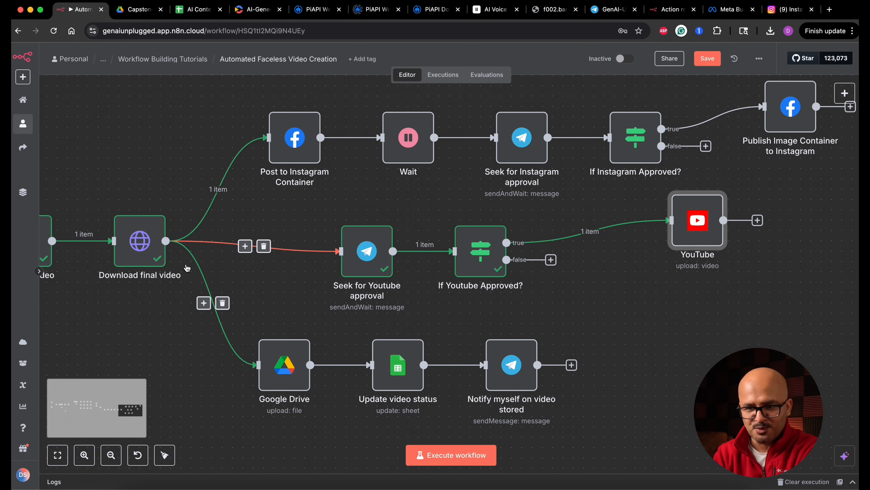
{"action": "left_click", "coordinate": [147, 261]}
{"action": "key", "text": "super+c"}
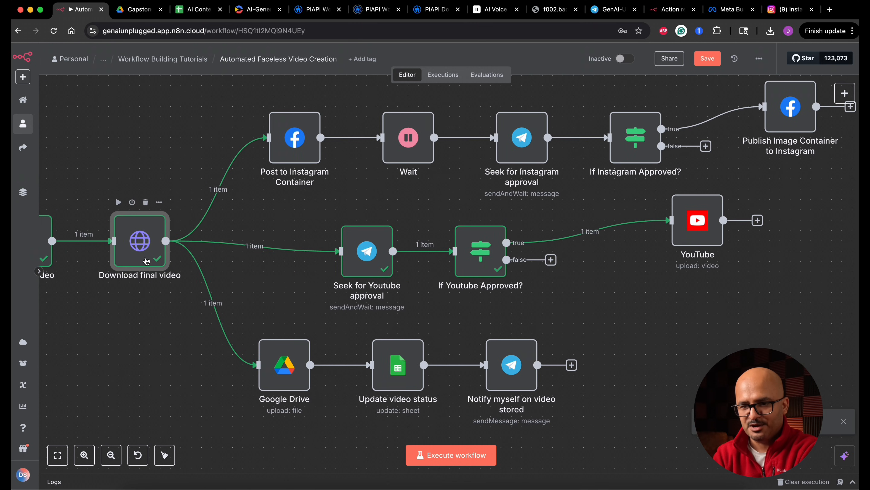
{"action": "key", "text": "super+v"}
{"action": "left_click_drag", "start_coordinate": [210, 333], "coordinate": [613, 313]}
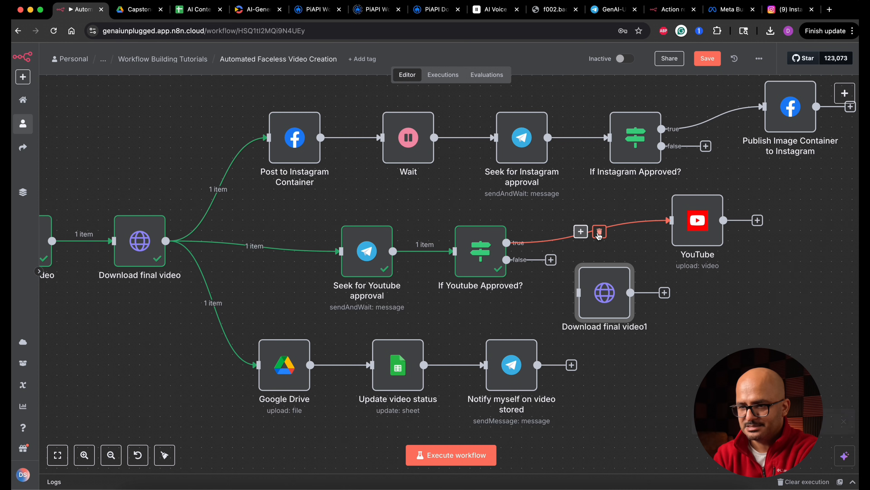
Delete the link into the YouTube node and connect the true branch of "If Youtube Approved?" to the copied download node.
{"action": "left_click", "coordinate": [597, 235]}
{"action": "scroll", "coordinate": [599, 236], "scroll_direction": "right", "scroll_amount": 3}
{"action": "scroll", "coordinate": [599, 235], "scroll_direction": "right", "scroll_amount": 3}
{"action": "left_click_drag", "start_coordinate": [538, 242], "coordinate": [702, 253]}
{"action": "left_click_drag", "start_coordinate": [466, 299], "coordinate": [549, 238]}
{"action": "left_click_drag", "start_coordinate": [416, 247], "coordinate": [521, 235]}
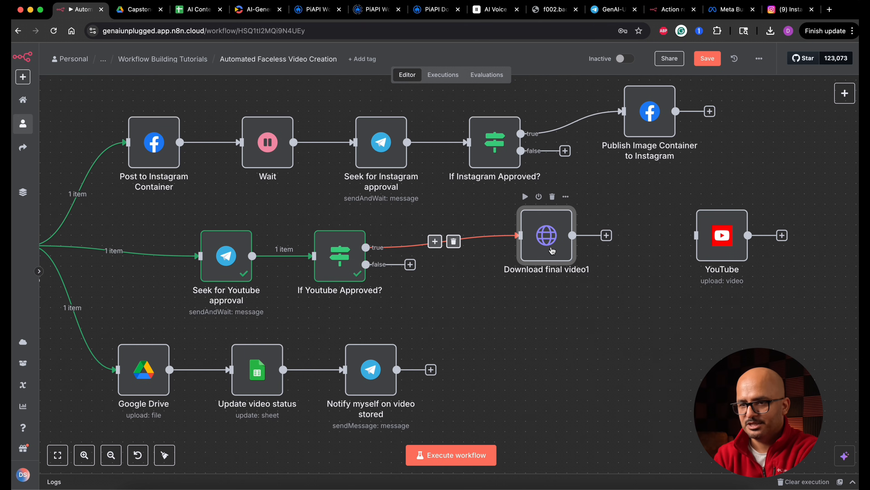
Rename the copied download node to "Download final video again for Youtube".
{"action": "double_click", "coordinate": [546, 247]}
{"action": "left_click", "coordinate": [441, 76]}
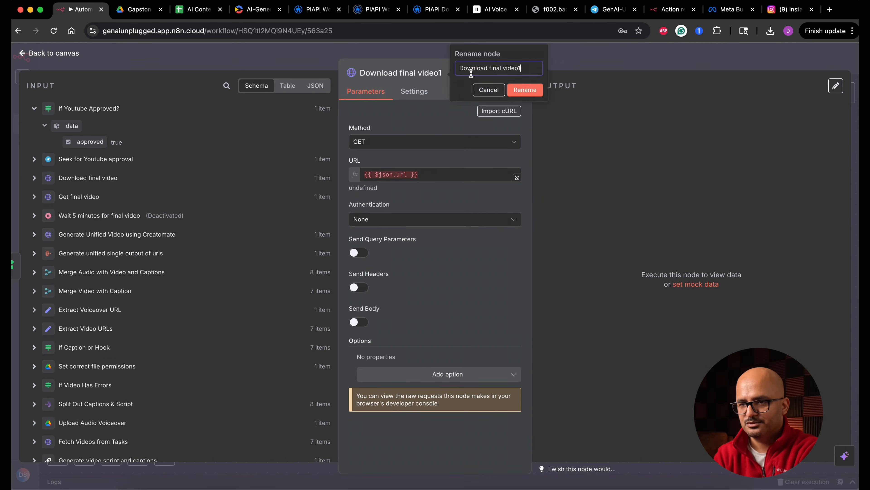
{"action": "type", "text": "again for Youtube"}
{"action": "key", "text": "Return"}
Replace the download node's URL with the url value from "Get final video" and execute the node.
{"action": "left_click_drag", "start_coordinate": [69, 246], "coordinate": [422, 187]}
{"action": "left_click", "coordinate": [416, 181]}
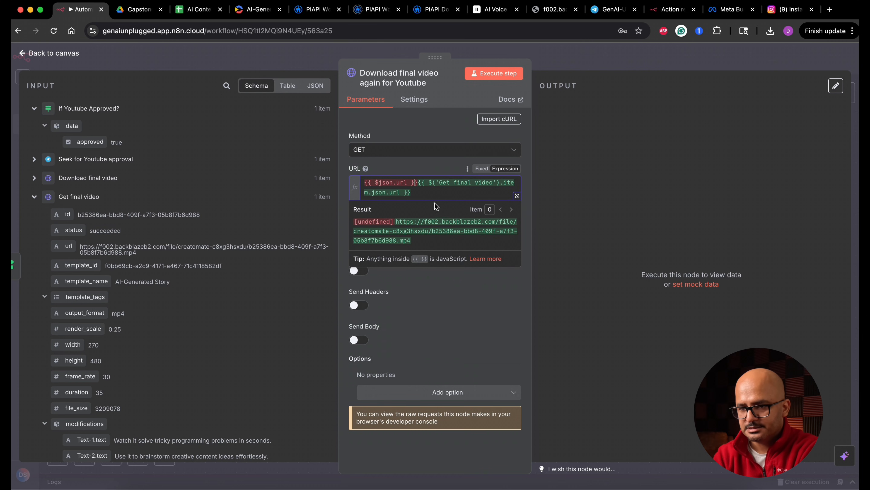
{"action": "left_click_drag", "start_coordinate": [418, 182], "coordinate": [363, 181]}
{"action": "key", "text": "BackSpace"}
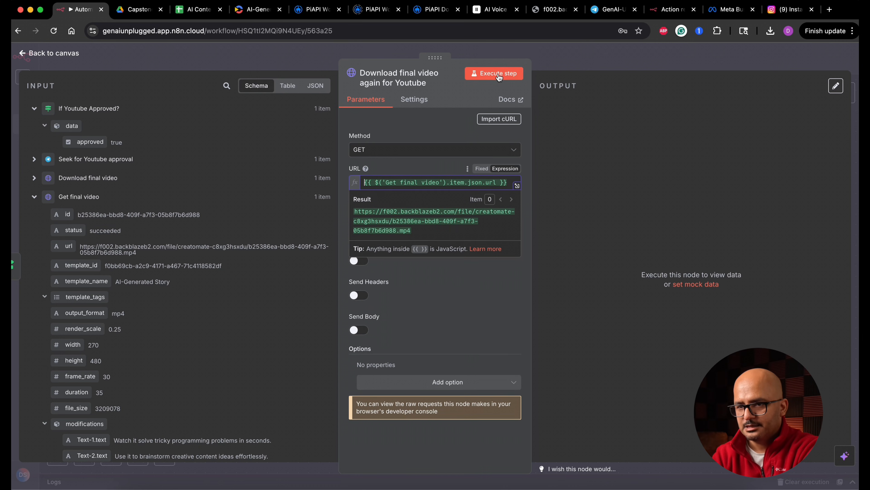
{"action": "left_click", "coordinate": [498, 74]}
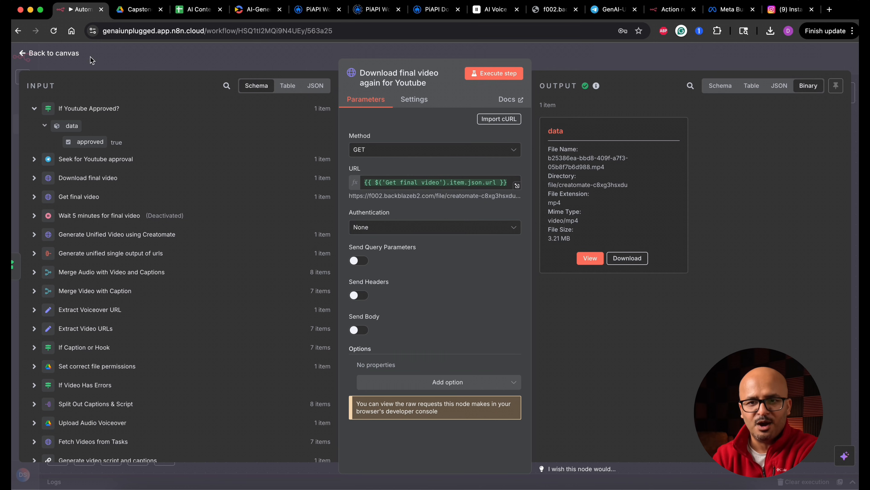
{"action": "left_click", "coordinate": [74, 53]}
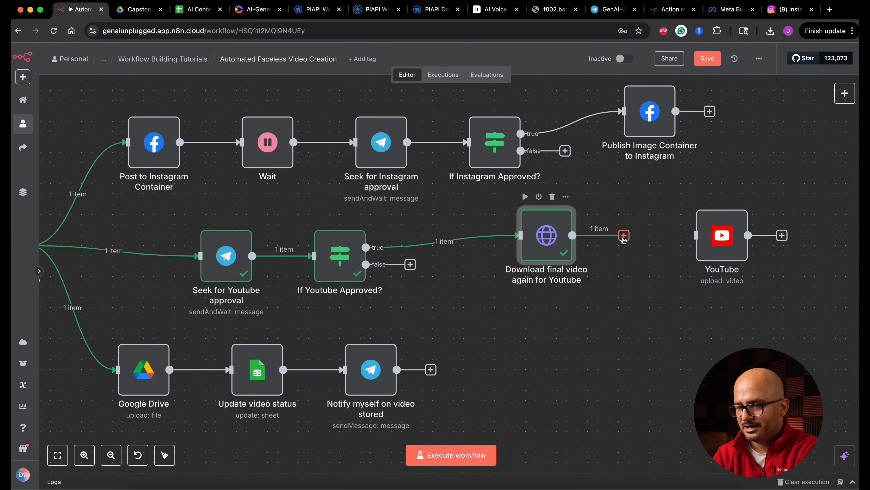
Connect "Download final video again for Youtube" to the YouTube node and rename that node "Upload YouTube Video".
{"action": "left_click_drag", "start_coordinate": [624, 242], "coordinate": [696, 235]}
{"action": "double_click", "coordinate": [723, 240]}
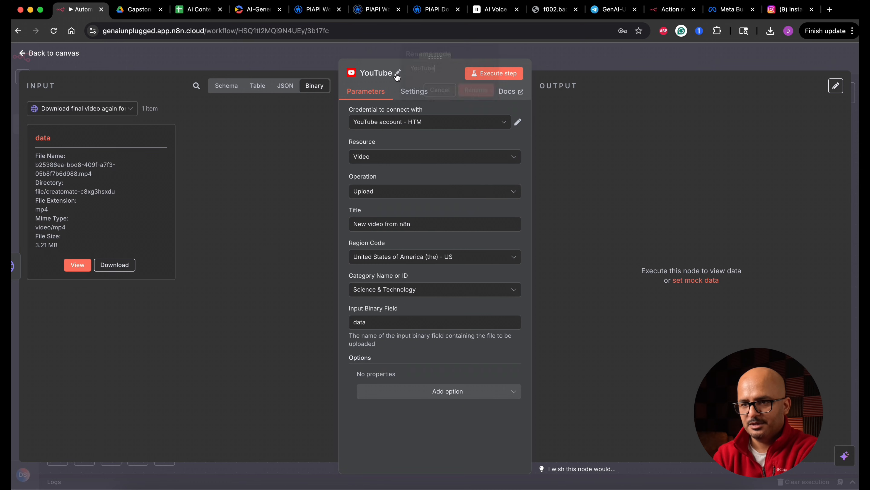
{"action": "left_click", "coordinate": [397, 74]}
{"action": "type", "text": "Upload YouTube"}
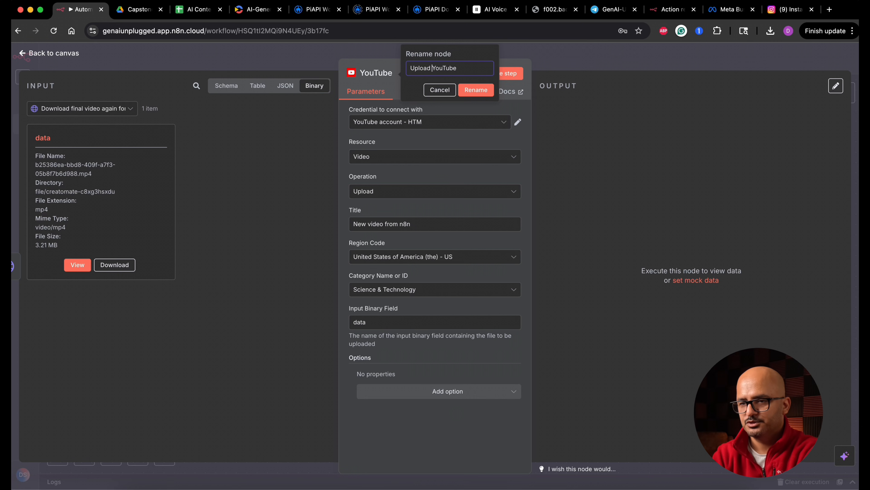
{"action": "type", "text": " Video"}
{"action": "key", "text": "Return"}
Add a Description option to the YouTube upload with the text "This is test description".
{"action": "left_click", "coordinate": [449, 391]}
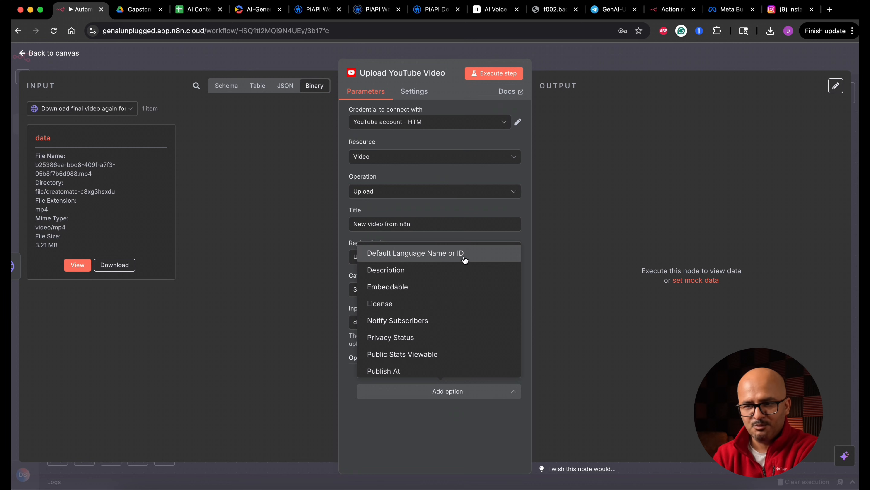
{"action": "left_click", "coordinate": [438, 270]}
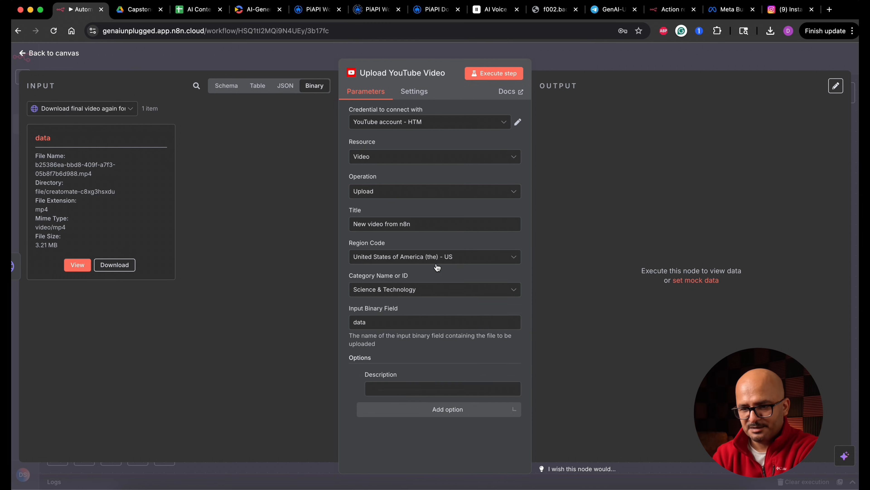
{"action": "type", "text": "This i"}
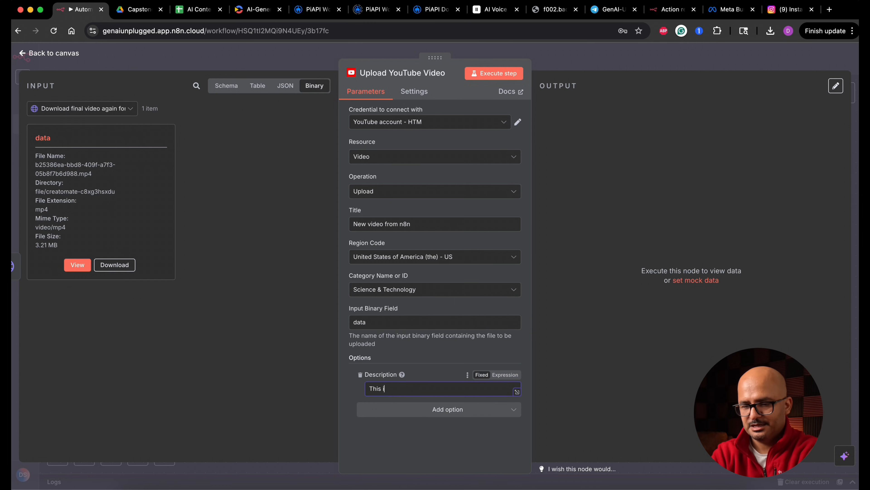
{"action": "type", "text": "s test description"}
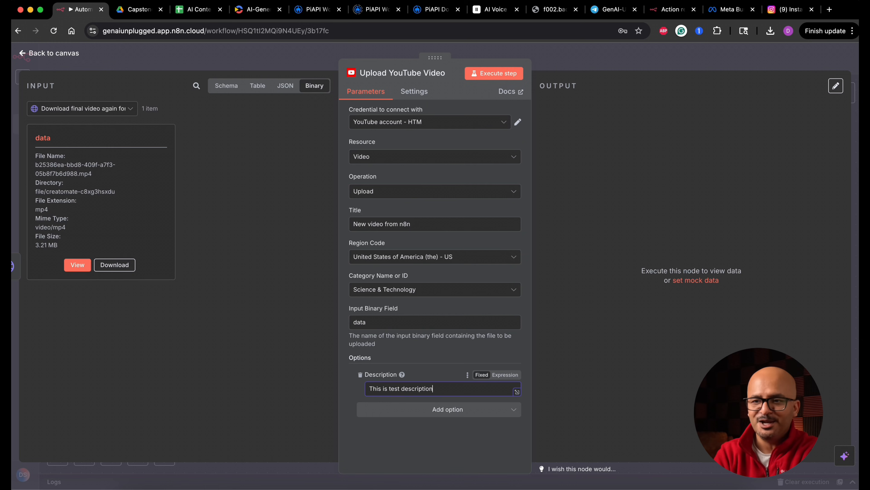
Add a Privacy Status option to the YouTube upload and set it to Private.
{"action": "left_click", "coordinate": [446, 410]}
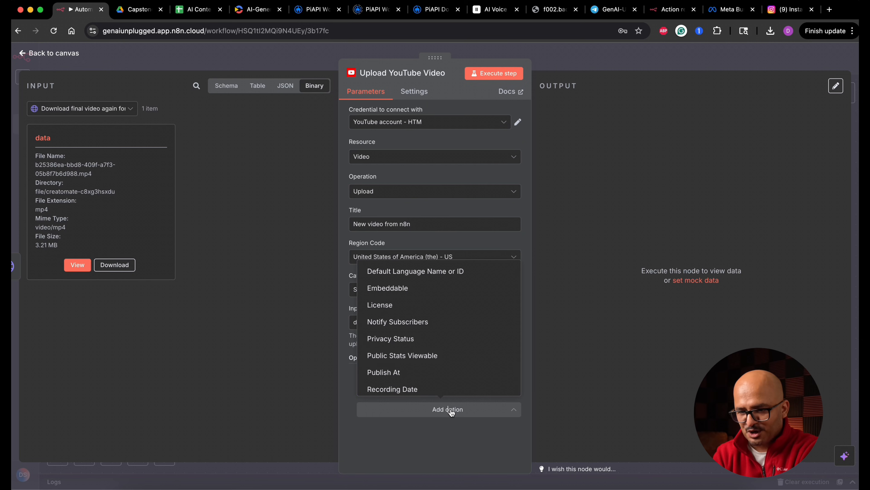
{"action": "scroll", "coordinate": [446, 367], "scroll_direction": "down", "scroll_amount": 2}
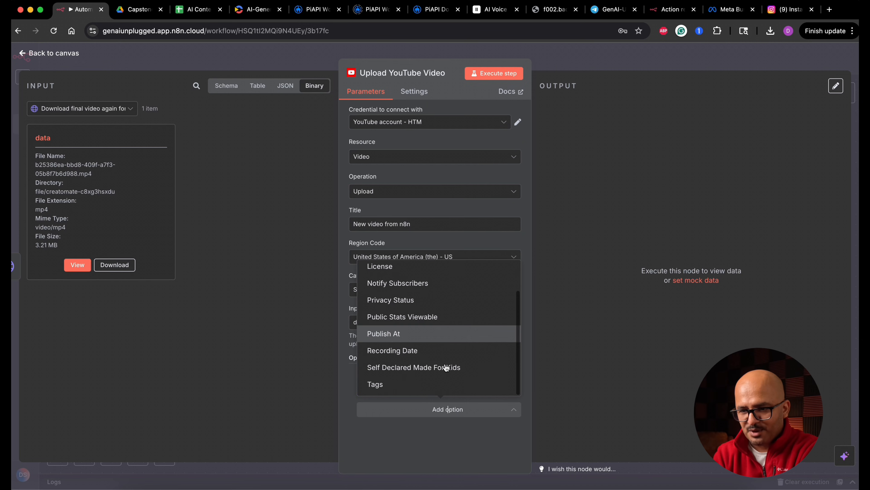
{"action": "left_click", "coordinate": [431, 300]}
{"action": "left_click", "coordinate": [439, 424]}
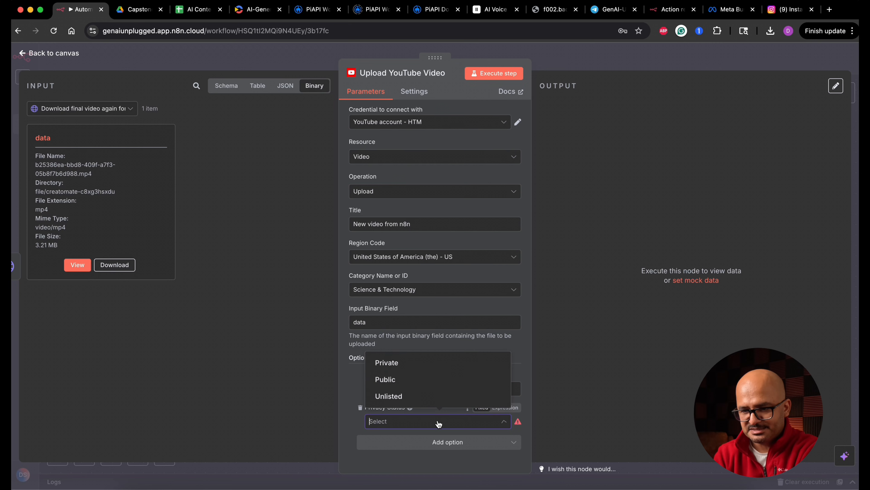
{"action": "left_click", "coordinate": [412, 369]}
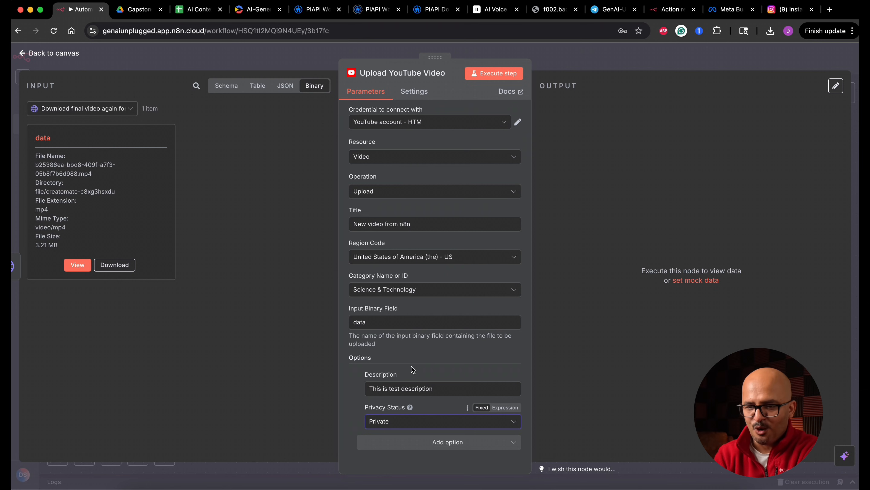
{"action": "left_click", "coordinate": [418, 423]}
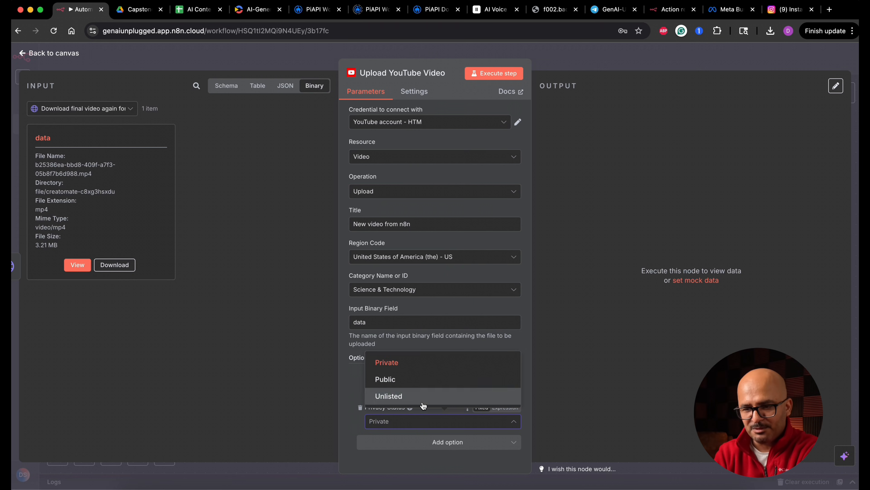
{"action": "left_click", "coordinate": [415, 425]}
{"action": "left_click", "coordinate": [425, 442]}
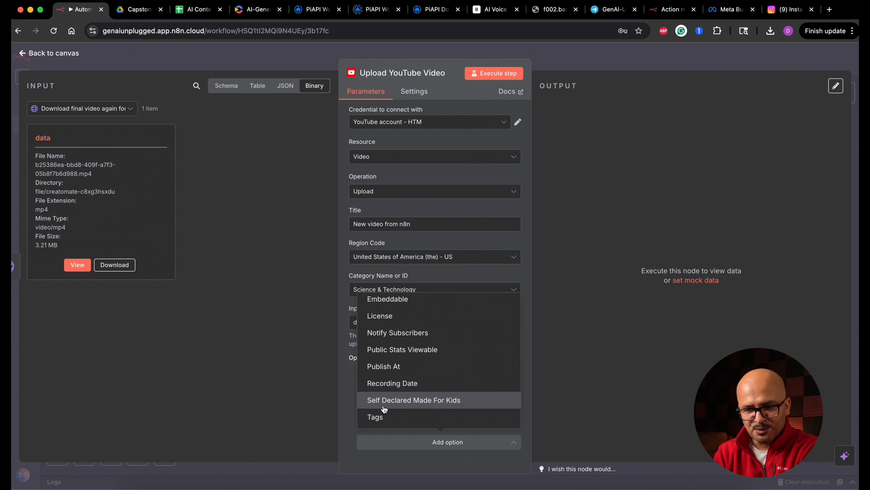
{"action": "left_click", "coordinate": [350, 411]}
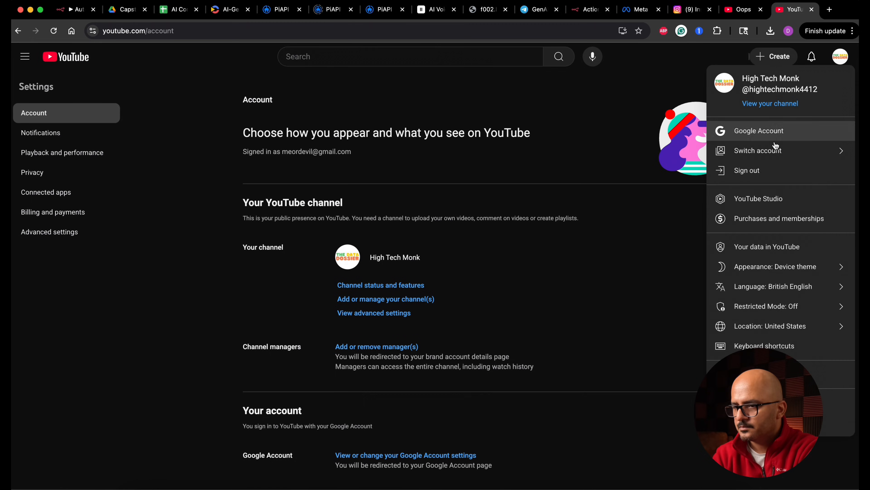
Switch to YouTube Studio and open the channel dashboard of the target account.
{"action": "left_click", "coordinate": [780, 199]}
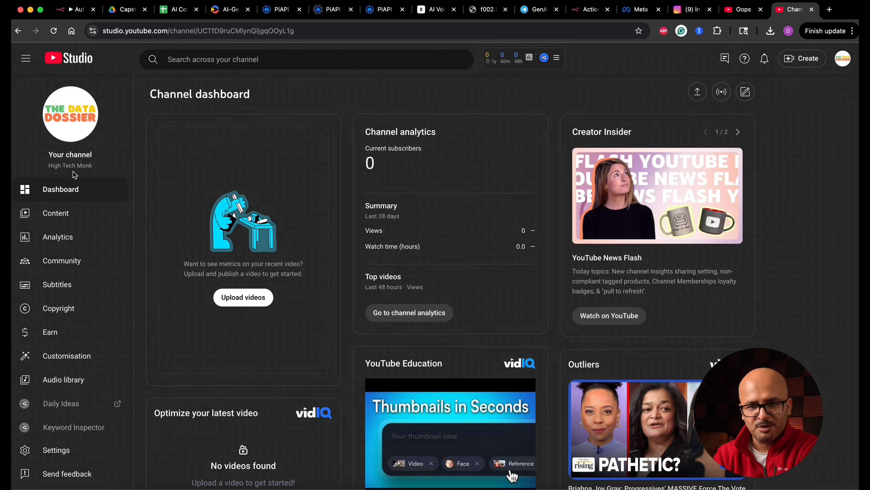
Open the channel's content list in YouTube Studio, and return to n8n to execute the Upload YouTube Video node.
{"action": "left_click", "coordinate": [68, 214]}
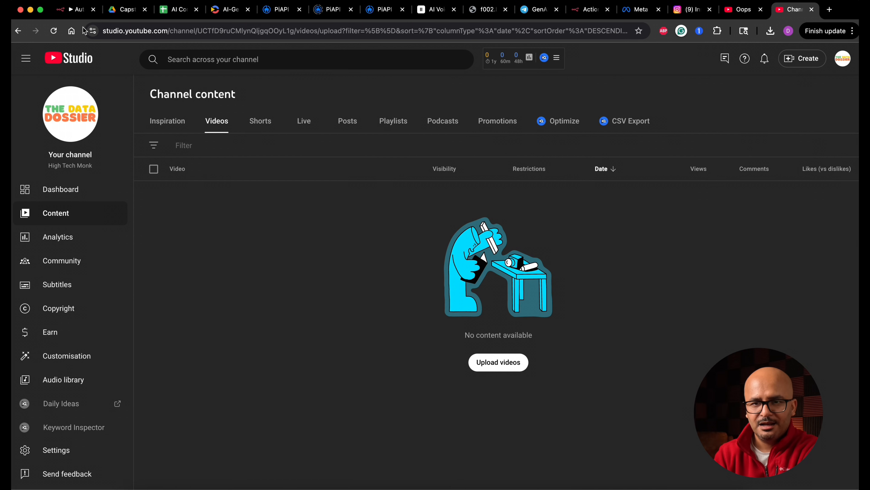
{"action": "left_click", "coordinate": [72, 10]}
{"action": "left_click", "coordinate": [503, 77]}
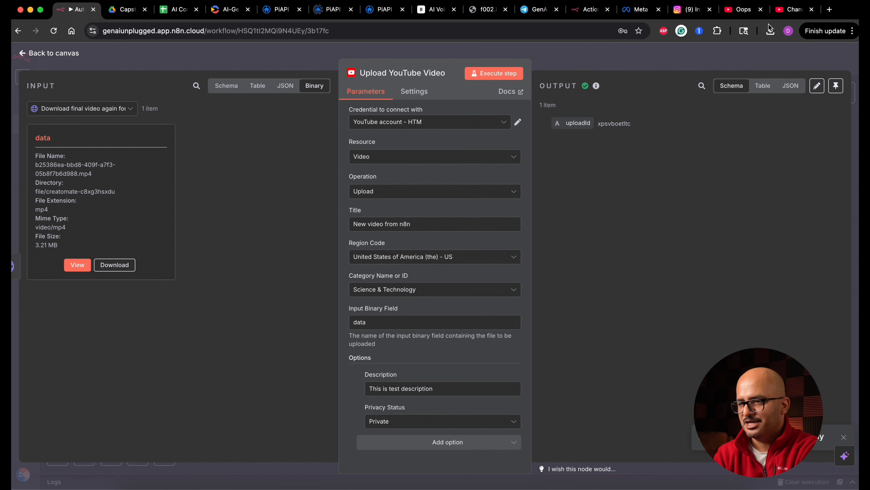
Switch to YouTube Studio, refresh the content list, and check the details and playback of "New video from n8n".
{"action": "left_click", "coordinate": [790, 9]}
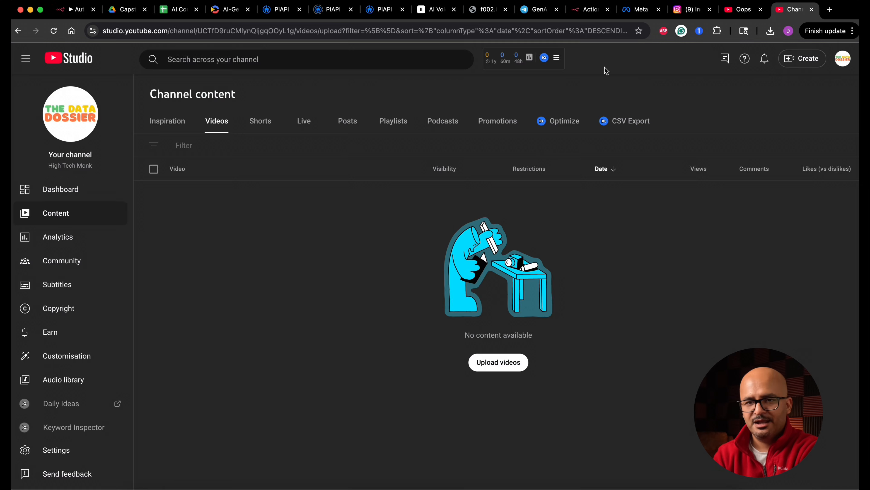
{"action": "left_click", "coordinate": [54, 31]}
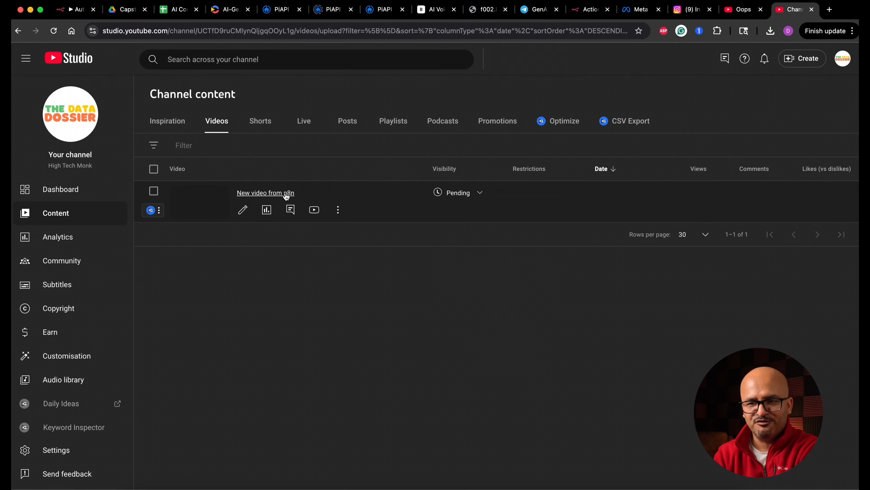
{"action": "left_click", "coordinate": [203, 207]}
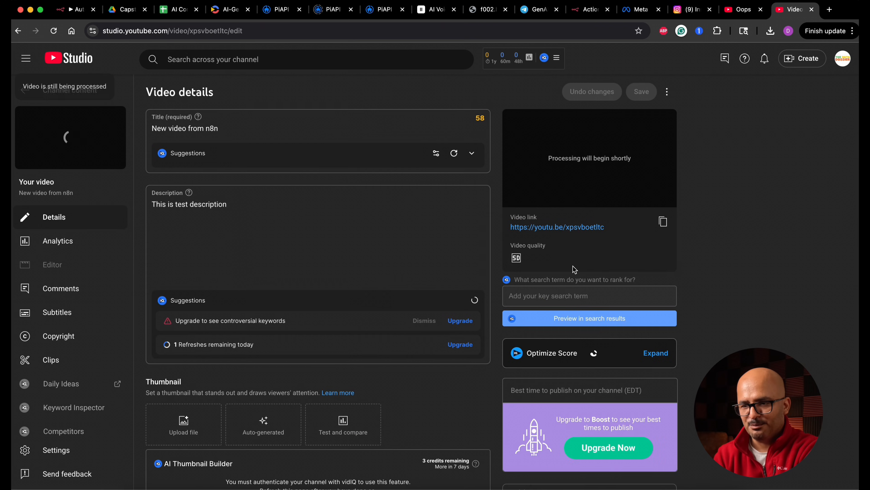
{"action": "left_click", "coordinate": [664, 199]}
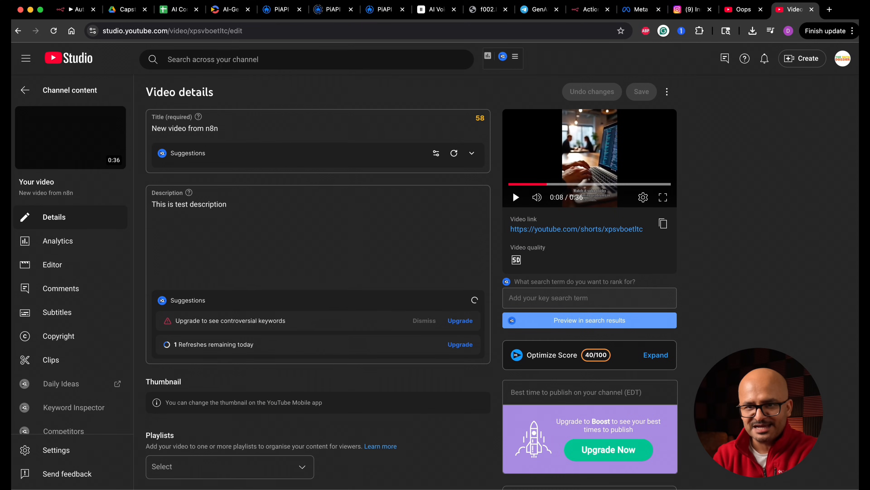
Return to the n8n canvas, duplicate "Update video status" and connect the copy to the false output of "If Youtube Approved?".
{"action": "left_click", "coordinate": [74, 9]}
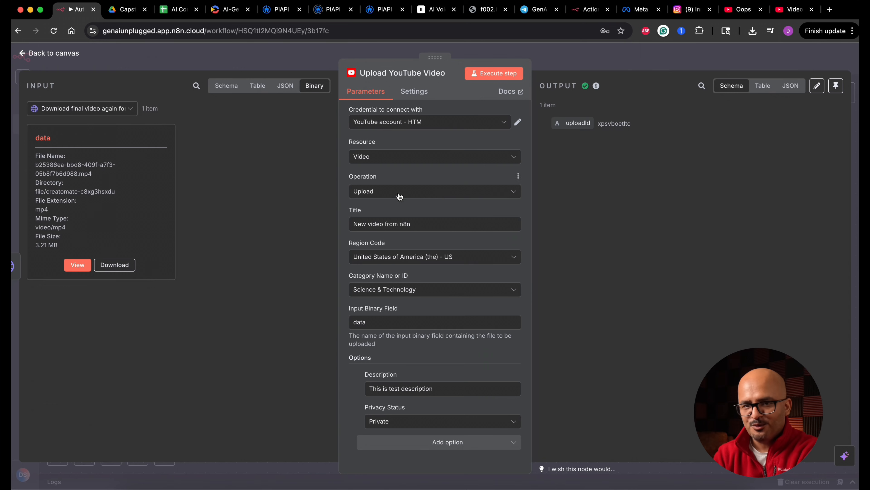
{"action": "left_click", "coordinate": [54, 53]}
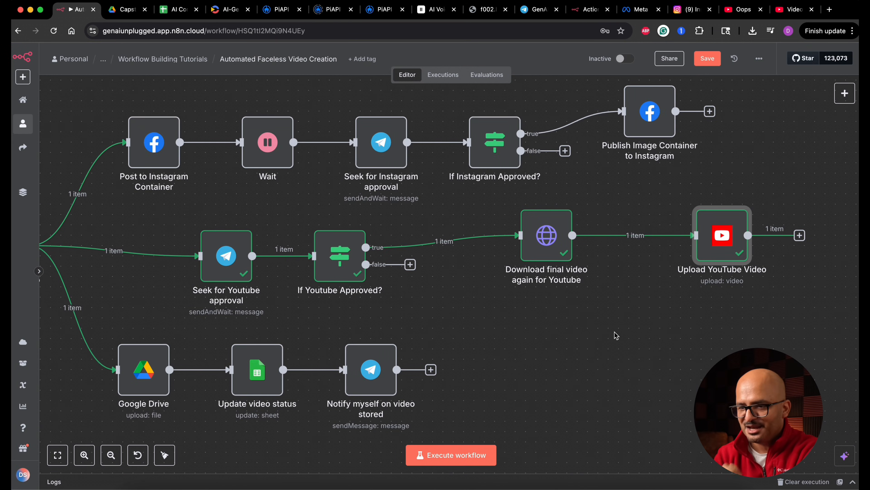
{"action": "scroll", "coordinate": [615, 335], "scroll_direction": "right", "scroll_amount": 5}
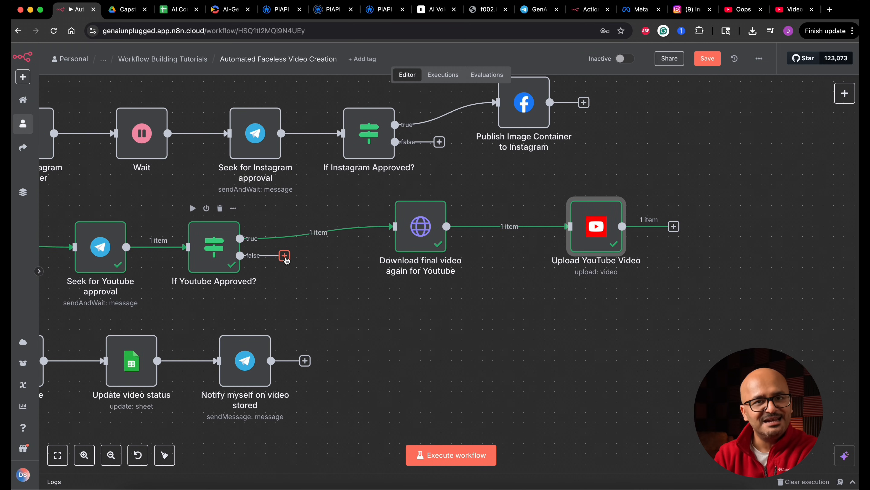
{"action": "scroll", "coordinate": [286, 260], "scroll_direction": "down", "scroll_amount": 2}
{"action": "scroll", "coordinate": [286, 260], "scroll_direction": "left", "scroll_amount": 2}
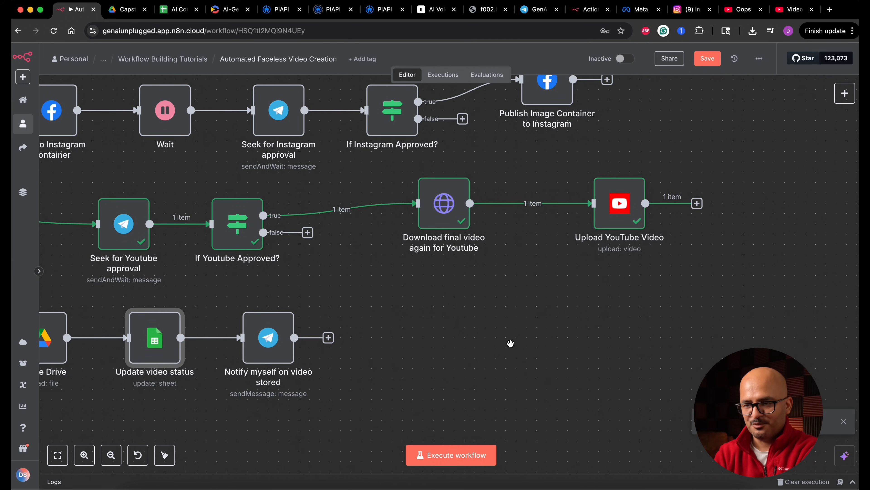
{"action": "key", "text": "ctrl+d"}
{"action": "left_click_drag", "start_coordinate": [235, 403], "coordinate": [542, 375]}
{"action": "left_click_drag", "start_coordinate": [308, 233], "coordinate": [514, 368]}
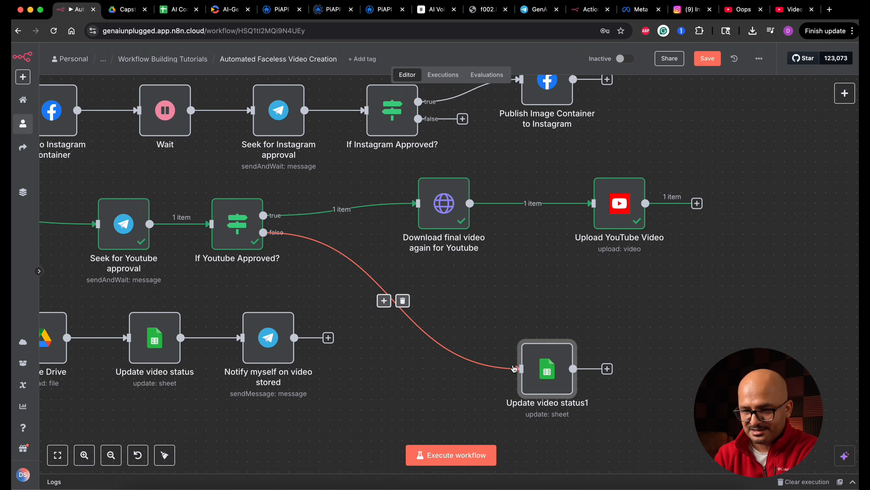
Remove the Status and Video_URL columns from the values updated by "Update video status1".
{"action": "double_click", "coordinate": [552, 370]}
{"action": "scroll", "coordinate": [422, 342], "scroll_direction": "down", "scroll_amount": 3}
{"action": "left_click", "coordinate": [422, 342]}
{"action": "scroll", "coordinate": [422, 342], "scroll_direction": "up", "scroll_amount": 3}
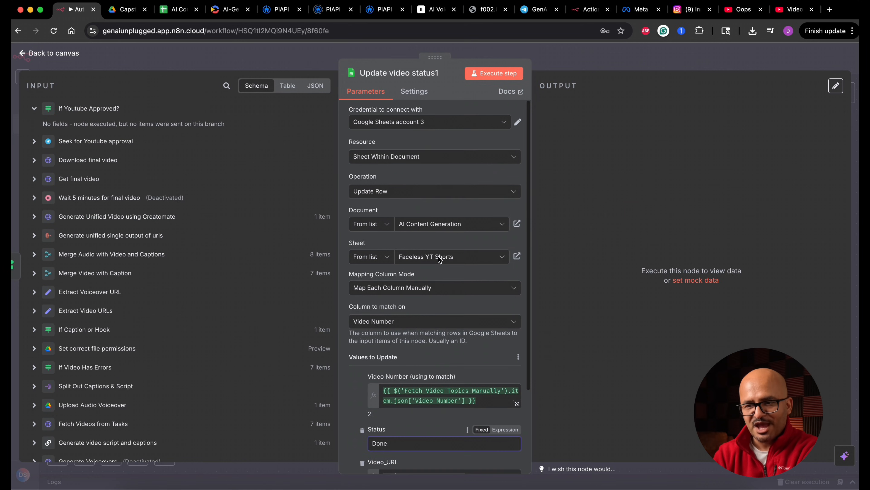
{"action": "scroll", "coordinate": [433, 307], "scroll_direction": "down", "scroll_amount": 3}
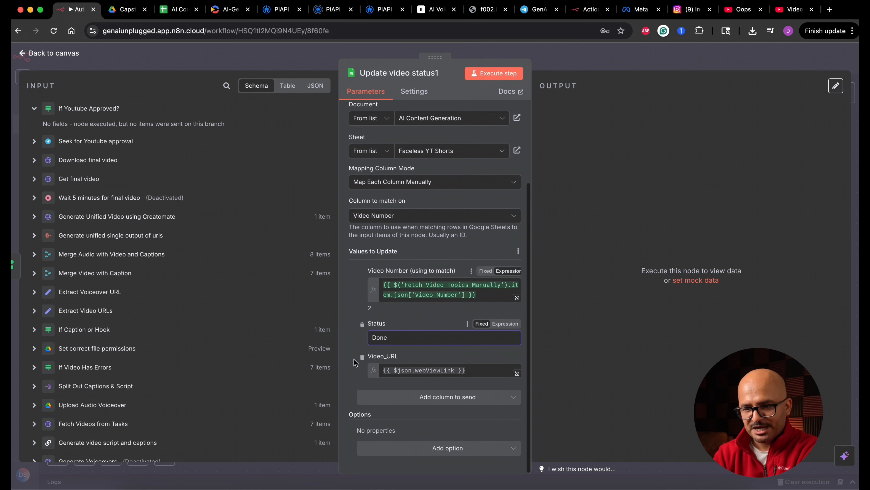
{"action": "left_click", "coordinate": [362, 324]}
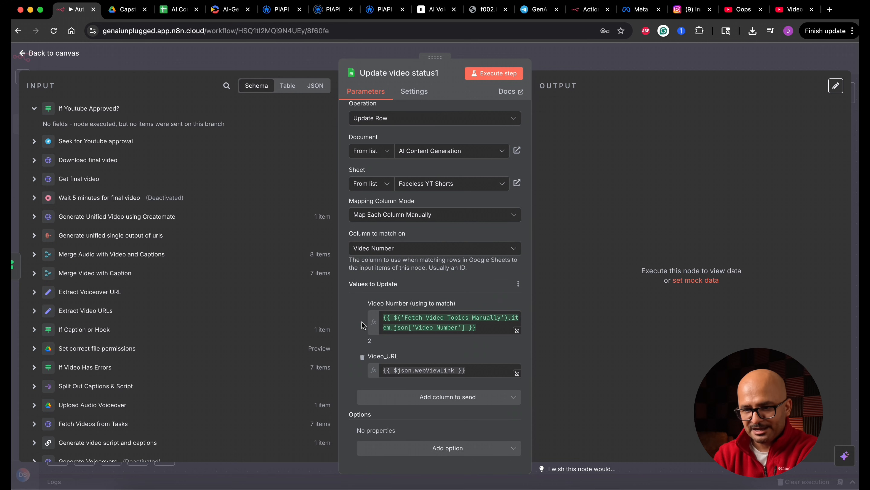
{"action": "left_click", "coordinate": [362, 359]}
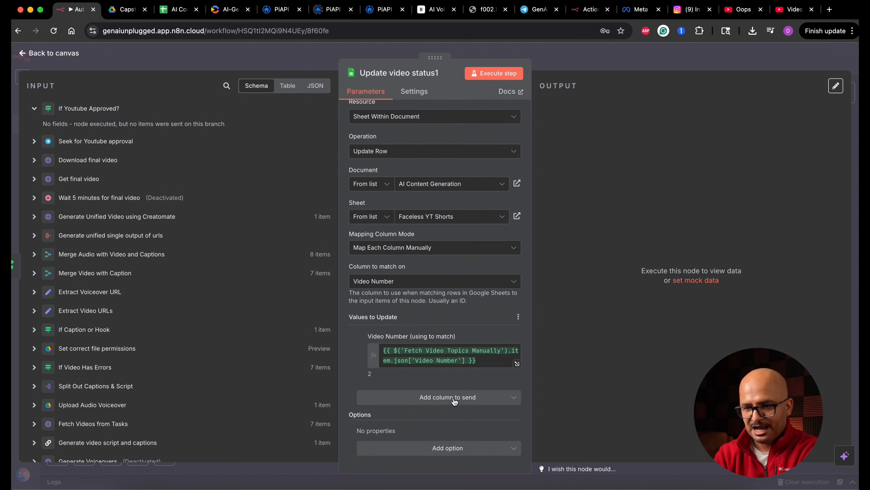
Add the Youtube Status column to "Update video status1" with the value "Rejected by the user".
{"action": "left_click", "coordinate": [445, 398]}
{"action": "scroll", "coordinate": [437, 320], "scroll_direction": "down", "scroll_amount": 1}
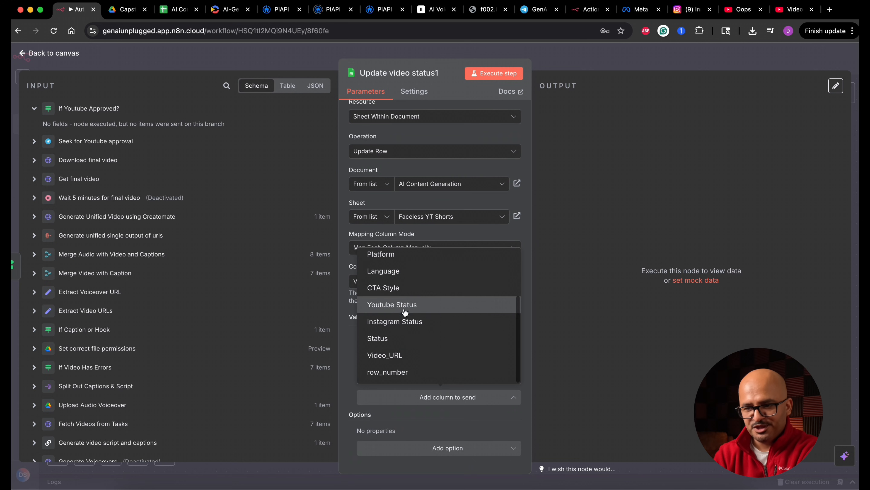
{"action": "left_click", "coordinate": [439, 306]}
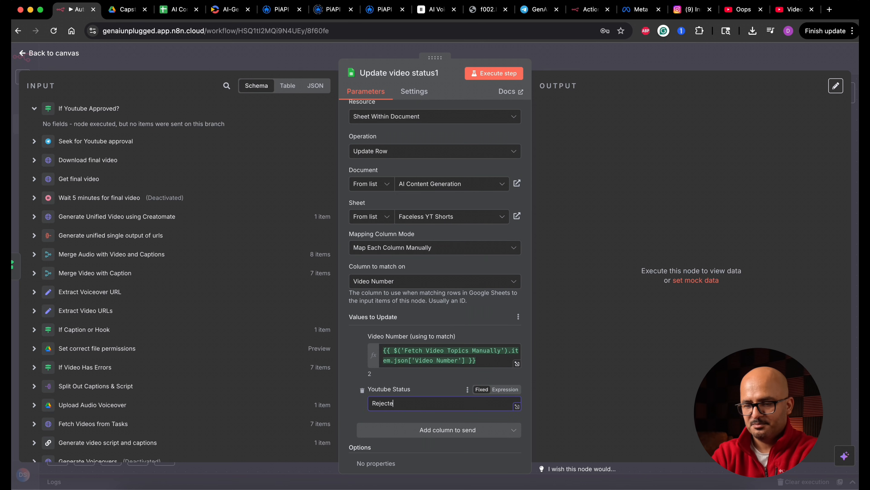
{"action": "key", "text": "Escape"}
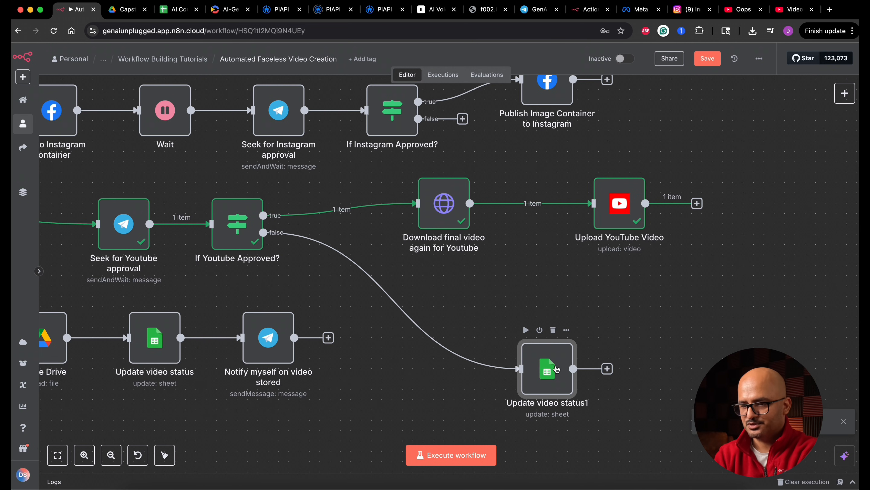
Duplicate "Update video status1" and connect the copy to the output of "Upload YouTube Video".
{"action": "key", "text": "super+d"}
{"action": "left_click_drag", "start_coordinate": [623, 416], "coordinate": [791, 210]}
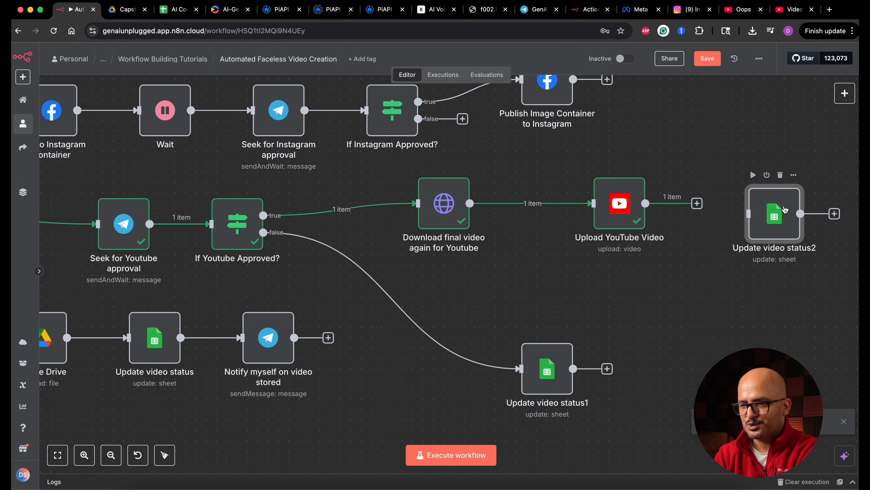
{"action": "left_click_drag", "start_coordinate": [698, 204], "coordinate": [730, 208]}
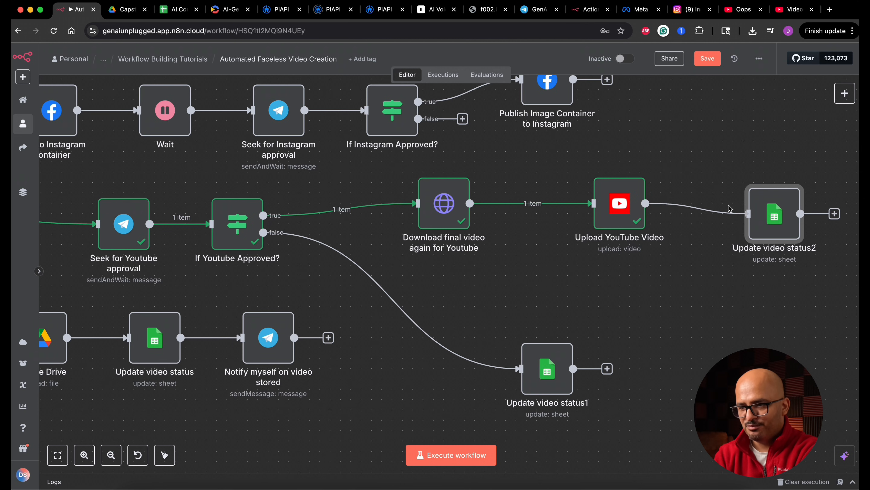
Set Youtube Status to "Uploaded" in the status node that follows "Upload YouTube Video".
{"action": "double_click", "coordinate": [770, 222]}
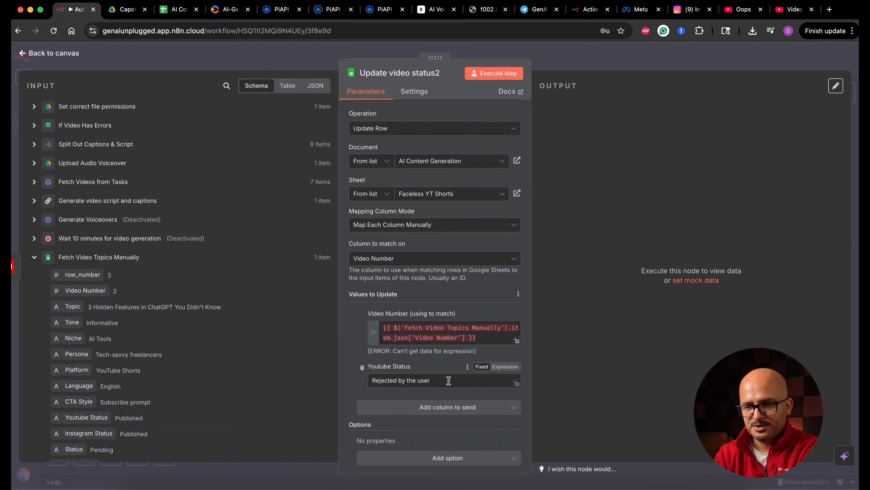
{"action": "double_click", "coordinate": [449, 382]}
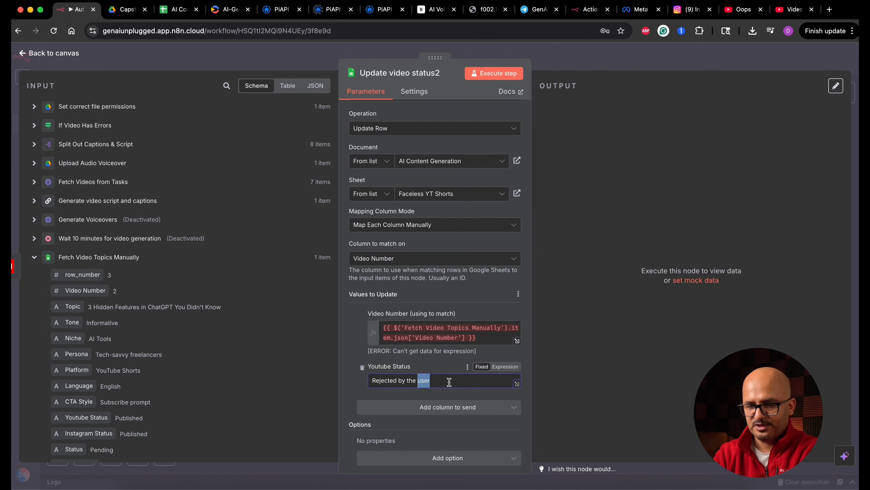
{"action": "triple_click", "coordinate": [450, 381]}
{"action": "type", "text": "Uploaded"}
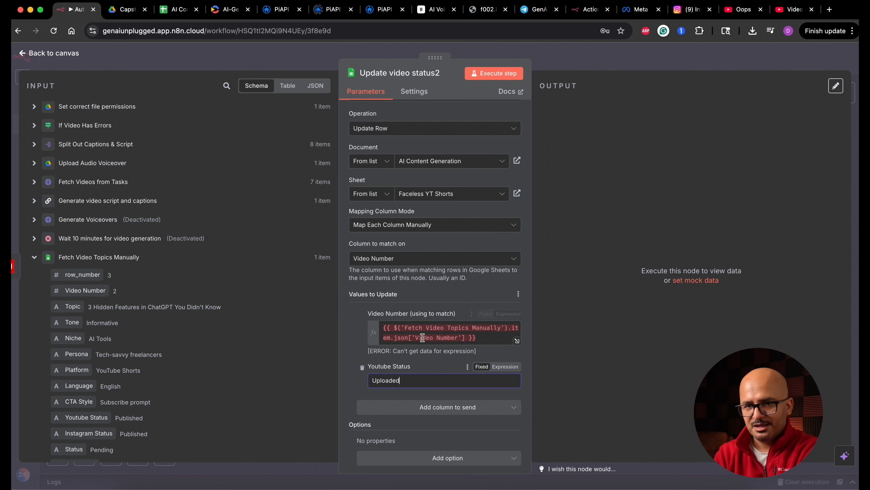
{"action": "key", "text": "Escape"}
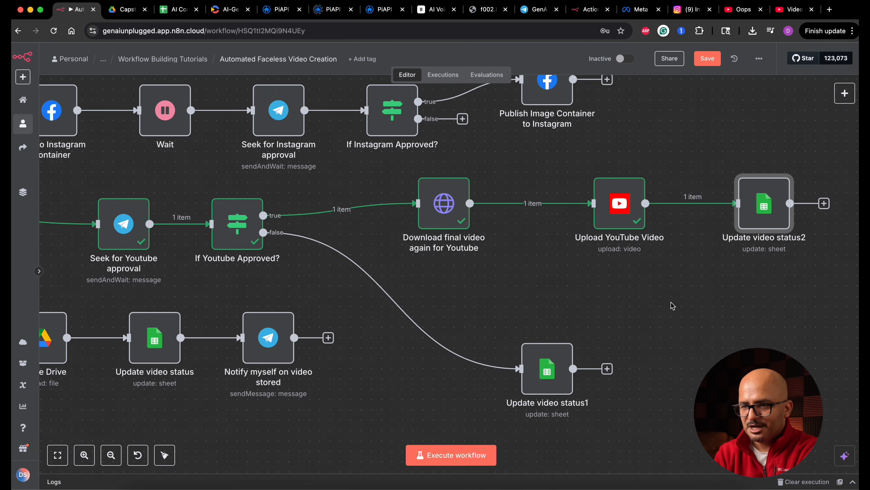
Select all nodes of the Instagram branch and move them up to make room above the YouTube branch.
{"action": "scroll", "coordinate": [672, 302], "scroll_direction": "down", "scroll_amount": 3}
{"action": "scroll", "coordinate": [671, 302], "scroll_direction": "right", "scroll_amount": 2}
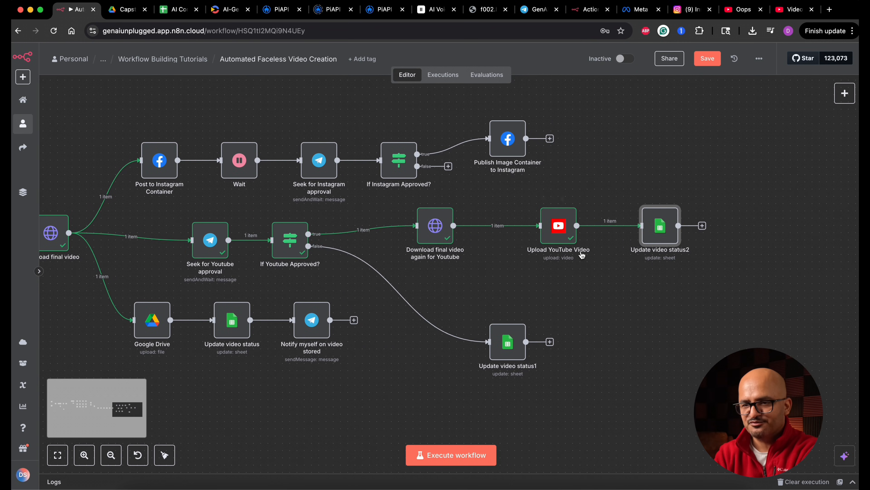
{"action": "scroll", "coordinate": [421, 195], "scroll_direction": "up", "scroll_amount": 2}
{"action": "left_click_drag", "start_coordinate": [121, 153], "coordinate": [604, 266]}
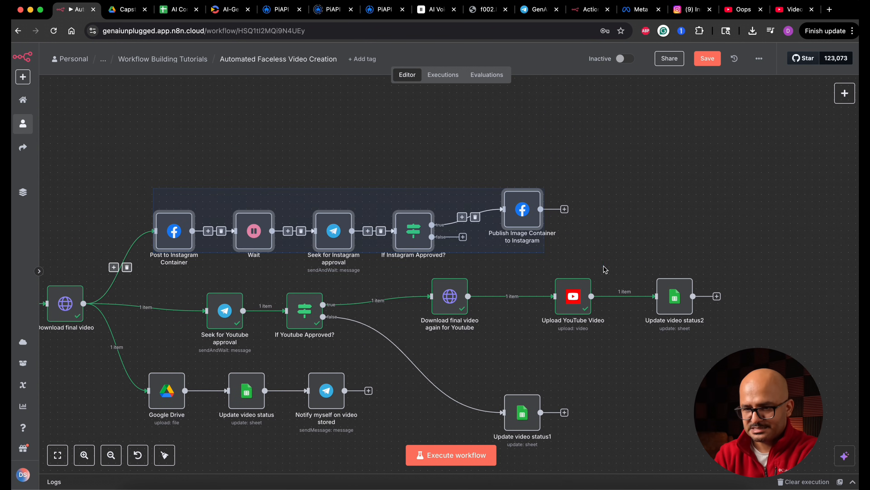
{"action": "left_click_drag", "start_coordinate": [522, 209], "coordinate": [522, 152]}
Copy both YouTube status nodes, connecting one to the false output of "If Instagram Approved?" and the other to "Publish Image Container to Instagram".
{"action": "left_click", "coordinate": [675, 295]}
{"action": "left_click", "coordinate": [523, 412], "text": "super"}
{"action": "key", "text": "super+c"}
{"action": "key", "text": "super+v"}
{"action": "left_click_drag", "start_coordinate": [431, 179], "coordinate": [555, 215]}
{"action": "left_click_drag", "start_coordinate": [541, 152], "coordinate": [707, 99]}
In the Instagram branch's two status nodes, replace the Youtube Status column with the Instagram Status column.
{"action": "double_click", "coordinate": [573, 215]}
{"action": "scroll", "coordinate": [439, 368], "scroll_direction": "down", "scroll_amount": 4}
{"action": "left_click", "coordinate": [362, 358]}
{"action": "left_click", "coordinate": [445, 397]}
{"action": "left_click", "coordinate": [439, 379]}
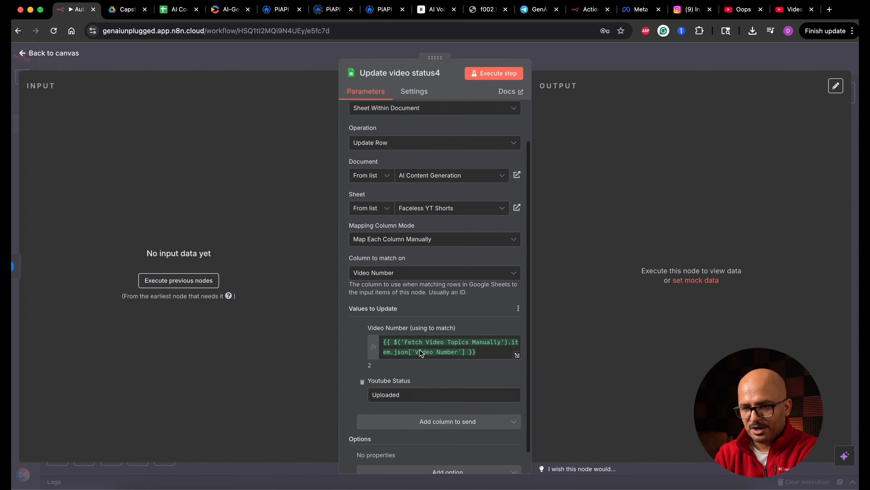
{"action": "scroll", "coordinate": [417, 349], "scroll_direction": "down", "scroll_amount": 1}
{"action": "double_click", "coordinate": [386, 370]}
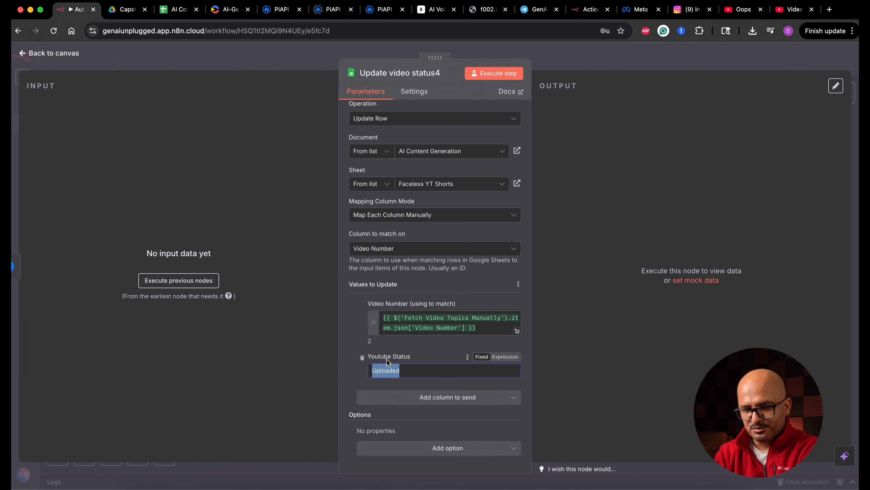
{"action": "left_click", "coordinate": [362, 357]}
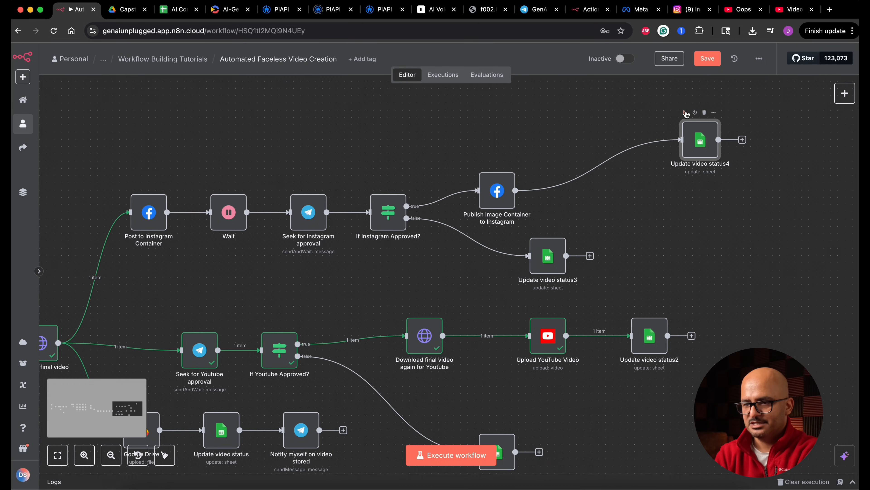
Execute the workflow up to "Update video status4" and decline the Instagram posting request in the Telegram bot chat.
{"action": "left_click", "coordinate": [685, 113]}
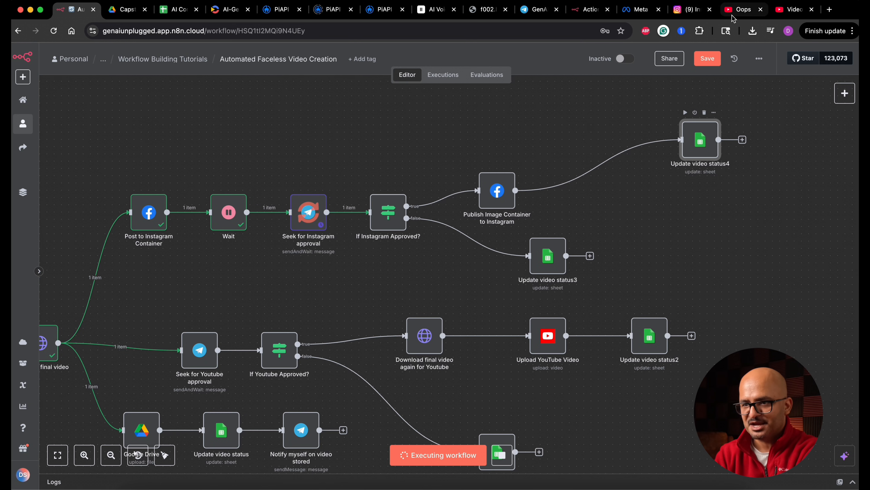
{"action": "left_click", "coordinate": [539, 9]}
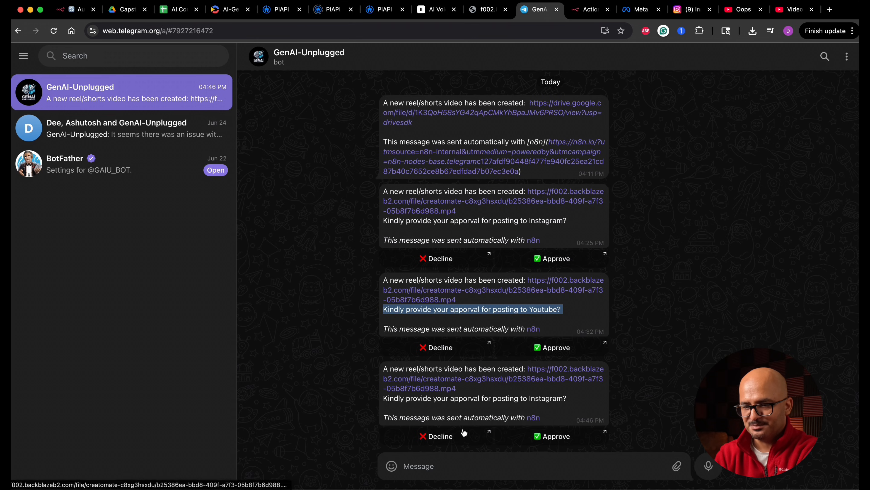
{"action": "left_click", "coordinate": [450, 437]}
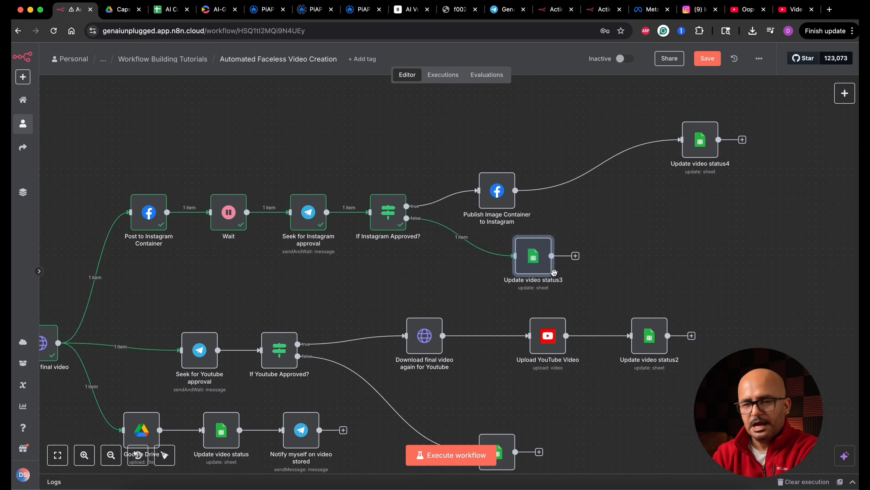
Move "Update video status4" closer to "Publish Image Container to Instagram" and save the workflow.
{"action": "scroll", "coordinate": [602, 271], "scroll_direction": "down", "scroll_amount": 5}
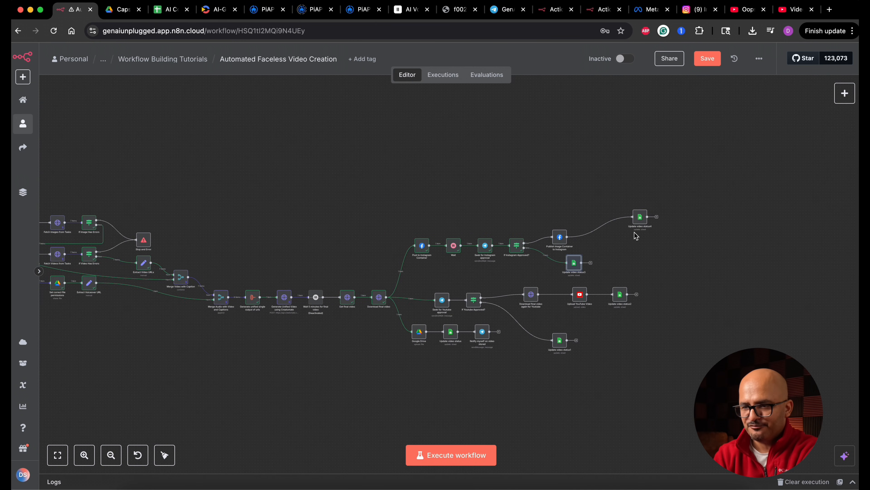
{"action": "left_click_drag", "start_coordinate": [639, 223], "coordinate": [590, 223]}
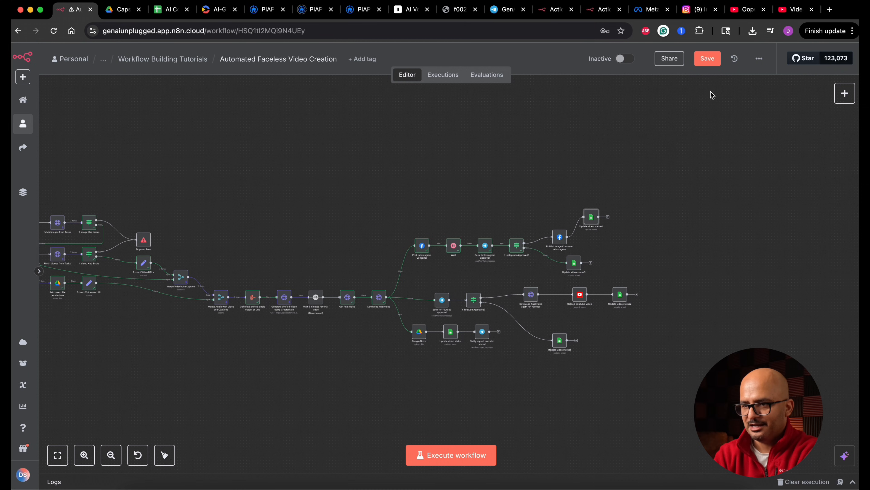
{"action": "left_click", "coordinate": [707, 59]}
{"action": "scroll", "coordinate": [388, 206], "scroll_direction": "left", "scroll_amount": 5}
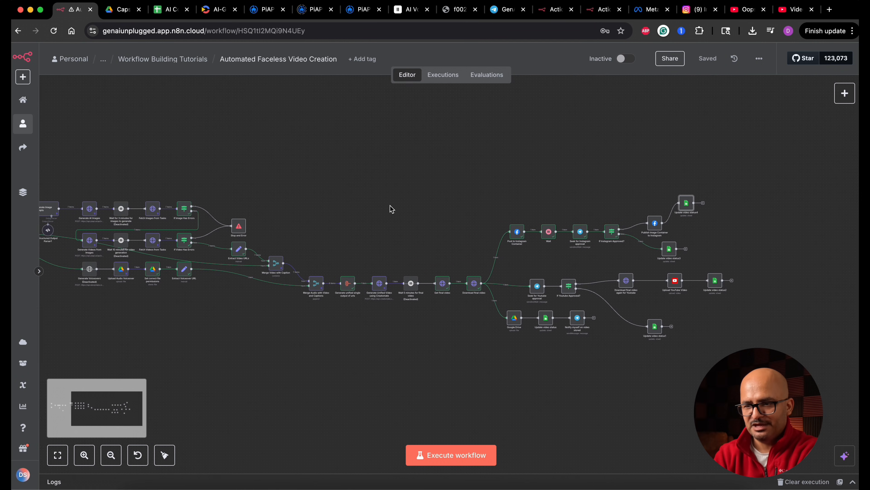
{"action": "scroll", "coordinate": [393, 210], "scroll_direction": "left", "scroll_amount": 10}
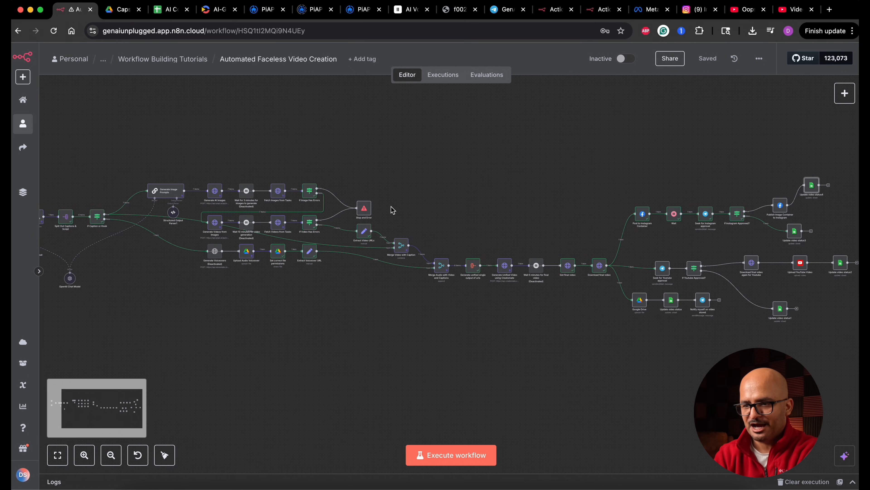
{"action": "scroll", "coordinate": [392, 210], "scroll_direction": "down", "scroll_amount": 3}
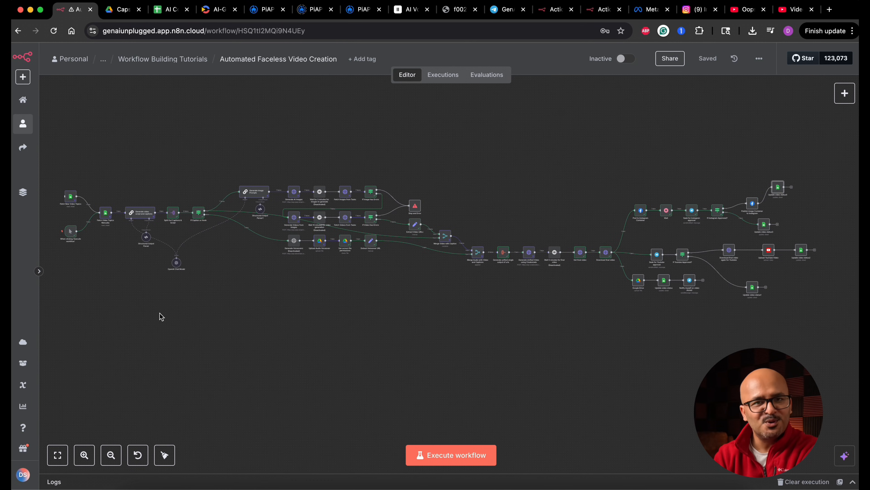
Delete the "Fetch New Video Topics" Google Sheets node at the start of the workflow.
{"action": "scroll", "coordinate": [161, 316], "scroll_direction": "up", "scroll_amount": 10}
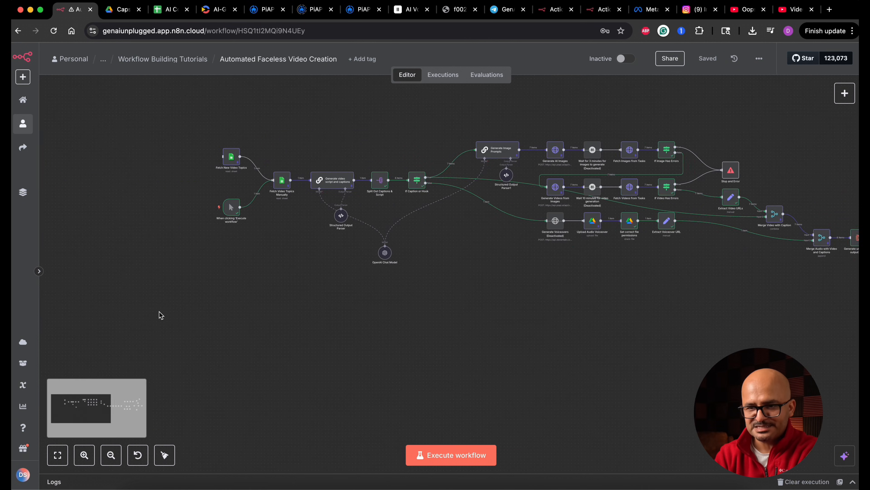
{"action": "scroll", "coordinate": [293, 235], "scroll_direction": "up", "scroll_amount": 5}
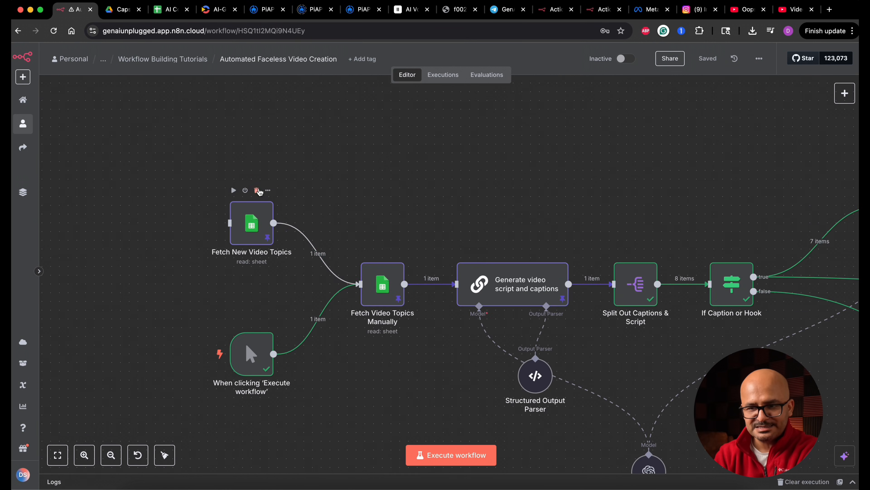
{"action": "left_click", "coordinate": [257, 191]}
Add a Schedule Trigger node that runs every 1 day at 9am.
{"action": "left_click", "coordinate": [845, 93]}
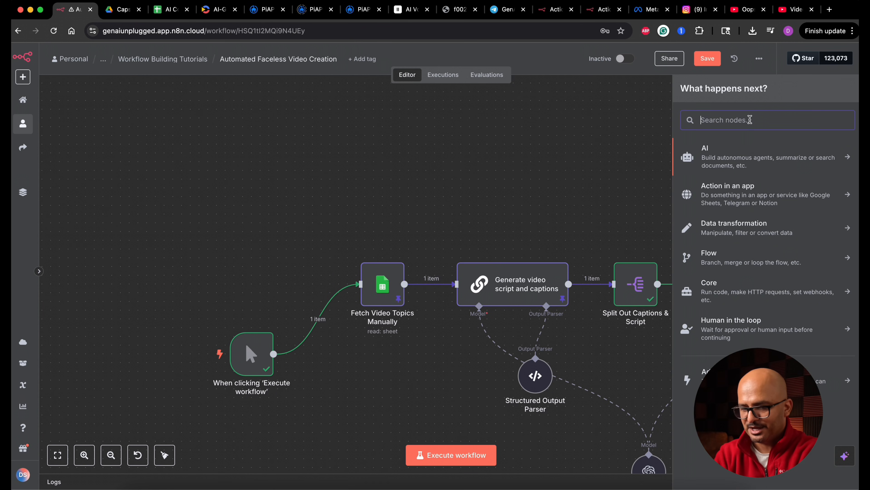
{"action": "type", "text": "sche"}
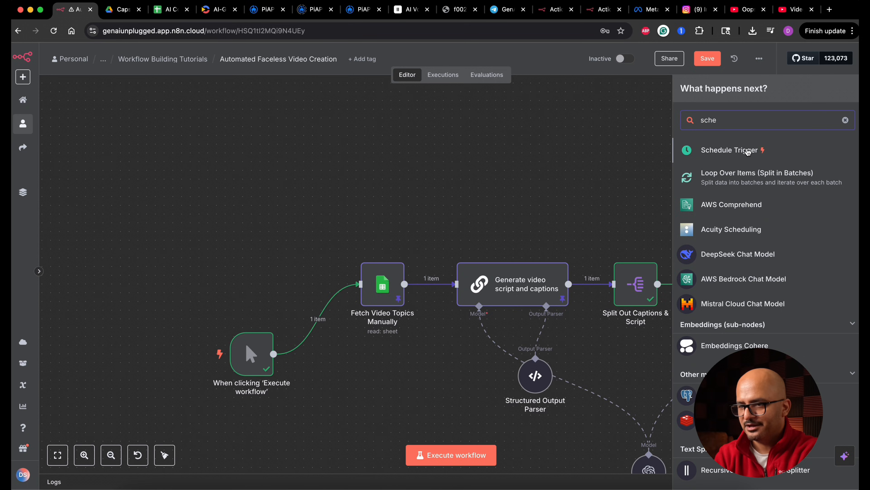
{"action": "left_click", "coordinate": [754, 151]}
{"action": "left_click", "coordinate": [97, 258]}
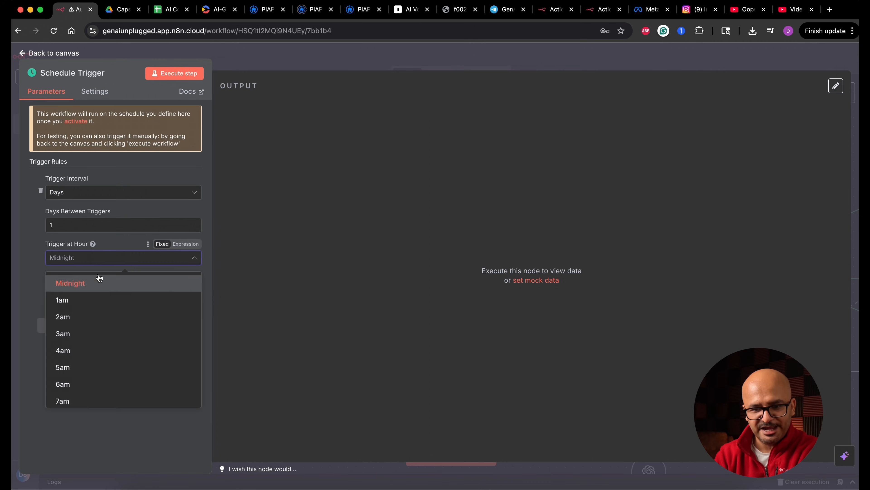
{"action": "scroll", "coordinate": [106, 349], "scroll_direction": "down", "scroll_amount": 3}
{"action": "left_click", "coordinate": [104, 350]}
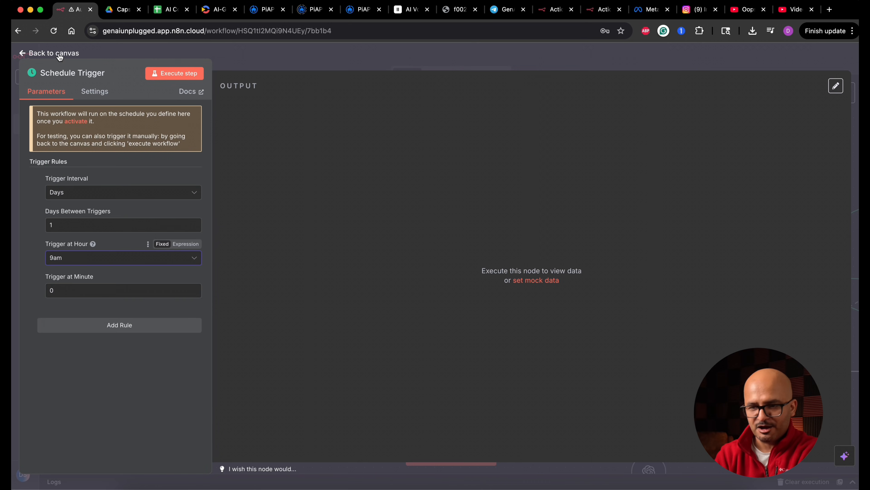
{"action": "left_click", "coordinate": [59, 54]}
Place the Schedule Trigger above the manual trigger, connect it to "Fetch Video Topics Manually" and save the workflow.
{"action": "left_click_drag", "start_coordinate": [821, 377], "coordinate": [256, 238]}
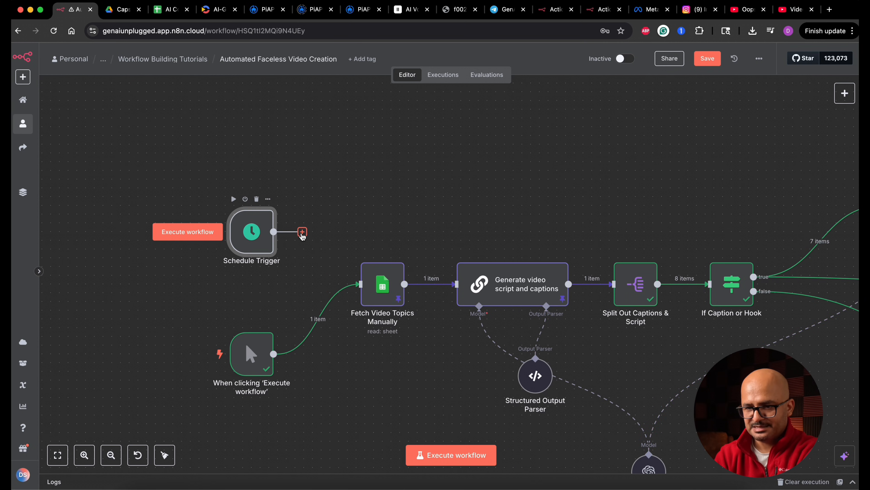
{"action": "left_click_drag", "start_coordinate": [359, 284], "coordinate": [261, 245]}
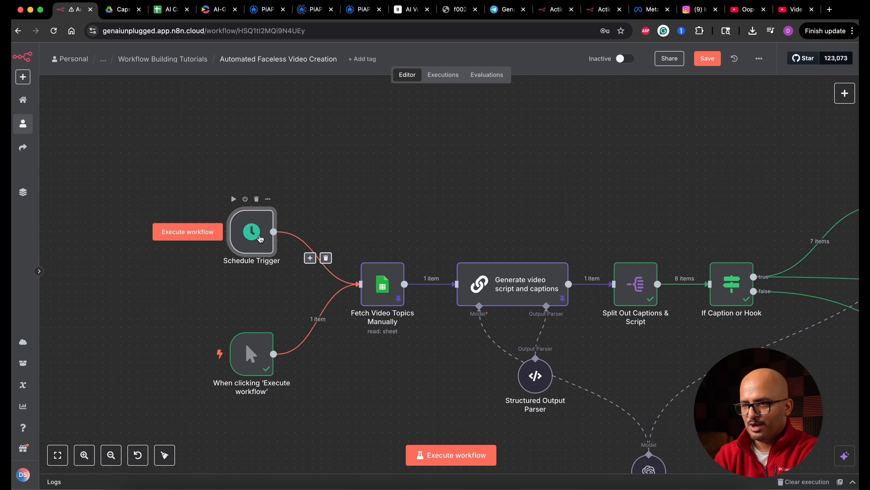
{"action": "left_click", "coordinate": [707, 58]}
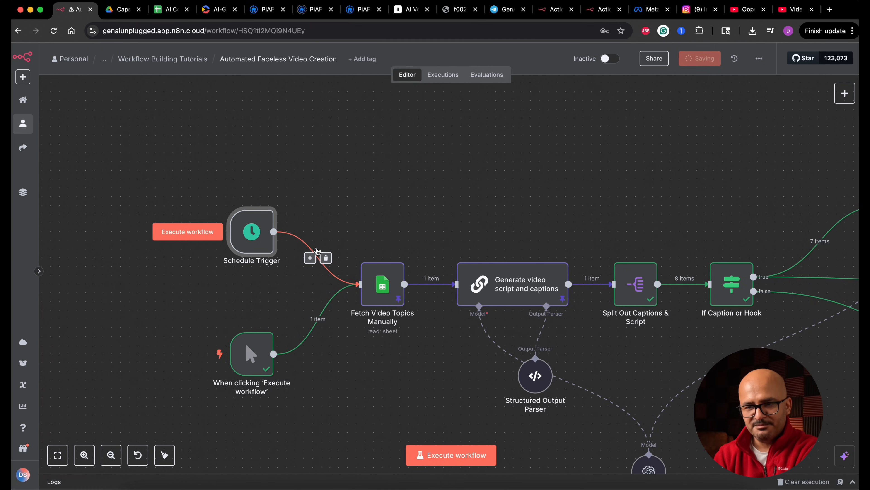
Unpin the output data of "Fetch Video Topics Manually" and "Generate video script and captions", and save the workflow.
{"action": "double_click", "coordinate": [383, 284]}
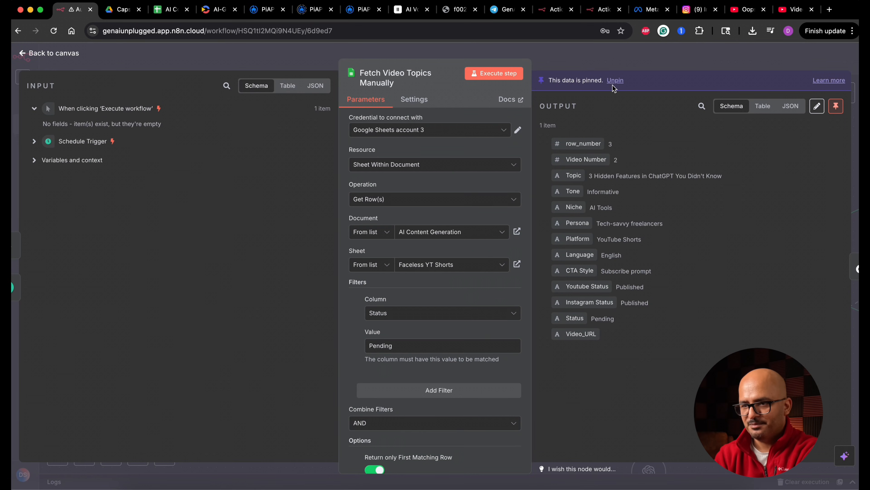
{"action": "left_click", "coordinate": [31, 54]}
{"action": "double_click", "coordinate": [513, 290]}
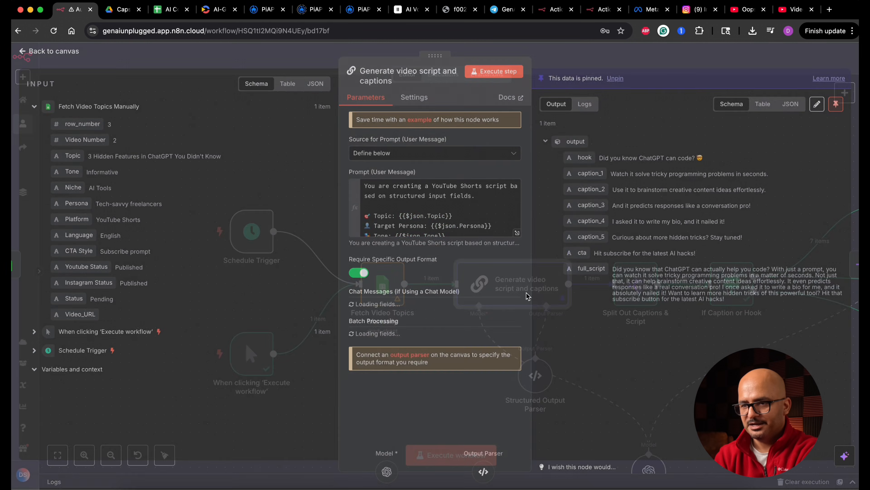
{"action": "left_click", "coordinate": [616, 80]}
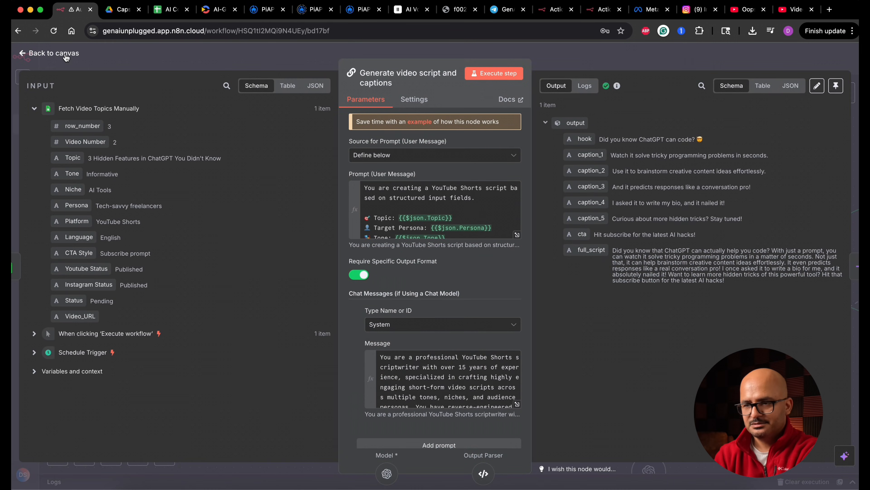
{"action": "left_click", "coordinate": [71, 54]}
{"action": "left_click", "coordinate": [703, 60]}
Unpin the data of "Generate Image Prompts" and the image and video generation and fetch nodes, and reactivate the 3-minute and 10-minute wait nodes.
{"action": "scroll", "coordinate": [658, 199], "scroll_direction": "down", "scroll_amount": 3}
{"action": "scroll", "coordinate": [651, 195], "scroll_direction": "right", "scroll_amount": 8}
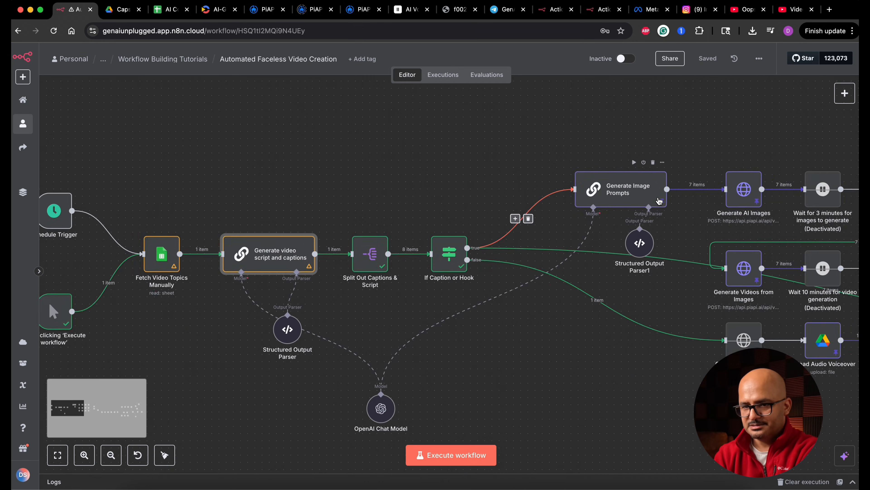
{"action": "double_click", "coordinate": [536, 191]}
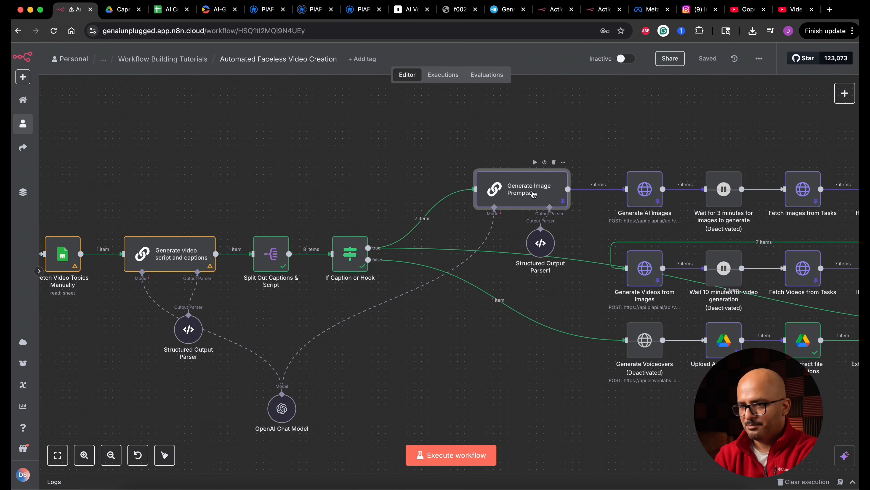
{"action": "left_click", "coordinate": [837, 106]}
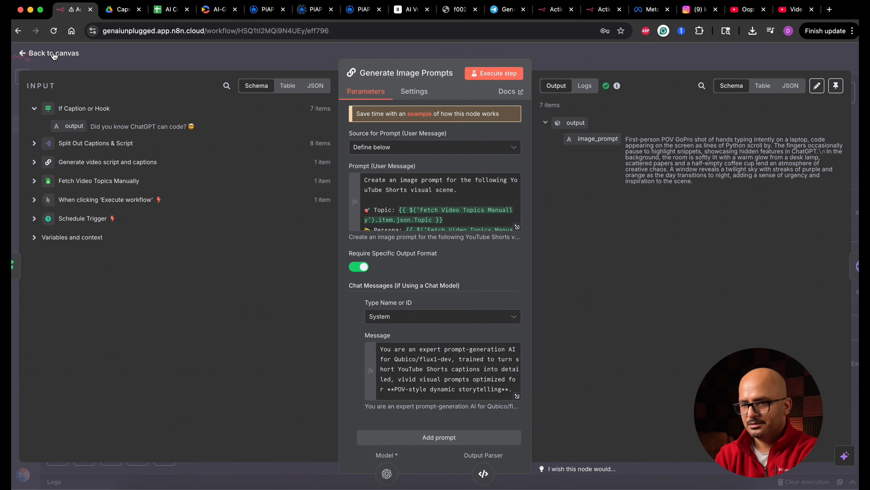
{"action": "left_click", "coordinate": [51, 54]}
{"action": "double_click", "coordinate": [647, 192]}
{"action": "left_click", "coordinate": [836, 107]}
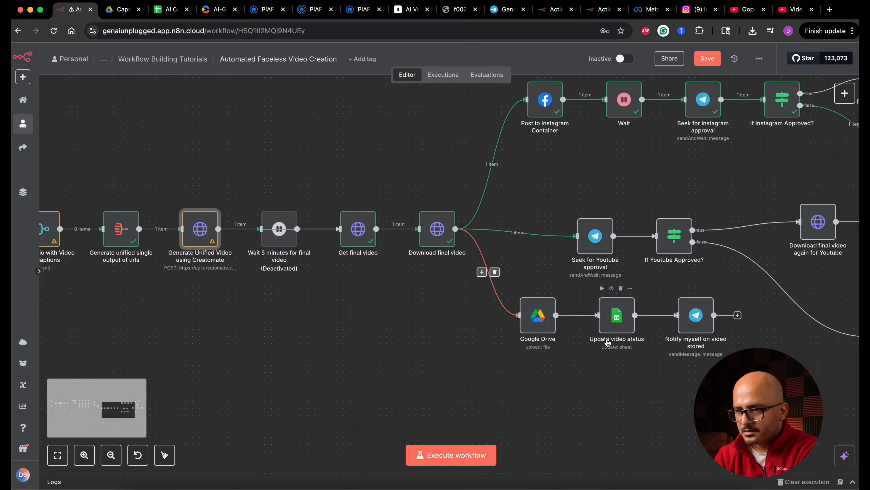
Tidy up the layout of the whole workflow and save it.
{"action": "scroll", "coordinate": [398, 277], "scroll_direction": "right", "scroll_amount": 5}
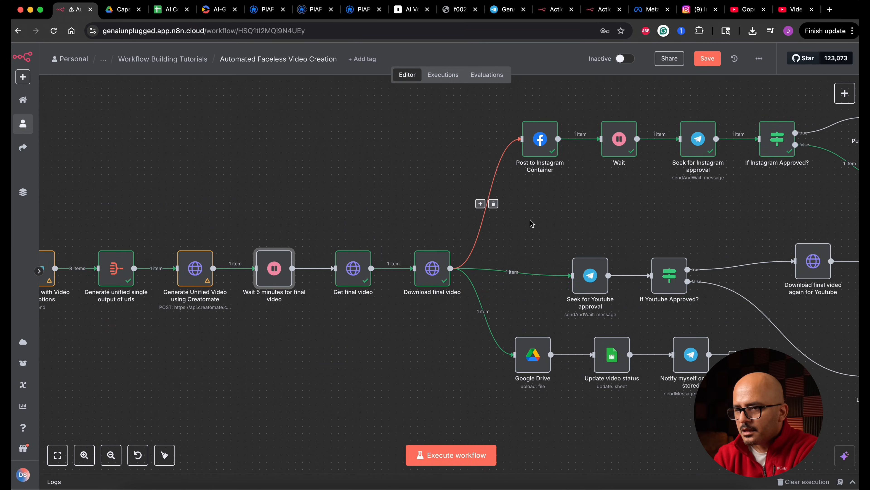
{"action": "key", "text": "shift+alt+t"}
{"action": "key", "text": "ctrl+s"}
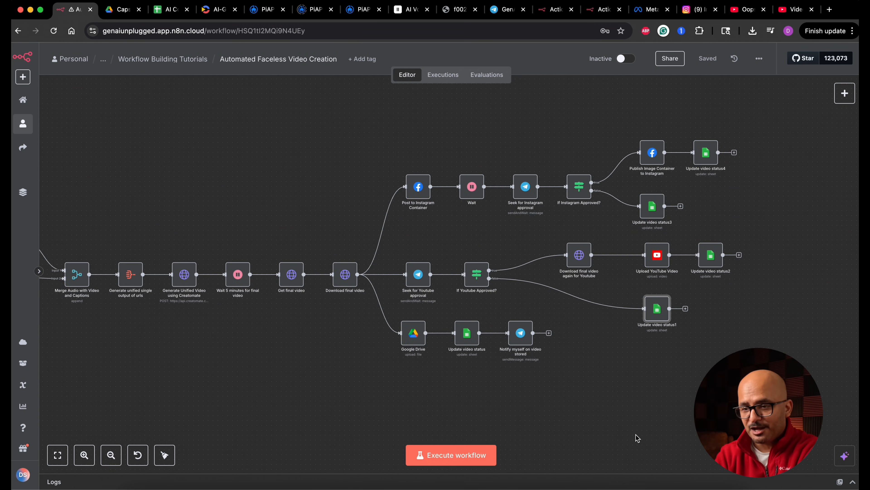
Review the tidied workflow overall and its first half, from the triggers through the script, image, video and voiceover generation nodes.
{"action": "scroll", "coordinate": [636, 437], "scroll_direction": "left", "scroll_amount": 10}
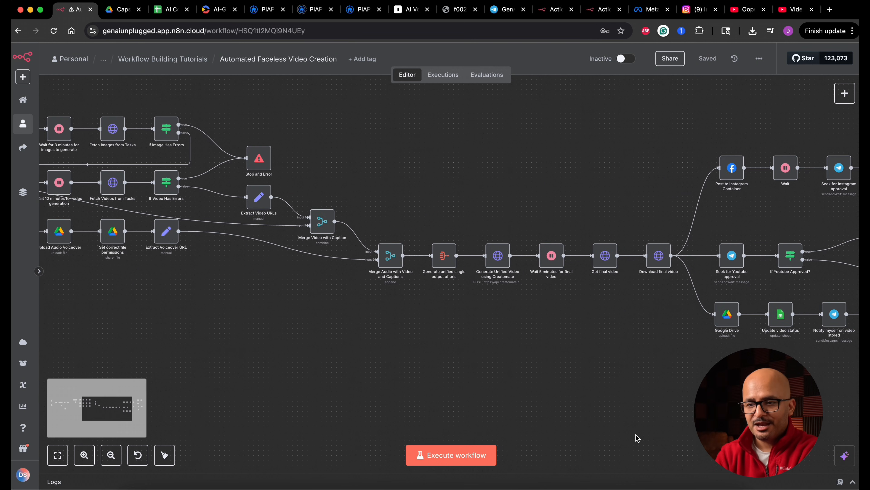
{"action": "scroll", "coordinate": [594, 371], "scroll_direction": "down", "scroll_amount": 5}
{"action": "scroll", "coordinate": [594, 371], "scroll_direction": "down", "scroll_amount": 5}
{"action": "scroll", "coordinate": [594, 371], "scroll_direction": "down", "scroll_amount": 1}
{"action": "scroll", "coordinate": [336, 413], "scroll_direction": "left", "scroll_amount": 4}
{"action": "scroll", "coordinate": [336, 414], "scroll_direction": "down", "scroll_amount": 2}
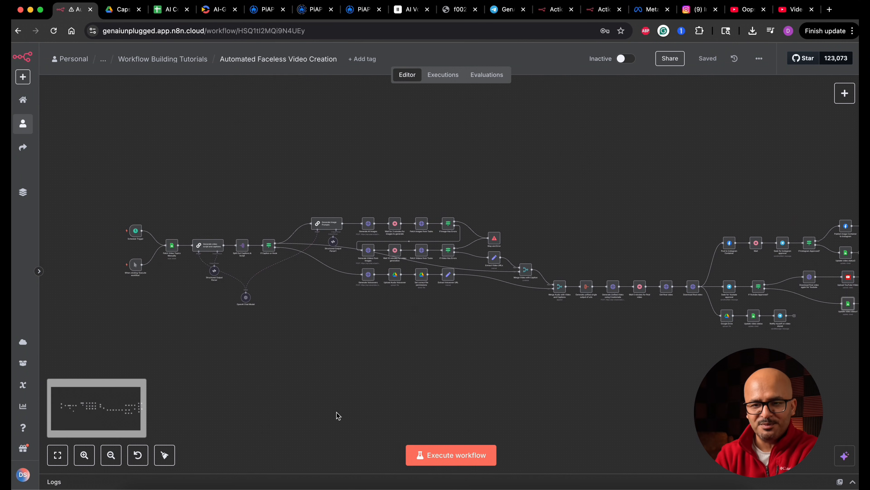
{"action": "scroll", "coordinate": [176, 253], "scroll_direction": "up", "scroll_amount": 5}
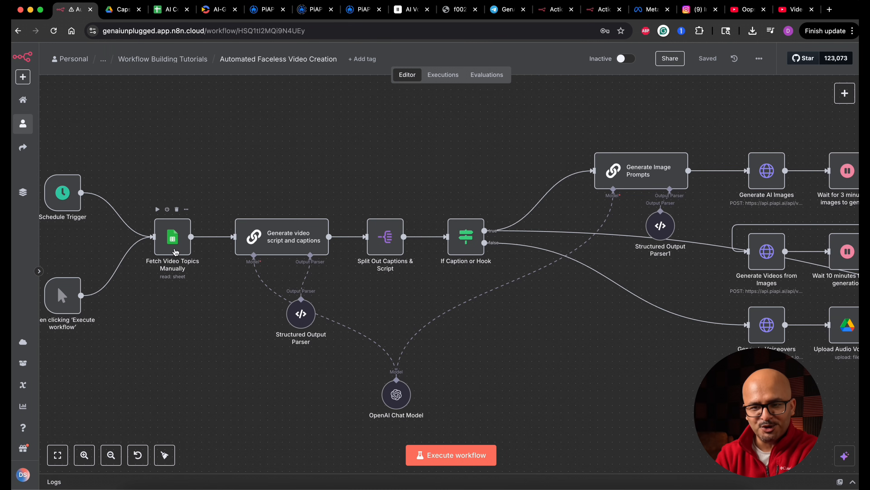
{"action": "scroll", "coordinate": [176, 252], "scroll_direction": "up", "scroll_amount": 1}
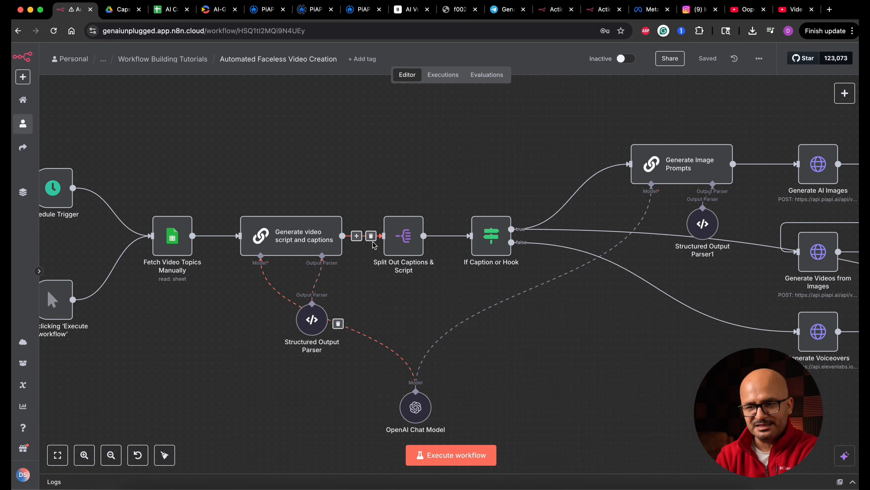
{"action": "scroll", "coordinate": [331, 283], "scroll_direction": "right", "scroll_amount": 10}
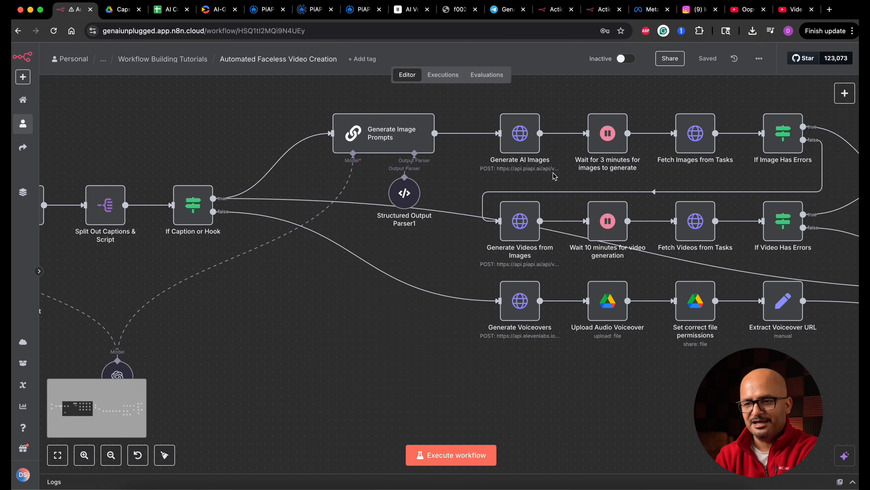
{"action": "scroll", "coordinate": [555, 176], "scroll_direction": "right", "scroll_amount": 2}
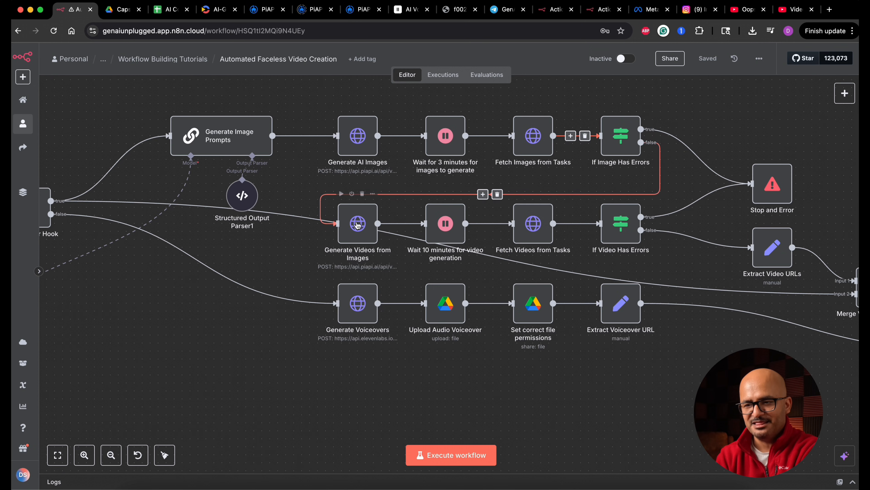
{"action": "scroll", "coordinate": [246, 291], "scroll_direction": "left", "scroll_amount": 5}
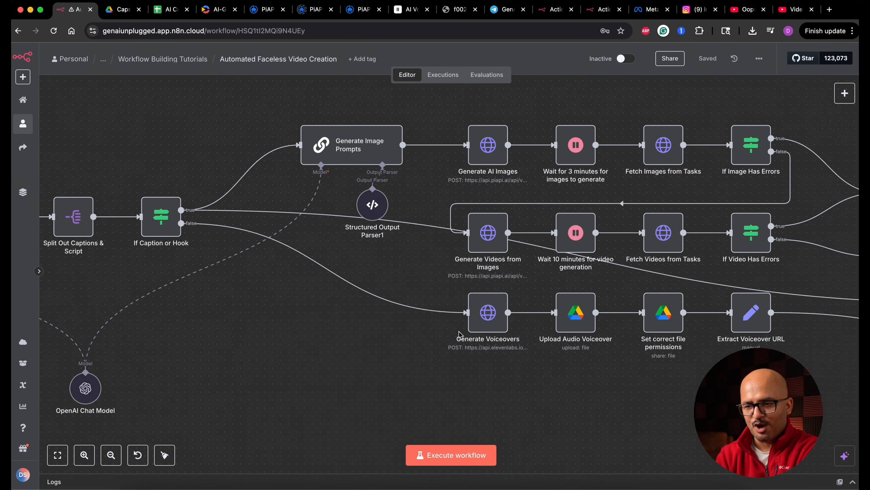
{"action": "scroll", "coordinate": [730, 344], "scroll_direction": "right", "scroll_amount": 15}
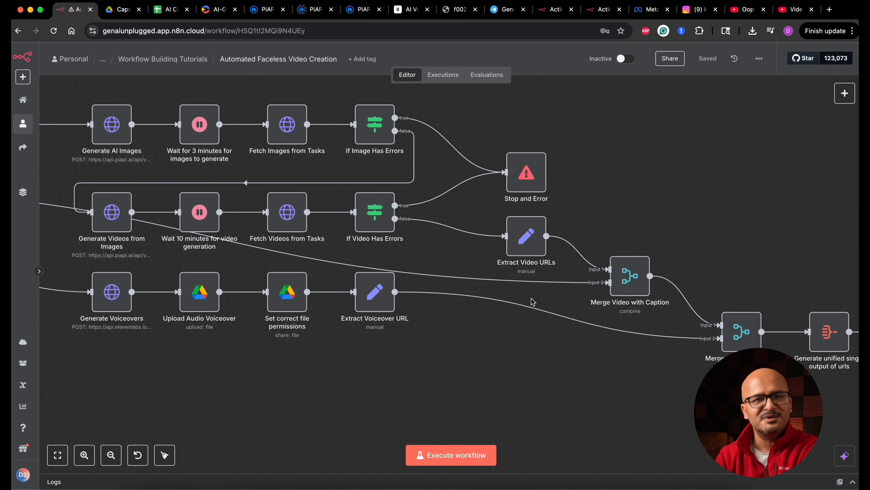
Review the second half of the workflow, from the merge nodes and final video rendering to the Instagram, YouTube and Google Drive branches.
{"action": "scroll", "coordinate": [532, 301], "scroll_direction": "right", "scroll_amount": 4}
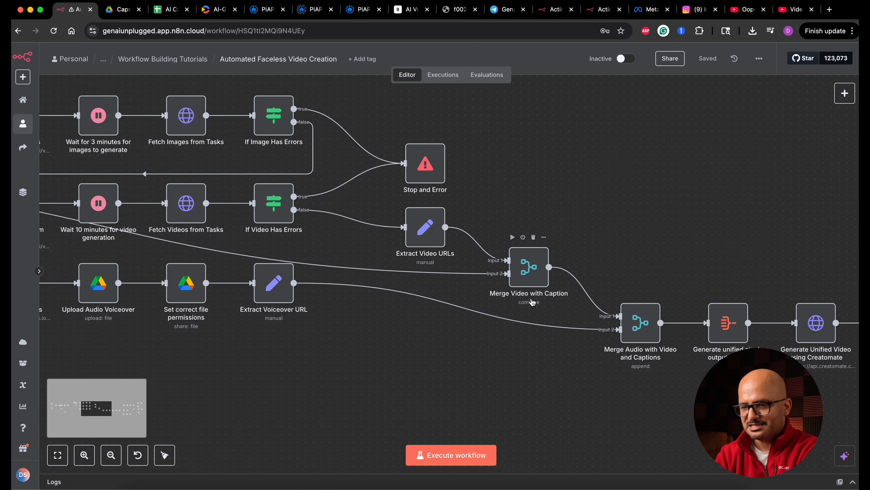
{"action": "scroll", "coordinate": [559, 404], "scroll_direction": "right", "scroll_amount": 6}
{"action": "scroll", "coordinate": [562, 405], "scroll_direction": "right", "scroll_amount": 10}
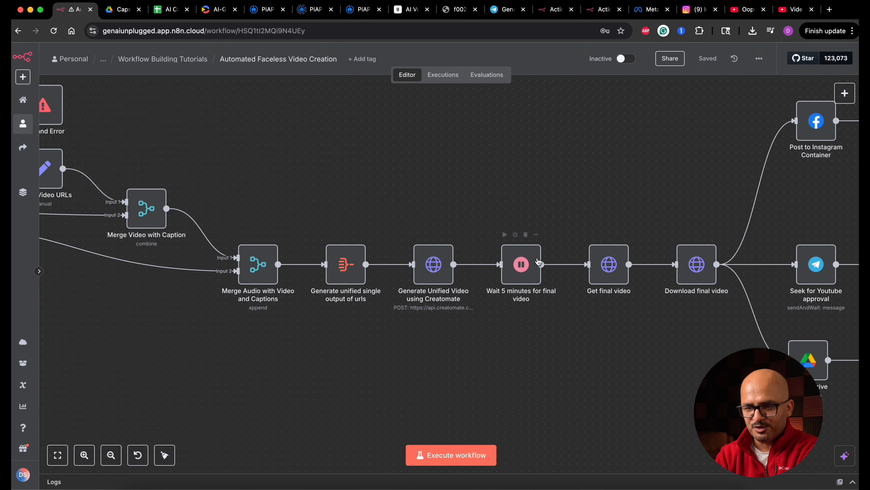
{"action": "mouse_move", "coordinate": [564, 269]}
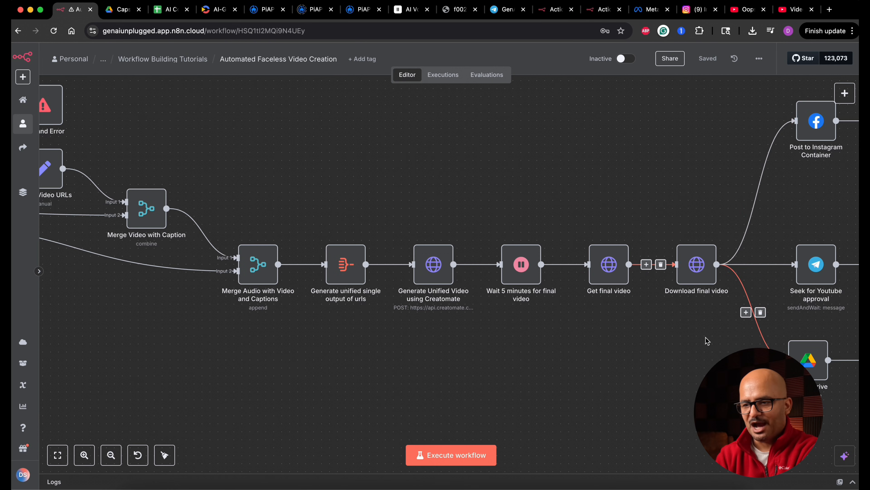
{"action": "scroll", "coordinate": [661, 331], "scroll_direction": "right", "scroll_amount": 10}
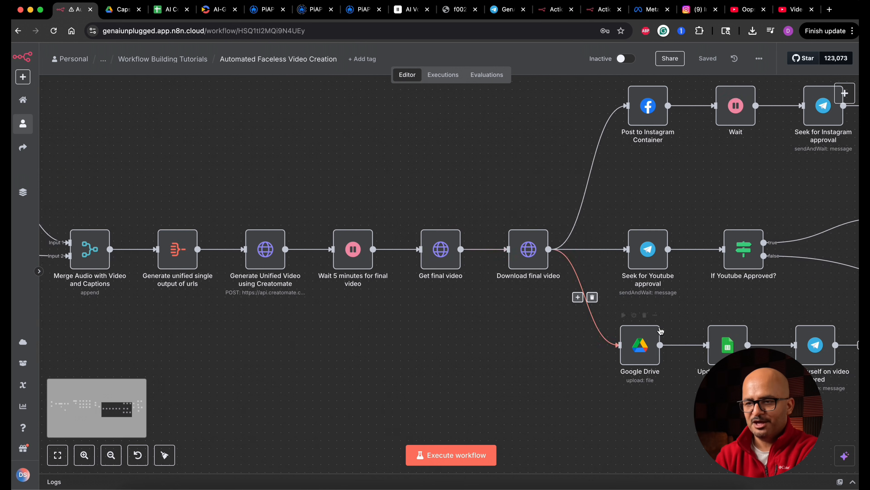
{"action": "scroll", "coordinate": [661, 330], "scroll_direction": "right", "scroll_amount": 10}
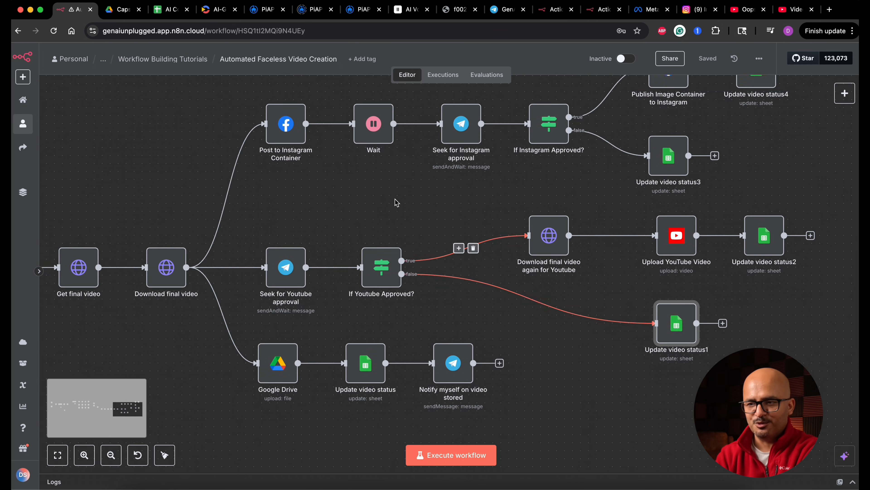
{"action": "scroll", "coordinate": [395, 199], "scroll_direction": "down", "scroll_amount": 2}
{"action": "scroll", "coordinate": [395, 199], "scroll_direction": "up", "scroll_amount": 1}
{"action": "scroll", "coordinate": [395, 199], "scroll_direction": "right", "scroll_amount": 1}
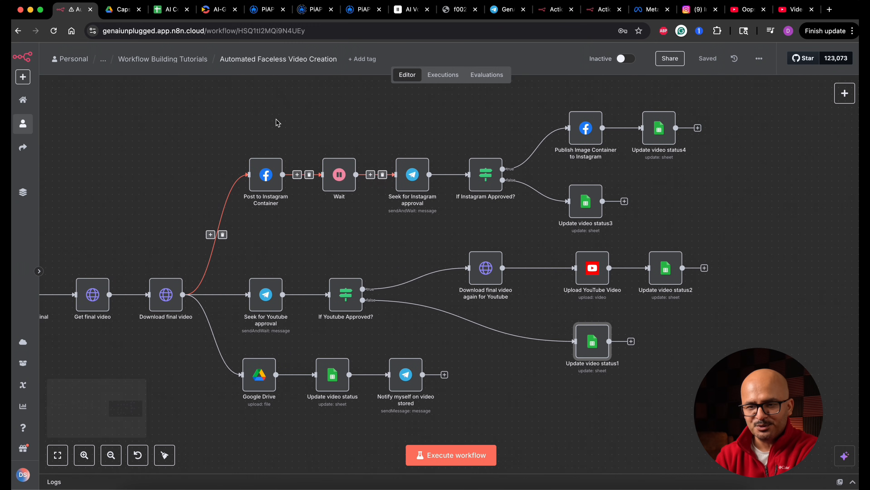